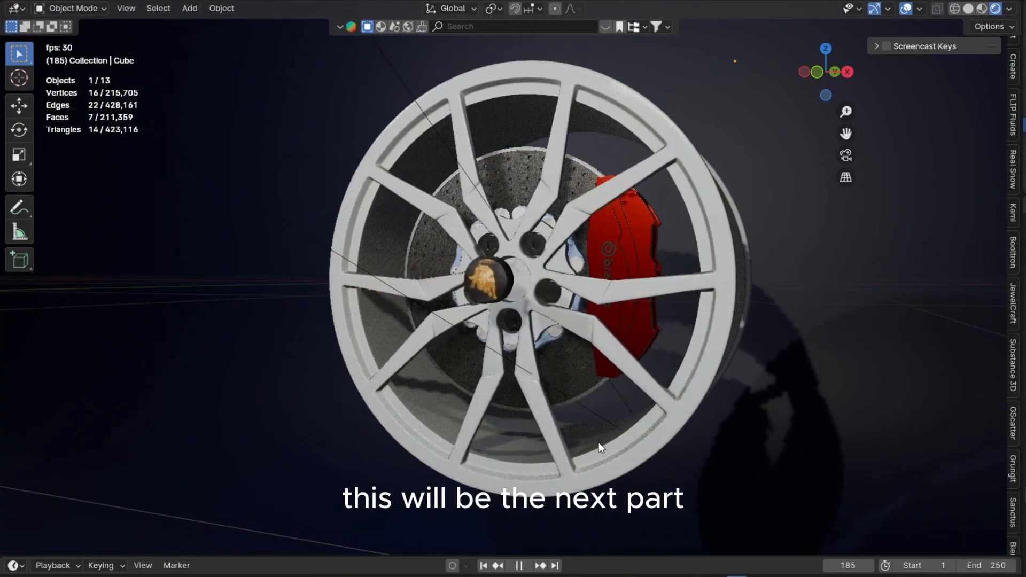
# Delete all the default objects from the scene and display the Screencast Keys settings in the sidebar
pyautogui.press('space')
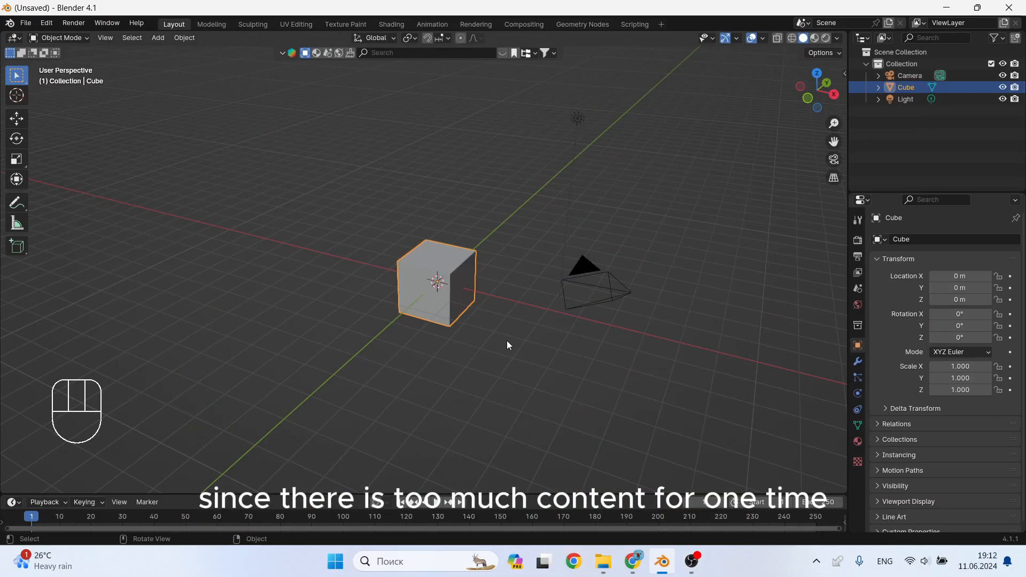
pyautogui.press('a')
pyautogui.press('x')
pyautogui.click(501, 329)
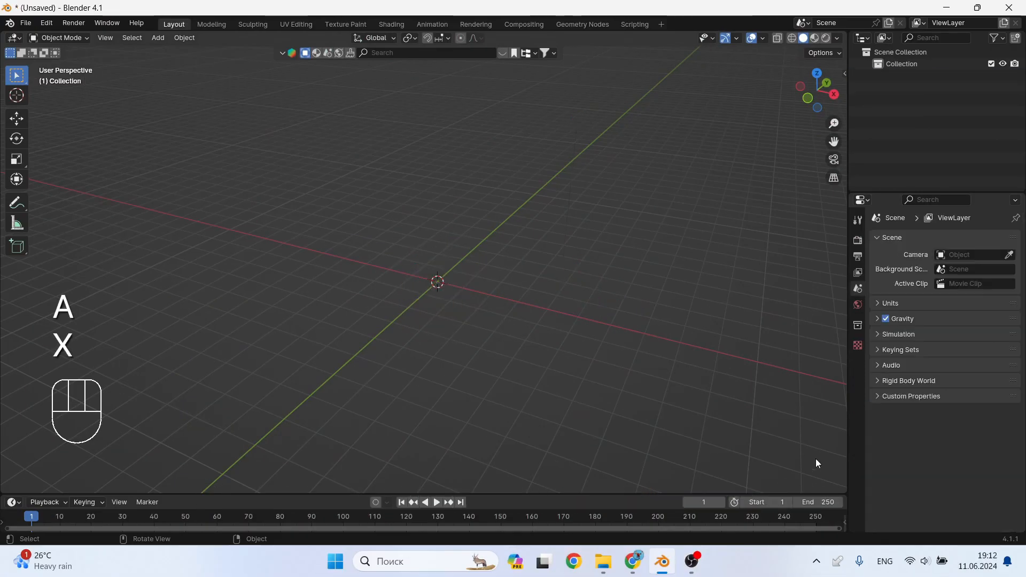
pyautogui.press('n')
pyautogui.click(841, 465)
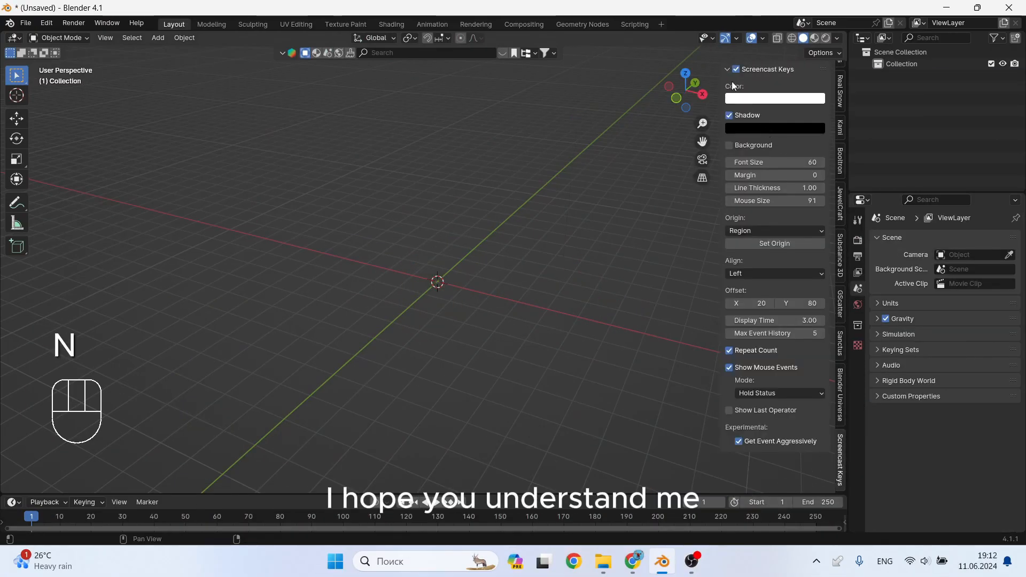
# Load the wheel photo from the lambo huracan folder as a reference image aligned to the front view
pyautogui.press('KP_1')
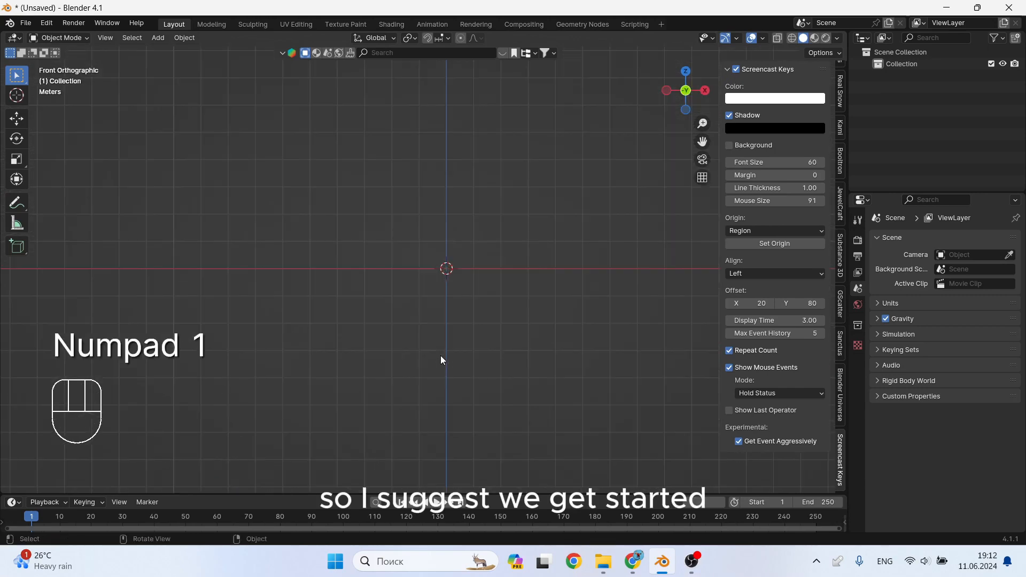
pyautogui.hotkey('shift', 'a')
pyautogui.moveTo(434, 398)
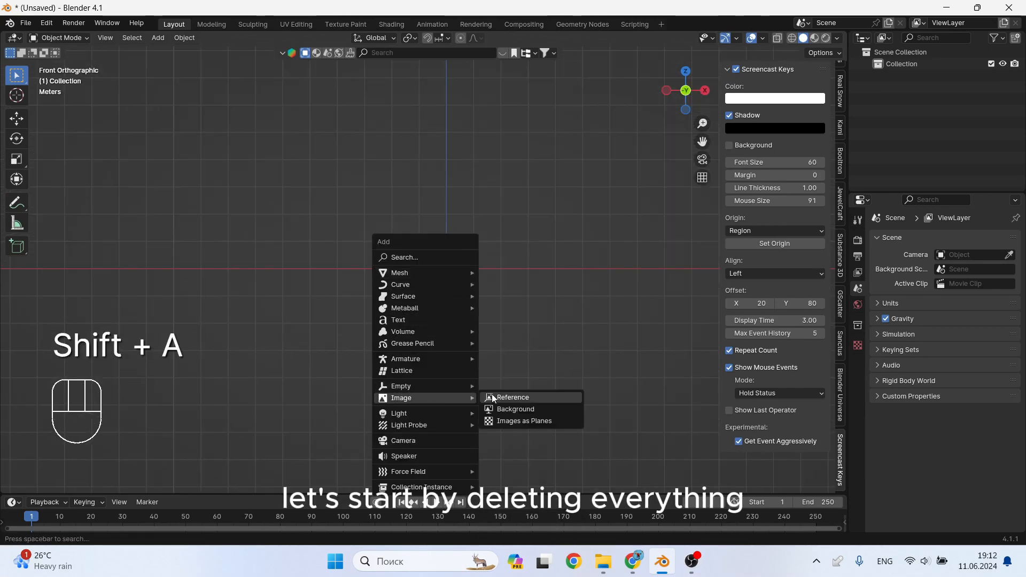
pyautogui.click(522, 398)
pyautogui.click(254, 419)
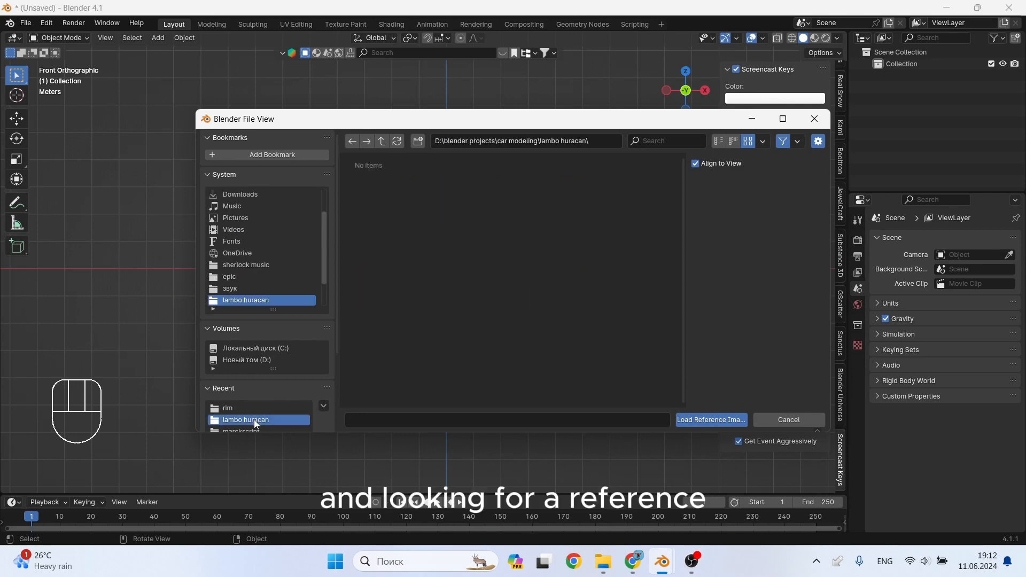
pyautogui.doubleClick(406, 374)
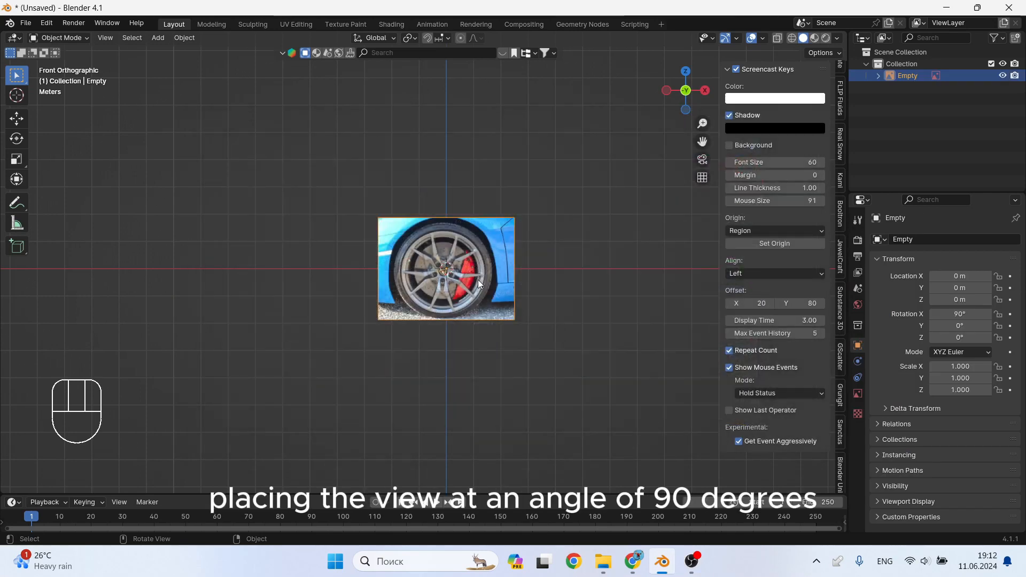
# Move the reference image to about X 0.124 m, Z 0.118 m so the wheel's centre cap sits on the world origin
pyautogui.scroll(3, 445, 307)
pyautogui.press('g')
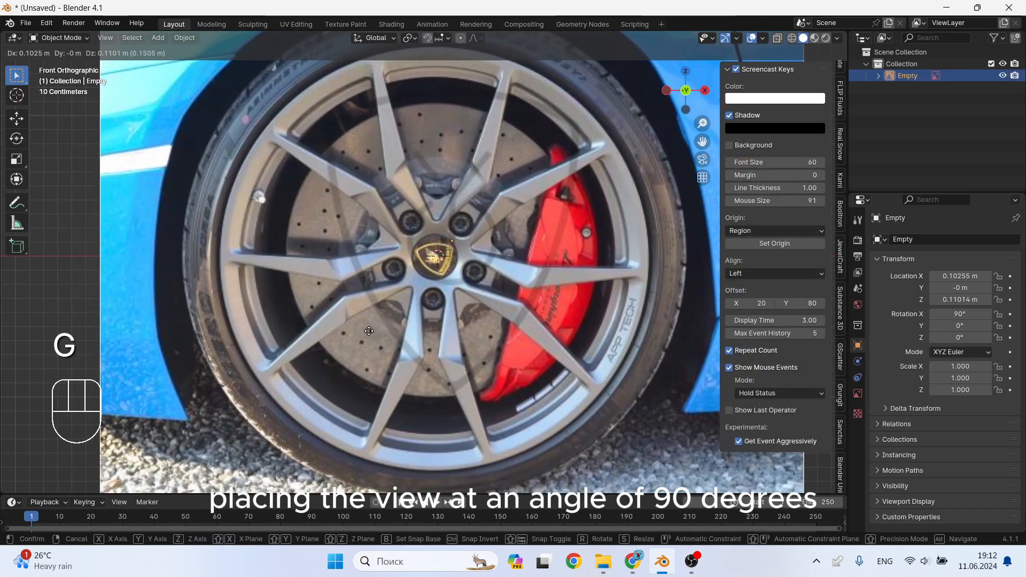
pyautogui.click(421, 273)
pyautogui.scroll(3, 422, 273)
pyautogui.scroll(2, 422, 277)
pyautogui.press('g')
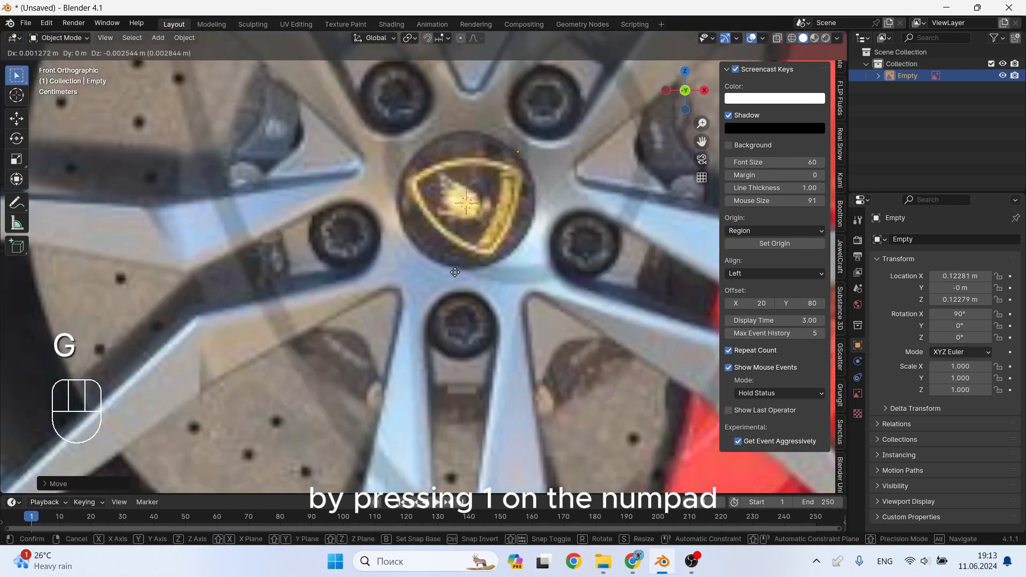
pyautogui.click(454, 268)
pyautogui.scroll(-5, 454, 266)
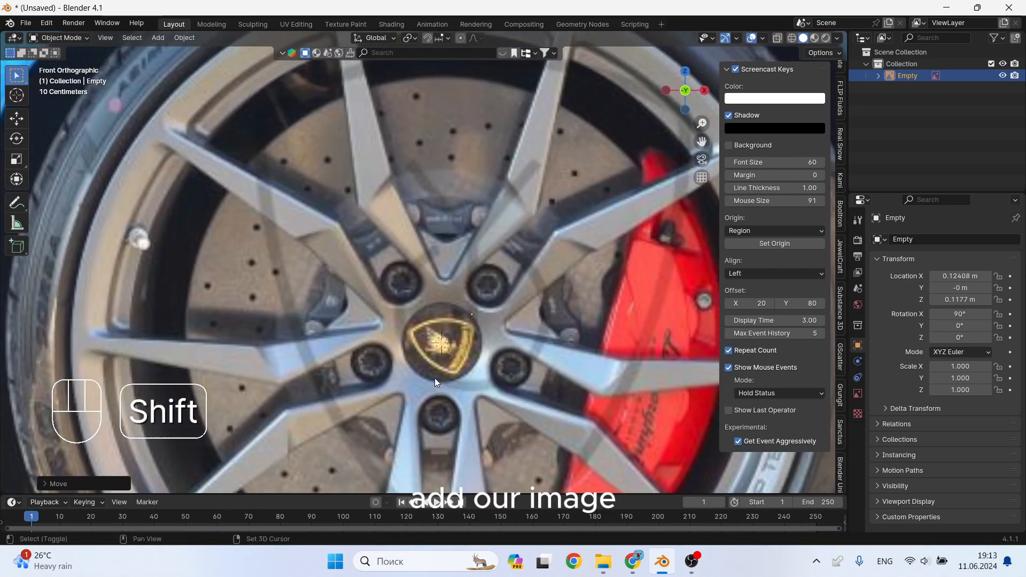
# Rotate the reference image to about -1.54° on Y so the wheel's spokes line up with the vertical axis
pyautogui.press('r')
pyautogui.click(528, 313)
pyautogui.scroll(-2, 527, 312)
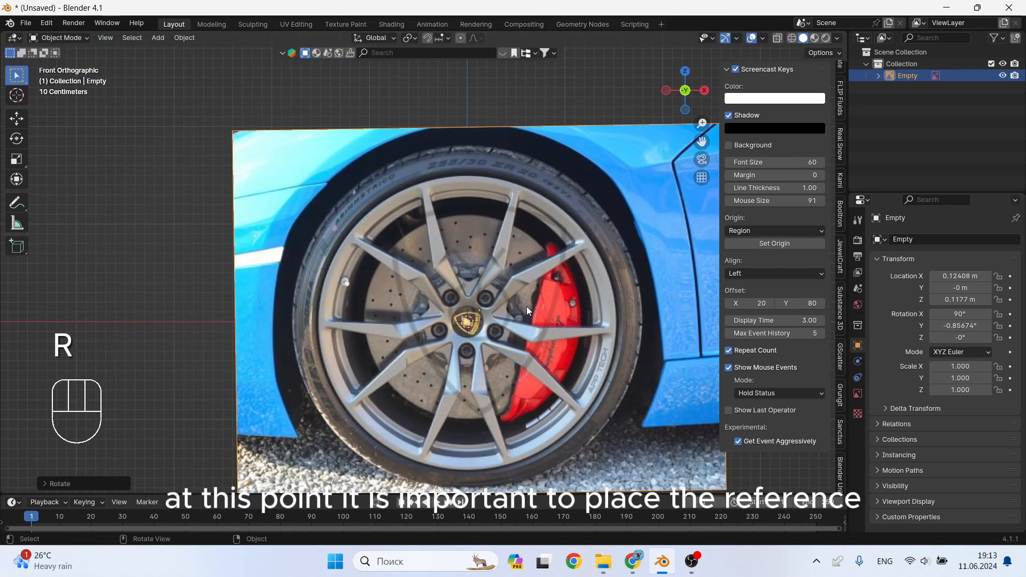
pyautogui.press('KP_1')
pyautogui.scroll(1, 531, 296)
pyautogui.press('r')
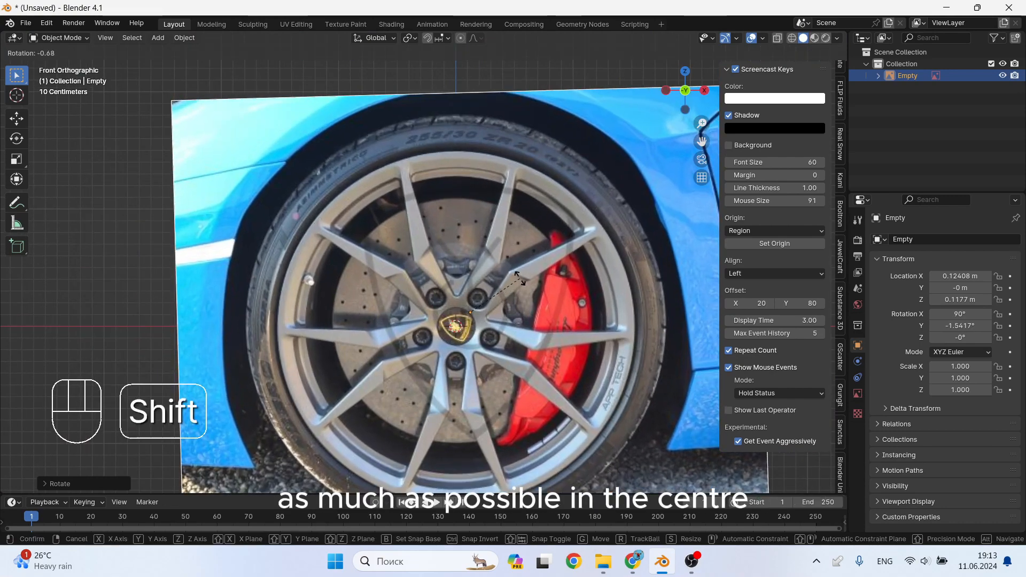
pyautogui.click(520, 278)
pyautogui.scroll(-2, 438, 259)
pyautogui.scroll(2, 438, 259)
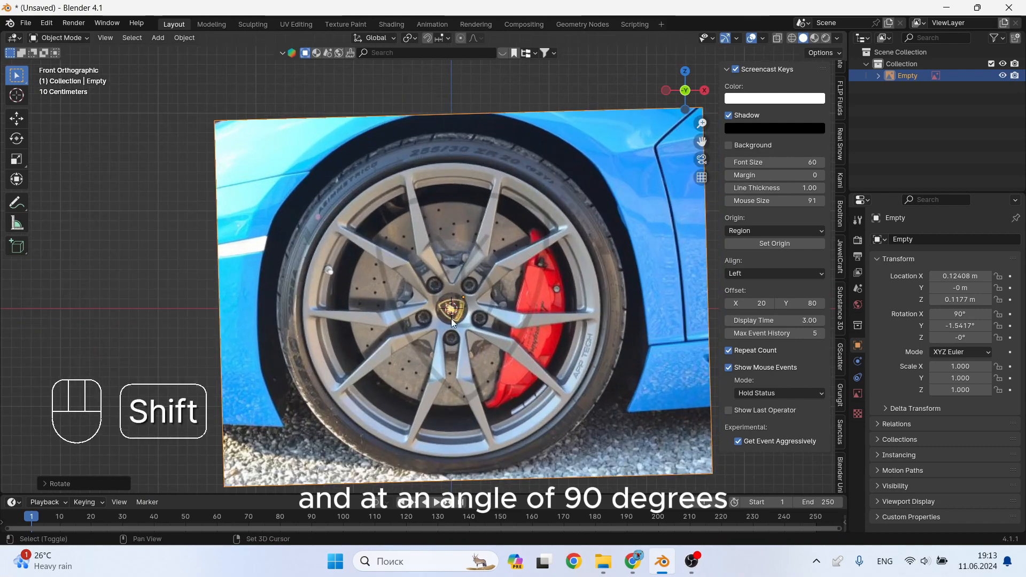
# Add a circle mesh at the origin with 100 vertices and a 1 m radius
pyautogui.hotkey('shift', 'a')
pyautogui.moveTo(417, 194)
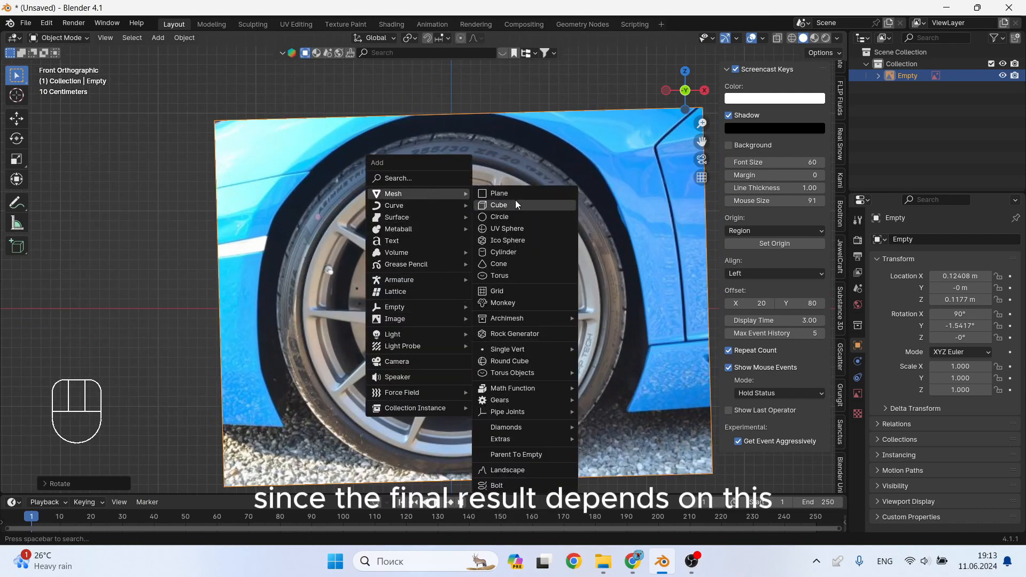
pyautogui.click(514, 217)
pyautogui.press('r')
pyautogui.press('Escape')
pyautogui.click(47, 485)
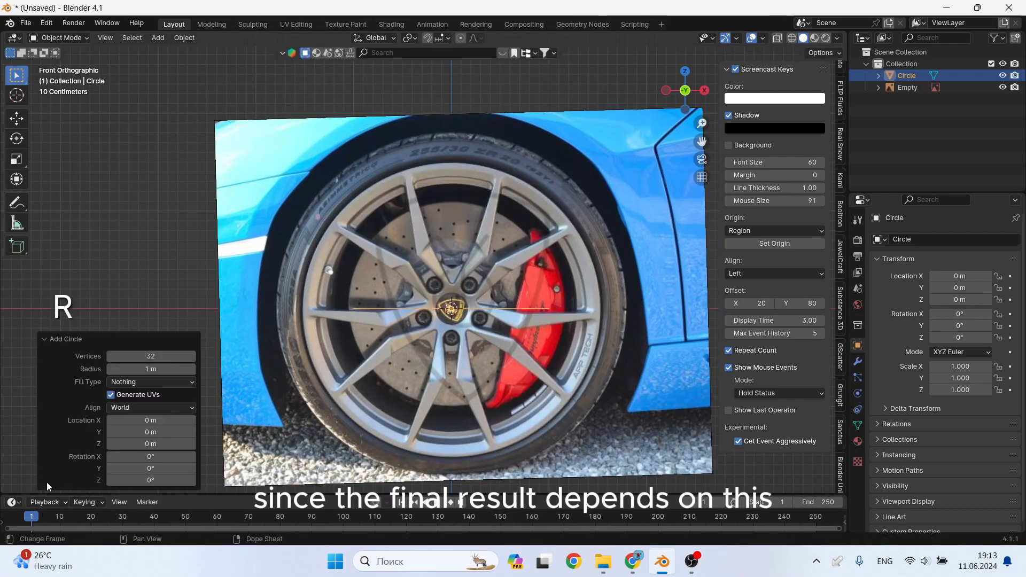
pyautogui.press('KP_0')
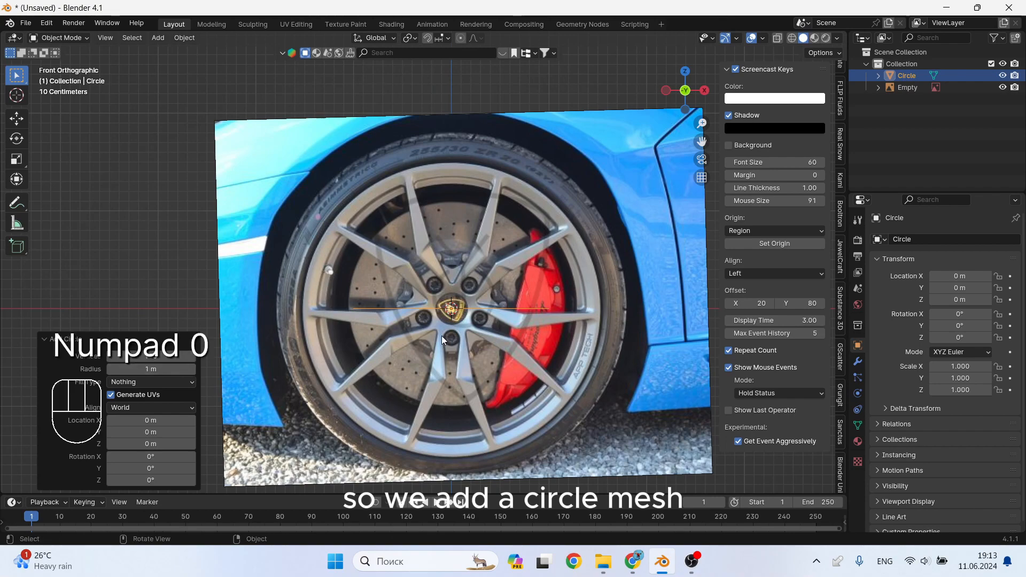
# Rotate the circle 90° about the X axis so it faces the front view
pyautogui.press('r')
pyautogui.press('x')
pyautogui.press('KP_9')
pyautogui.press('KP_0')
pyautogui.press('KP_Enter')
# Delete the circle's vertices except for an 11-vertex arc running from the top centre toward the upper left
pyautogui.press('Tab')
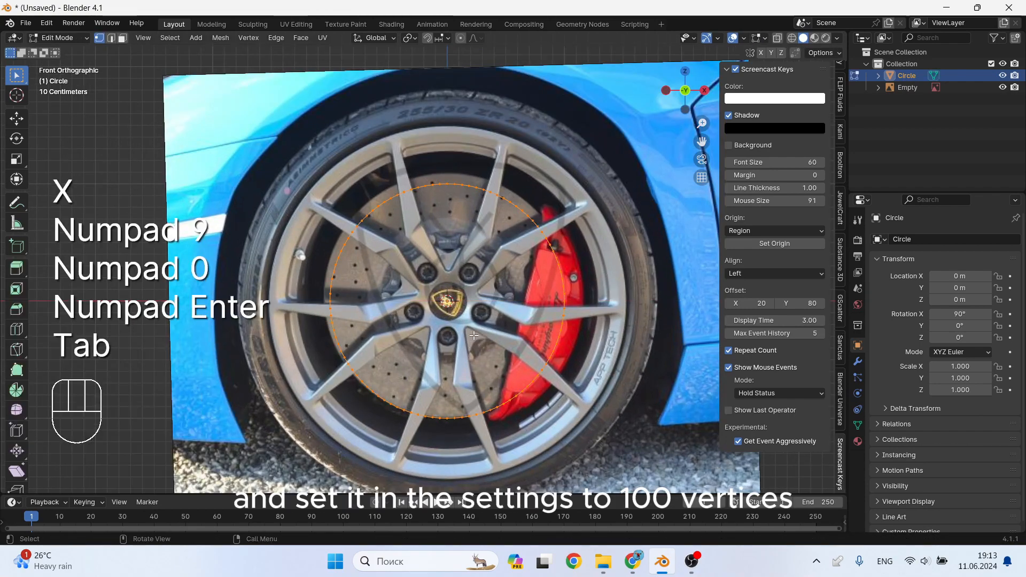
pyautogui.moveTo(586, 455); pyautogui.dragTo(312, 291)
pyautogui.keyDown('shift'); pyautogui.moveTo(595, 139); pyautogui.dragTo(450, 329); pyautogui.keyUp('shift')
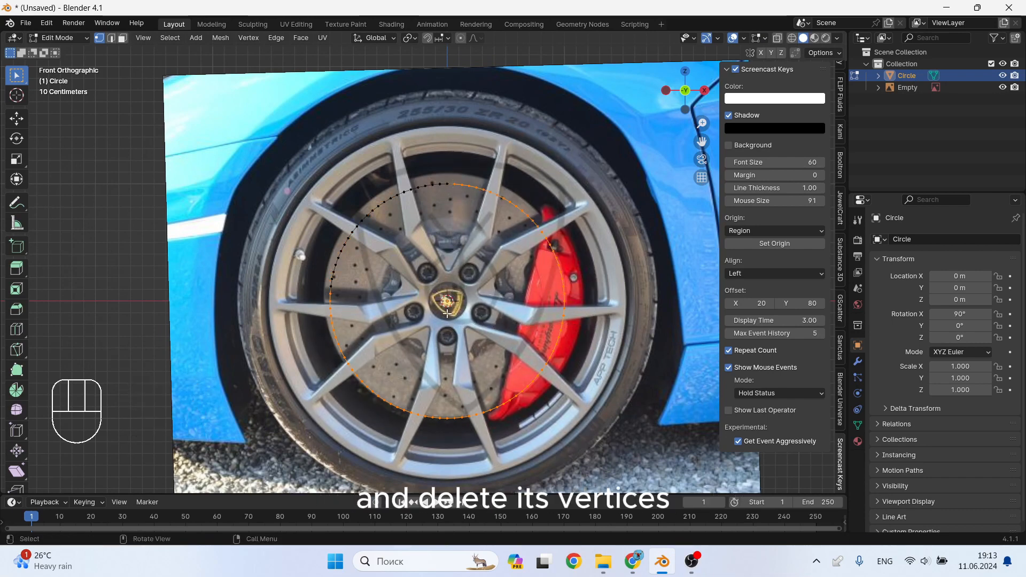
pyautogui.keyDown('shift'); pyautogui.moveTo(344, 305); pyautogui.dragTo(299, 216); pyautogui.keyUp('shift')
pyautogui.keyDown('shift'); pyautogui.moveTo(357, 229); pyautogui.dragTo(321, 257); pyautogui.keyUp('shift')
pyautogui.scroll(2, 392, 260)
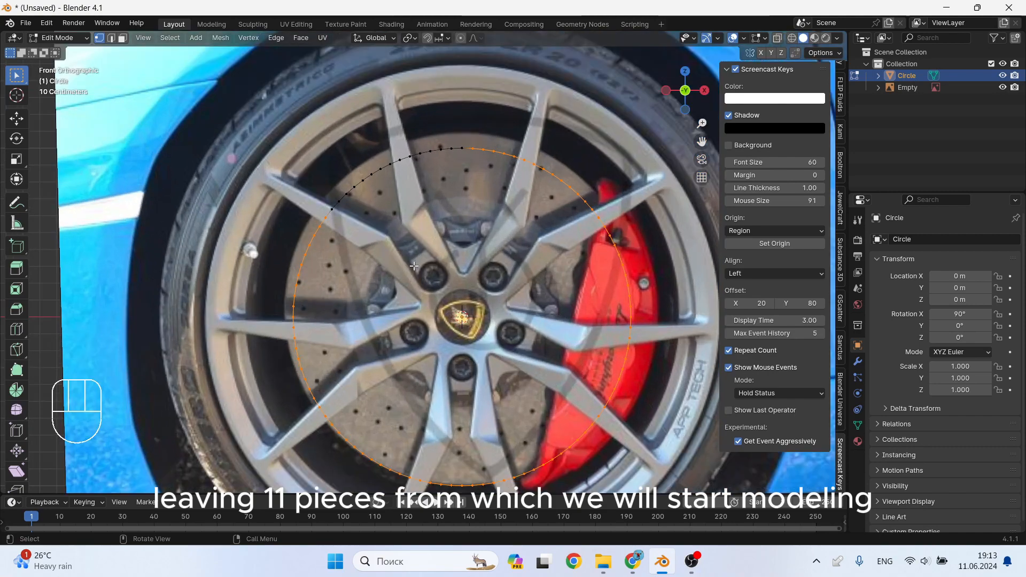
pyautogui.press('x')
pyautogui.click(378, 235)
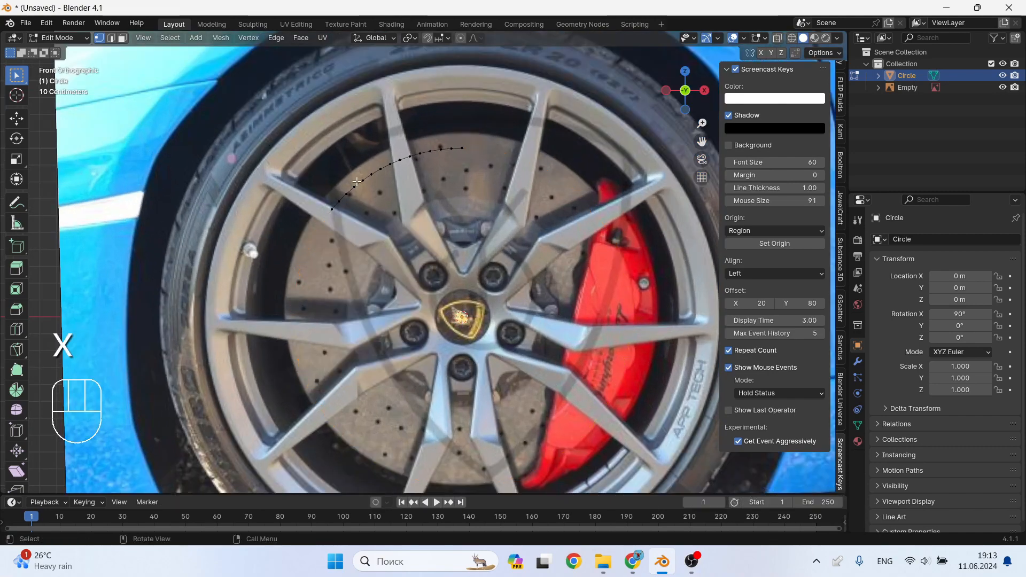
pyautogui.moveTo(359, 169); pyautogui.dragTo(321, 238)
pyautogui.press('x')
pyautogui.click(321, 238)
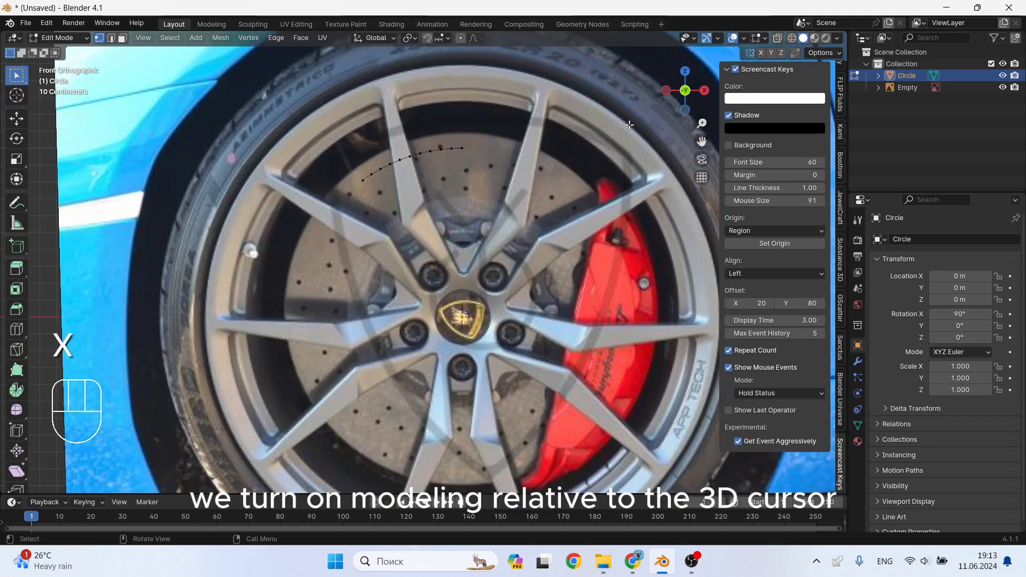
# Turn on the Statistics overlay and show the Item transform values in the sidebar for the arc
pyautogui.press('Tab')
pyautogui.click(764, 38)
pyautogui.click(711, 132)
pyautogui.press('Tab')
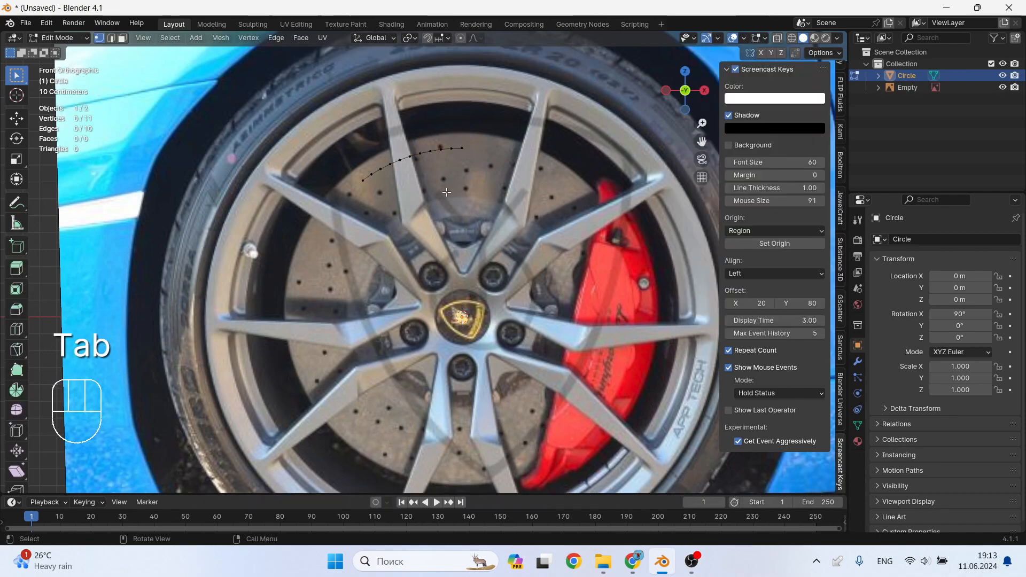
pyautogui.scroll(1, 447, 192)
pyautogui.press('a')
pyautogui.scroll(-2, 489, 155)
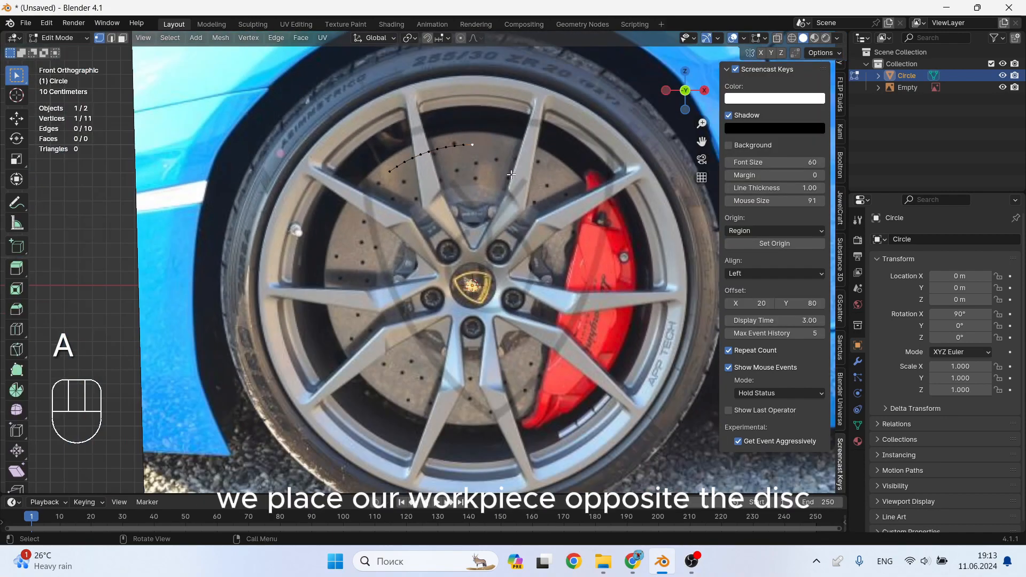
pyautogui.scroll(5, 842, 241)
pyautogui.click(841, 81)
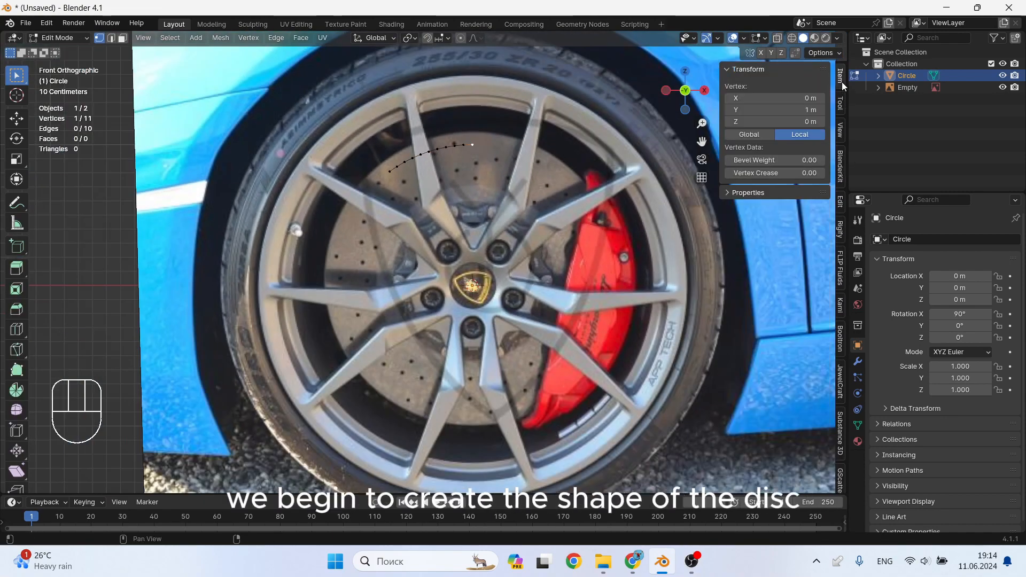
# Set the pivot point to the 3D cursor and scale the arc to about 1.498 to match the rim's outer edge
pyautogui.press('Tab')
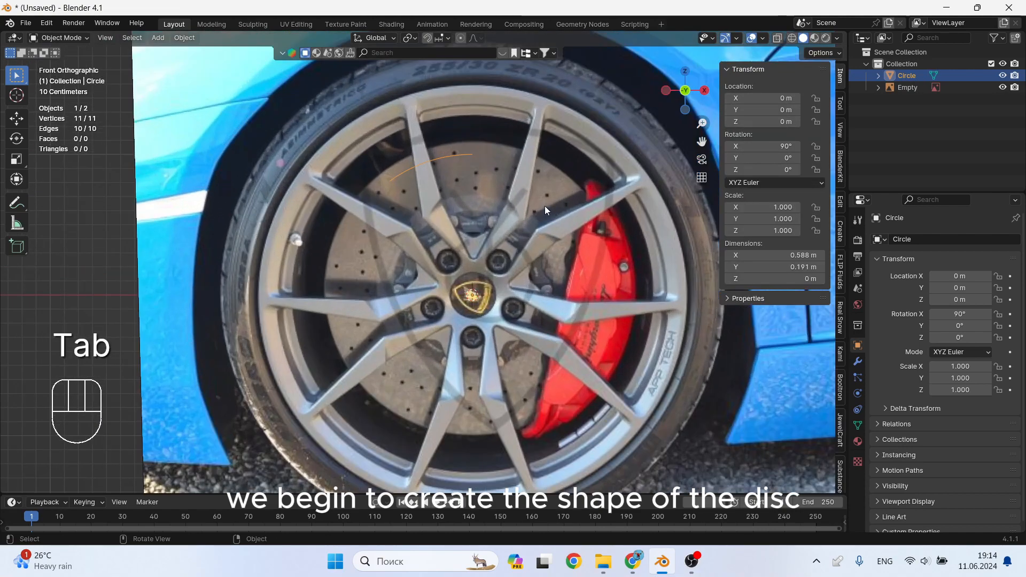
pyautogui.click(410, 38)
pyautogui.click(431, 80)
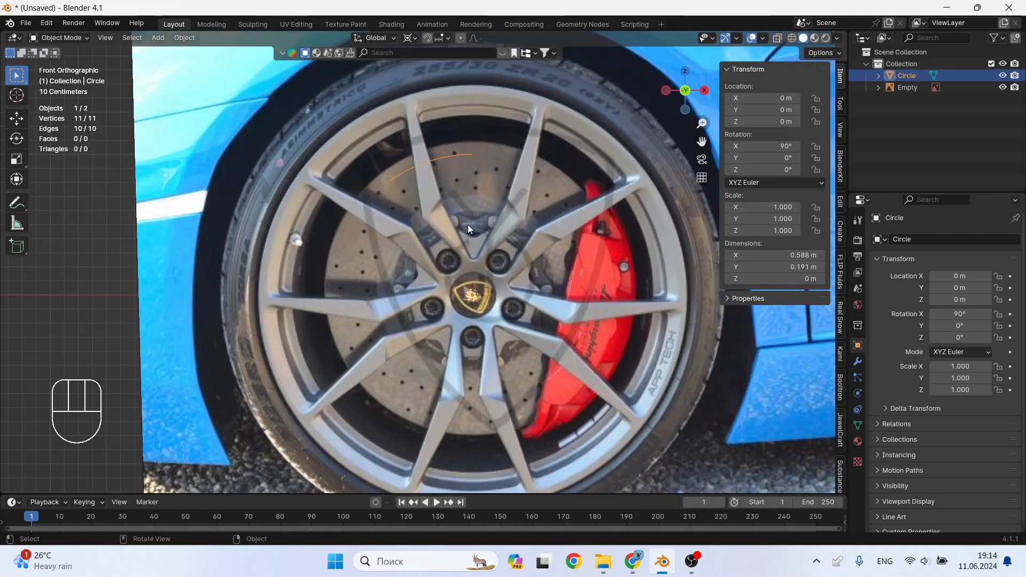
pyautogui.press('s')
pyautogui.click(443, 172)
pyautogui.scroll(3, 439, 104)
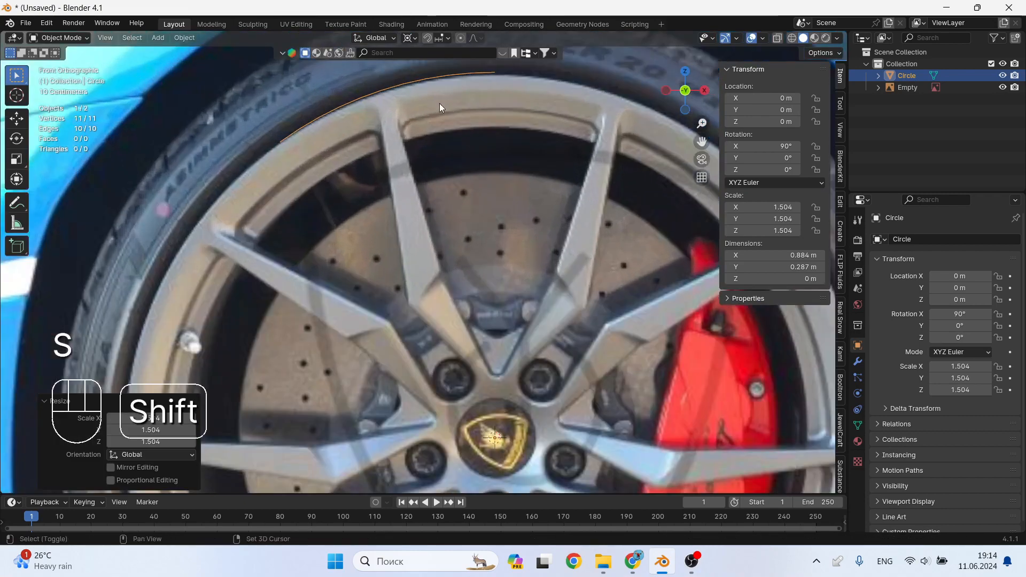
pyautogui.keyDown('shift'); pyautogui.moveTo(439, 104); pyautogui.dragTo(446, 145, button='middle'); pyautogui.keyUp('shift')
pyautogui.scroll(1, 445, 145)
pyautogui.press('s')
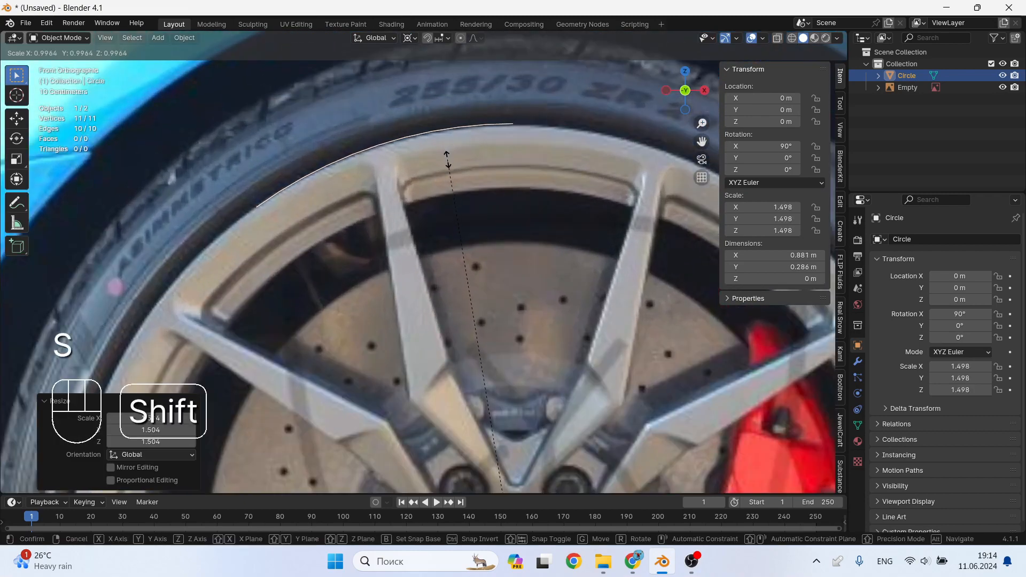
pyautogui.click(448, 161)
# Extrude the whole arc inward with a scale of about 0.922 to form the rim's first band of faces
pyautogui.press('Tab')
pyautogui.scroll(-3, 454, 159)
pyautogui.press('a')
pyautogui.scroll(1, 458, 208)
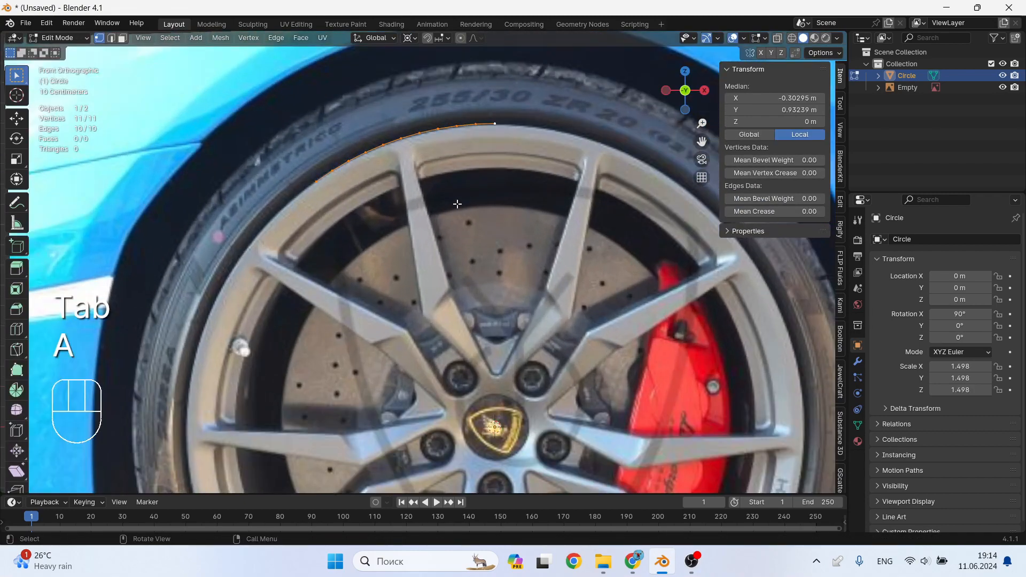
pyautogui.press('e')
pyautogui.press('s')
pyautogui.click(462, 220)
pyautogui.scroll(2, 456, 178)
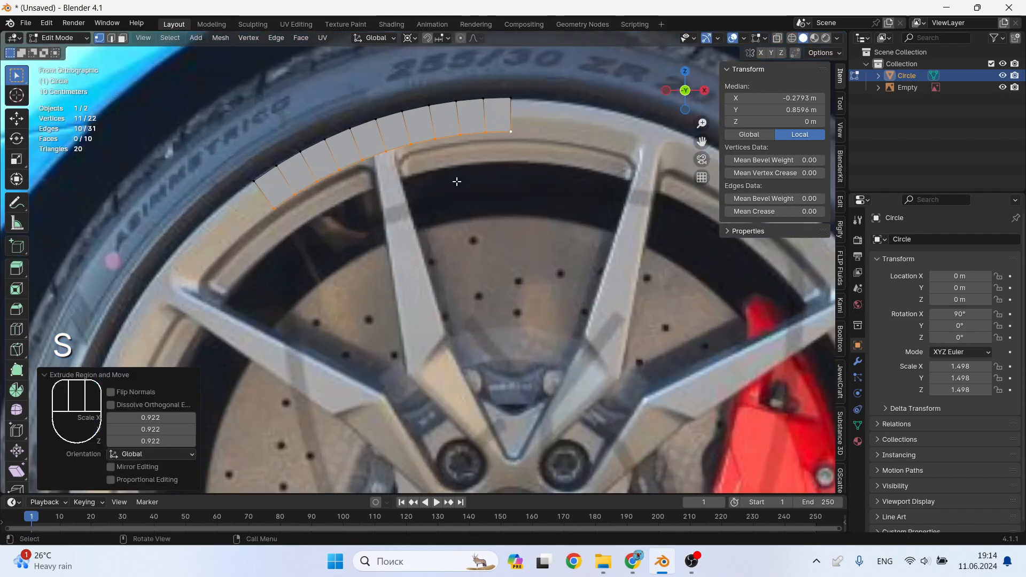
pyautogui.keyDown('shift'); pyautogui.moveTo(456, 179); pyautogui.dragTo(454, 267, button='middle'); pyautogui.keyUp('shift')
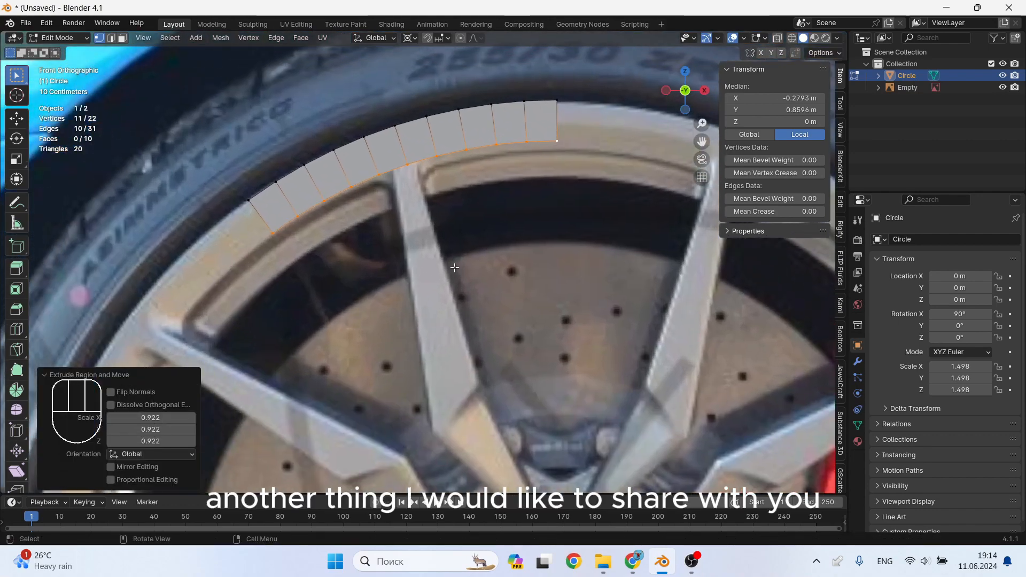
# Collapse the extrusion's operator settings and hide the sidebar to clear the viewport
pyautogui.click(51, 377)
pyautogui.press('n')
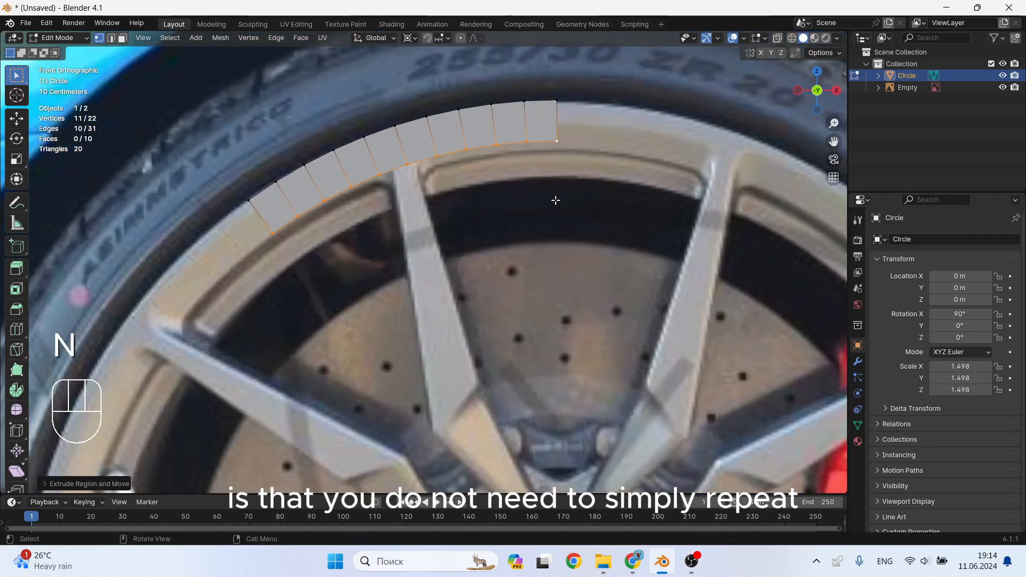
pyautogui.scroll(1, 448, 199)
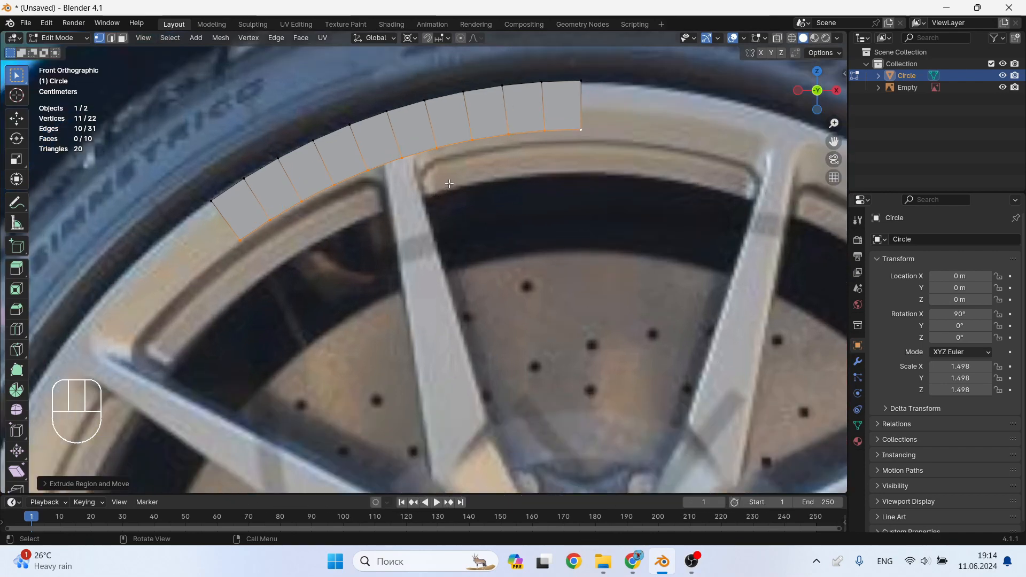
# Extrude the band's inner edge again and scale it slightly inward to add a second, narrow row of faces
pyautogui.press('e')
pyautogui.press('Escape')
pyautogui.press('g')
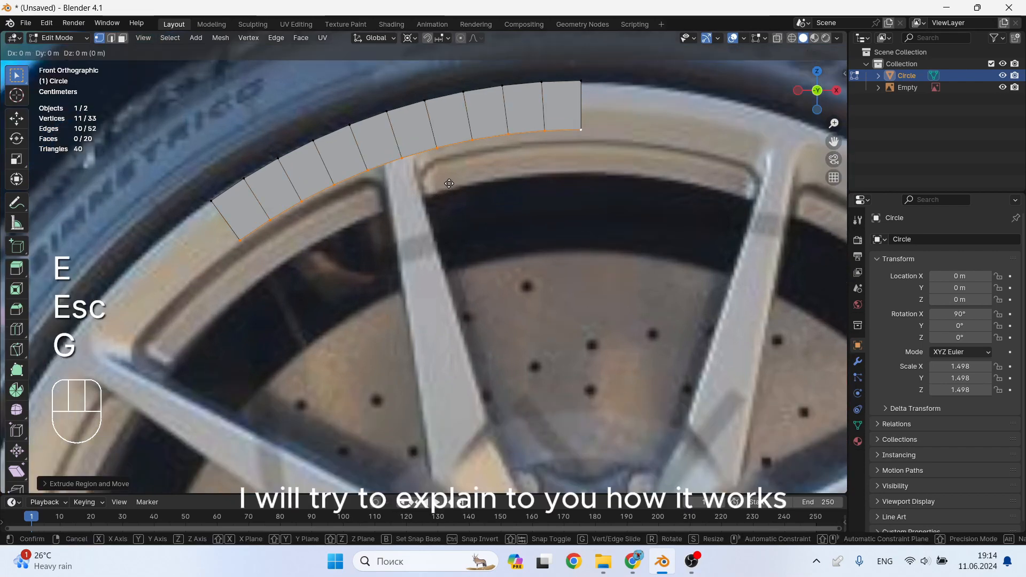
pyautogui.press('Escape')
pyautogui.press('s')
pyautogui.click(450, 193)
pyautogui.scroll(2, 444, 168)
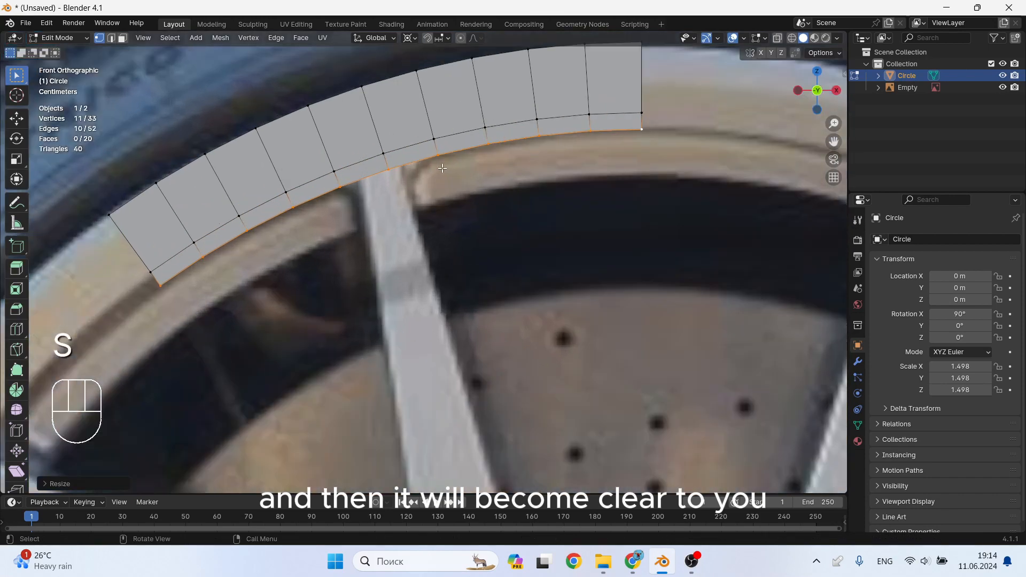
# Delete the narrow inner row's vertices where the spoke meets the rim band
pyautogui.press('1')
pyautogui.moveTo(447, 150); pyautogui.dragTo(331, 198)
pyautogui.press('x')
pyautogui.click(376, 201)
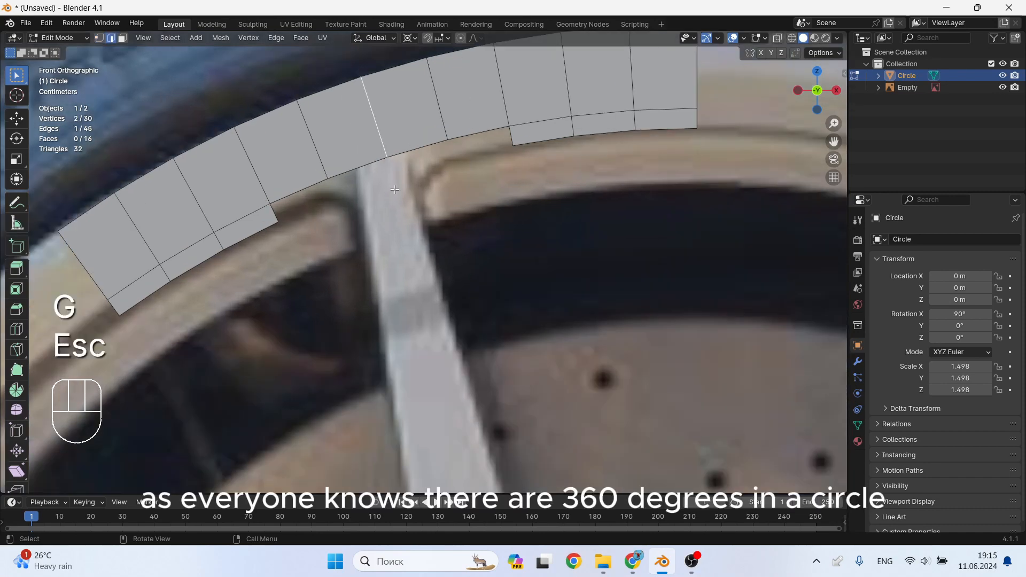
# Bevel the band's cross edge above the spoke to spoke width and extrude its inner edge down along the spoke
pyautogui.hotkey('ctrl', 'b')
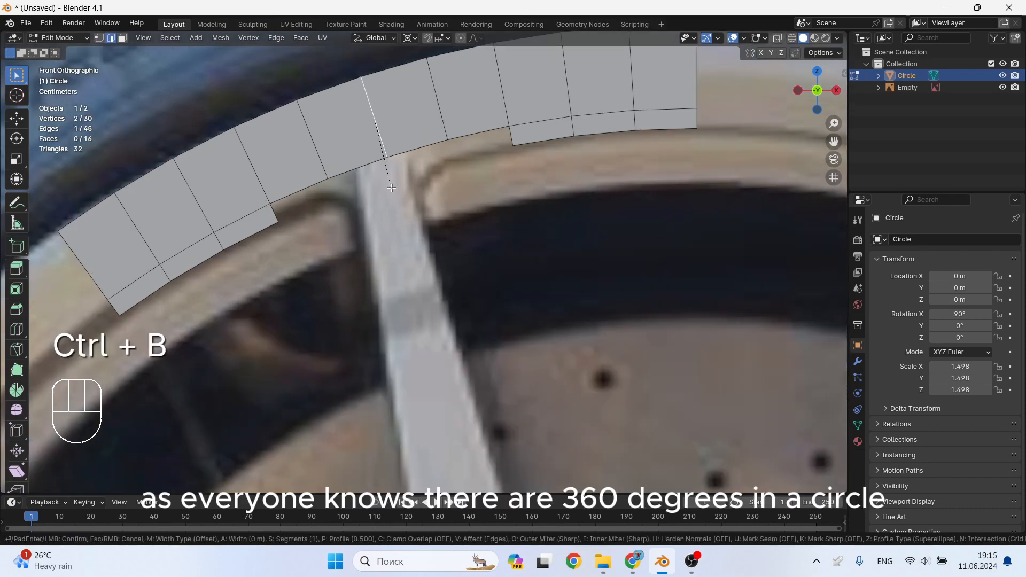
pyautogui.click(401, 221)
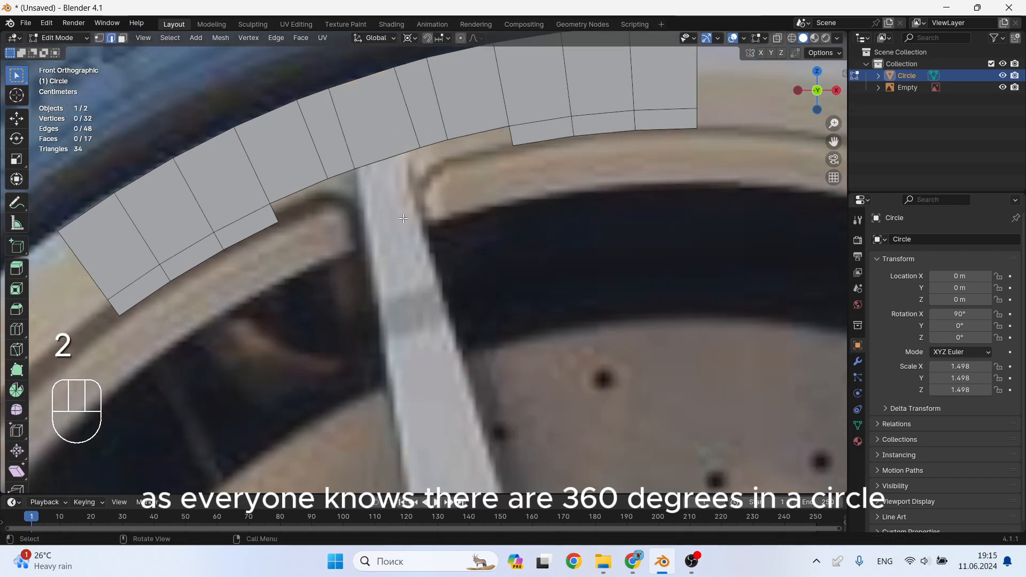
pyautogui.press('e')
pyautogui.click(449, 476)
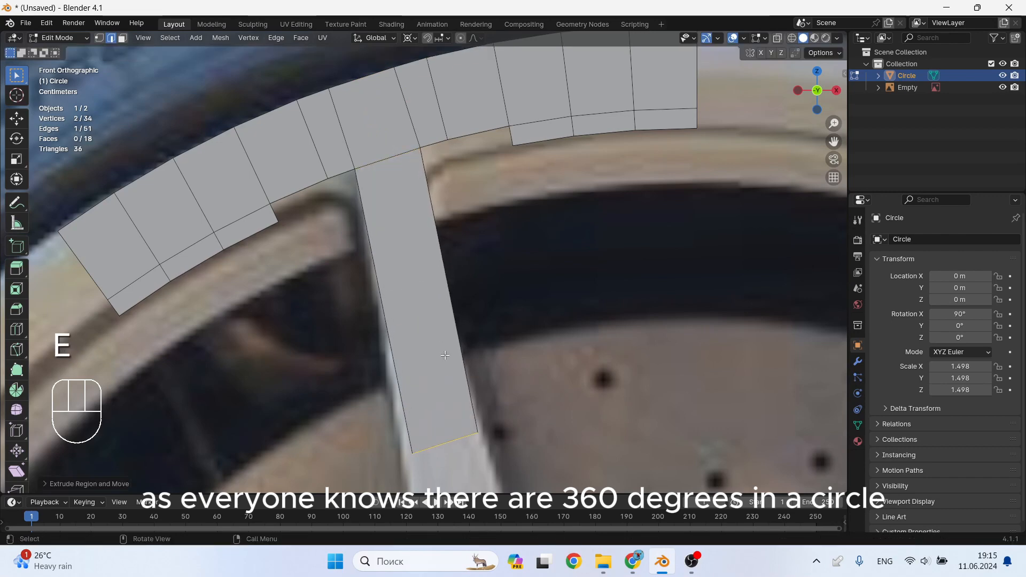
pyautogui.press('2')
pyautogui.click(400, 155)
pyautogui.press('g')
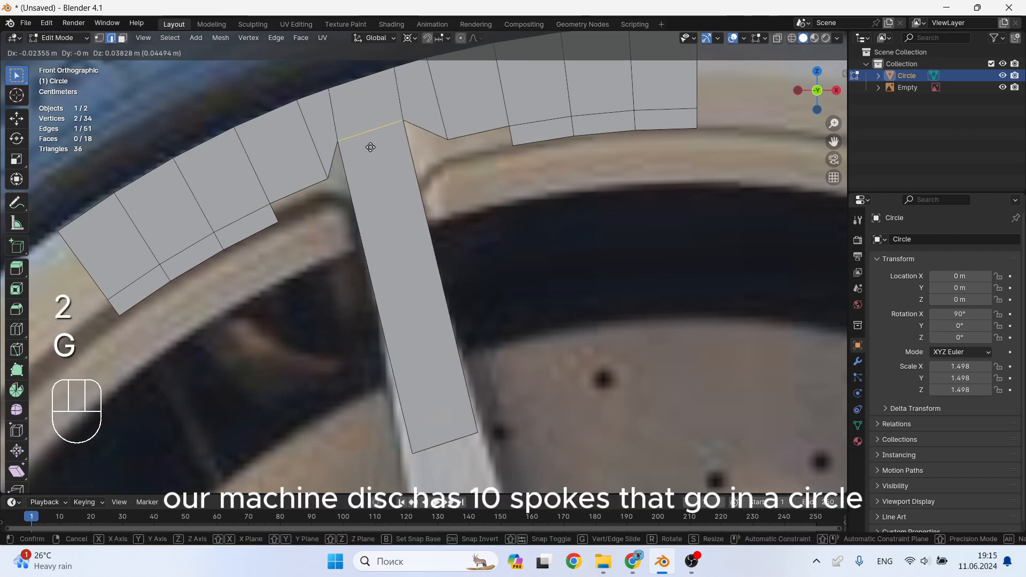
pyautogui.press('Escape')
# Extrude two single vertices inward from the band's inner edge just left of the spoke to start the corner
pyautogui.press('1')
pyautogui.click(355, 170)
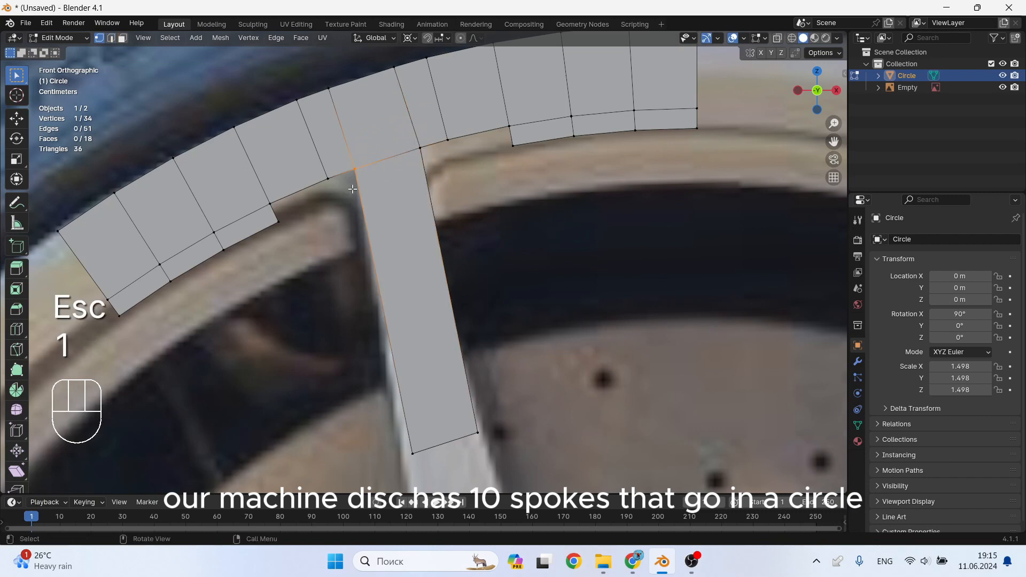
pyautogui.press('e')
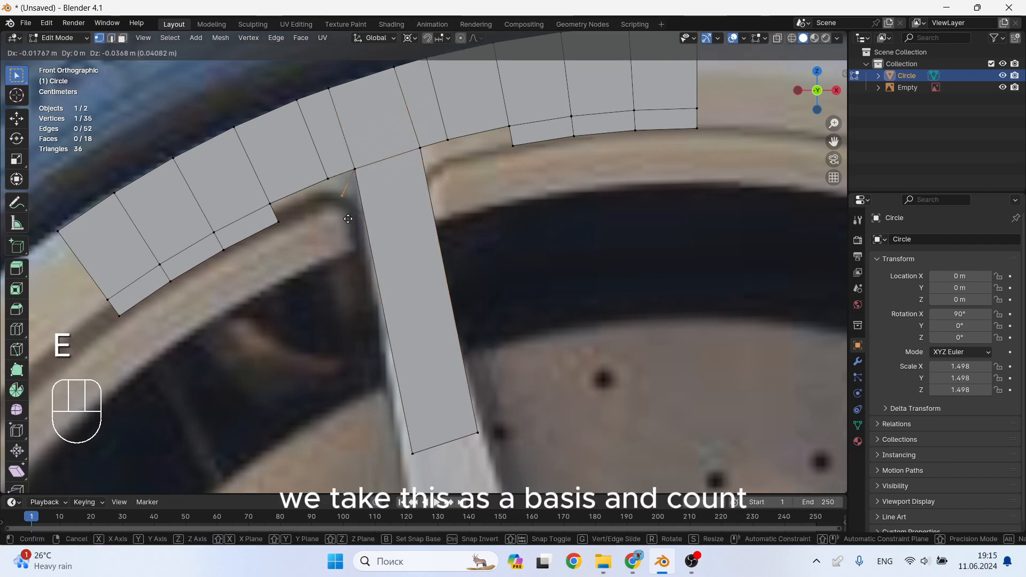
pyautogui.click(348, 219)
pyautogui.click(327, 178)
pyautogui.press('e')
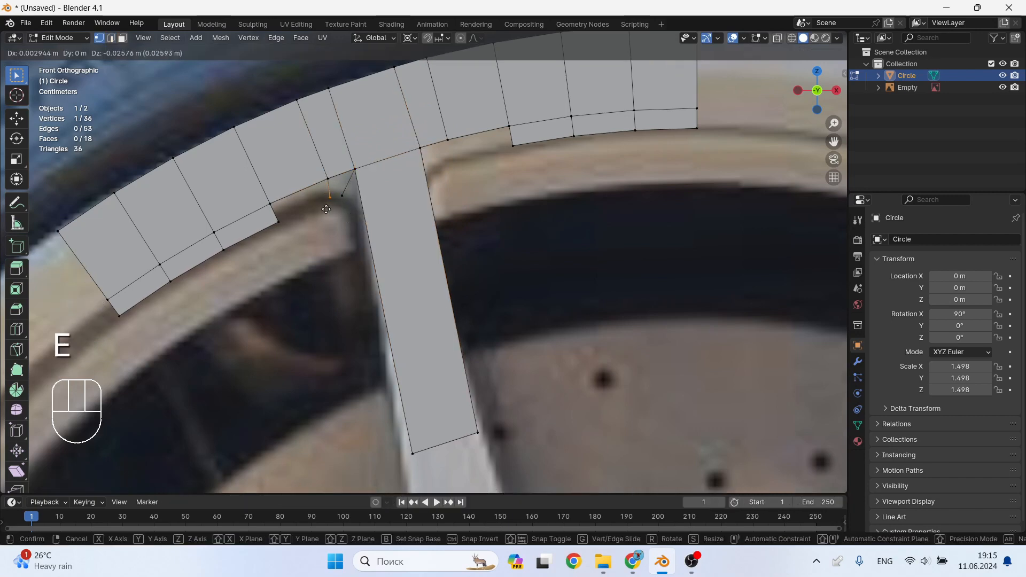
pyautogui.click(328, 207)
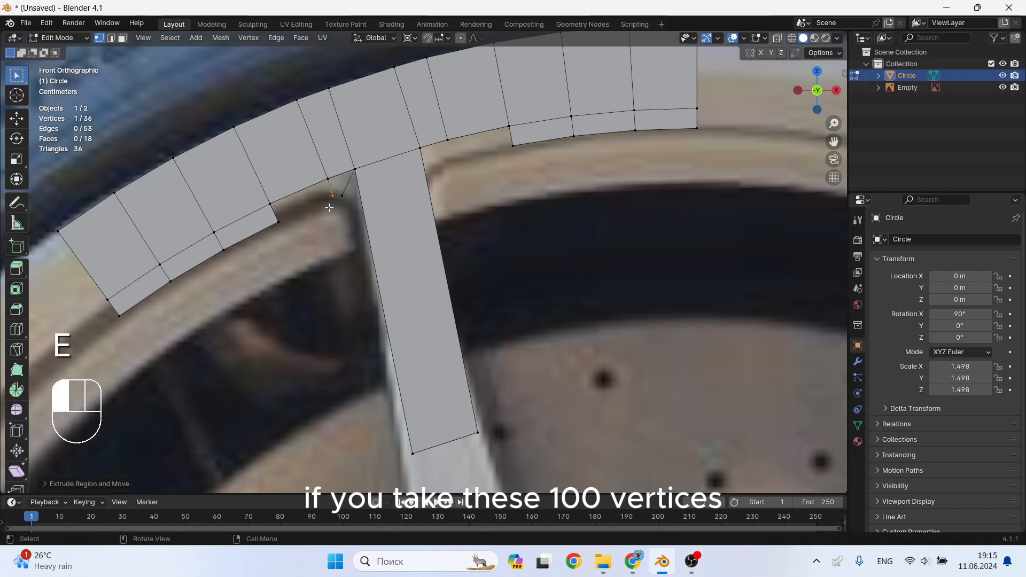
# Extrude two single vertices inward from the band's inner edge just right of the spoke to start that corner
pyautogui.click(414, 162)
pyautogui.press('e')
pyautogui.click(430, 197)
pyautogui.click(443, 149)
pyautogui.press('e')
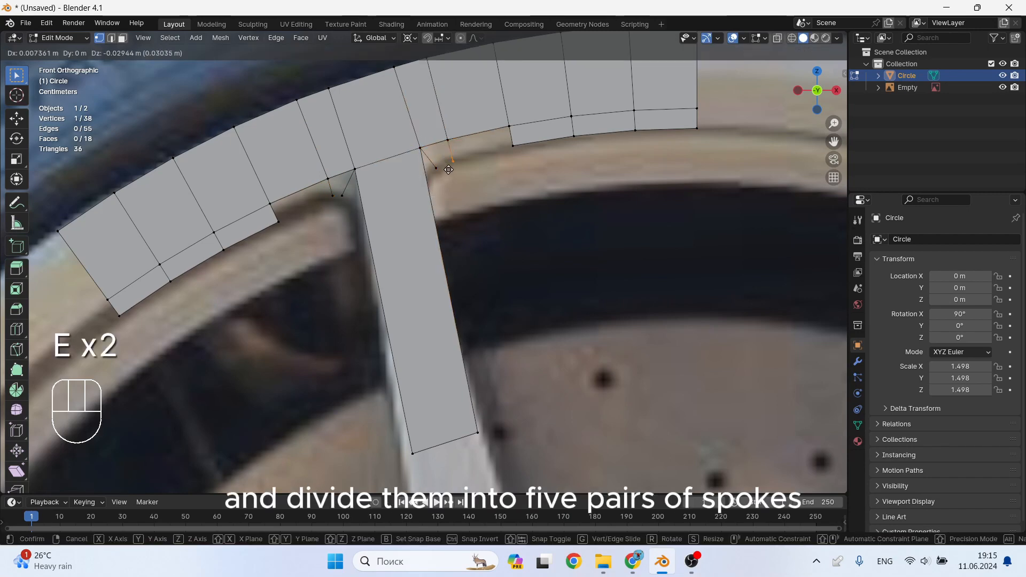
pyautogui.click(448, 169)
# Add one loop cut across the upper part of the spoke face, near the rim's inner border
pyautogui.hotkey('ctrl', 'r')
pyautogui.click(390, 246)
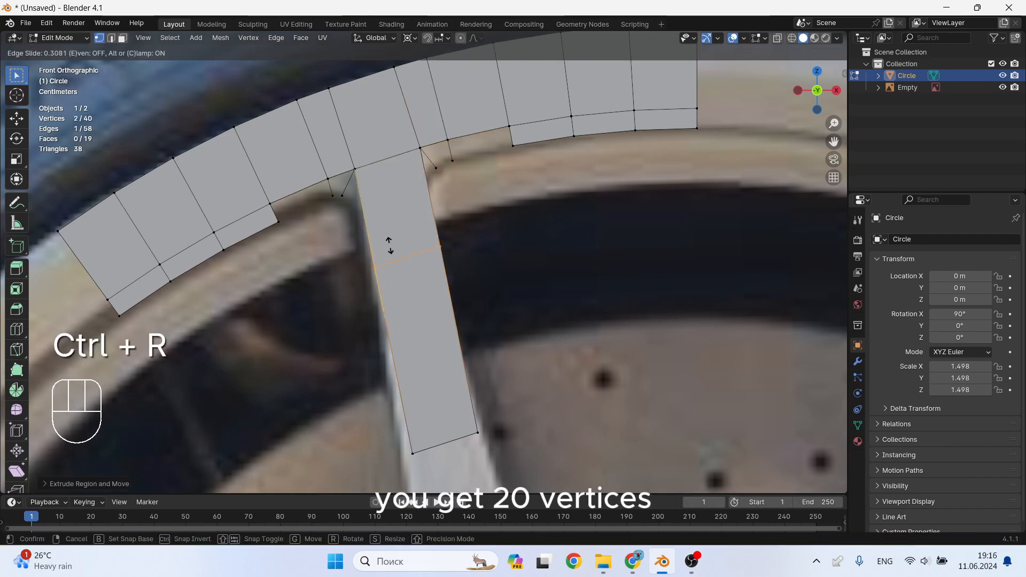
pyautogui.click(383, 222)
# Fill the gaps in the narrow inner row on both sides of the spoke with faces
pyautogui.press('1')
pyautogui.moveTo(522, 114); pyautogui.dragTo(446, 170)
pyautogui.press('f')
pyautogui.moveTo(330, 173); pyautogui.dragTo(267, 228)
pyautogui.press('f')
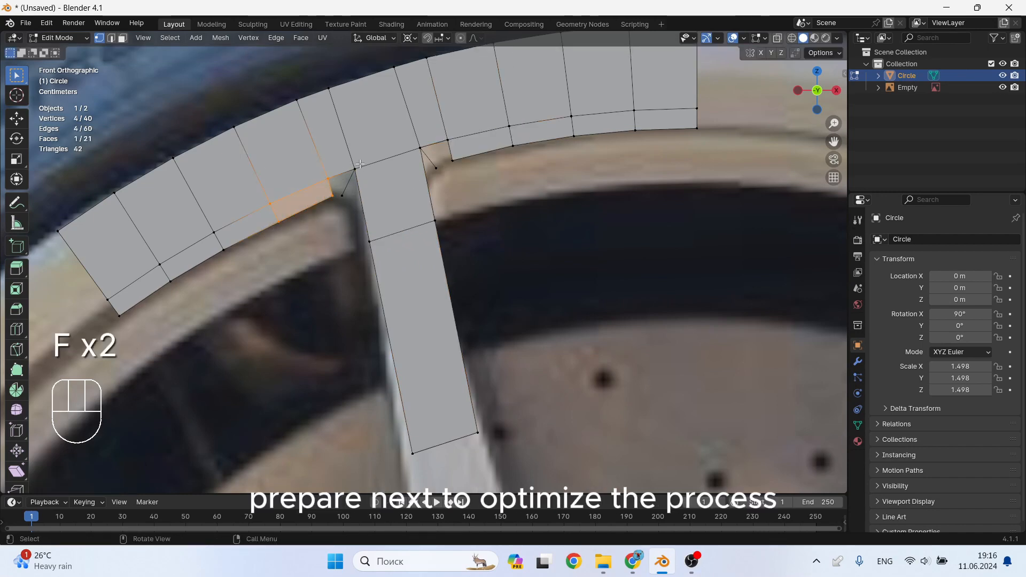
pyautogui.moveTo(353, 161); pyautogui.dragTo(323, 202)
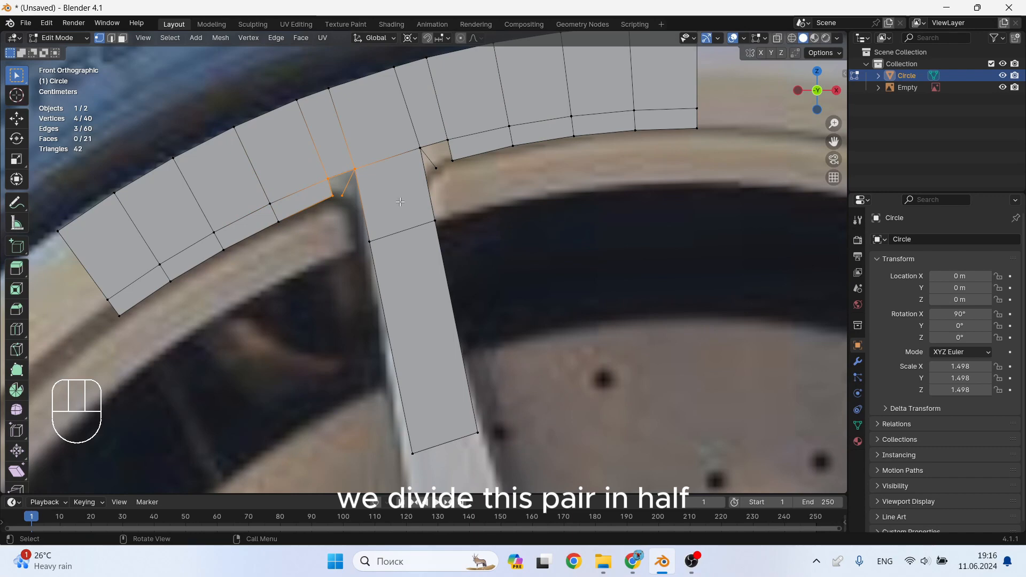
pyautogui.moveTo(455, 137); pyautogui.dragTo(415, 175)
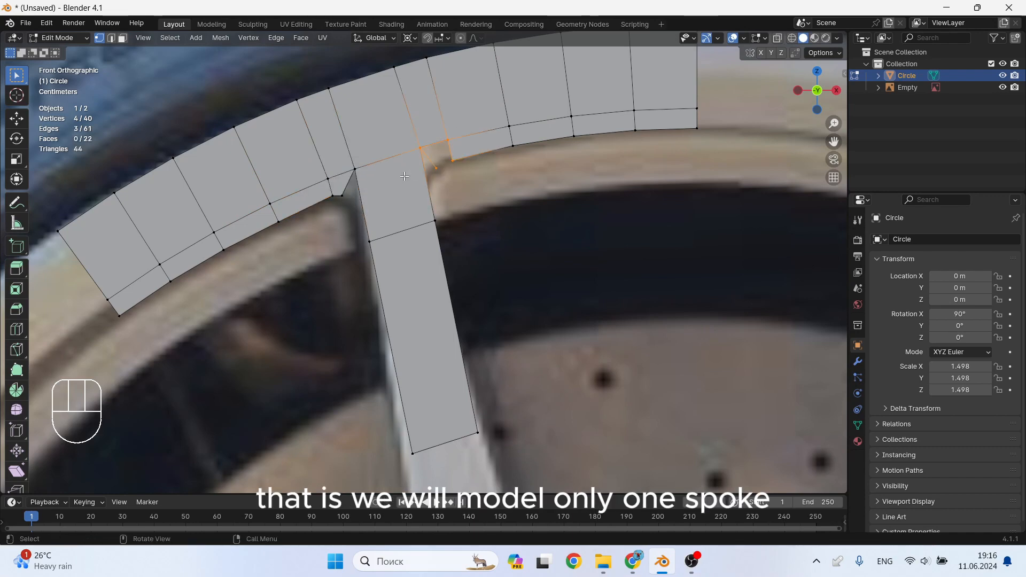
pyautogui.press('f')
# Extrude a short vertex outward from each end of the spoke's loop cut
pyautogui.scroll(1, 434, 185)
pyautogui.press('e')
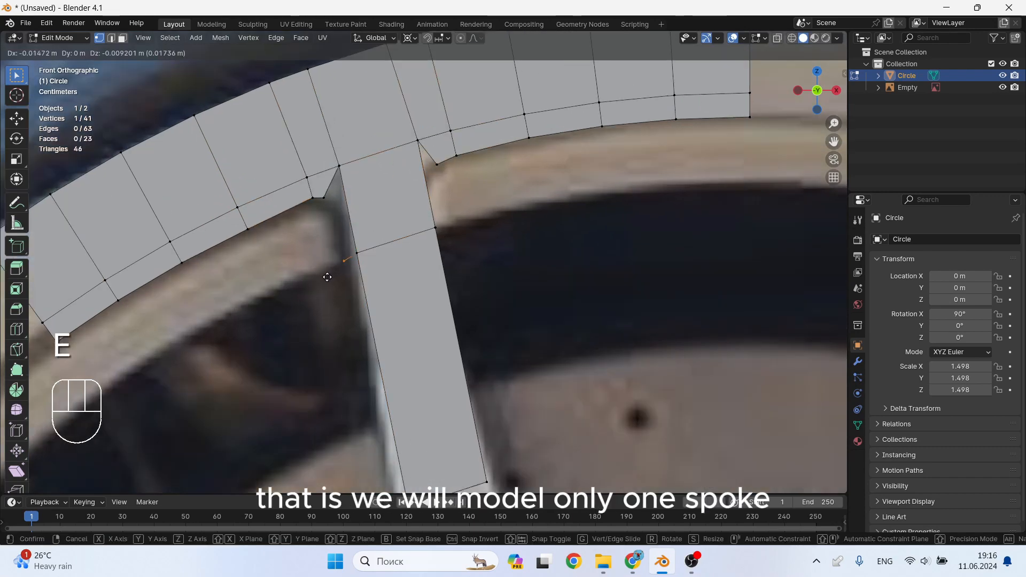
pyautogui.click(328, 274)
pyautogui.press('e')
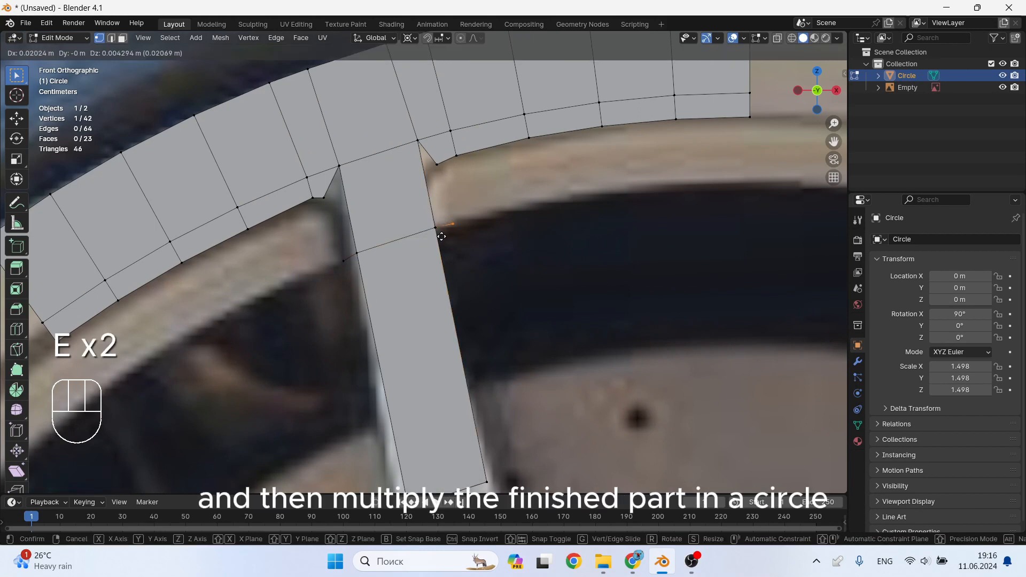
pyautogui.click(441, 236)
# Extrude the row's inner edges on both sides inward with a scale of about 0.94, leaving out the spoke corner vertices
pyautogui.press('2')
pyautogui.press('1')
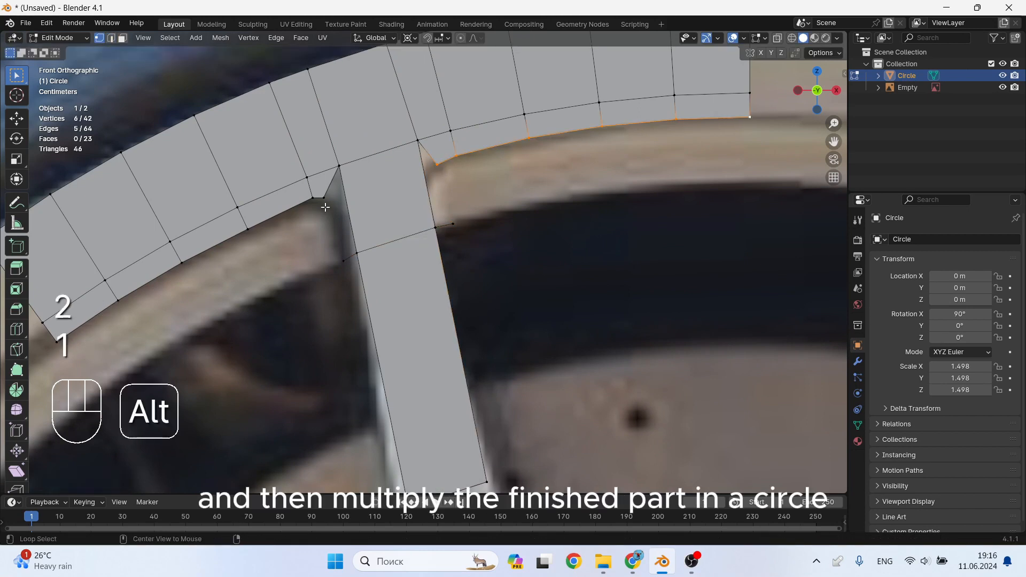
pyautogui.keyDown('alt'); pyautogui.keyDown('shift'); pyautogui.click(325, 207); pyautogui.keyUp('shift'); pyautogui.keyUp('alt')
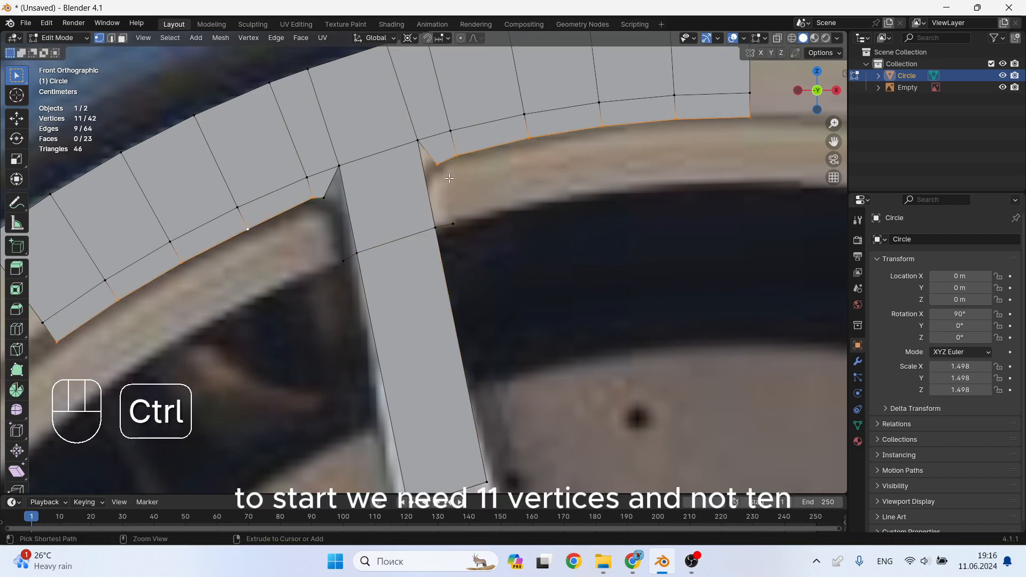
pyautogui.keyDown('ctrl'); pyautogui.click(437, 164); pyautogui.keyUp('ctrl')
pyautogui.press('e')
pyautogui.press('s')
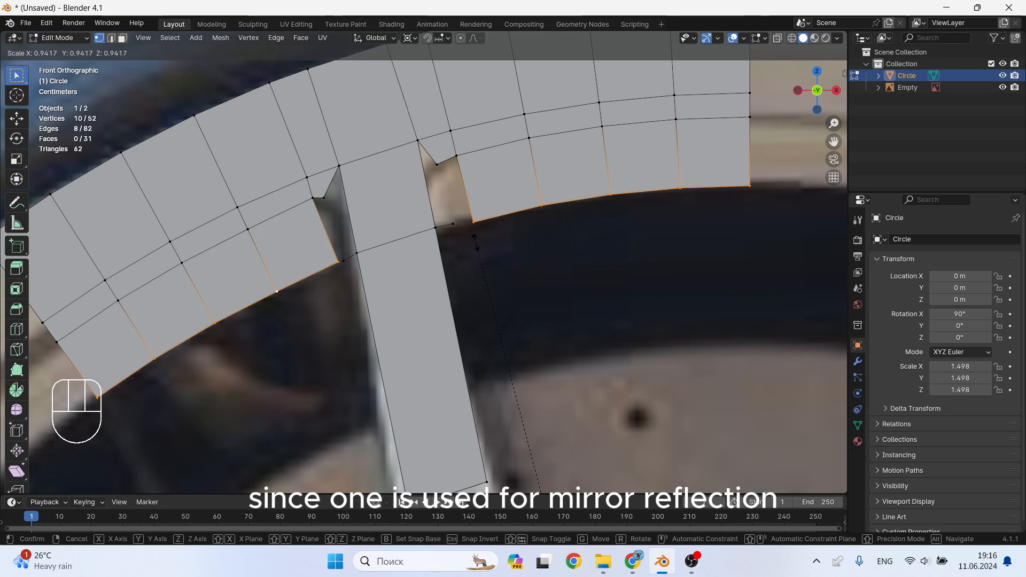
pyautogui.click(474, 238)
# Adjust the upper and lower corner vertices left of the spoke to match the rim's curve
pyautogui.click(324, 202)
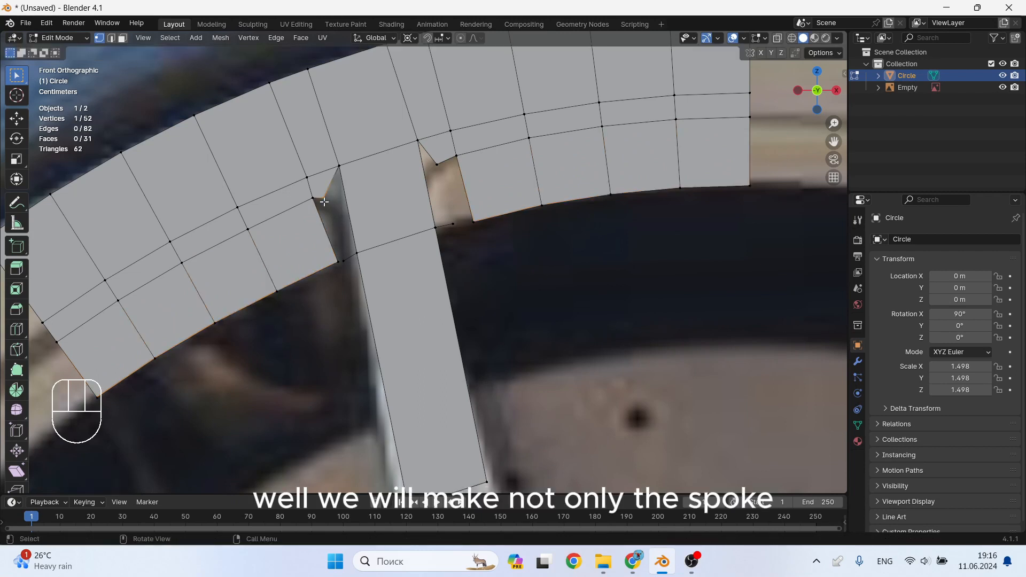
pyautogui.press('g')
pyautogui.click(328, 199)
pyautogui.click(345, 262)
pyautogui.press('g')
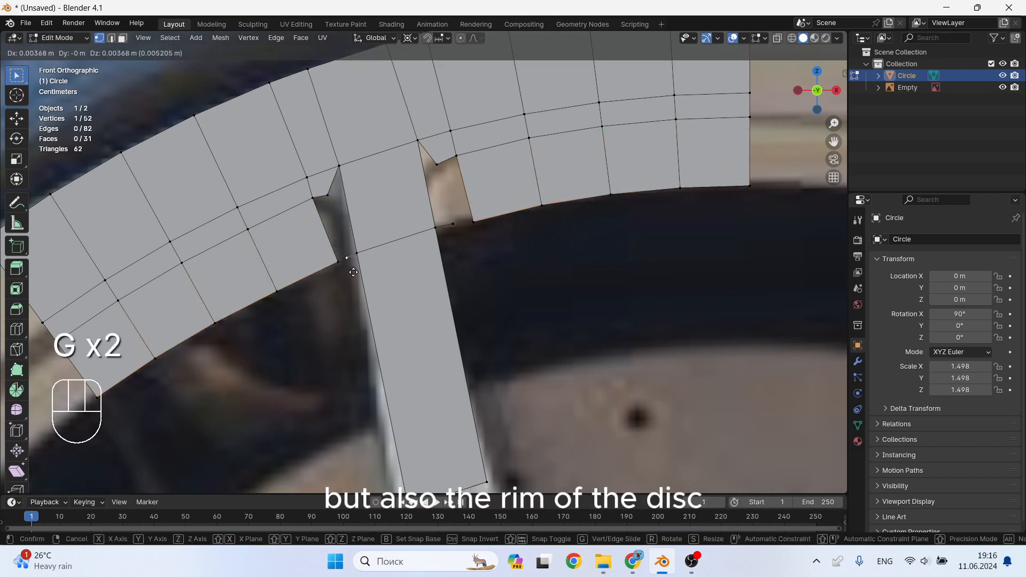
pyautogui.click(353, 272)
# Fill the gap between the new rim row and the spoke's left side with two faces
pyautogui.keyDown('shift'); pyautogui.moveTo(338, 184); pyautogui.dragTo(309, 217); pyautogui.keyUp('shift')
pyautogui.press('f')
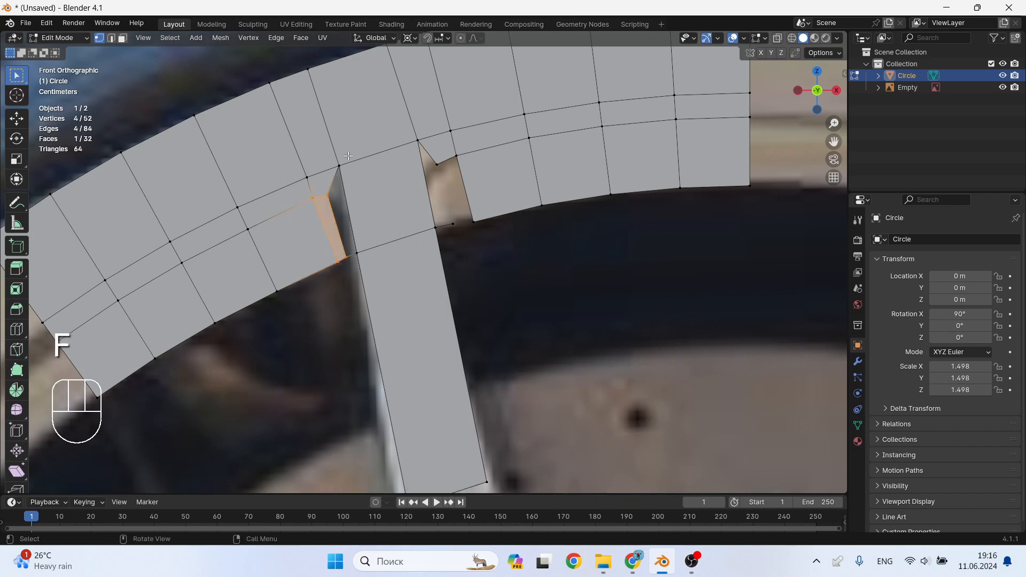
pyautogui.moveTo(351, 156); pyautogui.dragTo(322, 207)
pyautogui.keyDown('shift'); pyautogui.moveTo(365, 241); pyautogui.dragTo(344, 275); pyautogui.keyUp('shift')
pyautogui.press('f')
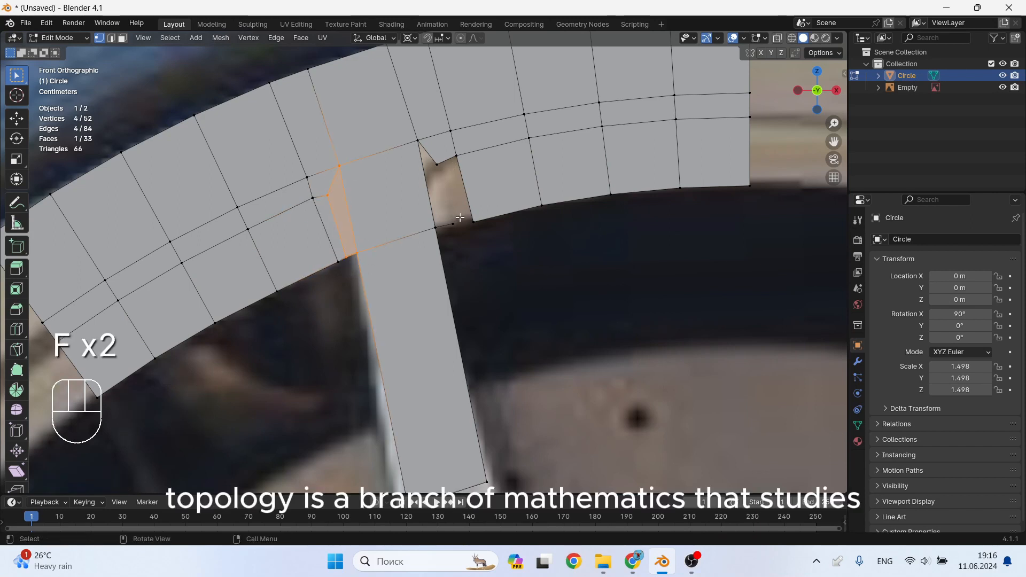
# Fill the gap between the spoke's right side and the new rim row with two faces
pyautogui.keyDown('shift'); pyautogui.moveTo(443, 130); pyautogui.dragTo(410, 173); pyautogui.keyUp('shift')
pyautogui.press('f')
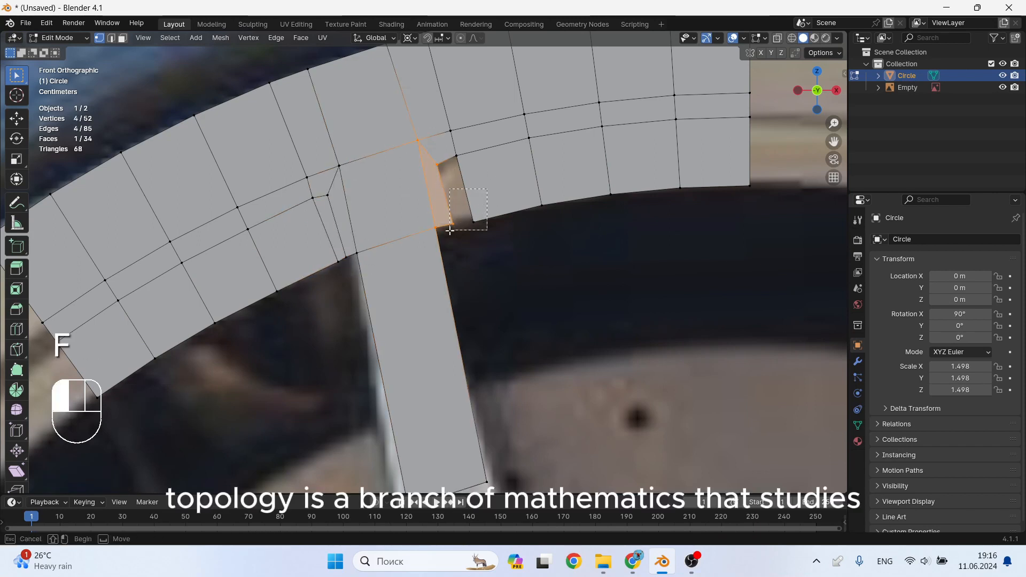
pyautogui.keyDown('shift'); pyautogui.moveTo(450, 230); pyautogui.dragTo(450, 230); pyautogui.keyUp('shift')
pyautogui.press('f')
# Move the lower corner vertices right of the spoke to smooth the rim's inner edge
pyautogui.scroll(-3, 450, 214)
pyautogui.scroll(5, 450, 211)
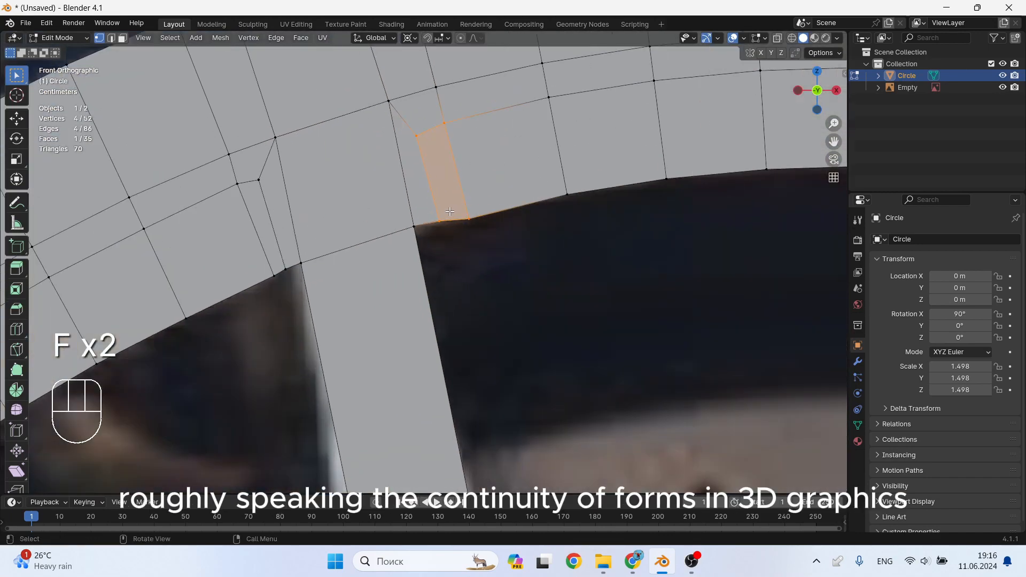
pyautogui.click(450, 212)
pyautogui.press('g')
pyautogui.press('g')
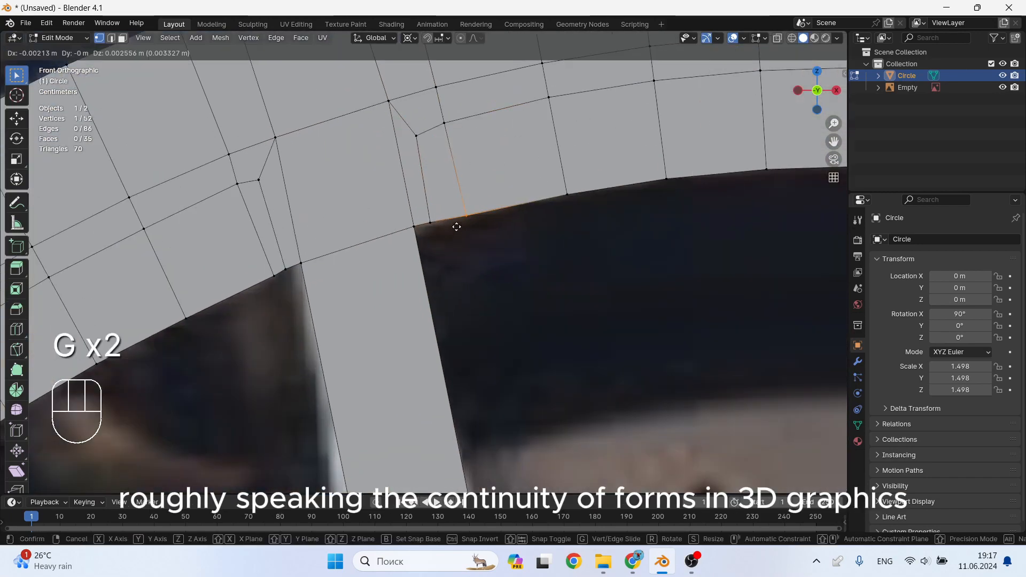
pyautogui.click(455, 226)
pyautogui.scroll(-5, 315, 252)
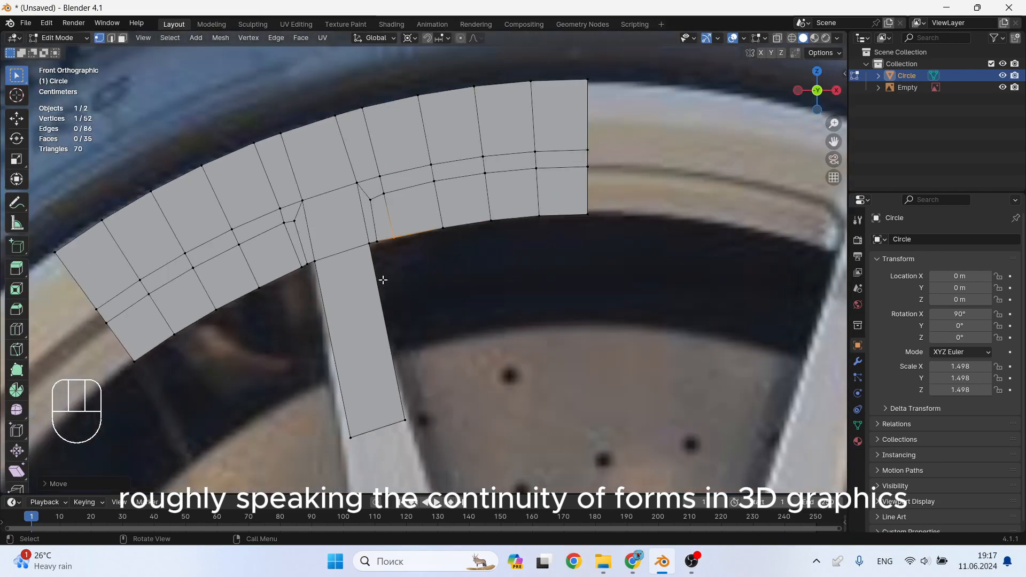
pyautogui.press('Tab')
pyautogui.scroll(-3, 416, 307)
pyautogui.press('Tab')
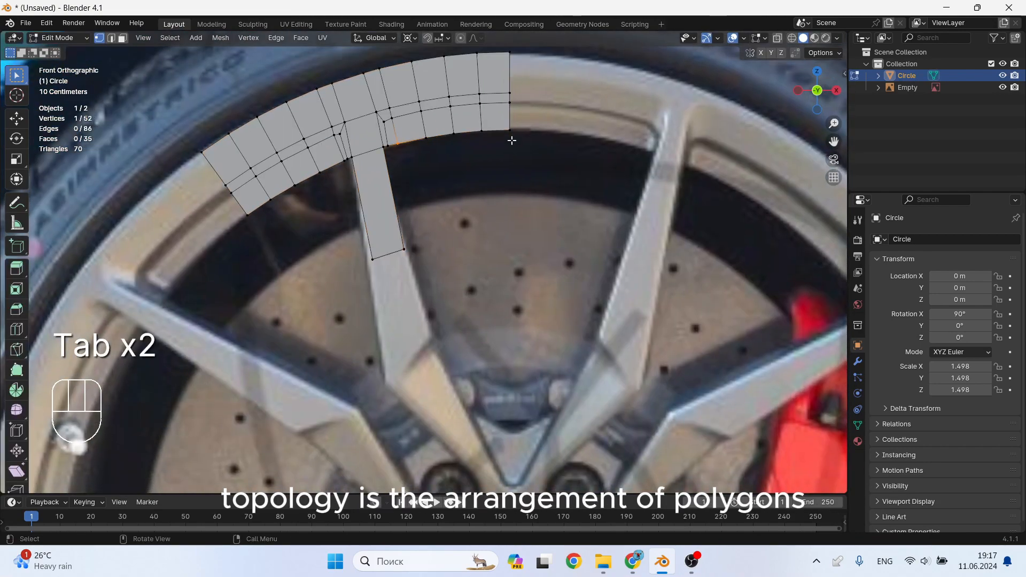
pyautogui.scroll(-1, 496, 335)
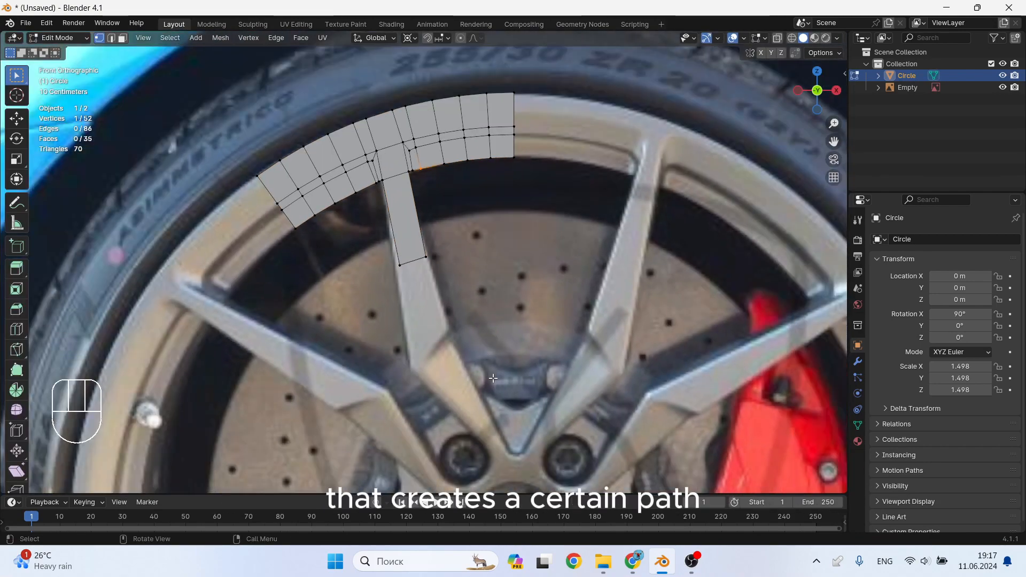
# Undo the last two actions and reposition the vertex on the rim's inner edge just right of the spoke
pyautogui.keyDown('shift'); pyautogui.moveTo(493, 378); pyautogui.dragTo(478, 314, button='middle'); pyautogui.keyUp('shift')
pyautogui.hotkey('ctrl', 'z')
pyautogui.hotkey('ctrl', 'z')
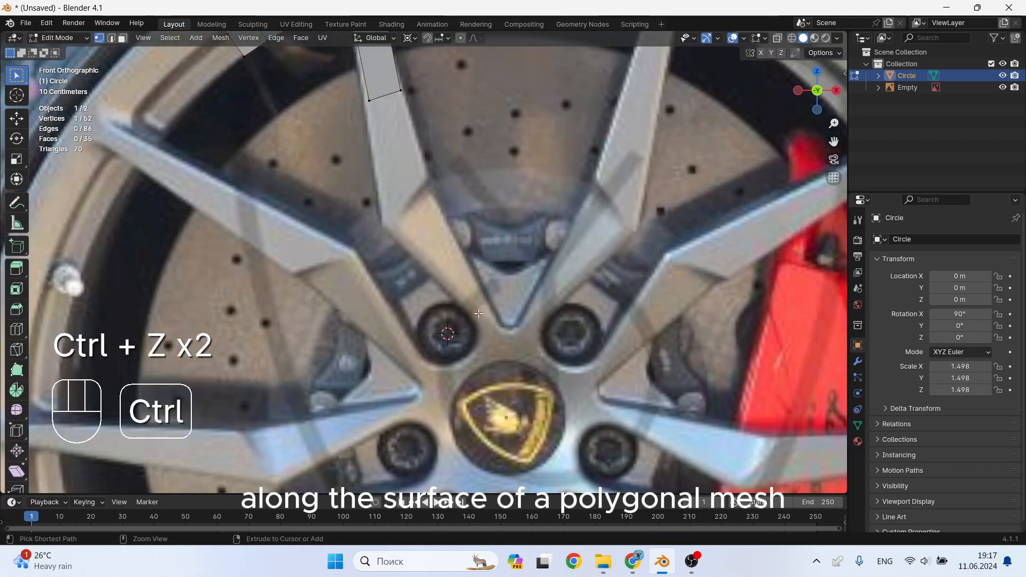
pyautogui.scroll(-4, 480, 310)
pyautogui.scroll(8, 467, 265)
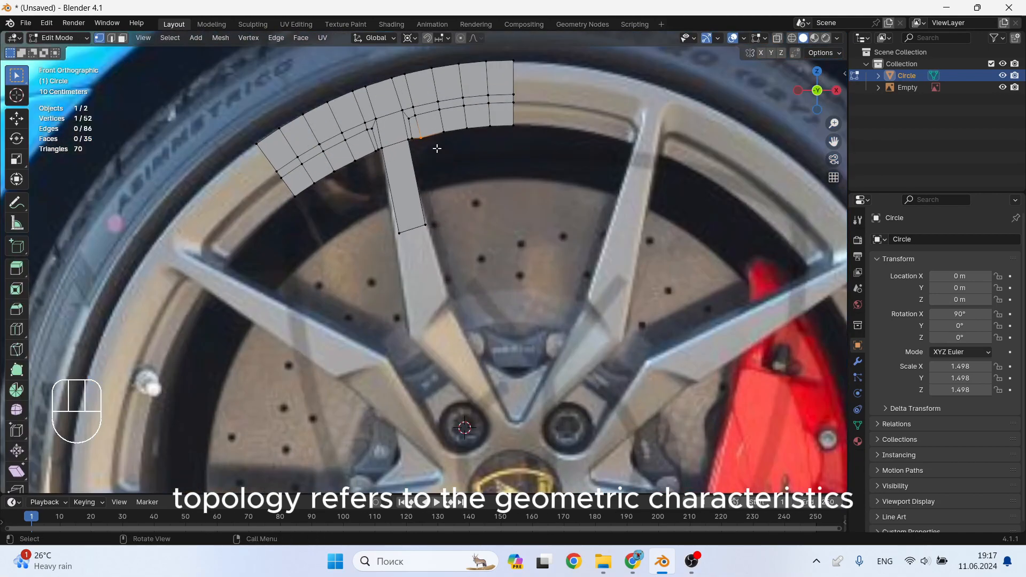
pyautogui.press('g')
pyautogui.click(449, 240)
# Add a mesh circle with 30 vertices at the 3D cursor on the upper-left wheel bolt
pyautogui.scroll(-4, 449, 241)
pyautogui.keyDown('shift'); pyautogui.moveTo(485, 344); pyautogui.dragTo(484, 255, button='middle'); pyautogui.keyUp('shift')
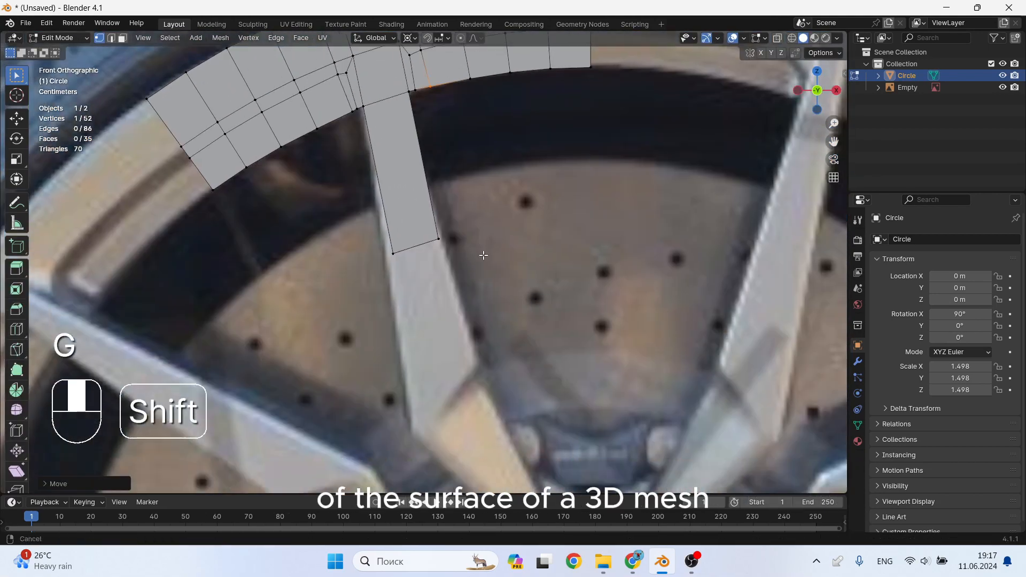
pyautogui.scroll(-4, 484, 298)
pyautogui.keyDown('shift'); pyautogui.moveTo(484, 372); pyautogui.dragTo(443, 252, button='middle'); pyautogui.keyUp('shift')
pyautogui.scroll(3, 443, 252)
pyautogui.hotkey('shift', 'a')
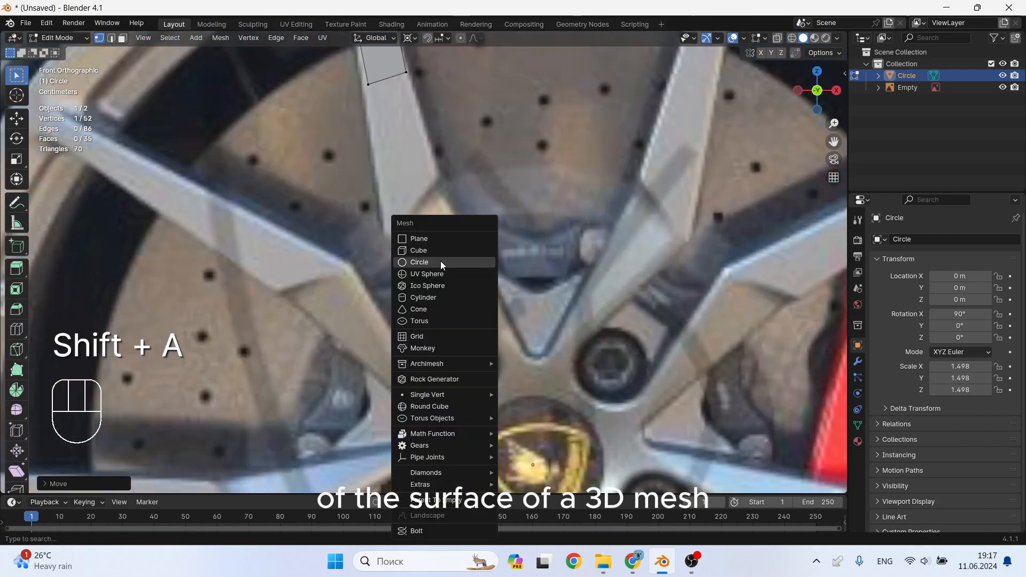
pyautogui.click(442, 263)
pyautogui.click(64, 484)
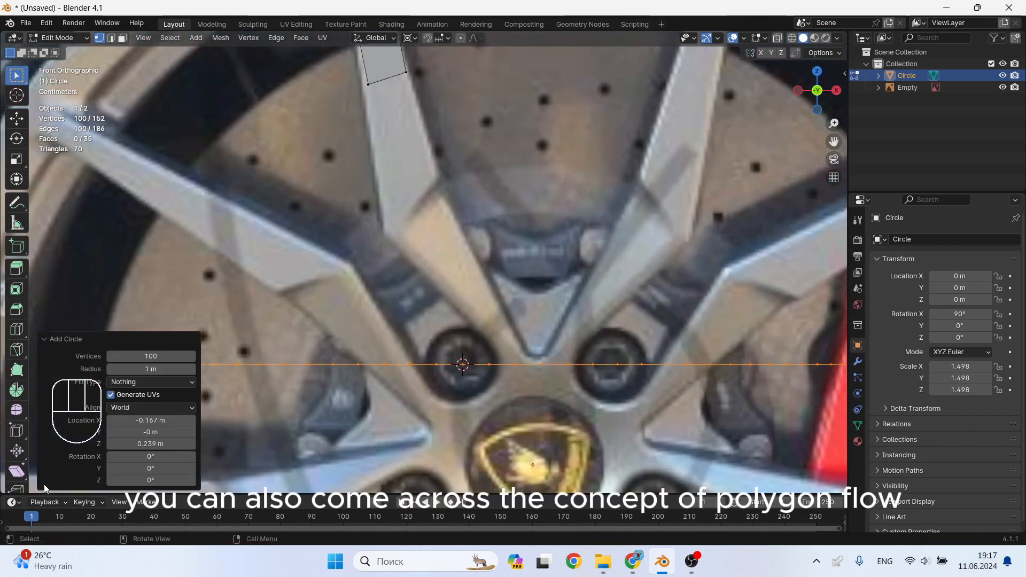
pyautogui.click(160, 356)
pyautogui.write('30')
pyautogui.press('Return')
# Rotate the new 30-vertex circle 90° about the X axis so it faces the front view
pyautogui.press('r')
pyautogui.press('x')
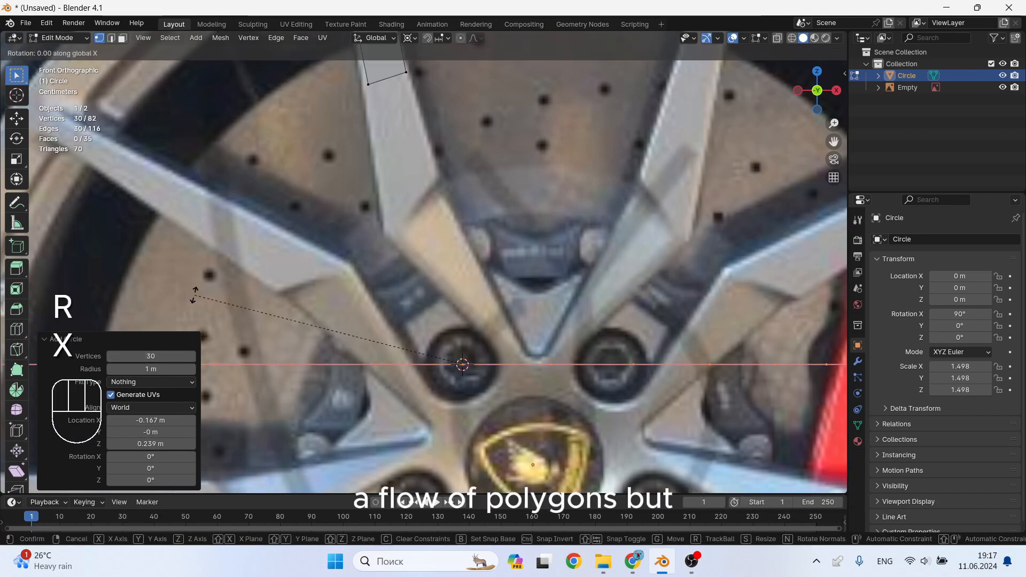
pyautogui.press('KP_9')
pyautogui.press('KP_0')
pyautogui.press('KP_Enter')
# Scale the circle down to about 0.078, and enlarge it slightly to match the outline of the upper-left wheel bolt hole
pyautogui.scroll(-5, 194, 294)
pyautogui.press('s')
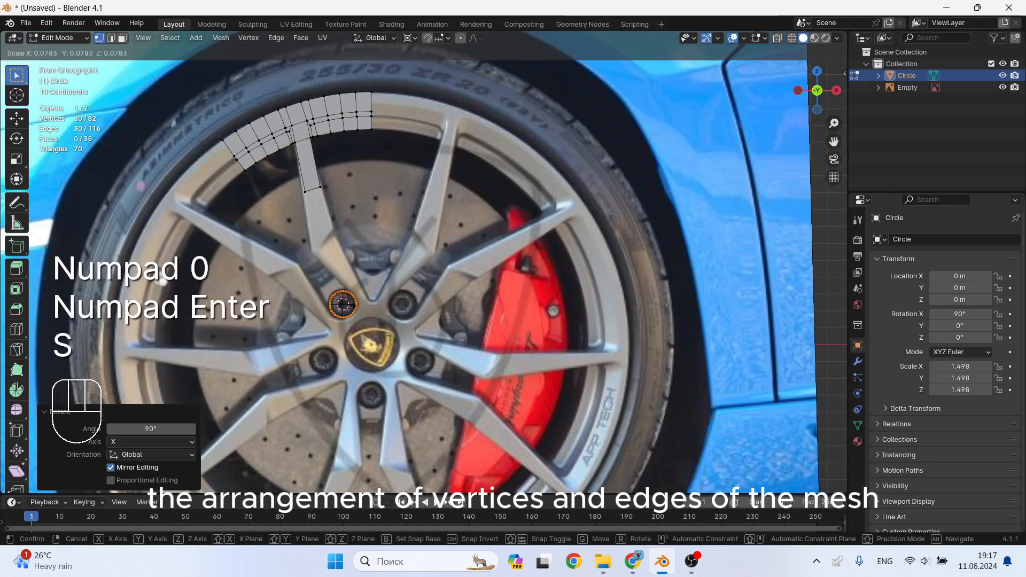
pyautogui.click(345, 305)
pyautogui.scroll(8, 344, 304)
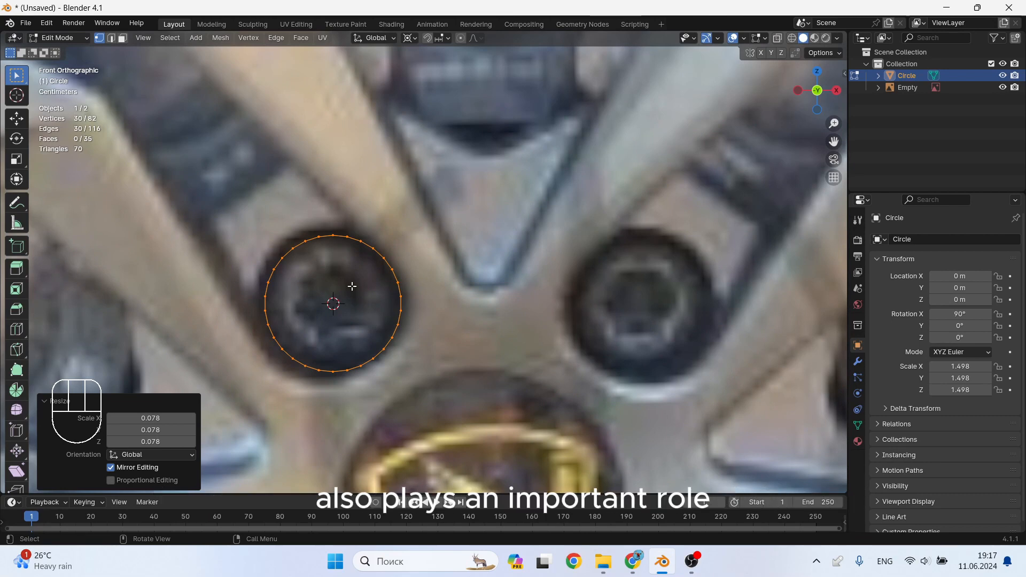
pyautogui.press('s')
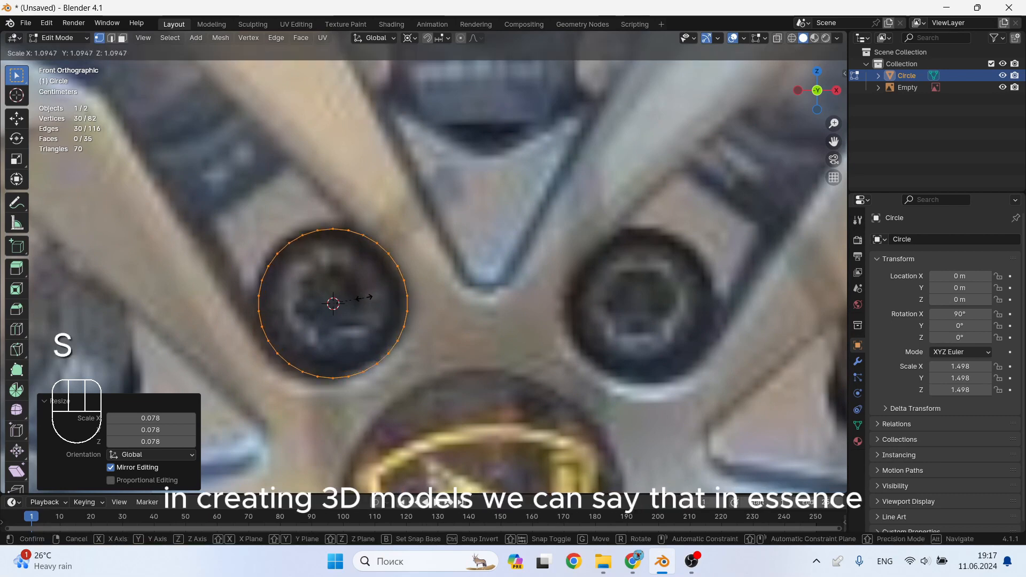
pyautogui.click(365, 297)
pyautogui.scroll(-3, 359, 245)
pyautogui.scroll(-2, 343, 239)
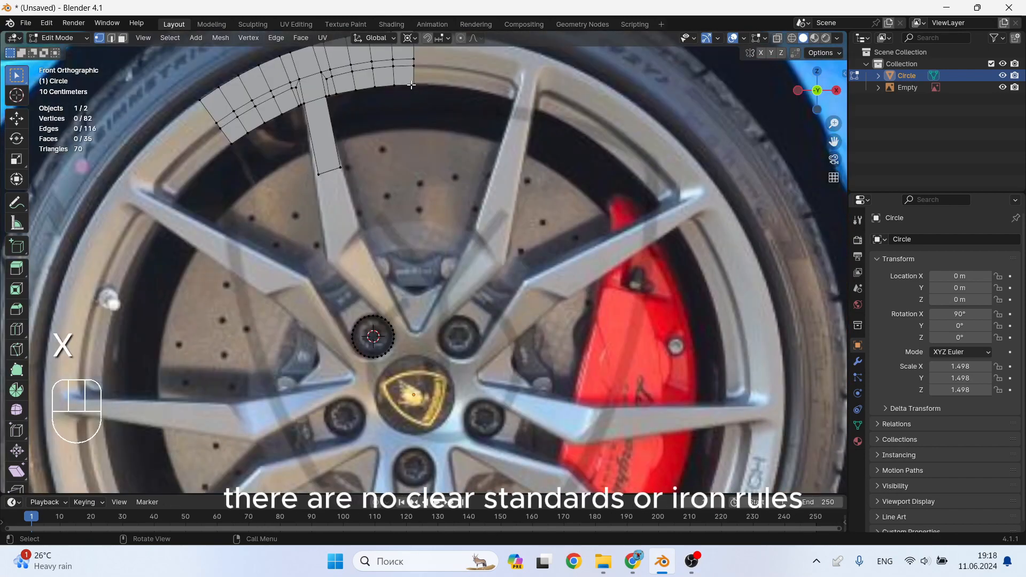
# Extrude the rim's inner vertex on the vertical centre line towards the hub centre, scaled to about 0.322
pyautogui.press('Escape')
pyautogui.hotkey('ctrl', 'z')
pyautogui.press('1')
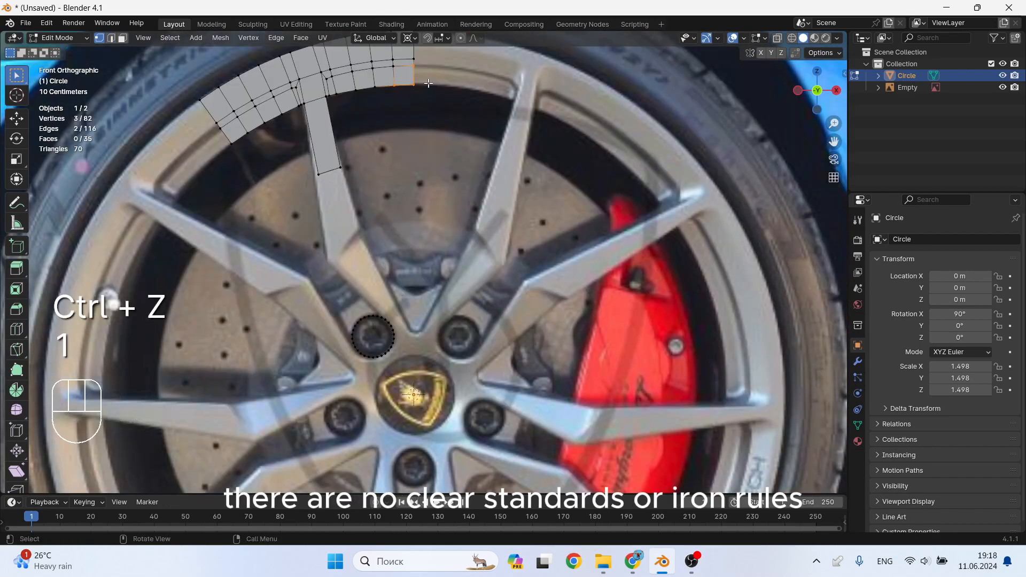
pyautogui.click(414, 84)
pyautogui.press('g')
pyautogui.press('Escape')
pyautogui.press('e')
pyautogui.press('s')
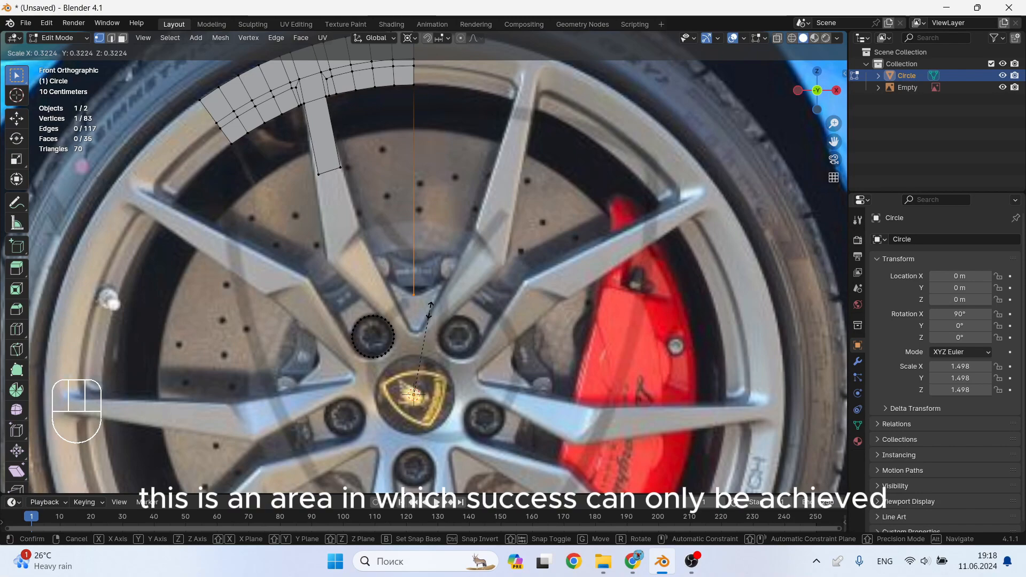
pyautogui.click(430, 309)
pyautogui.scroll(5, 425, 310)
# Extend the centre line towards the hub with two more extruded vertices, scaled to about 0.639 and 0.624, ending at the hub cap
pyautogui.press('e')
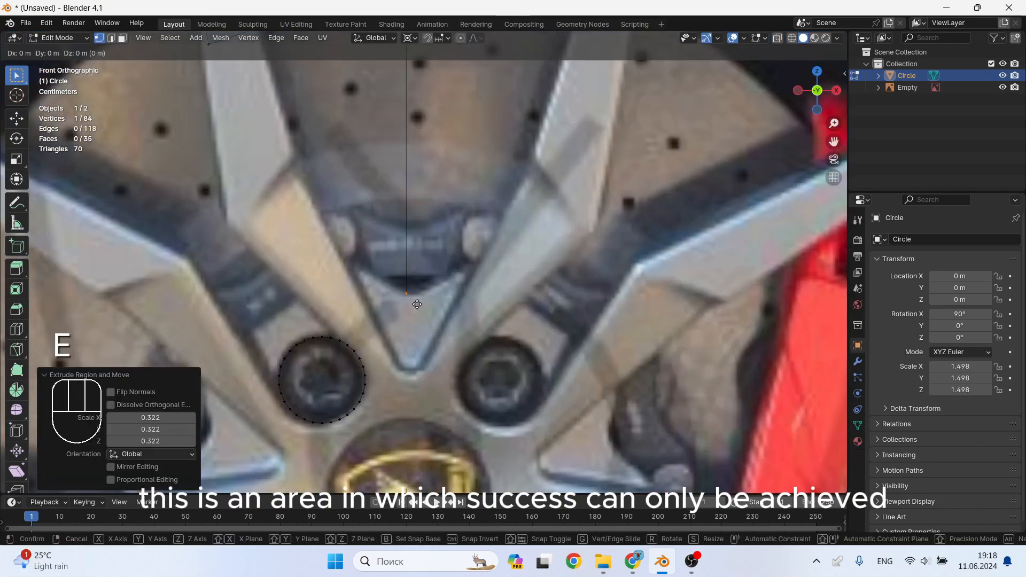
pyautogui.press('s')
pyautogui.click(417, 377)
pyautogui.press('e')
pyautogui.press('s')
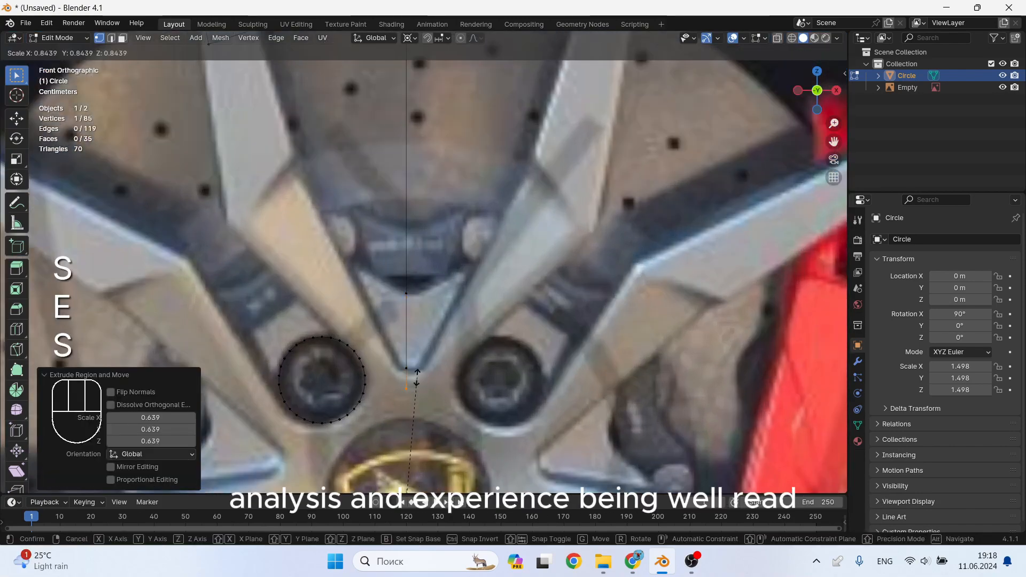
pyautogui.click(420, 410)
pyautogui.scroll(-5, 420, 410)
# Extrude the inner corner vertex at the rim segment's left end towards the hub twice, scaled to about 0.356 and 0.351
pyautogui.scroll(4, 315, 299)
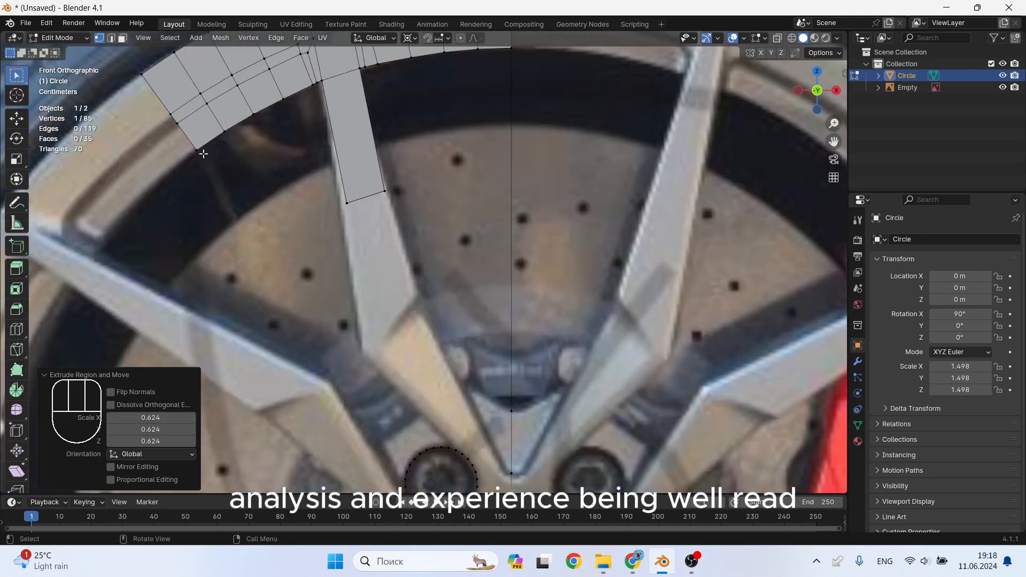
pyautogui.click(202, 145)
pyautogui.press('e')
pyautogui.press('s')
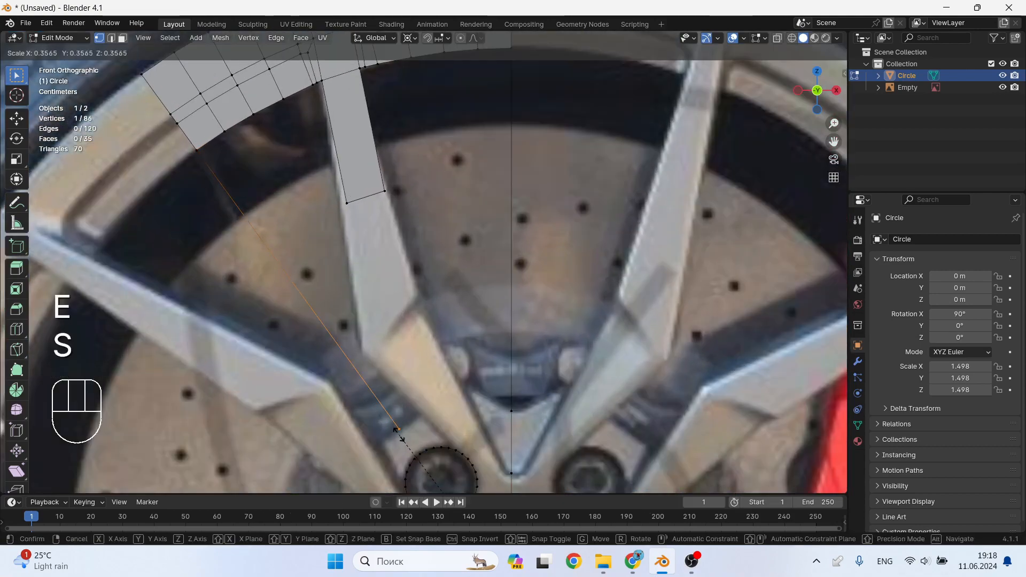
pyautogui.click(399, 435)
pyautogui.scroll(-2, 400, 434)
pyautogui.keyDown('shift'); pyautogui.moveTo(406, 431); pyautogui.dragTo(320, 312, button='middle'); pyautogui.keyUp('shift')
pyautogui.press('e')
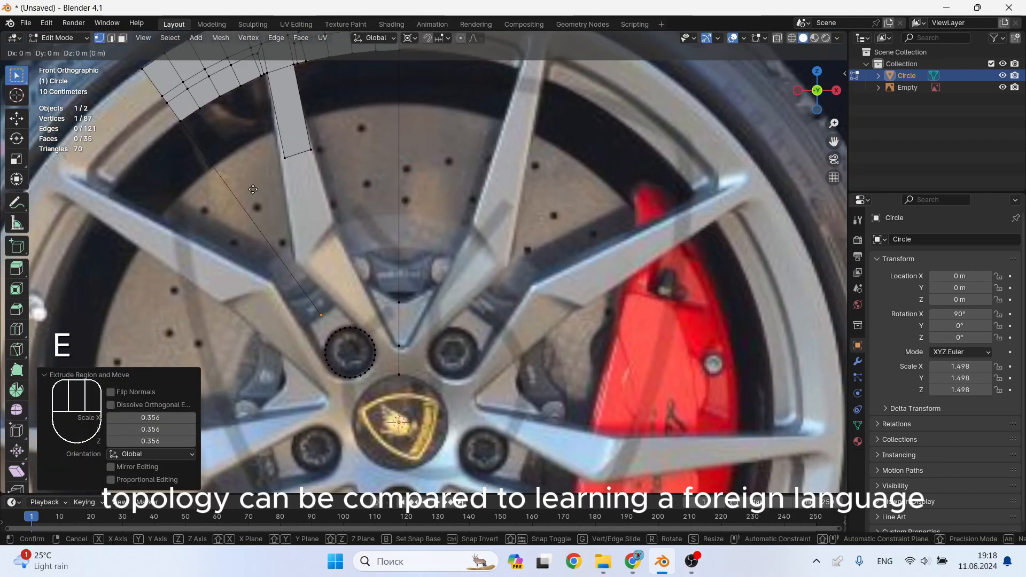
pyautogui.press('s')
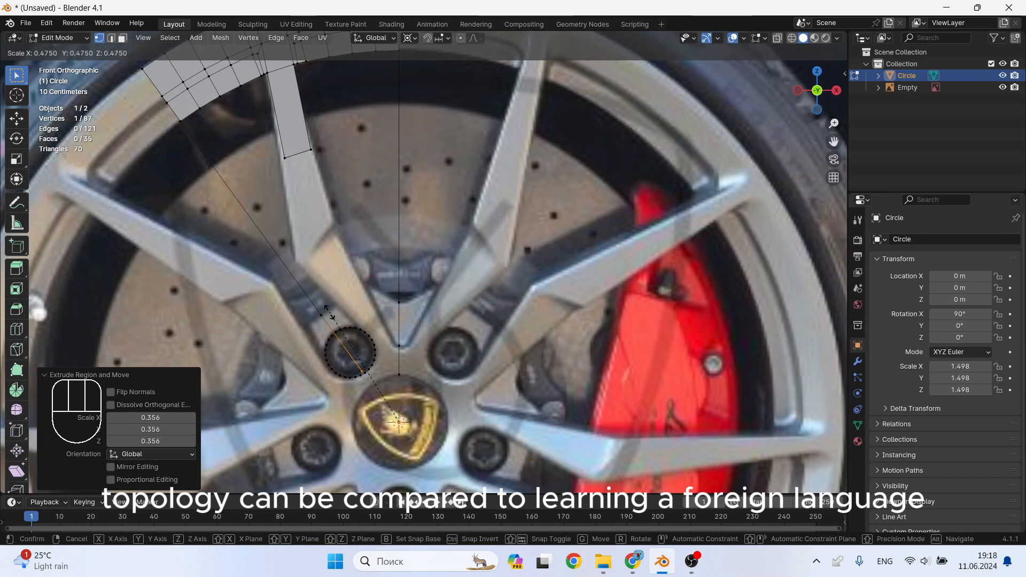
pyautogui.click(399, 422)
pyautogui.scroll(2, 362, 350)
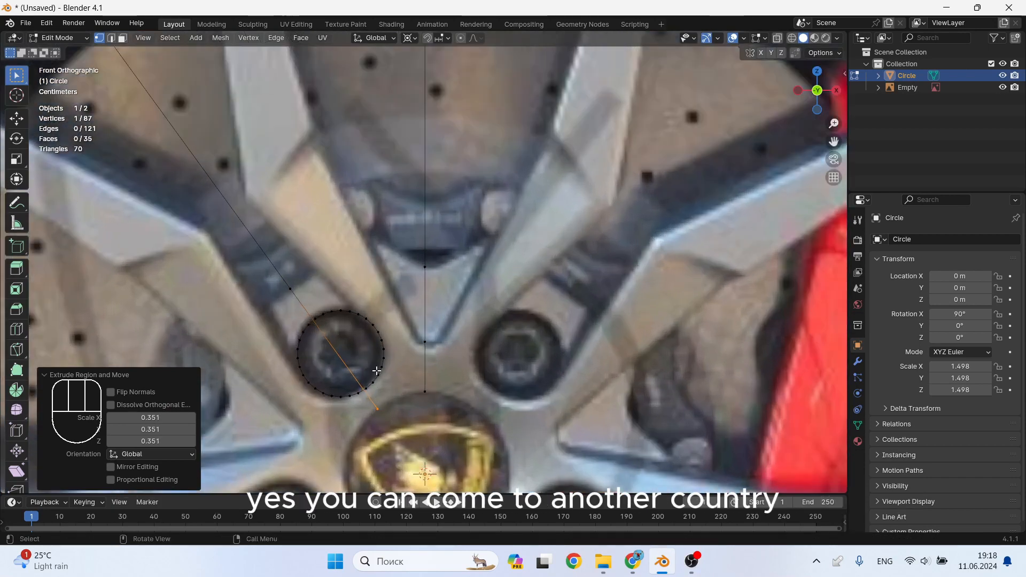
# Fill a triangular face above the hub cap between the lower centre-line edge and the end of the diagonal guide line
pyautogui.press('Tab')
pyautogui.press('Tab')
pyautogui.press('2')
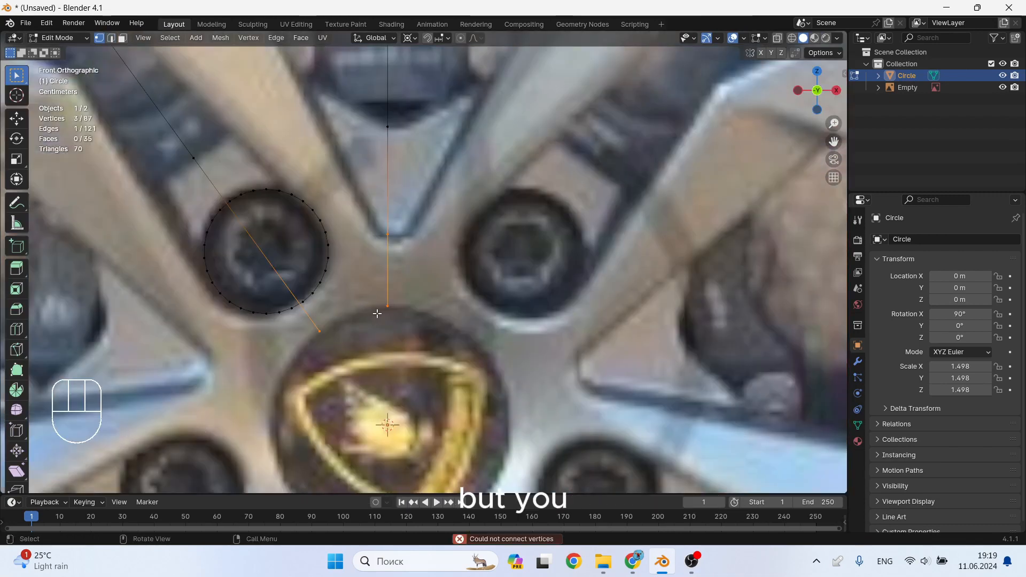
pyautogui.press('f')
pyautogui.scroll(1, 370, 312)
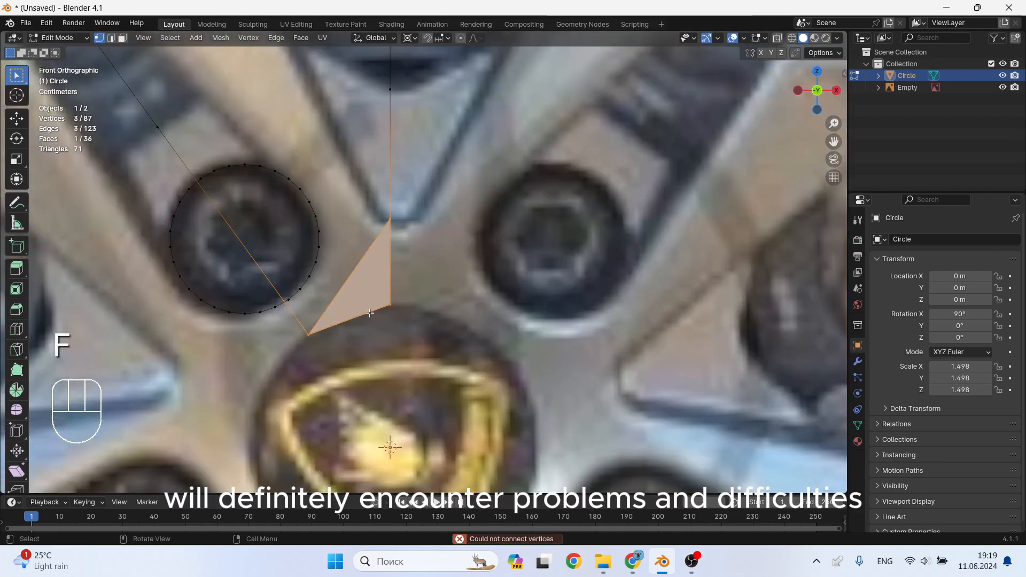
pyautogui.press('Tab')
pyautogui.click(298, 293)
pyautogui.click(302, 311)
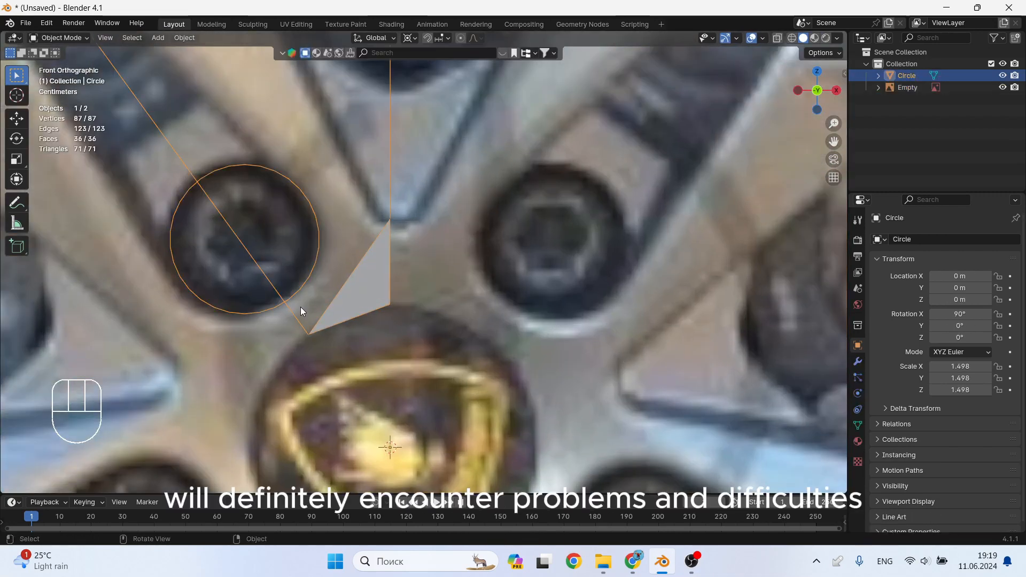
pyautogui.press('Tab')
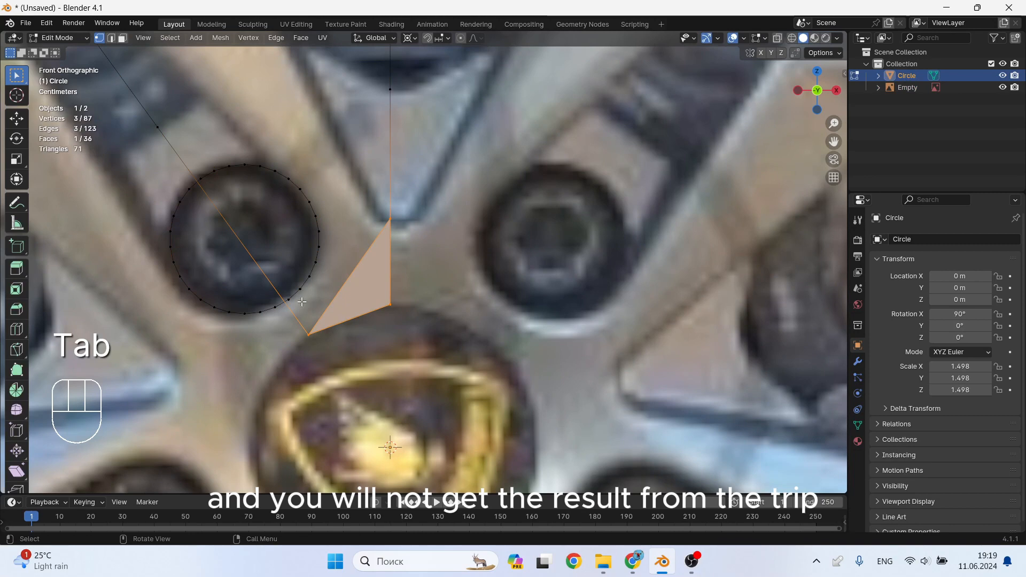
# Subdivide the diagonal guide edge that crosses the bolt circle with one cut
pyautogui.click(314, 334)
pyautogui.click(293, 312)
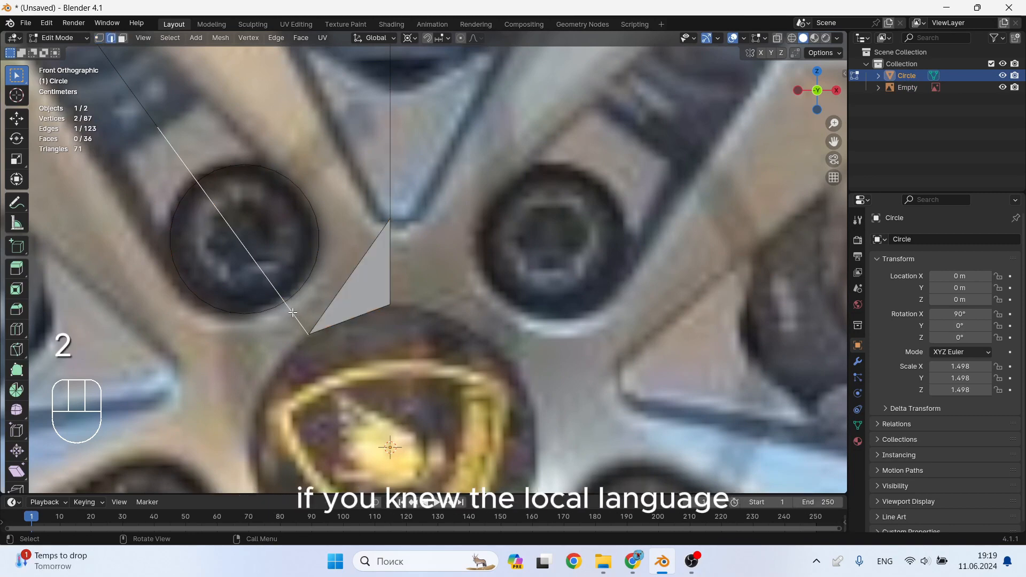
pyautogui.rightClick(288, 309)
pyautogui.click(261, 216)
pyautogui.scroll(2, 258, 231)
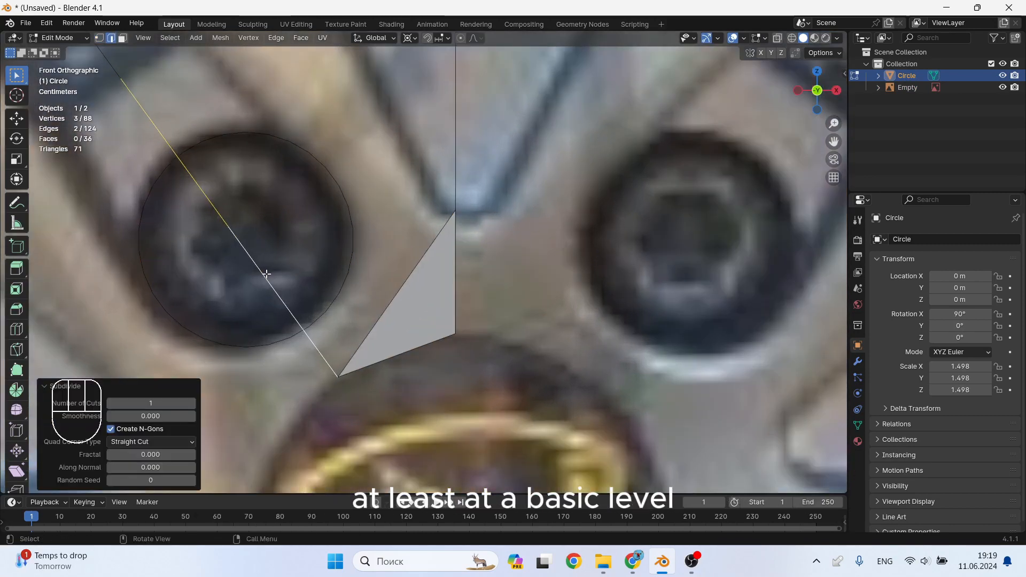
pyautogui.press('1')
pyautogui.press('g')
pyautogui.press('g')
pyautogui.press('Escape')
pyautogui.hotkey('ctrl', 'z')
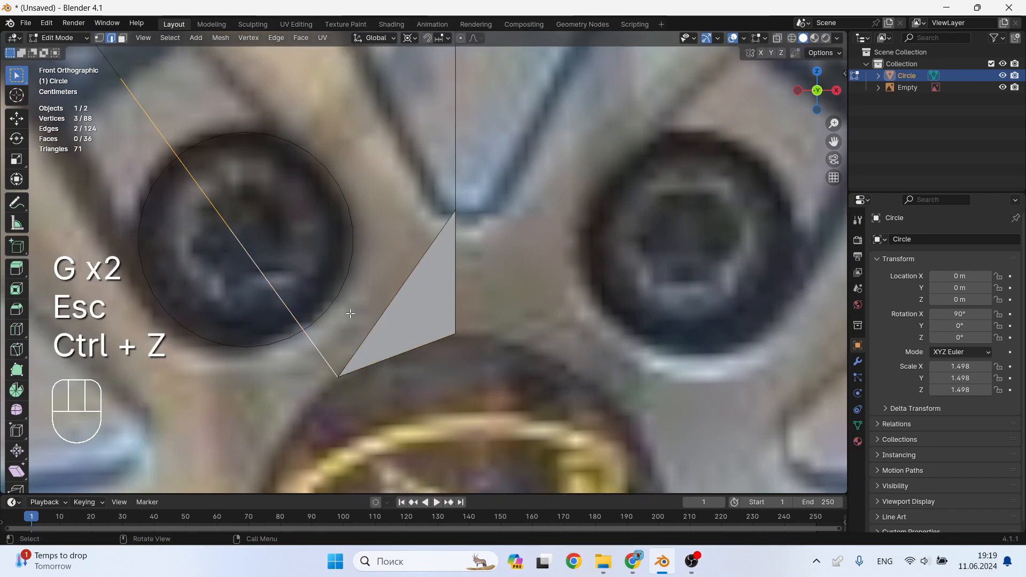
# Slide the new middle vertex along the diagonal to the bolt circle's lower-right crossing, with a factor of about 0.689
pyautogui.press('1')
pyautogui.click(257, 212)
pyautogui.press('g')
pyautogui.press('g')
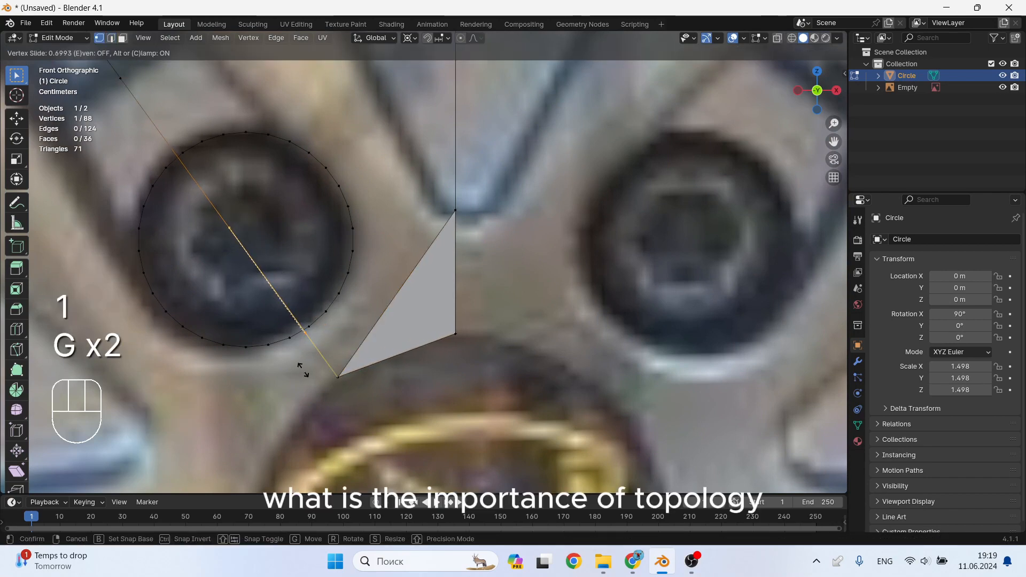
pyautogui.click(304, 367)
pyautogui.scroll(1, 316, 322)
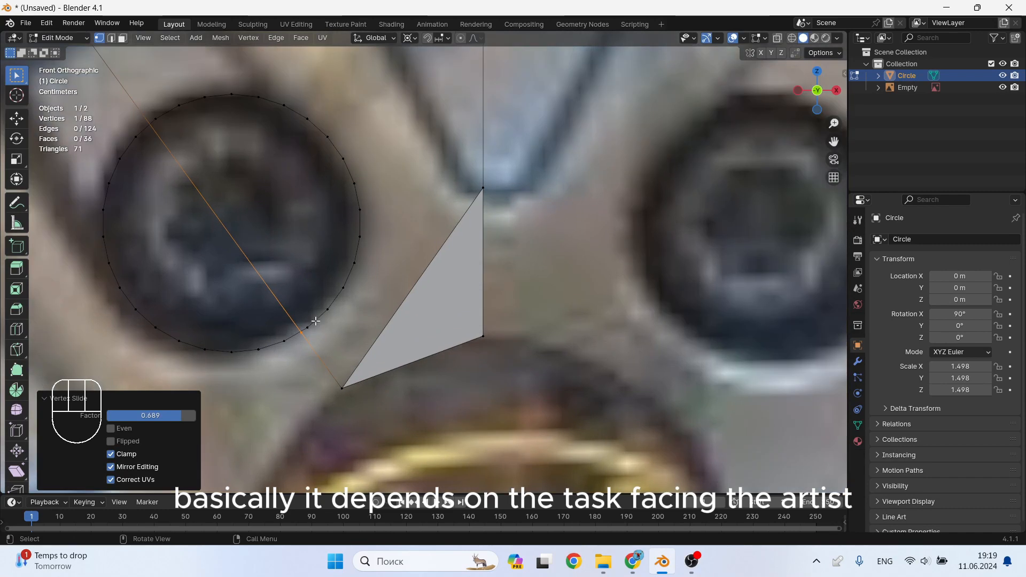
# Merge the slid vertex with the neighbouring circle vertex at center and nudge it onto the bolt circle's outline
pyautogui.moveTo(317, 319); pyautogui.dragTo(293, 338)
pyautogui.press('m')
pyautogui.click(248, 340)
pyautogui.scroll(-2, 273, 268)
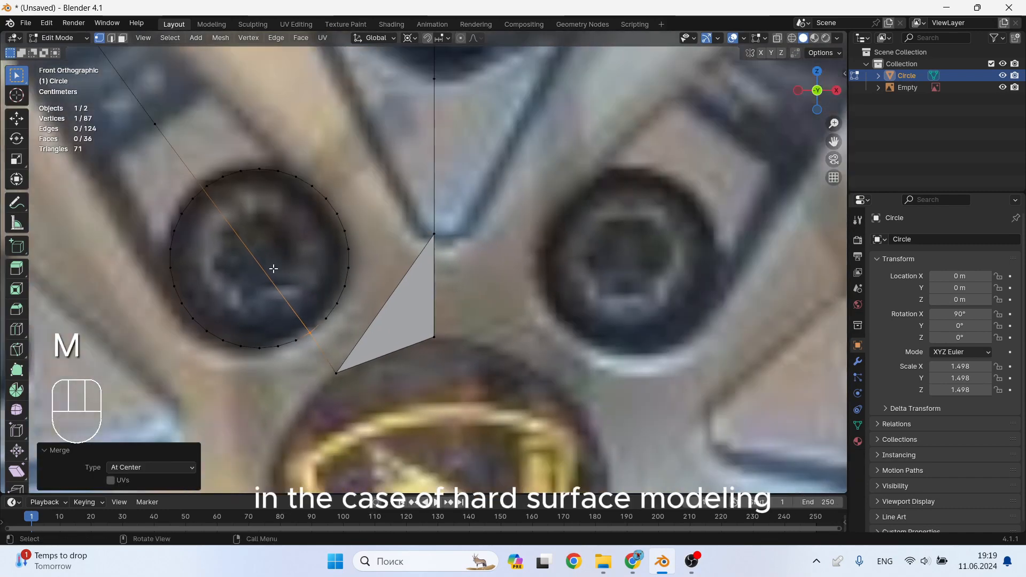
pyautogui.scroll(2, 316, 323)
pyautogui.press('g')
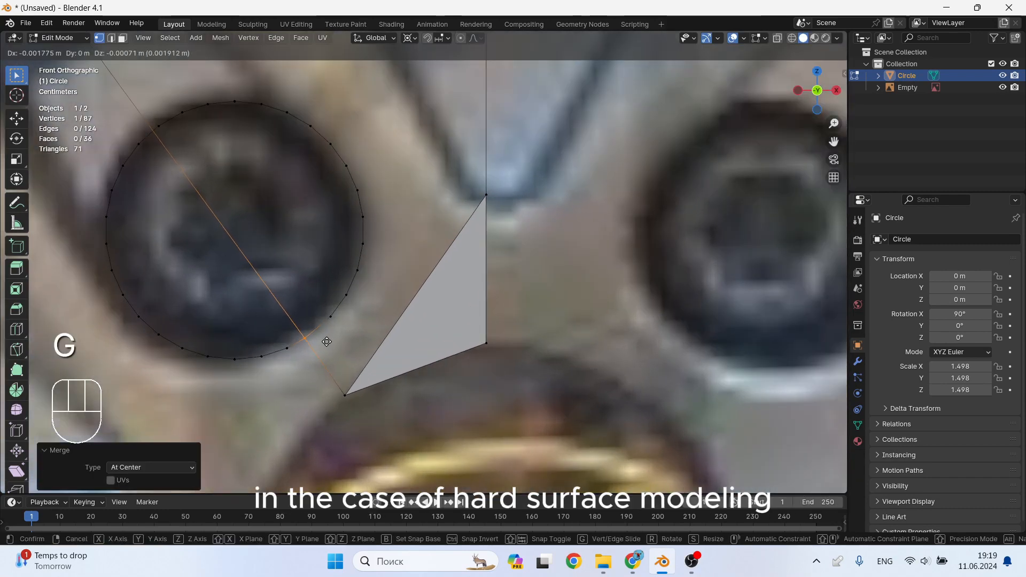
pyautogui.click(327, 341)
pyautogui.scroll(-3, 299, 299)
pyautogui.scroll(3, 314, 319)
# Subdivide the remaining diagonal edge across the bolt circle once
pyautogui.press('2')
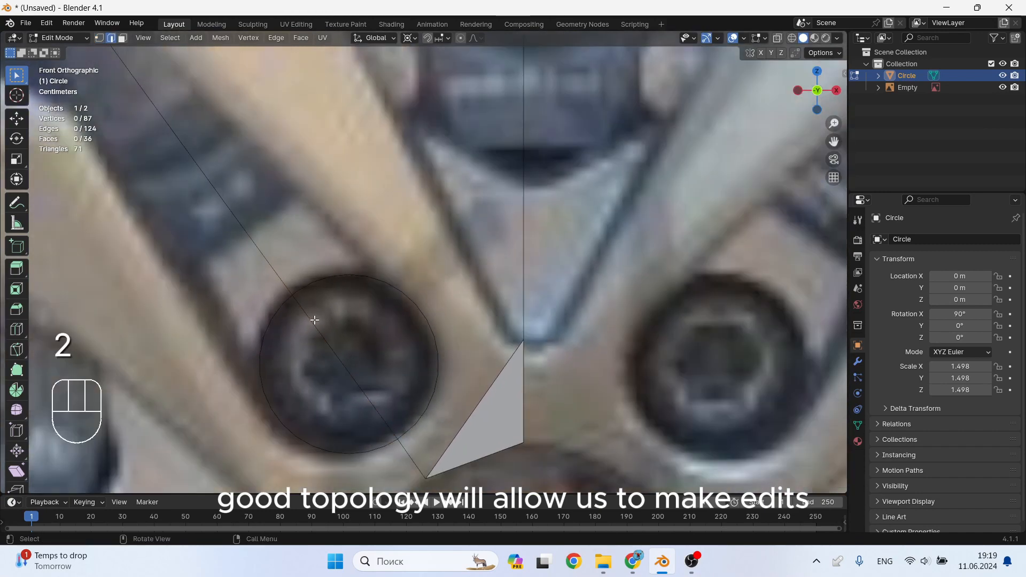
pyautogui.click(314, 319)
pyautogui.rightClick(314, 320)
pyautogui.click(306, 320)
# Slide the added vertex up the diagonal to the bolt circle's upper-left crossing, with a factor of about 0.383
pyautogui.scroll(2, 305, 321)
pyautogui.press('1')
pyautogui.click(293, 303)
pyautogui.press('g')
pyautogui.press('g')
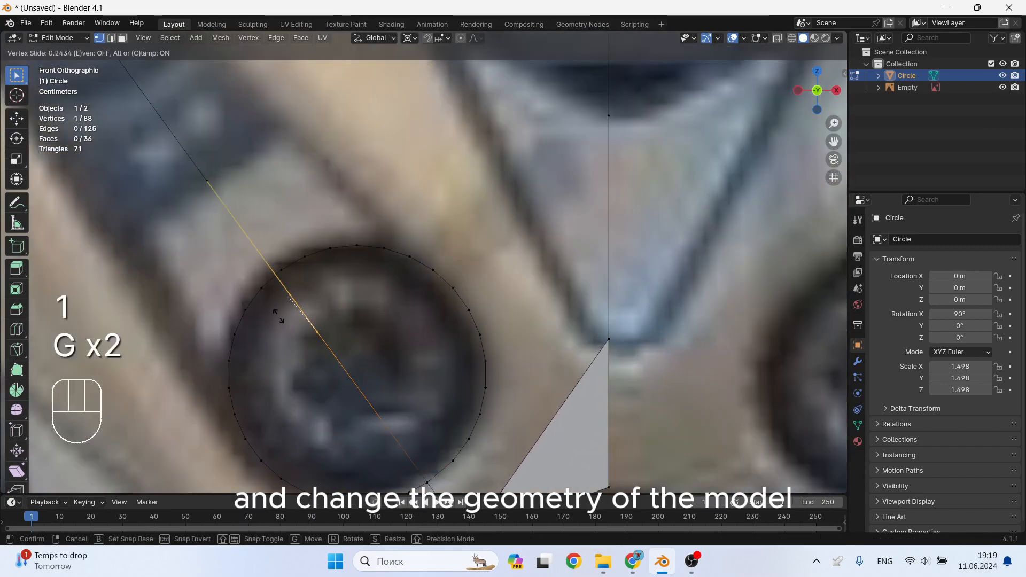
pyautogui.click(266, 297)
pyautogui.scroll(3, 287, 269)
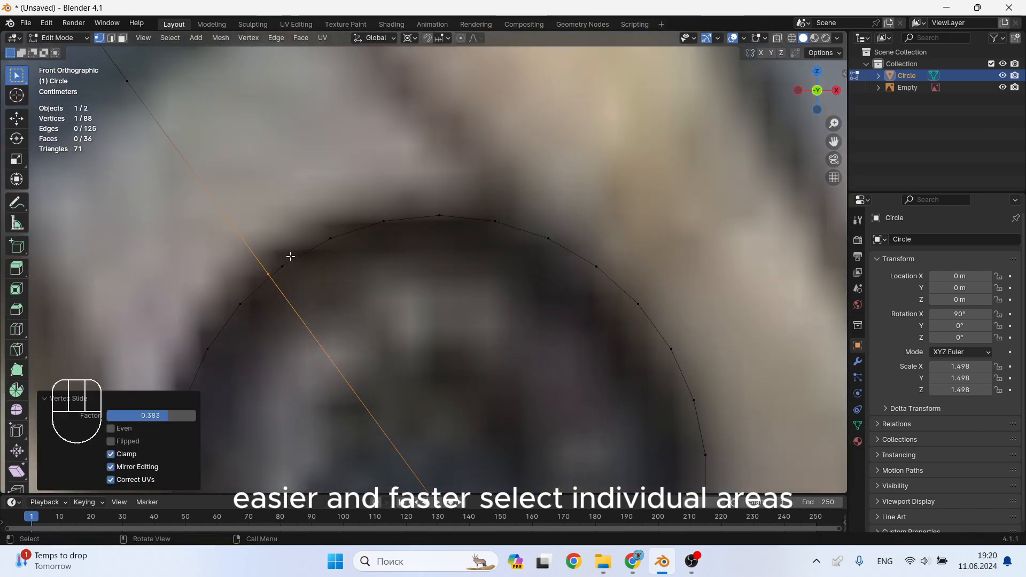
# Nudge the upper crossing vertex and merge it with the adjacent vertex of the bolt circle
pyautogui.press('g')
pyautogui.click(277, 297)
pyautogui.moveTo(259, 261); pyautogui.dragTo(280, 285)
pyautogui.press('m')
pyautogui.click(276, 289)
pyautogui.scroll(-6, 277, 289)
pyautogui.scroll(-4, 291, 326)
# Delete the bolt circle's vertices on the lower-left side of the diagonal guide line, keeping the upper-right half
pyautogui.press('Tab')
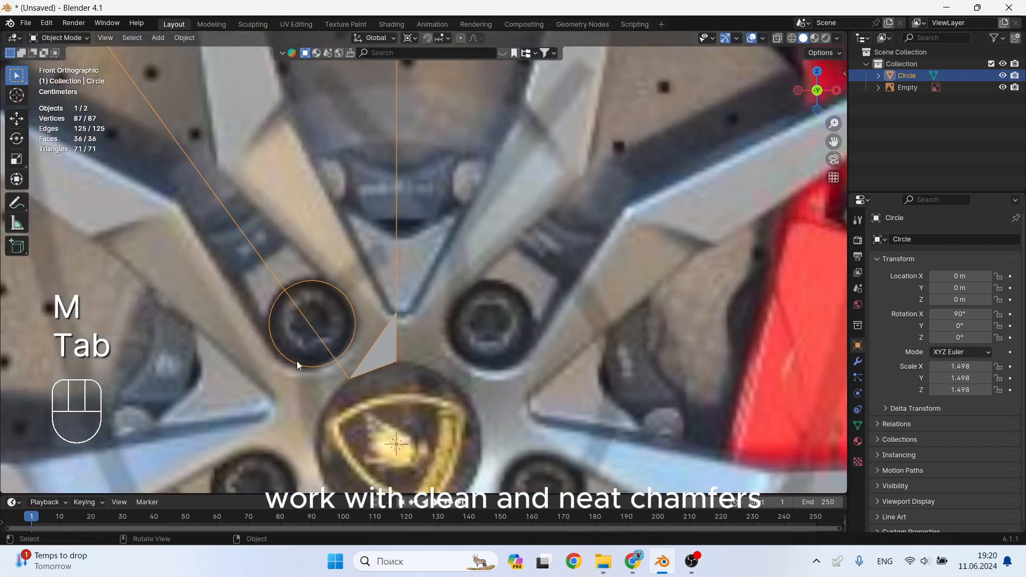
pyautogui.press('Tab')
pyautogui.scroll(6, 288, 299)
pyautogui.press('1')
pyautogui.moveTo(279, 216); pyautogui.dragTo(201, 384)
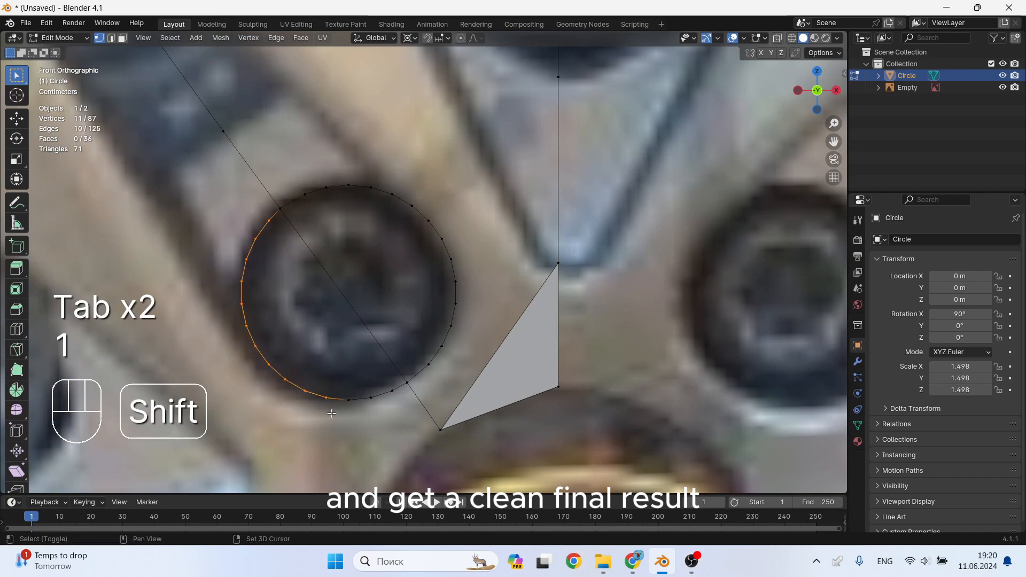
pyautogui.press('x')
pyautogui.click(335, 386)
pyautogui.scroll(-4, 336, 386)
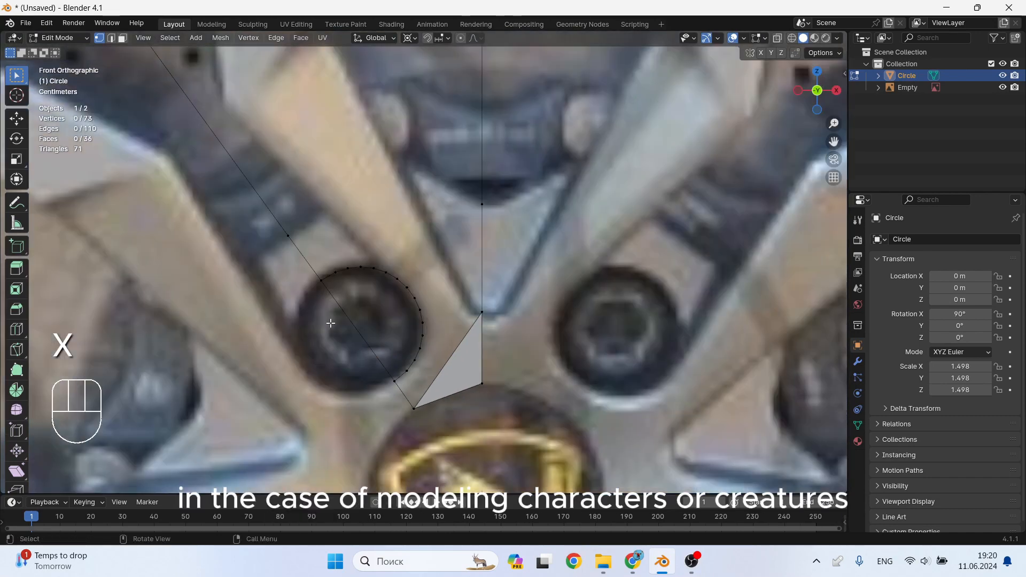
# Delete the diagonal edge spanning the inside of the half bolt circle
pyautogui.scroll(3, 364, 321)
pyautogui.press('2')
pyautogui.press('x')
pyautogui.click(351, 426)
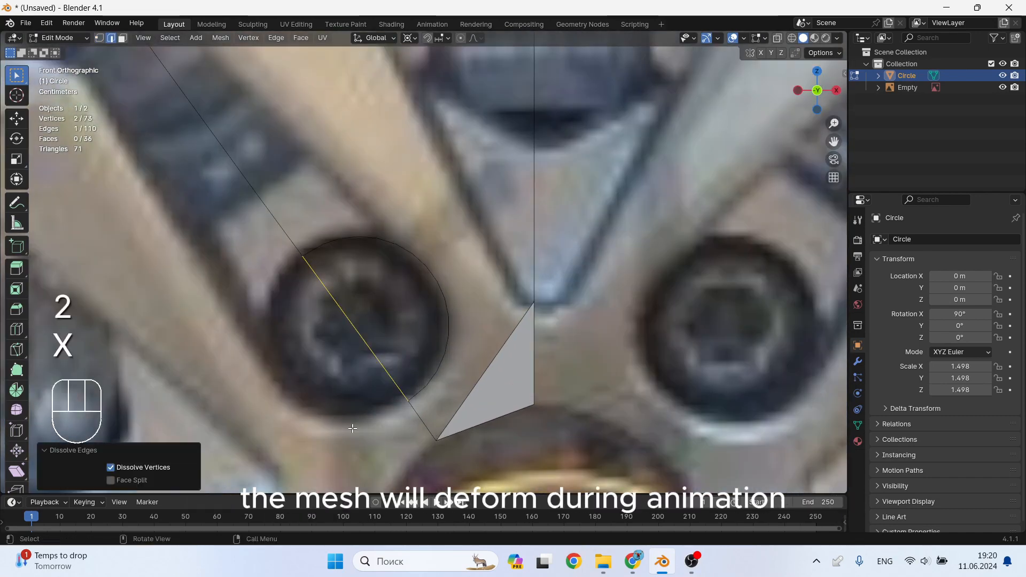
pyautogui.press('x')
pyautogui.click(372, 377)
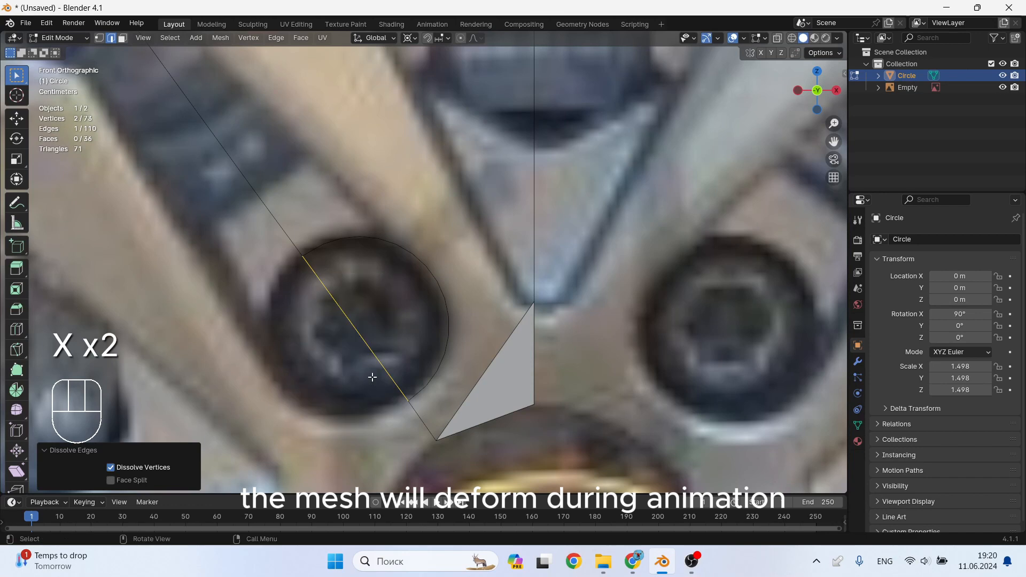
pyautogui.press('x')
pyautogui.click(344, 300)
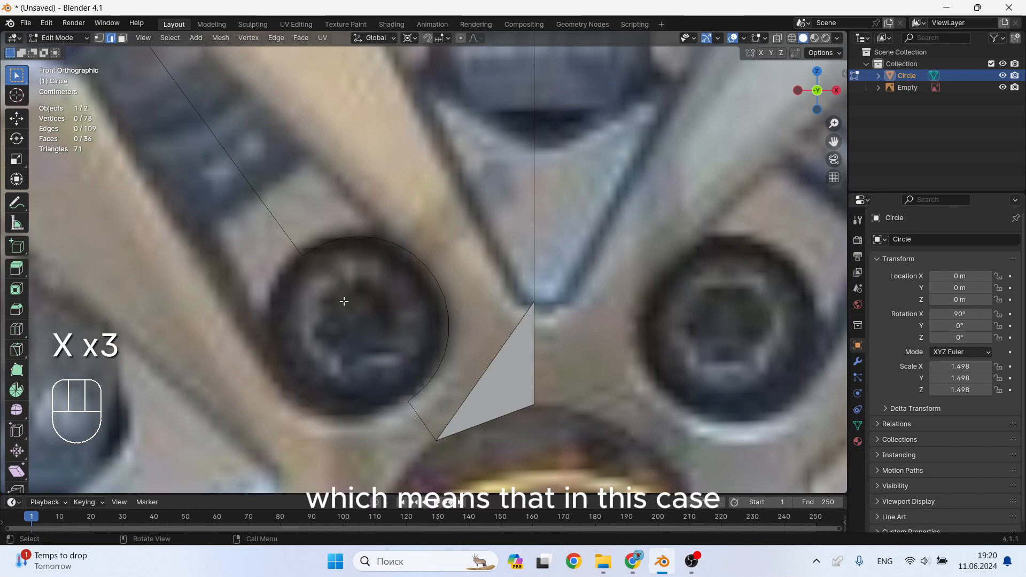
# Delete the long upper segment of the diagonal guide edge running from the rim down towards the bolt circle
pyautogui.scroll(-6, 369, 341)
pyautogui.scroll(4, 339, 281)
pyautogui.scroll(-2, 339, 282)
pyautogui.click(289, 250)
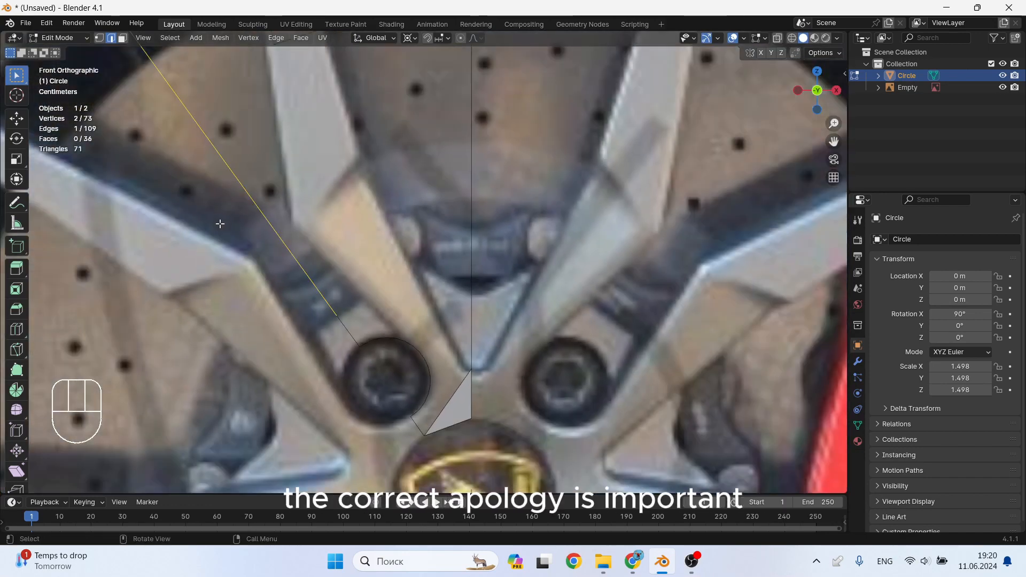
pyautogui.scroll(-3, 321, 328)
pyautogui.press('x')
pyautogui.click(324, 326)
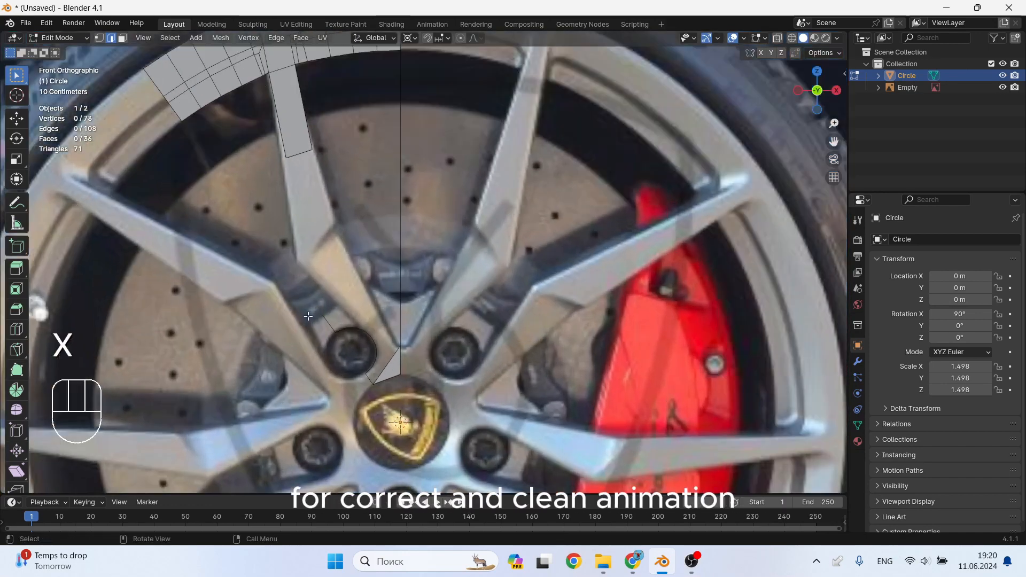
# Move the spoke's lower end edge down the spoke towards its bend, about 0.053 m in X and -0.284 m in Z
pyautogui.scroll(3, 332, 323)
pyautogui.scroll(-2, 332, 324)
pyautogui.press('g')
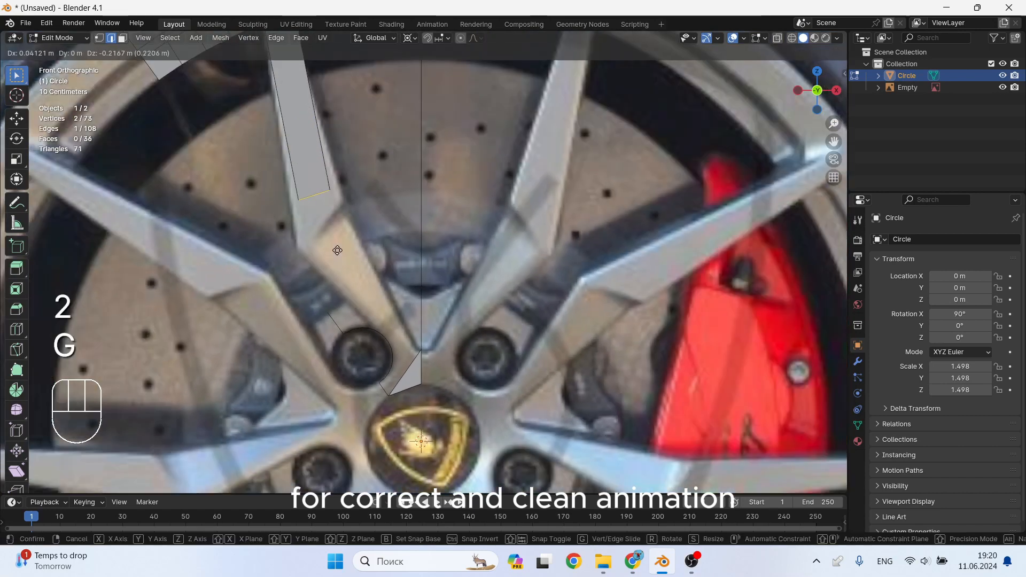
pyautogui.click(341, 270)
pyautogui.press('r')
pyautogui.press('Escape')
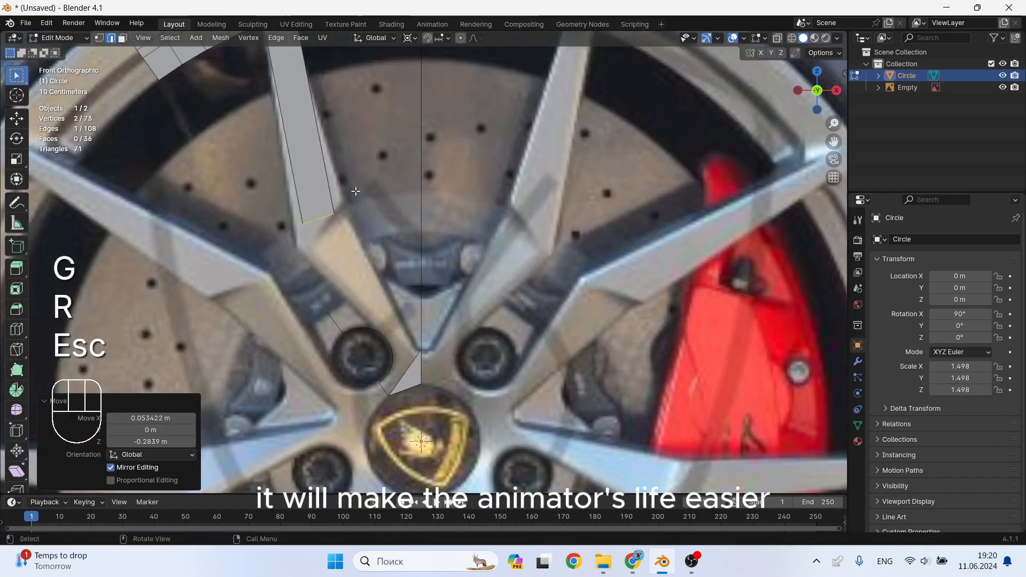
# Change the transform pivot, rotate the spoke's end edge about -29.5°, scale it up and shift it onto the spoke's slanted crease
pyautogui.click(407, 39)
pyautogui.click(432, 108)
pyautogui.press('r')
pyautogui.click(346, 222)
pyautogui.press('s')
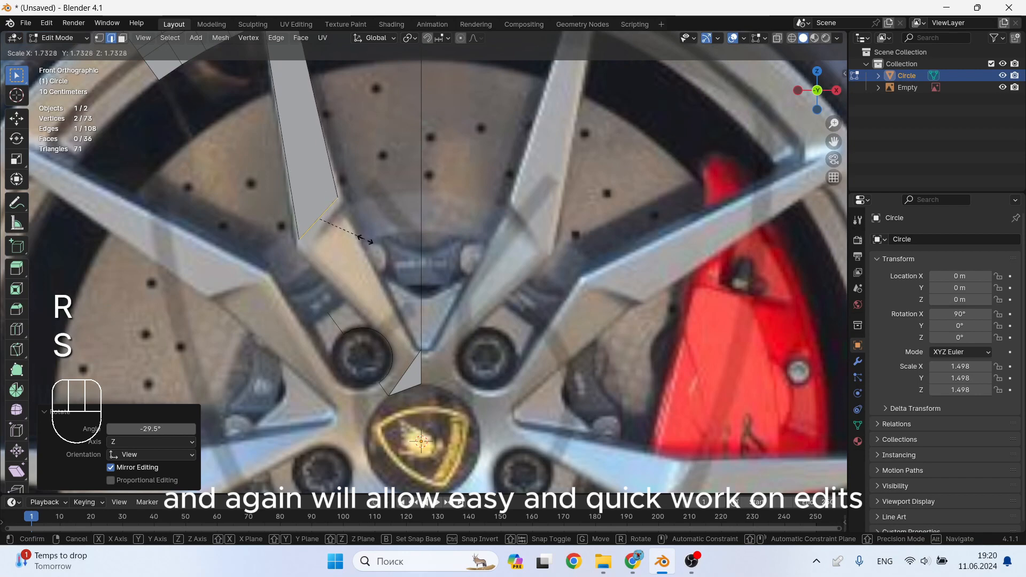
pyautogui.click(369, 251)
pyautogui.press('g')
pyautogui.click(371, 251)
# Subdivide the slanted edge of the triangular hub face with 4 cuts
pyautogui.scroll(1, 382, 286)
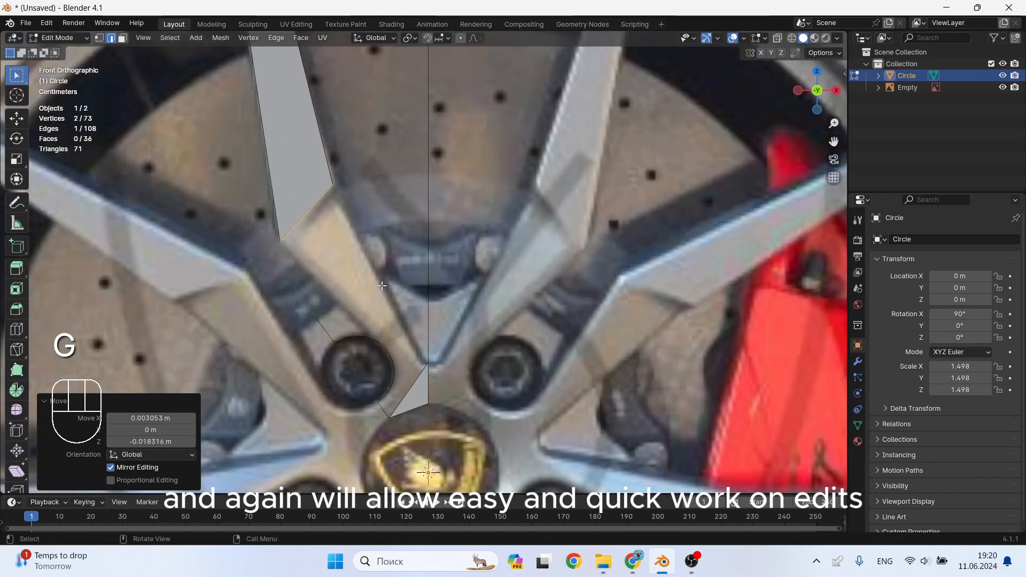
pyautogui.scroll(5, 431, 389)
pyautogui.press('1')
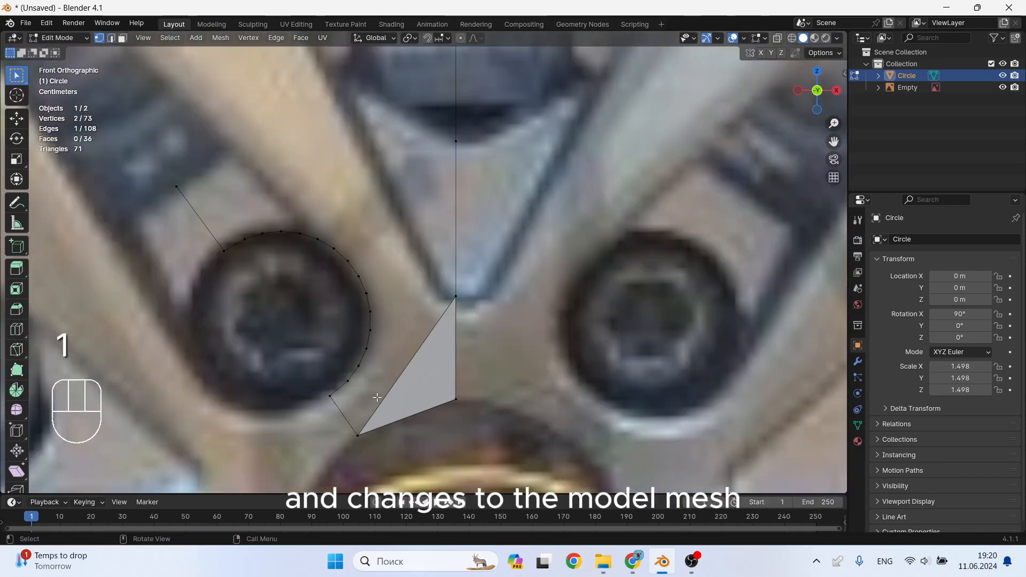
pyautogui.press('2')
pyautogui.rightClick(386, 396)
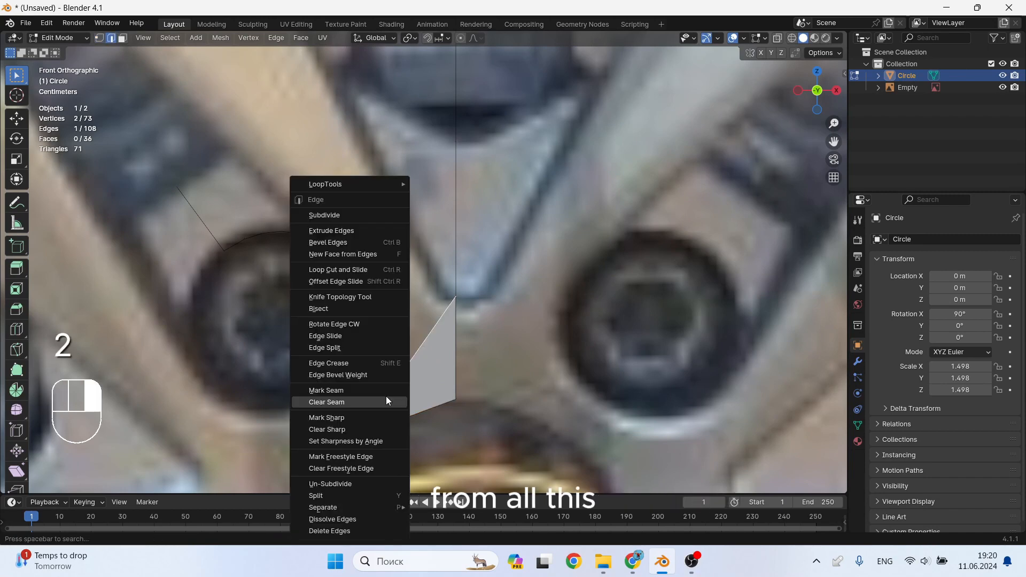
pyautogui.click(351, 215)
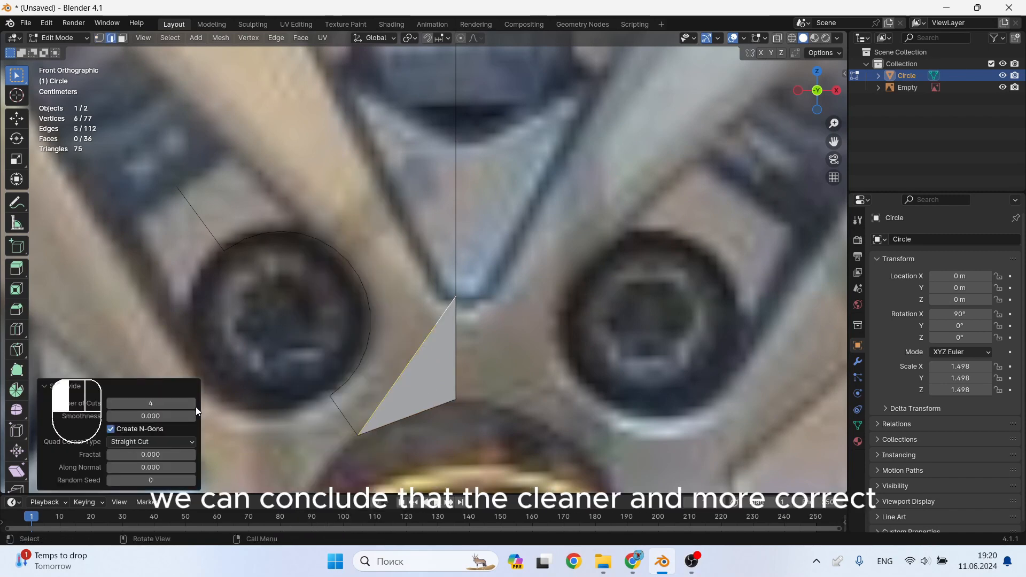
pyautogui.press('1')
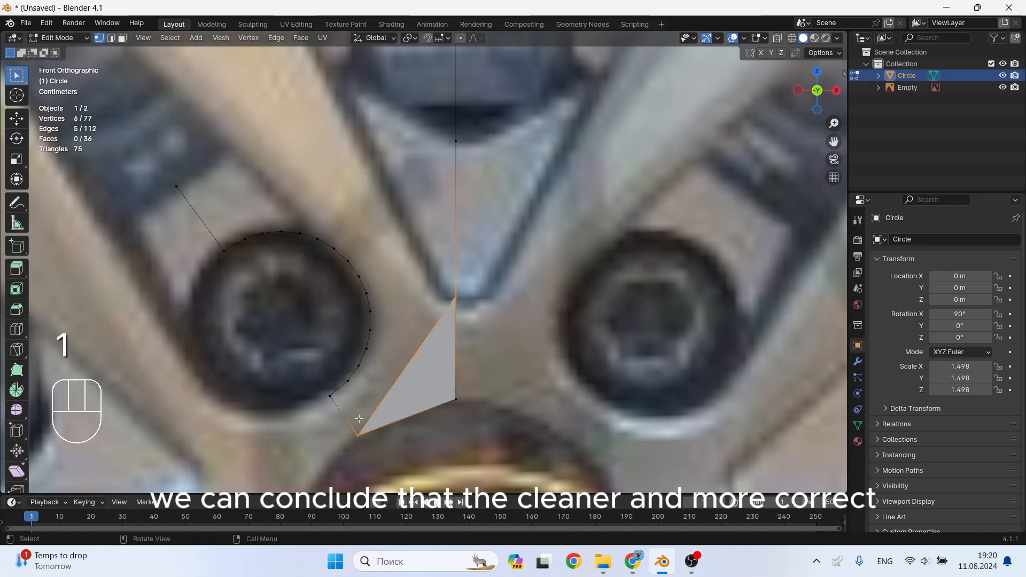
# Try to subdivide the hub face's slanted edge again for more points
pyautogui.hotkey('ctrl', 'z')
pyautogui.rightClick(381, 394)
pyautogui.click(370, 195)
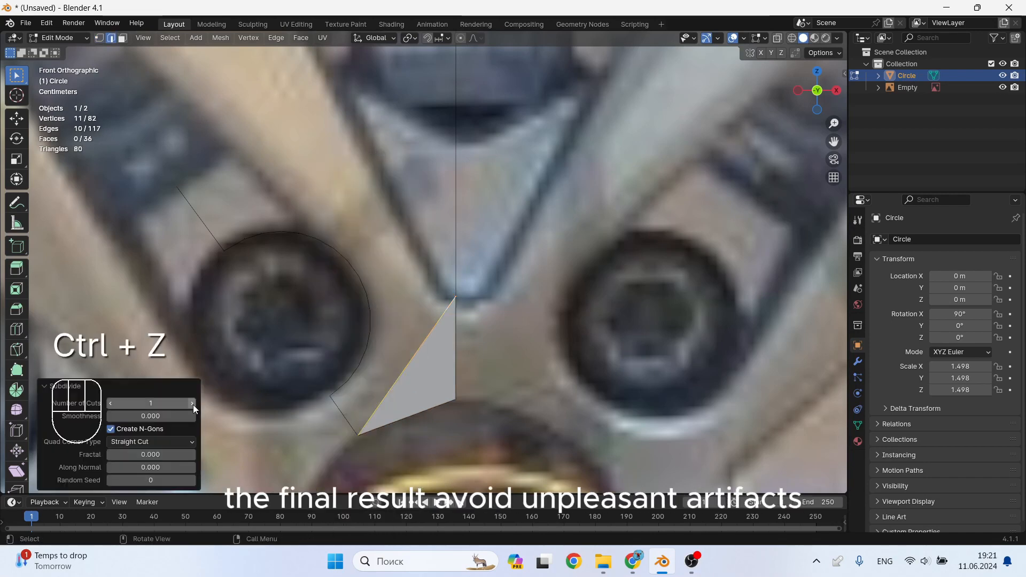
pyautogui.press('Tab')
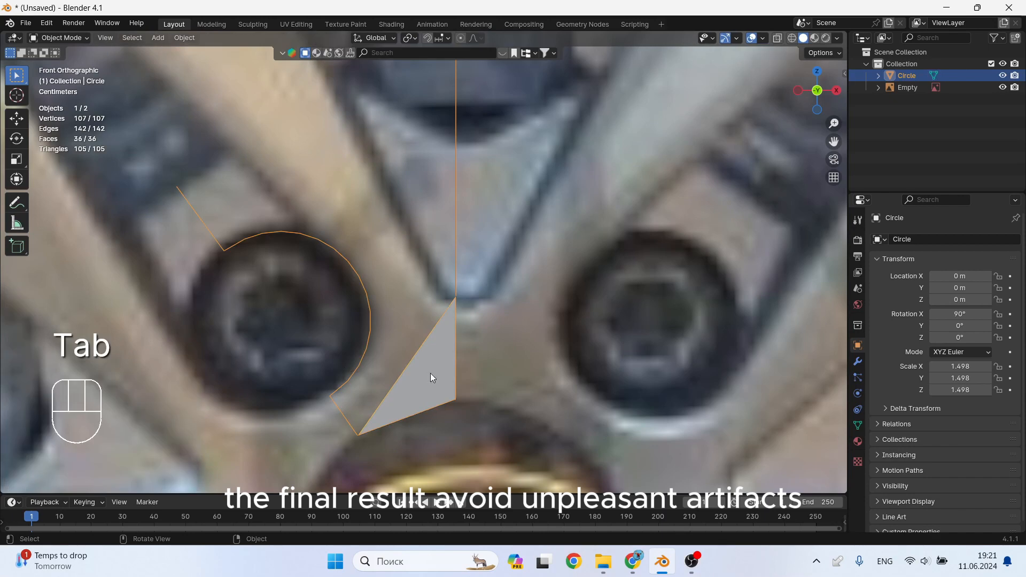
pyautogui.press('1')
pyautogui.press('Tab')
pyautogui.press('1')
# Undo the repeated subdivision of the hub face's slanted edge, keeping the original 4 cuts
pyautogui.hotkey('ctrl', 'z')
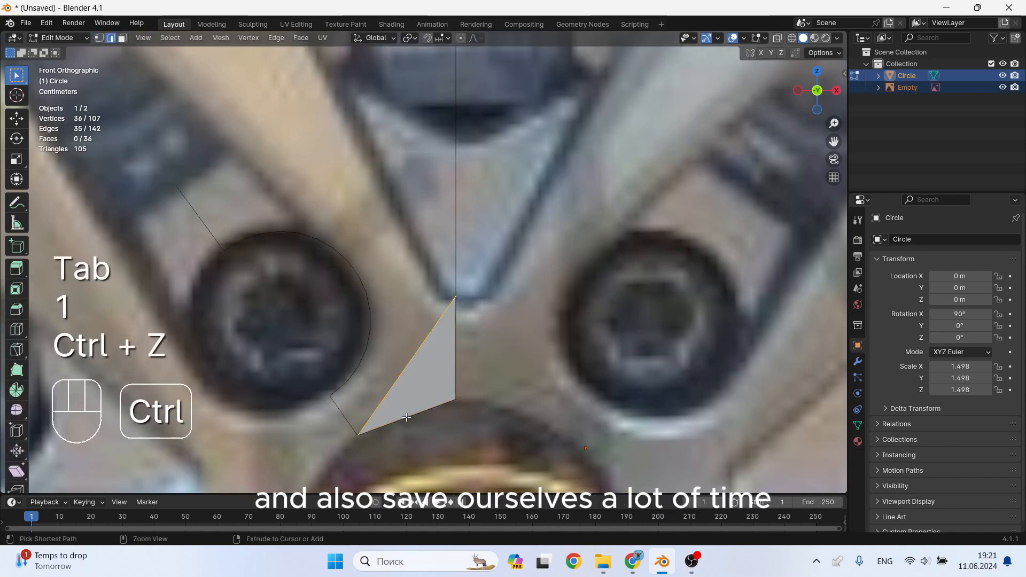
pyautogui.hotkey('ctrl', 'z')
pyautogui.press('Tab')
pyautogui.press('Tab')
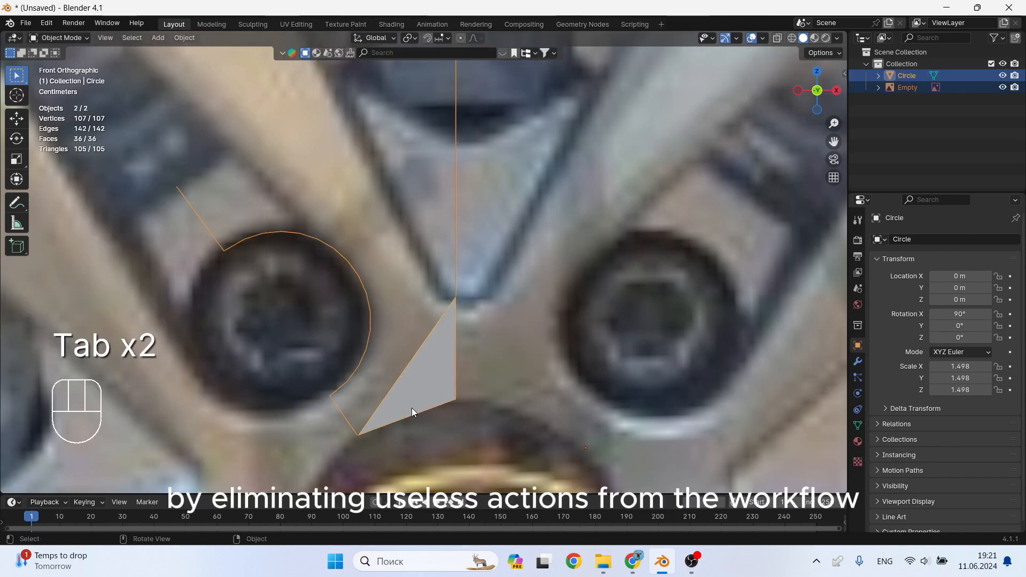
pyautogui.press('Tab')
pyautogui.press('1')
pyautogui.hotkey('ctrl', 'z')
pyautogui.hotkey('ctrl', 'z')
pyautogui.hotkey('ctrl', 'z')
pyautogui.hotkey('ctrl', 'z')
pyautogui.hotkey('ctrl', 'z')
pyautogui.hotkey('ctrl', 'z')
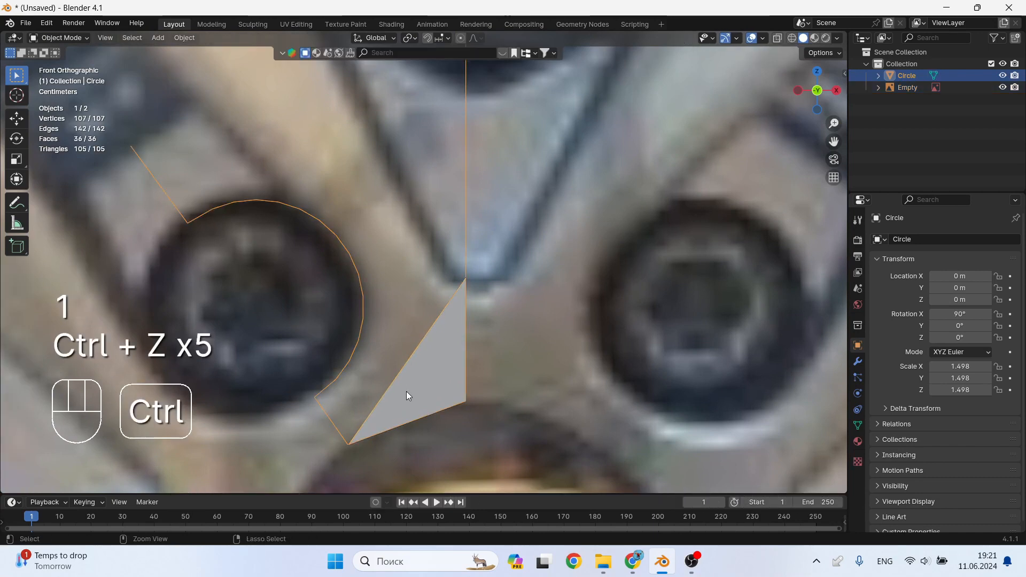
pyautogui.hotkey('ctrl', 'z')
pyautogui.press('Tab')
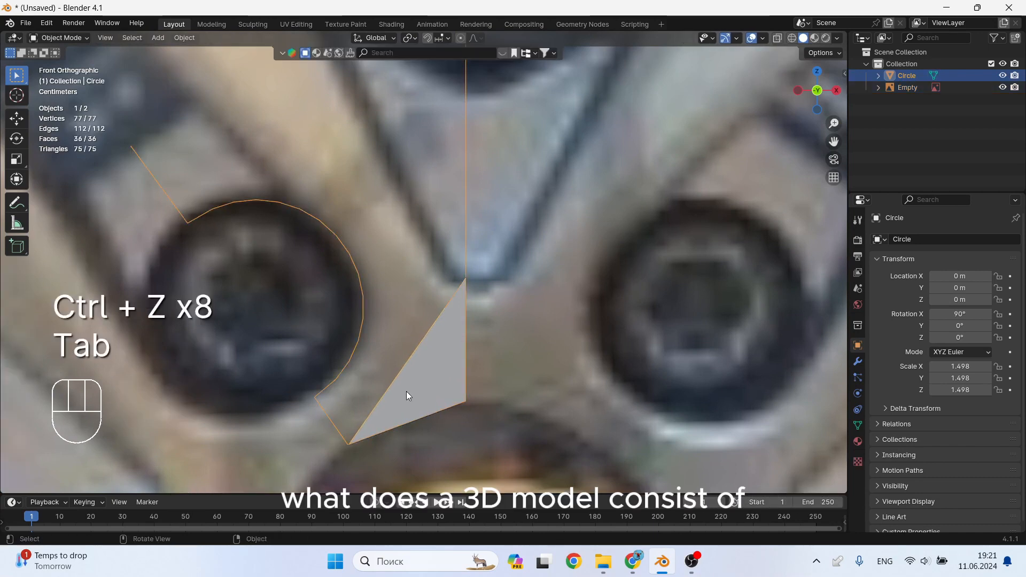
# Fill the gap between the bolt circle's lower arc and the hub face's subdivided edge with five consecutive faces
pyautogui.press('1')
pyautogui.press('Tab')
pyautogui.press('1')
pyautogui.press('2')
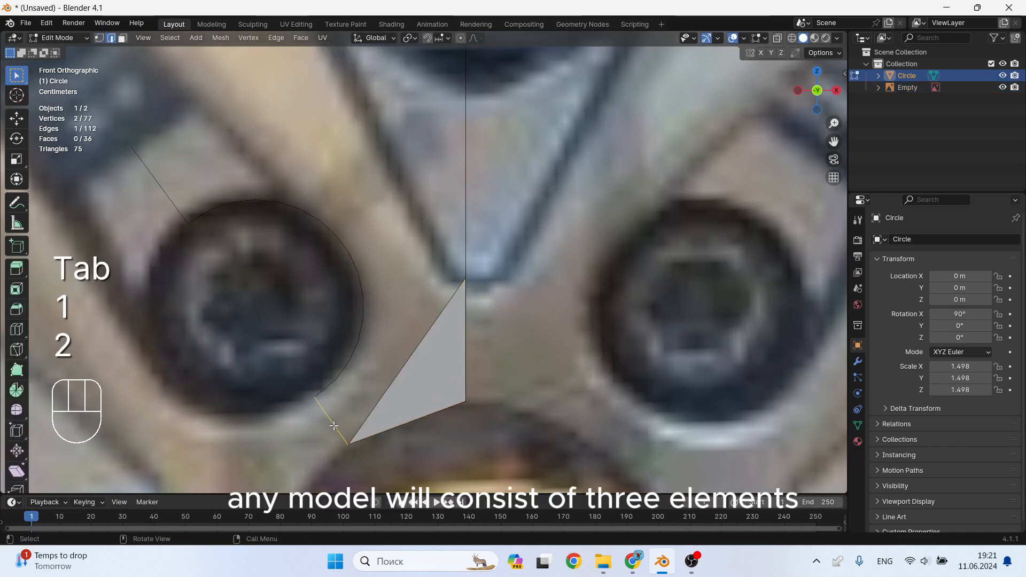
pyautogui.press('f')
pyautogui.press('f')
pyautogui.press('f')
pyautogui.scroll(-2, 379, 345)
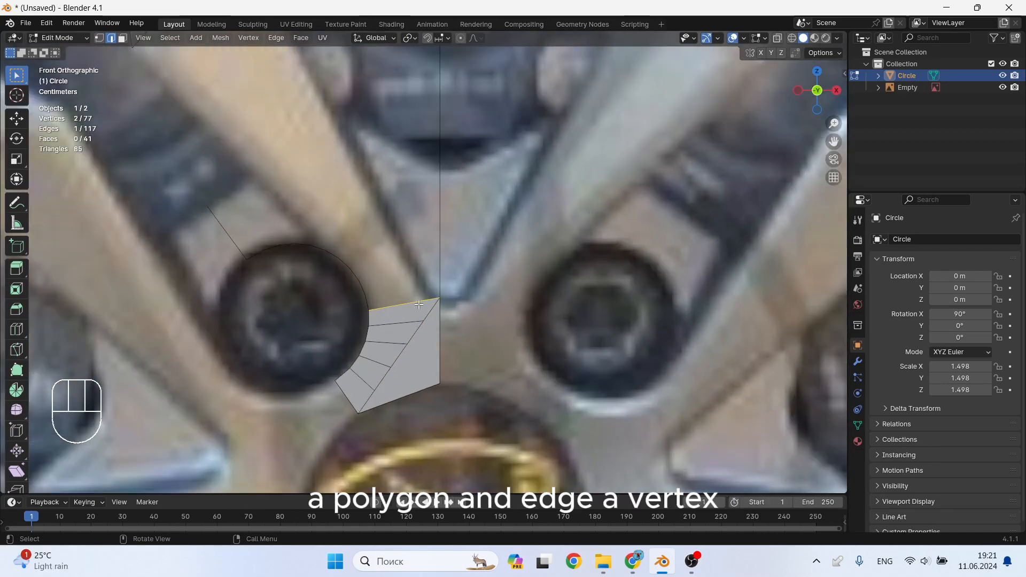
pyautogui.scroll(-2, 418, 304)
pyautogui.keyDown('shift'); pyautogui.moveTo(418, 304); pyautogui.dragTo(419, 341, button='middle'); pyautogui.keyUp('shift')
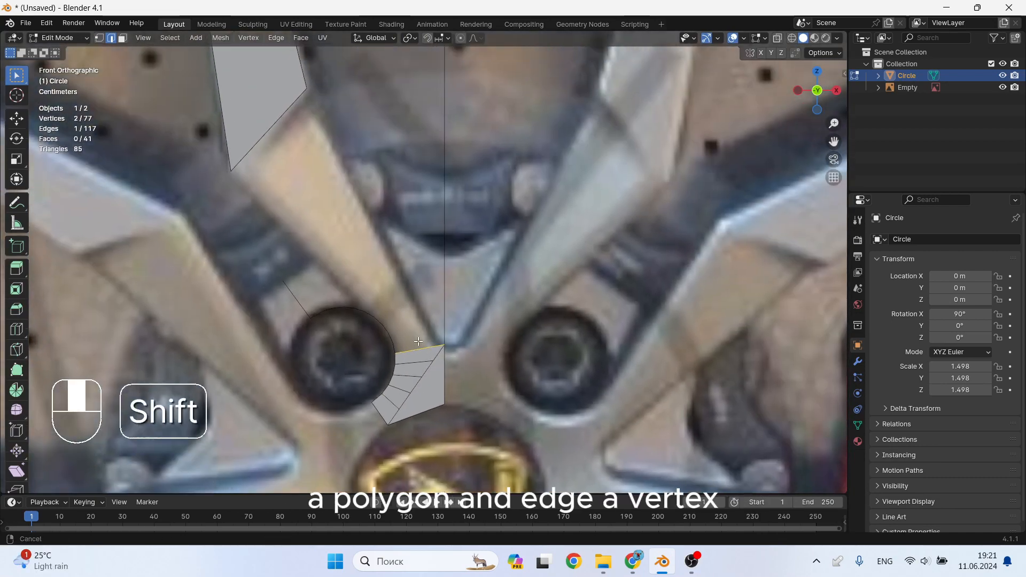
pyautogui.press('2')
pyautogui.scroll(2, 427, 345)
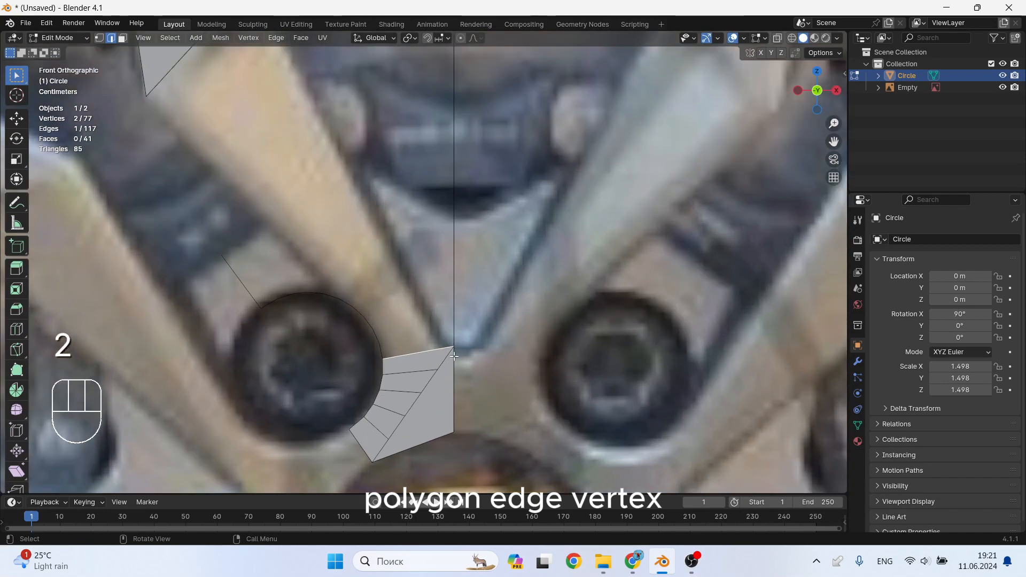
pyautogui.click(456, 348)
pyautogui.press('e')
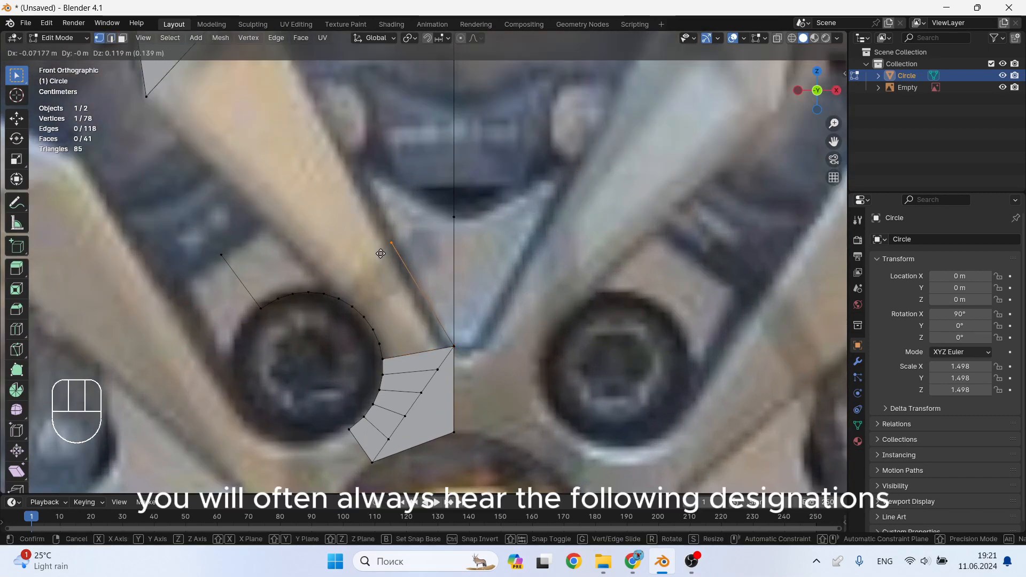
pyautogui.press('Escape')
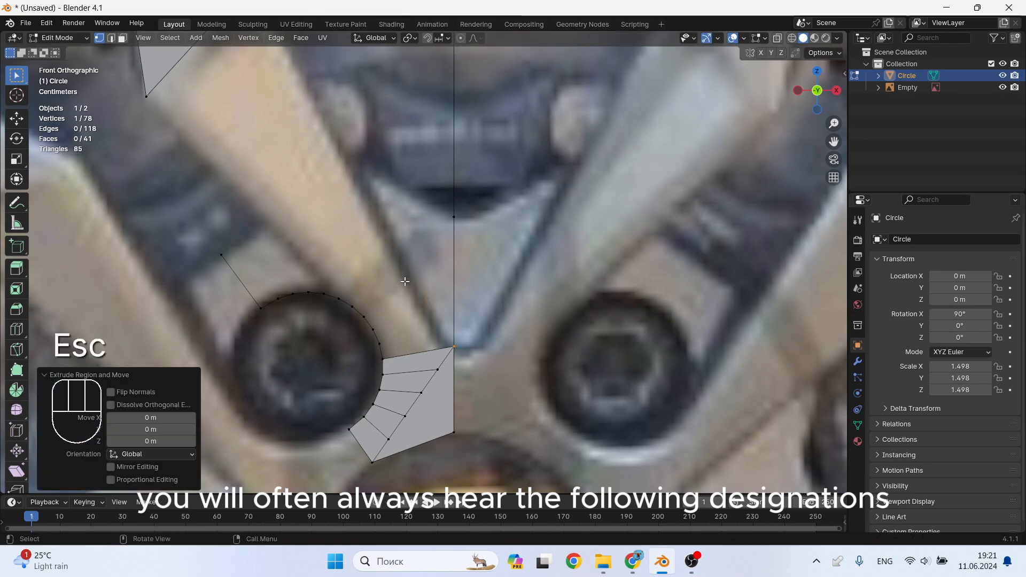
pyautogui.press('x')
pyautogui.click(459, 350)
# Subdivide the top edge of the uppermost filled face once and slide the new vertex towards the centre line with a factor of about 0.672
pyautogui.scroll(2, 443, 342)
pyautogui.press('2')
pyautogui.click(434, 335)
pyautogui.rightClick(434, 335)
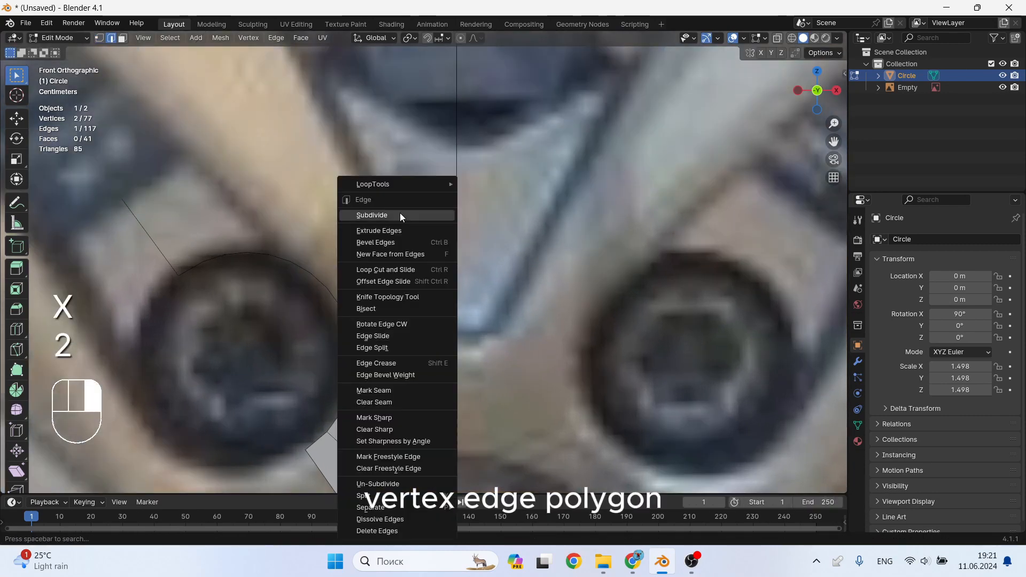
pyautogui.click(399, 213)
pyautogui.press('1')
pyautogui.press('g')
pyautogui.press('g')
pyautogui.click(429, 349)
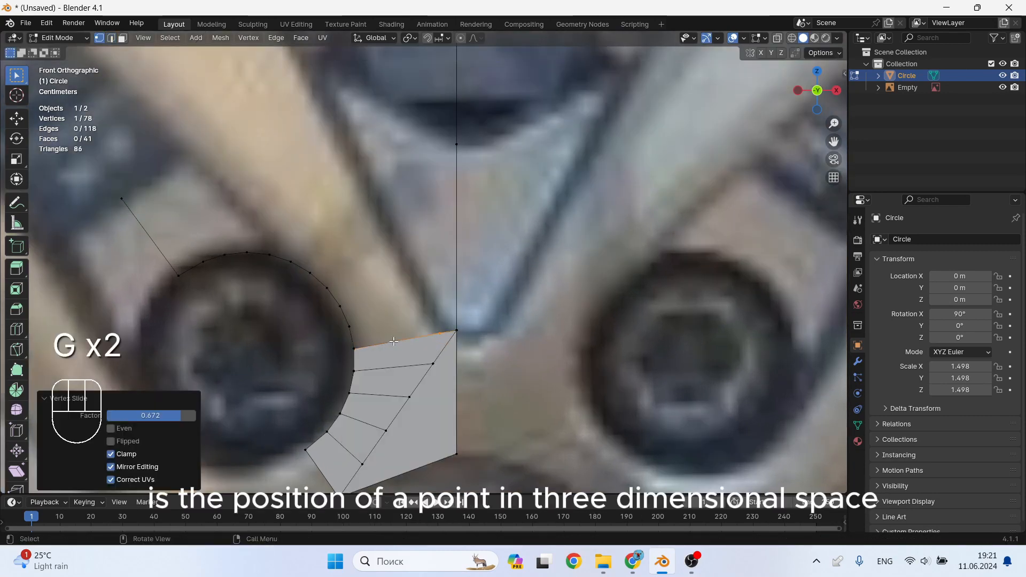
# Nudge the new vertex onto the notch corner and extrude it up the spoke's inner side, about -0.062 m in X and 0.107 m in Z
pyautogui.scroll(1, 419, 343)
pyautogui.press('g')
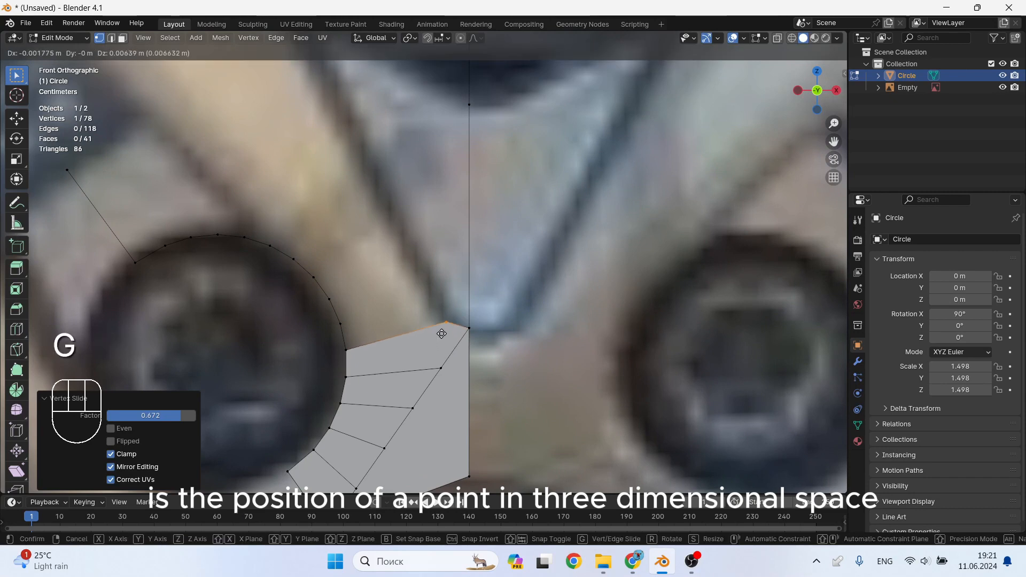
pyautogui.click(441, 333)
pyautogui.press('e')
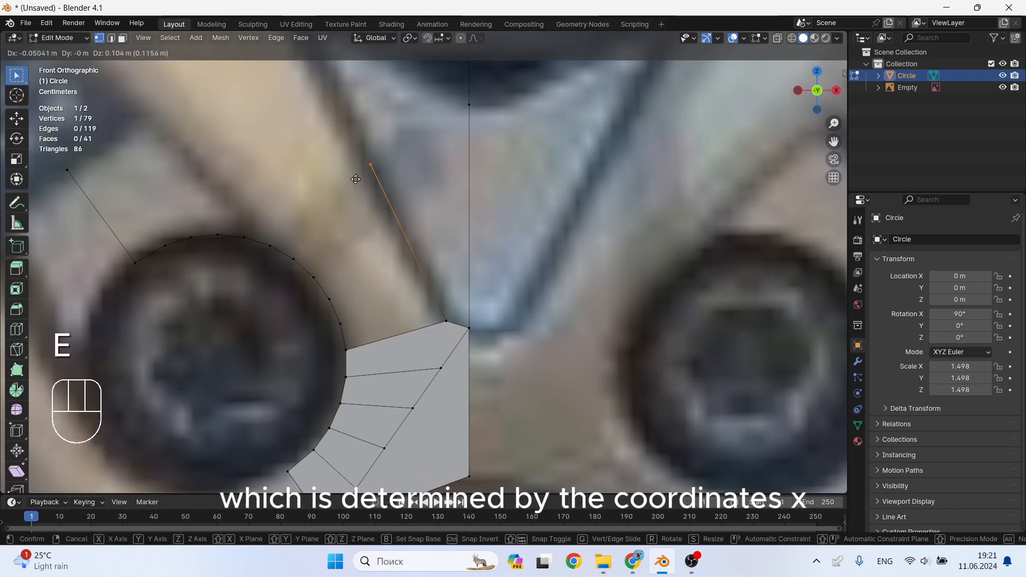
pyautogui.click(339, 173)
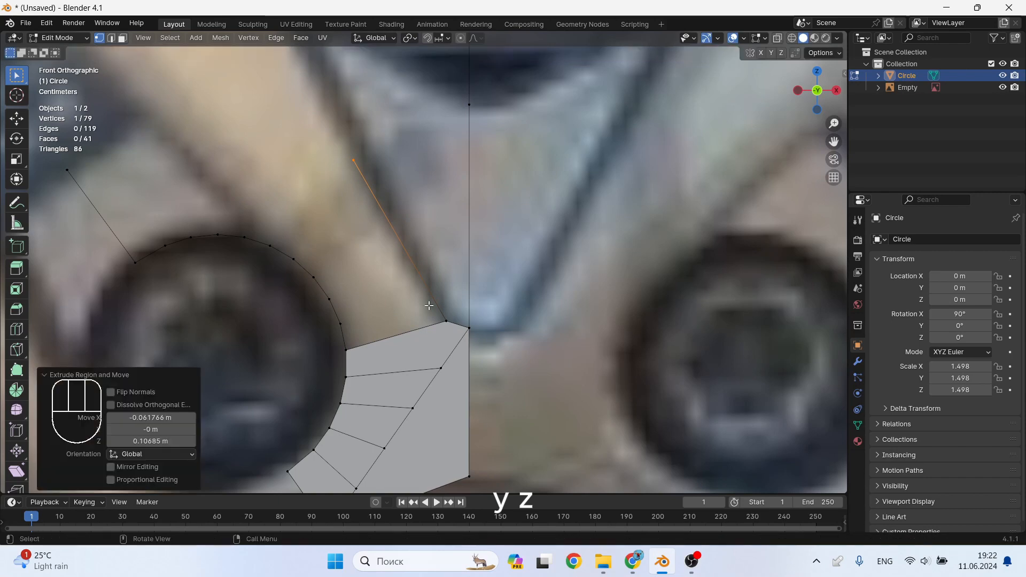
# Subdivide the extruded edge into six segments, first with one cut and again with 2 cuts per half
pyautogui.press('2')
pyautogui.rightClick(417, 269)
pyautogui.click(416, 269)
pyautogui.click(418, 269)
pyautogui.press('1')
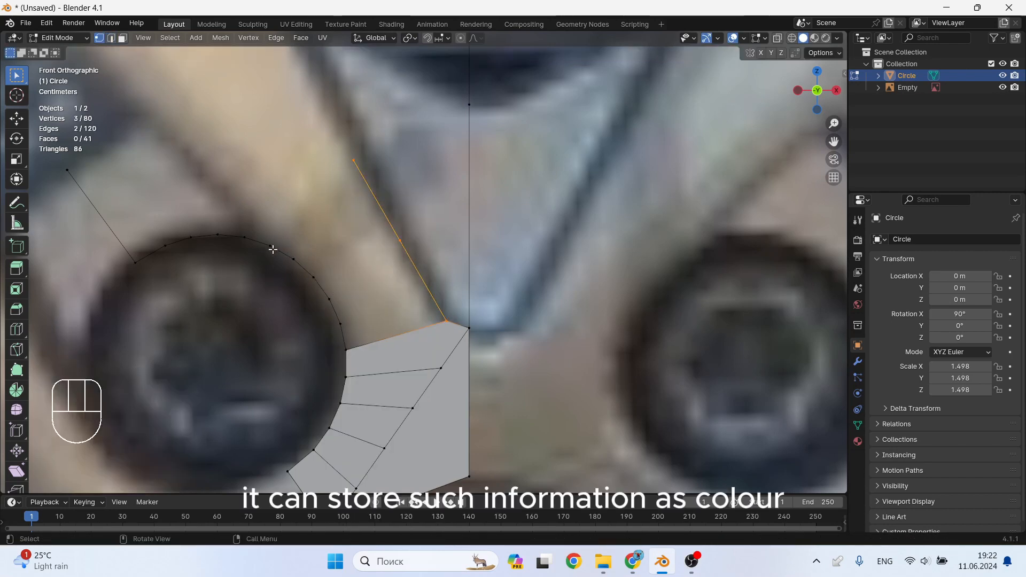
pyautogui.rightClick(399, 250)
pyautogui.click(395, 249)
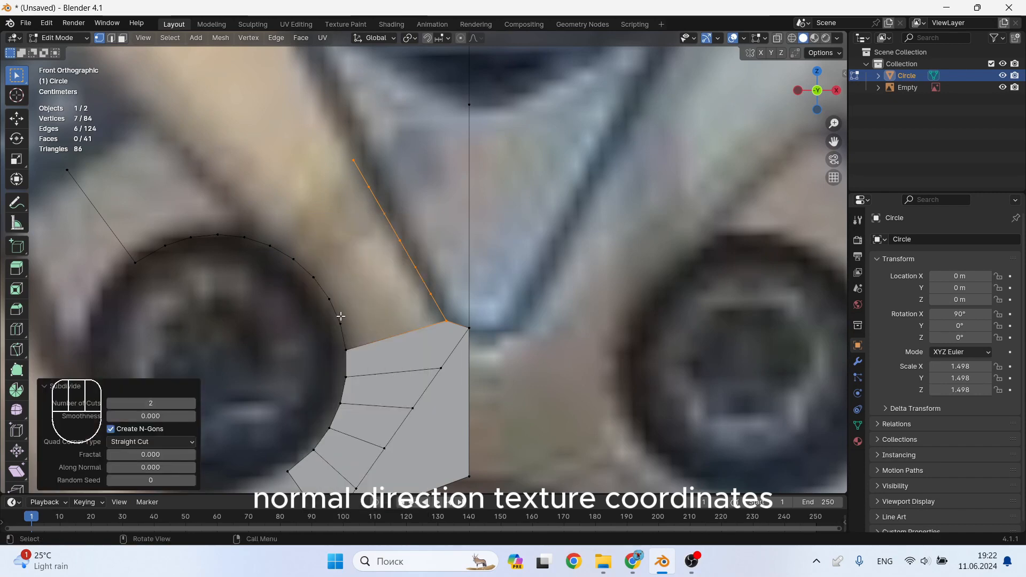
# Fill the strip between the bolt circle's upper arc and the subdivided spoke edge with six consecutive faces
pyautogui.press('2')
pyautogui.press('f')
pyautogui.press('f')
pyautogui.press('f')
pyautogui.press('f')
pyautogui.press('f')
pyautogui.press('f')
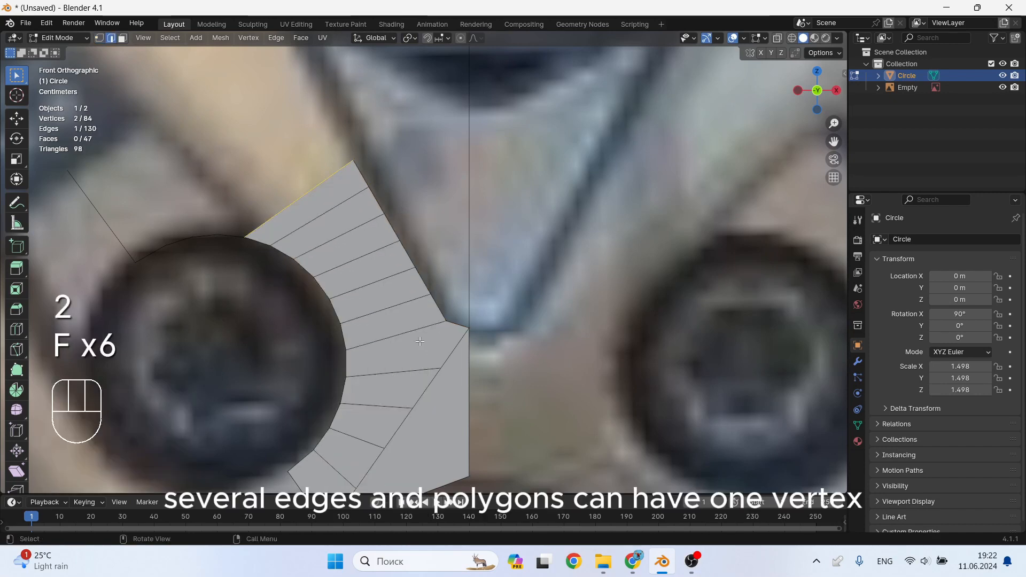
# Connect the strip's upper end edge to the spoke's slanted end edge with a single face
pyautogui.scroll(-2, 319, 313)
pyautogui.keyDown('shift'); pyautogui.moveTo(319, 313); pyautogui.dragTo(392, 364, button='middle'); pyautogui.keyUp('shift')
pyautogui.scroll(1, 392, 364)
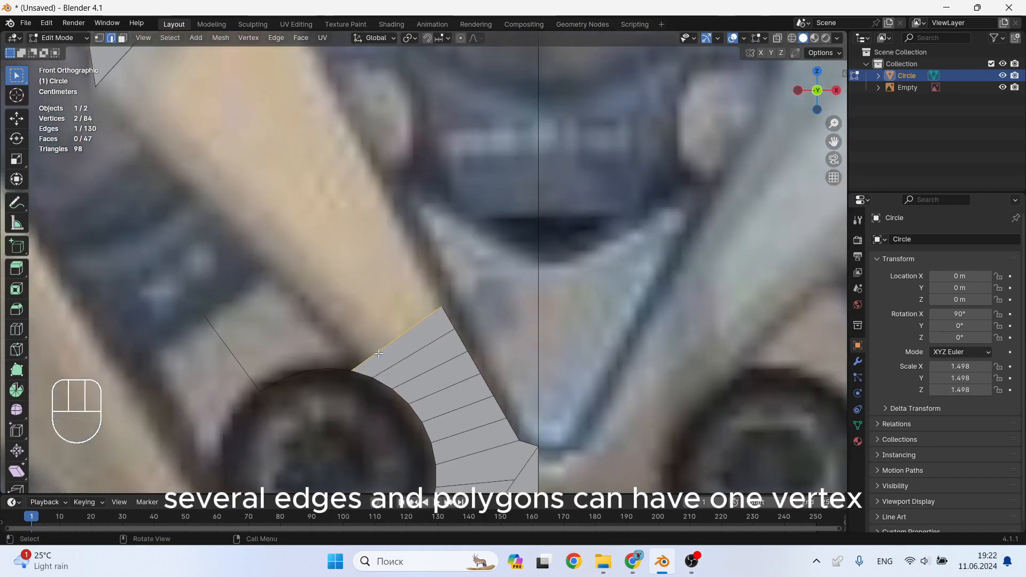
pyautogui.scroll(-3, 367, 363)
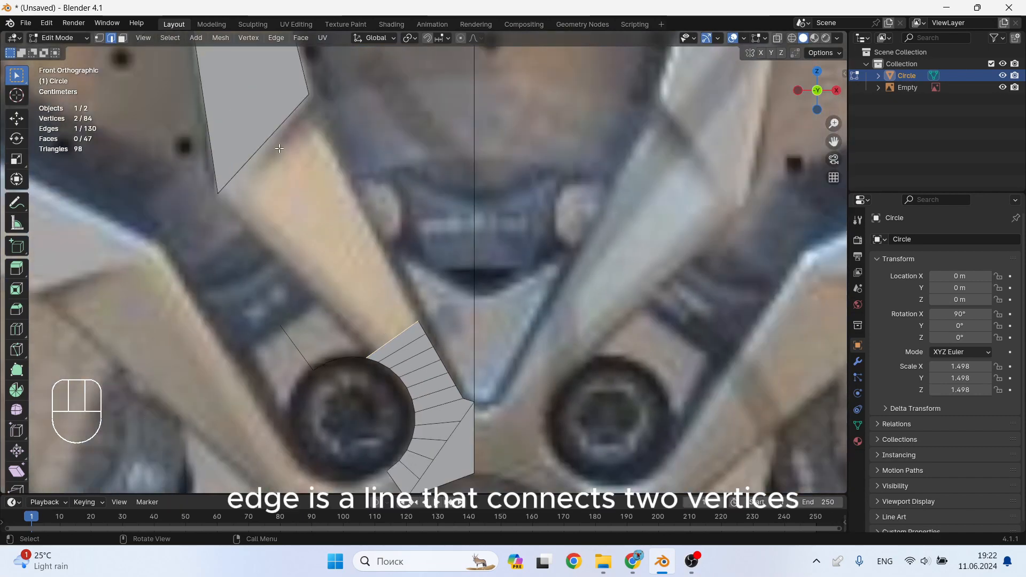
pyautogui.press('f')
# Add a single loop cut across the large lower spoke face between the spoke's bend and the bolt hole strip
pyautogui.keyDown('shift'); pyautogui.moveTo(382, 355); pyautogui.dragTo(405, 320, button='middle'); pyautogui.keyUp('shift')
pyautogui.scroll(4, 408, 300)
pyautogui.scroll(-4, 359, 301)
pyautogui.scroll(4, 409, 331)
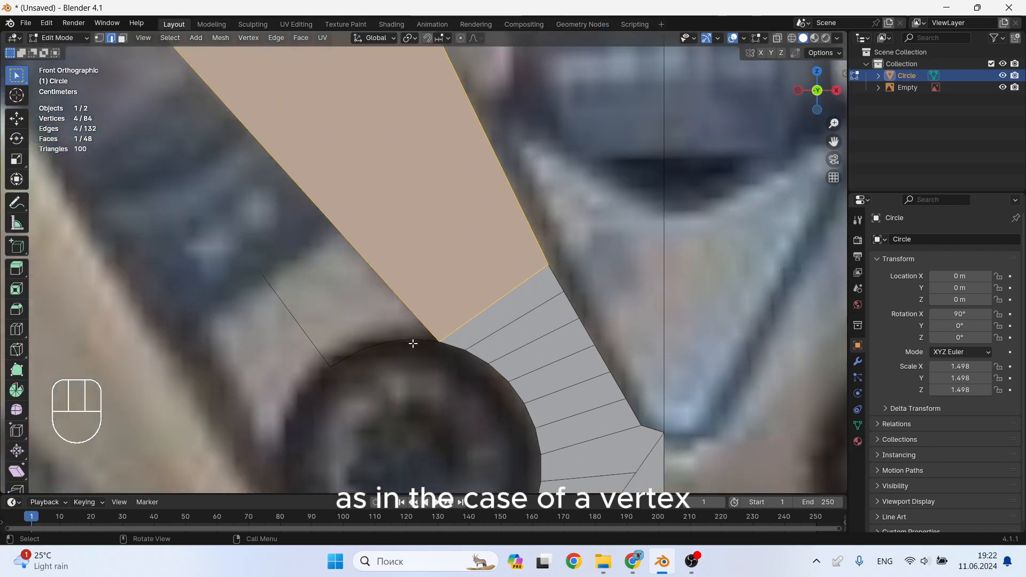
pyautogui.press('Tab')
pyautogui.press('Tab')
pyautogui.press('1')
pyautogui.scroll(2, 405, 348)
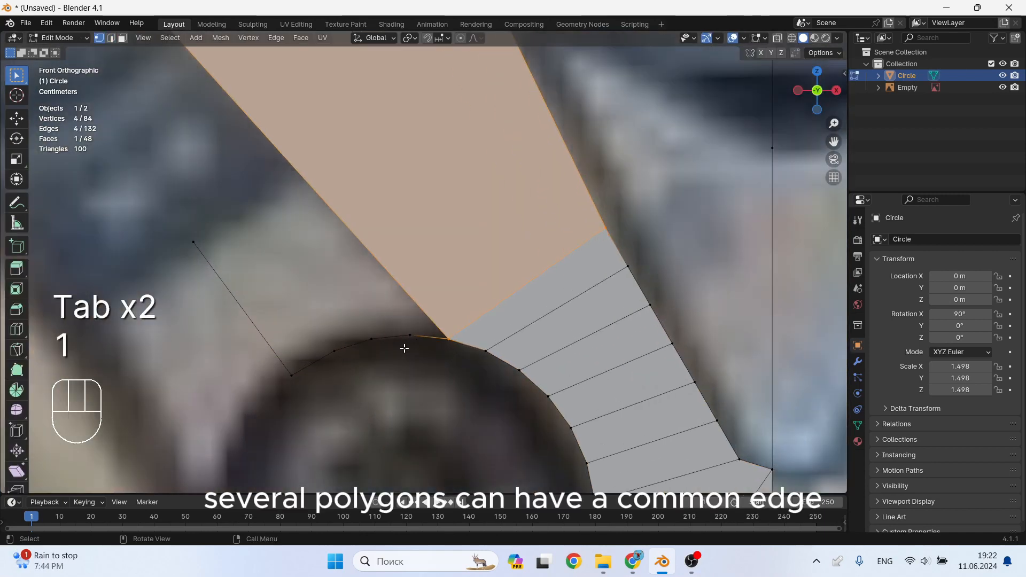
pyautogui.scroll(-4, 408, 348)
pyautogui.moveTo(411, 347); pyautogui.dragTo(386, 345, button='middle')
pyautogui.scroll(2, 393, 346)
pyautogui.press('2')
pyautogui.hotkey('ctrl', 'r')
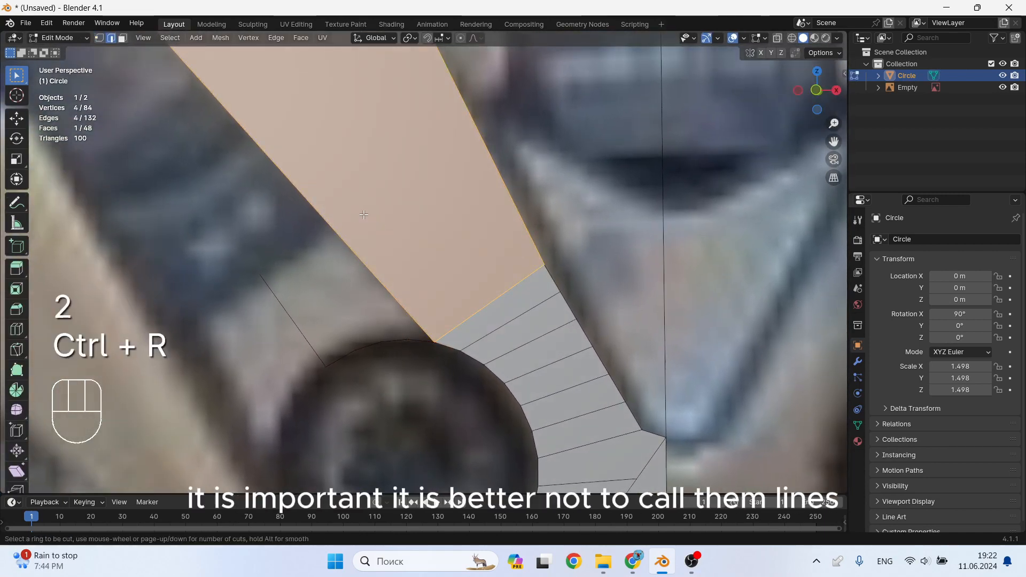
pyautogui.click(348, 239)
pyautogui.click(385, 280)
# Slide the new cut's vertex on the spoke's inner edge toward the hub by a factor of about 0.192
pyautogui.press('1')
pyautogui.scroll(-3, 385, 281)
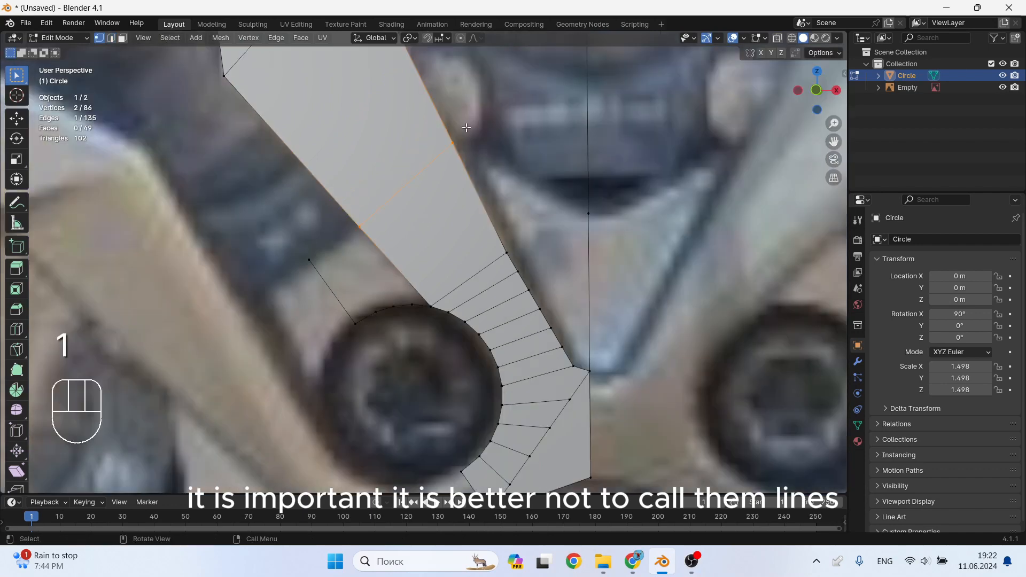
pyautogui.click(456, 155)
pyautogui.press('g')
pyautogui.press('g')
pyautogui.click(430, 193)
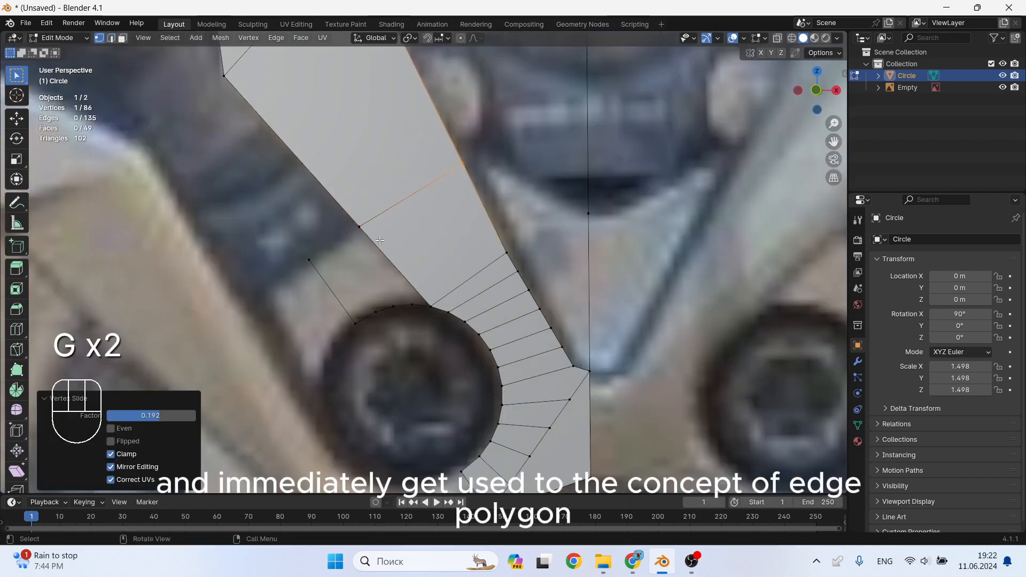
# Connect the cut's vertex on the spoke's outer edge to the free end of the loose edge above the bolt hole
pyautogui.scroll(-2, 367, 303)
pyautogui.press('1')
pyautogui.keyDown('shift'); pyautogui.click(369, 245); pyautogui.keyUp('shift')
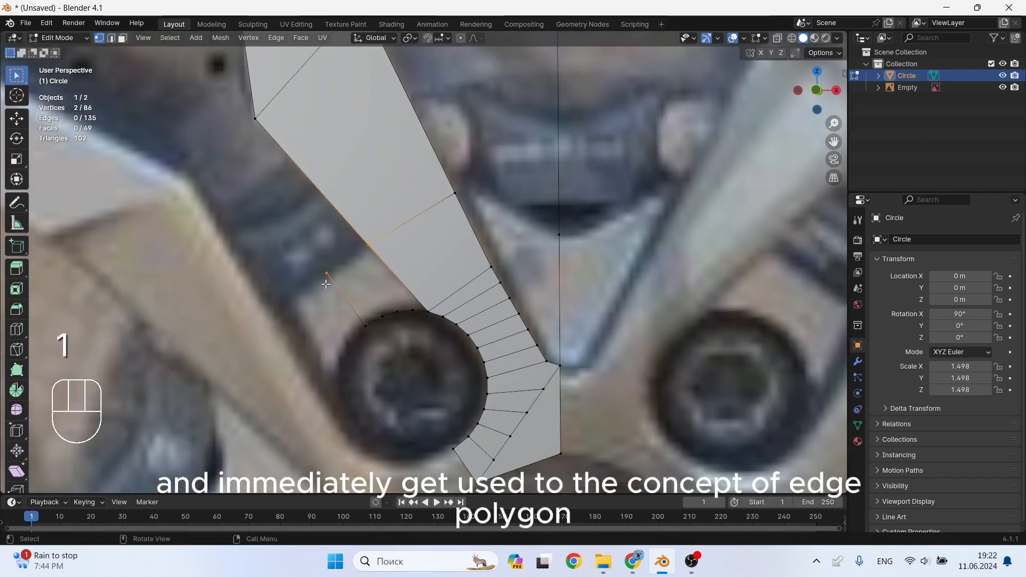
pyautogui.press('j')
pyautogui.press('f')
pyautogui.scroll(-3, 363, 278)
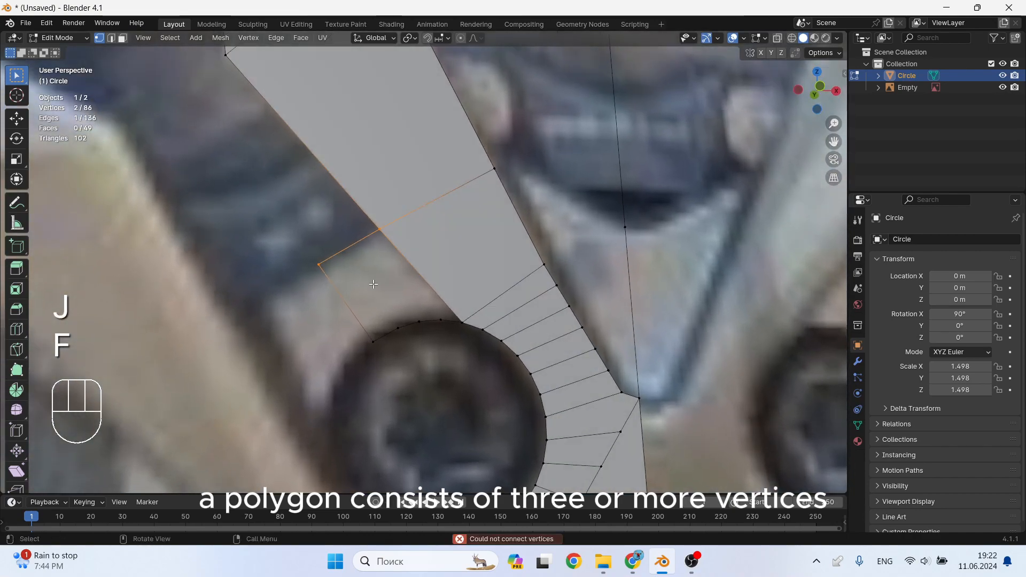
pyautogui.scroll(-3, 388, 265)
pyautogui.scroll(8, 404, 333)
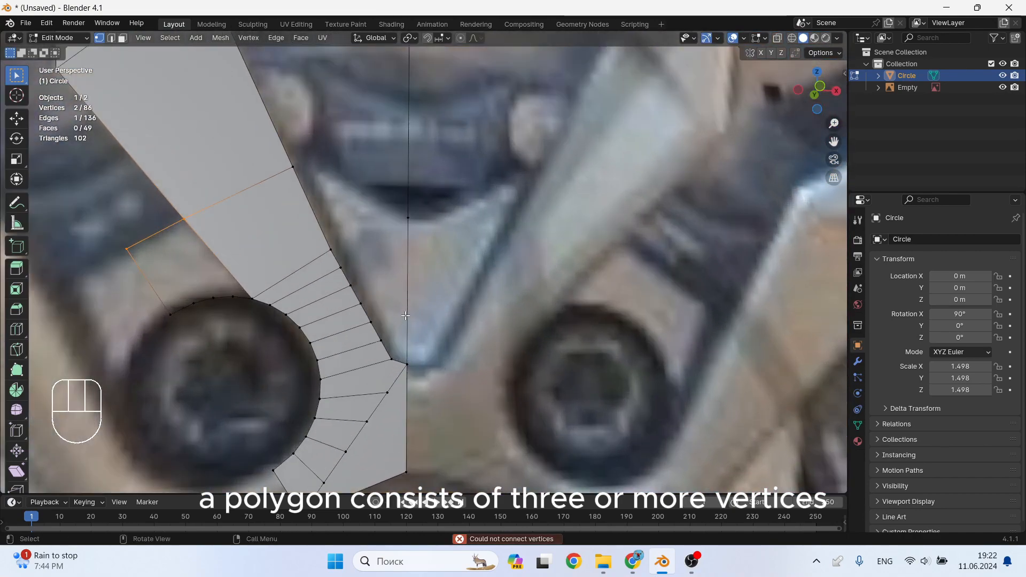
# Move the reference image back along the global Y axis, well behind the rim mesh
pyautogui.scroll(-4, 379, 322)
pyautogui.moveTo(248, 233); pyautogui.dragTo(325, 295, button='middle')
pyautogui.scroll(-2, 325, 295)
pyautogui.scroll(-4, 325, 295)
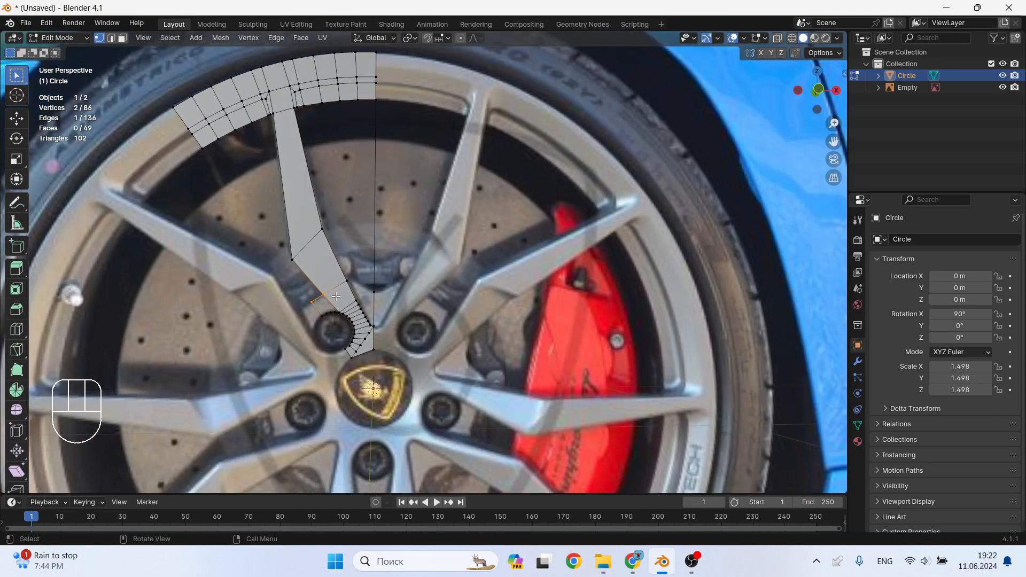
pyautogui.press('Tab')
pyautogui.scroll(2, 575, 264)
pyautogui.click(628, 250)
pyautogui.press('g')
pyautogui.press('y')
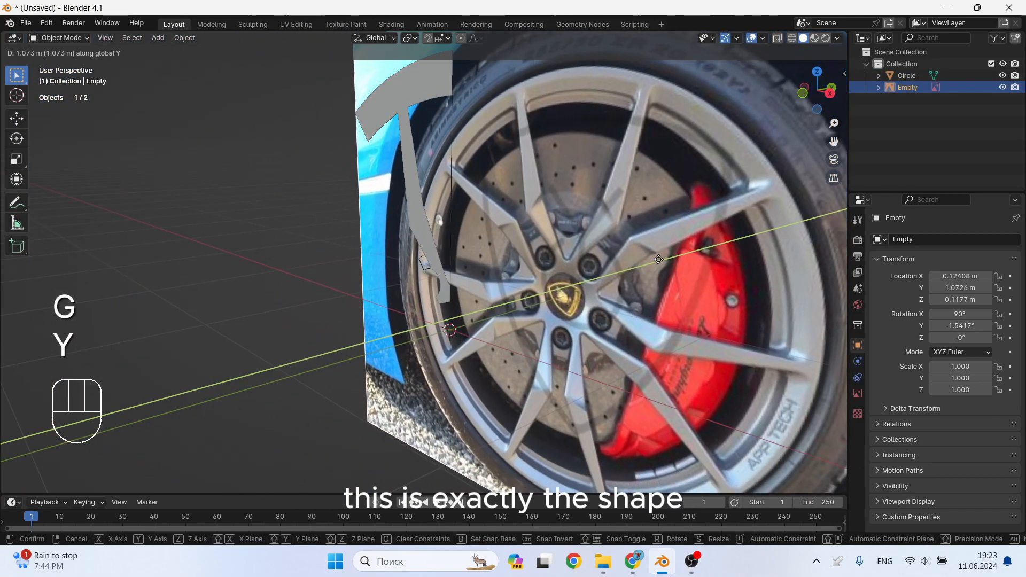
pyautogui.click(540, 240)
# Select the ten inner-row faces of the rim band on both sides of the spoke and move them back about 0.027 m along Y
pyautogui.scroll(2, 441, 230)
pyautogui.scroll(2, 489, 277)
pyautogui.keyDown('shift'); pyautogui.moveTo(439, 226); pyautogui.dragTo(562, 304, button='middle'); pyautogui.keyUp('shift')
pyautogui.scroll(-2, 534, 294)
pyautogui.click(453, 220)
pyautogui.scroll(2, 478, 248)
pyautogui.press('Tab')
pyautogui.moveTo(544, 255); pyautogui.dragTo(567, 251, button='middle')
pyautogui.press('3')
pyautogui.click(601, 220)
pyautogui.keyDown('shift'); pyautogui.click(564, 218); pyautogui.keyUp('shift')
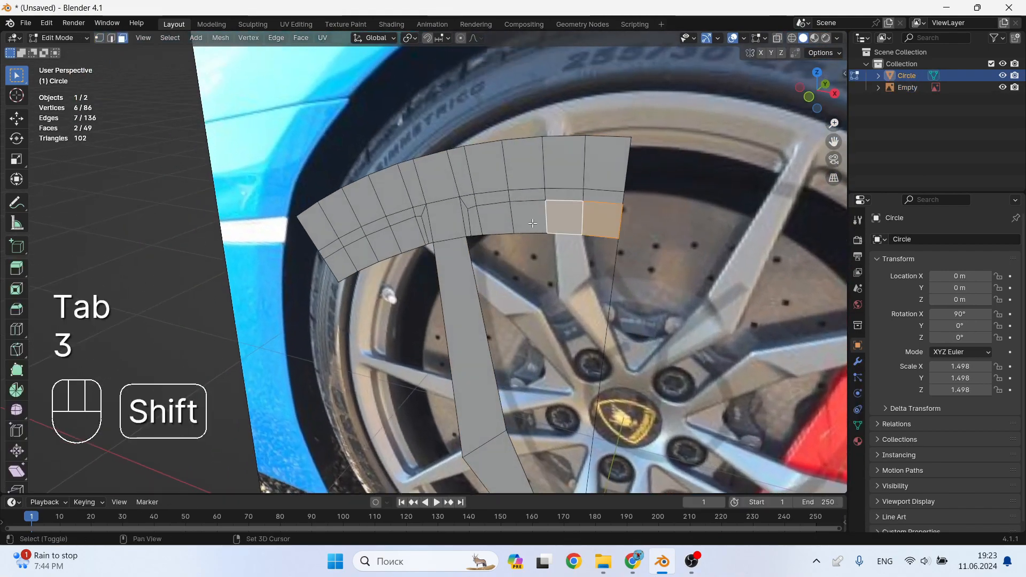
pyautogui.keyDown('shift'); pyautogui.click(528, 218); pyautogui.keyUp('shift')
pyautogui.keyDown('shift'); pyautogui.click(478, 224); pyautogui.keyUp('shift')
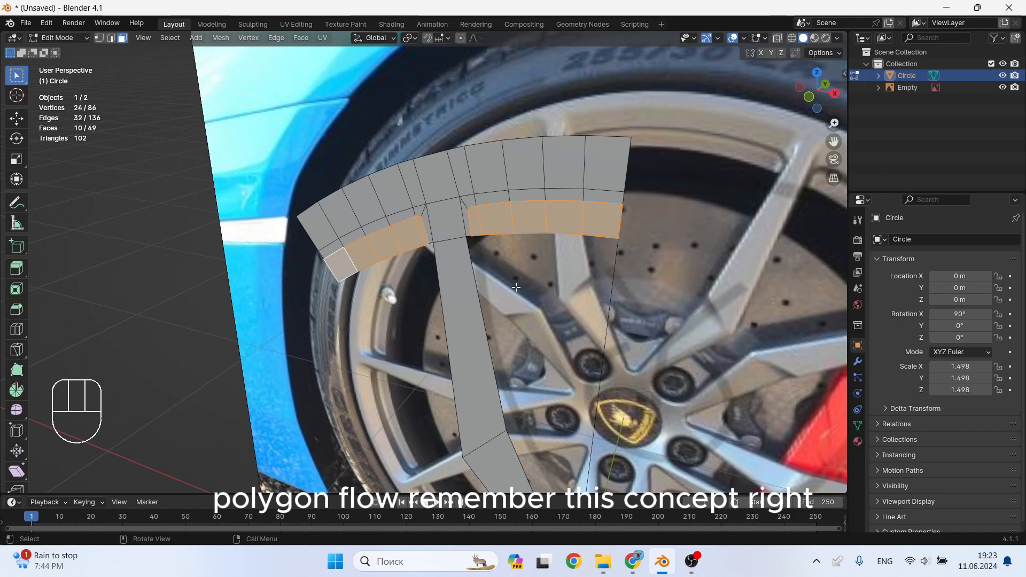
pyautogui.moveTo(515, 288); pyautogui.dragTo(471, 287, button='middle')
pyautogui.scroll(-2, 498, 310)
pyautogui.keyDown('shift'); pyautogui.moveTo(515, 342); pyautogui.dragTo(518, 250, button='middle'); pyautogui.keyUp('shift')
pyautogui.scroll(4, 552, 332)
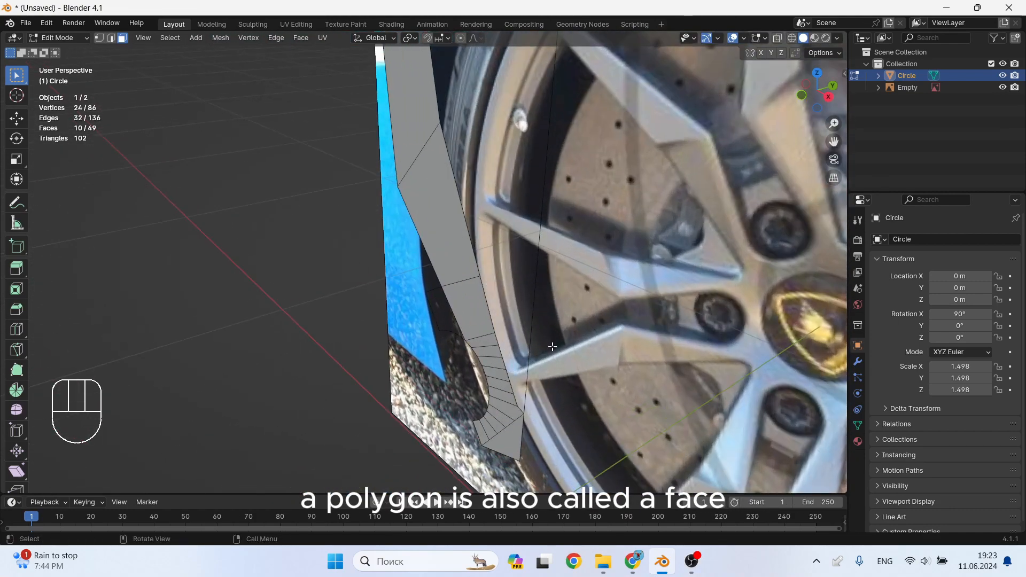
pyautogui.keyDown('shift'); pyautogui.moveTo(553, 347); pyautogui.dragTo(577, 328, button='middle'); pyautogui.keyUp('shift')
pyautogui.scroll(-1, 556, 268)
pyautogui.keyDown('shift'); pyautogui.moveTo(536, 134); pyautogui.dragTo(545, 212, button='middle'); pyautogui.keyUp('shift')
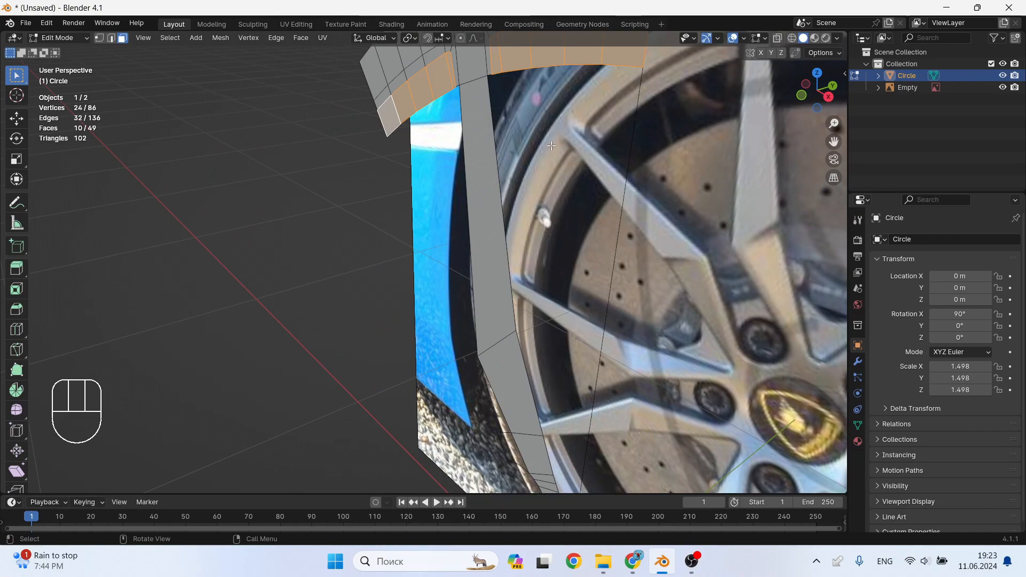
pyautogui.scroll(-2, 551, 146)
pyautogui.press('g')
pyautogui.press('y')
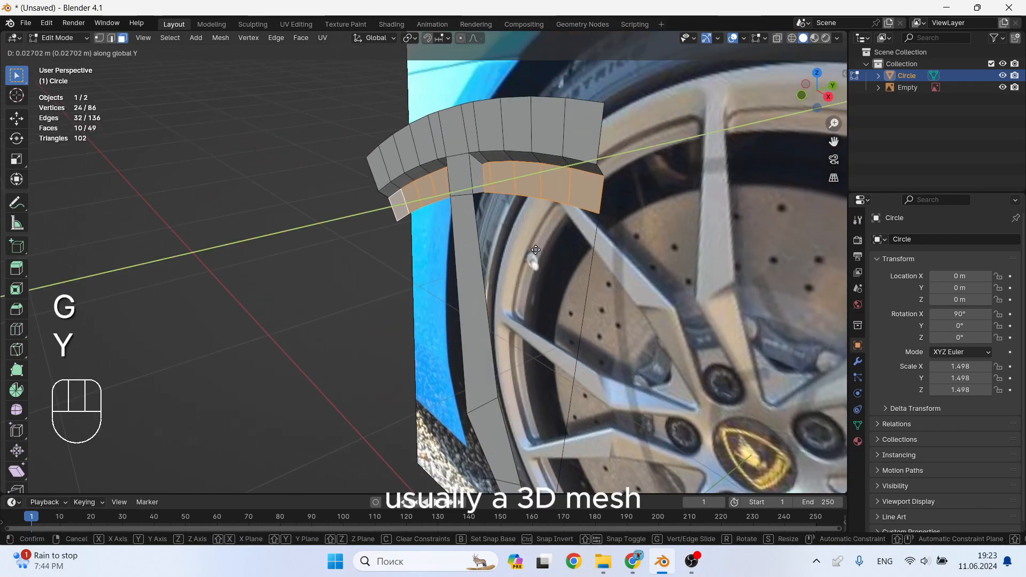
pyautogui.click(536, 249)
# Select the vertices along the bolt hole strip's inner edge and the centre line, and extrude them back along Y
pyautogui.scroll(-2, 540, 289)
pyautogui.keyDown('shift'); pyautogui.moveTo(536, 321); pyautogui.dragTo(508, 220, button='middle'); pyautogui.keyUp('shift')
pyautogui.scroll(1, 499, 254)
pyautogui.press('Tab')
pyautogui.scroll(2, 481, 286)
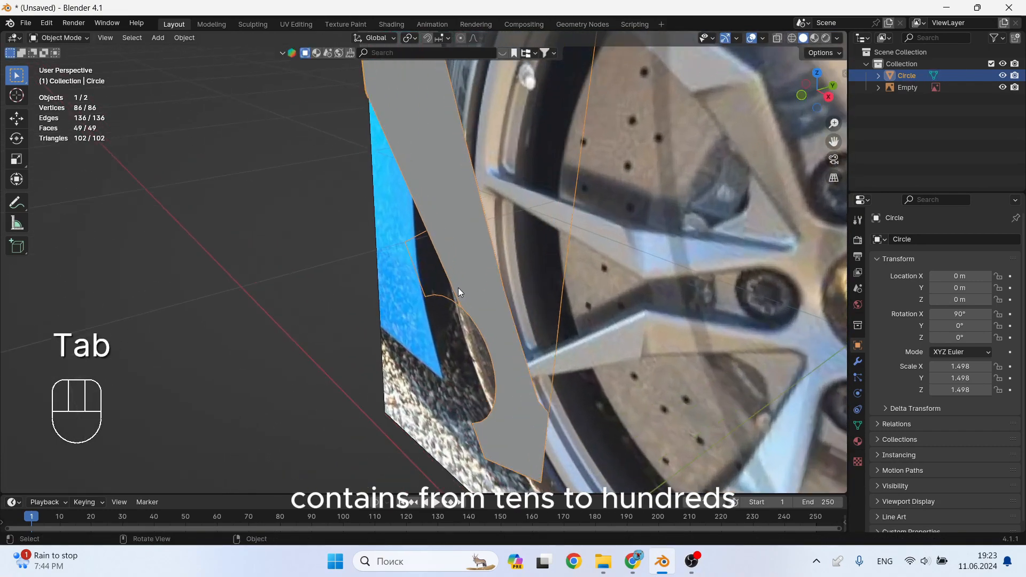
pyautogui.scroll(-3, 481, 289)
pyautogui.press('1')
pyautogui.scroll(4, 575, 246)
pyautogui.press('Tab')
pyautogui.press('1')
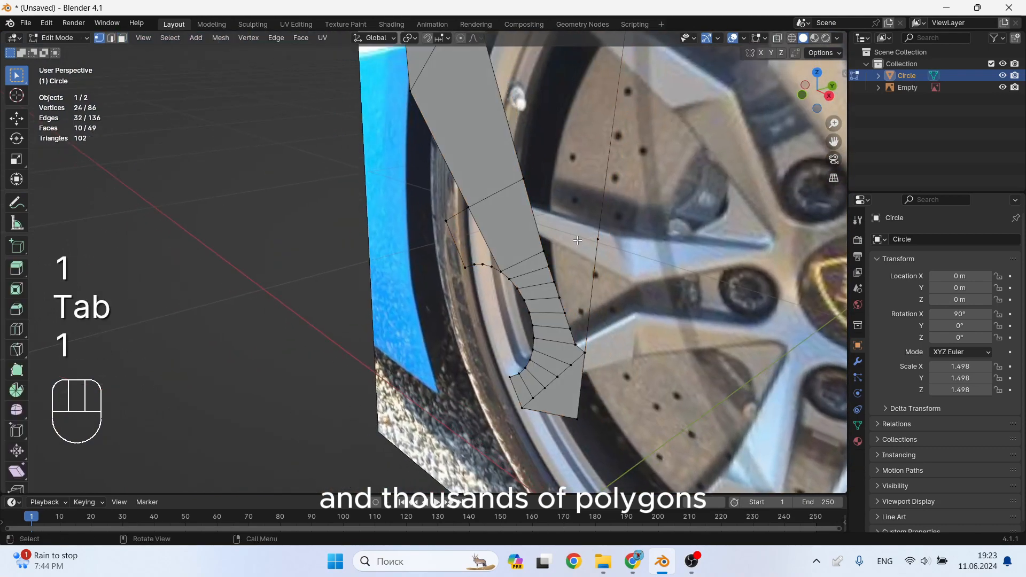
pyautogui.moveTo(577, 240); pyautogui.dragTo(603, 229, button='middle')
pyautogui.click(592, 244)
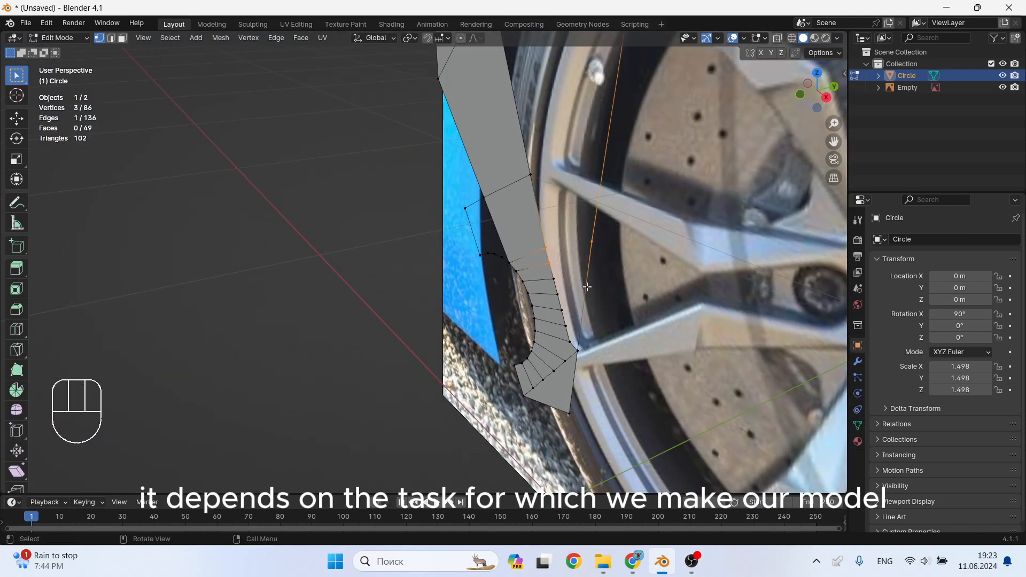
pyautogui.scroll(2, 572, 267)
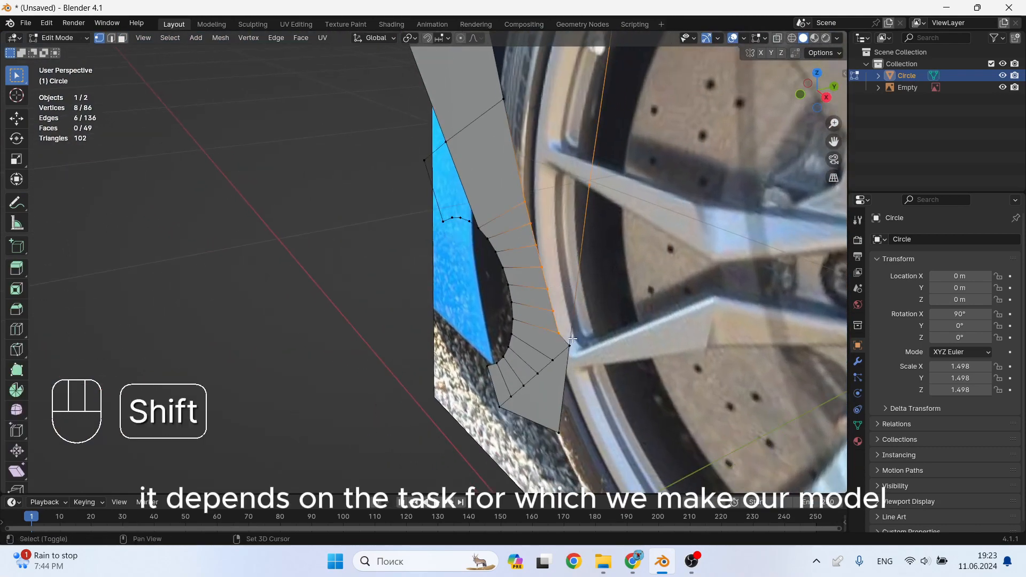
pyautogui.keyDown('shift'); pyautogui.click(573, 339); pyautogui.keyUp('shift')
pyautogui.scroll(-2, 580, 329)
pyautogui.moveTo(584, 327); pyautogui.dragTo(535, 325, button='middle')
pyautogui.press('KP_3')
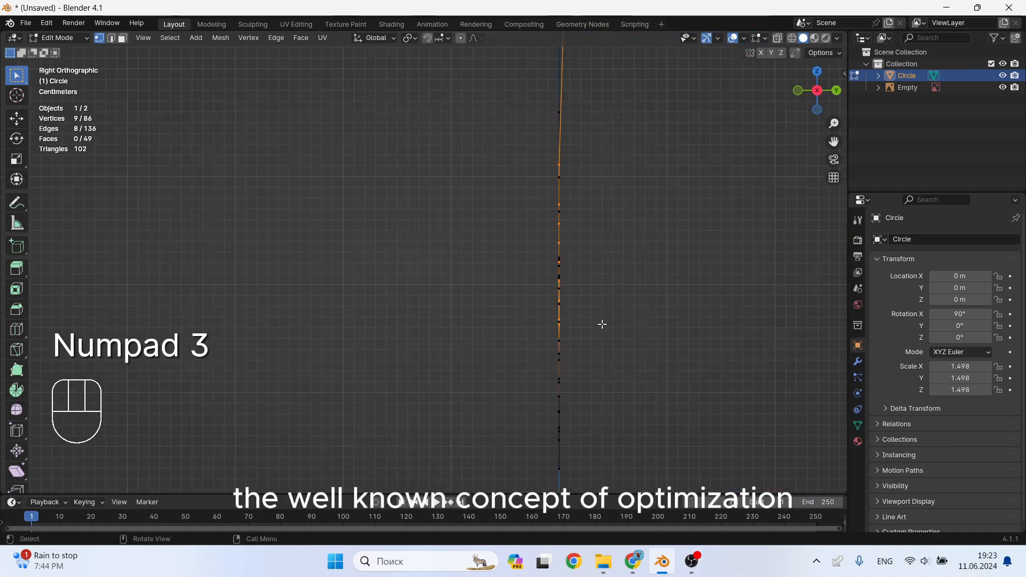
pyautogui.press('e')
pyautogui.press('y')
pyautogui.click(615, 318)
# Subdivide the vertical edge of the extruded centre-line wall, raising the number of cuts above one
pyautogui.moveTo(614, 318); pyautogui.dragTo(594, 322, button='middle')
pyautogui.scroll(4, 607, 326)
pyautogui.press('2')
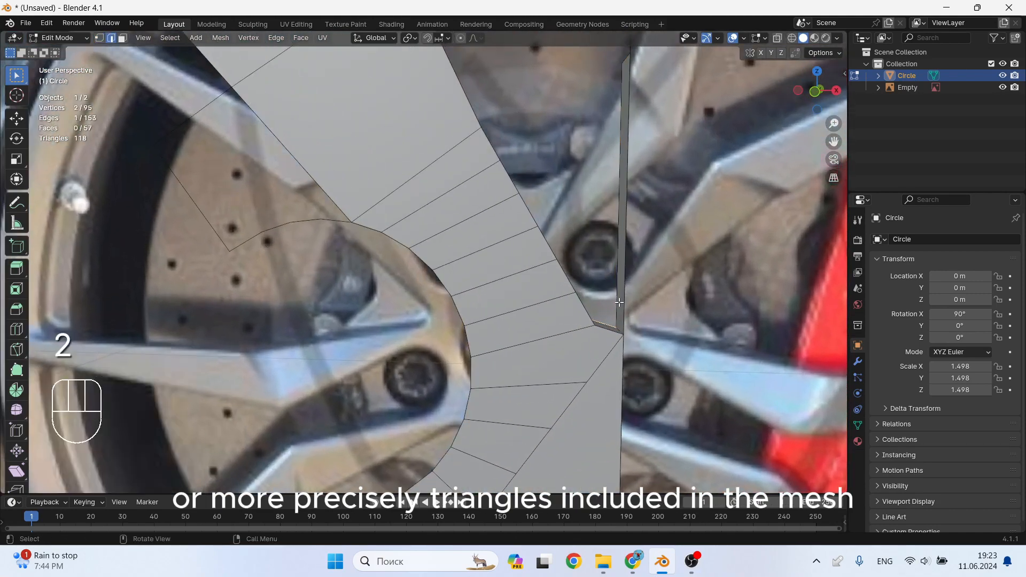
pyautogui.rightClick(618, 276)
pyautogui.click(584, 227)
pyautogui.moveTo(620, 251); pyautogui.dragTo(615, 267, button='middle')
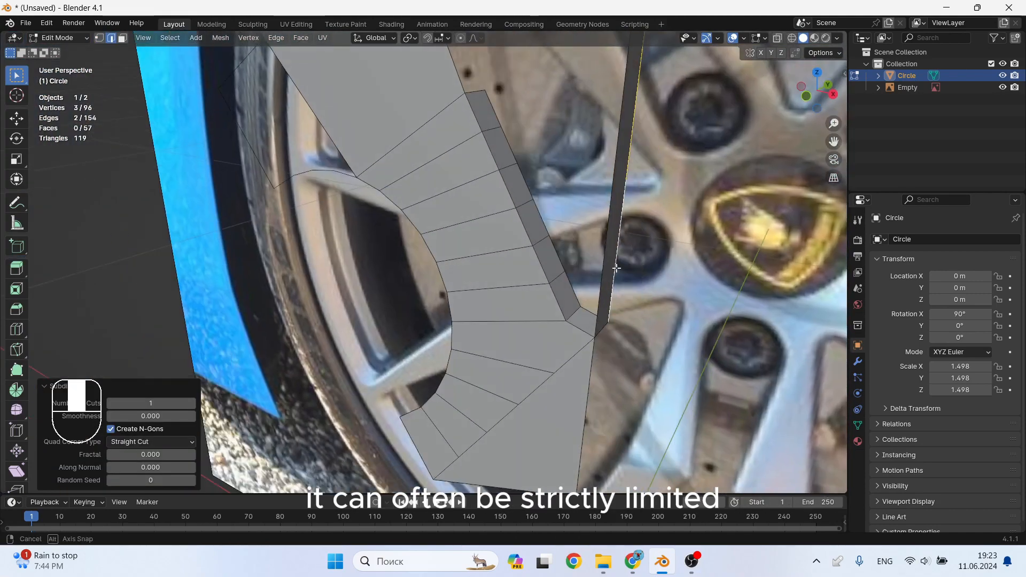
pyautogui.click(193, 403)
pyautogui.click(193, 403)
# Fill the gap between the extruded wall beside the bolt hole strip and the subdivided centre edge with consecutive faces
pyautogui.moveTo(505, 286); pyautogui.dragTo(479, 269, button='middle')
pyautogui.press('2')
pyautogui.click(574, 282)
pyautogui.press('f')
pyautogui.scroll(-3, 574, 280)
pyautogui.press('f')
pyautogui.scroll(-1, 477, 241)
# Extrude the spoke's inner edge between the bend and the loop cut about 0.039 m back along Y
pyautogui.press('1')
pyautogui.moveTo(475, 264); pyautogui.dragTo(457, 281)
pyautogui.keyDown('shift'); pyautogui.moveTo(480, 241); pyautogui.dragTo(483, 328, button='middle'); pyautogui.keyUp('shift')
pyautogui.keyDown('shift'); pyautogui.moveTo(440, 186); pyautogui.dragTo(398, 234); pyautogui.keyUp('shift')
pyautogui.scroll(-2, 401, 238)
pyautogui.keyDown('shift'); pyautogui.moveTo(406, 241); pyautogui.dragTo(440, 288, button='middle'); pyautogui.keyUp('shift')
pyautogui.press('e')
pyautogui.press('y')
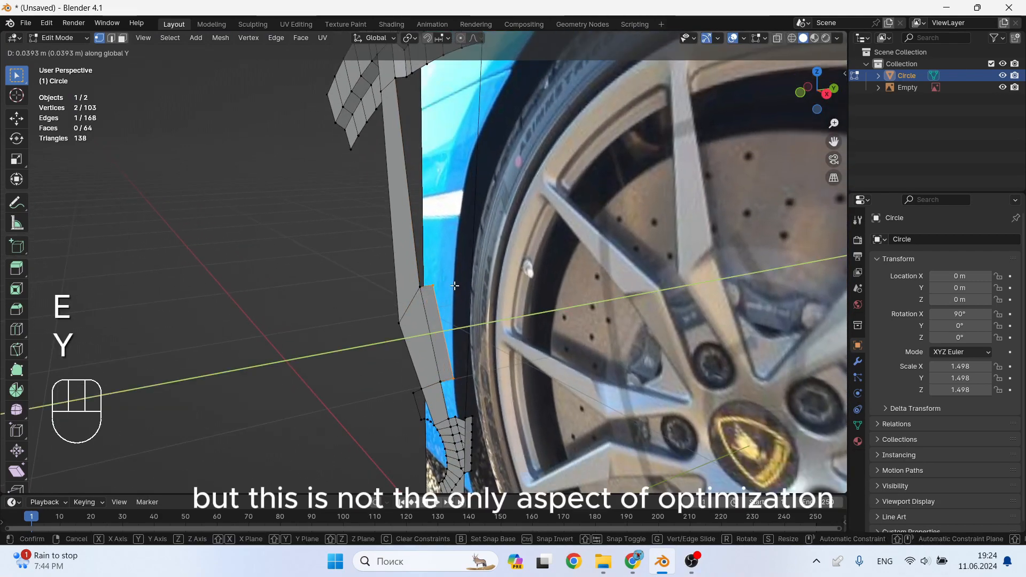
pyautogui.click(455, 287)
# Fill the spoke's side wall with one face down to the bolt hole strip's wall and one above the bend
pyautogui.scroll(2, 449, 377)
pyautogui.press('2')
pyautogui.scroll(2, 458, 425)
pyautogui.keyDown('shift'); pyautogui.moveTo(459, 423); pyautogui.dragTo(458, 385, button='middle'); pyautogui.keyUp('shift')
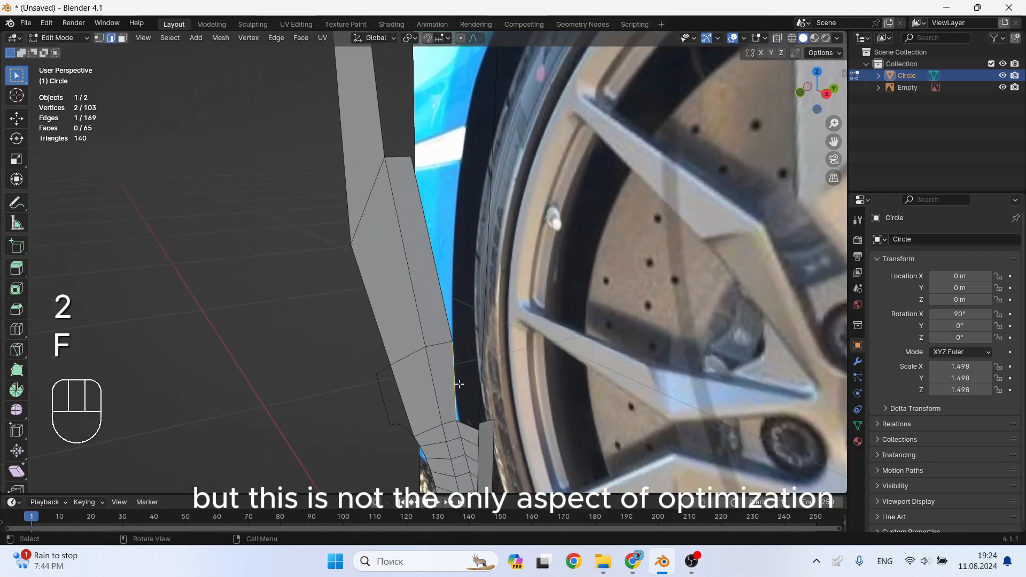
pyautogui.keyDown('shift'); pyautogui.moveTo(394, 95); pyautogui.dragTo(420, 145, button='middle'); pyautogui.keyUp('shift')
pyautogui.click(423, 150)
pyautogui.press('f')
# Extrude the bolt hole arc together with the outline of the open area above it about 0.023 m back along Y
pyautogui.scroll(-2, 428, 165)
pyautogui.keyDown('shift'); pyautogui.moveTo(415, 301); pyautogui.dragTo(447, 281, button='middle'); pyautogui.keyUp('shift')
pyautogui.moveTo(315, 279); pyautogui.dragTo(485, 316, button='middle')
pyautogui.press('1')
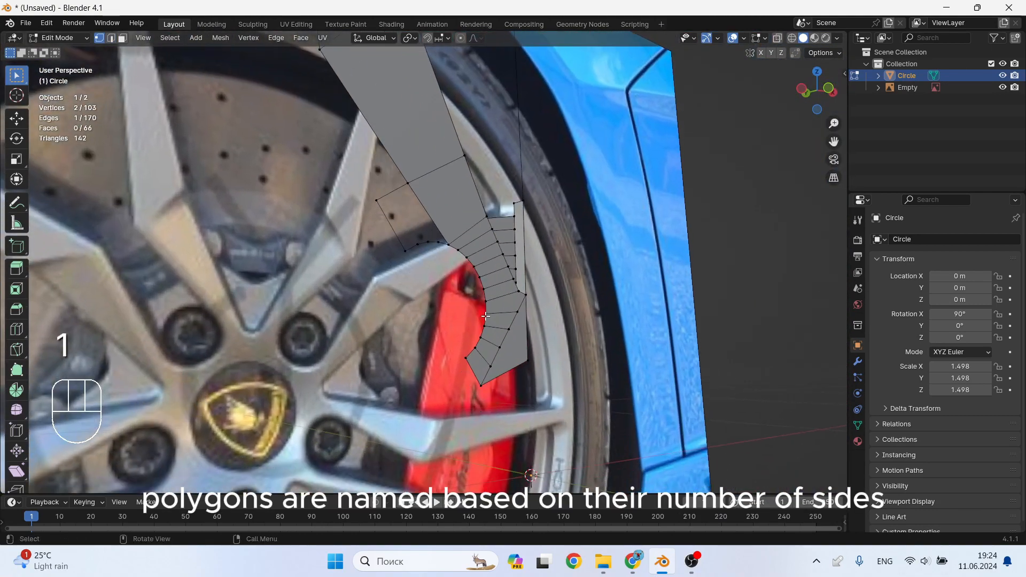
pyautogui.moveTo(453, 359); pyautogui.dragTo(452, 364)
pyautogui.keyDown('shift'); pyautogui.click(488, 314); pyautogui.keyUp('shift')
pyautogui.keyDown('shift'); pyautogui.click(488, 301); pyautogui.keyUp('shift')
pyautogui.keyDown('shift'); pyautogui.click(487, 289); pyautogui.keyUp('shift')
pyautogui.keyDown('shift'); pyautogui.click(485, 276); pyautogui.keyUp('shift')
pyautogui.keyDown('shift'); pyautogui.click(477, 266); pyautogui.keyUp('shift')
pyautogui.keyDown('shift'); pyautogui.click(474, 257); pyautogui.keyUp('shift')
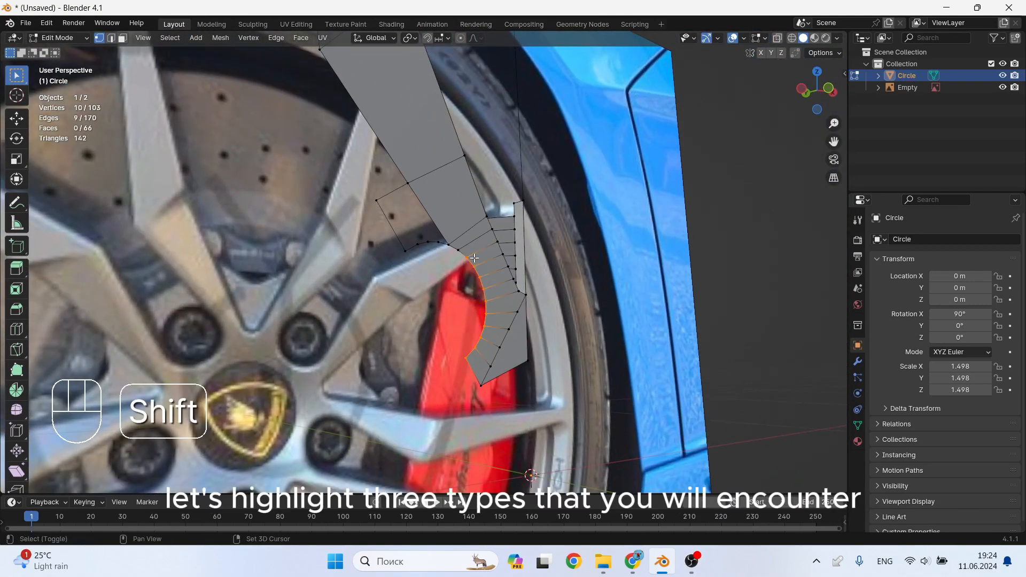
pyautogui.keyDown('shift'); pyautogui.moveTo(395, 269); pyautogui.dragTo(395, 270); pyautogui.keyUp('shift')
pyautogui.scroll(1, 394, 262)
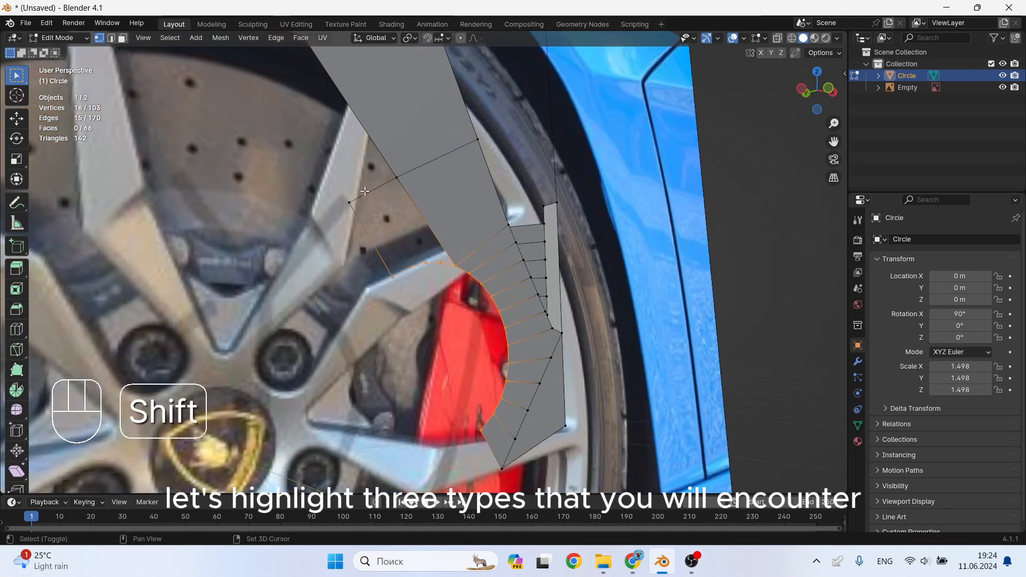
pyautogui.keyDown('shift'); pyautogui.moveTo(418, 170); pyautogui.dragTo(350, 233); pyautogui.keyUp('shift')
pyautogui.moveTo(395, 231); pyautogui.dragTo(447, 230, button='middle')
pyautogui.press('e')
pyautogui.press('y')
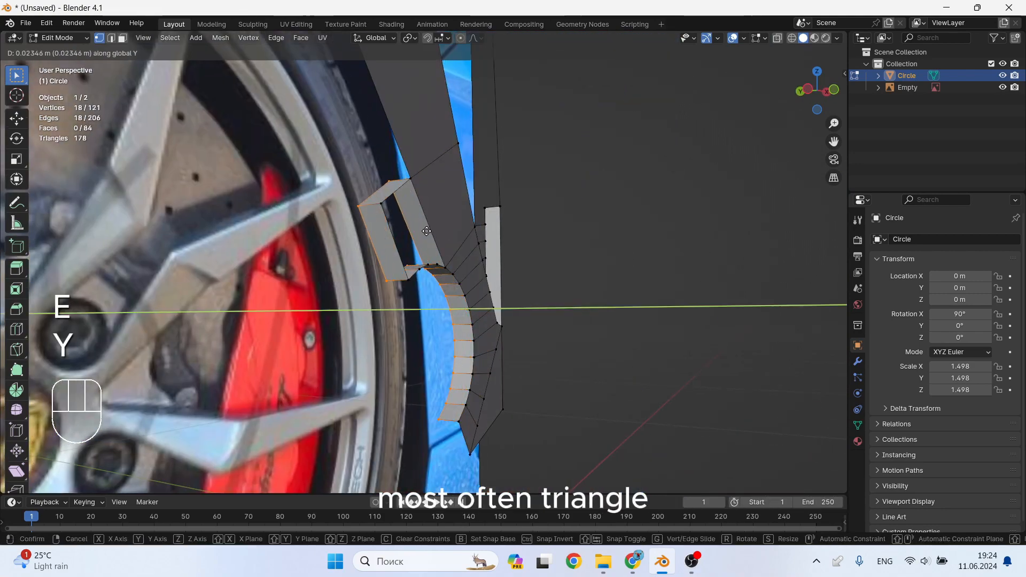
pyautogui.click(427, 231)
# Delete the surplus vertices along the bolt hole's upper arc and at the outer corner of the open area
pyautogui.moveTo(447, 297); pyautogui.dragTo(385, 273, button='middle')
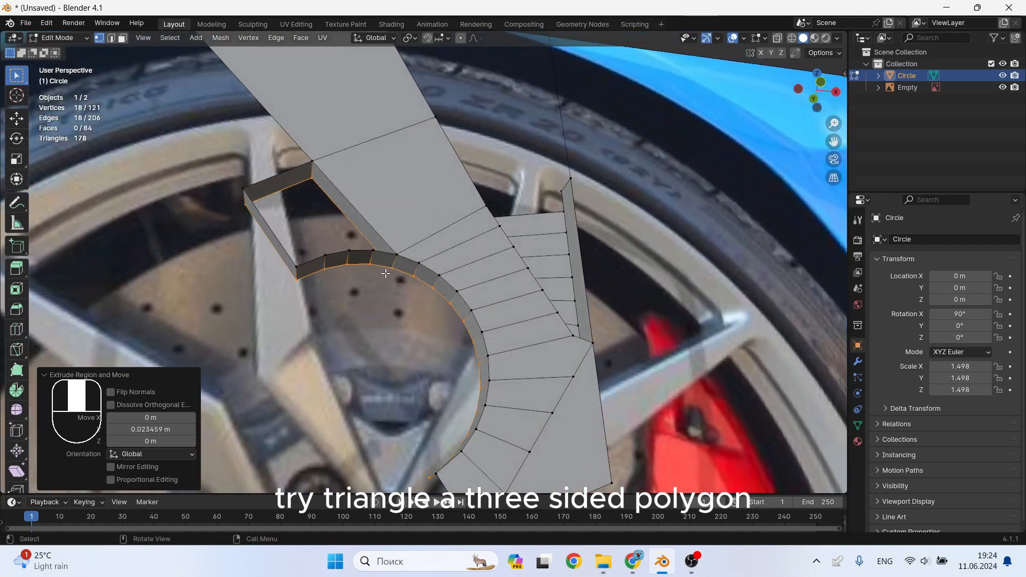
pyautogui.click(373, 250)
pyautogui.keyDown('shift'); pyautogui.click(242, 199); pyautogui.keyUp('shift')
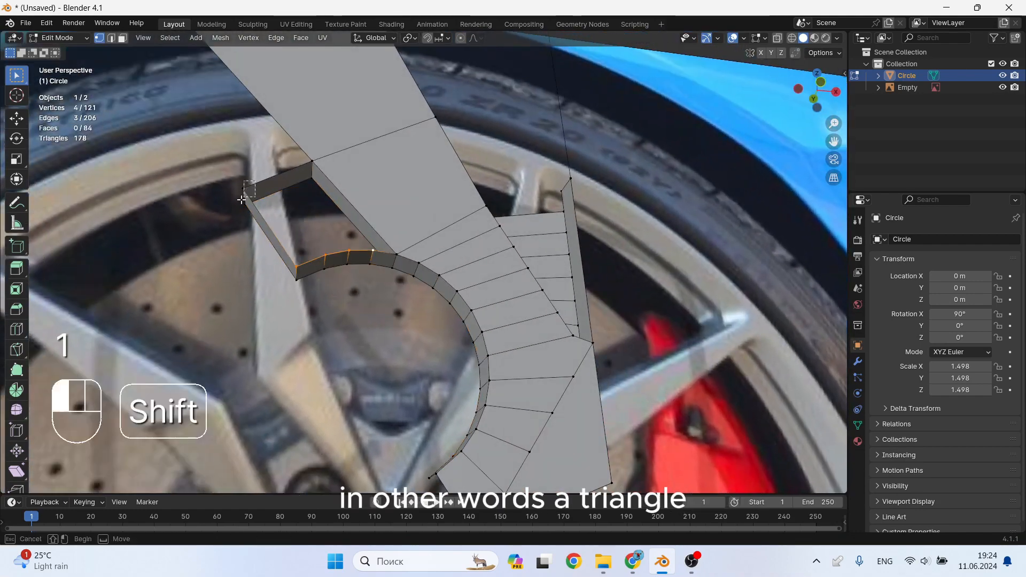
pyautogui.press('x')
pyautogui.click(299, 219)
# Subdivide the short edge joining the spoke's outer side to the free corner above the bolt hole
pyautogui.moveTo(295, 231); pyautogui.dragTo(286, 229, button='middle')
pyautogui.press('2')
pyautogui.click(293, 180)
pyautogui.rightClick(293, 183)
pyautogui.click(293, 182)
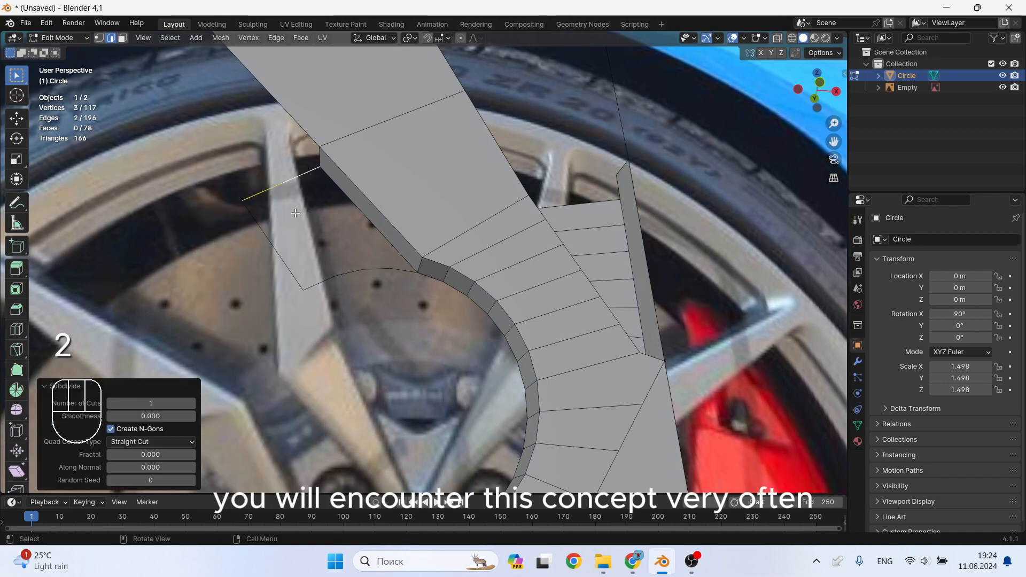
# Fill the open area between the subdivided edge and the bolt hole's upper arc with four consecutive faces
pyautogui.press('Tab')
pyautogui.press('Tab')
pyautogui.press('1')
pyautogui.moveTo(249, 300); pyautogui.dragTo(380, 301, button='middle')
pyautogui.press('2')
pyautogui.press('f')
pyautogui.press('f')
pyautogui.press('f')
pyautogui.press('f')
# Delete the loose vertical centre-line edge running between the rim band and the hub
pyautogui.scroll(-3, 374, 244)
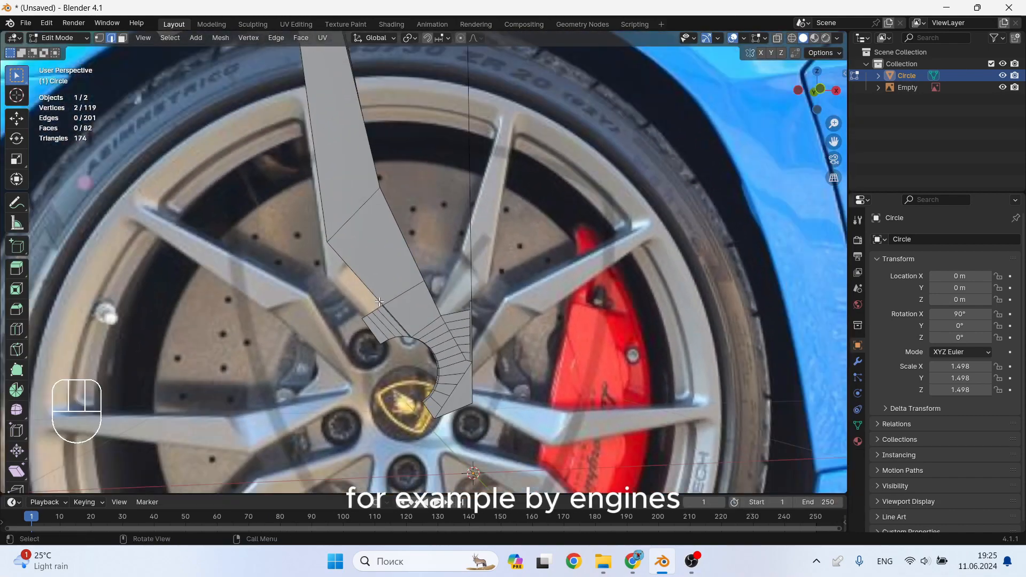
pyautogui.moveTo(462, 183); pyautogui.dragTo(385, 177, button='middle')
pyautogui.scroll(4, 385, 177)
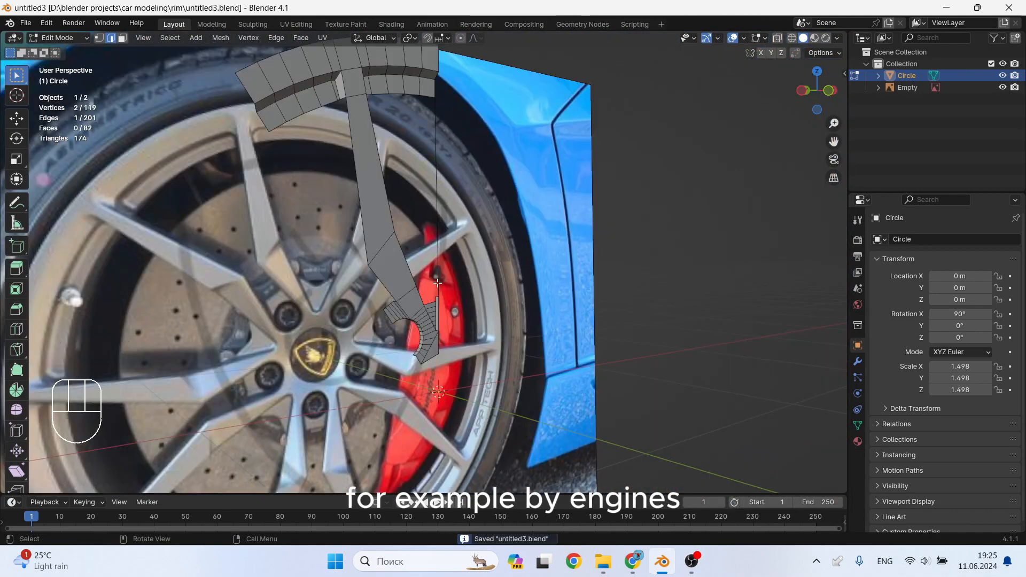
pyautogui.scroll(2, 451, 255)
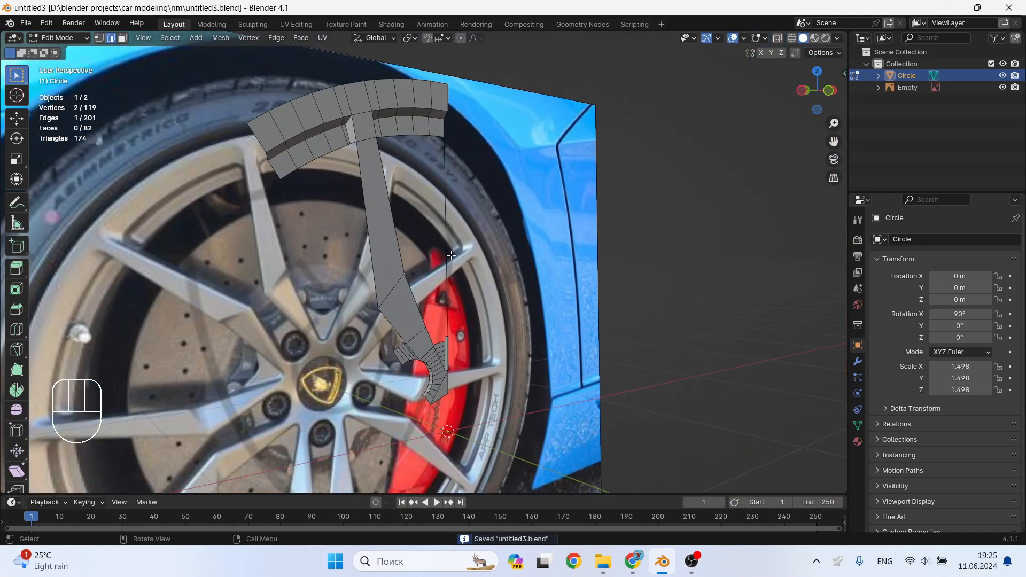
pyautogui.press('x')
pyautogui.click(413, 209)
pyautogui.scroll(4, 430, 336)
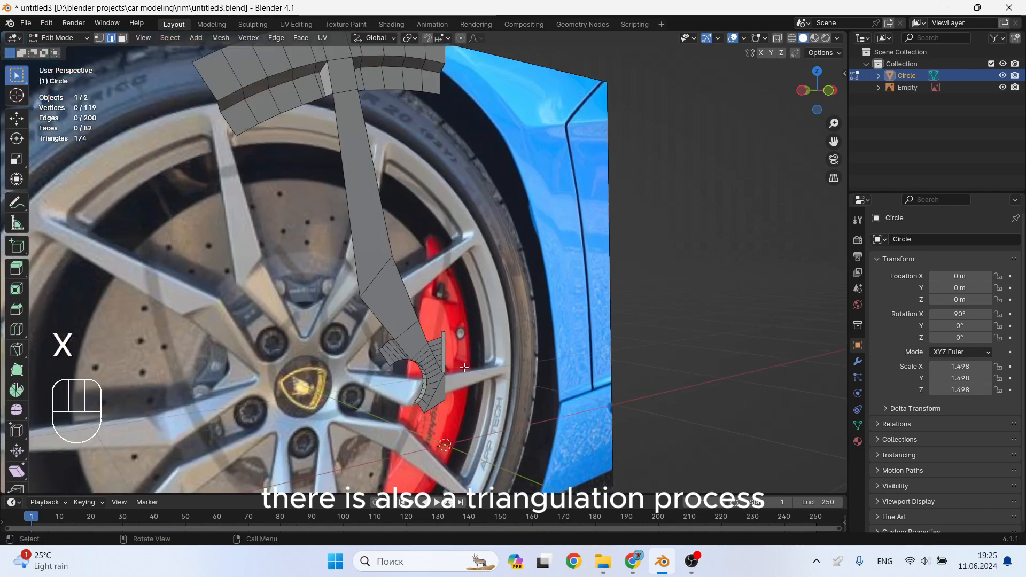
# Delete the surplus vertex at the upper end of the faces between the spoke's lower side and the centre line
pyautogui.moveTo(431, 336); pyautogui.dragTo(456, 339, button='middle')
pyautogui.scroll(3, 456, 339)
pyautogui.press('1')
pyautogui.click(410, 307)
pyautogui.press('x')
pyautogui.click(432, 296)
pyautogui.scroll(-5, 432, 296)
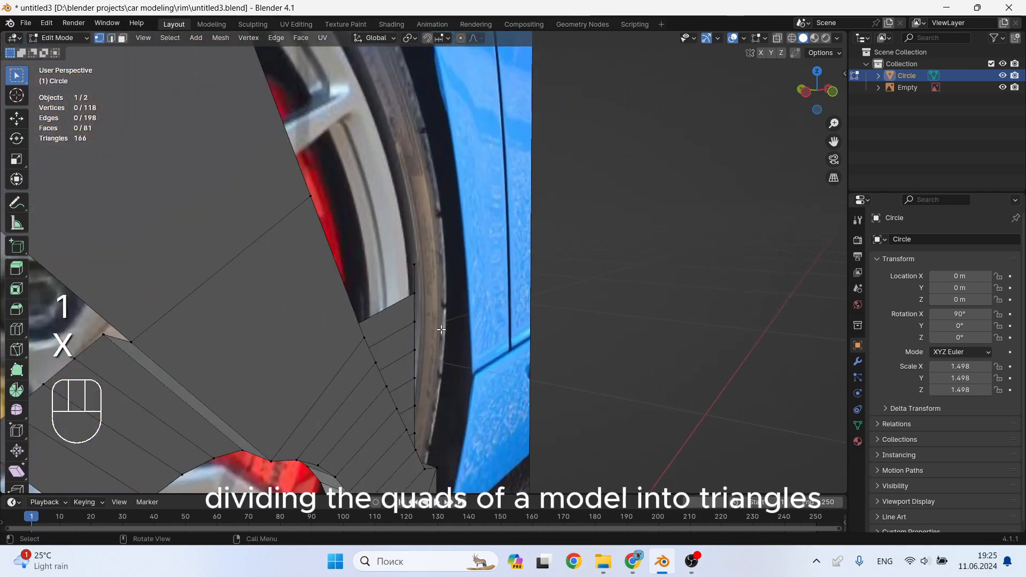
# Fill the gap between the spoke's lower side and the top of the centre line with a single face
pyautogui.moveTo(423, 291); pyautogui.dragTo(366, 290, button='middle')
pyautogui.press('f')
pyautogui.scroll(-2, 363, 302)
pyautogui.scroll(2, 364, 278)
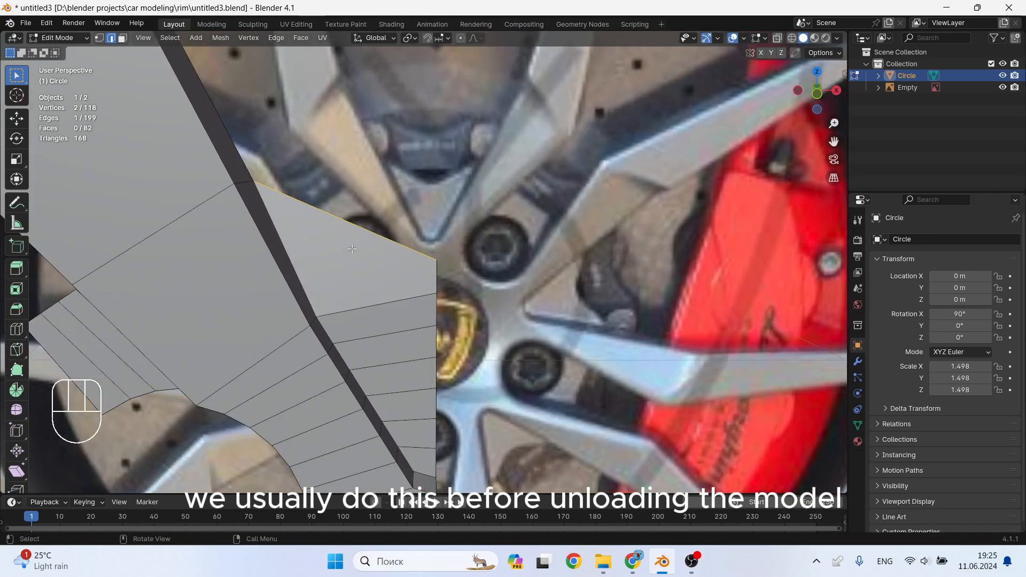
# Subdivide the new face between the spoke and the centre line into a three-by-three grid
pyautogui.press('KP_1')
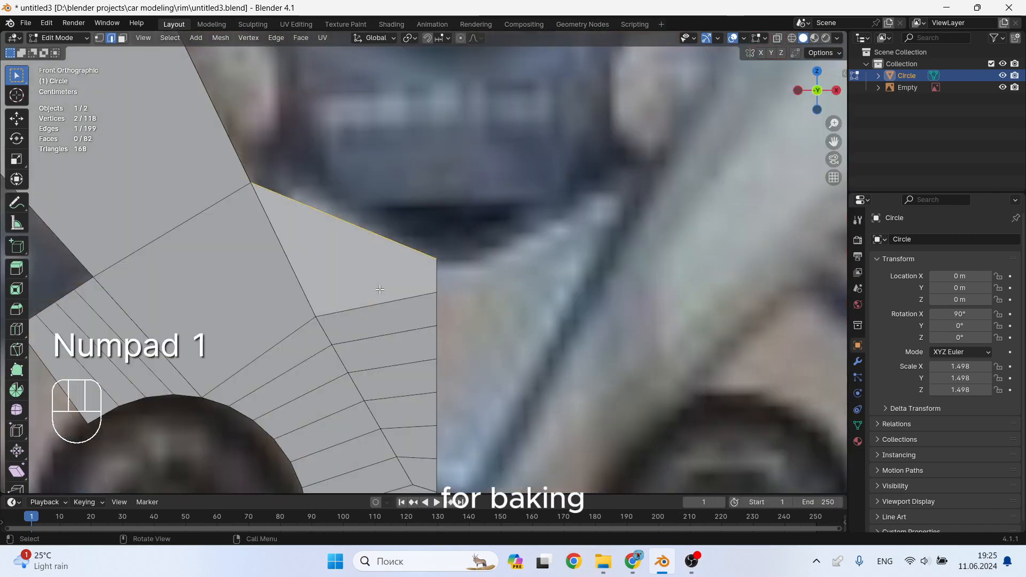
pyautogui.press('3')
pyautogui.click(368, 273)
pyautogui.rightClick(364, 271)
pyautogui.click(364, 270)
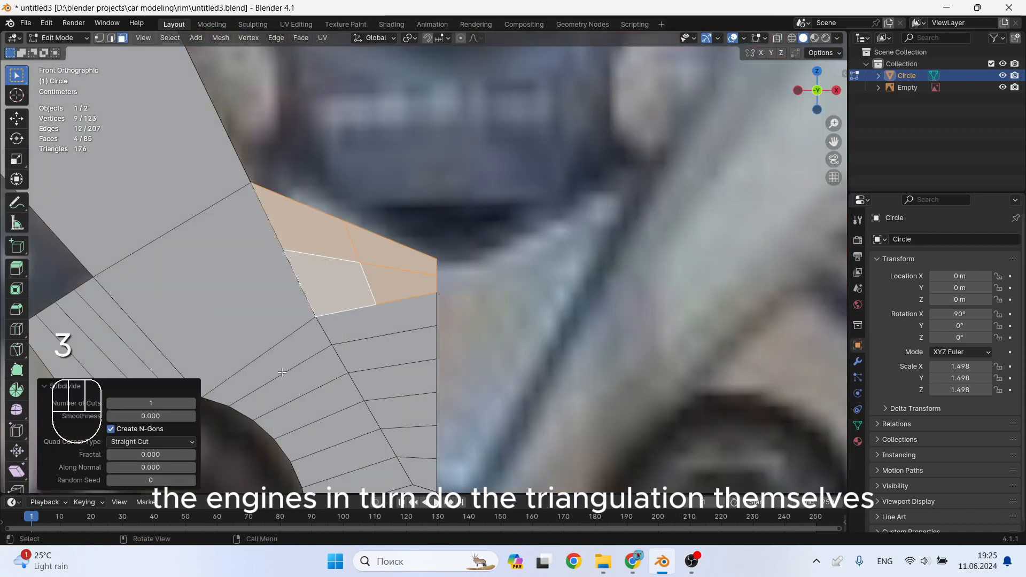
# Move the four inner vertices on the subdivided face's upper two rows down about 0.004 m along Z to curve its edge
pyautogui.press('1')
pyautogui.moveTo(392, 224); pyautogui.dragTo(366, 265)
pyautogui.keyDown('shift'); pyautogui.moveTo(332, 197); pyautogui.dragTo(308, 249); pyautogui.keyUp('shift')
pyautogui.press('g')
pyautogui.press('z')
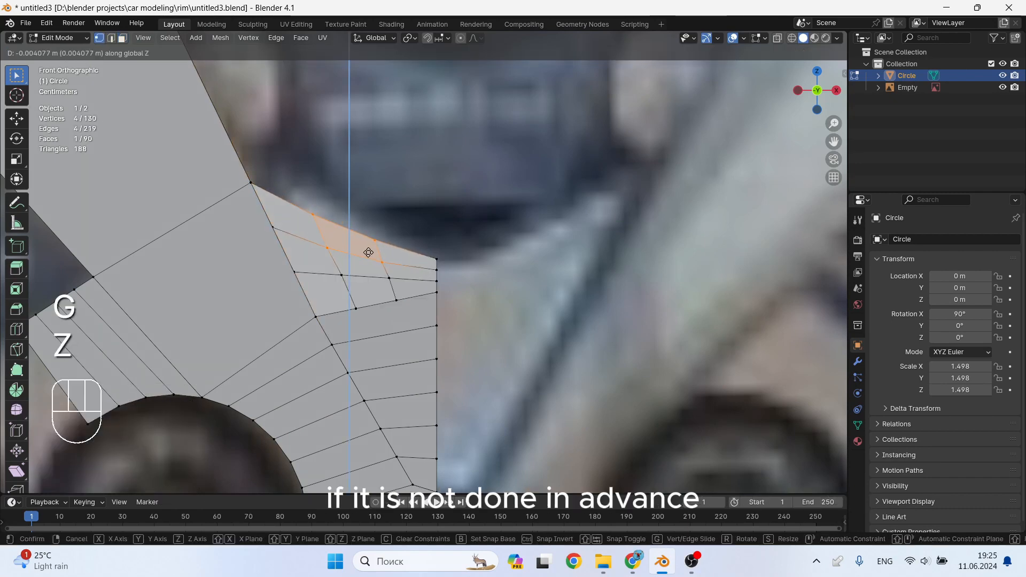
pyautogui.click(369, 252)
pyautogui.press('Tab')
pyautogui.scroll(-6, 378, 253)
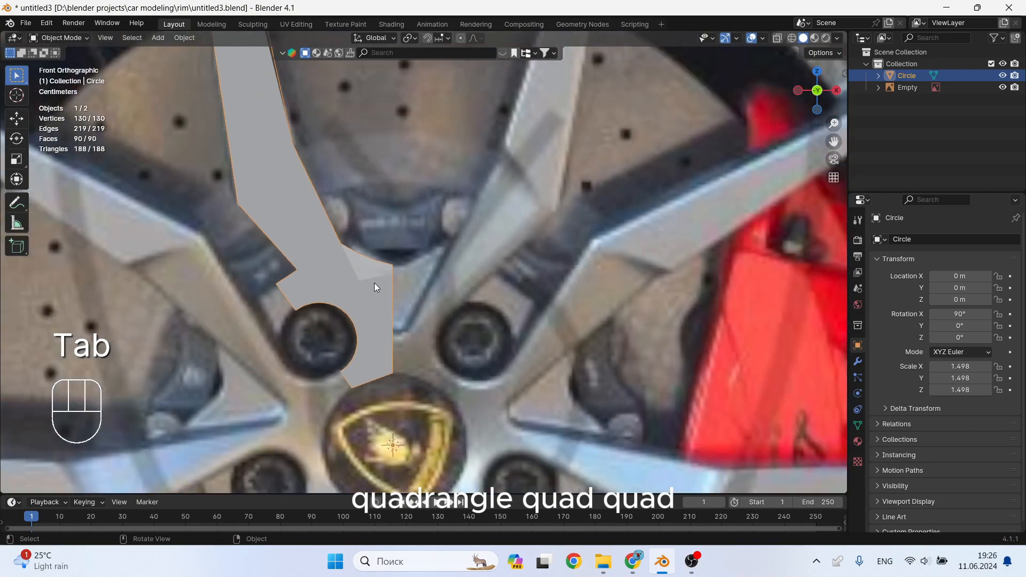
pyautogui.moveTo(374, 283); pyautogui.dragTo(393, 295, button='middle')
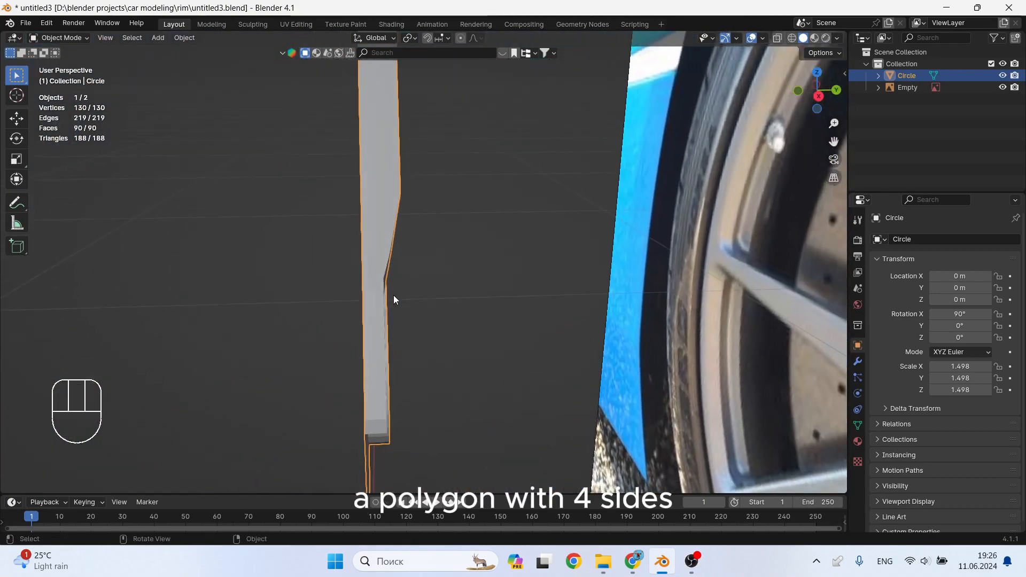
# Select the segment's offset-side vertices through the mesh in side view, from hub to rim band, and flatten them to scale 0 along Y
pyautogui.press('KP_3')
pyautogui.press('1')
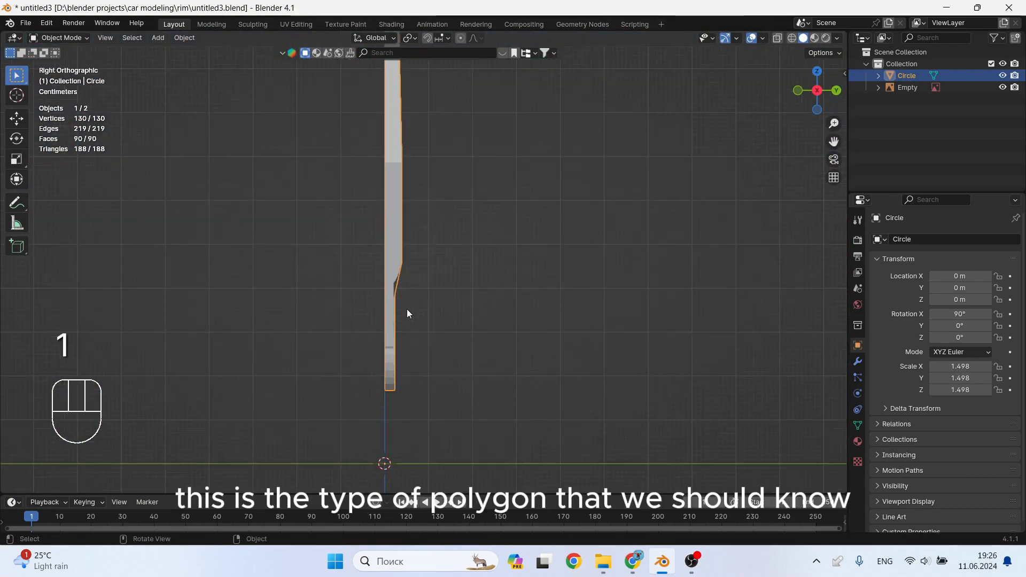
pyautogui.hotkey('alt', 'z')
pyautogui.press('Tab')
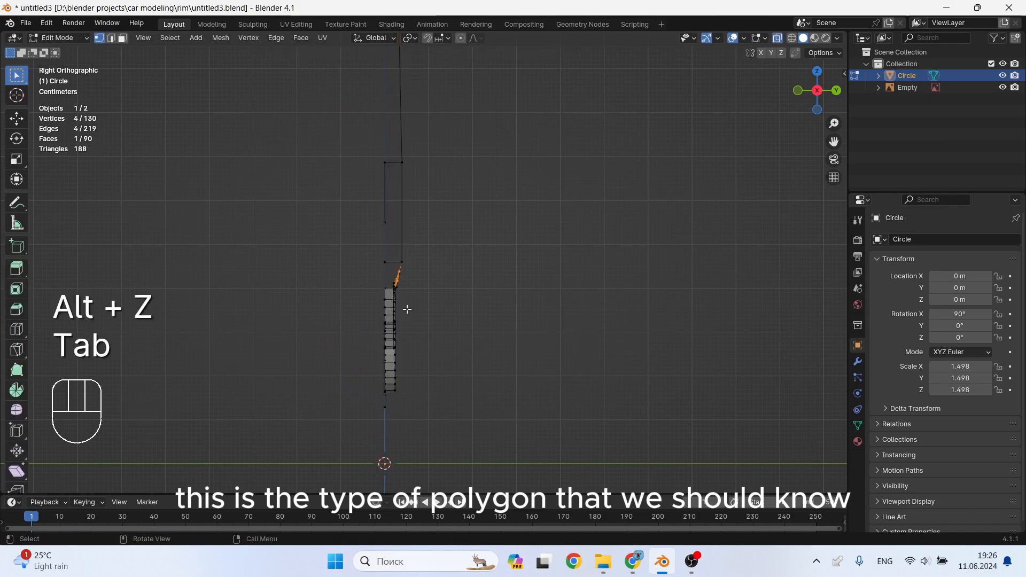
pyautogui.moveTo(426, 255); pyautogui.dragTo(391, 403)
pyautogui.scroll(-2, 418, 157)
pyautogui.keyDown('shift'); pyautogui.moveTo(417, 157); pyautogui.dragTo(420, 270, button='middle'); pyautogui.keyUp('shift')
pyautogui.keyDown('shift'); pyautogui.moveTo(423, 256); pyautogui.dragTo(401, 290); pyautogui.keyUp('shift')
pyautogui.scroll(-2, 421, 107)
pyautogui.keyDown('shift'); pyautogui.moveTo(420, 106); pyautogui.dragTo(422, 169, button='middle'); pyautogui.keyUp('shift')
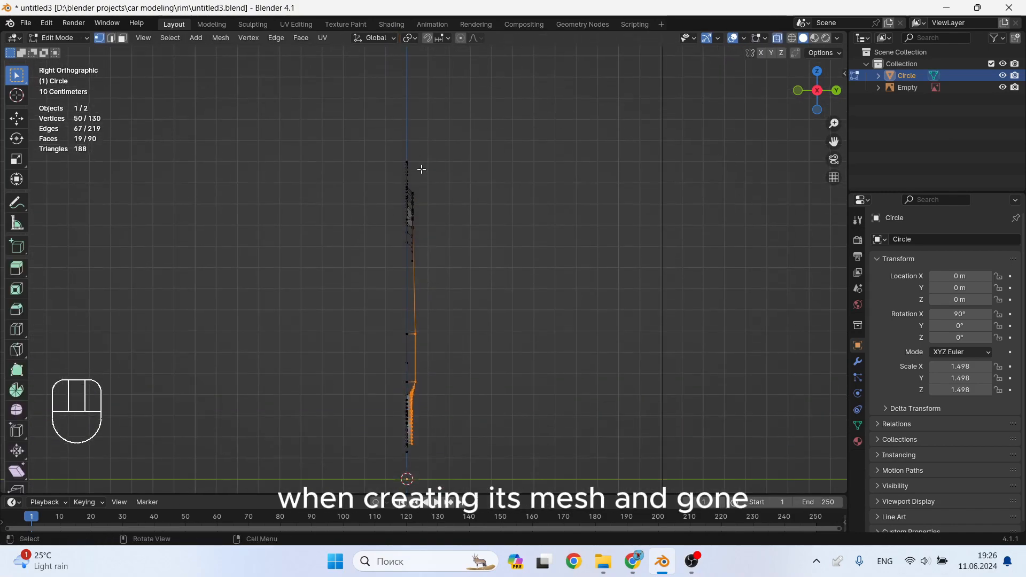
pyautogui.keyDown('shift'); pyautogui.moveTo(411, 276); pyautogui.dragTo(410, 277); pyautogui.keyUp('shift')
pyautogui.scroll(2, 424, 278)
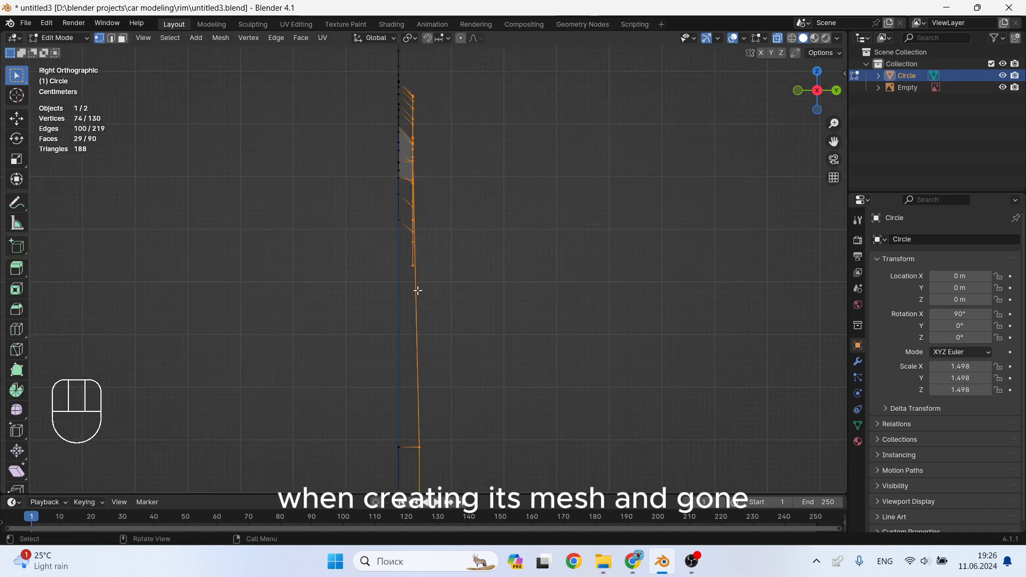
pyautogui.press('s')
pyautogui.press('y')
pyautogui.press('KP_0')
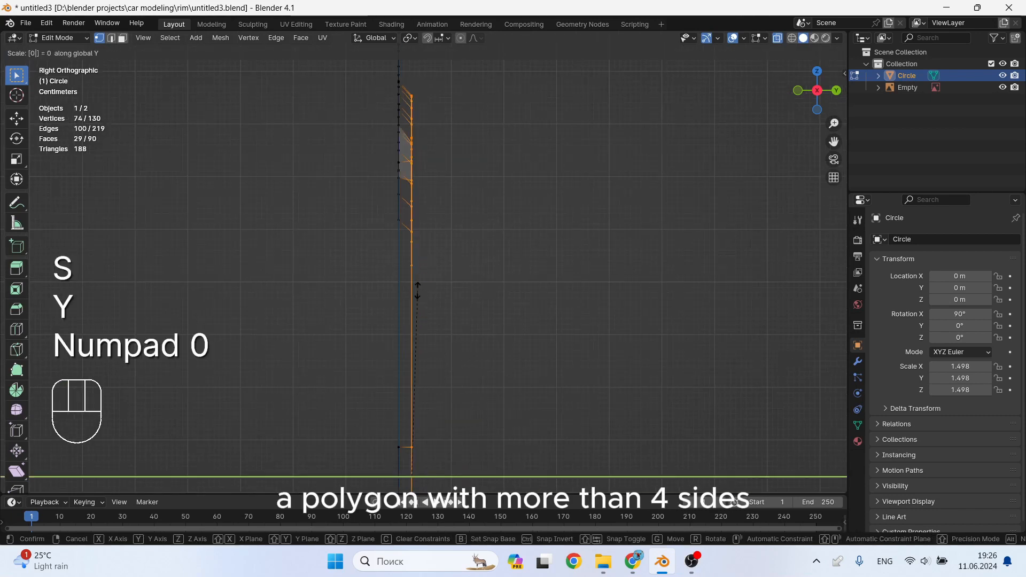
pyautogui.press('KP_Enter')
# Move the flattened vertices 0.028403 m along Y to increase the segment's depth
pyautogui.press('g')
pyautogui.press('y')
pyautogui.click(430, 304)
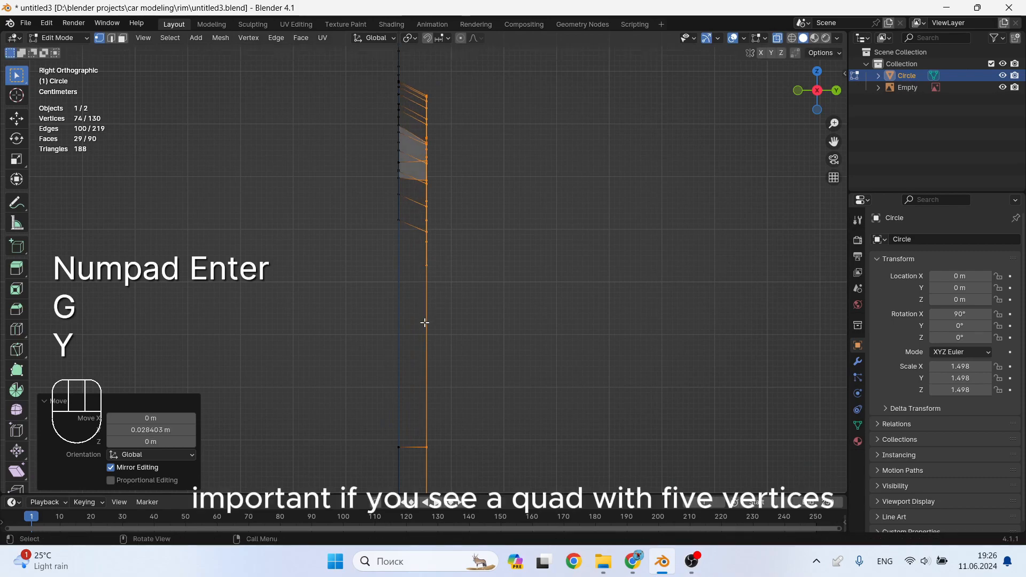
pyautogui.press('Tab')
pyautogui.moveTo(436, 327); pyautogui.dragTo(578, 248, button='middle')
pyautogui.hotkey('alt', 'z')
pyautogui.scroll(-3, 486, 349)
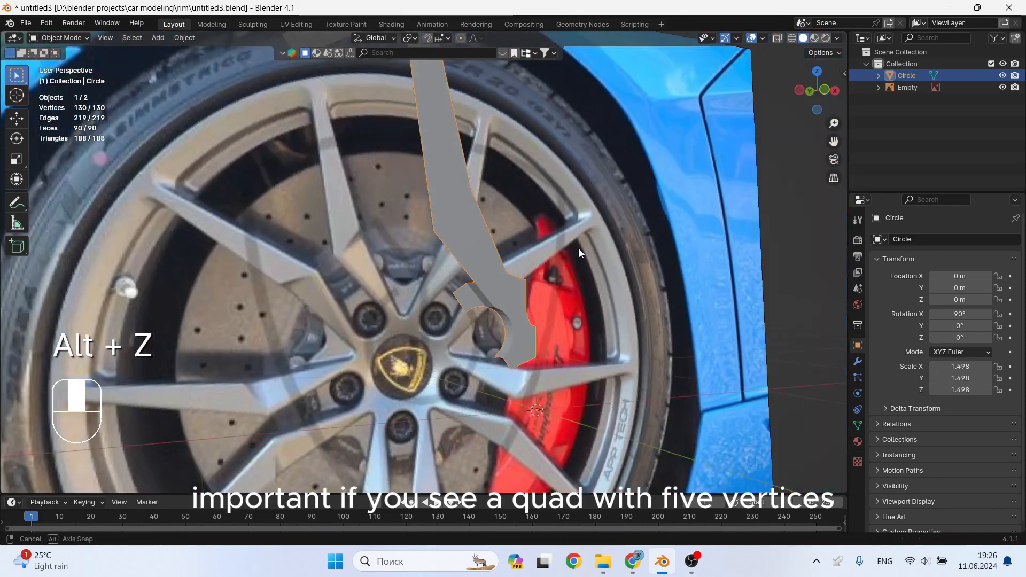
# Save the file and apply a level 1 subdivision set to the wheel segment
pyautogui.scroll(2, 543, 267)
pyautogui.hotkey('ctrl', 's')
pyautogui.scroll(2, 519, 278)
pyautogui.hotkey('ctrl', '1')
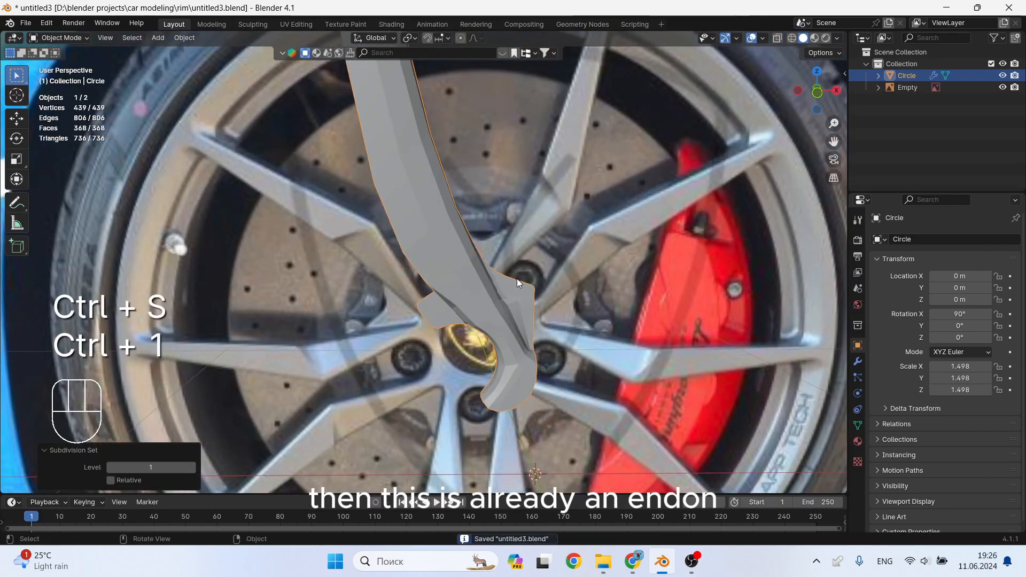
pyautogui.moveTo(518, 278); pyautogui.dragTo(417, 213, button='middle')
pyautogui.scroll(-2, 430, 163)
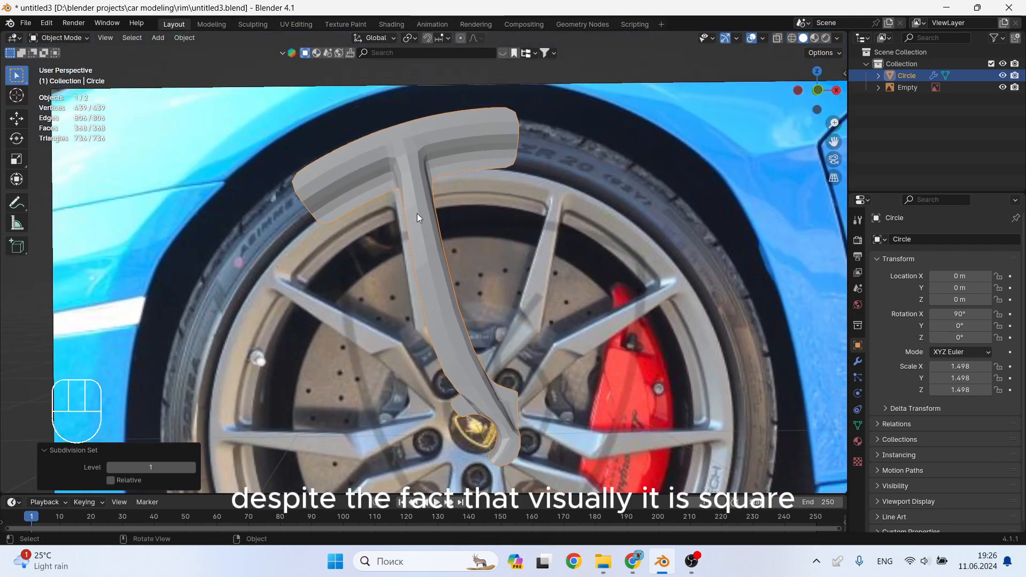
# Add four evenly spaced loop cuts across the long section of the spoke above its bend
pyautogui.scroll(1, 446, 299)
pyautogui.press('Tab')
pyautogui.scroll(1, 454, 304)
pyautogui.keyDown('shift'); pyautogui.moveTo(457, 305); pyautogui.dragTo(465, 322, button='middle'); pyautogui.keyUp('shift')
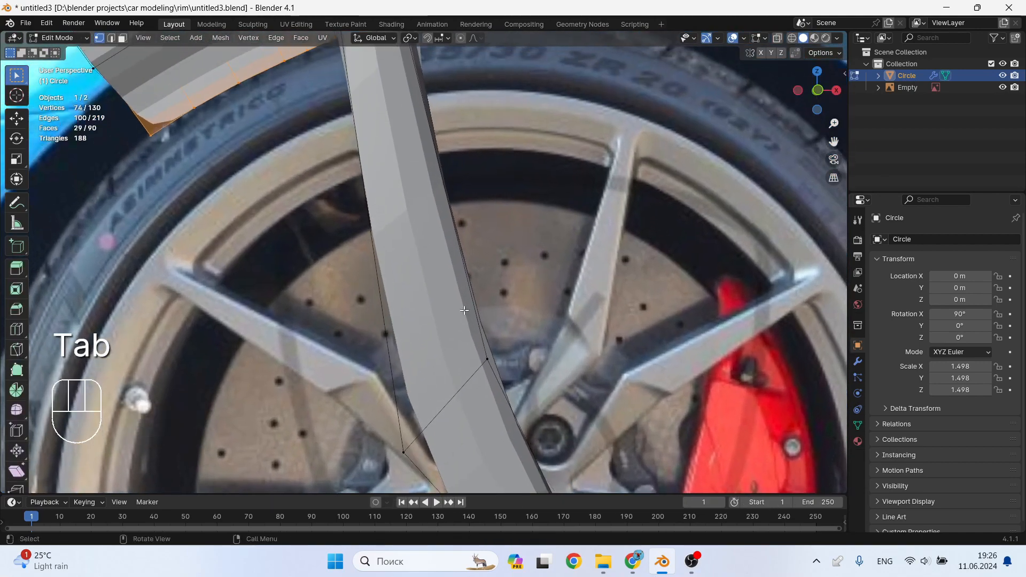
pyautogui.hotkey('ctrl', 'r')
pyautogui.scroll(2, 371, 226)
pyautogui.click(372, 227)
pyautogui.rightClick(373, 226)
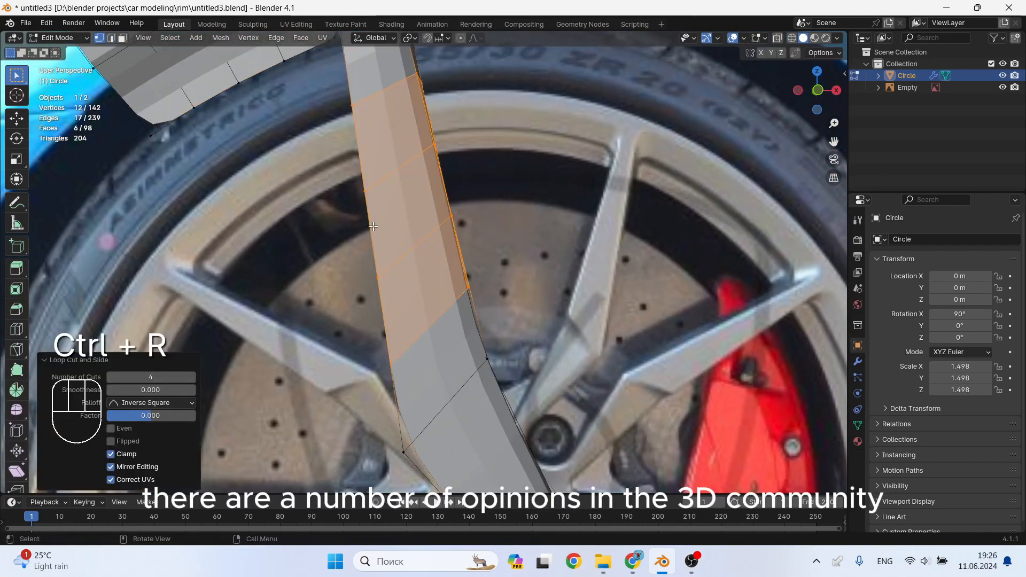
# Add one centred loop cut across the spoke's upper end, just below the rim band
pyautogui.scroll(-3, 377, 214)
pyautogui.keyDown('shift'); pyautogui.moveTo(401, 176); pyautogui.dragTo(442, 235, button='middle'); pyautogui.keyUp('shift')
pyautogui.scroll(2, 442, 235)
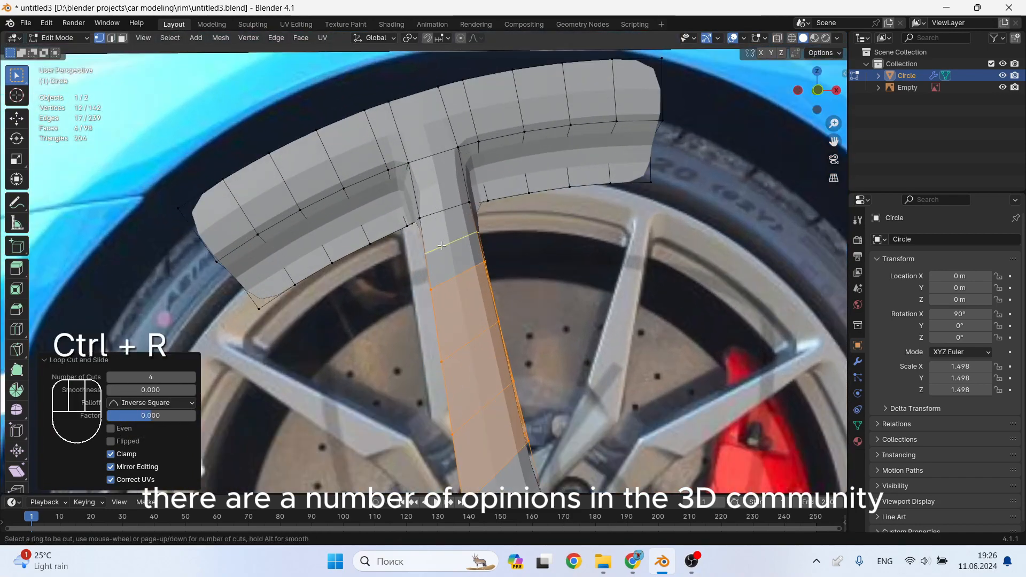
pyautogui.click(442, 246)
pyautogui.rightClick(436, 241)
# Add four loop cuts along the rim band's outer strip: one centred, two evenly spaced outside it, and one near the groove at factor -0.644
pyautogui.hotkey('ctrl', 'r')
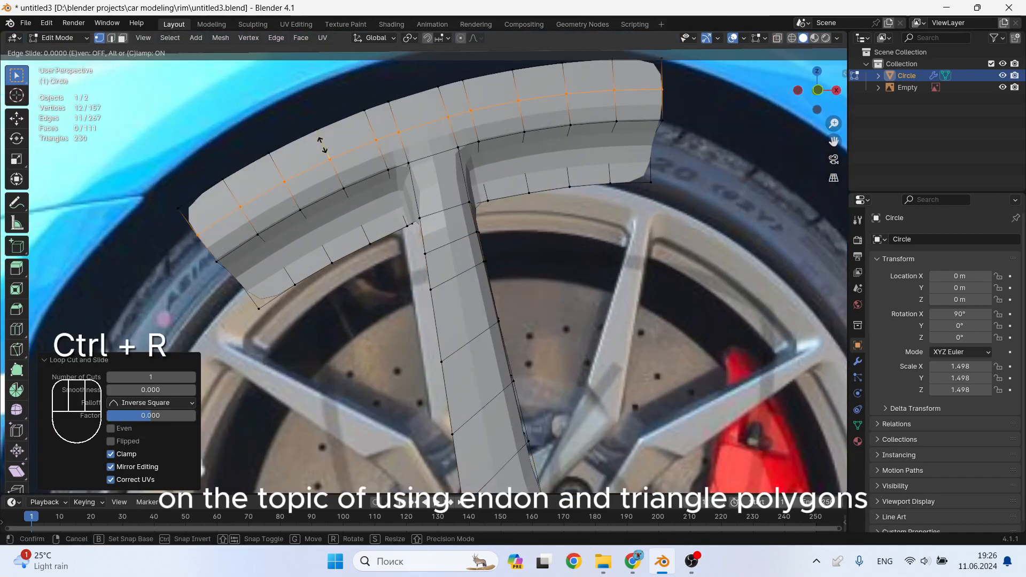
pyautogui.click(307, 122)
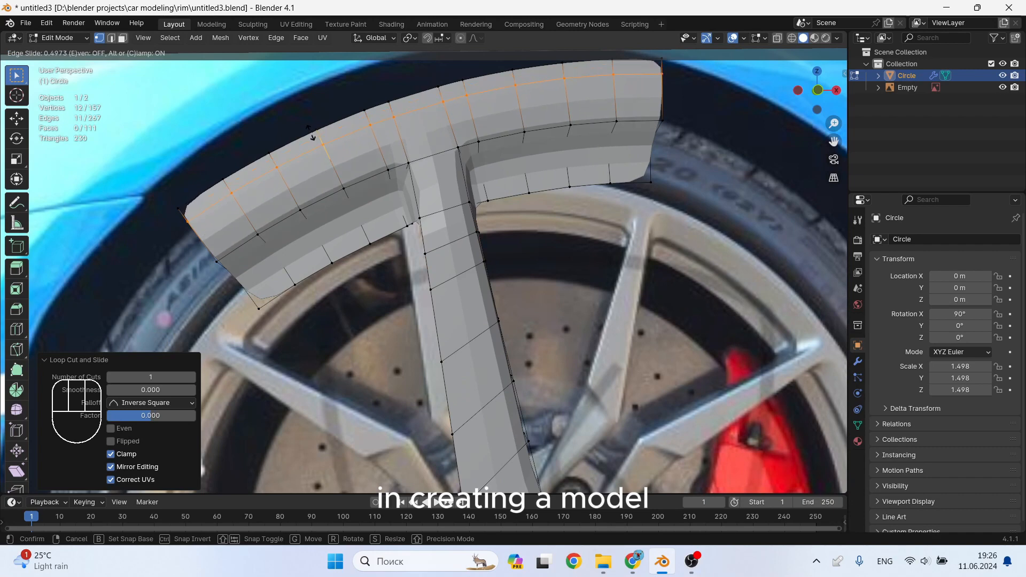
pyautogui.rightClick(313, 135)
pyautogui.hotkey('ctrl', 'r')
pyautogui.scroll(1, 325, 142)
pyautogui.click(325, 141)
pyautogui.rightClick(325, 141)
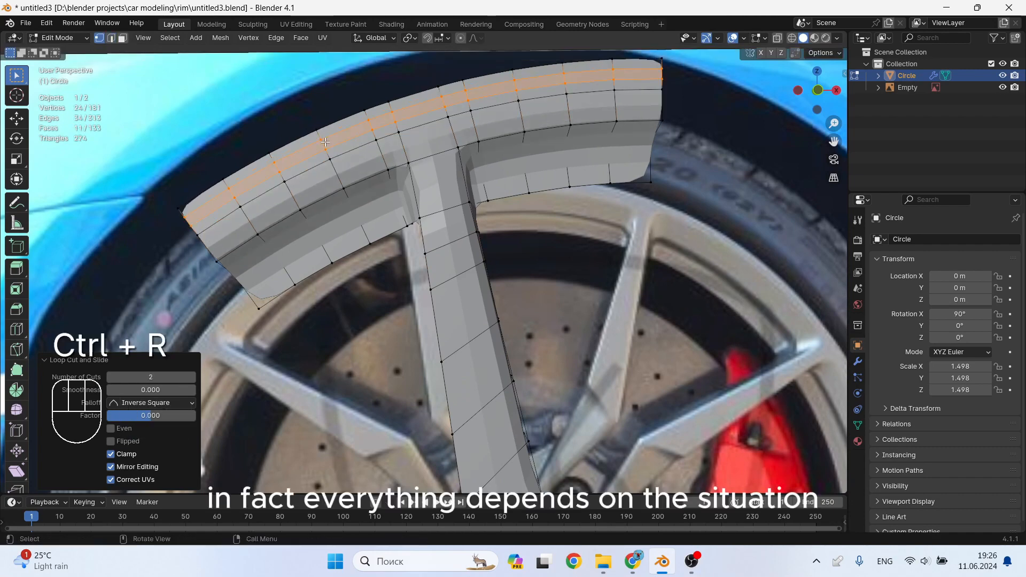
pyautogui.click(388, 162)
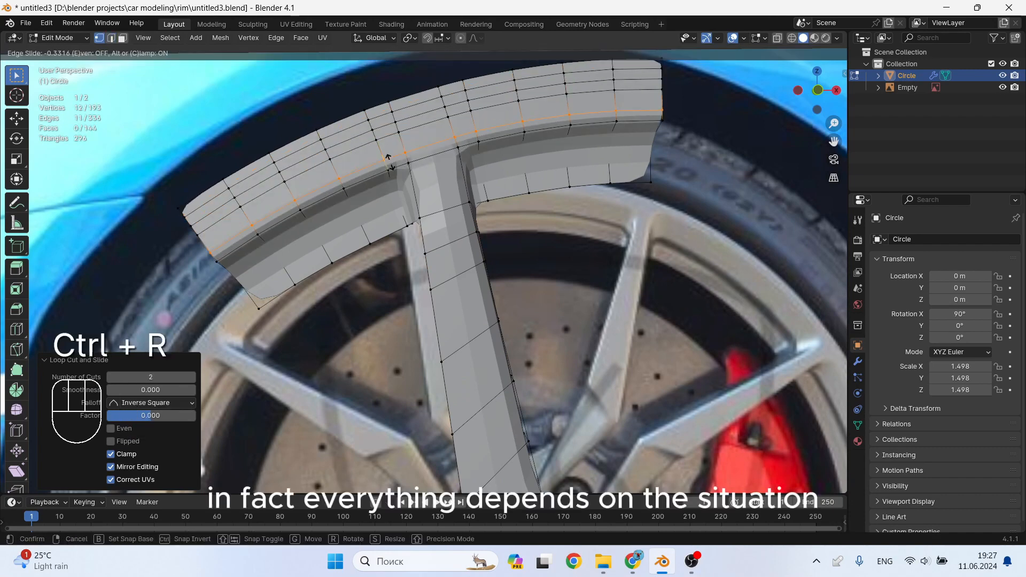
pyautogui.click(389, 163)
# Add three loop cuts along the rim band's inner strip: one centred and one halfway on either side of it
pyautogui.hotkey('ctrl', 'r')
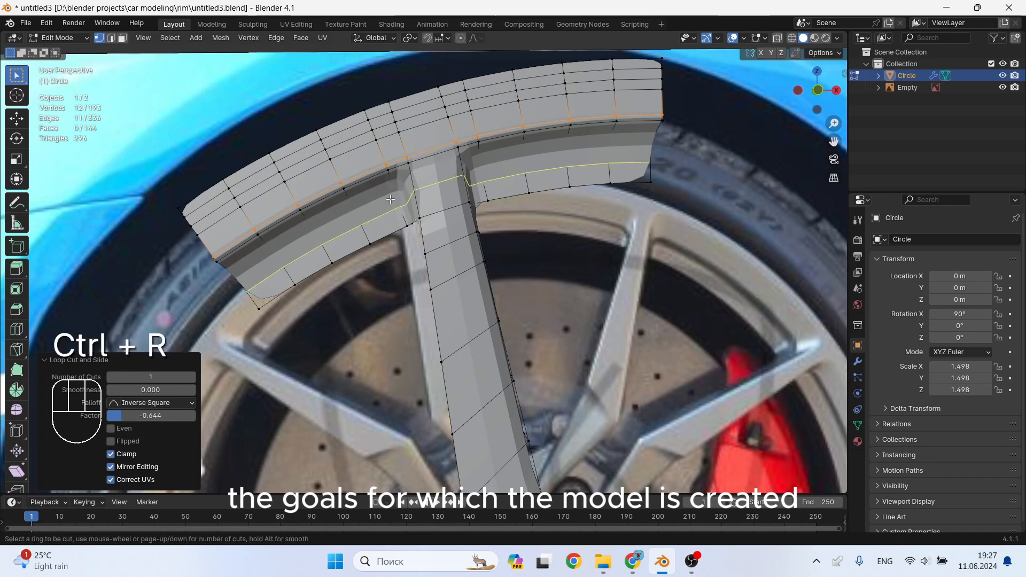
pyautogui.click(391, 194)
pyautogui.rightClick(394, 204)
pyautogui.hotkey('ctrl', 'r')
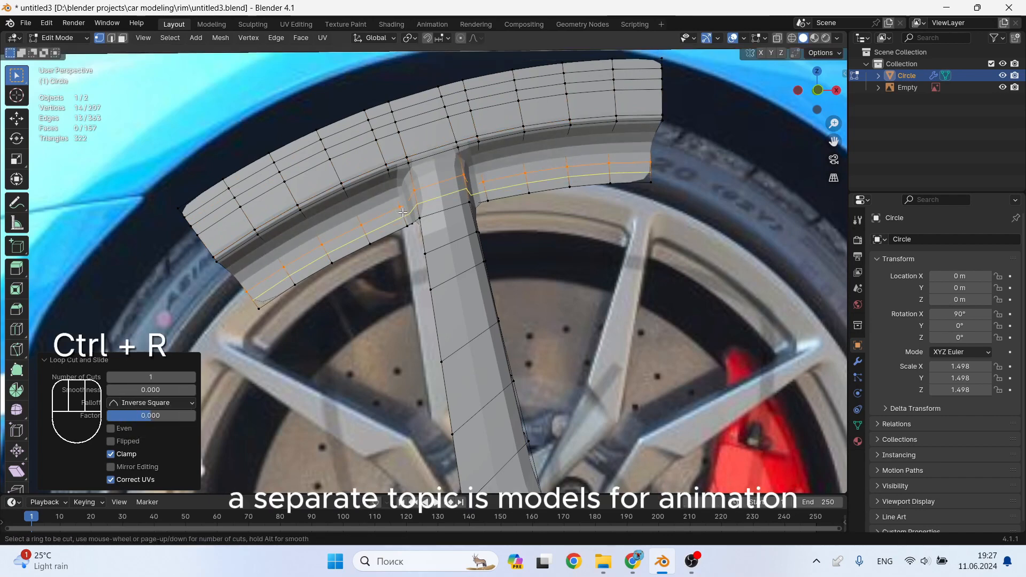
pyautogui.click(402, 213)
pyautogui.rightClick(403, 213)
pyautogui.hotkey('ctrl', 'r')
pyautogui.click(394, 197)
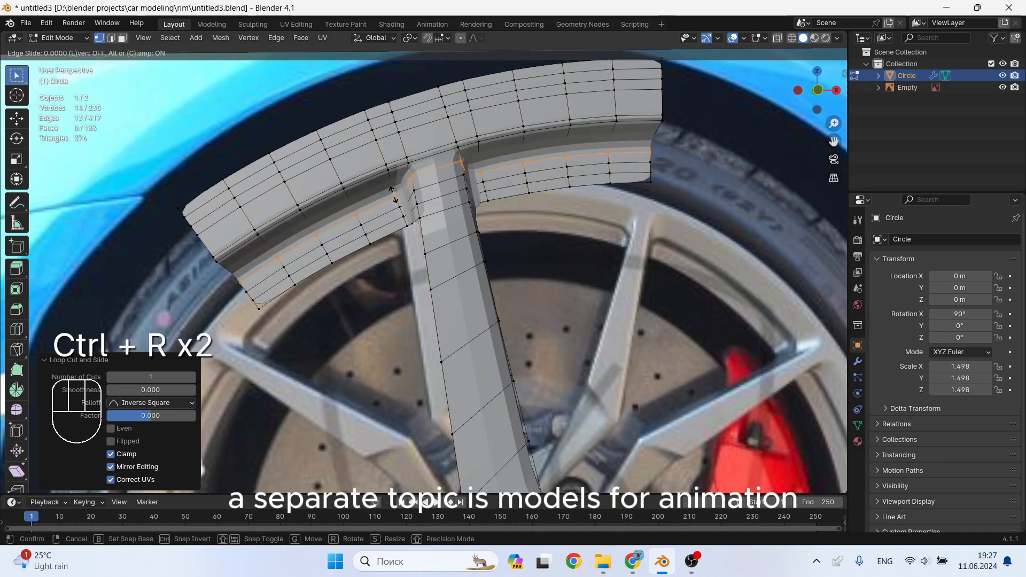
pyautogui.rightClick(394, 197)
# Add two loop cuts along the longer groove wall beside the spoke, one near its inner edge and one at factor -0.267
pyautogui.scroll(2, 334, 225)
pyautogui.hotkey('ctrl', 'r')
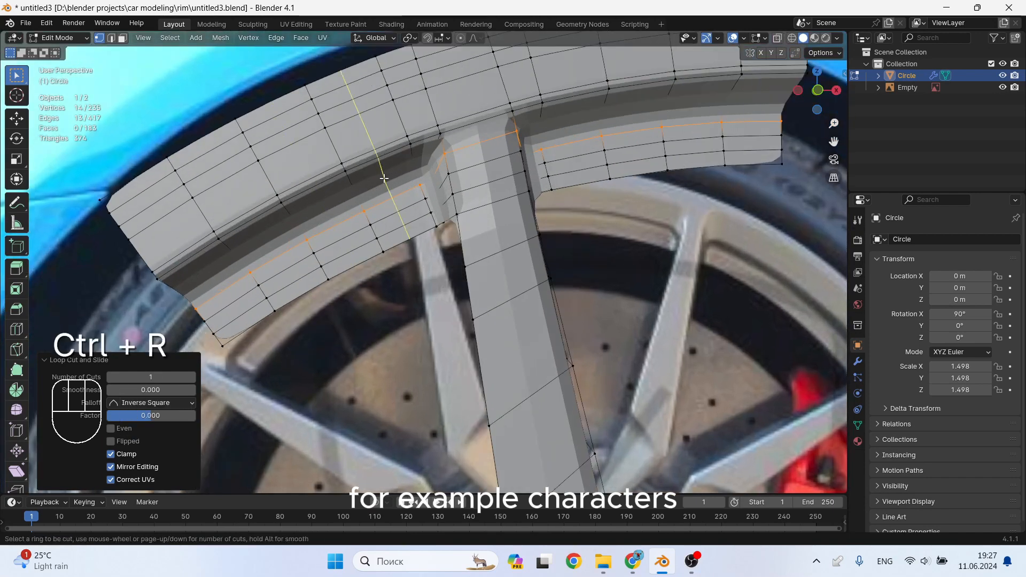
pyautogui.click(358, 189)
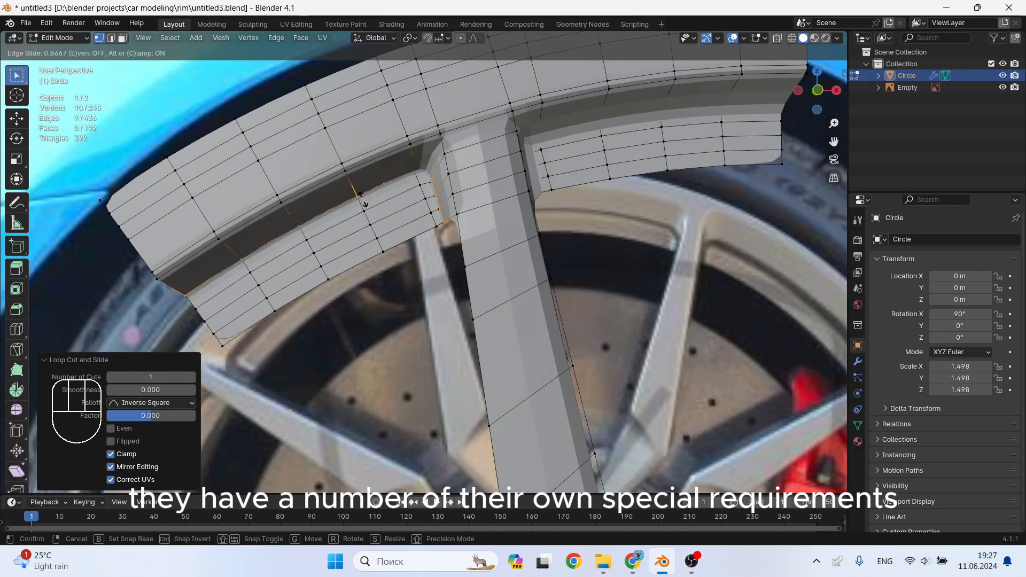
pyautogui.click(358, 189)
pyautogui.hotkey('ctrl', 'r')
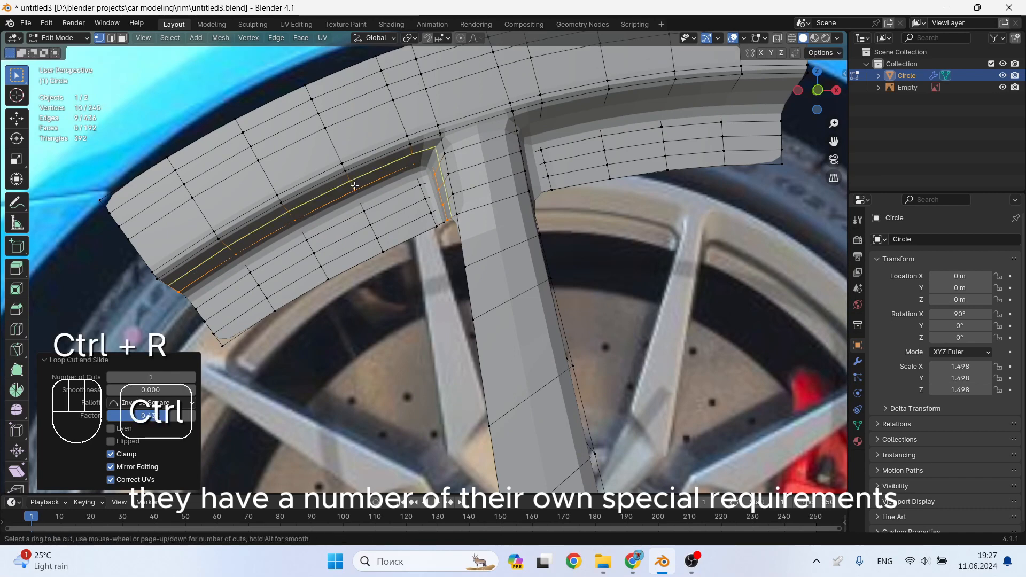
pyautogui.click(350, 182)
pyautogui.click(351, 180)
# Add two loop cuts along the opposite groove wall and the spoke's side, the first at factor -0.617 and the second centred
pyautogui.hotkey('ctrl', 'r')
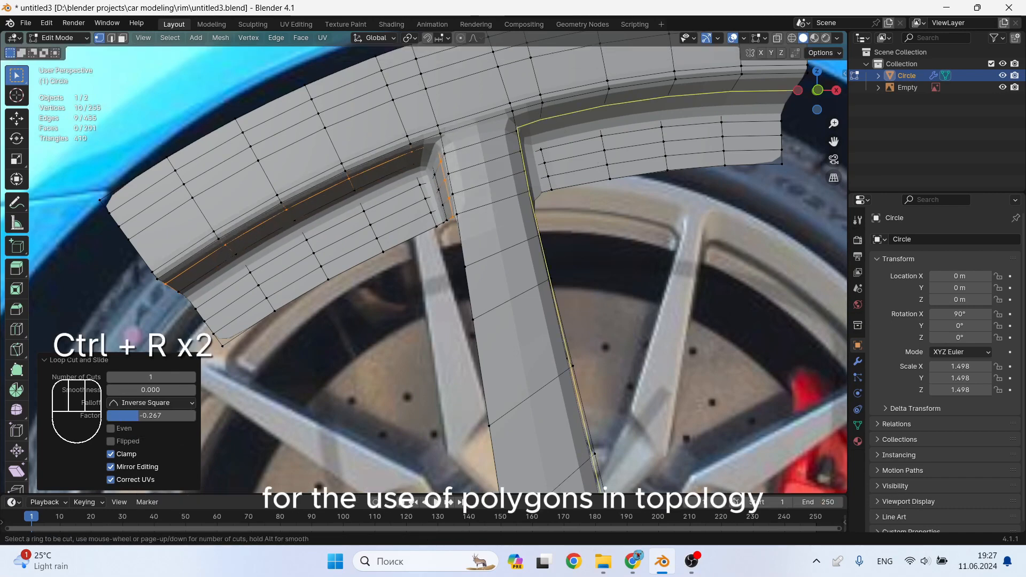
pyautogui.click(545, 136)
pyautogui.click(545, 133)
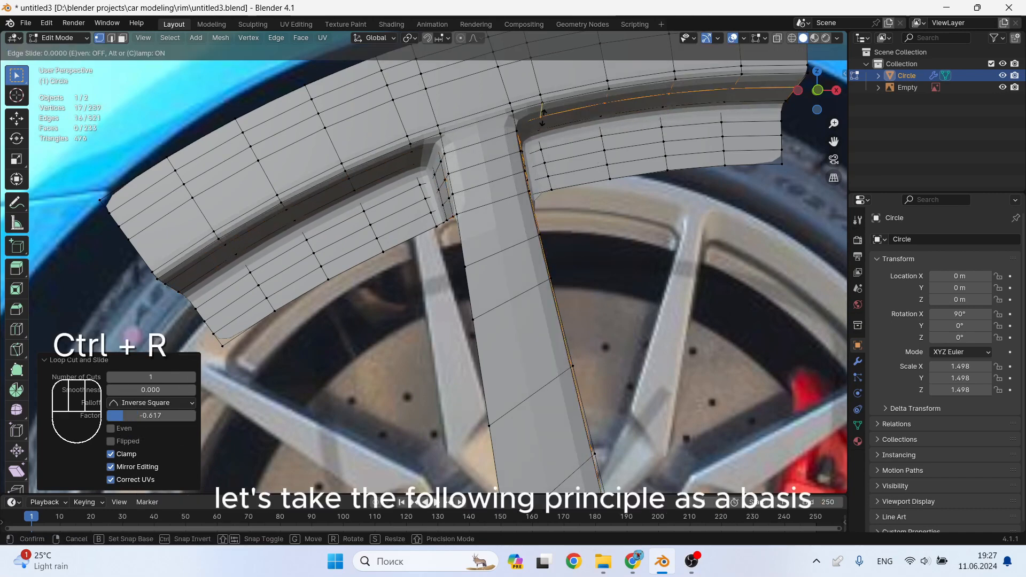
# Apply smooth shading to the wheel segment
pyautogui.press('Tab')
pyautogui.moveTo(550, 258)
pyautogui.keyDown('shift'); pyautogui.mouseDown(button='middle')
pyautogui.moveTo(537, 275)
pyautogui.moveTo(466, 219)
pyautogui.moveTo(424, 133)
pyautogui.moveTo(432, 187)
pyautogui.moveTo(522, 348)
pyautogui.moveTo(507, 365)
pyautogui.moveTo(458, 342)
pyautogui.moveTo(416, 344)
pyautogui.mouseUp(button='middle'); pyautogui.keyUp('shift')
pyautogui.rightClick(466, 219)
pyautogui.click(466, 219)
pyautogui.press('Tab')
pyautogui.press('Tab')
pyautogui.scroll(-3, 522, 348)
# Add two evenly spaced loop cuts across the spoke's lower section, between its bend and the bolt hole area
pyautogui.press('Tab')
pyautogui.hotkey('ctrl', 'r')
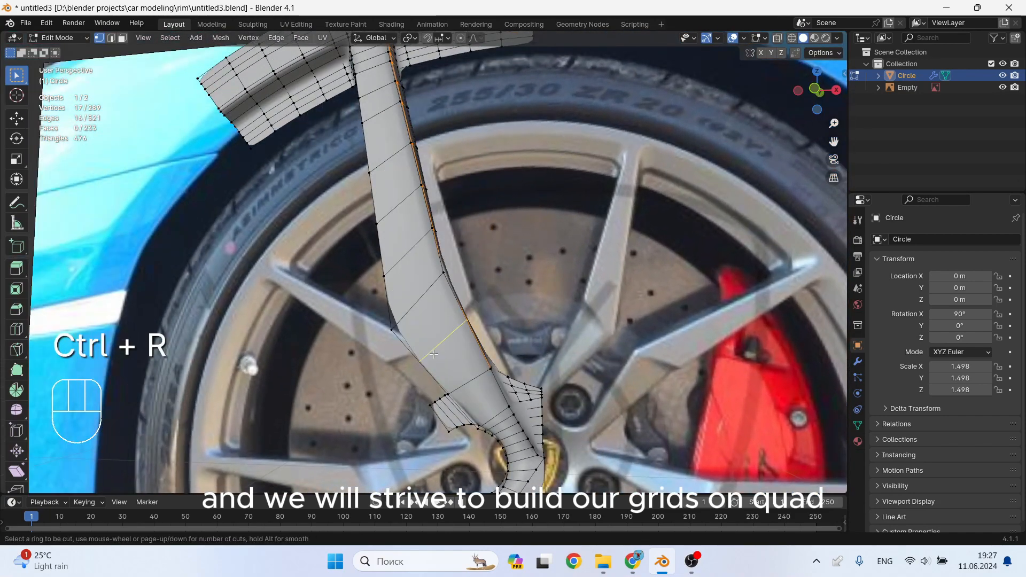
pyautogui.scroll(1, 419, 317)
pyautogui.click(419, 317)
pyautogui.click(419, 318)
pyautogui.scroll(2, 419, 317)
# Add a loop cut just below the spoke's bend at factor 0.751 and bevel it 0.00242 m wide with one segment
pyautogui.click(393, 339)
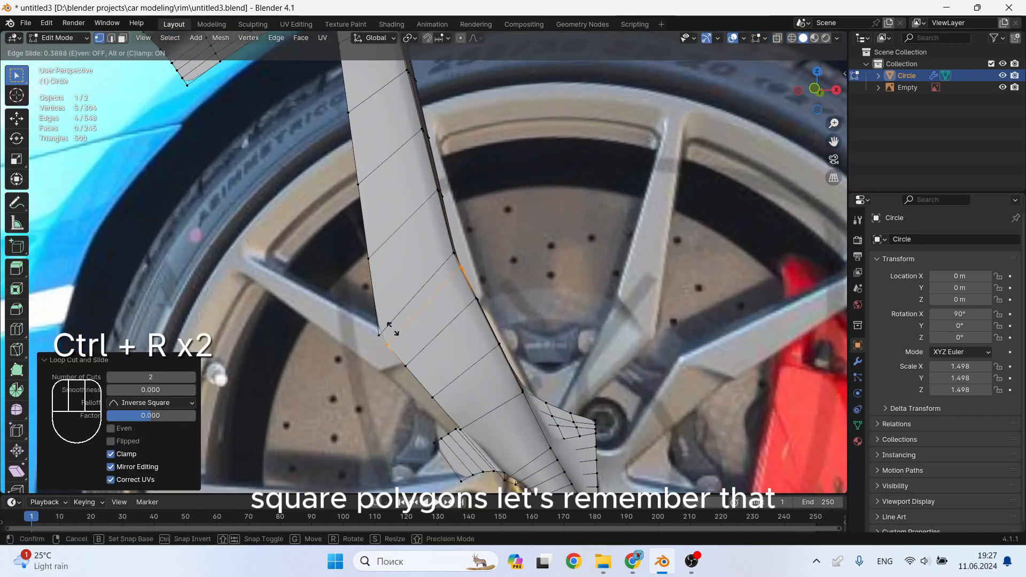
pyautogui.click(395, 318)
pyautogui.scroll(2, 446, 299)
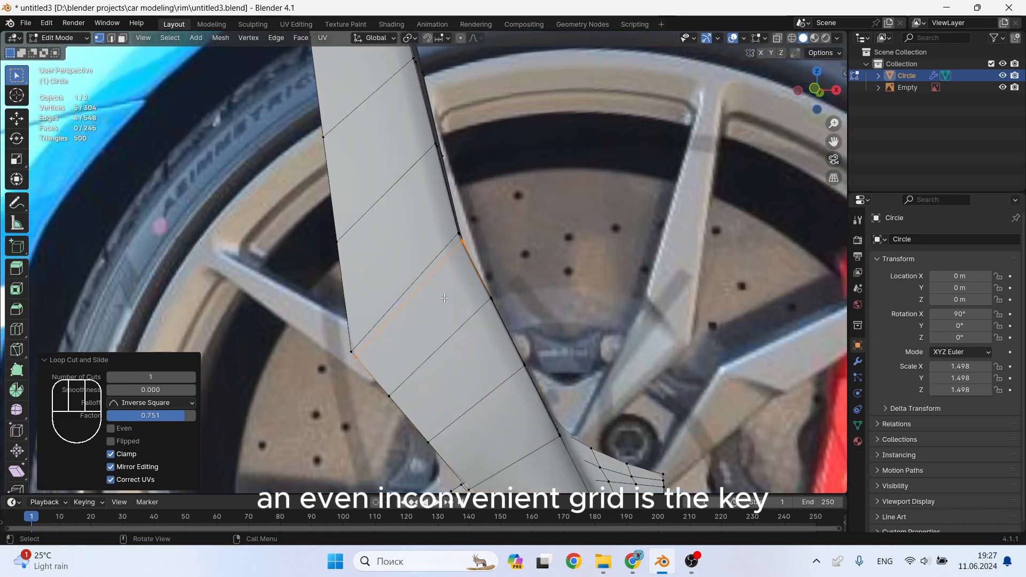
pyautogui.hotkey('ctrl', 'b')
pyautogui.click(449, 299)
pyautogui.moveTo(450, 299); pyautogui.dragTo(398, 316, button='middle')
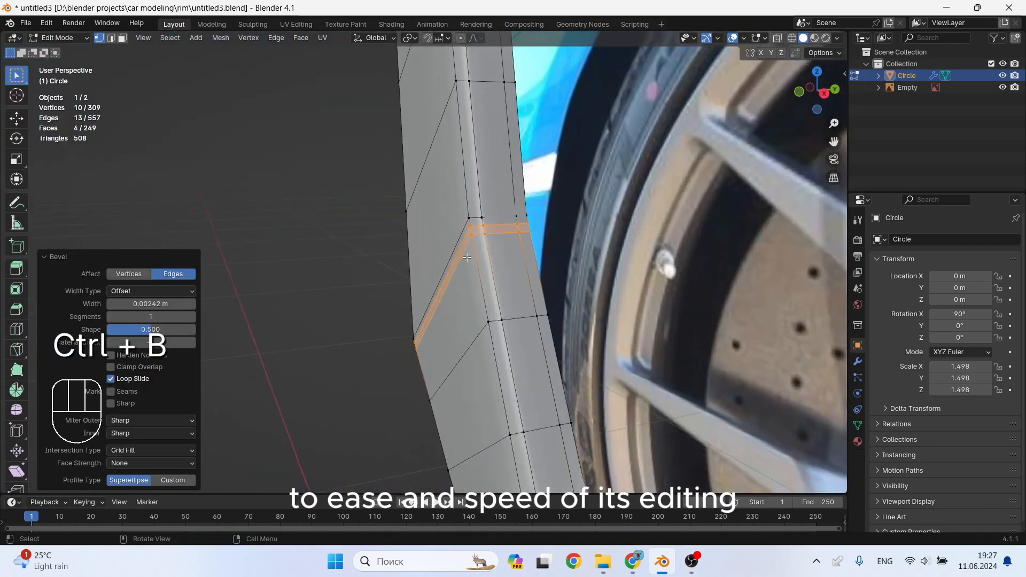
# Move the bevelled loop's four inner vertices about 0.0186 m along Y and the edge below them about 0.0098 m along Y
pyautogui.scroll(2, 491, 230)
pyautogui.moveTo(494, 210); pyautogui.dragTo(460, 234)
pyautogui.press('g')
pyautogui.press('y')
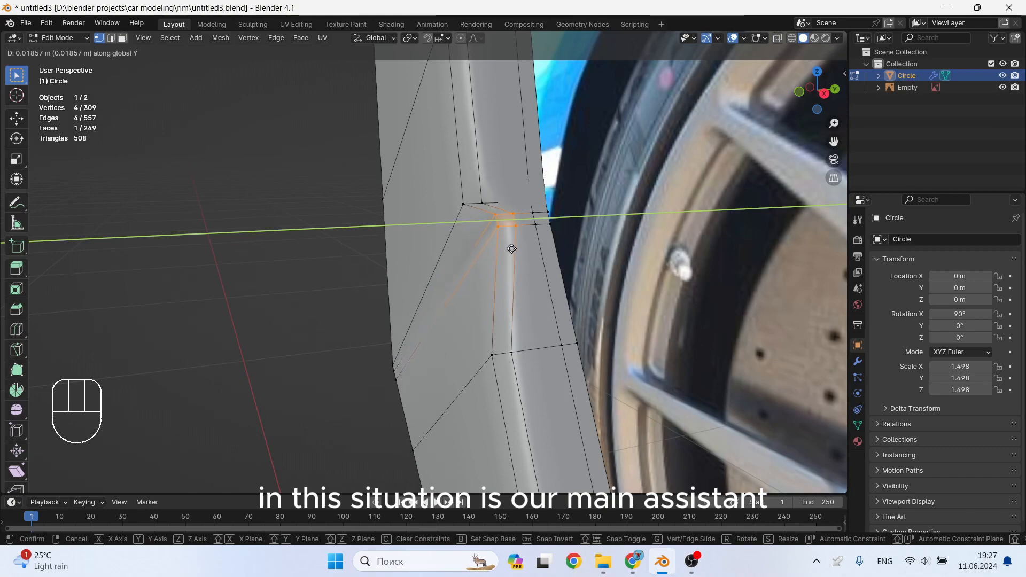
pyautogui.click(511, 249)
pyautogui.moveTo(524, 334); pyautogui.dragTo(474, 377)
pyautogui.press('g')
pyautogui.press('y')
pyautogui.click(492, 379)
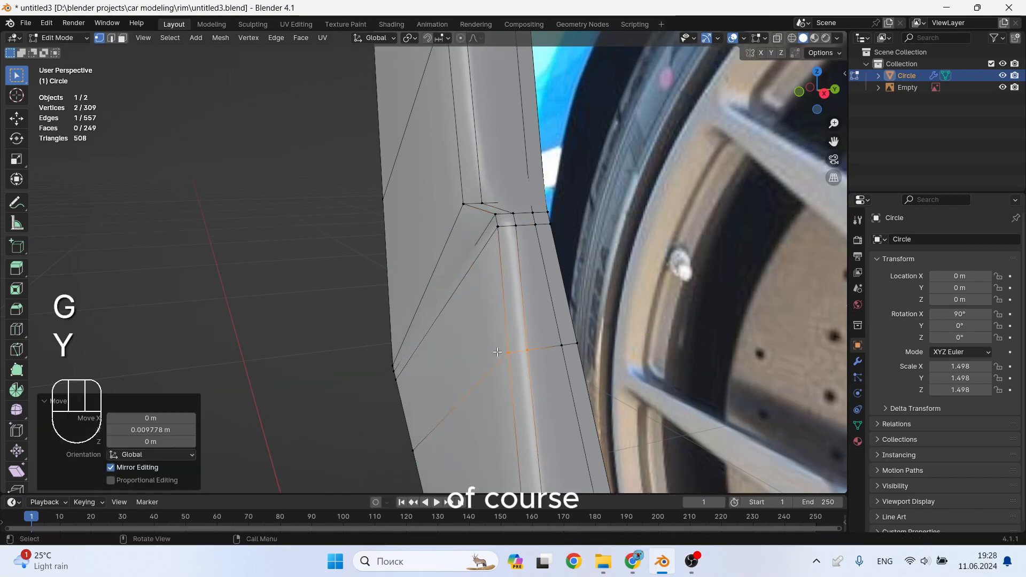
# Scale the four inner vertices at the spoke's bend to about 0.81 along Y and shift them slightly along Y
pyautogui.press('Tab')
pyautogui.moveTo(497, 353); pyautogui.dragTo(367, 375, button='middle')
pyautogui.press('Tab')
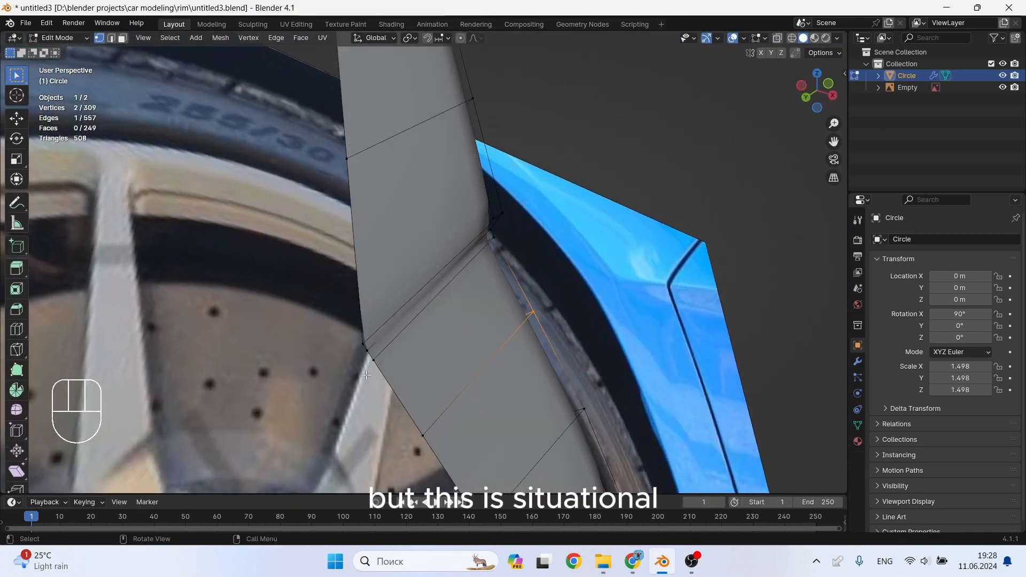
pyautogui.press('KP_1')
pyautogui.press('Tab')
pyautogui.moveTo(436, 373); pyautogui.dragTo(522, 297, button='middle')
pyautogui.press('Tab')
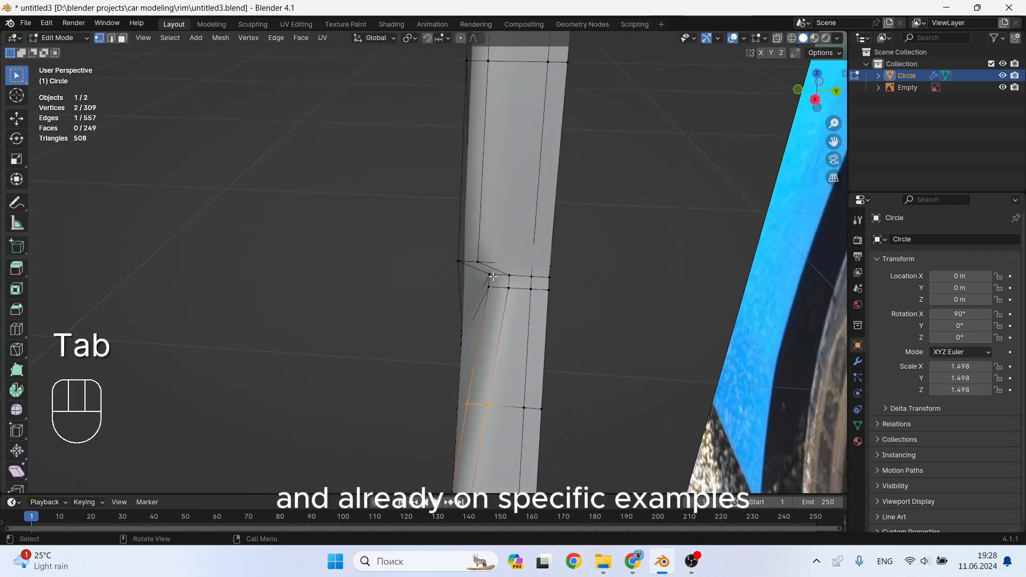
pyautogui.press('s')
pyautogui.press('y')
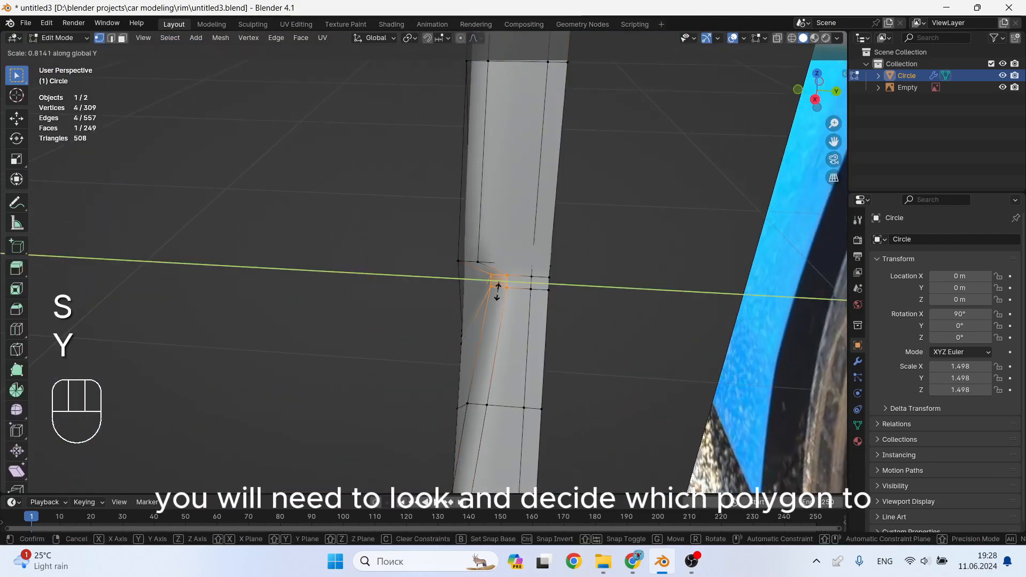
pyautogui.click(499, 290)
pyautogui.press('g')
pyautogui.press('y')
pyautogui.click(500, 293)
# Add two evenly spaced loop cuts running lengthwise down the spoke's front face to the hub
pyautogui.moveTo(439, 338); pyautogui.dragTo(464, 341, button='middle')
pyautogui.press('Tab')
pyautogui.moveTo(464, 341); pyautogui.dragTo(408, 235, button='middle')
pyautogui.press('Tab')
pyautogui.scroll(-4, 529, 310)
pyautogui.scroll(-2, 507, 327)
pyautogui.hotkey('ctrl', 'r')
pyautogui.scroll(1, 506, 370)
pyautogui.click(506, 367)
pyautogui.click(508, 364)
pyautogui.press('Tab')
pyautogui.scroll(-3, 508, 364)
pyautogui.scroll(4, 479, 302)
pyautogui.press('Tab')
# Add two centred loop cuts along the spoke's lower side wall and connect their upper ends to the vertices above
pyautogui.hotkey('ctrl', 'r')
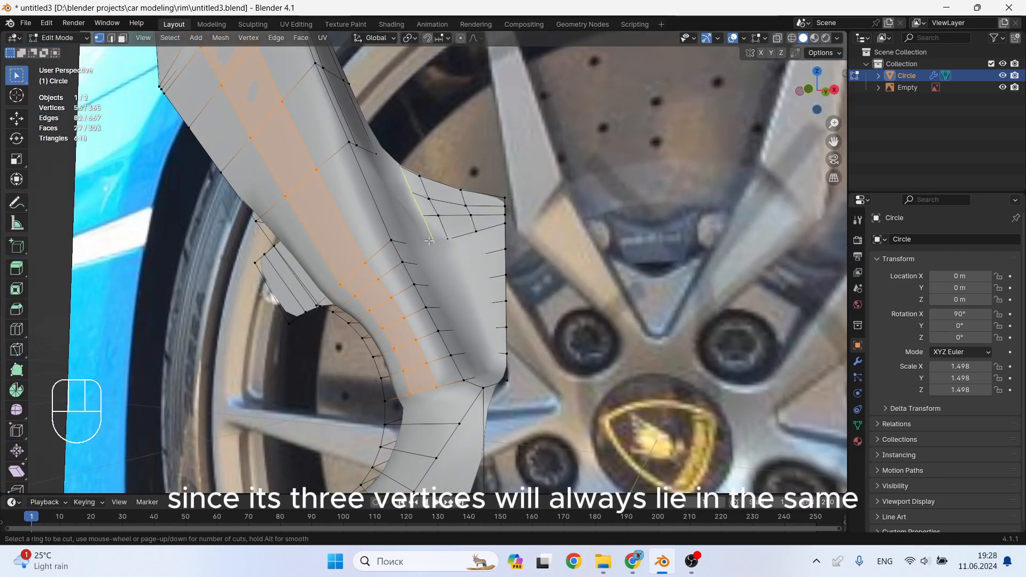
pyautogui.click(409, 245)
pyautogui.rightClick(408, 245)
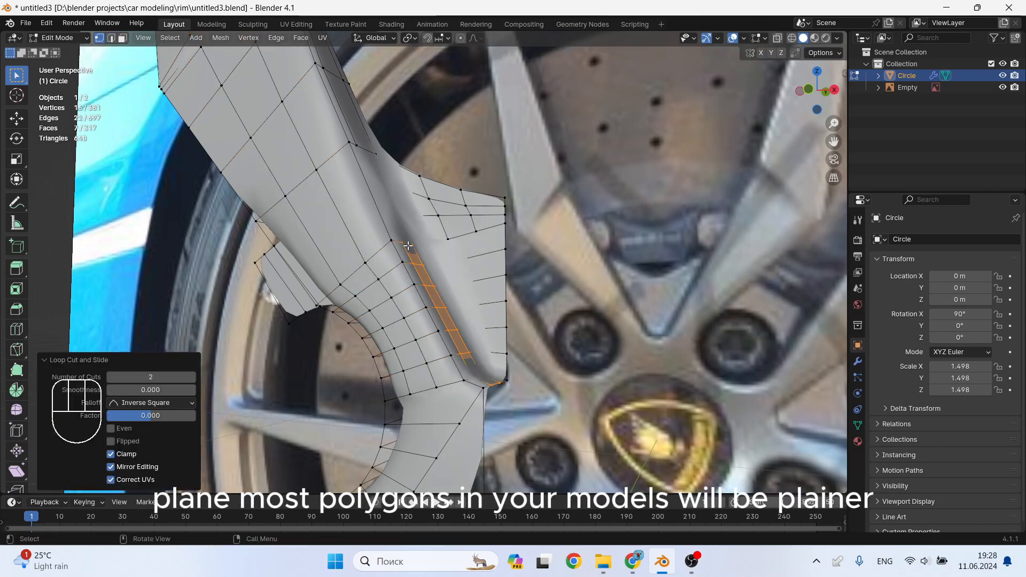
pyautogui.moveTo(409, 245); pyautogui.dragTo(446, 237, button='middle')
pyautogui.click(437, 208)
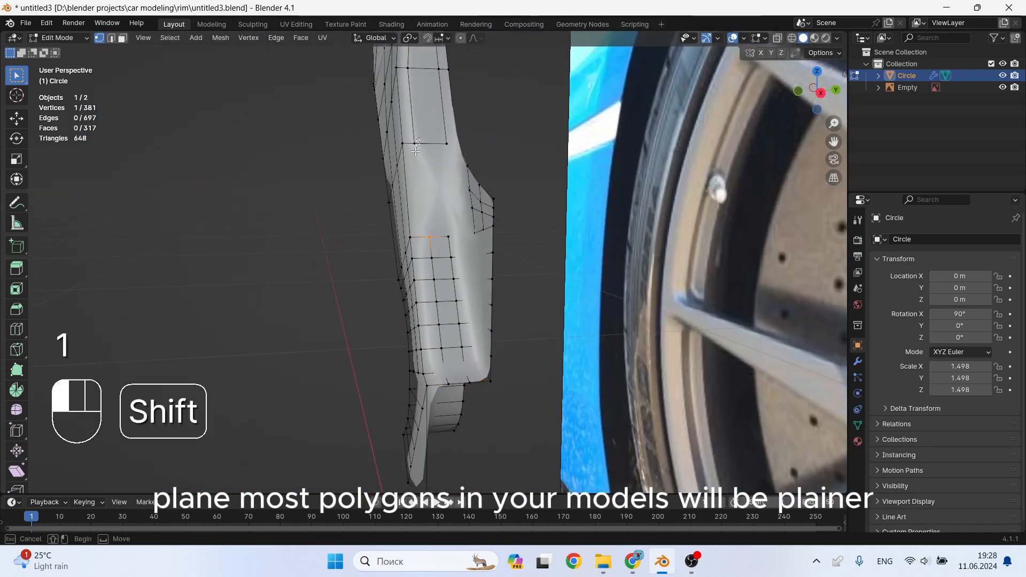
pyautogui.keyDown('shift'); pyautogui.click(416, 151); pyautogui.keyUp('shift')
pyautogui.press('j')
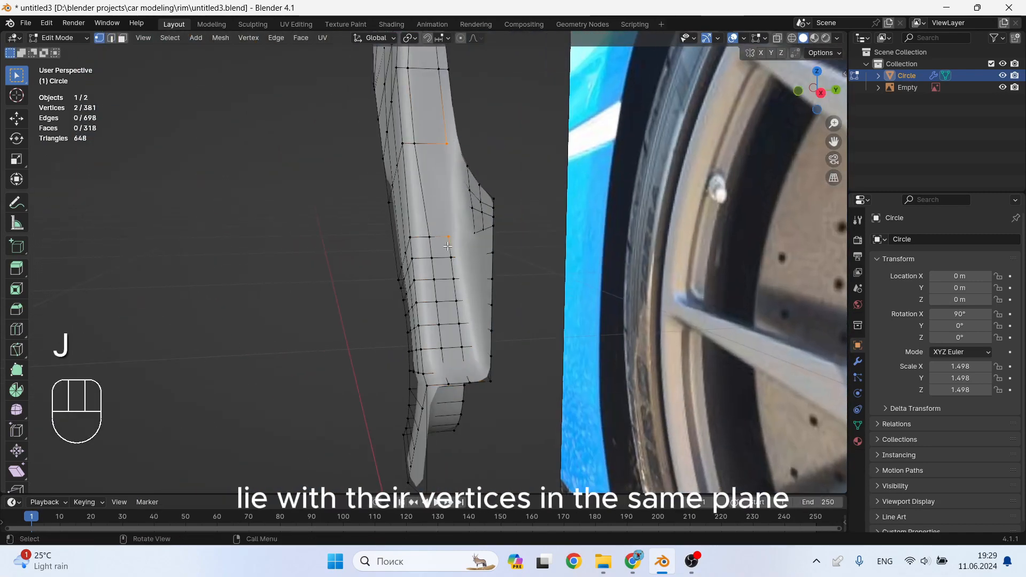
# Connect vertices across the panel between the spoke and the centre line to form a new edge path down to its lower corner
pyautogui.scroll(-2, 455, 250)
pyautogui.scroll(5, 468, 258)
pyautogui.moveTo(454, 250); pyautogui.dragTo(532, 262, button='middle')
pyautogui.hotkey('alt', 'z')
pyautogui.press('1')
pyautogui.click(491, 212)
pyautogui.moveTo(493, 215); pyautogui.dragTo(490, 209, button='middle')
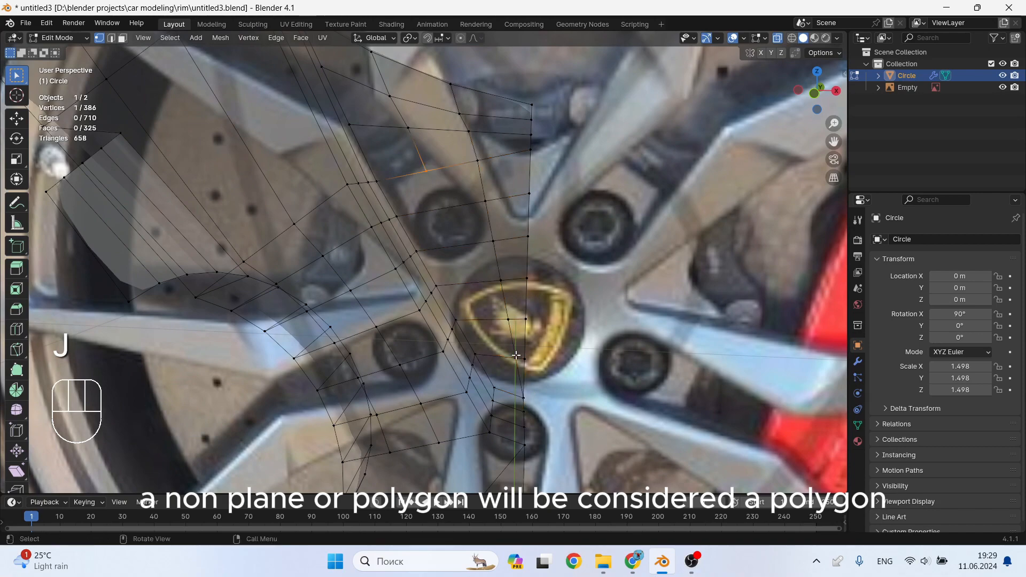
pyautogui.press('j')
pyautogui.scroll(-4, 516, 388)
pyautogui.press('Tab')
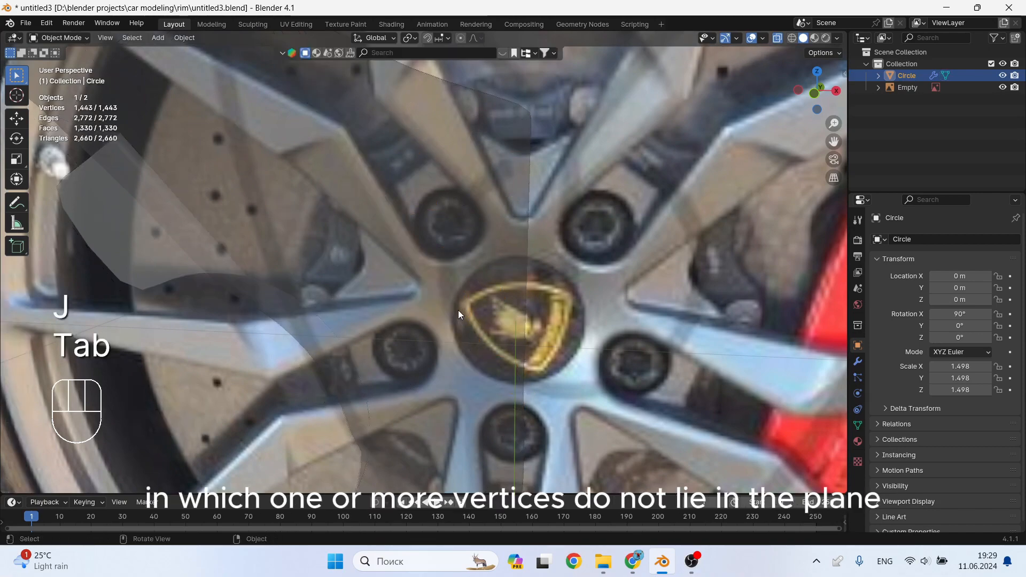
pyautogui.hotkey('alt', 'z')
pyautogui.scroll(5, 457, 310)
pyautogui.moveTo(414, 300); pyautogui.dragTo(442, 303, button='middle')
# Select the hub section's bottom edge between the bolt hole and the centre line in front view
pyautogui.press('KP_1')
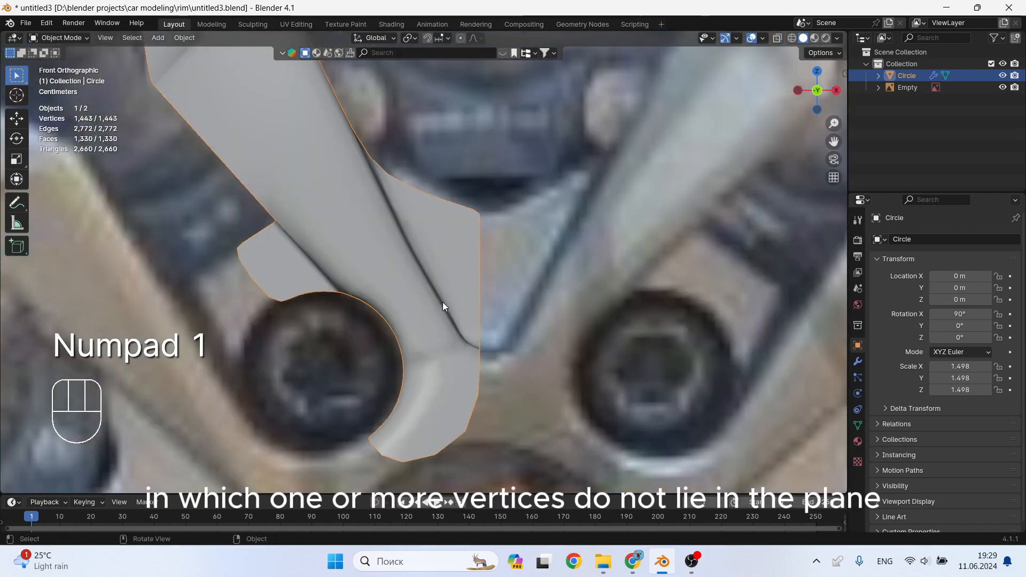
pyautogui.scroll(-3, 442, 303)
pyautogui.scroll(3, 470, 350)
pyautogui.press('Tab')
pyautogui.scroll(2, 457, 375)
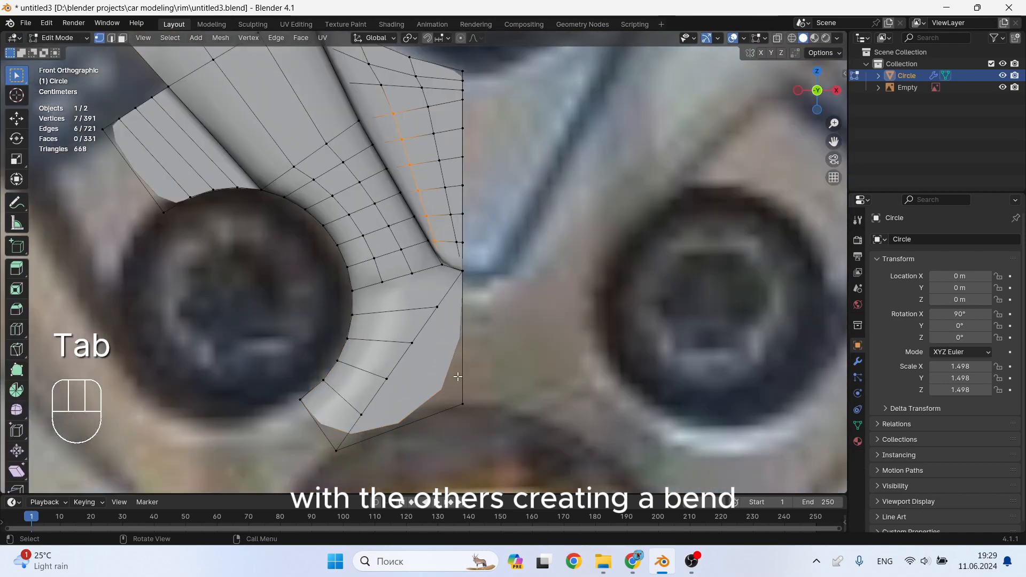
pyautogui.press('2')
pyautogui.click(448, 408)
pyautogui.rightClick(443, 410)
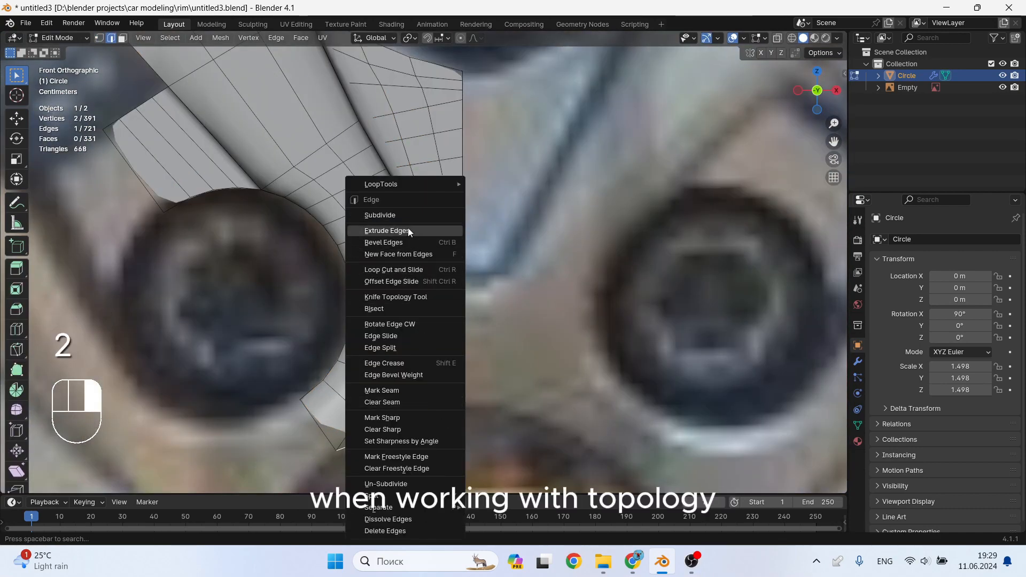
pyautogui.click(409, 231)
pyautogui.rightClick(521, 371)
pyautogui.hotkey('ctrl', 'z')
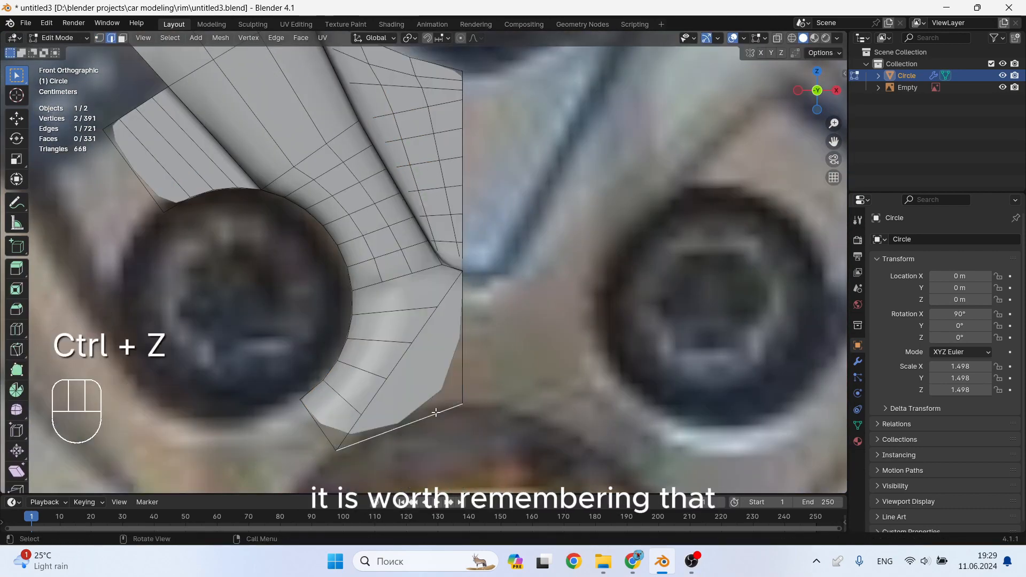
# Try subdividing the hub section's bottom edge with three cuts, and undo it
pyautogui.rightClick(428, 225)
pyautogui.click(427, 216)
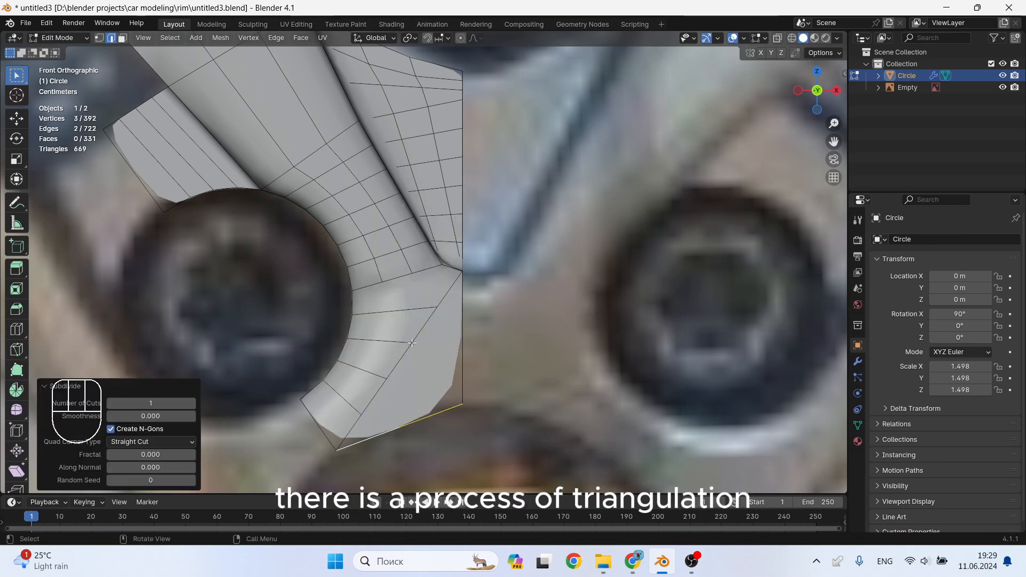
pyautogui.click(191, 403)
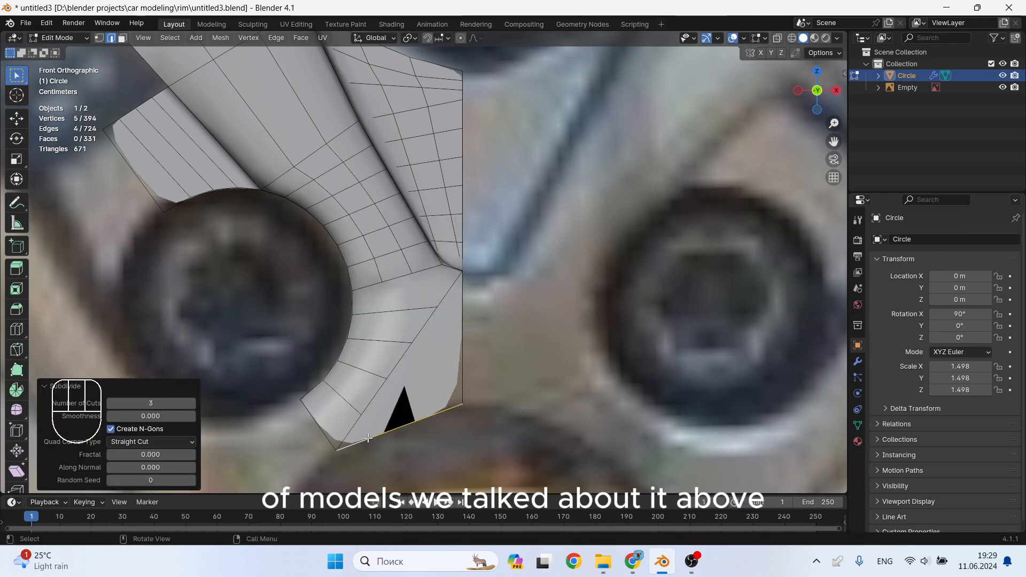
pyautogui.press('1')
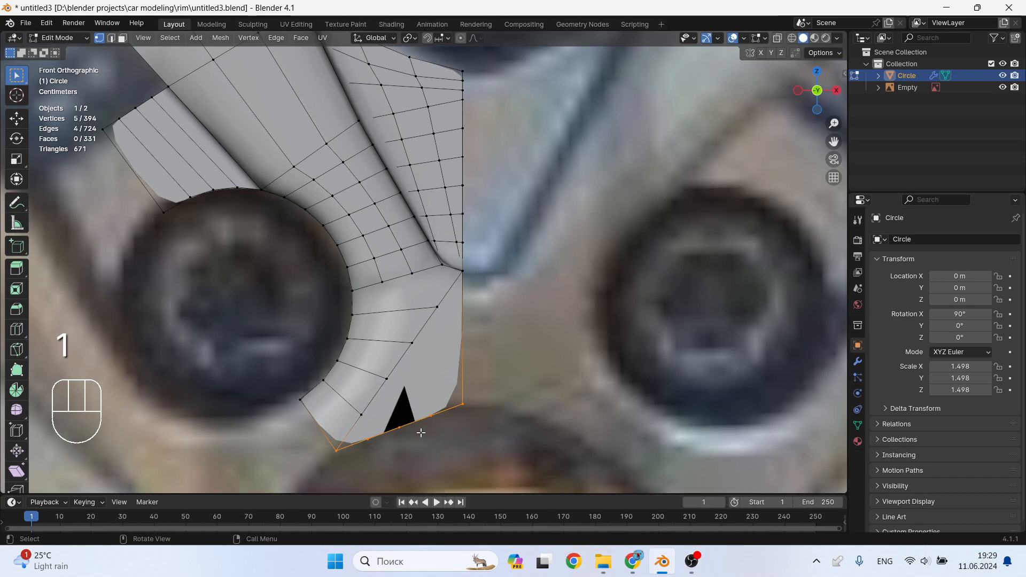
pyautogui.hotkey('ctrl', 'z')
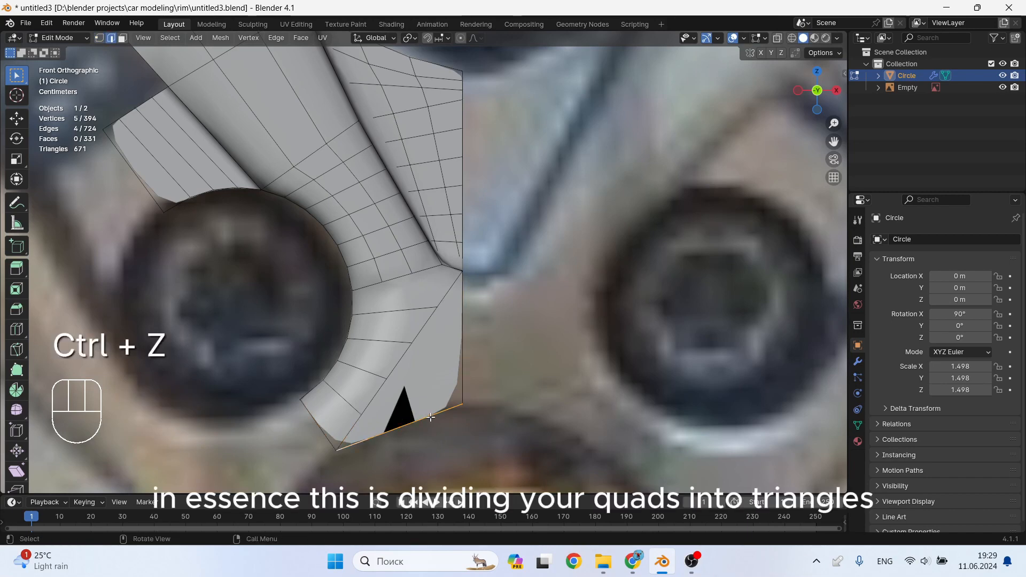
pyautogui.press('Tab')
pyautogui.press('Tab')
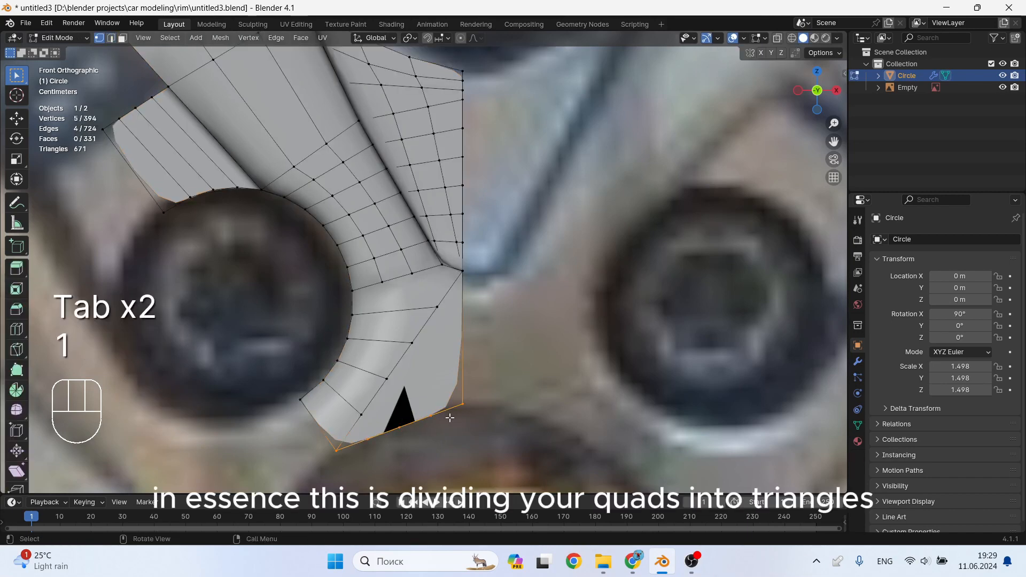
pyautogui.hotkey('ctrl', 'z')
pyautogui.hotkey('ctrl', 'z')
pyautogui.hotkey('ctrl', 'z')
pyautogui.hotkey('ctrl', 'z')
# Subdivide the hub section's bottom edge with four cuts
pyautogui.rightClick(433, 422)
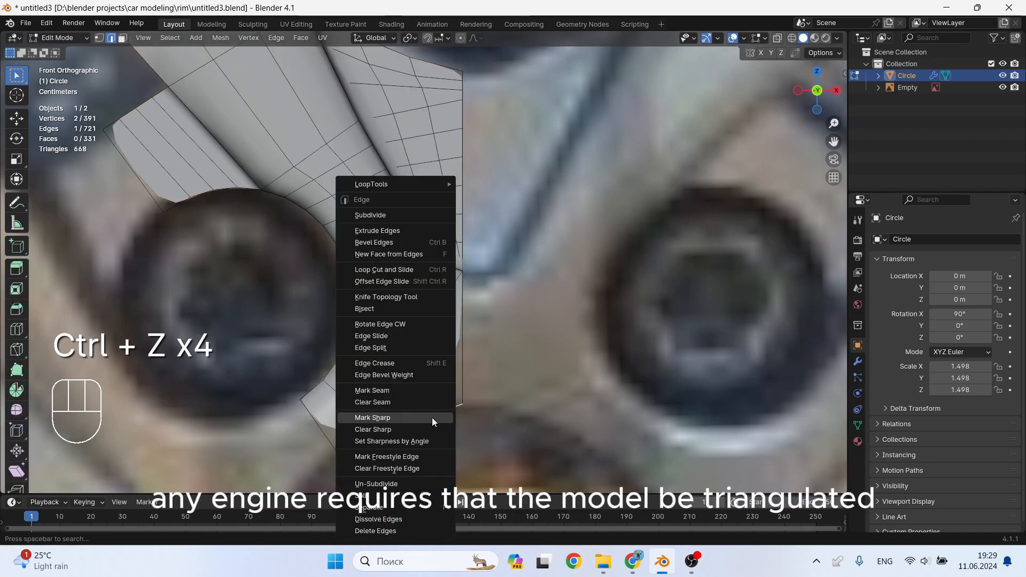
pyautogui.click(417, 215)
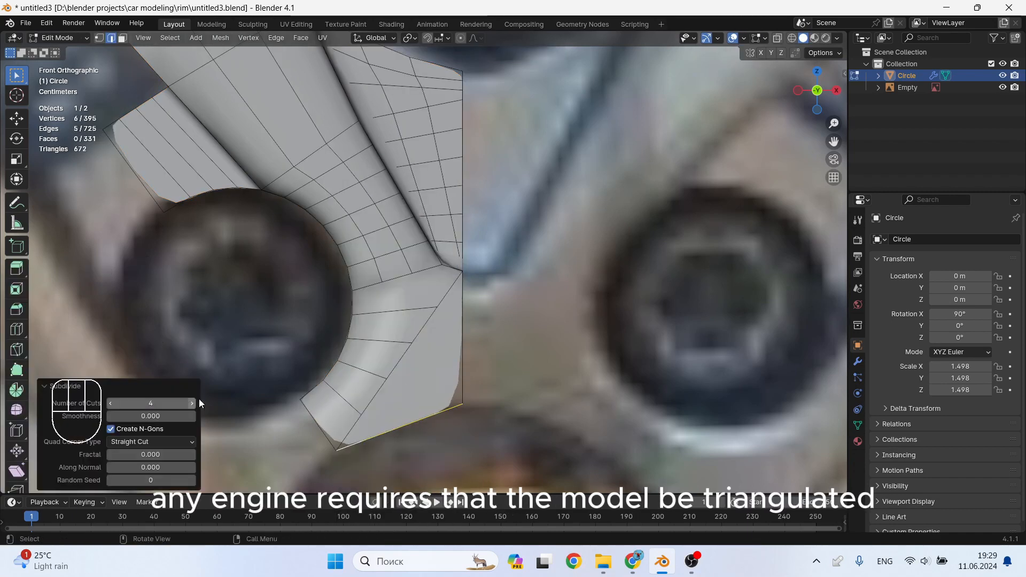
pyautogui.press('1')
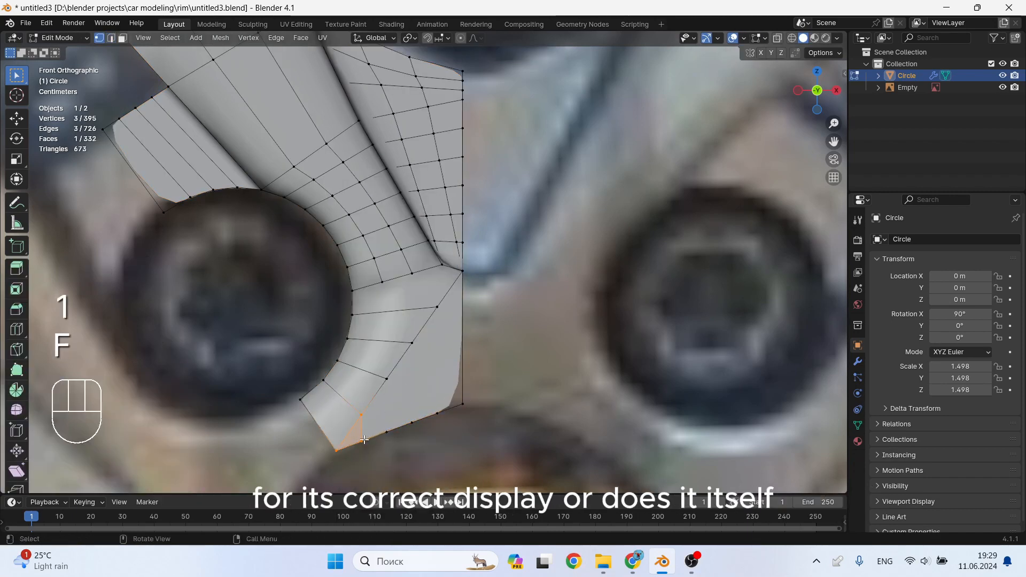
# Connect the four new bottom-edge vertices to the inner vertices above them along the bolt hole's curved strip
pyautogui.hotkey('ctrl', 'z')
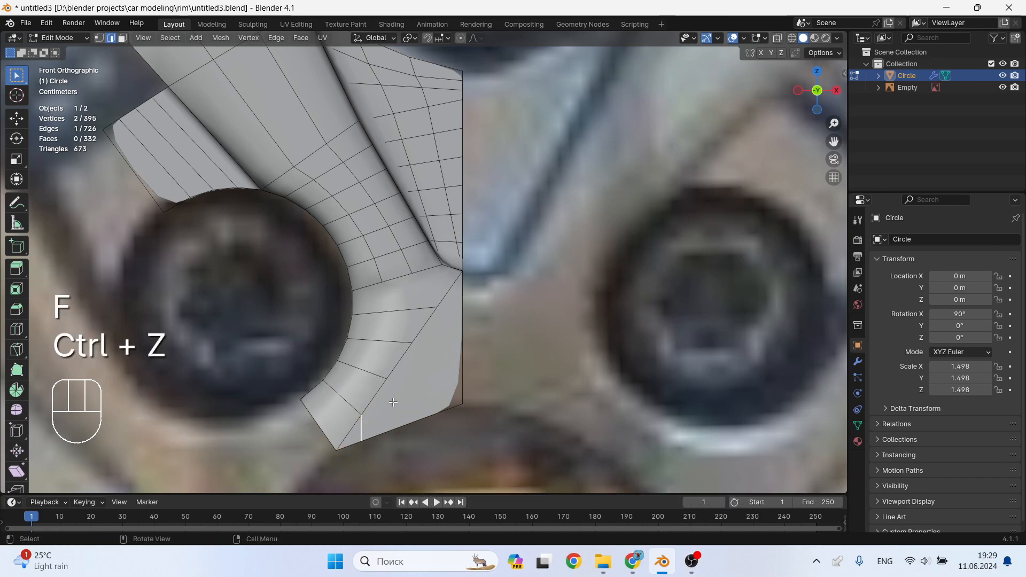
pyautogui.press('Tab')
pyautogui.press('Tab')
pyautogui.press('1')
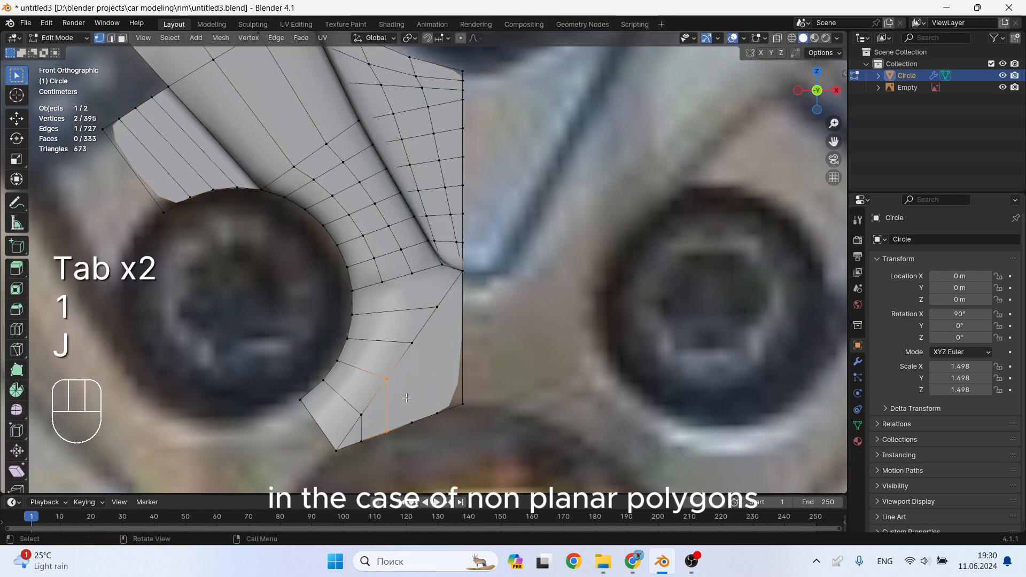
pyautogui.moveTo(416, 341); pyautogui.dragTo(406, 435)
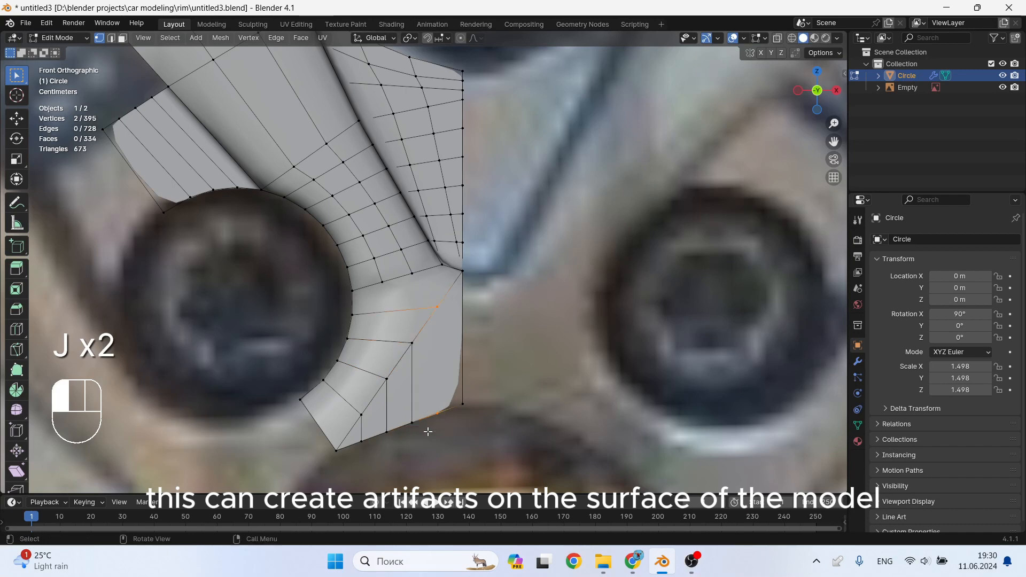
pyautogui.scroll(-2, 435, 434)
pyautogui.scroll(3, 431, 342)
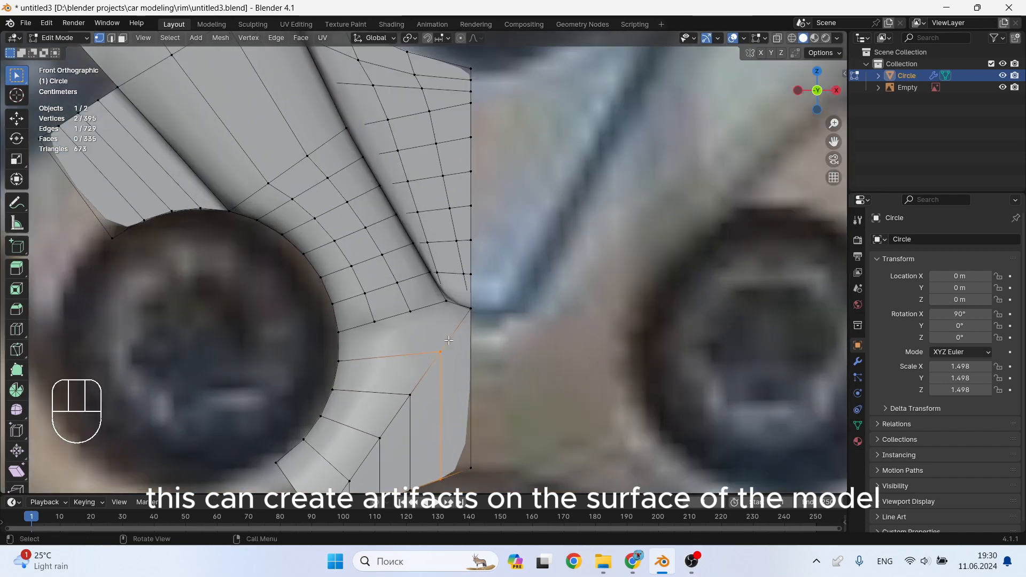
# Connect the spoke's lower loop ends to the hub's inner vertices beside the bolt hole, and save the file
pyautogui.click(437, 347)
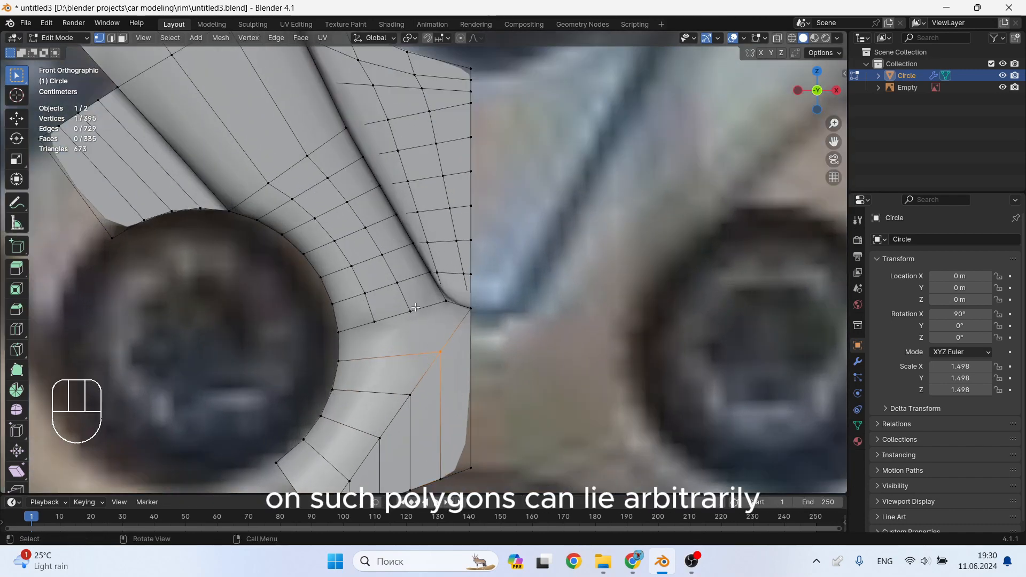
pyautogui.moveTo(373, 331); pyautogui.dragTo(374, 332)
pyautogui.keyDown('shift'); pyautogui.click(407, 397); pyautogui.keyUp('shift')
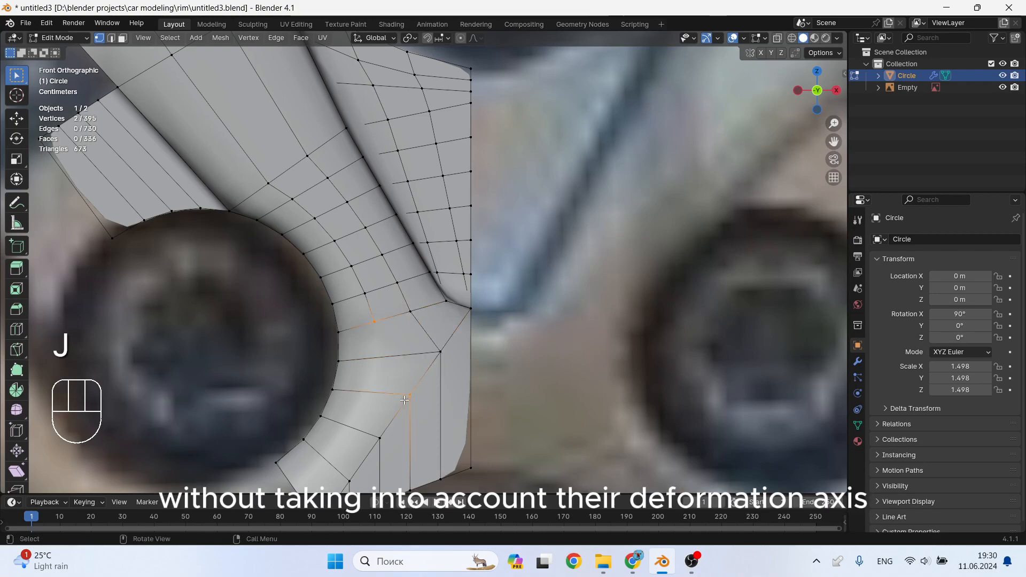
pyautogui.scroll(-4, 405, 398)
pyautogui.hotkey('alt', 'z')
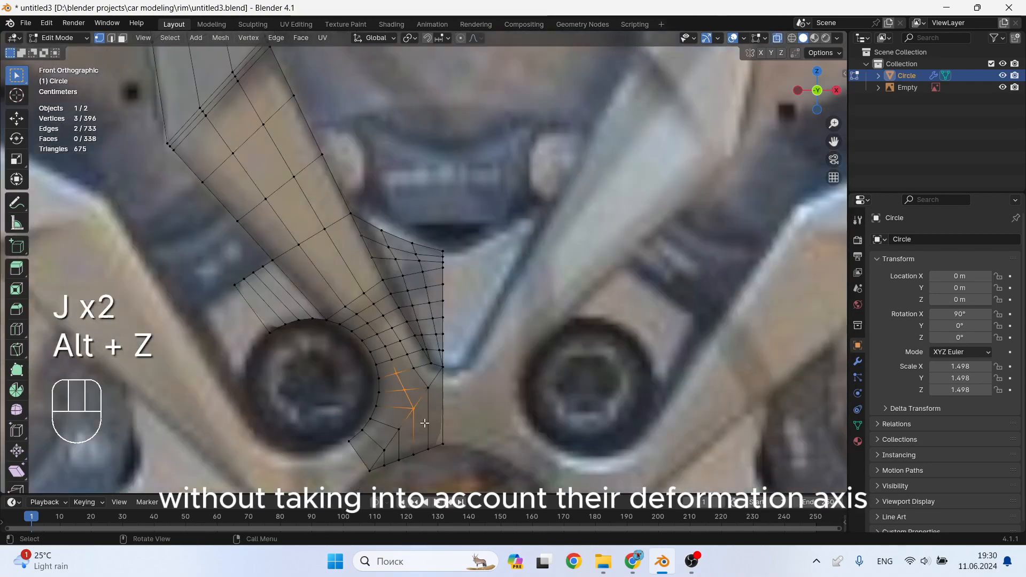
pyautogui.hotkey('alt', 'z')
pyautogui.press('Tab')
pyautogui.moveTo(421, 423)
pyautogui.mouseDown(button='middle')
pyautogui.moveTo(459, 363)
pyautogui.moveTo(422, 386)
pyautogui.moveTo(435, 427)
pyautogui.mouseUp(button='middle')
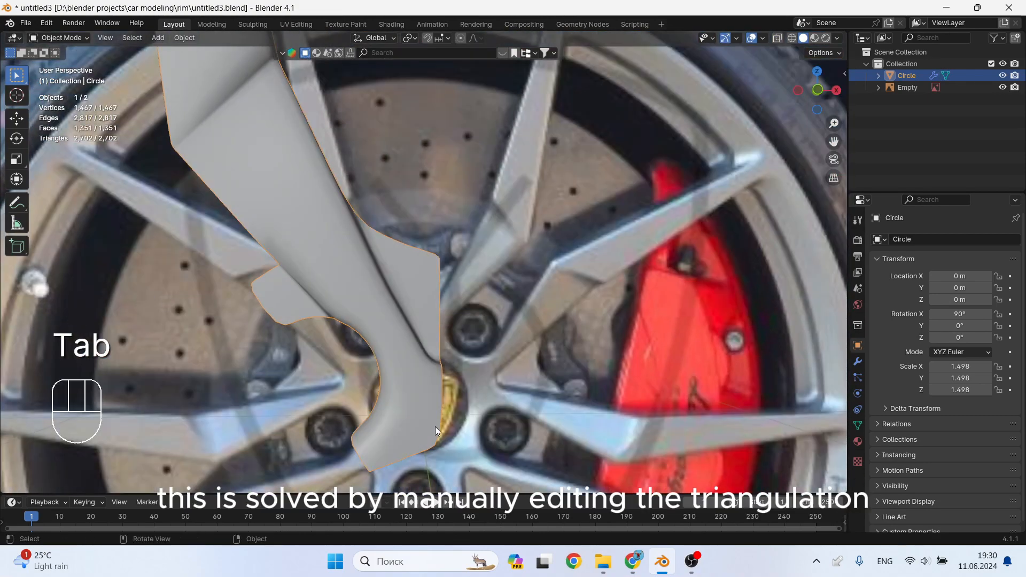
pyautogui.hotkey('ctrl', 's')
# Add a Mirror modifier on the X axis to the wheel segment and set the Subdivision viewport level to 2
pyautogui.moveTo(404, 298); pyautogui.dragTo(402, 199, button='middle')
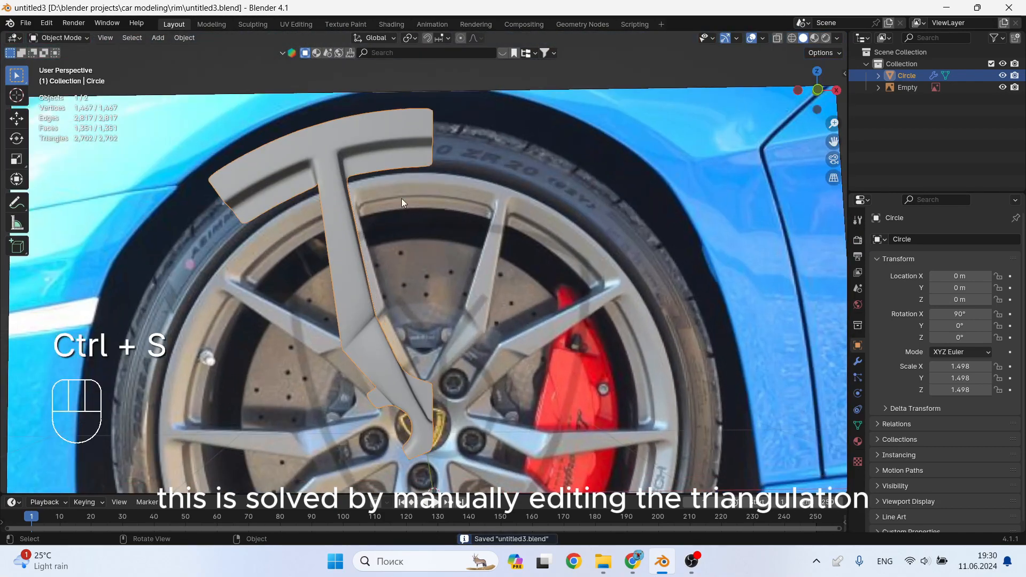
pyautogui.click(858, 362)
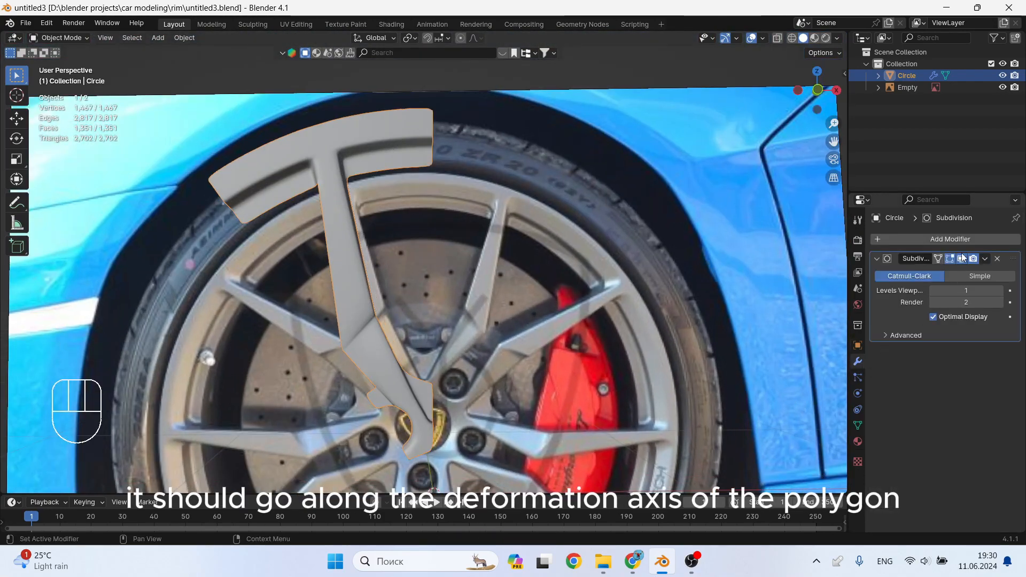
pyautogui.click(957, 238)
pyautogui.click(819, 320)
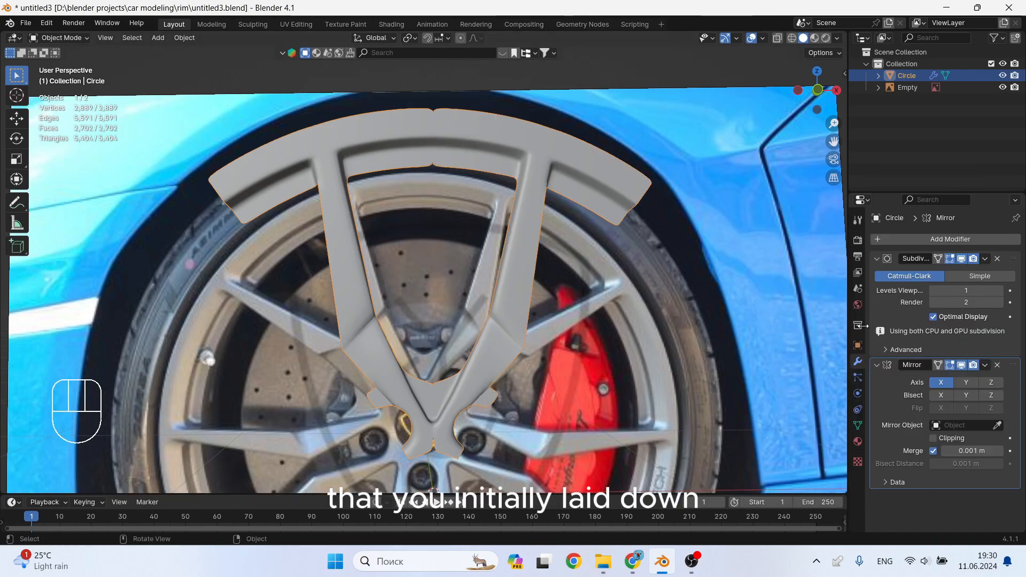
pyautogui.click(1000, 291)
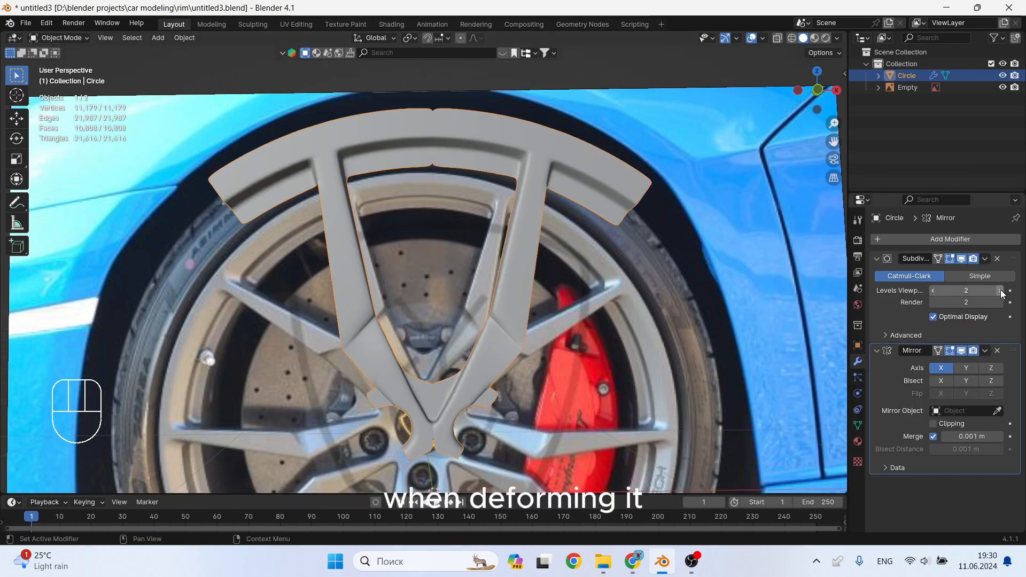
# Add one loop cut along the outer edge and one along the inner edge of the rim band near the mirror line
pyautogui.scroll(6, 453, 203)
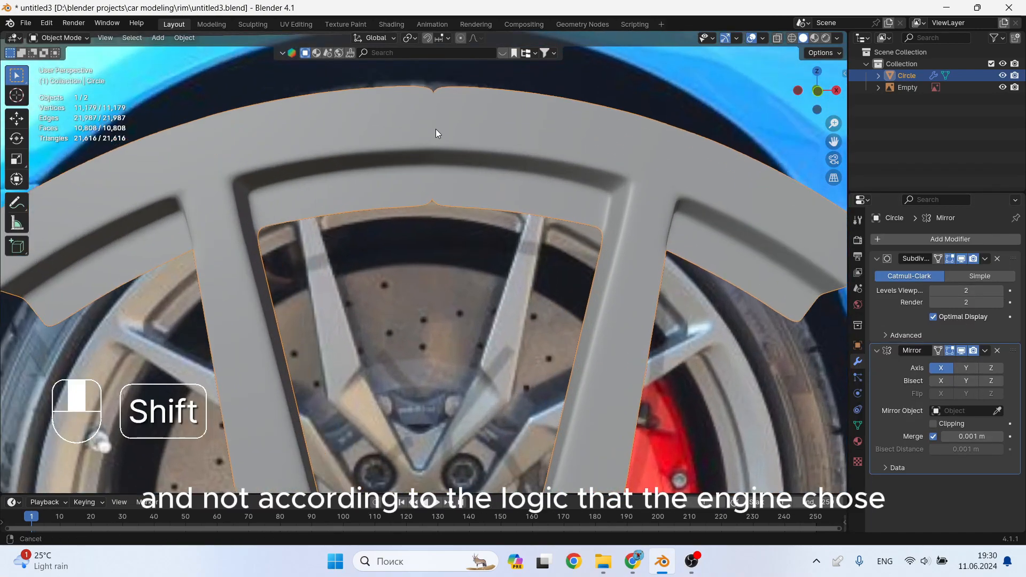
pyautogui.press('Tab')
pyautogui.keyDown('shift'); pyautogui.moveTo(435, 129); pyautogui.dragTo(418, 188, button='middle'); pyautogui.keyUp('shift')
pyautogui.hotkey('ctrl', 'r')
pyautogui.click(402, 206)
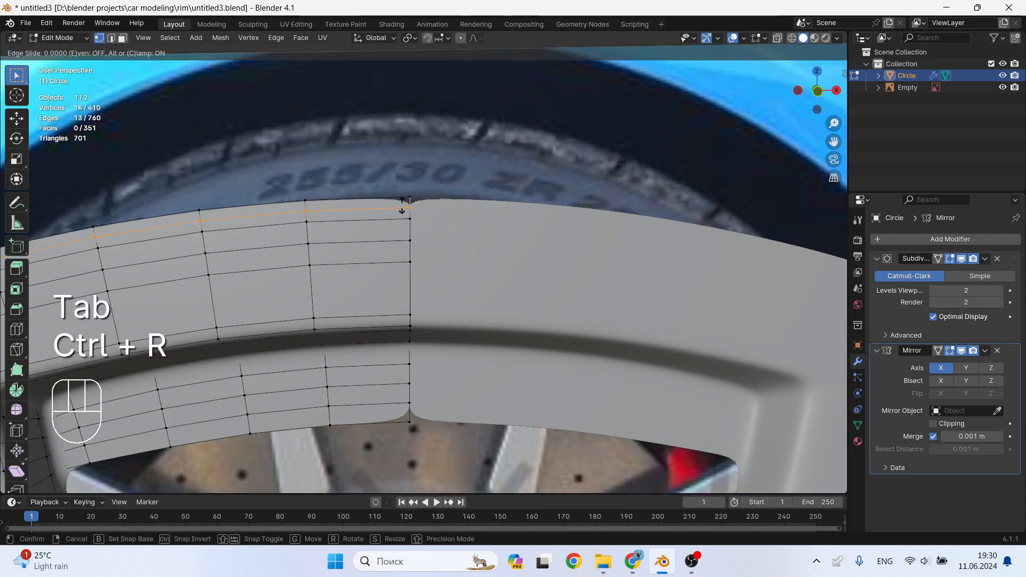
pyautogui.click(403, 203)
pyautogui.doubleClick(412, 413)
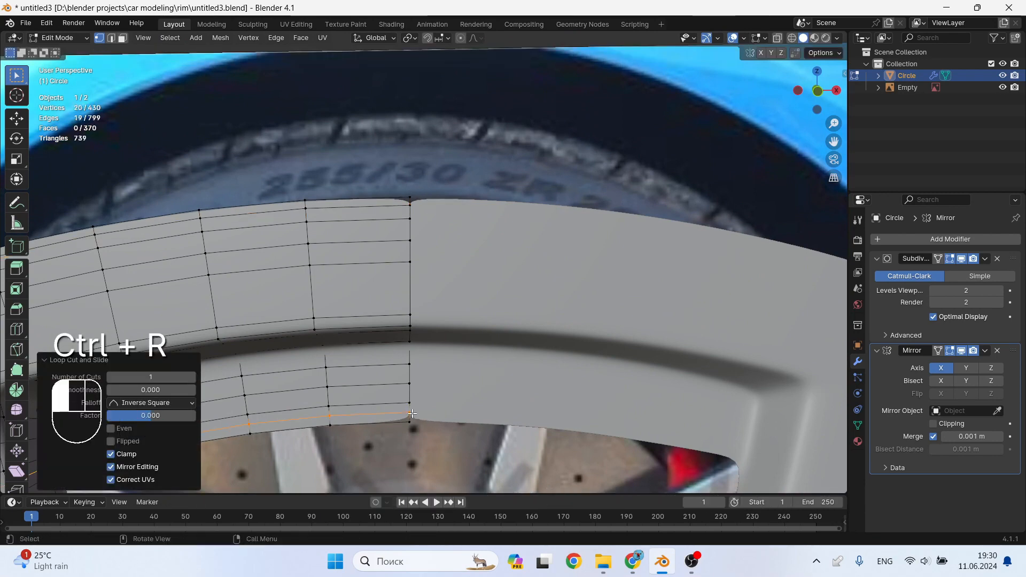
# Set the vertex crease of the rim band's top centre vertex on the mirror line to 0.53
pyautogui.click(412, 198)
pyautogui.press('n')
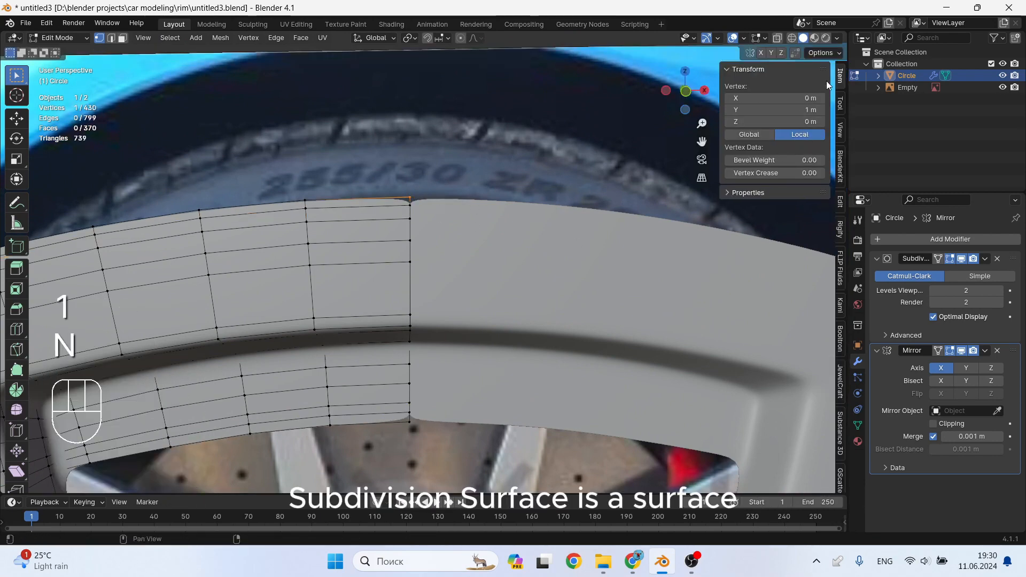
pyautogui.moveTo(785, 173); pyautogui.dragTo(802, 172)
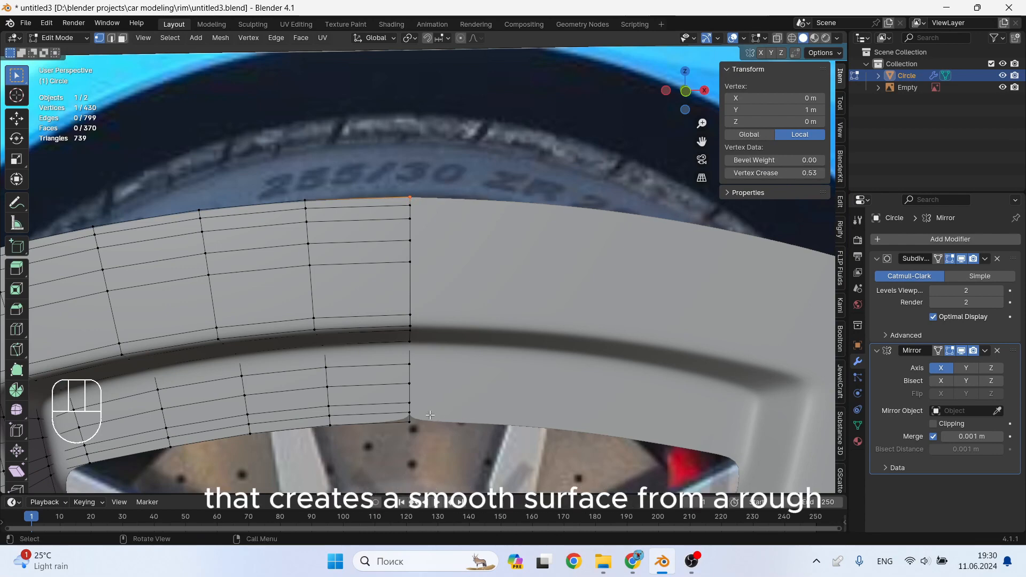
# Add a loop cut across the rim band close to the mirror line and set the lower centre vertex's crease to 0.48
pyautogui.hotkey('ctrl', 'r')
pyautogui.click(385, 209)
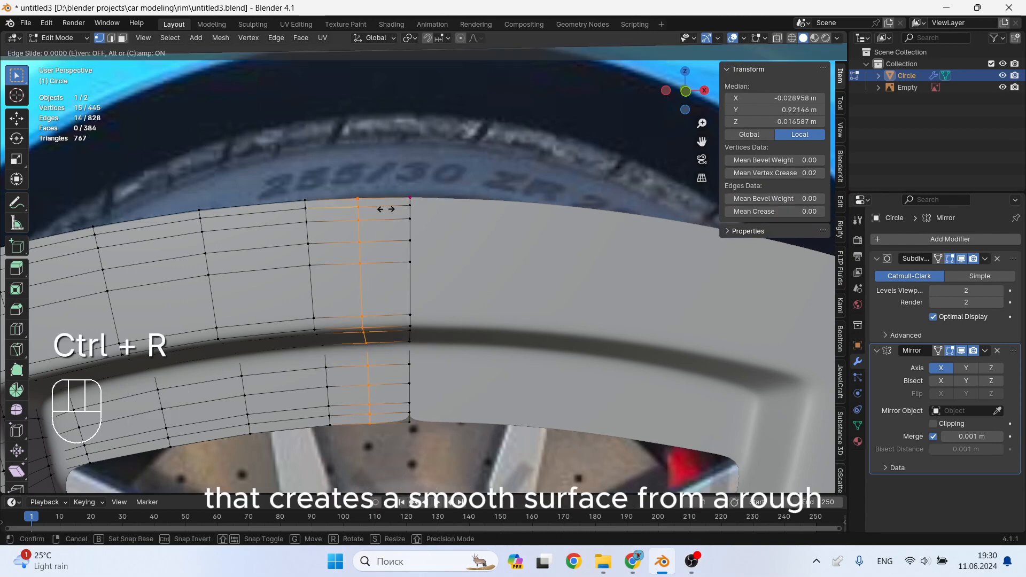
pyautogui.click(422, 210)
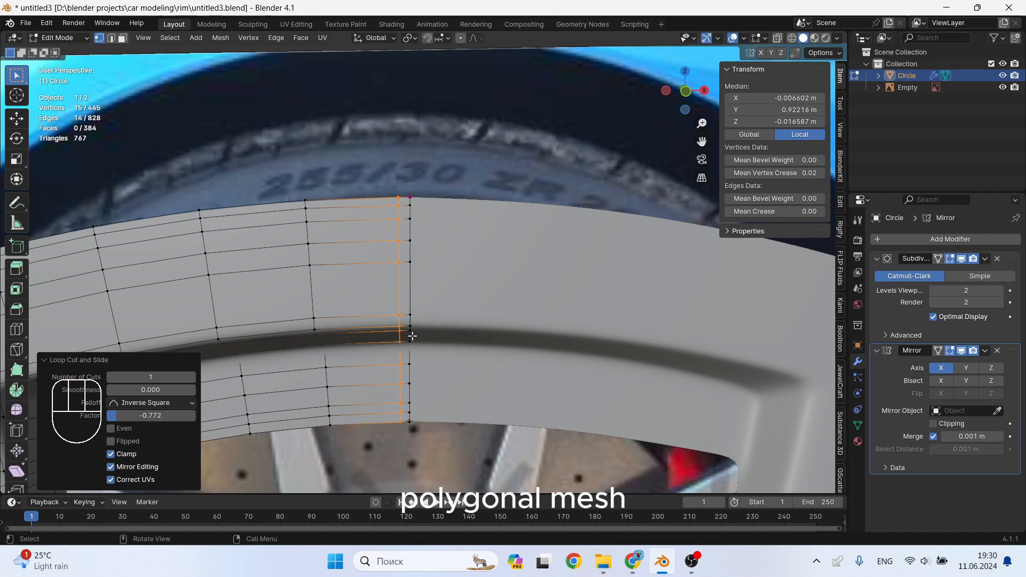
pyautogui.click(410, 422)
pyautogui.moveTo(802, 174); pyautogui.dragTo(805, 173)
pyautogui.press('Tab')
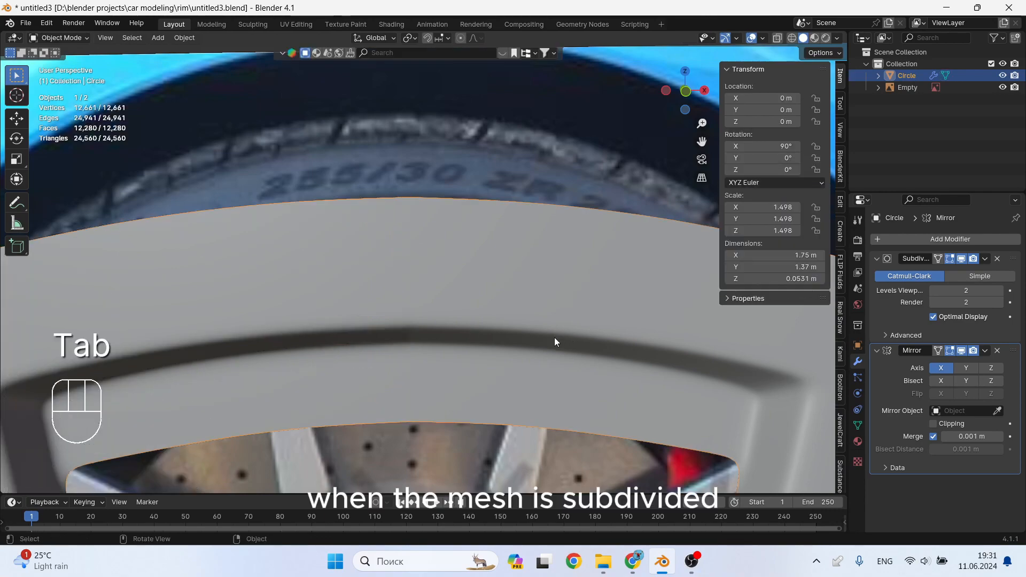
# Subdivide the hub's centre edge on the mirror line with two cuts
pyautogui.moveTo(554, 341); pyautogui.dragTo(470, 230, button='middle')
pyautogui.scroll(-3, 490, 322)
pyautogui.moveTo(471, 230); pyautogui.dragTo(489, 323, button='middle')
pyautogui.scroll(2, 396, 396)
pyautogui.press('Tab')
pyautogui.scroll(3, 490, 323)
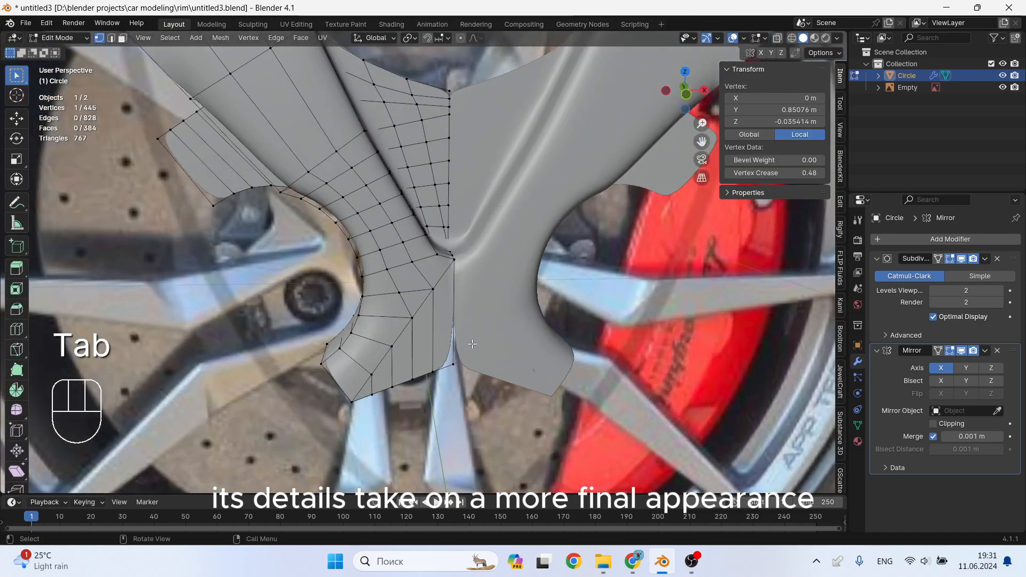
pyautogui.hotkey('ctrl', 'r')
pyautogui.press('2')
pyautogui.click(449, 307)
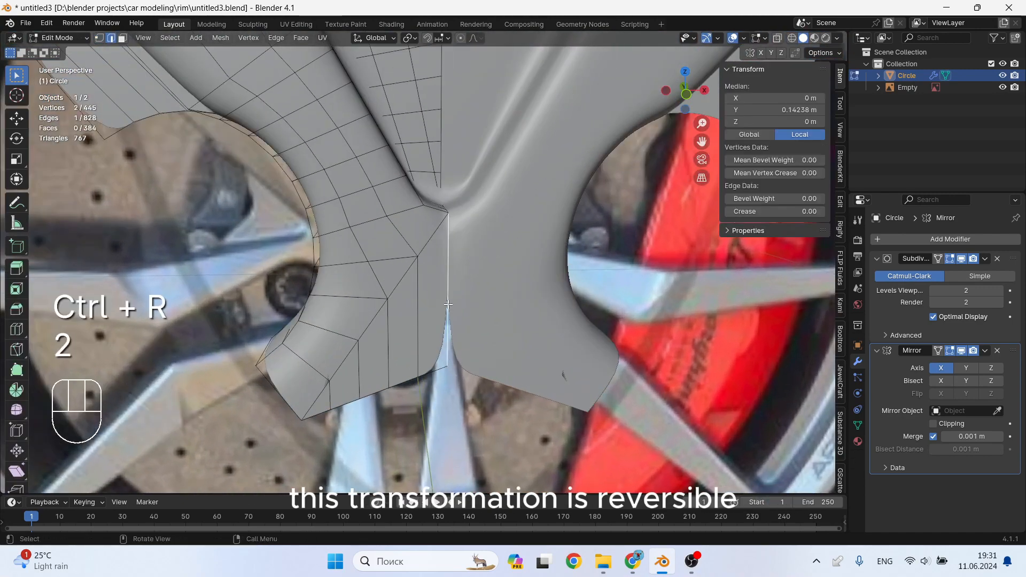
pyautogui.rightClick(448, 309)
pyautogui.click(425, 220)
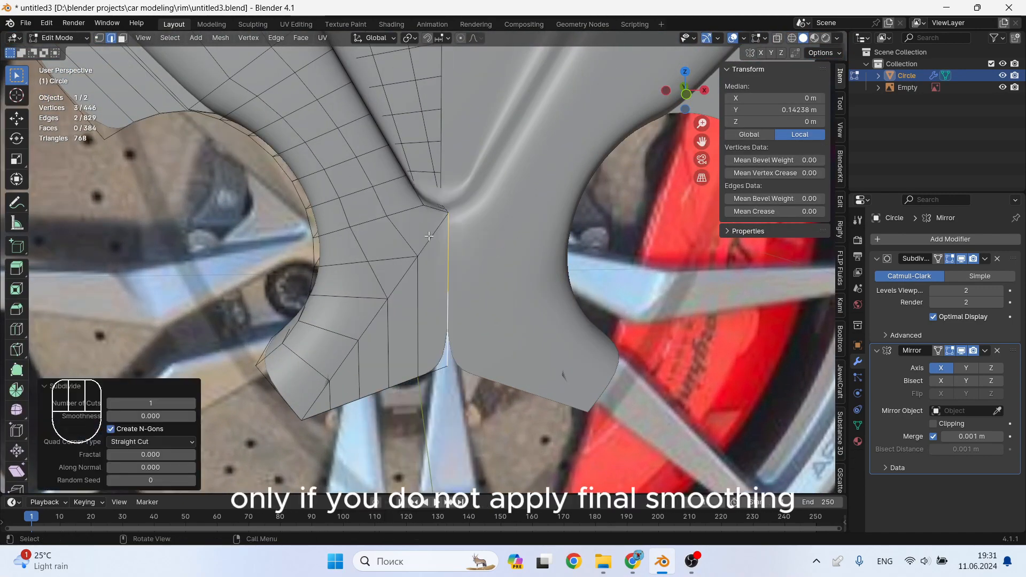
pyautogui.click(193, 404)
# Connect the two new vertices on the hub's centre edge to the hub arm's lower outer corner vertex
pyautogui.scroll(1, 355, 410)
pyautogui.press('1')
pyautogui.click(467, 298)
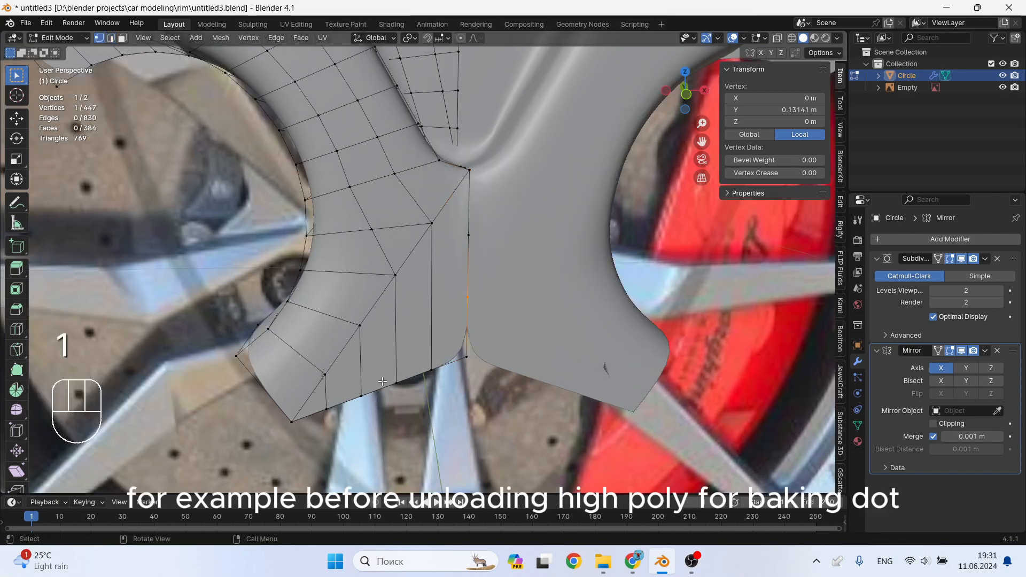
pyautogui.press('j')
pyautogui.keyDown('shift'); pyautogui.click(302, 408); pyautogui.keyUp('shift')
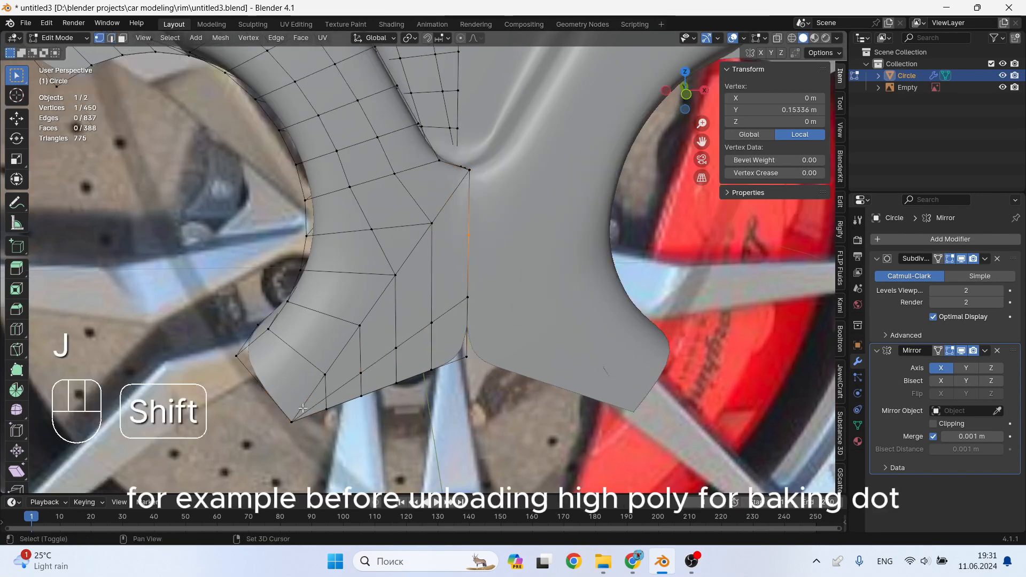
pyautogui.moveTo(412, 349); pyautogui.dragTo(454, 356, button='middle')
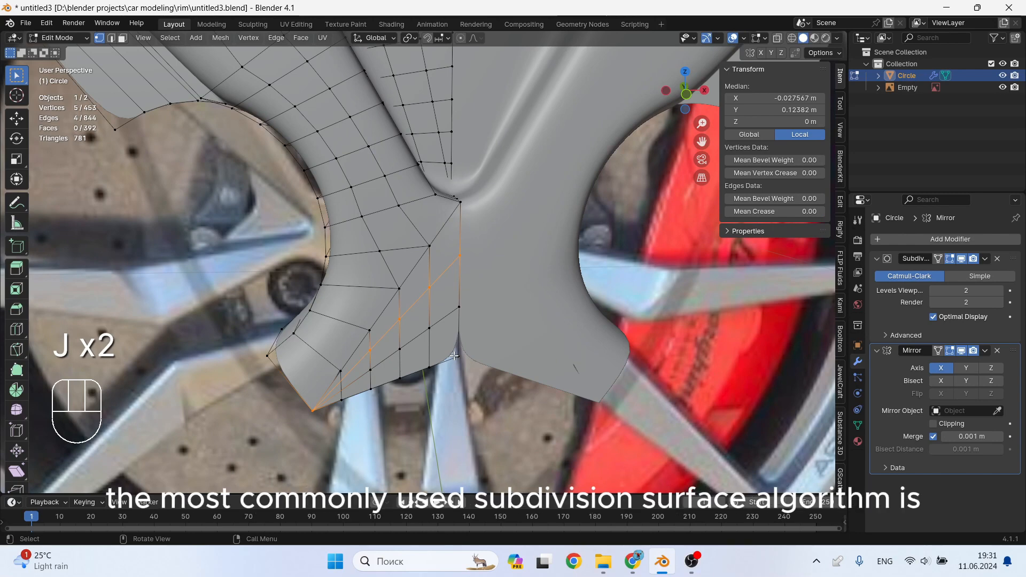
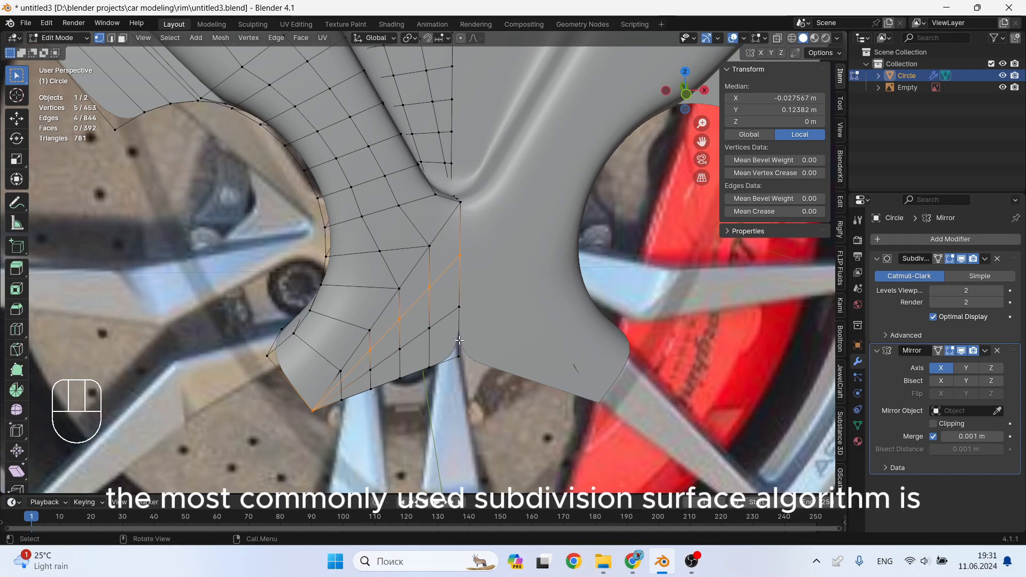
# Subdivide the lowest segment of the hub's centre edge once and connect its new vertex to the arm's lower corner
pyautogui.rightClick(460, 335)
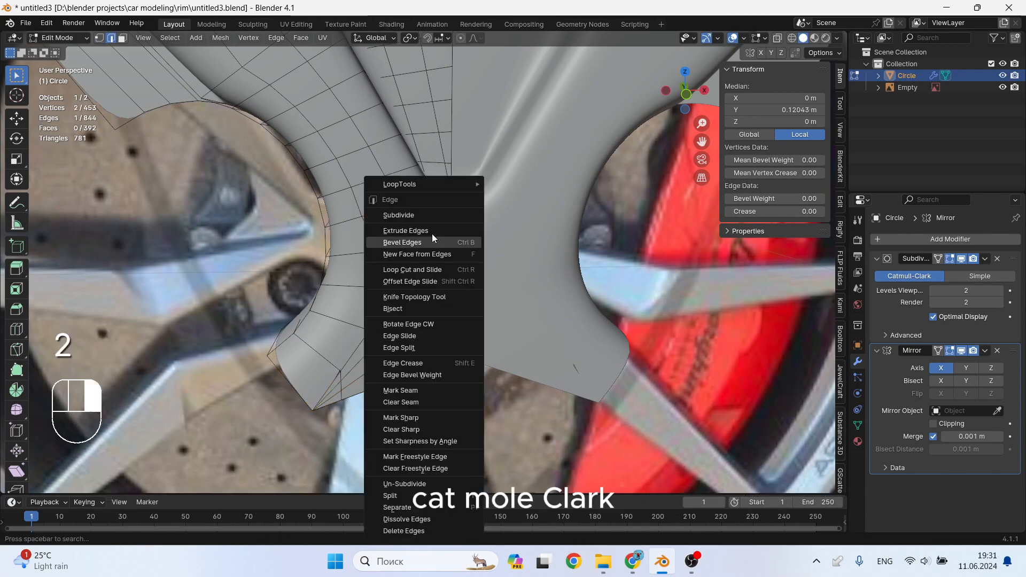
pyautogui.click(423, 215)
pyautogui.press('1')
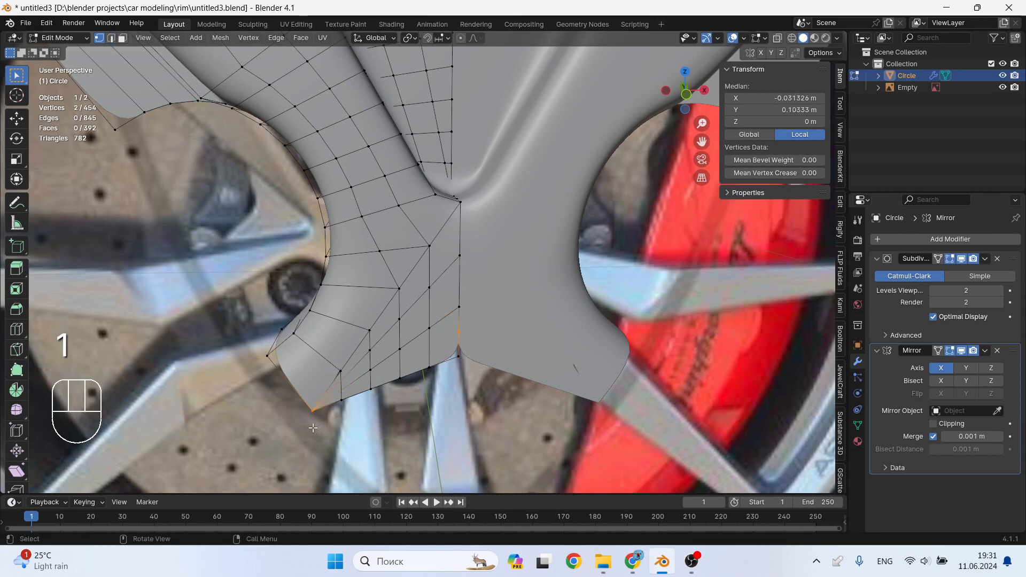
pyautogui.press('j')
pyautogui.click(468, 349)
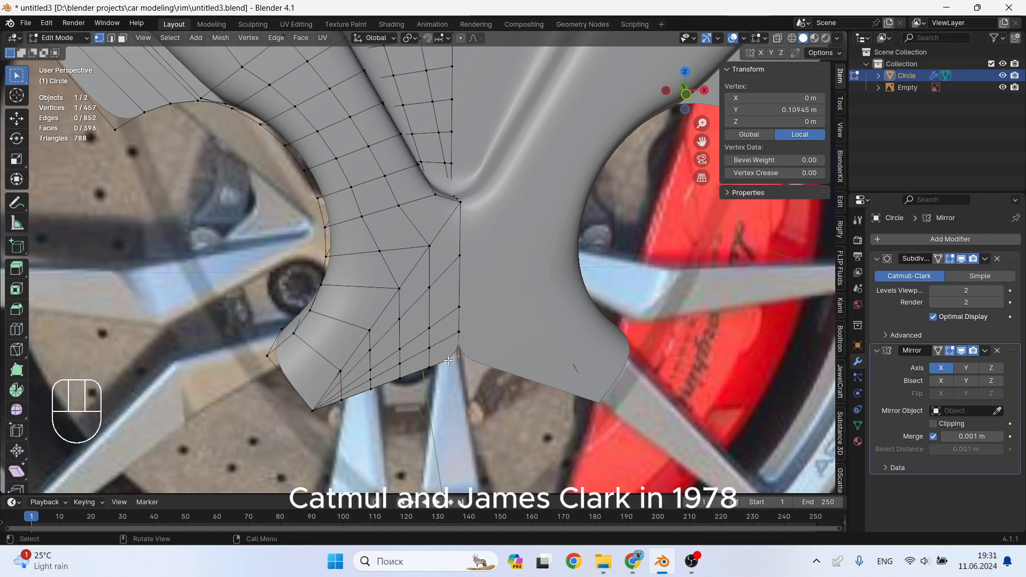
# Examine the smoothed hub and the edges around the dark shading artefact near the arm's lower corner
pyautogui.press('Tab')
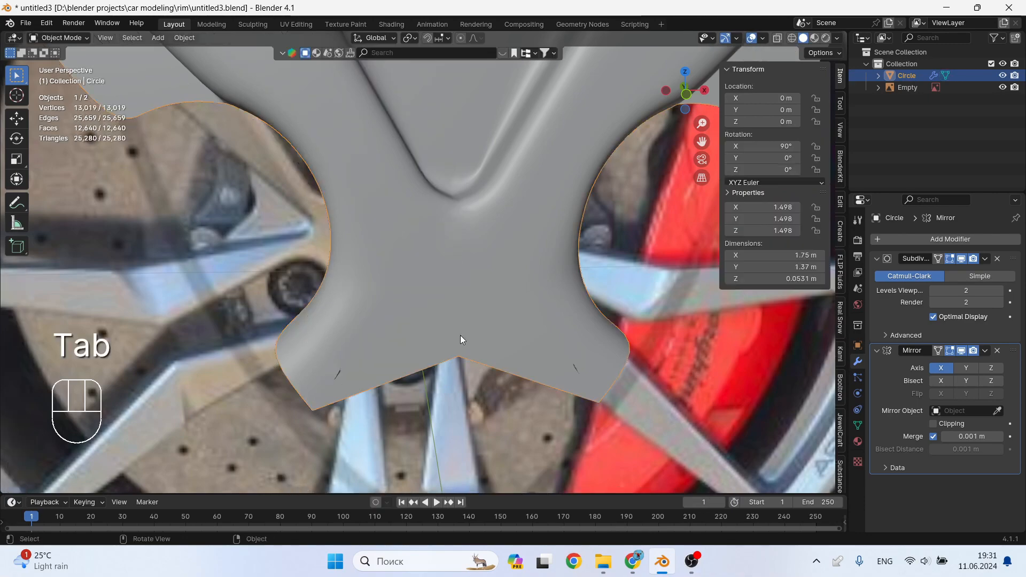
pyautogui.scroll(-4, 460, 335)
pyautogui.moveTo(460, 335); pyautogui.dragTo(485, 358, button='middle')
pyautogui.scroll(2, 502, 365)
pyautogui.scroll(4, 346, 368)
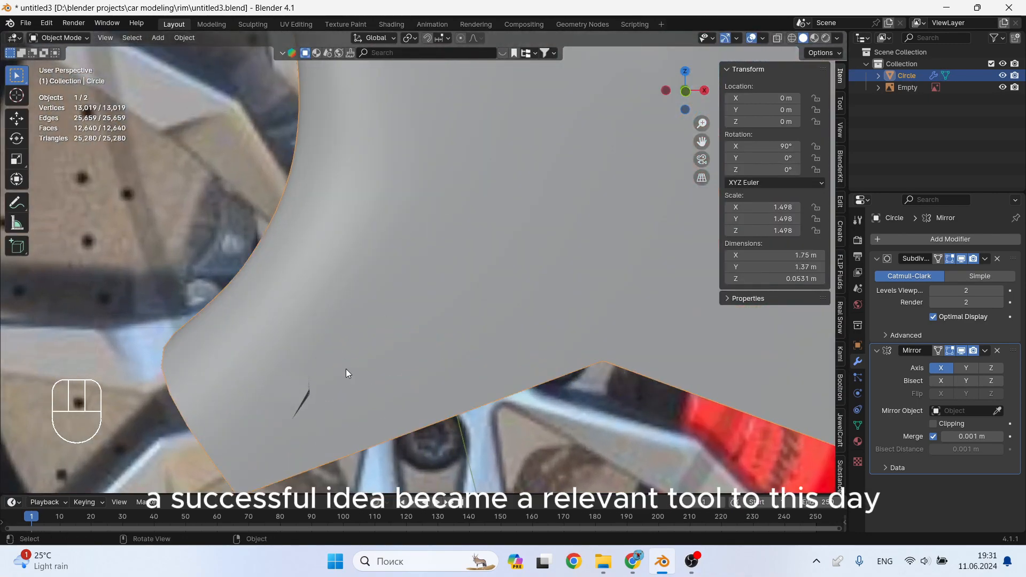
pyautogui.press('Tab')
pyautogui.press('2')
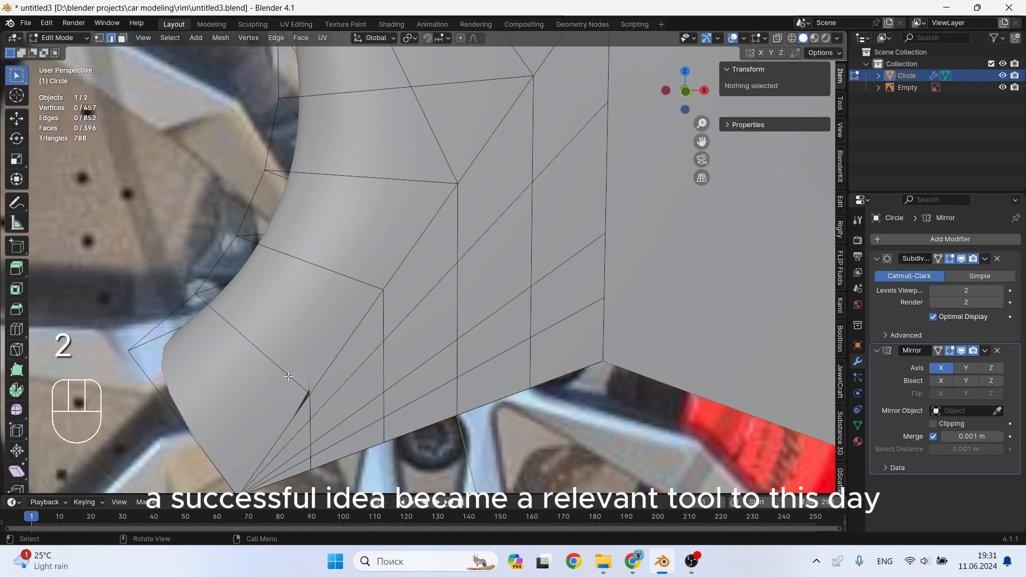
pyautogui.click(317, 395)
pyautogui.keyDown('alt'); pyautogui.keyDown('shift'); pyautogui.click(323, 390); pyautogui.keyUp('shift'); pyautogui.keyUp('alt')
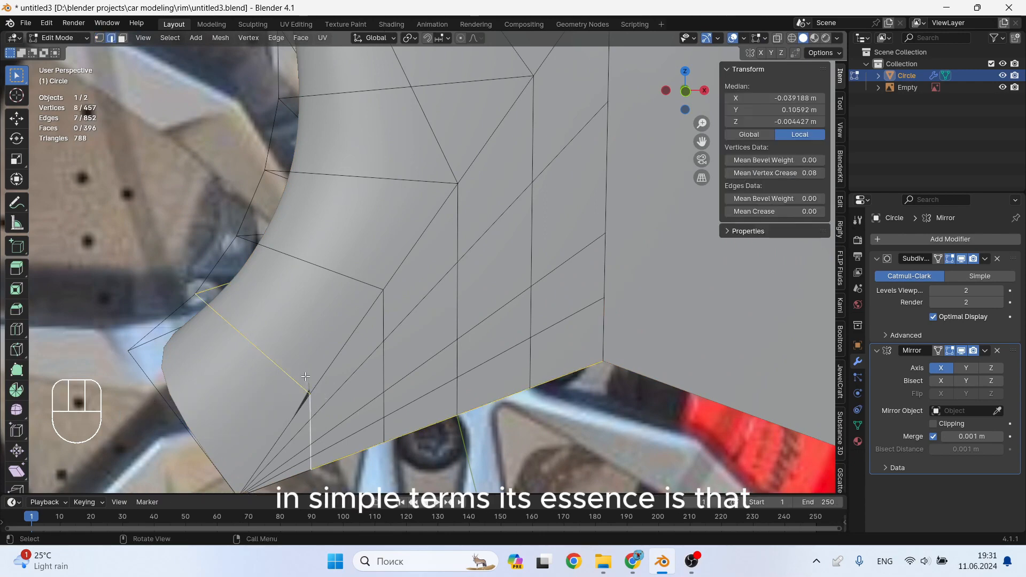
# Move the inner vertex at the hub arm's shading artefact outward, away from the mirror line
pyautogui.press('1')
pyautogui.click(308, 396)
pyautogui.press('g')
pyautogui.press('y')
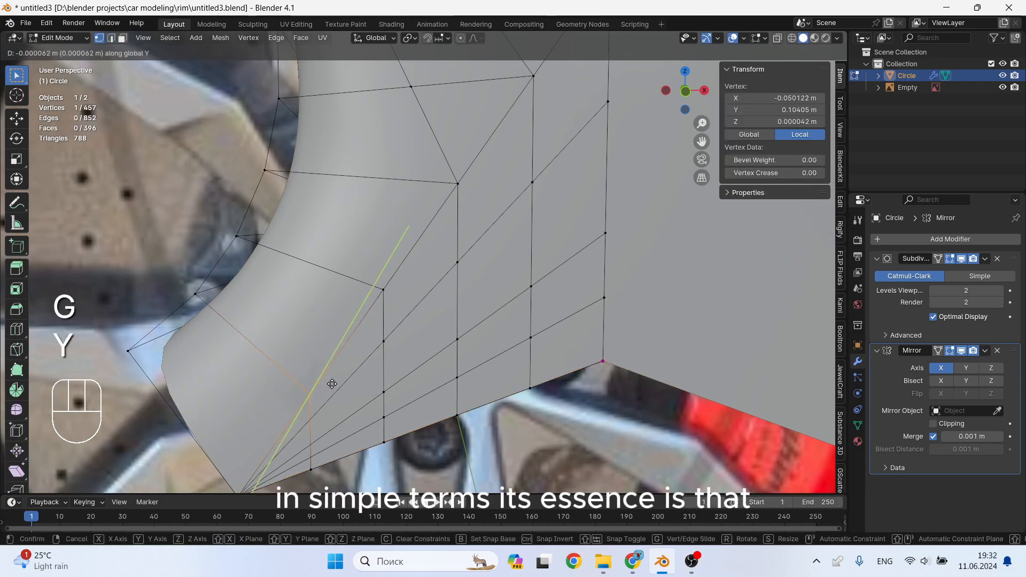
pyautogui.press('Escape')
pyautogui.scroll(-5, 332, 385)
pyautogui.press('g')
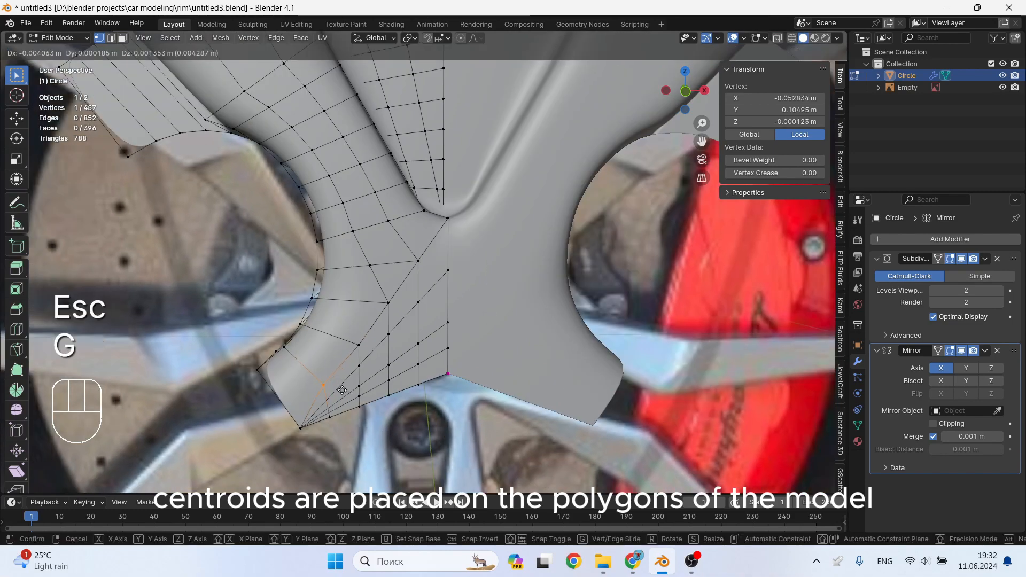
pyautogui.click(342, 391)
pyautogui.scroll(-2, 362, 378)
pyautogui.moveTo(400, 368); pyautogui.dragTo(446, 315, button='middle')
pyautogui.press('g')
pyautogui.click(391, 360)
# Subdivide the hub arm's end edge once and connect the new vertex to the repositioned inner vertex
pyautogui.scroll(3, 389, 361)
pyautogui.scroll(1, 428, 321)
pyautogui.press('2')
pyautogui.click(346, 342)
pyautogui.rightClick(346, 342)
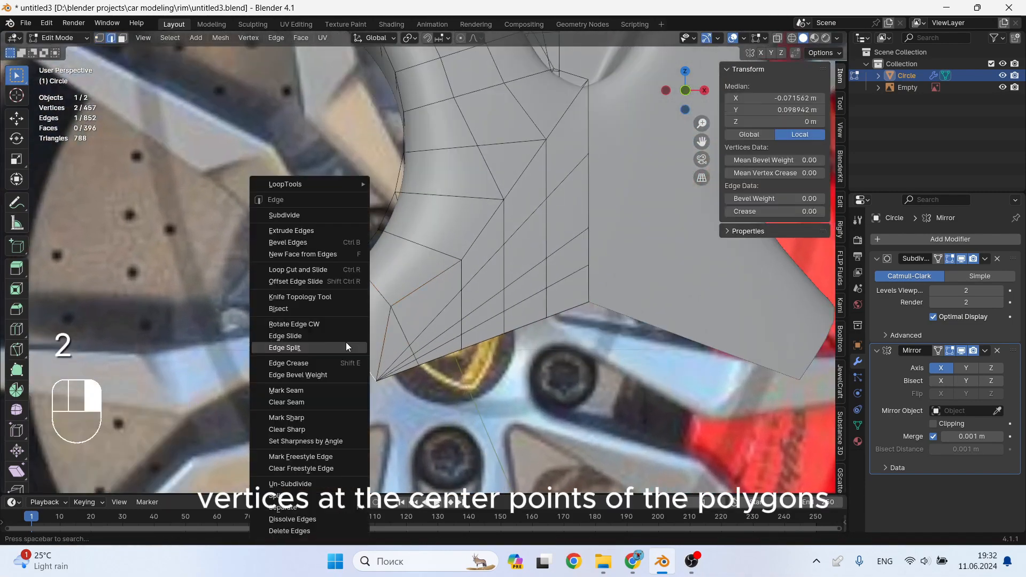
pyautogui.click(318, 214)
pyautogui.press('1')
pyautogui.click(347, 348)
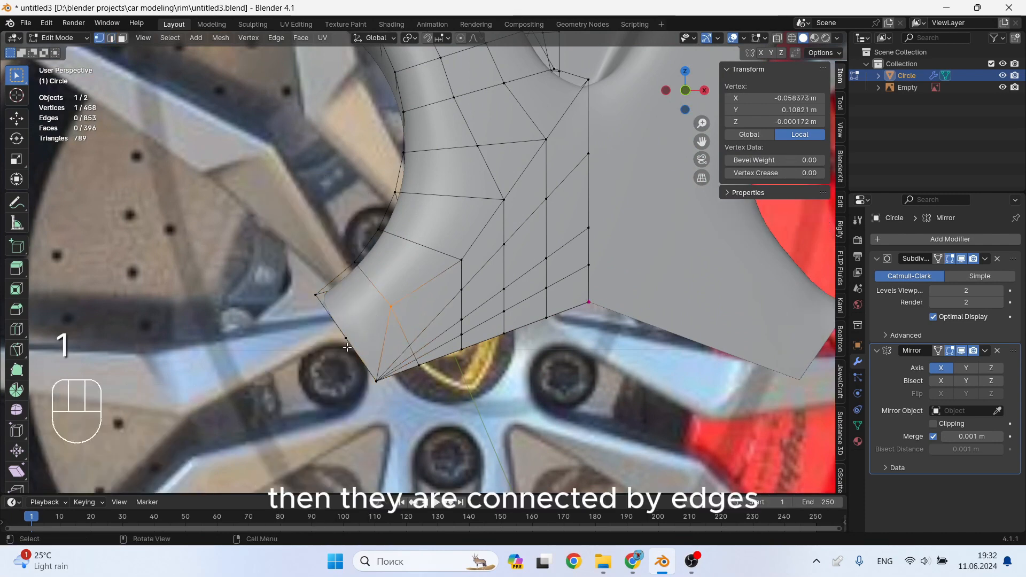
pyautogui.press('j')
# Delete the edges converging on the hub arm's lower corner together with the faces attached to them
pyautogui.press('2')
pyautogui.click(384, 349)
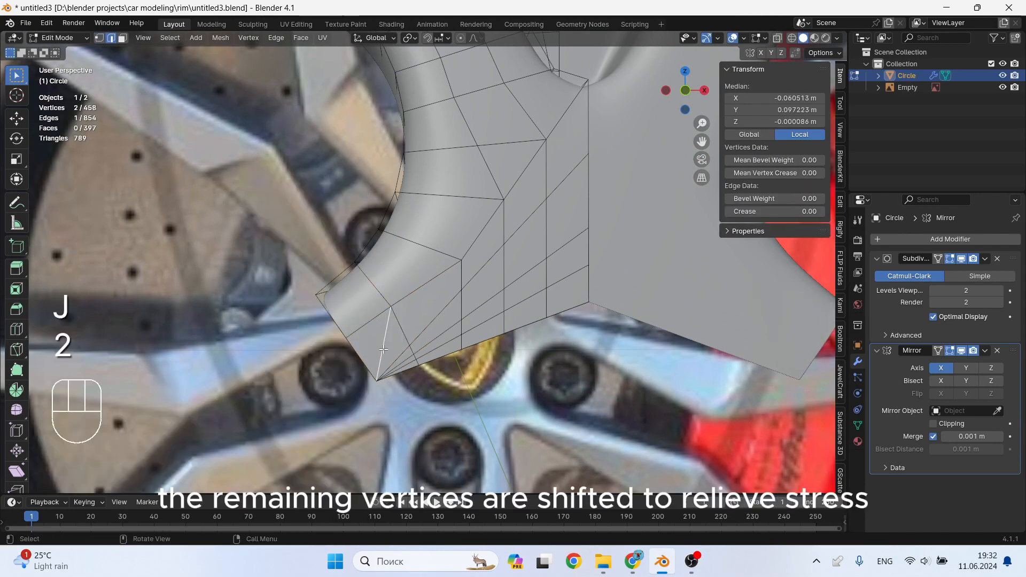
pyautogui.rightClick(384, 348)
pyautogui.press('x')
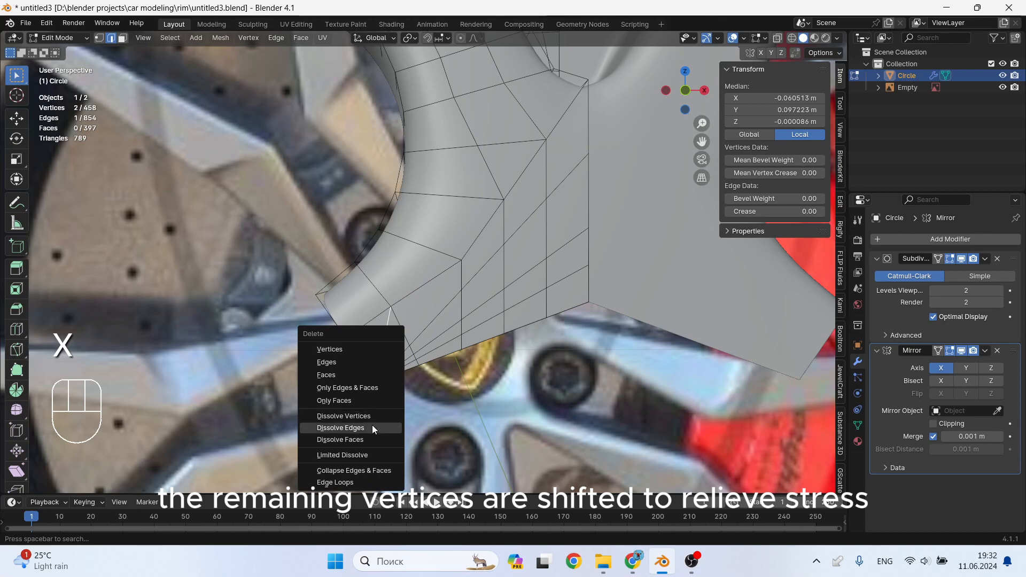
pyautogui.click(372, 428)
pyautogui.press('x')
pyautogui.press('x')
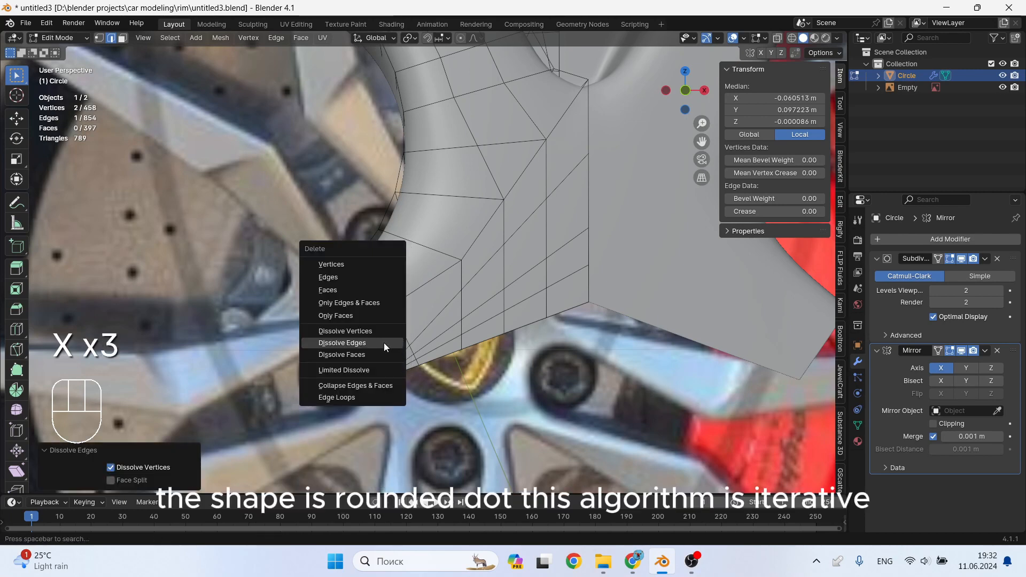
pyautogui.click(351, 282)
# Try to join the inner vertex to the bottom-edge vertex across the opened gap, and undo the edge
pyautogui.scroll(2, 394, 360)
pyautogui.scroll(2, 413, 358)
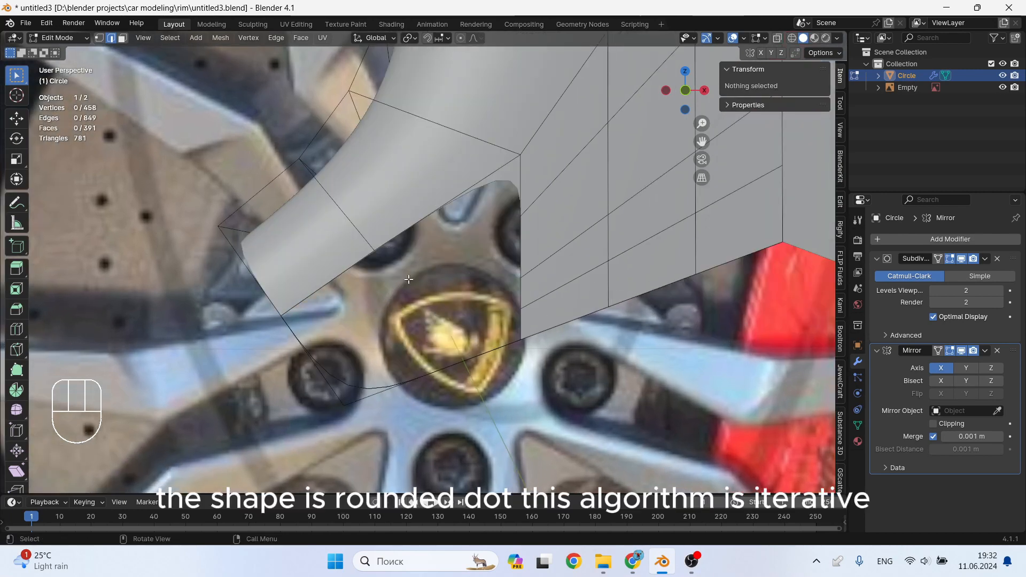
pyautogui.click(374, 252)
pyautogui.keyDown('shift'); pyautogui.click(430, 374); pyautogui.keyUp('shift')
pyautogui.press('j')
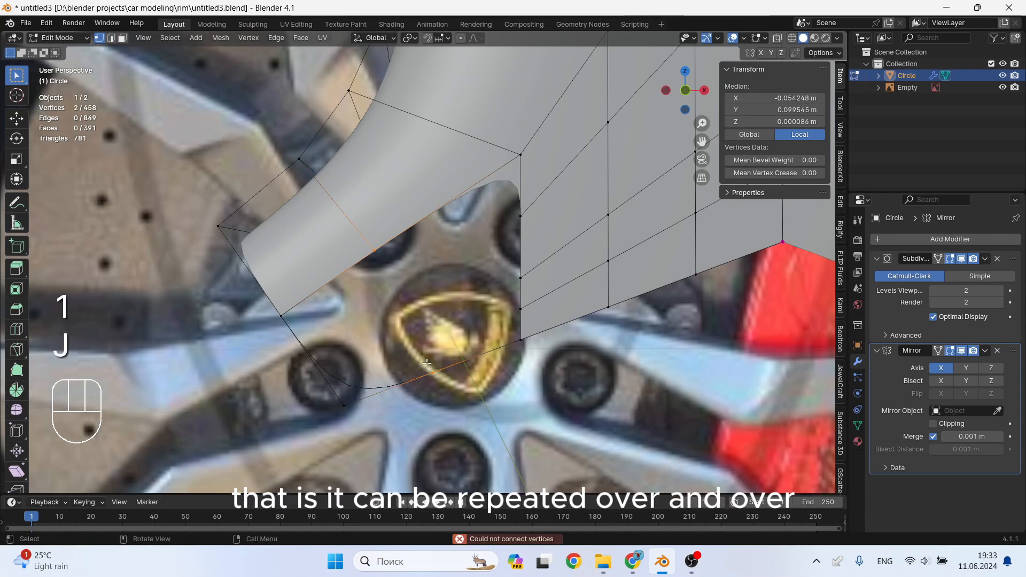
pyautogui.press('f')
pyautogui.hotkey('ctrl', 'z')
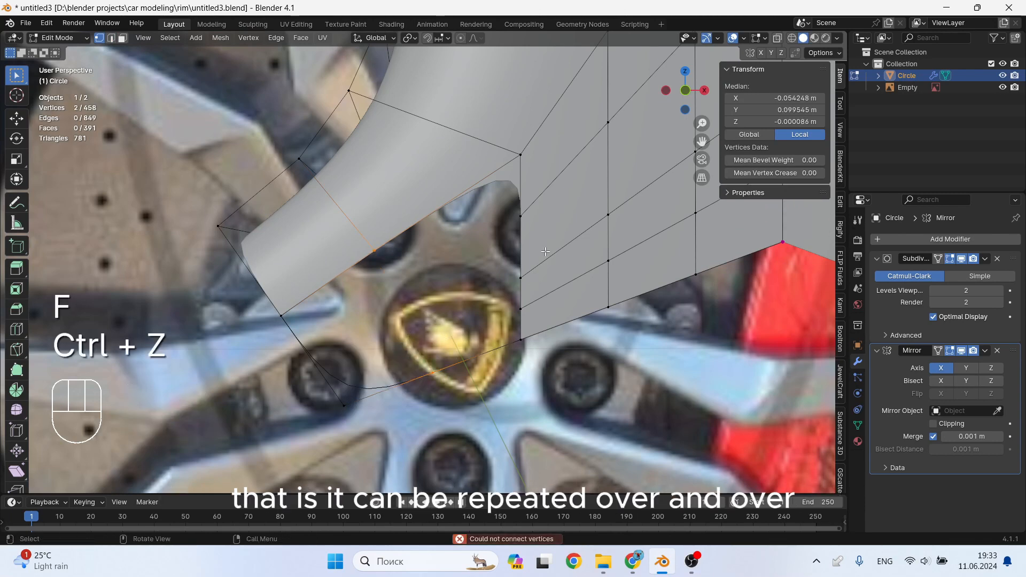
# Subdivide the lower segment of the hub arm's end edge with three cuts
pyautogui.press('2')
pyautogui.click(316, 364)
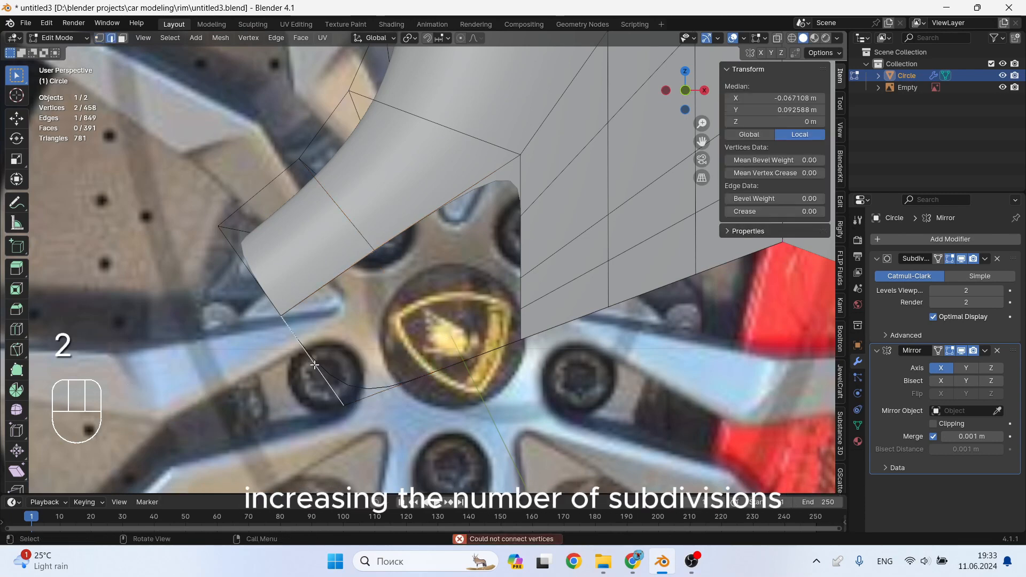
pyautogui.rightClick(306, 271)
pyautogui.click(269, 215)
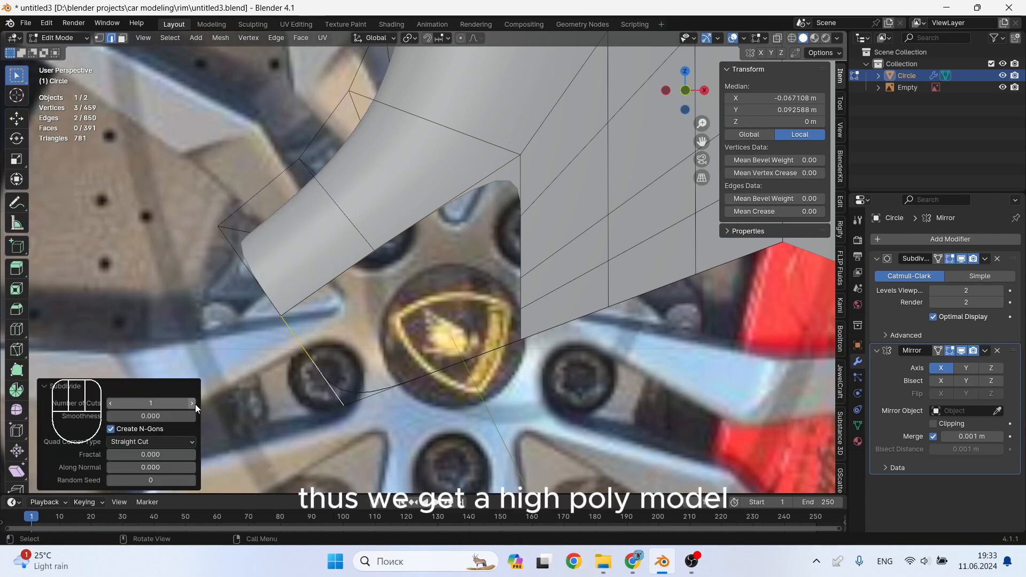
pyautogui.press('1')
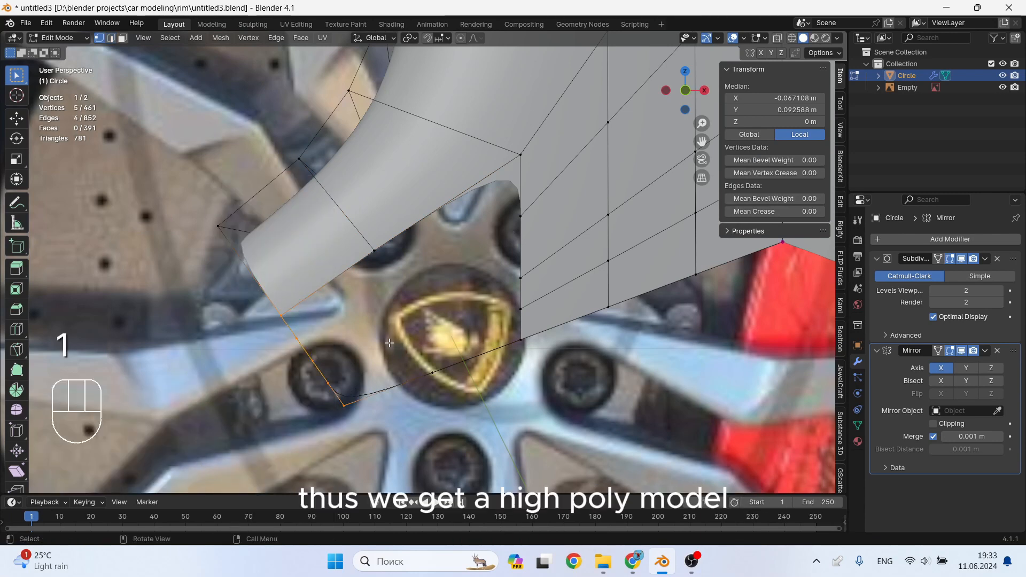
# Connect the three inner vertices of the hub arm's end edge to the opposite vertices across the gap with three new edges
pyautogui.click(297, 338)
pyautogui.keyDown('shift'); pyautogui.click(520, 216); pyautogui.keyUp('shift')
pyautogui.press('j')
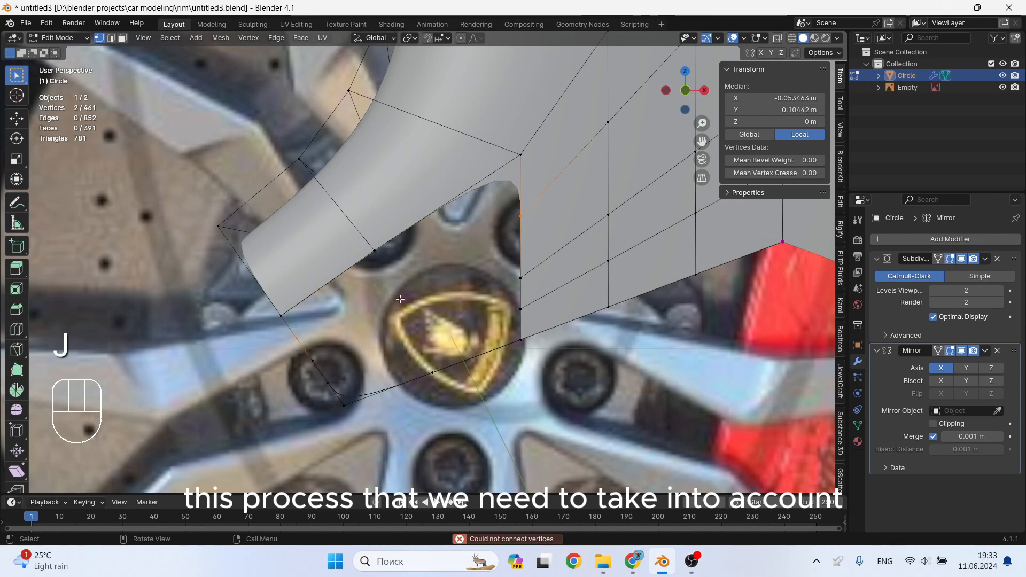
pyautogui.press('f')
pyautogui.click(520, 277)
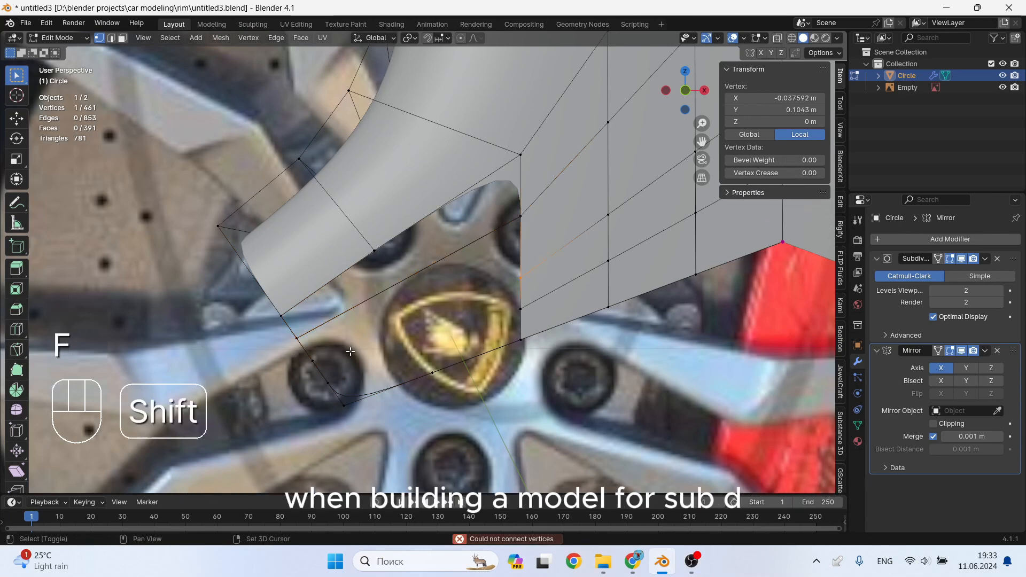
pyautogui.keyDown('shift'); pyautogui.click(312, 360); pyautogui.keyUp('shift')
pyautogui.press('f')
pyautogui.moveTo(537, 301); pyautogui.dragTo(491, 332)
pyautogui.keyDown('shift'); pyautogui.click(328, 382); pyautogui.keyUp('shift')
pyautogui.press('f')
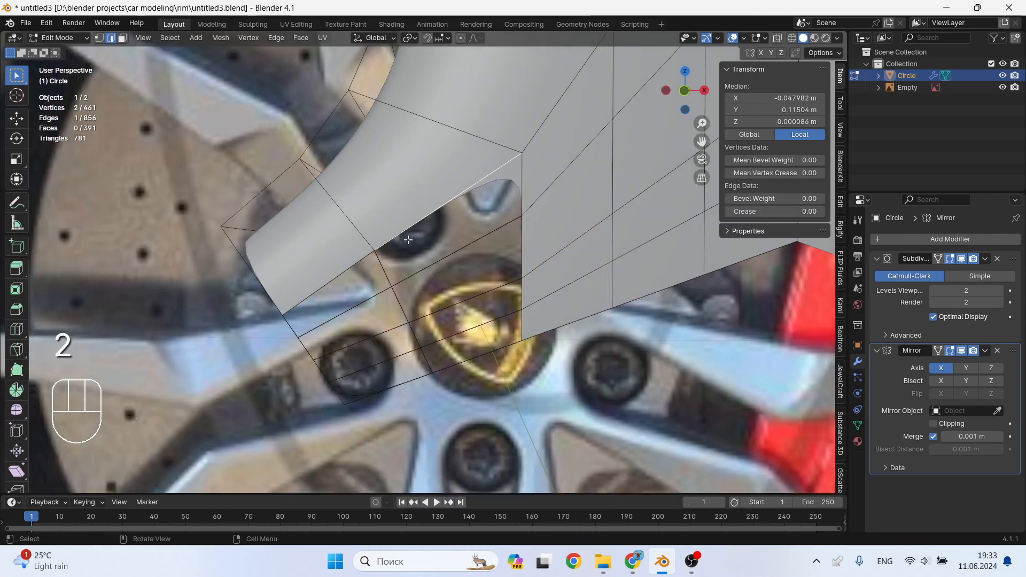
# Fill the hub arm's gap with two faces, one on each side of its middle cross edge, and inspect the result in Object Mode
pyautogui.press('1')
pyautogui.moveTo(535, 147); pyautogui.dragTo(384, 401)
pyautogui.keyDown('shift'); pyautogui.click(375, 254); pyautogui.keyUp('shift')
pyautogui.press('f')
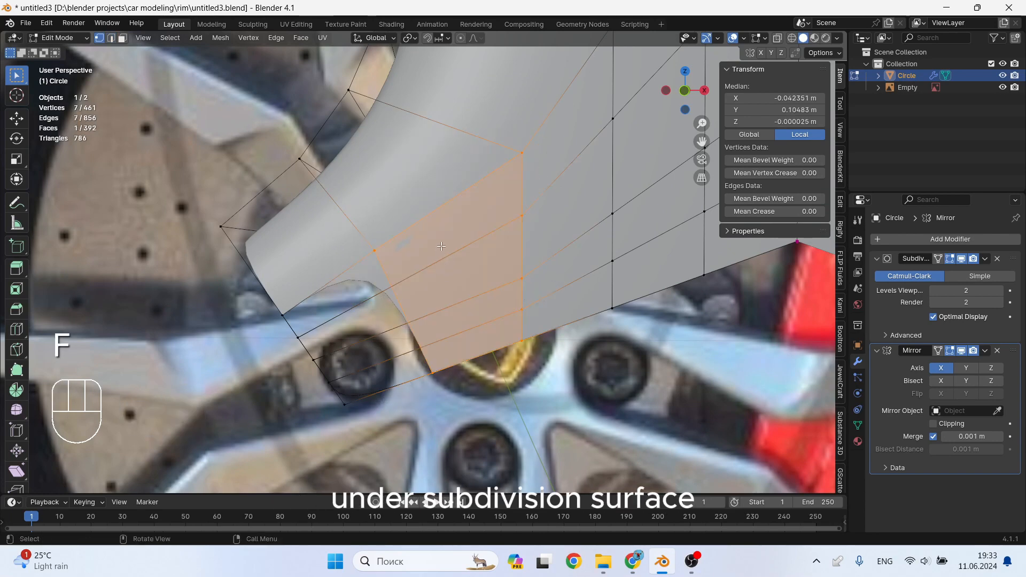
pyautogui.press('f')
pyautogui.press('Tab')
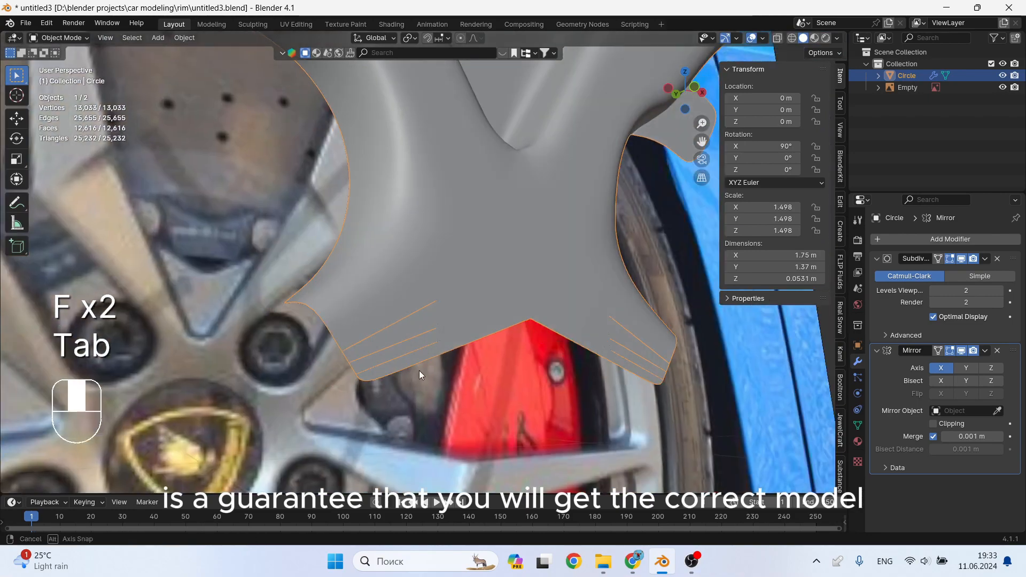
# Delete the three loose edges that run lengthwise across the hub arm's two newly filled faces
pyautogui.press('Tab')
pyautogui.press('2')
pyautogui.moveTo(415, 252); pyautogui.dragTo(455, 345)
pyautogui.press('x')
pyautogui.click(435, 420)
pyautogui.press('x')
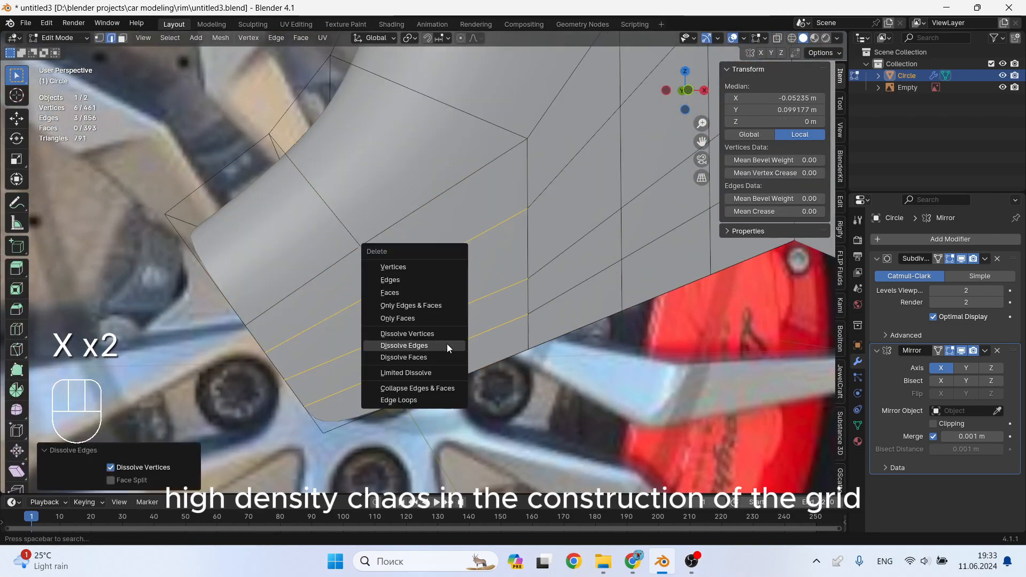
pyautogui.click(417, 282)
pyautogui.moveTo(350, 353); pyautogui.dragTo(337, 344, button='middle')
pyautogui.press('1')
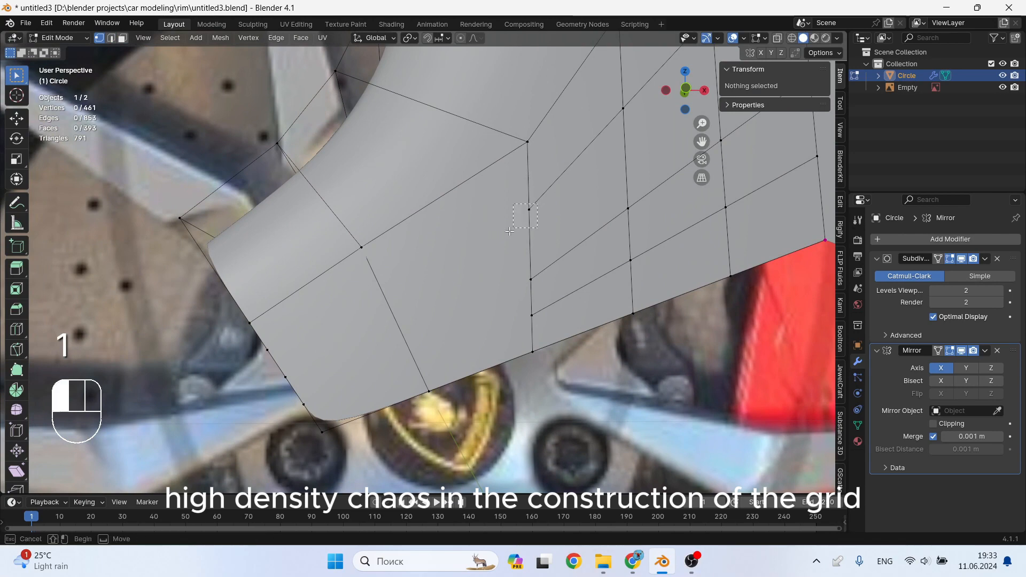
# Connect three pairs of vertices across the large faces at the hub's lower corner, cutting three roughly parallel edges through them
pyautogui.moveTo(509, 231); pyautogui.dragTo(510, 231)
pyautogui.keyDown('shift'); pyautogui.click(267, 350); pyautogui.keyUp('shift')
pyautogui.press('j')
pyautogui.moveTo(541, 266); pyautogui.dragTo(520, 291)
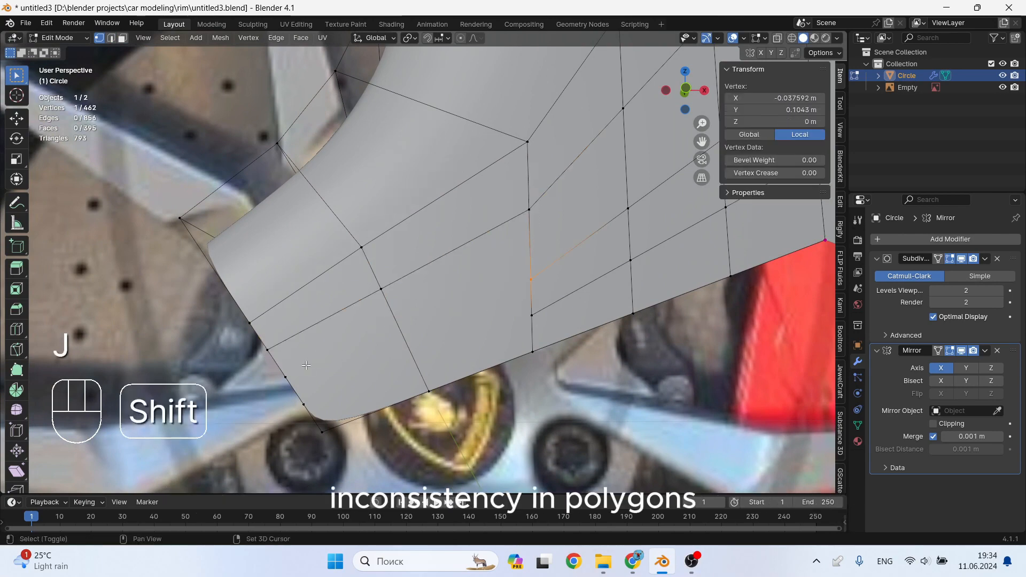
pyautogui.keyDown('shift'); pyautogui.moveTo(298, 367); pyautogui.dragTo(276, 387); pyautogui.keyUp('shift')
pyautogui.press('j')
pyautogui.moveTo(542, 303); pyautogui.dragTo(520, 326)
pyautogui.keyDown('shift'); pyautogui.moveTo(318, 390); pyautogui.dragTo(292, 413); pyautogui.keyUp('shift')
pyautogui.press('j')
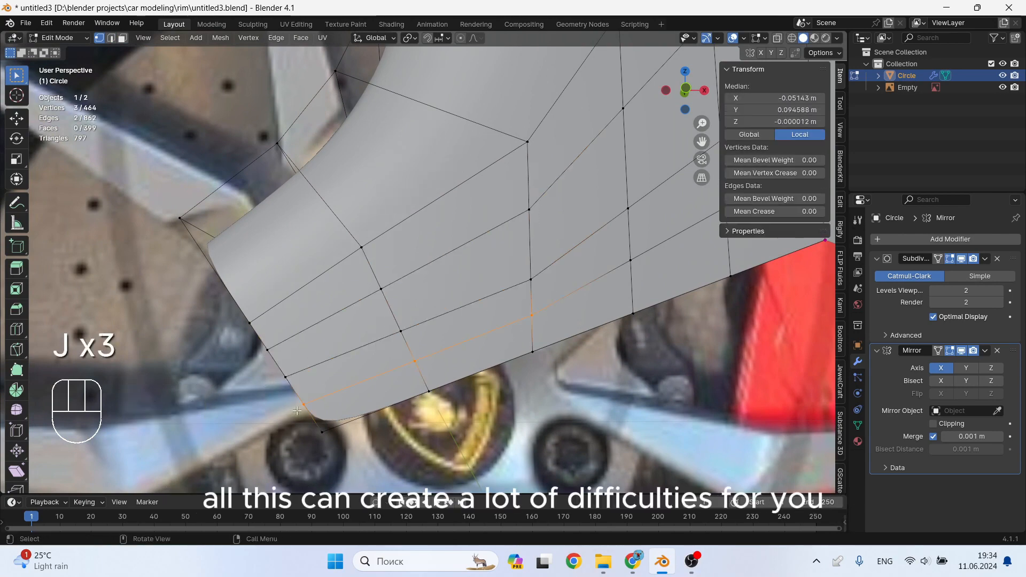
pyautogui.press('Tab')
pyautogui.scroll(-7, 486, 320)
pyautogui.moveTo(487, 320); pyautogui.dragTo(530, 342, button='middle')
pyautogui.press('Tab')
pyautogui.scroll(2, 530, 341)
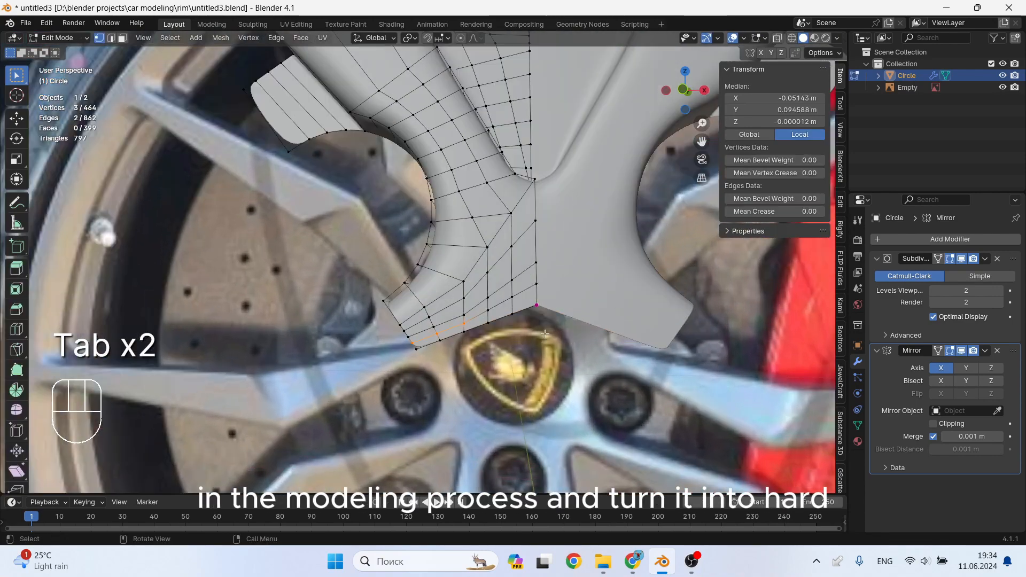
pyautogui.press('Tab')
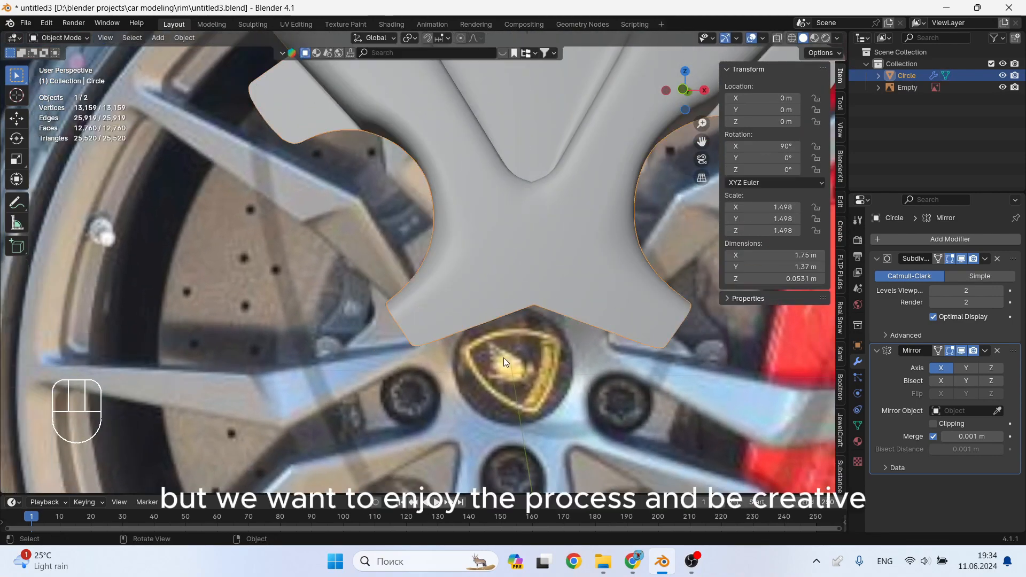
# From the front view, add a mesh circle at the wheel's centre and rotate it 90° about the X axis
pyautogui.moveTo(509, 356)
pyautogui.mouseDown(button='middle')
pyautogui.moveTo(533, 348)
pyautogui.moveTo(526, 357)
pyautogui.mouseUp(button='middle')
pyautogui.press('KP_1')
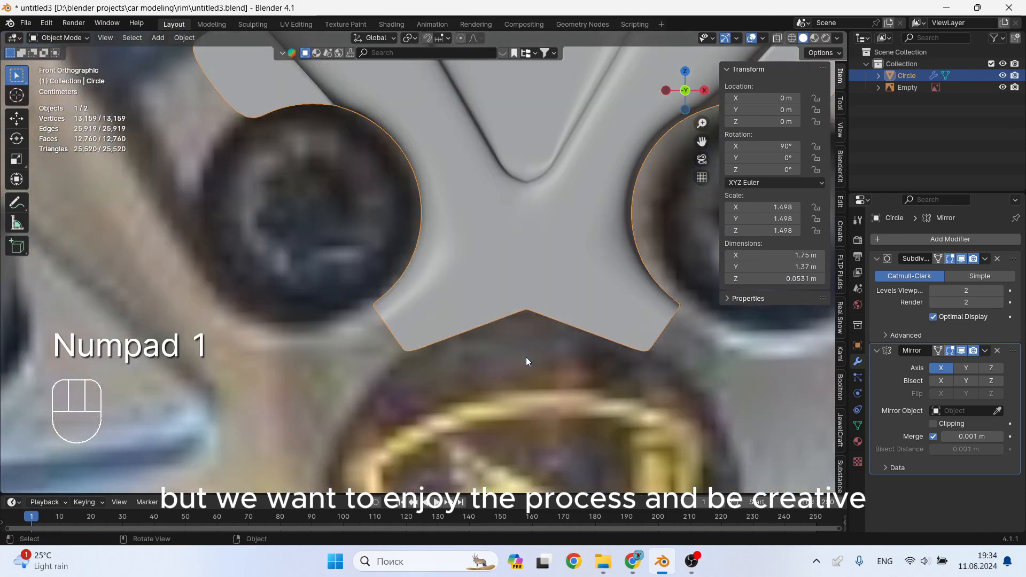
pyautogui.scroll(-5, 592, 370)
pyautogui.keyDown('shift'); pyautogui.moveTo(600, 378); pyautogui.dragTo(560, 325, button='middle'); pyautogui.keyUp('shift')
pyautogui.scroll(1, 560, 325)
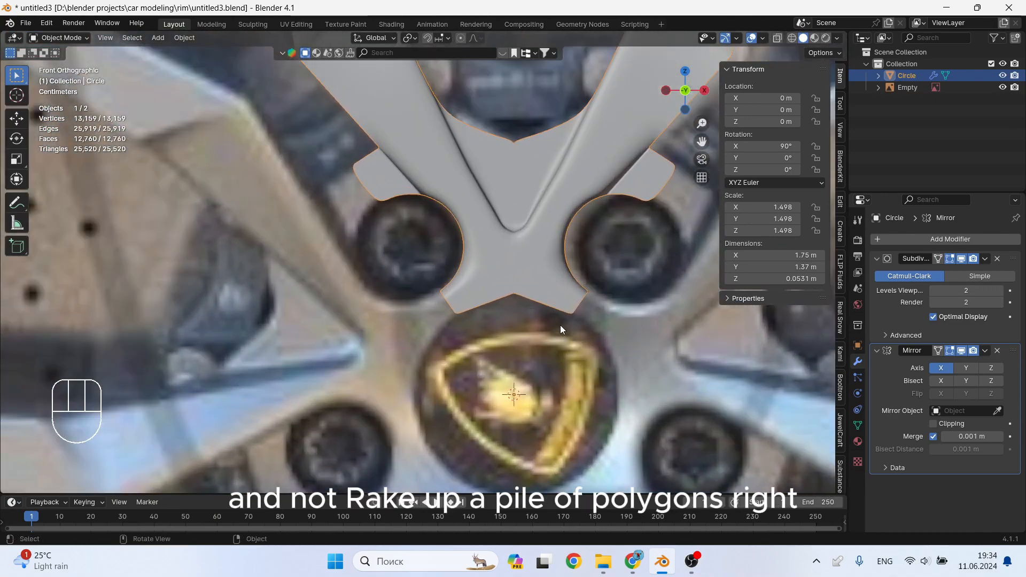
pyautogui.hotkey('shift', 'a')
pyautogui.moveTo(489, 314)
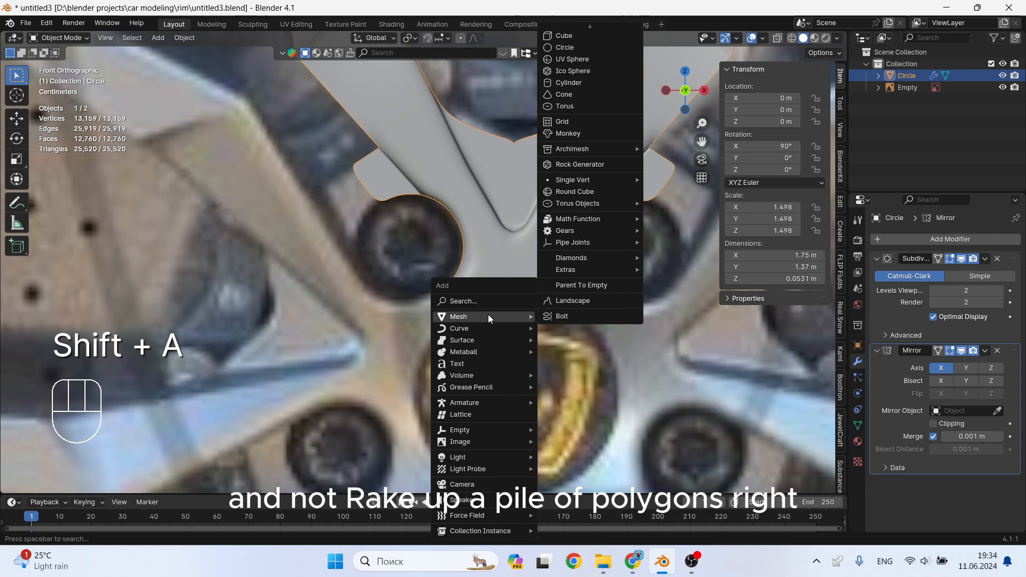
pyautogui.click(604, 46)
pyautogui.press('r')
pyautogui.press('x')
pyautogui.press('KP_9')
pyautogui.press('KP_0')
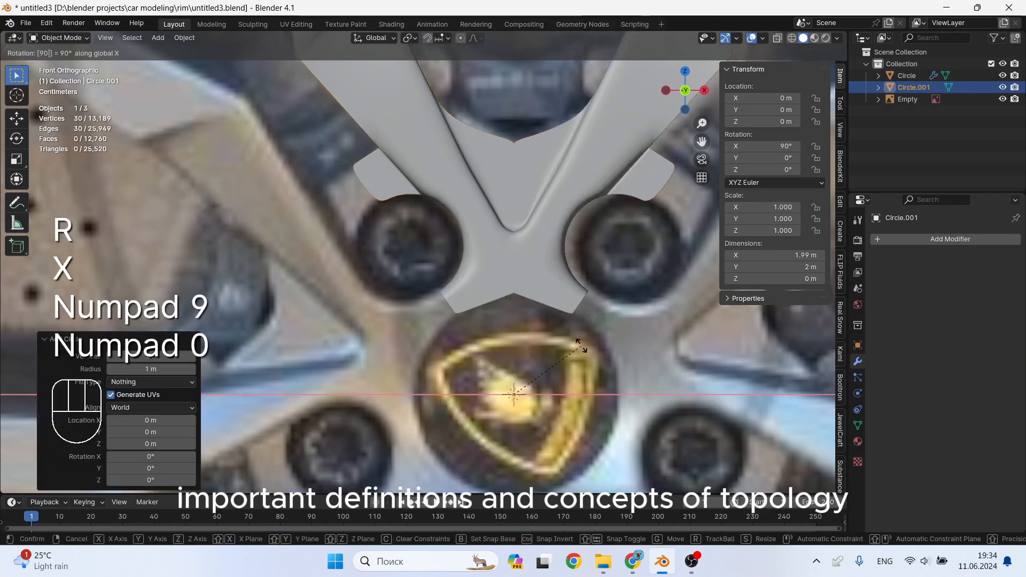
pyautogui.press('KP_Enter')
# Scale the circle down to match the outline of the centre cap below the hub piece
pyautogui.scroll(-5, 581, 341)
pyautogui.press('s')
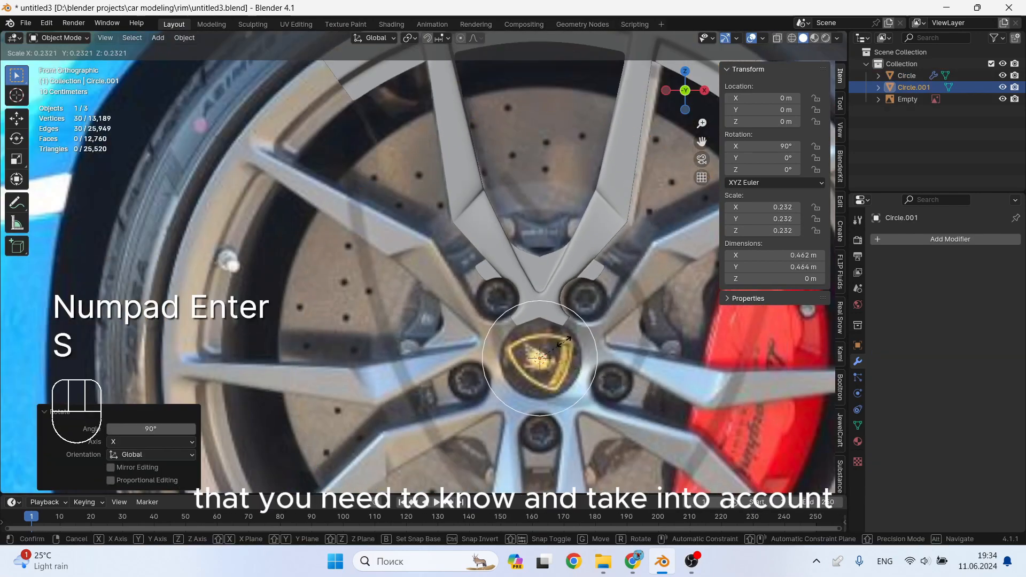
pyautogui.click(551, 342)
pyautogui.scroll(6, 553, 327)
pyautogui.press('Tab')
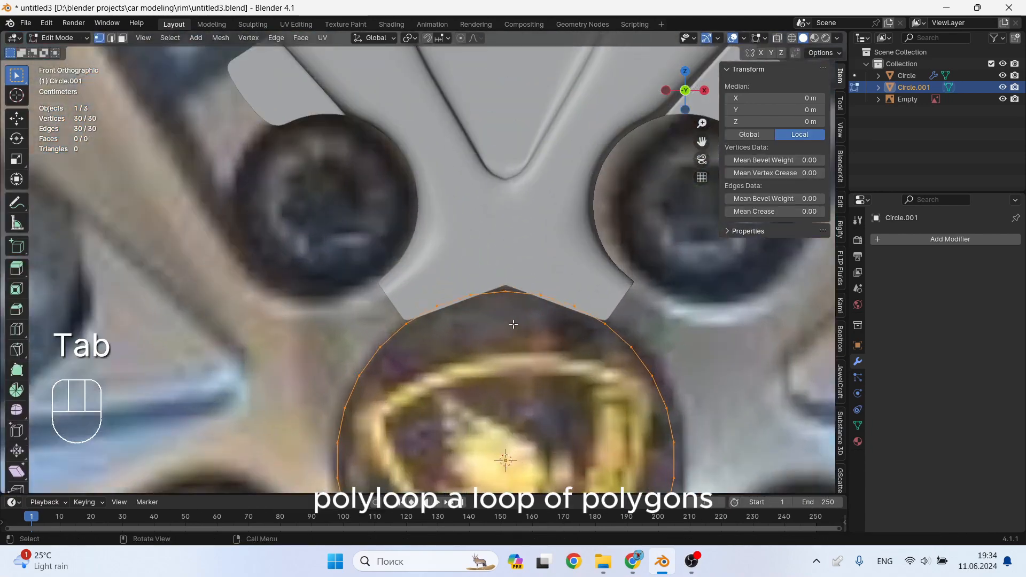
pyautogui.press('Tab')
# Join the guide circle into the spoke mesh and open the combined mesh for editing
pyautogui.keyDown('shift'); pyautogui.click(467, 242); pyautogui.keyUp('shift')
pyautogui.rightClick(465, 240)
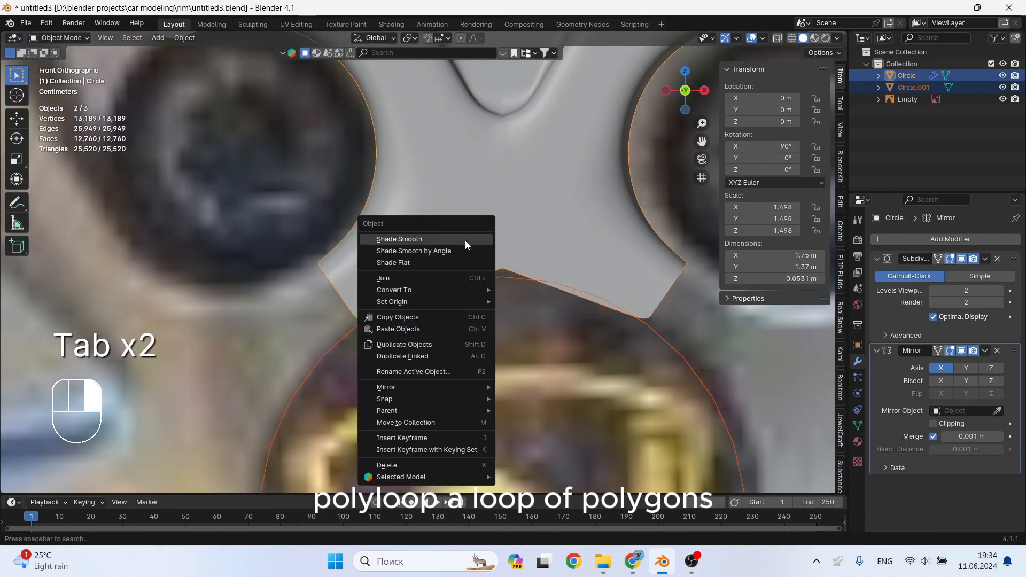
pyautogui.click(421, 276)
pyautogui.press('Tab')
pyautogui.scroll(3, 479, 281)
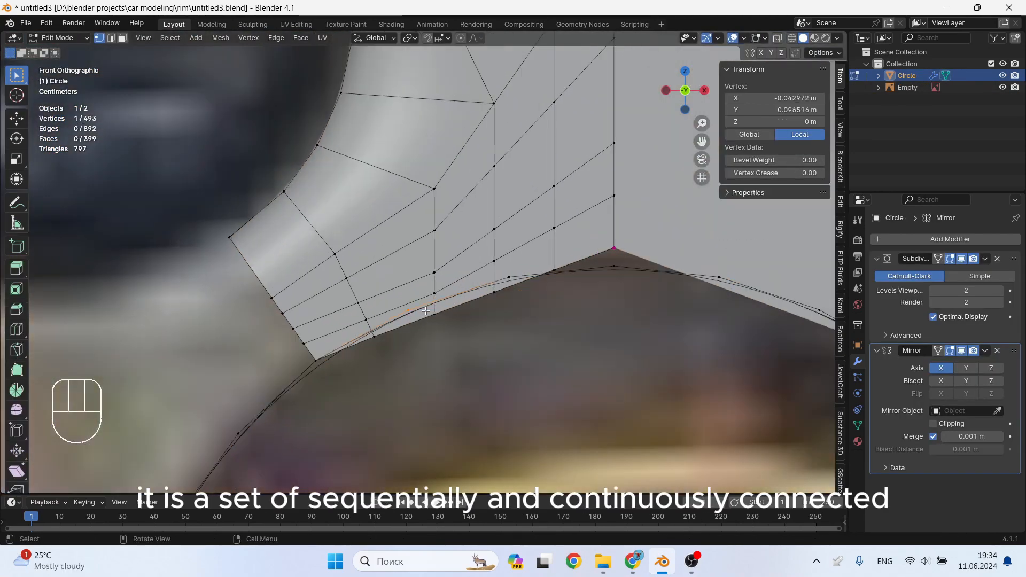
# Raise the three lowest vertices of the third column from the mirror line about 0.0045 m along Z to meet the circle
pyautogui.moveTo(445, 260); pyautogui.dragTo(413, 338)
pyautogui.press('g')
pyautogui.press('y')
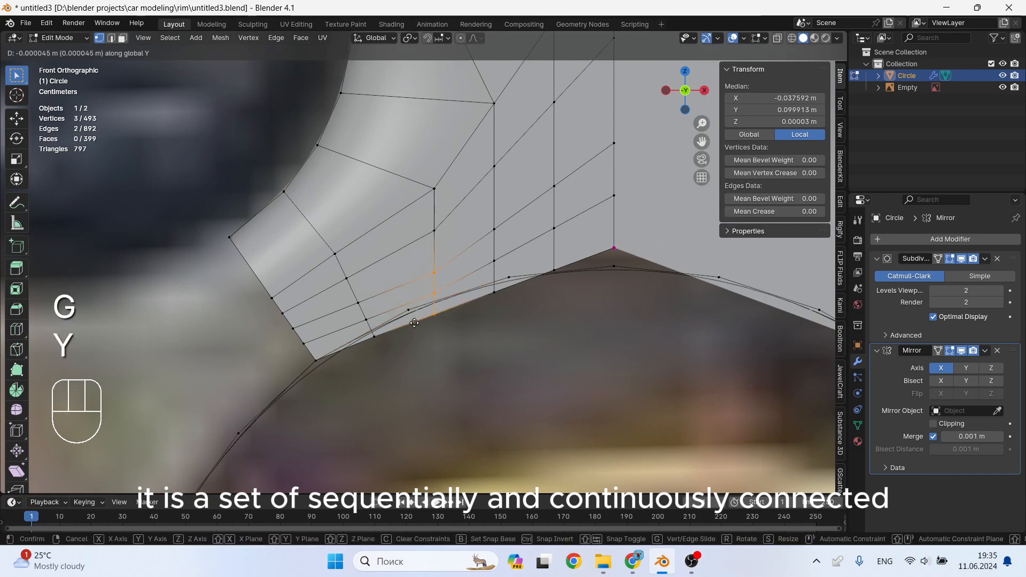
pyautogui.press('z')
pyautogui.click(403, 320)
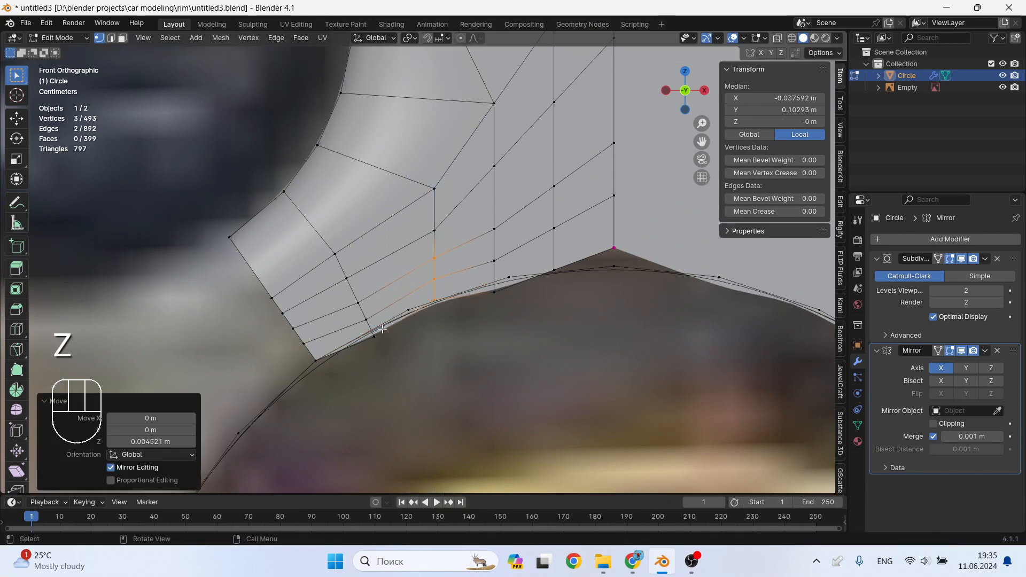
# Raise the three lowest vertices of the column nearest the hub's outer corner about 0.003 m along Z onto the circle
pyautogui.moveTo(349, 353); pyautogui.dragTo(350, 353)
pyautogui.press('g')
pyautogui.press('z')
pyautogui.click(404, 322)
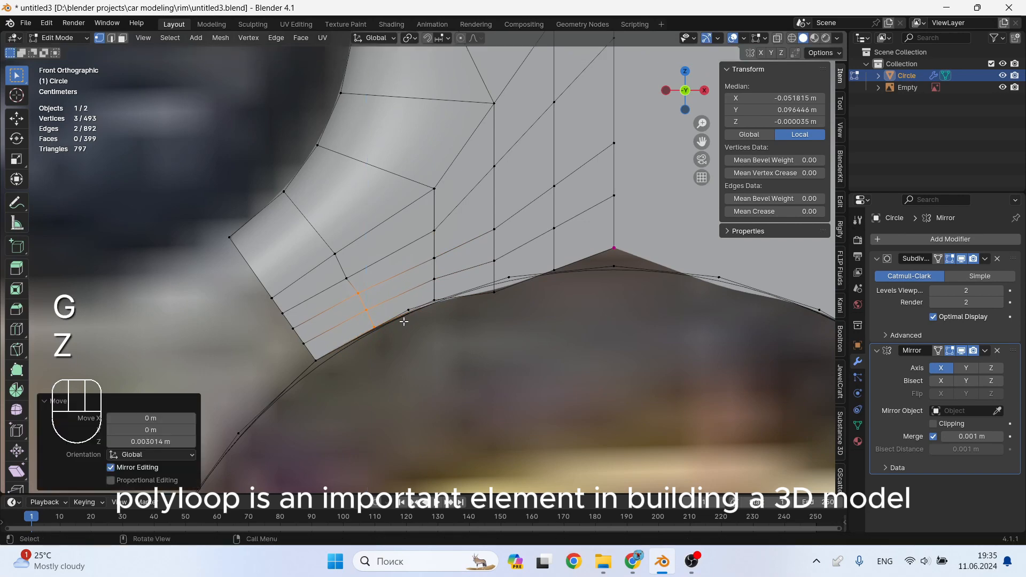
# Raise the three lowest vertices of the second column from the mirror line about 0.004 m along Z to the circle
pyautogui.moveTo(514, 216); pyautogui.dragTo(480, 317)
pyautogui.press('g')
pyautogui.press('z')
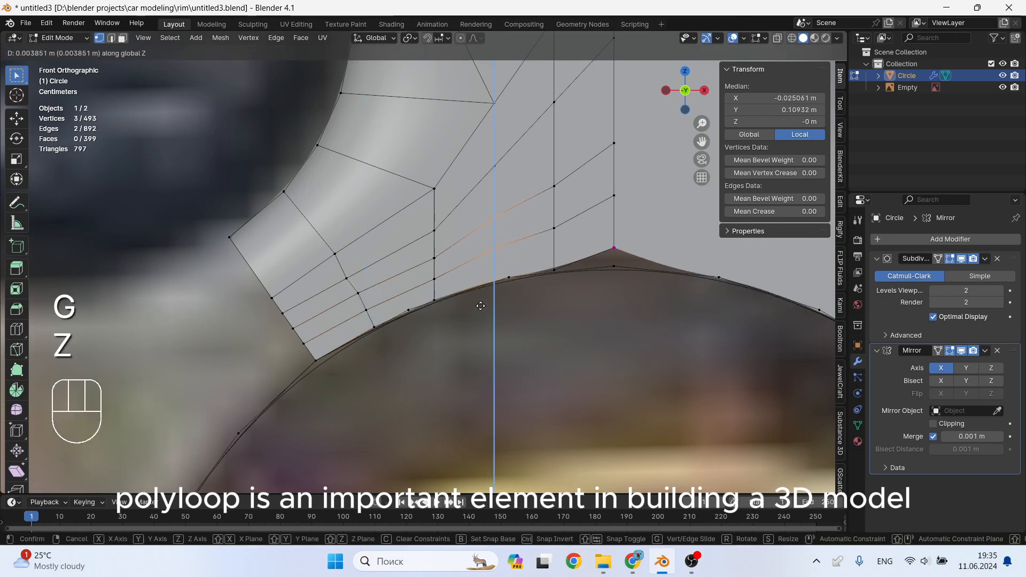
pyautogui.click(481, 305)
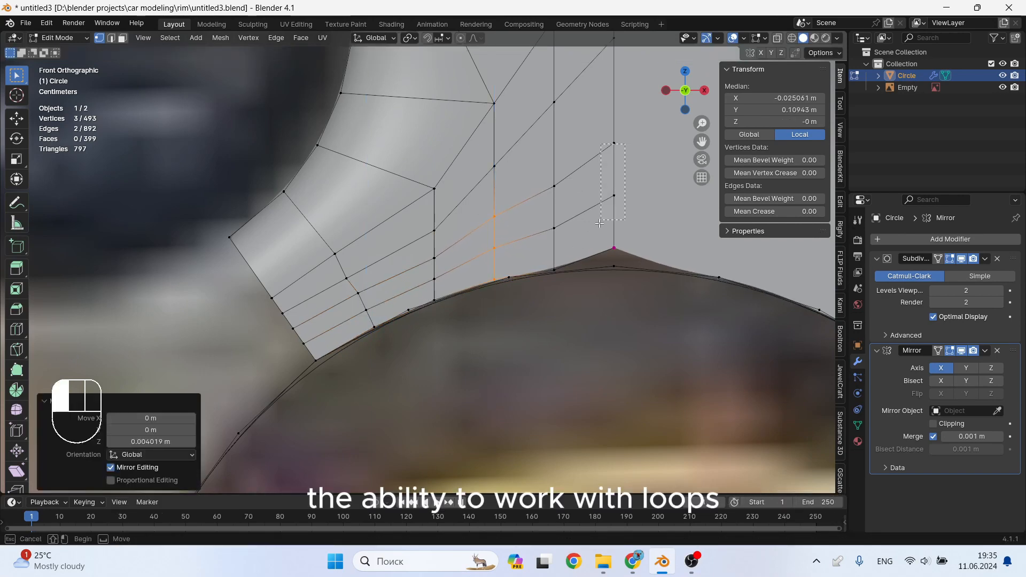
# Lower the three bottom vertices on the mirror line about 0.0055 m along Z until they meet the circle
pyautogui.moveTo(599, 224); pyautogui.dragTo(600, 273)
pyautogui.press('g')
pyautogui.press('z')
pyautogui.press('Escape')
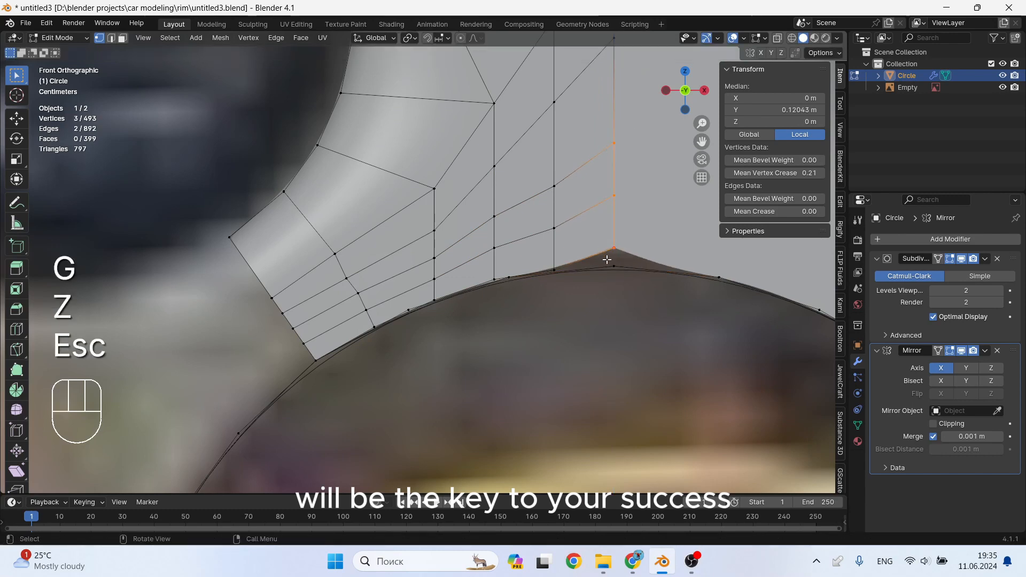
pyautogui.press('g')
pyautogui.press('z')
pyautogui.click(607, 277)
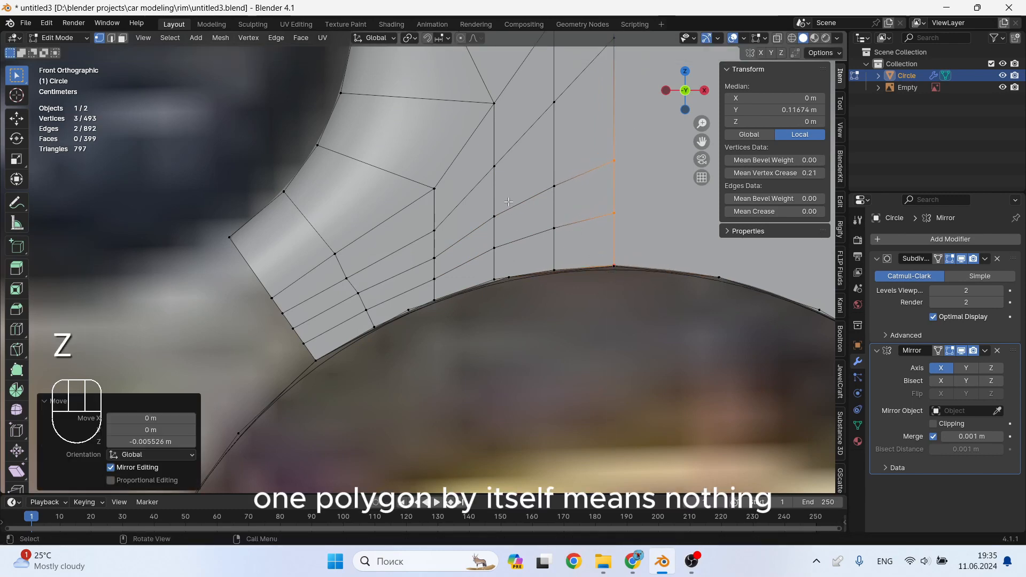
# Shift the second column's three lowest vertices onto the nearby circle vertex, and move the vertex above them sideways about 0.0032 m
pyautogui.moveTo(489, 290); pyautogui.dragTo(500, 290)
pyautogui.press('g')
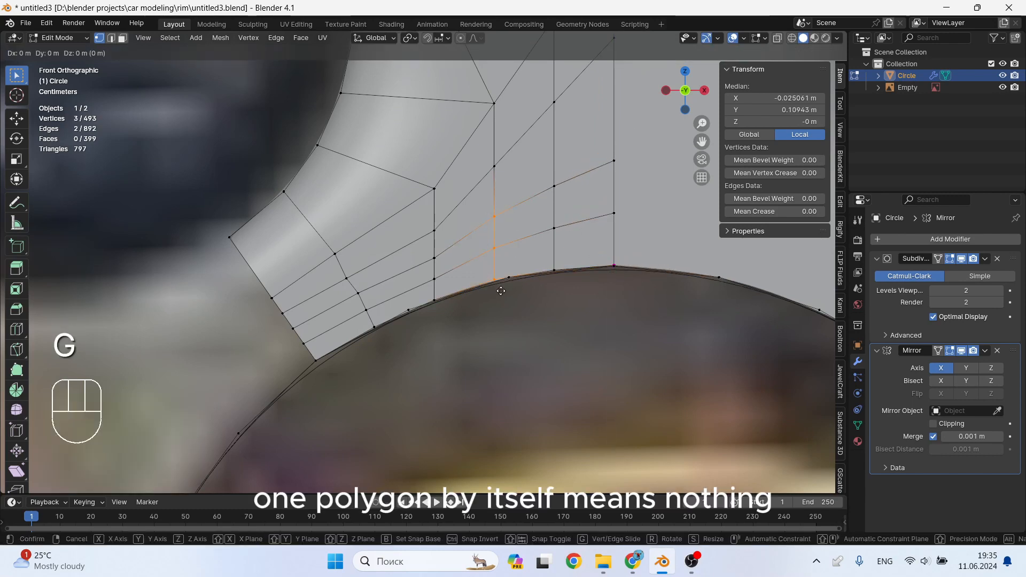
pyautogui.click(515, 287)
pyautogui.moveTo(504, 155); pyautogui.dragTo(485, 188)
pyautogui.press('g')
pyautogui.click(492, 196)
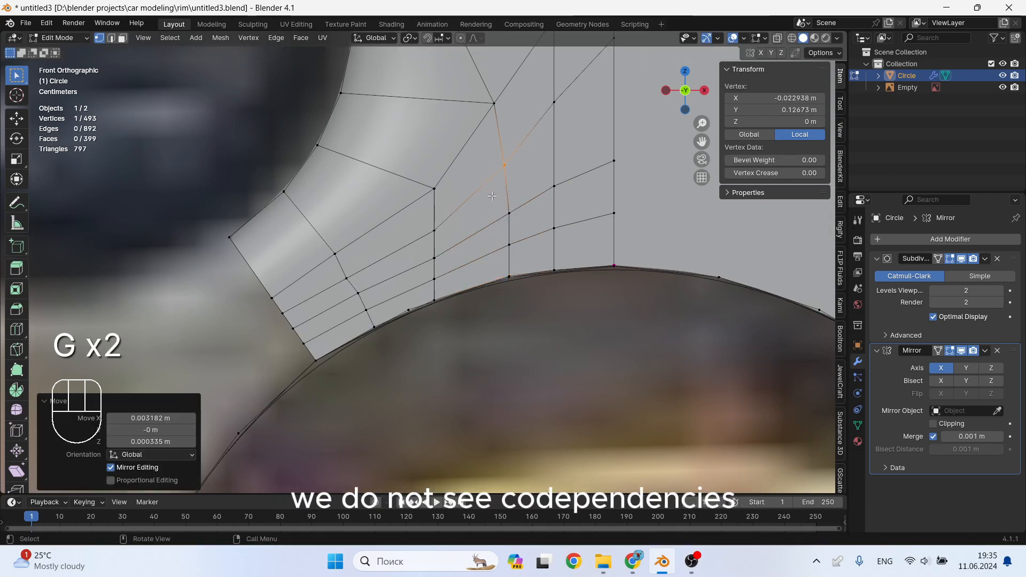
pyautogui.press('Tab')
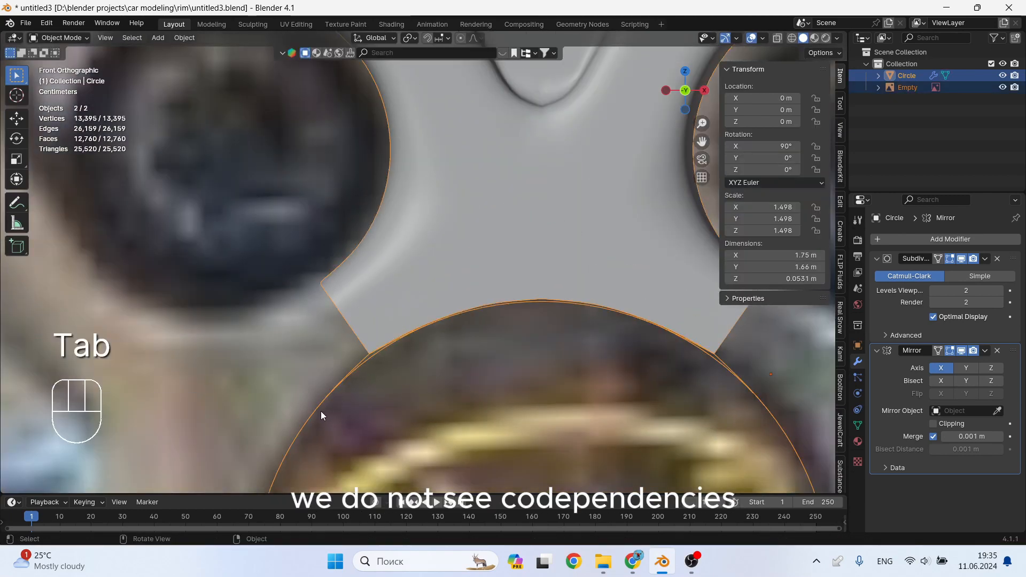
# Delete the whole guide circle edge loop from the spoke mesh
pyautogui.press('Tab')
pyautogui.press('2')
pyautogui.keyDown('alt'); pyautogui.click(320, 411); pyautogui.keyUp('alt')
pyautogui.press('x')
pyautogui.click(368, 400)
pyautogui.press('Tab')
# Set the vertex crease to 0.75 on the mirror-line vertex at the lowest point of the opening between the spokes
pyautogui.scroll(-7, 438, 395)
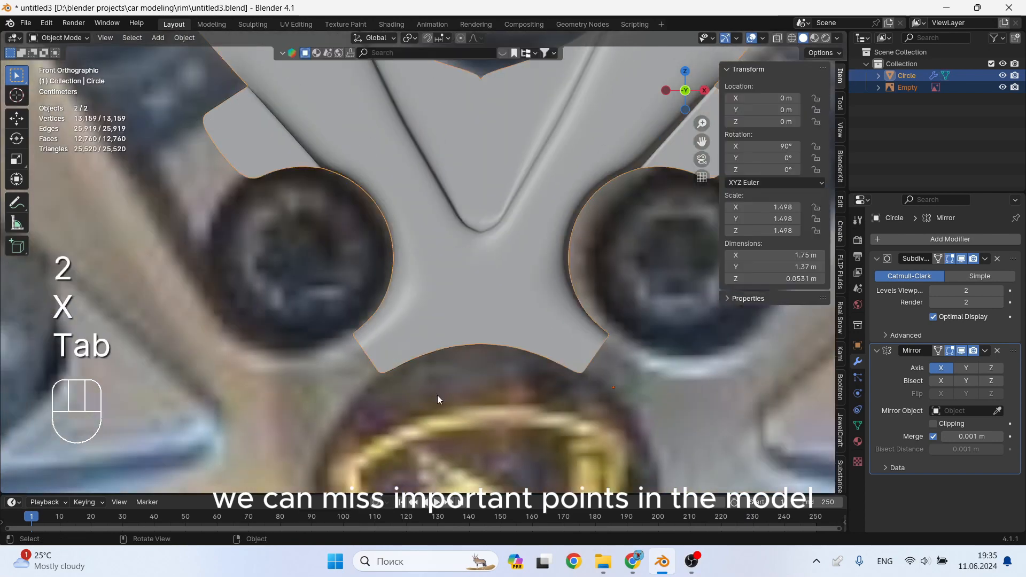
pyautogui.keyDown('shift'); pyautogui.moveTo(497, 382); pyautogui.dragTo(455, 334, button='middle'); pyautogui.keyUp('shift')
pyautogui.scroll(6, 416, 188)
pyautogui.press('Tab')
pyautogui.scroll(2, 416, 188)
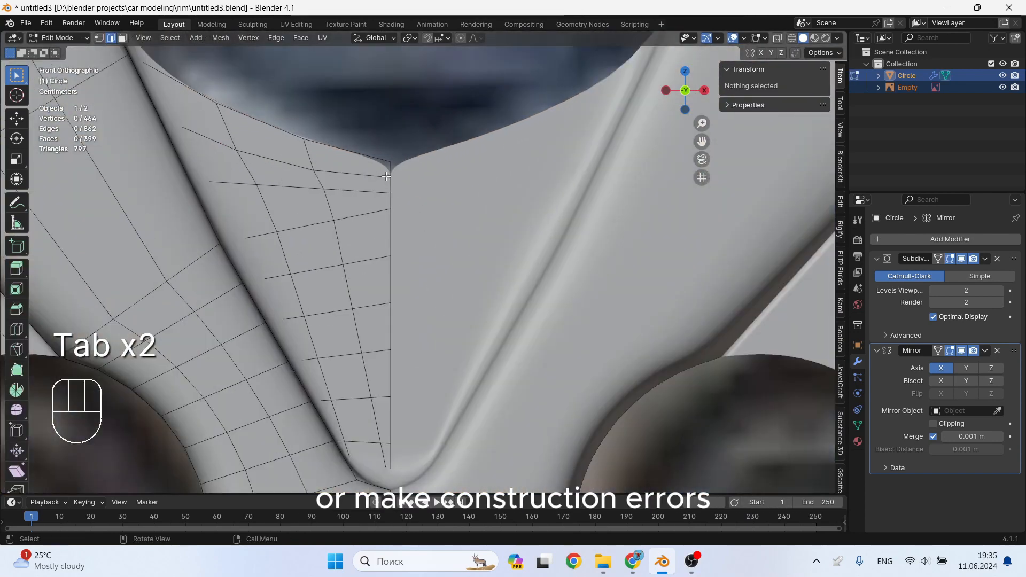
pyautogui.press('1')
pyautogui.moveTo(398, 150); pyautogui.dragTo(387, 166)
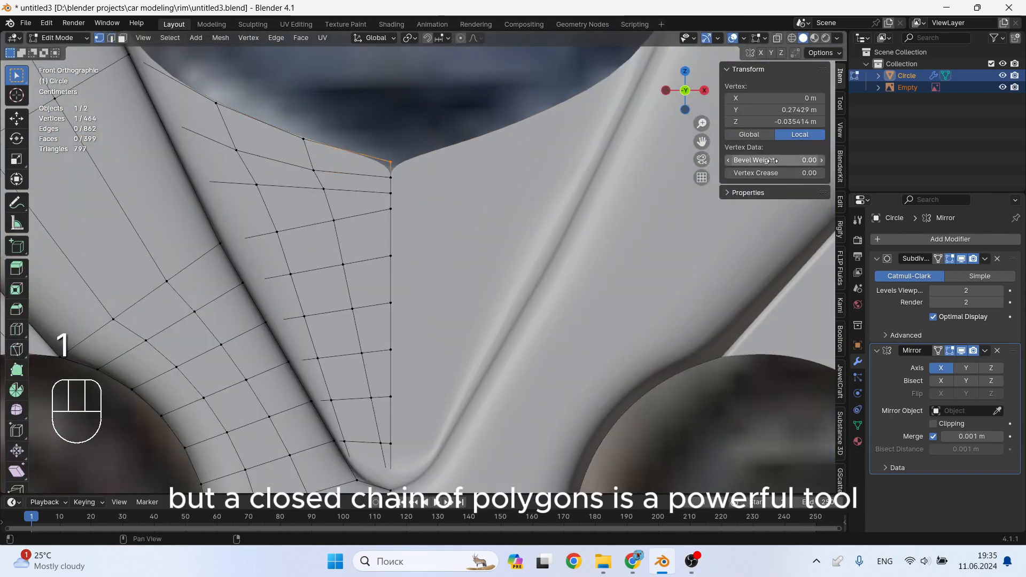
pyautogui.scroll(-4, 330, 239)
pyautogui.press('Tab')
pyautogui.scroll(3, 353, 192)
pyautogui.press('Tab')
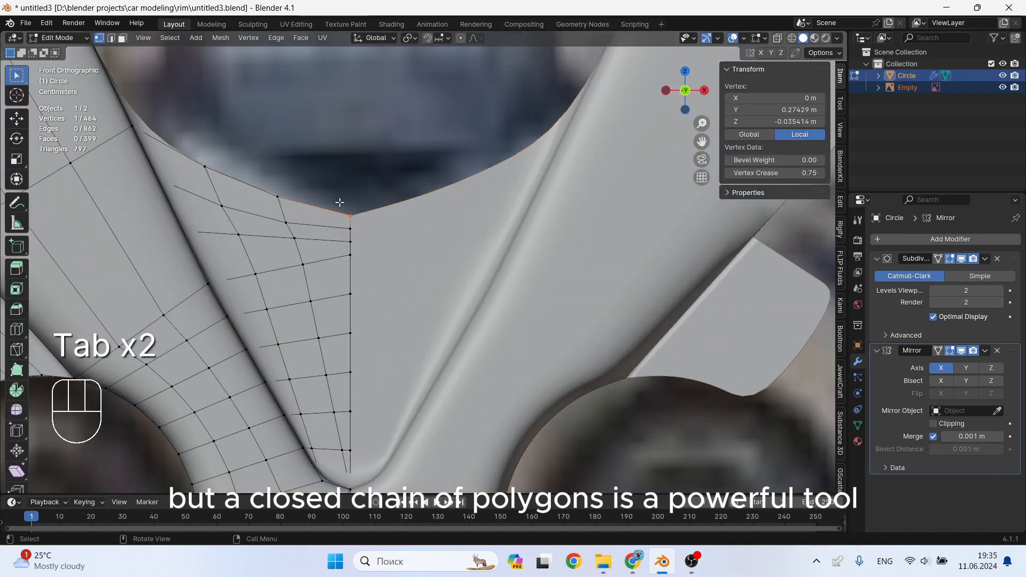
# Move the creased mirror-line vertex along Z so the opening's lower edge forms a smooth arc
pyautogui.scroll(2, 340, 202)
pyautogui.press('g')
pyautogui.press('z')
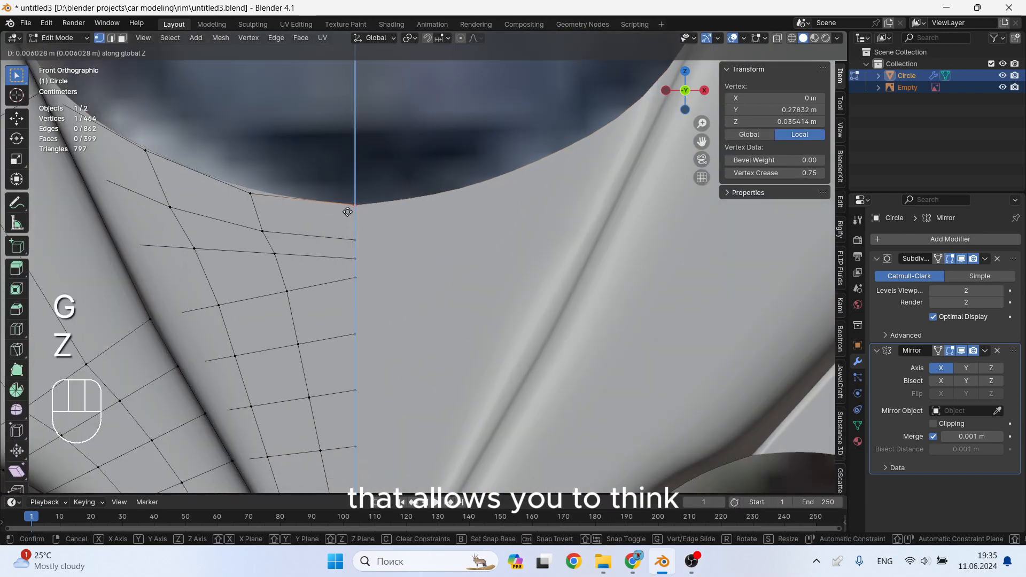
pyautogui.click(348, 212)
pyautogui.press('Tab')
pyautogui.scroll(-5, 348, 268)
pyautogui.scroll(1, 350, 276)
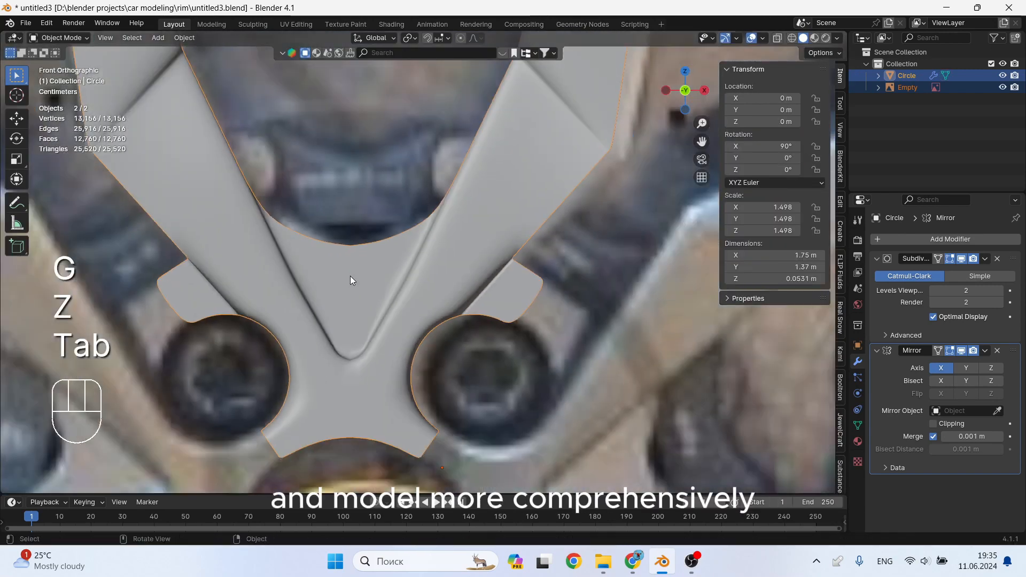
# Add two loop cuts across the short tab beside the bolt hole, one near its upper edge and one near the hole
pyautogui.scroll(-2, 351, 276)
pyautogui.keyDown('shift'); pyautogui.moveTo(267, 300); pyautogui.dragTo(403, 282, button='middle'); pyautogui.keyUp('shift')
pyautogui.press('Tab')
pyautogui.scroll(5, 374, 273)
pyautogui.hotkey('ctrl', 'r')
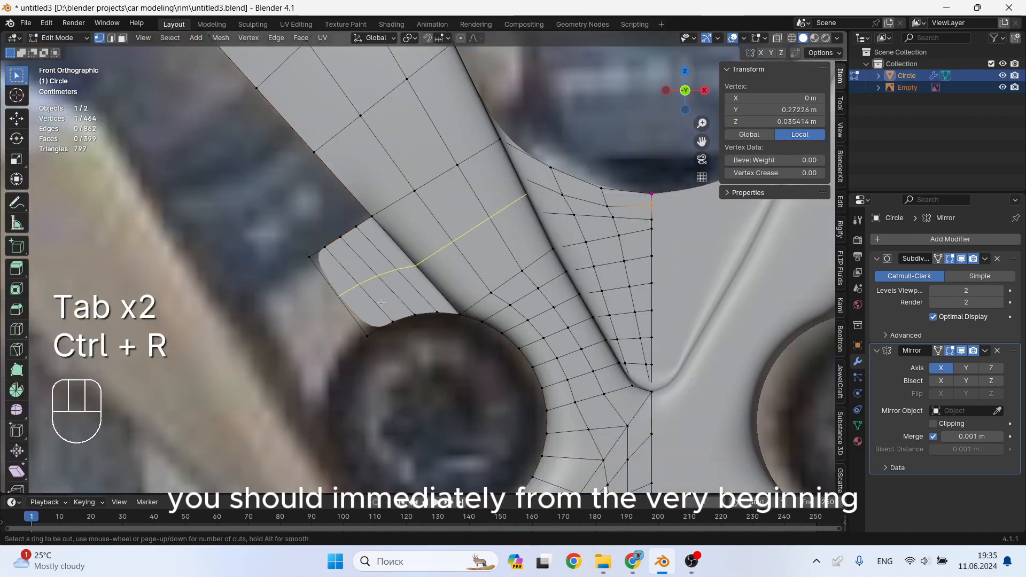
pyautogui.click(379, 301)
pyautogui.click(342, 257)
pyautogui.hotkey('ctrl', 'r')
pyautogui.click(371, 284)
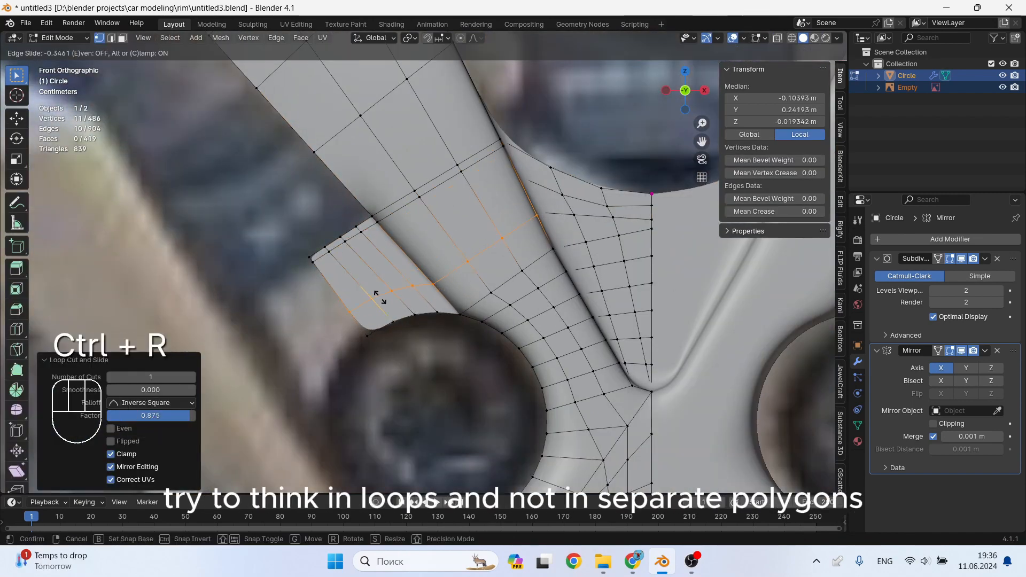
pyautogui.click(392, 320)
# Sharpen the short tab's two outer corner vertices by raising their vertex crease
pyautogui.press('Tab')
pyautogui.scroll(3, 343, 279)
pyautogui.press('Tab')
pyautogui.press('1')
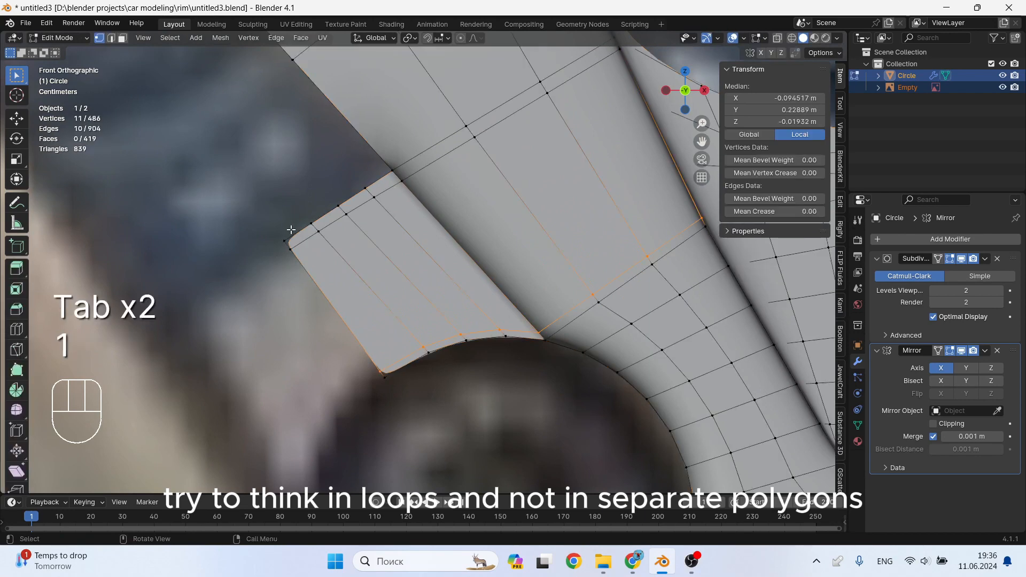
pyautogui.click(286, 240)
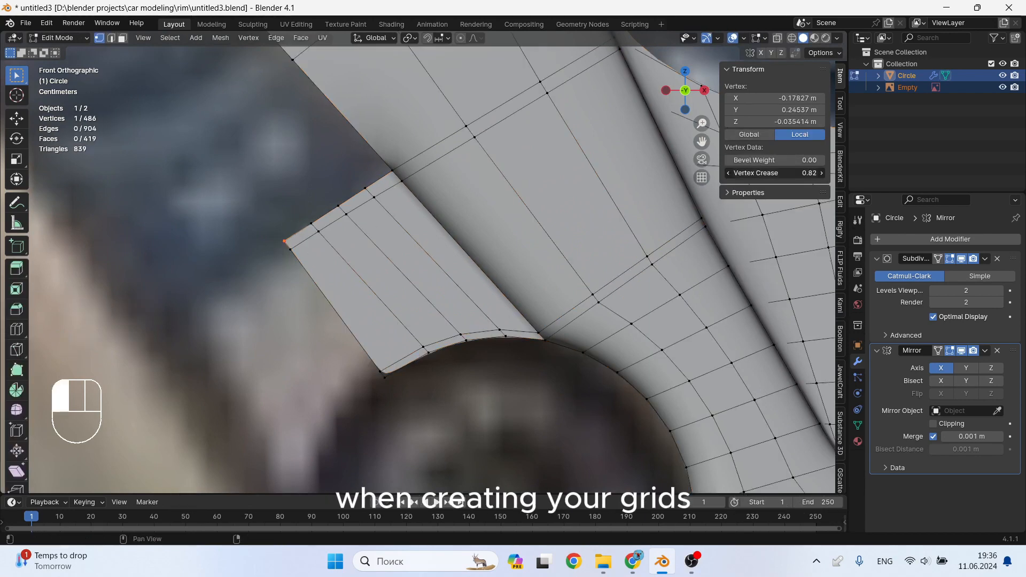
pyautogui.click(400, 378)
pyautogui.moveTo(775, 173); pyautogui.dragTo(801, 173)
pyautogui.press('Tab')
pyautogui.keyDown('shift'); pyautogui.moveTo(503, 337); pyautogui.dragTo(374, 361, button='middle'); pyautogui.keyUp('shift')
pyautogui.scroll(-7, 523, 338)
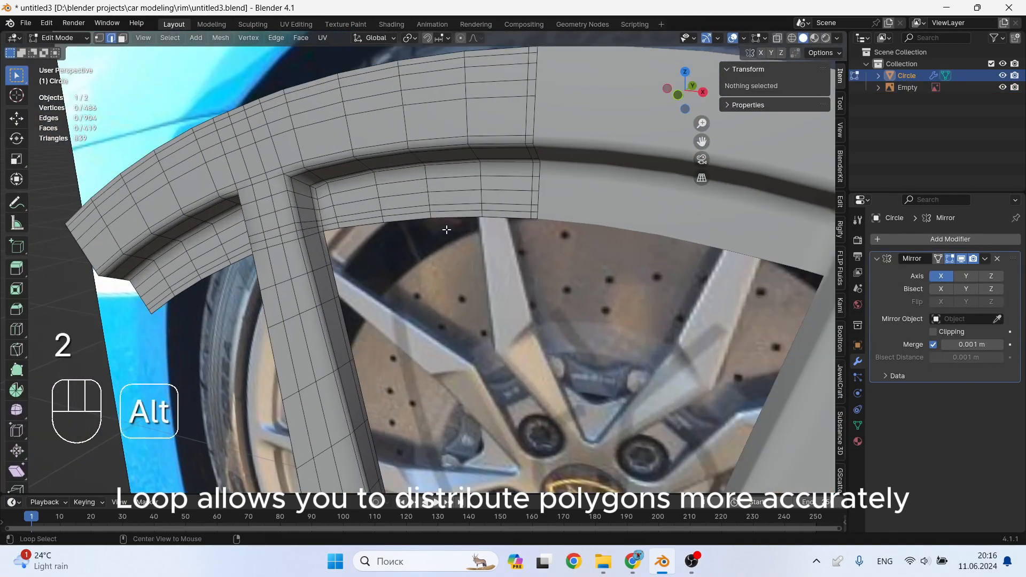
# Extrude the open edge loop along the rim segment's inner arc on both sides of the spoke backward along Y
pyautogui.keyDown('alt'); pyautogui.click(447, 229); pyautogui.keyUp('alt')
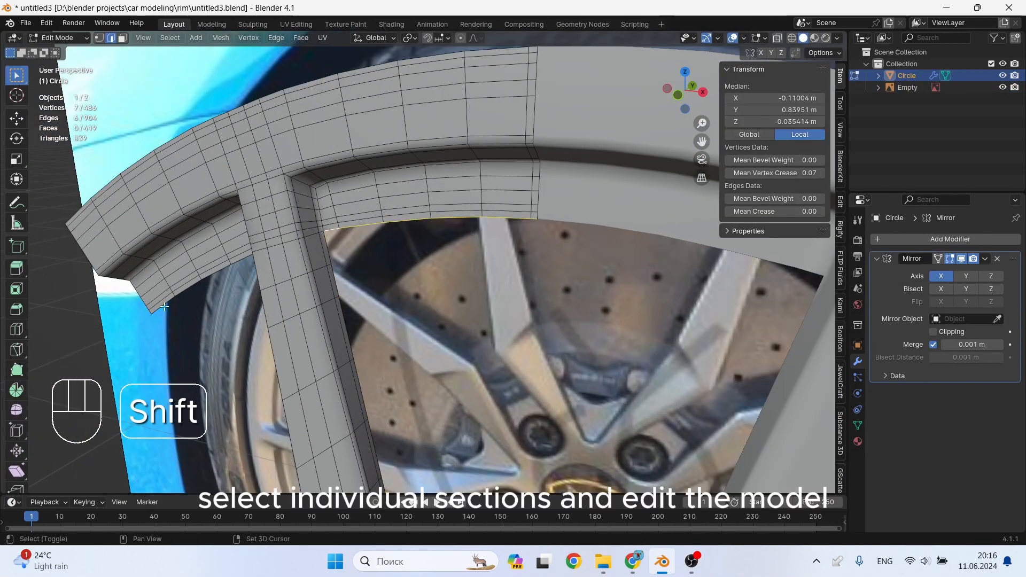
pyautogui.keyDown('shift'); pyautogui.click(219, 271); pyautogui.keyUp('shift')
pyautogui.moveTo(237, 260); pyautogui.dragTo(313, 252, button='middle')
pyautogui.scroll(-3, 220, 279)
pyautogui.keyDown('shift'); pyautogui.moveTo(220, 279); pyautogui.dragTo(428, 262, button='middle'); pyautogui.keyUp('shift')
pyautogui.press('e')
pyautogui.press('y')
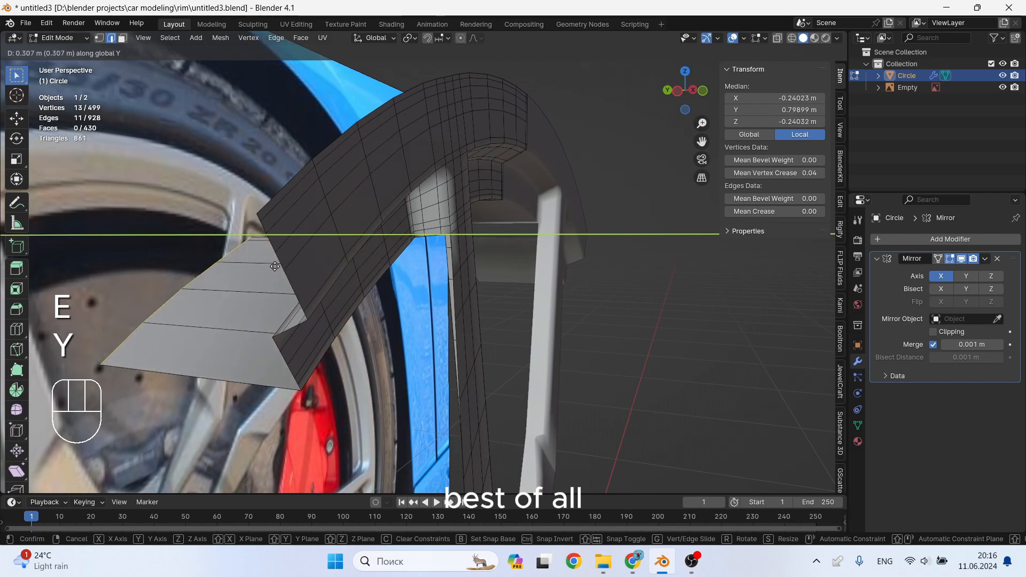
pyautogui.click(342, 262)
# Fill a face between the two extruded inner-arc strips, bridging the gap behind the spoke
pyautogui.moveTo(342, 262); pyautogui.dragTo(470, 391, button='middle')
pyautogui.click(328, 257)
pyautogui.keyDown('shift'); pyautogui.click(322, 318); pyautogui.keyUp('shift')
pyautogui.press('f')
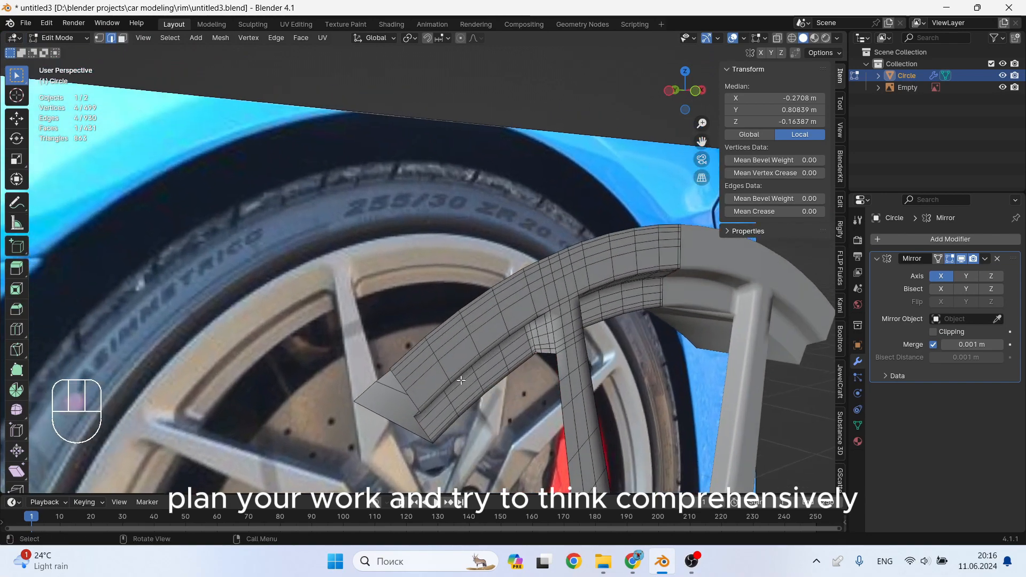
# Extrude the rim segment's outer arc edge loop backward along Y to form the outer wall
pyautogui.scroll(1, 421, 352)
pyautogui.keyDown('alt'); pyautogui.click(403, 349); pyautogui.keyUp('alt')
pyautogui.scroll(-1, 418, 348)
pyautogui.moveTo(418, 348); pyautogui.dragTo(469, 344, button='middle')
pyautogui.press('e')
pyautogui.press('y')
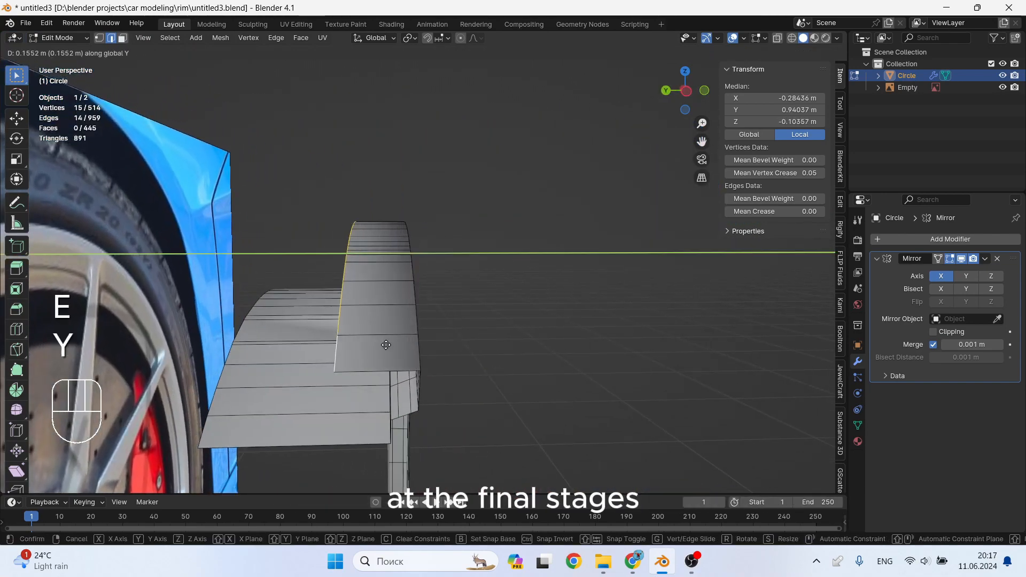
pyautogui.click(455, 342)
pyautogui.moveTo(454, 342); pyautogui.dragTo(540, 321, button='middle')
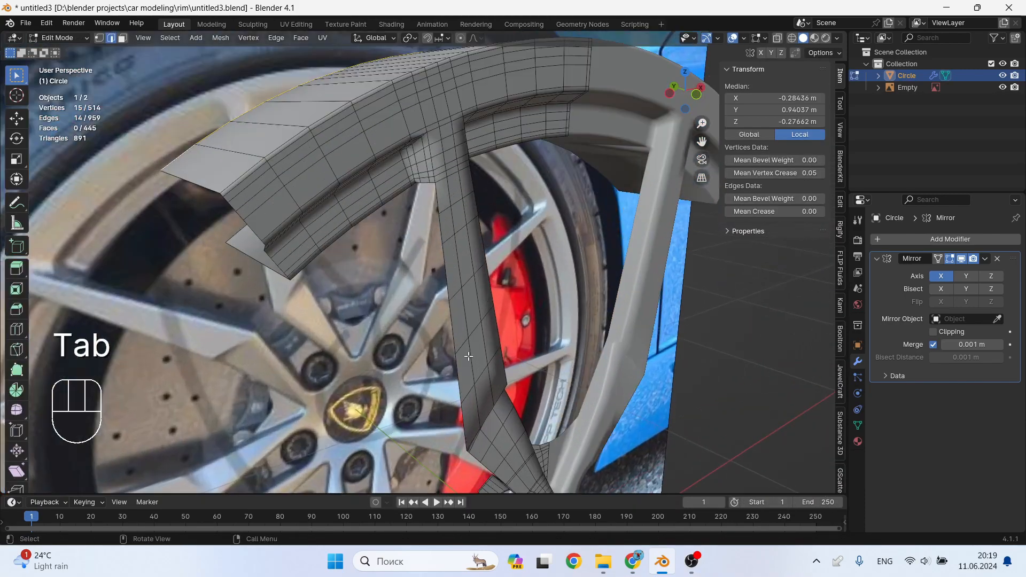
# Extrude the ten vertices along the spoke's open back edge, up to the rim, by 0.017694 m along Y
pyautogui.moveTo(469, 355); pyautogui.dragTo(481, 316, button='middle')
pyautogui.keyDown('shift'); pyautogui.moveTo(497, 422); pyautogui.dragTo(494, 321, button='middle'); pyautogui.keyUp('shift')
pyautogui.keyDown('shift'); pyautogui.moveTo(494, 321); pyautogui.dragTo(521, 310, button='middle'); pyautogui.keyUp('shift')
pyautogui.moveTo(521, 310); pyautogui.dragTo(519, 261, button='middle')
pyautogui.press('1')
pyautogui.click(518, 261)
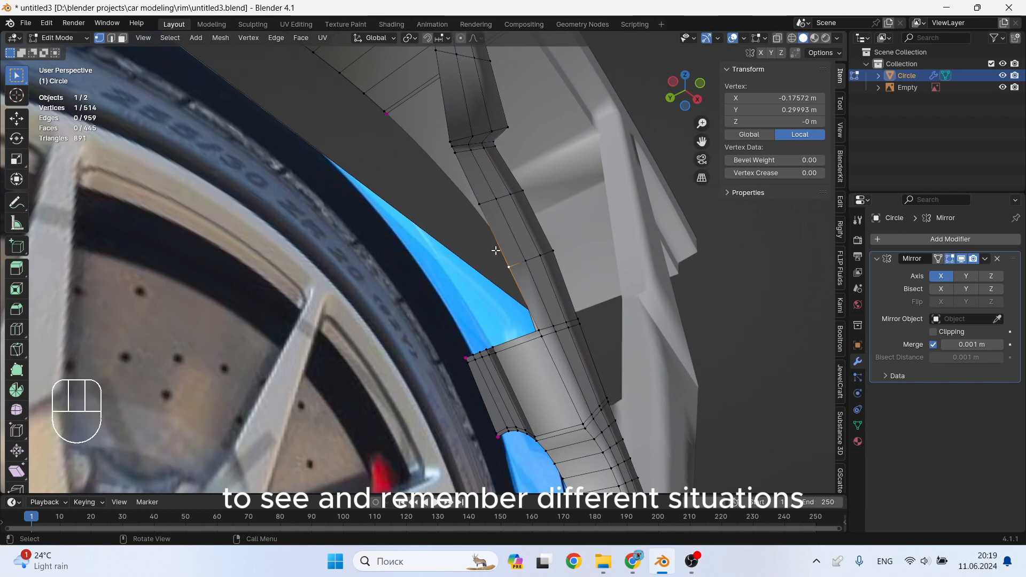
pyautogui.scroll(1, 496, 251)
pyautogui.keyDown('shift'); pyautogui.click(476, 196); pyautogui.keyUp('shift')
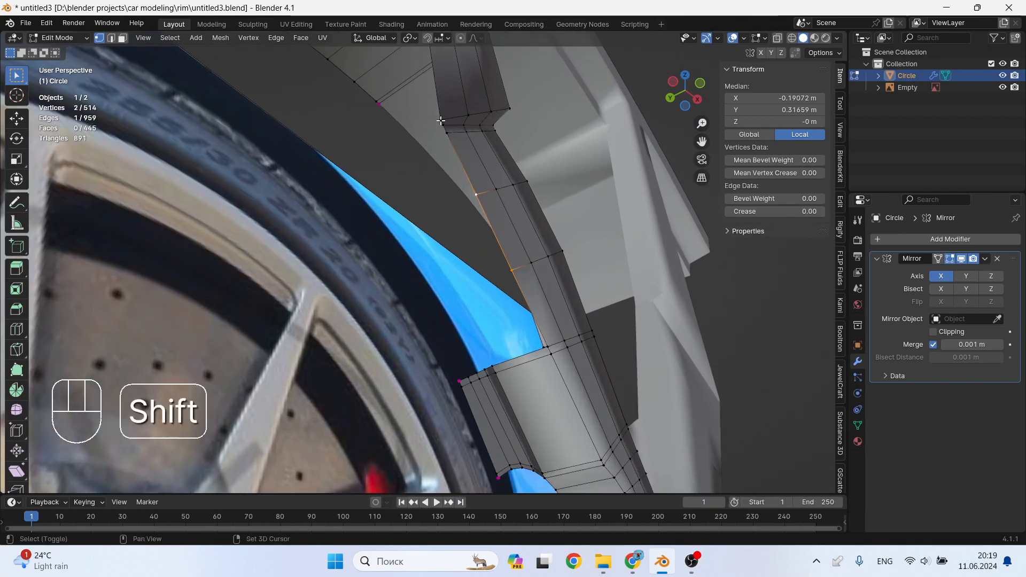
pyautogui.keyDown('shift'); pyautogui.click(442, 119); pyautogui.keyUp('shift')
pyautogui.keyDown('shift'); pyautogui.moveTo(449, 120); pyautogui.dragTo(479, 143, button='middle'); pyautogui.keyUp('shift')
pyautogui.keyDown('shift'); pyautogui.click(477, 142); pyautogui.keyUp('shift')
pyautogui.keyDown('shift'); pyautogui.moveTo(485, 194); pyautogui.dragTo(478, 208, button='middle'); pyautogui.keyUp('shift')
pyautogui.moveTo(466, 116); pyautogui.dragTo(658, 295, button='middle')
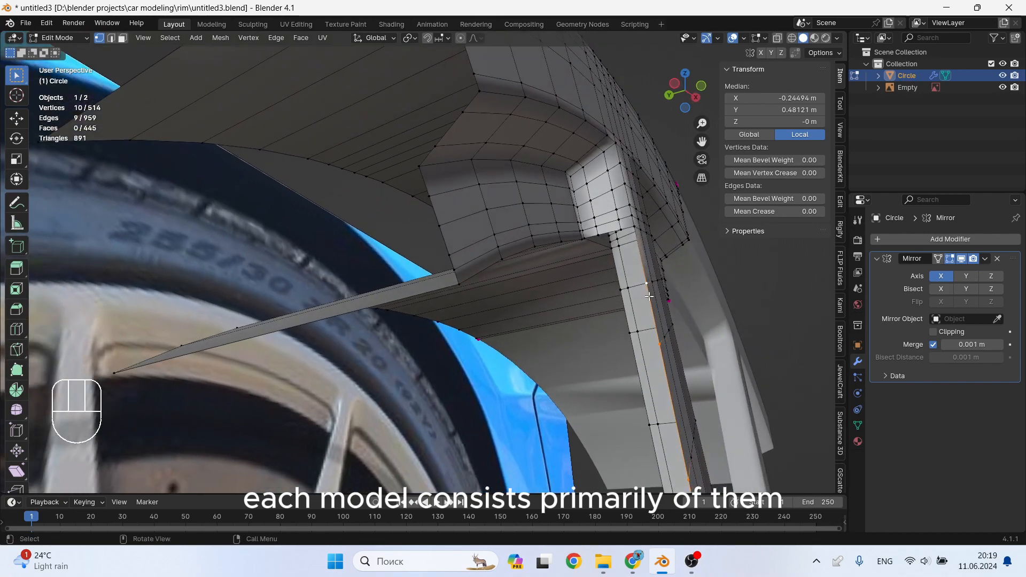
pyautogui.press('e')
pyautogui.press('y')
pyautogui.click(656, 299)
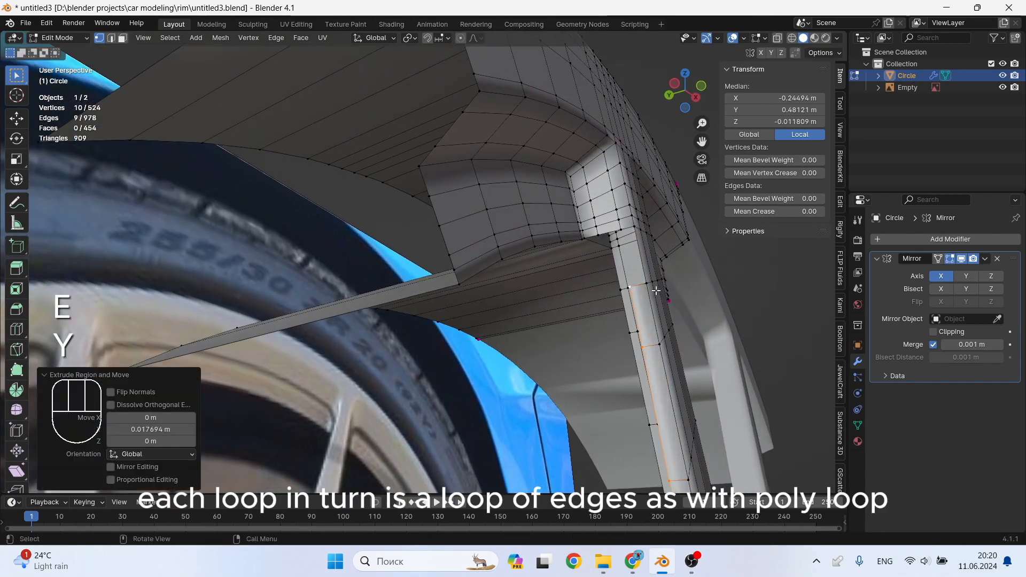
# Extend the spoke's side wall with two more extrusions along Y of 0.022901 m and 0.01549 m
pyautogui.press('e')
pyautogui.press('y')
pyautogui.click(632, 289)
pyautogui.moveTo(632, 289); pyautogui.dragTo(640, 271, button='middle')
pyautogui.press('e')
pyautogui.press('y')
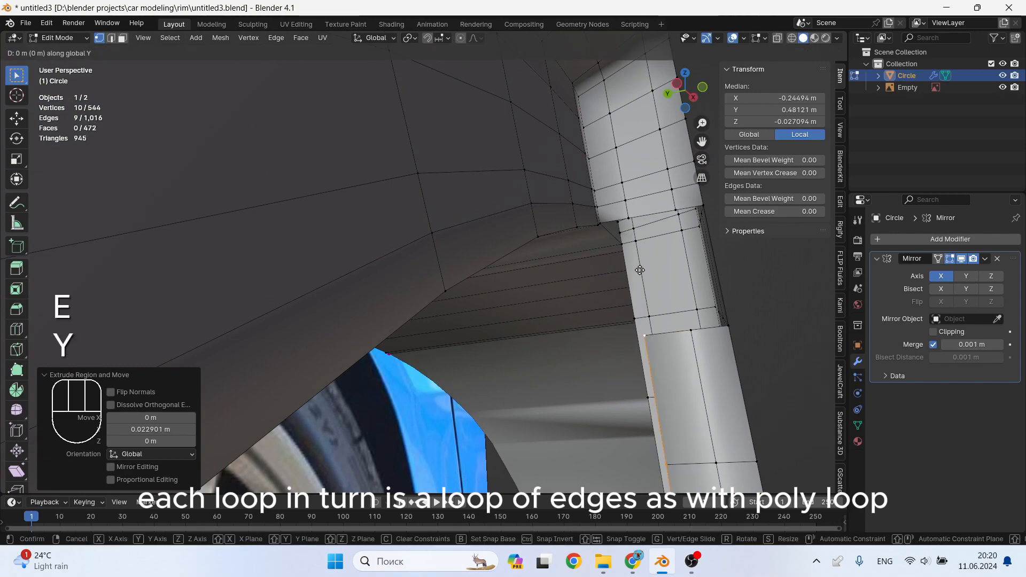
pyautogui.click(599, 279)
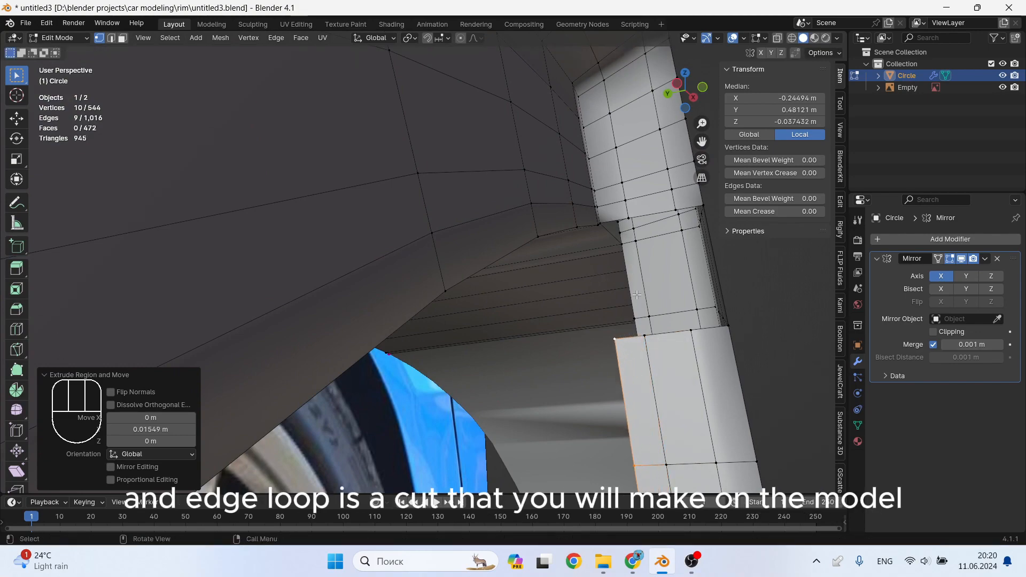
# Fill the open gap between the upper end of the spoke's extruded side wall and the rim with three faces
pyautogui.moveTo(599, 279); pyautogui.dragTo(484, 310, button='middle')
pyautogui.moveTo(545, 315); pyautogui.dragTo(475, 324, button='middle')
pyautogui.keyDown('shift'); pyautogui.moveTo(583, 332); pyautogui.dragTo(485, 278, button='middle'); pyautogui.keyUp('shift')
pyautogui.scroll(-5, 497, 300)
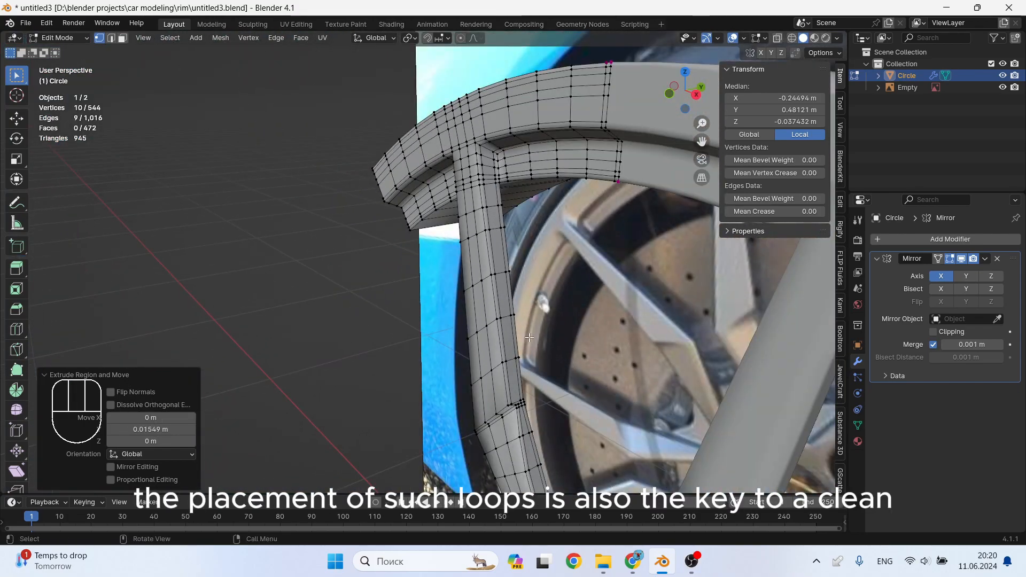
pyautogui.moveTo(498, 315); pyautogui.dragTo(583, 310, button='middle')
pyautogui.moveTo(561, 310); pyautogui.dragTo(625, 305, button='middle')
pyautogui.scroll(4, 625, 305)
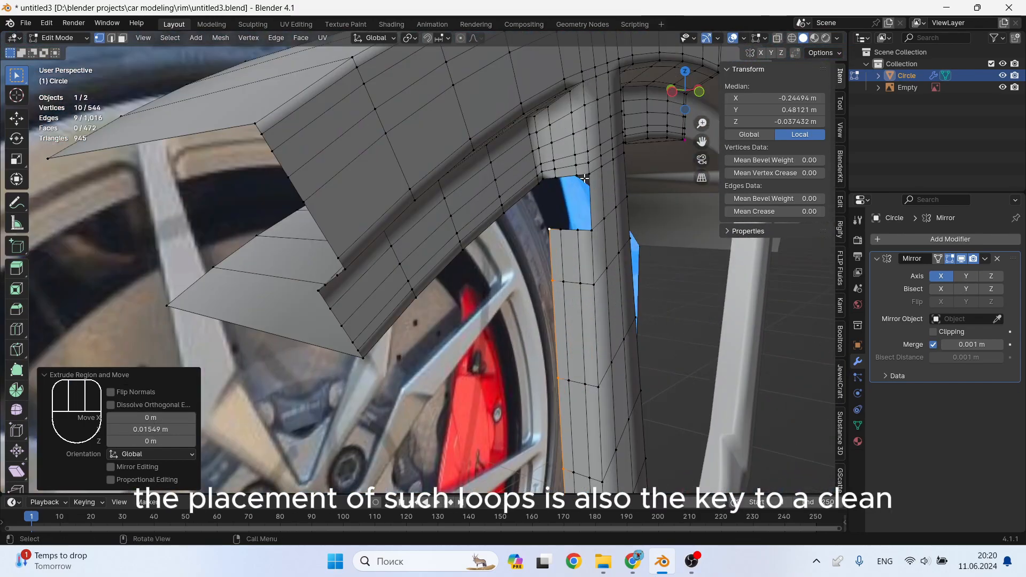
pyautogui.press('2')
pyautogui.click(590, 222)
pyautogui.moveTo(561, 251); pyautogui.dragTo(545, 219, button='middle')
pyautogui.scroll(-4, 551, 262)
pyautogui.moveTo(545, 219); pyautogui.dragTo(529, 297, button='middle')
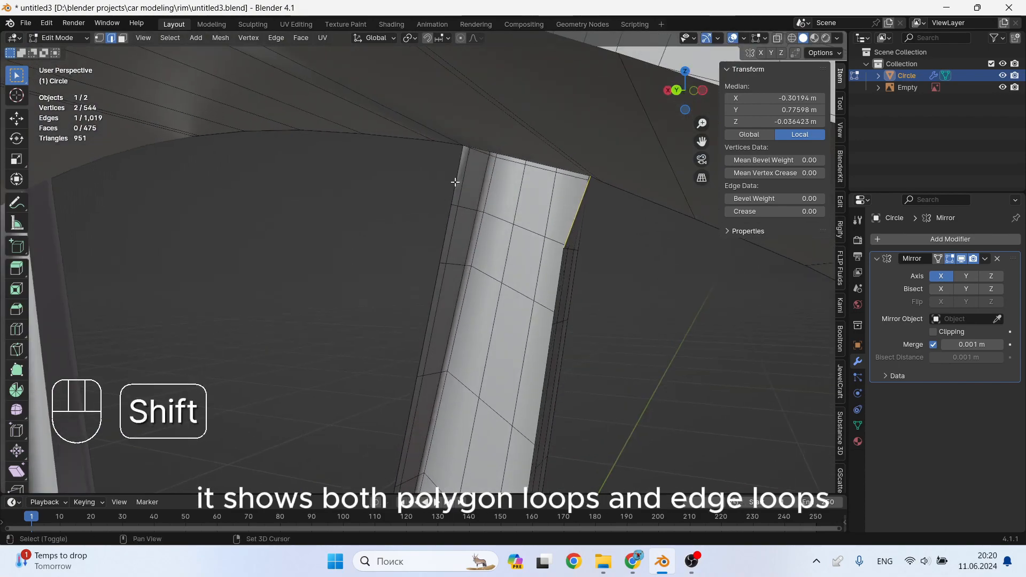
# Close the back of the spoke with consecutive faces between its side walls, from the rim down toward the hub
pyautogui.click(508, 226)
pyautogui.press('f')
pyautogui.press('f')
pyautogui.press('f')
pyautogui.scroll(-4, 508, 228)
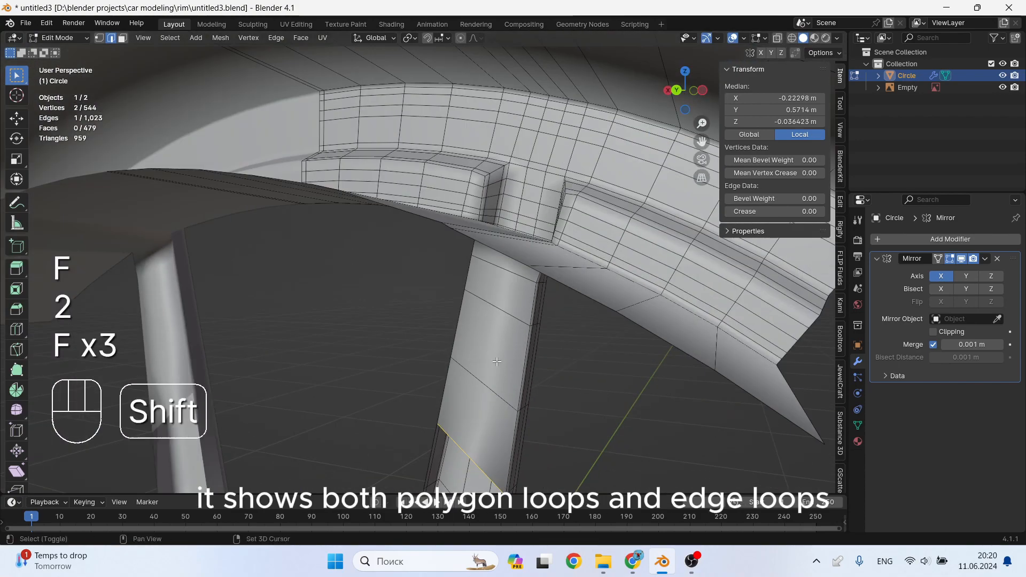
pyautogui.keyDown('shift'); pyautogui.moveTo(508, 227); pyautogui.dragTo(499, 235, button='middle'); pyautogui.keyUp('shift')
pyautogui.moveTo(500, 235); pyautogui.dragTo(477, 274, button='middle')
pyautogui.press('f')
pyautogui.press('f')
pyautogui.press('f')
pyautogui.press('f')
pyautogui.moveTo(464, 214); pyautogui.dragTo(438, 209, button='middle')
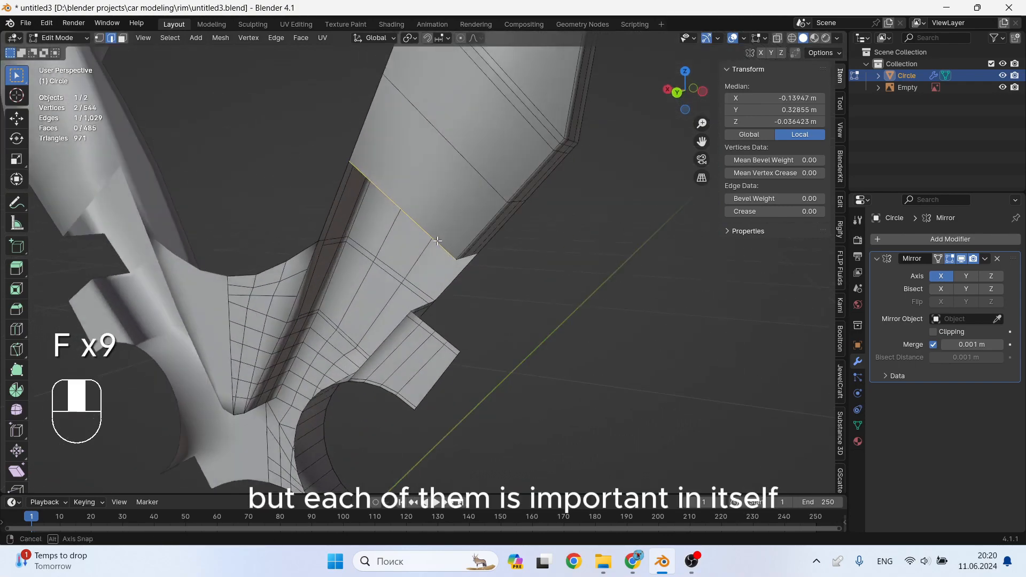
pyautogui.moveTo(477, 274); pyautogui.dragTo(464, 214, button='middle')
# Subdivide the short edge at the hub end of the remaining side-wall gap with two cuts
pyautogui.moveTo(439, 209); pyautogui.dragTo(616, 316, button='middle')
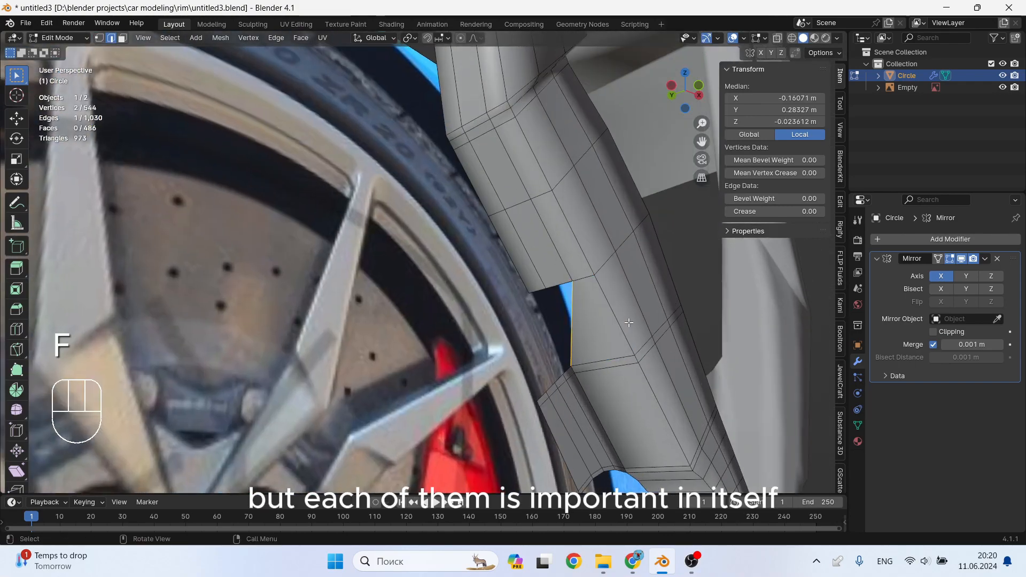
pyautogui.scroll(1, 626, 345)
pyautogui.press('2')
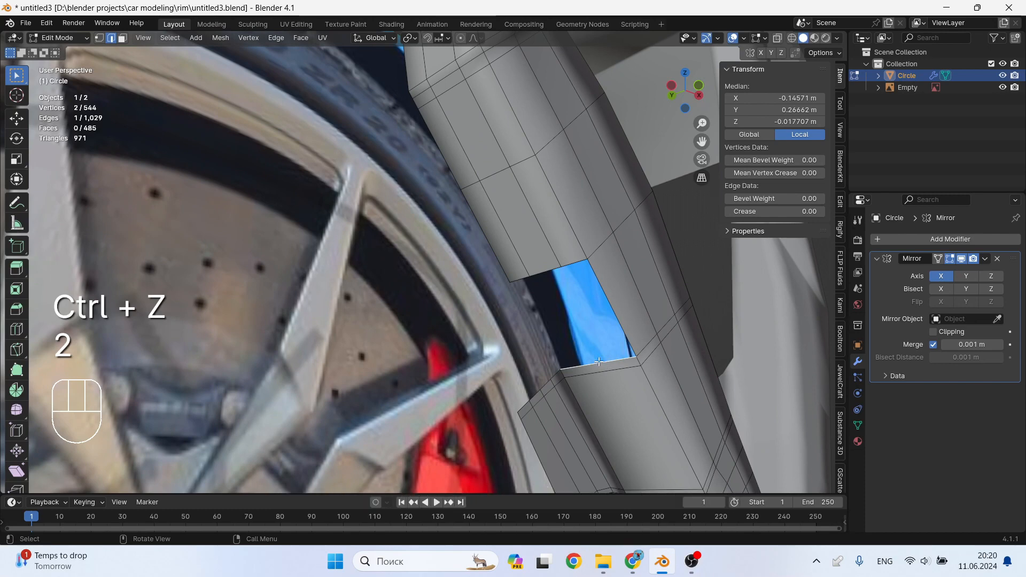
pyautogui.rightClick(599, 362)
pyautogui.rightClick(601, 365)
pyautogui.click(555, 217)
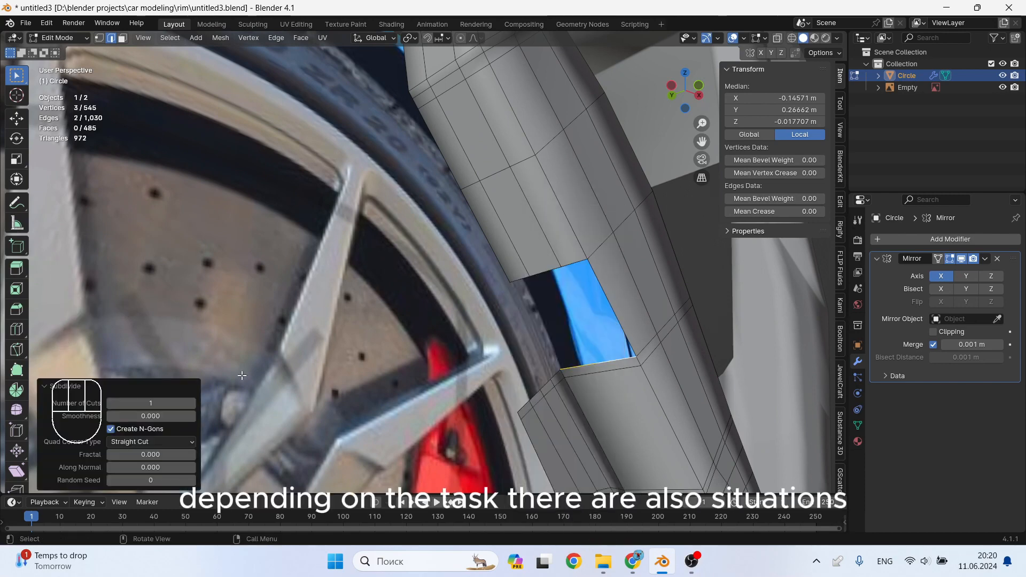
pyautogui.scroll(1, 455, 394)
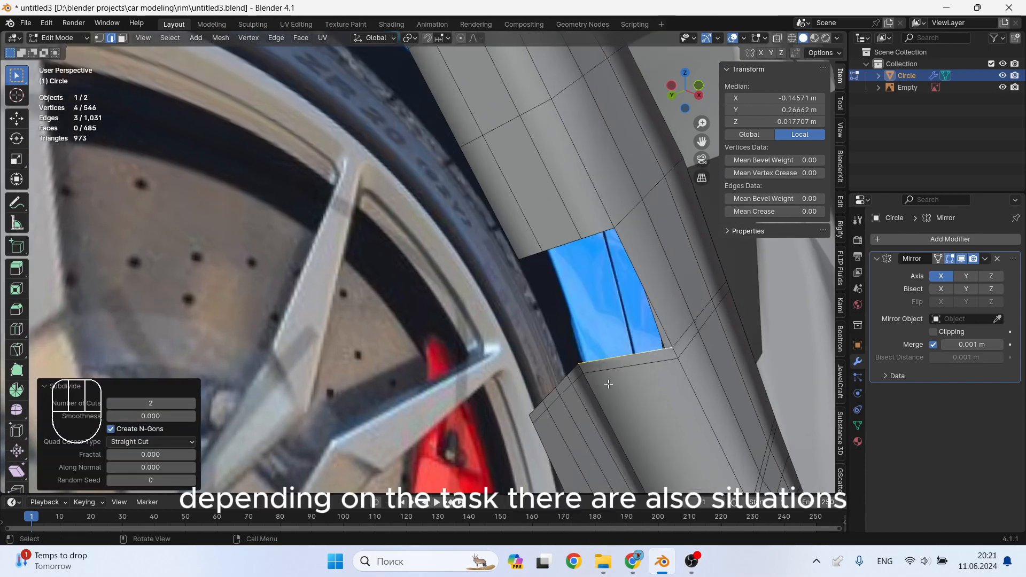
# Fill the remaining gap between the spoke's side wall and the short tab with three strips of faces
pyautogui.press('2')
pyautogui.click(663, 338)
pyautogui.press('f')
pyautogui.moveTo(664, 344); pyautogui.dragTo(678, 263, button='middle')
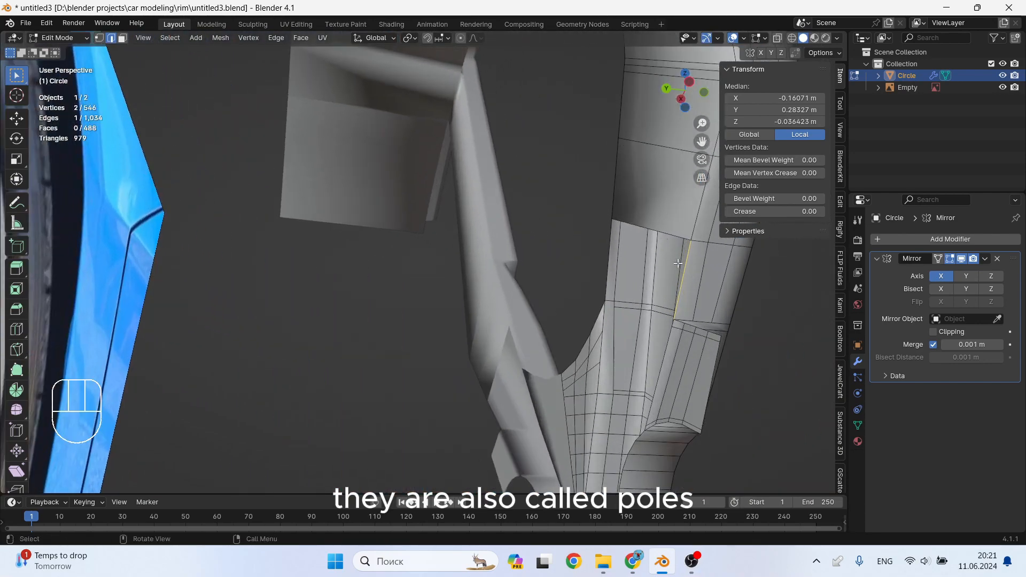
pyautogui.moveTo(660, 340); pyautogui.dragTo(657, 217, button='middle')
# Extrude the open back edges of the hub, short tab and bolt-hole cutout backward along Y
pyautogui.scroll(3, 589, 225)
pyautogui.press('2')
pyautogui.keyDown('shift'); pyautogui.click(633, 295); pyautogui.keyUp('shift')
pyautogui.scroll(-1, 644, 359)
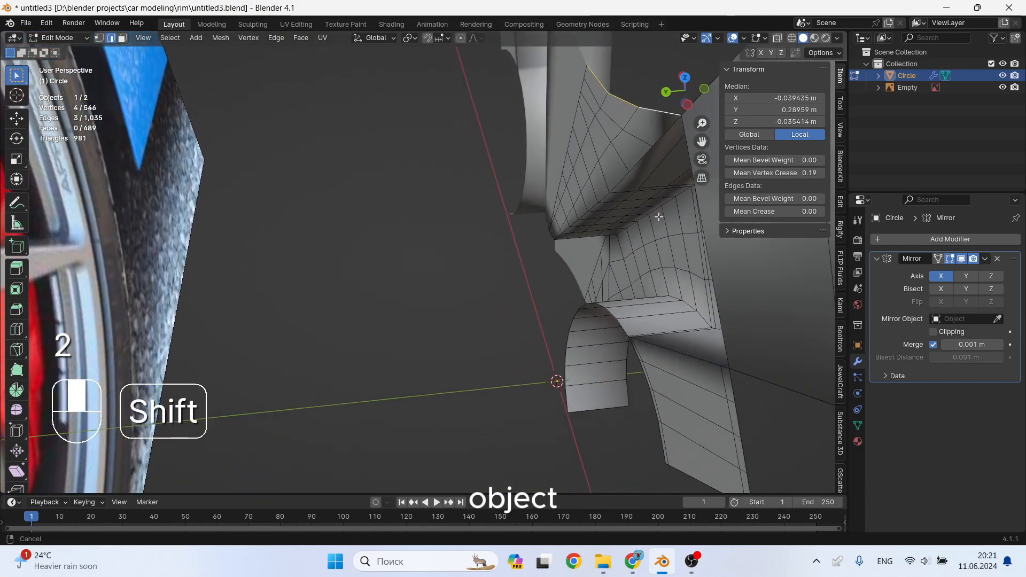
pyautogui.moveTo(670, 381); pyautogui.dragTo(633, 252, button='middle')
pyautogui.moveTo(643, 315)
pyautogui.mouseDown(button='middle')
pyautogui.moveTo(646, 352)
pyautogui.moveTo(647, 325)
pyautogui.mouseUp(button='middle')
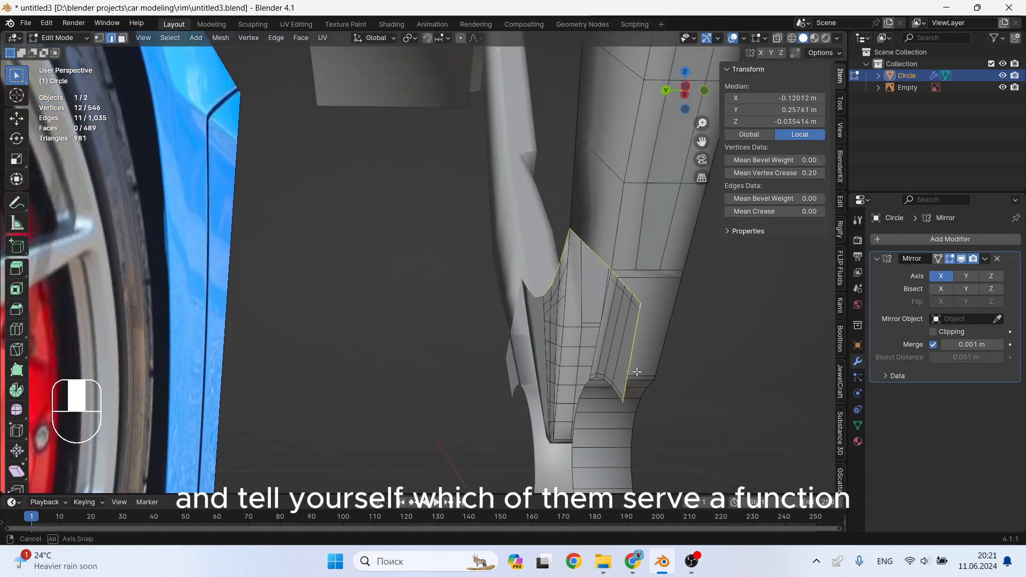
pyautogui.moveTo(637, 372); pyautogui.dragTo(567, 325, button='middle')
pyautogui.keyDown('alt'); pyautogui.keyDown('shift'); pyautogui.click(636, 375); pyautogui.keyUp('shift'); pyautogui.keyUp('alt')
pyautogui.keyDown('alt'); pyautogui.keyDown('shift'); pyautogui.click(682, 312); pyautogui.keyUp('shift'); pyautogui.keyUp('alt')
pyautogui.moveTo(681, 312); pyautogui.dragTo(655, 331, button='middle')
pyautogui.press('y')
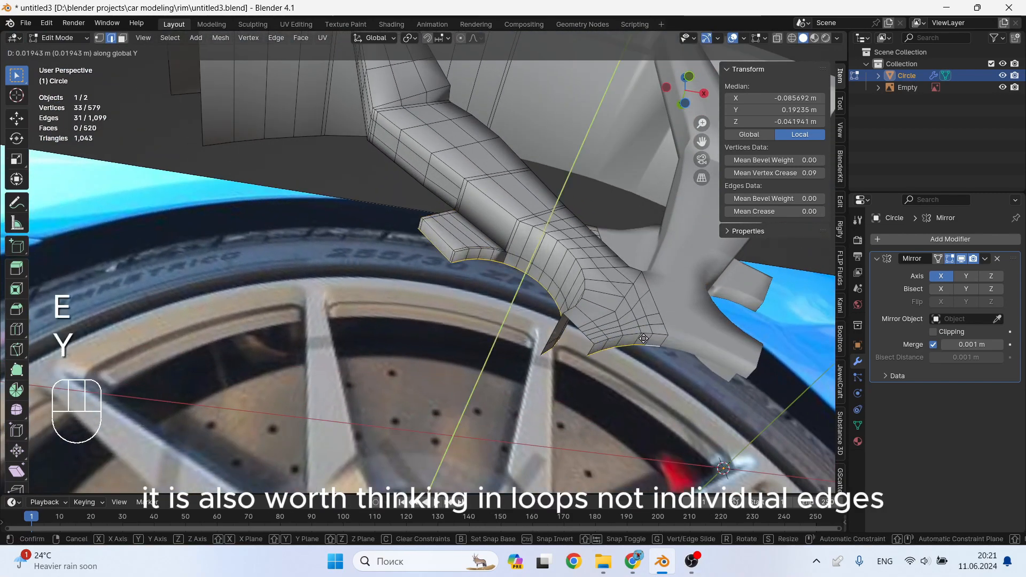
# Add a loop cut across the newly extruded hub geometry and return to Object Mode
pyautogui.moveTo(547, 297); pyautogui.dragTo(397, 314, button='middle')
pyautogui.hotkey('ctrl', 'r')
pyautogui.click(502, 227)
pyautogui.press('Tab')
pyautogui.scroll(-2, 532, 217)
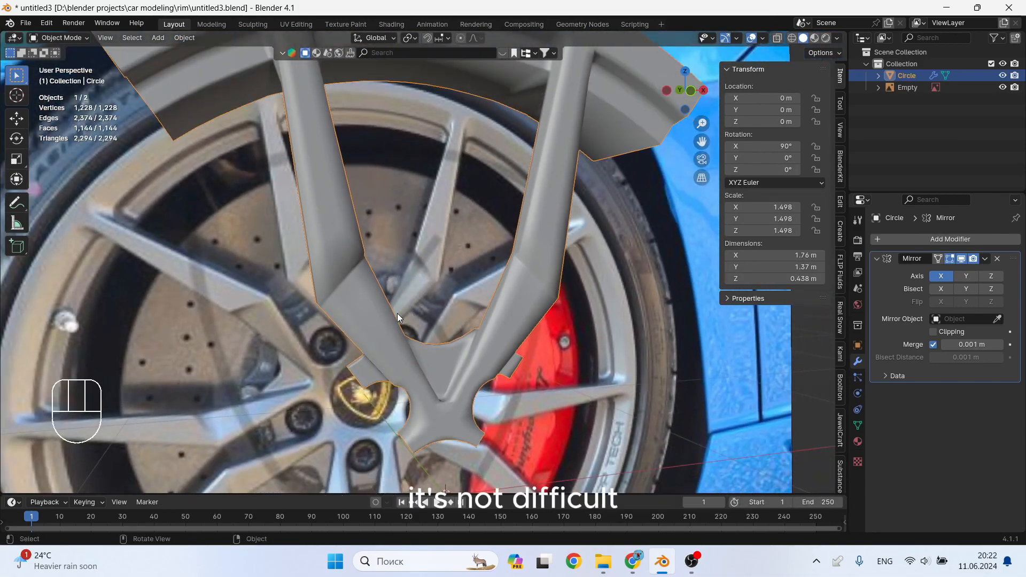
pyautogui.scroll(-5, 397, 313)
pyautogui.moveTo(487, 309); pyautogui.dragTo(461, 312, button='middle')
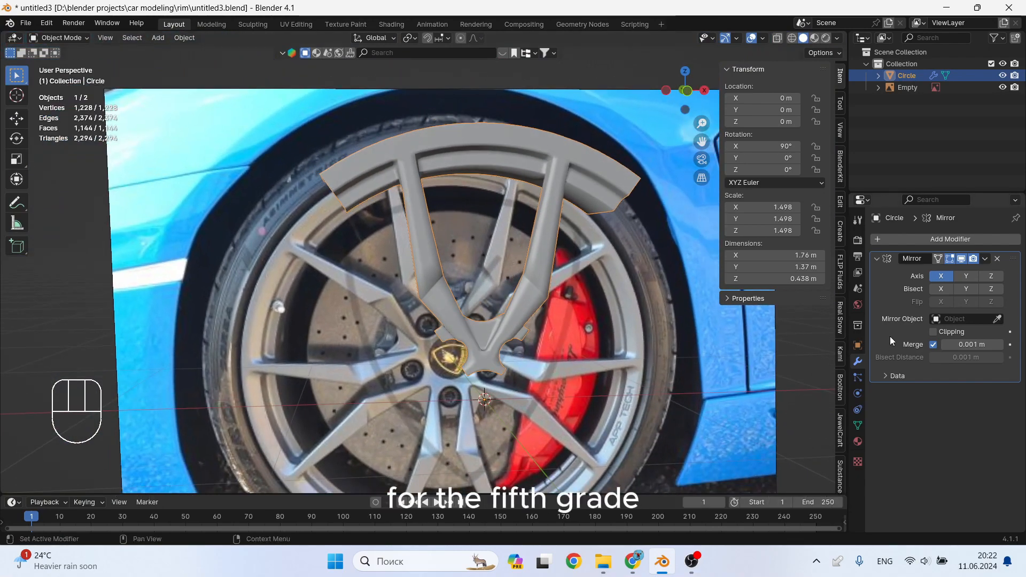
# Duplicate the spoke segment in place and rotate the copy 72° in the front orthographic view
pyautogui.press('KP_1')
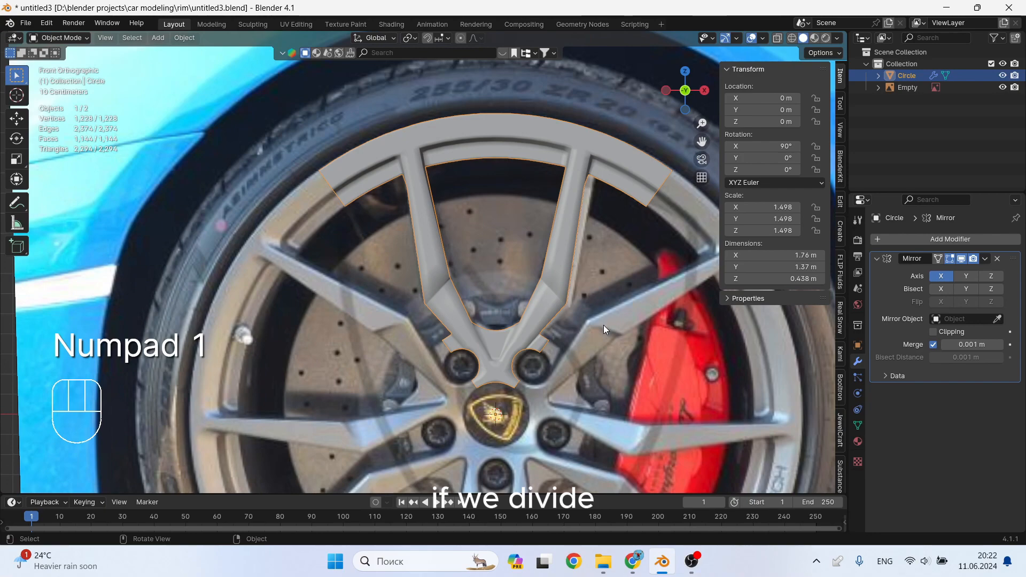
pyautogui.scroll(-2, 604, 325)
pyautogui.keyDown('shift'); pyautogui.moveTo(580, 323); pyautogui.dragTo(565, 271, button='middle'); pyautogui.keyUp('shift')
pyautogui.hotkey('shift', 'd')
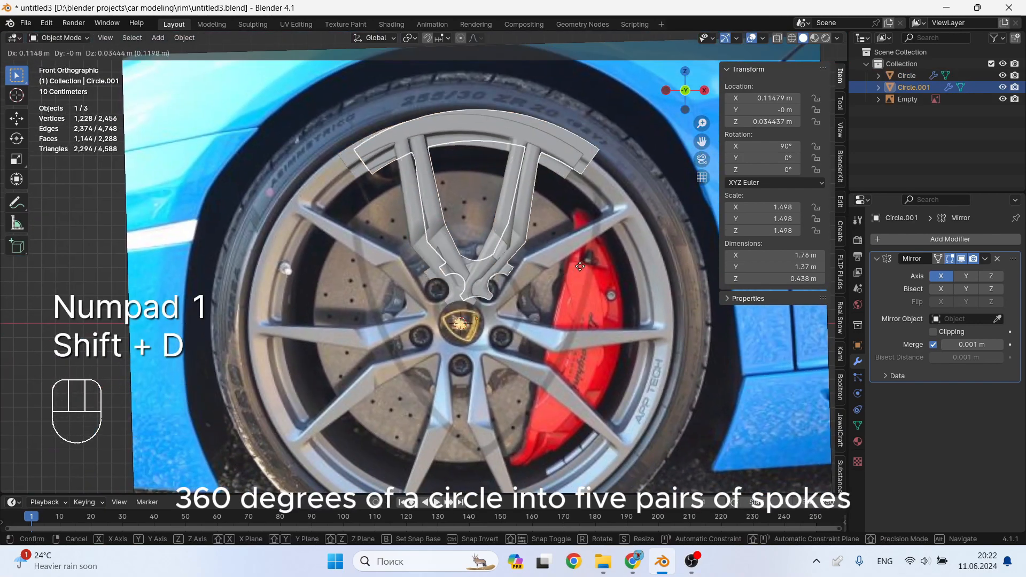
pyautogui.rightClick(563, 274)
pyautogui.press('r')
pyautogui.press('KP_7')
pyautogui.press('KP_2')
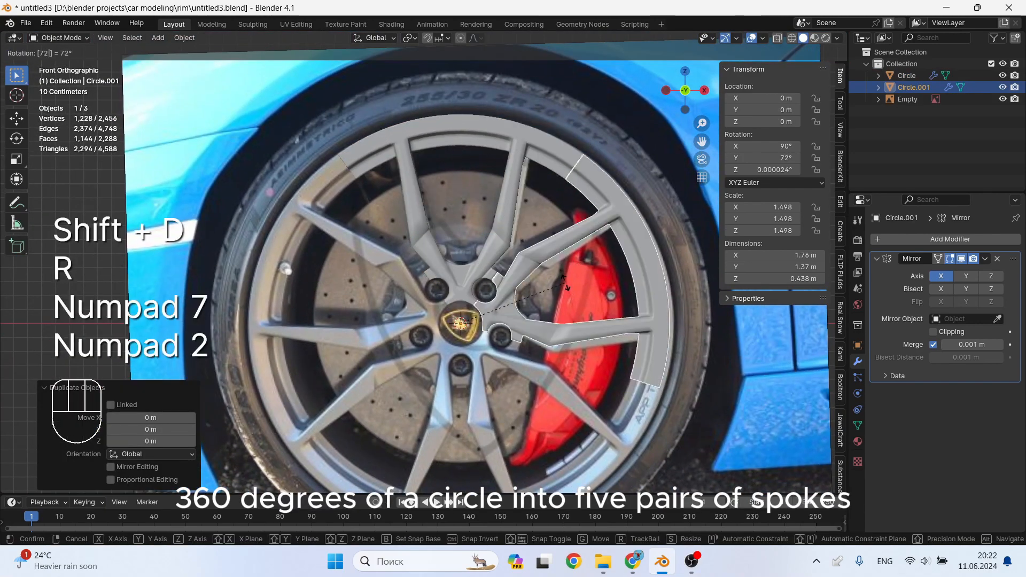
pyautogui.press('KP_Enter')
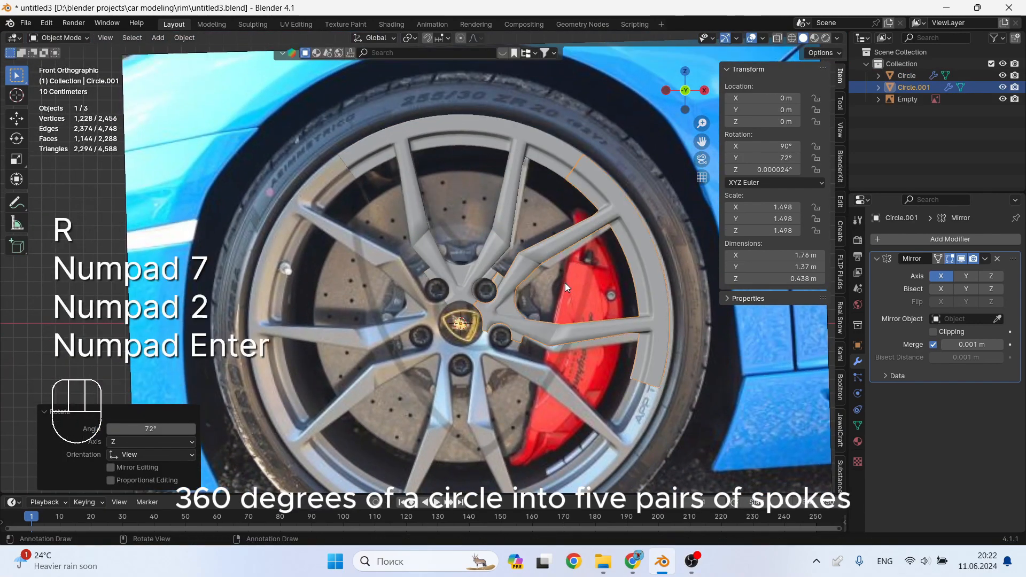
# Duplicate both spoke segments in place and rotate the copies 144° in the front view
pyautogui.keyDown('shift'); pyautogui.click(505, 243); pyautogui.keyUp('shift')
pyautogui.hotkey('shift', 'd')
pyautogui.rightClick(587, 253)
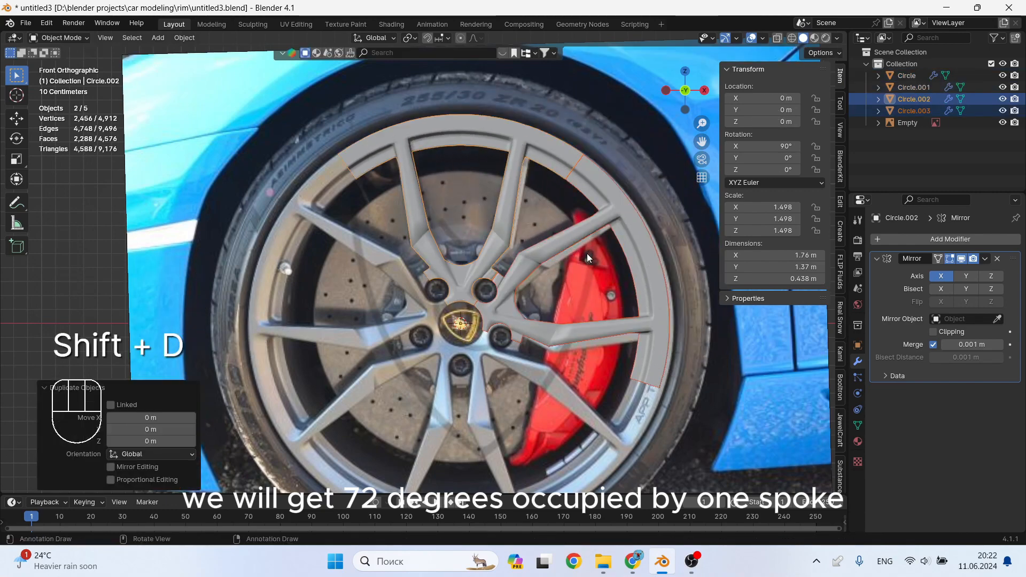
pyautogui.press('r')
pyautogui.press('KP_1')
pyautogui.press('KP_4')
pyautogui.press('KP_4')
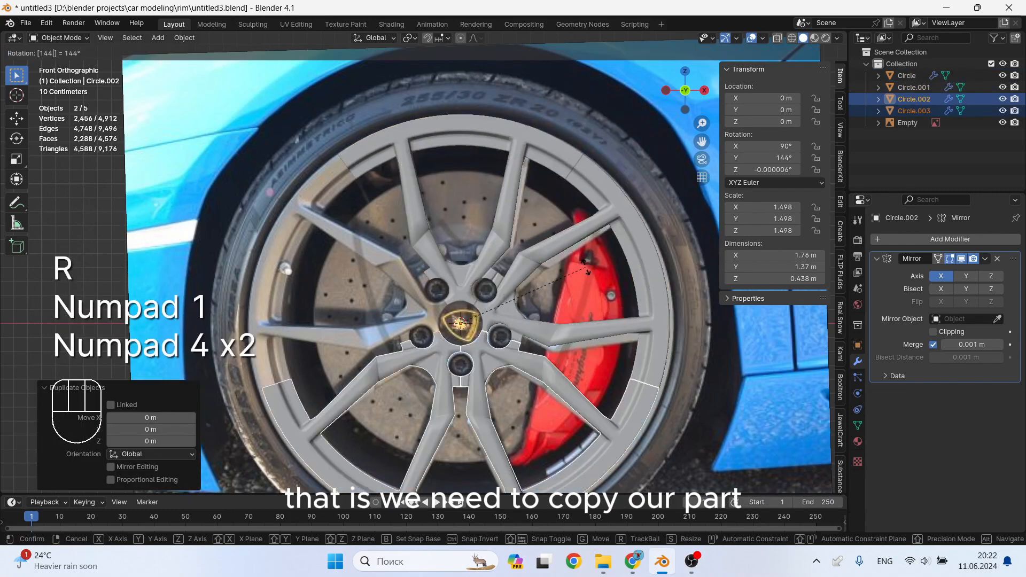
pyautogui.press('KP_Enter')
# Duplicate the lower-left spoke segment in place and rotate the copy 72° to complete the five-segment rim
pyautogui.click(417, 354)
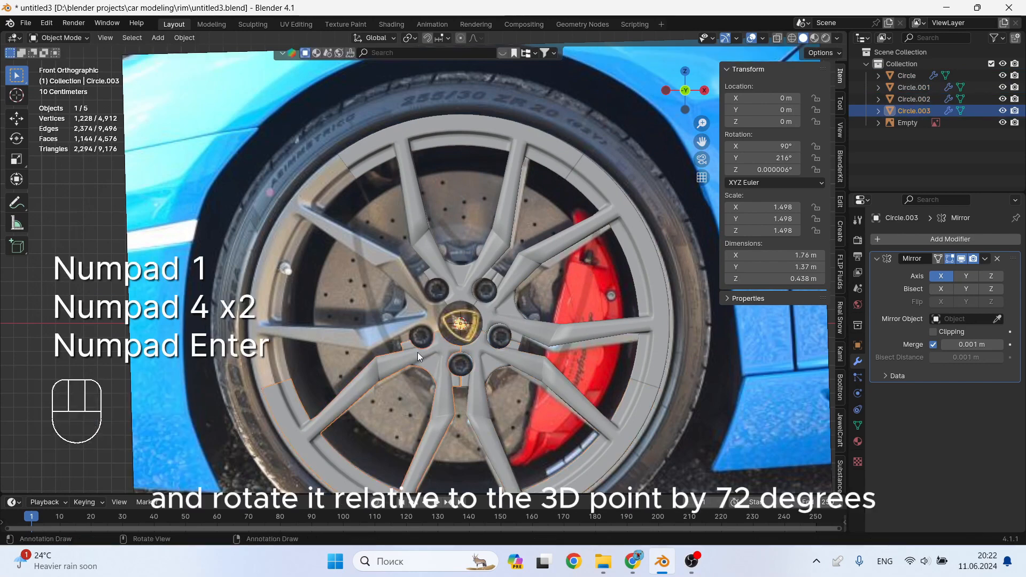
pyautogui.hotkey('shift', 'd')
pyautogui.rightClick(431, 359)
pyautogui.press('r')
pyautogui.press('KP_7')
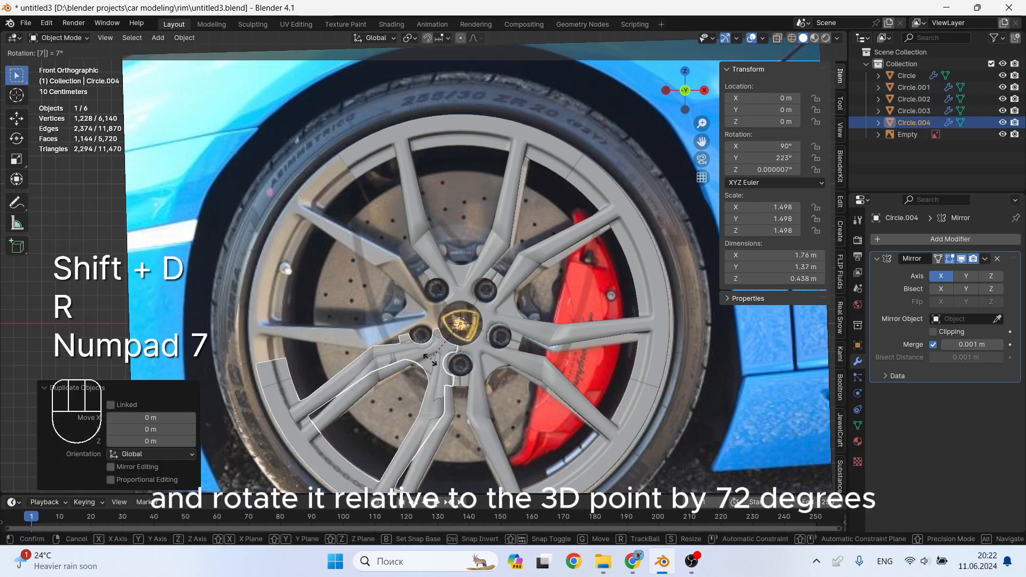
pyautogui.press('KP_2')
pyautogui.press('KP_Enter')
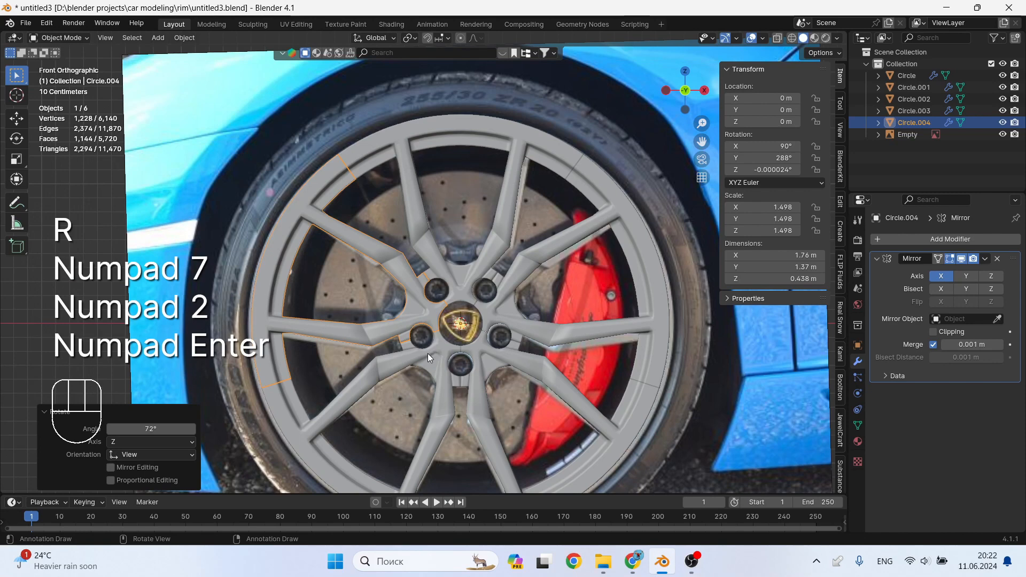
# Select all five spoke segments and convert them to mesh so their Mirror modifiers are applied
pyautogui.keyDown('shift'); pyautogui.click(482, 312); pyautogui.keyUp('shift')
pyautogui.keyDown('shift'); pyautogui.click(501, 317); pyautogui.keyUp('shift')
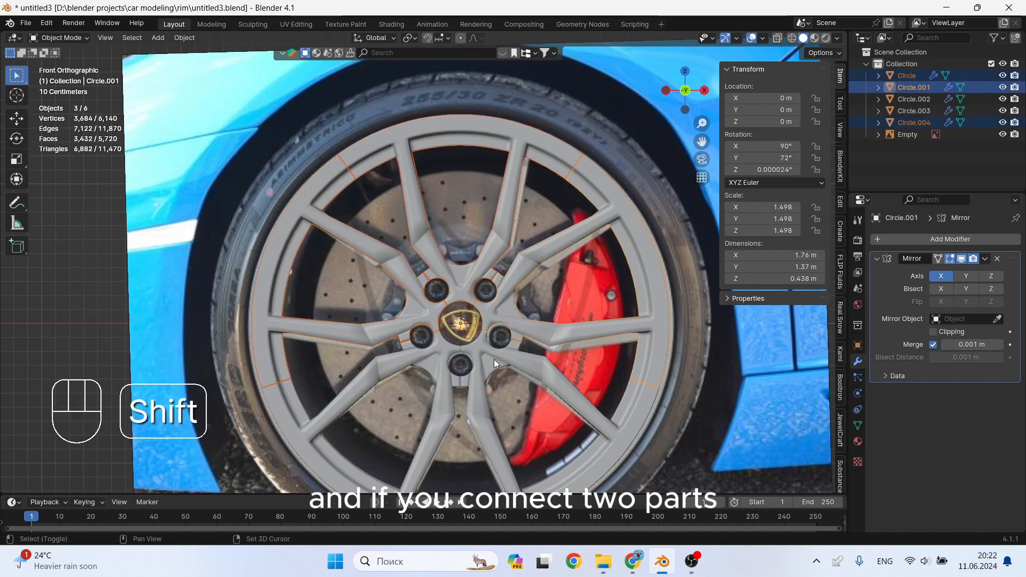
pyautogui.keyDown('shift'); pyautogui.click(494, 360); pyautogui.keyUp('shift')
pyautogui.keyDown('shift'); pyautogui.click(434, 358); pyautogui.keyUp('shift')
pyautogui.rightClick(439, 356)
pyautogui.moveTo(434, 355)
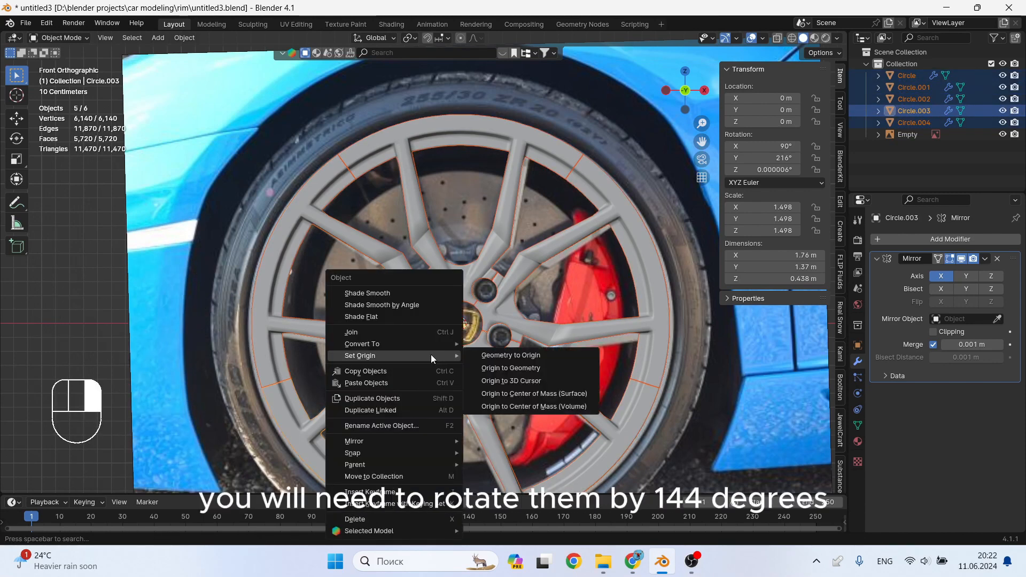
pyautogui.click(505, 354)
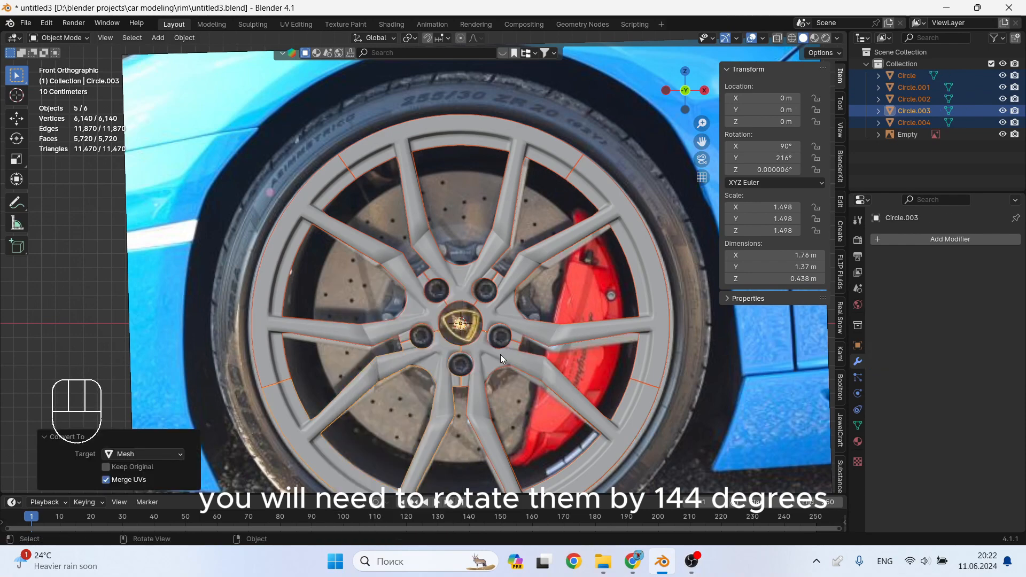
# Join the five segments into one object and add a Subdivision modifier at level 2
pyautogui.moveTo(500, 354); pyautogui.dragTo(476, 334, button='middle')
pyautogui.rightClick(454, 279)
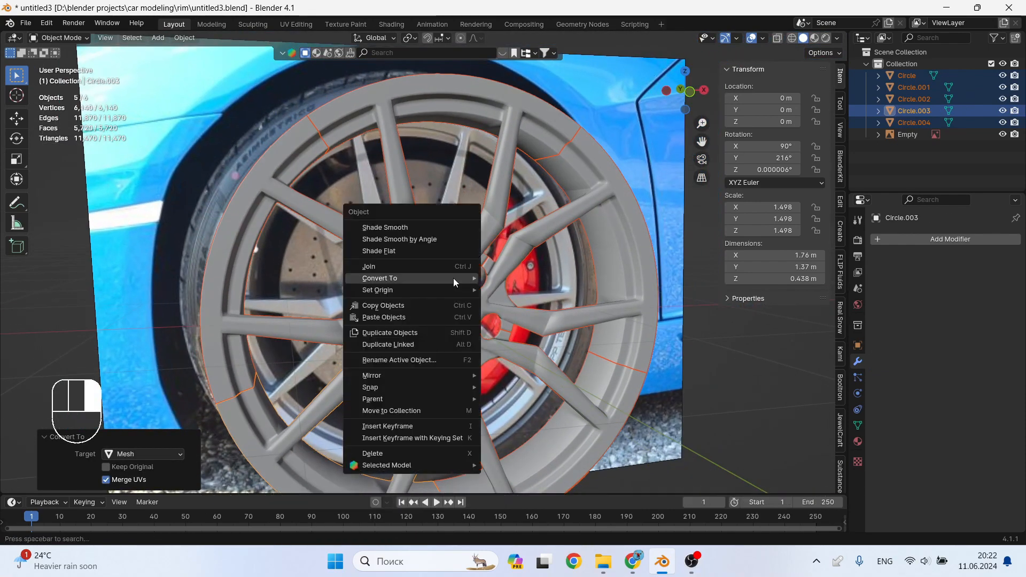
pyautogui.click(406, 266)
pyautogui.scroll(2, 441, 274)
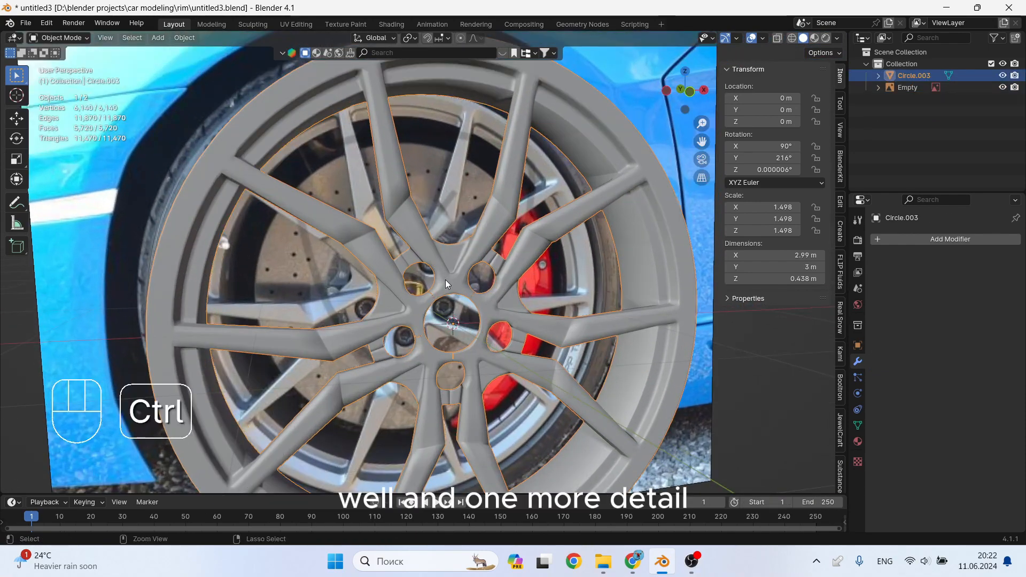
pyautogui.hotkey('ctrl', '2')
pyautogui.scroll(1, 494, 287)
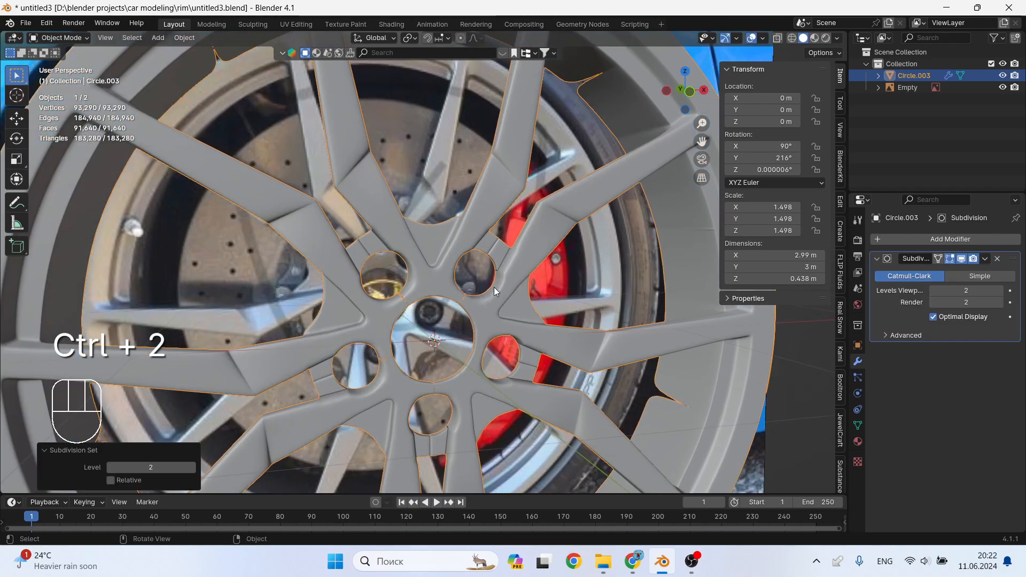
# Add a Weld modifier to the joined rim and place it above the Subdivision modifier in the stack
pyautogui.click(969, 242)
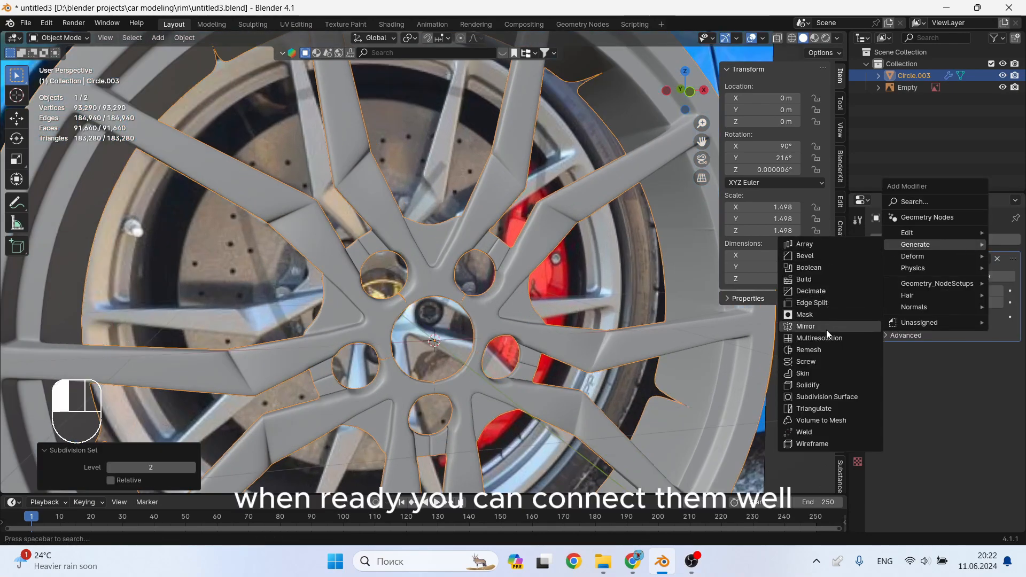
pyautogui.click(820, 433)
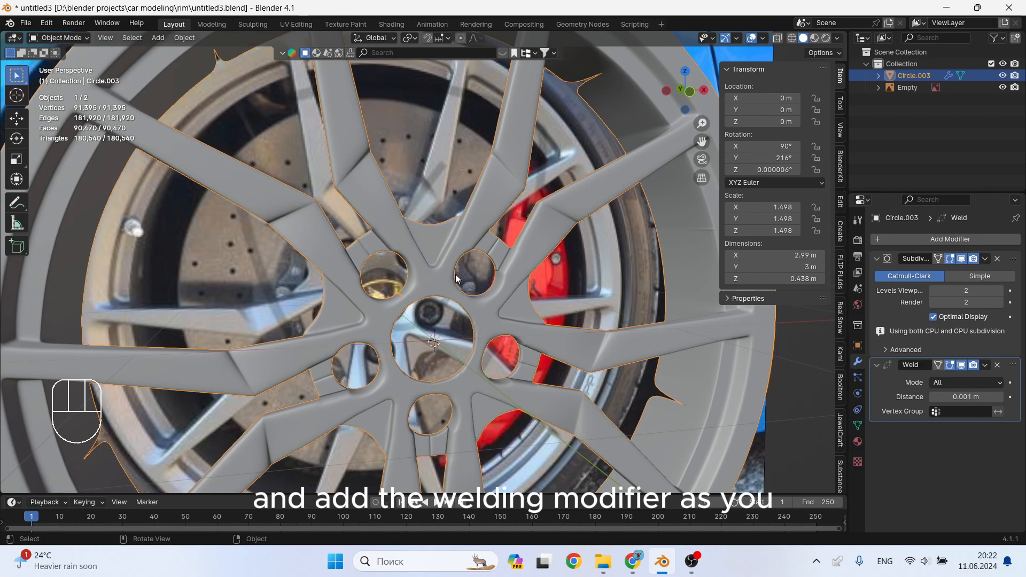
pyautogui.scroll(5, 455, 275)
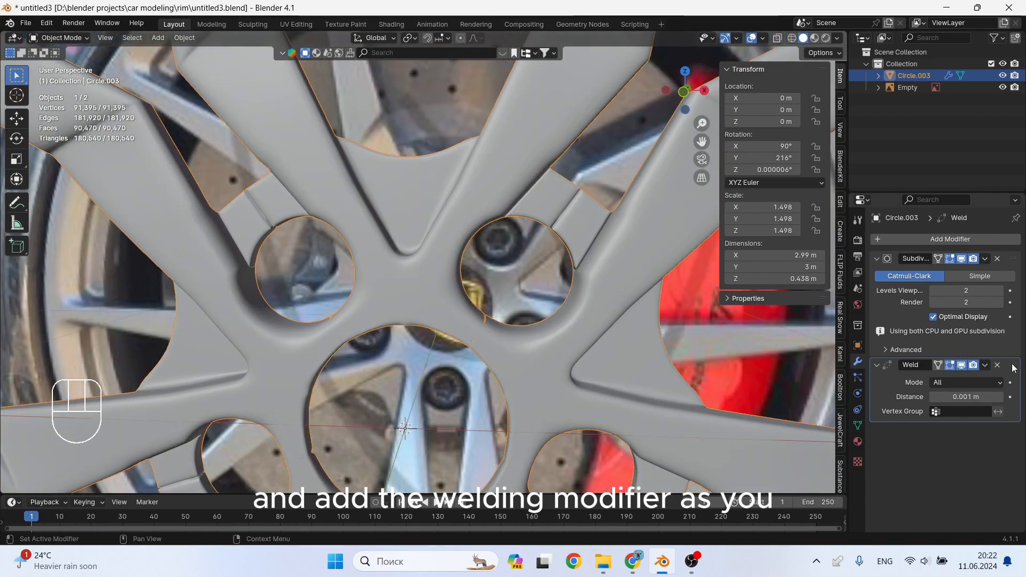
pyautogui.moveTo(1014, 368); pyautogui.dragTo(1014, 260)
pyautogui.scroll(5, 524, 297)
pyautogui.moveTo(582, 204); pyautogui.dragTo(537, 235, button='middle')
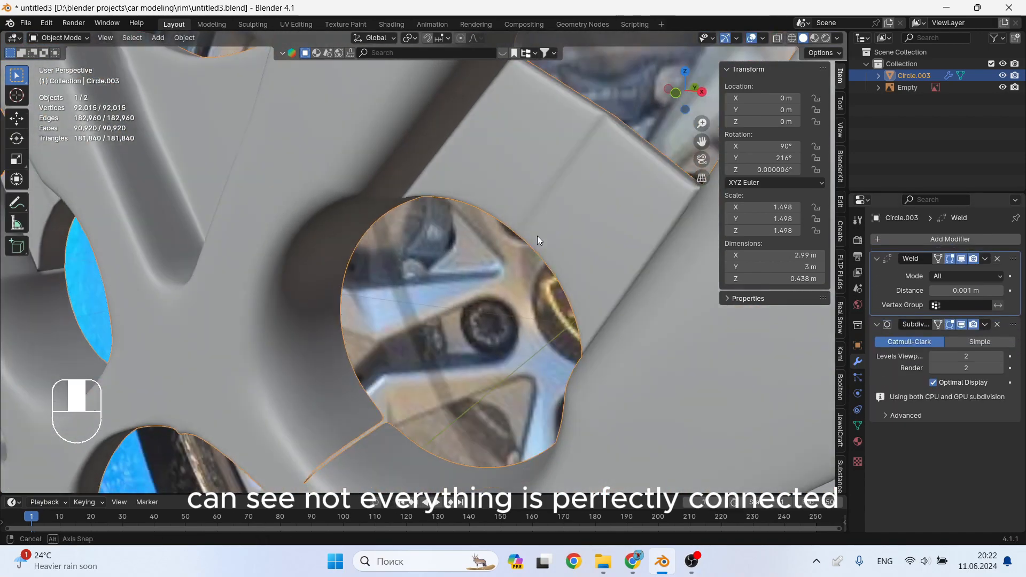
# In Edit Mode with X-ray on, select the hidden internal faces at the bridge seam beside the bolt hole and delete them
pyautogui.press('Tab')
pyautogui.scroll(3, 502, 265)
pyautogui.moveTo(458, 290); pyautogui.dragTo(549, 234, button='middle')
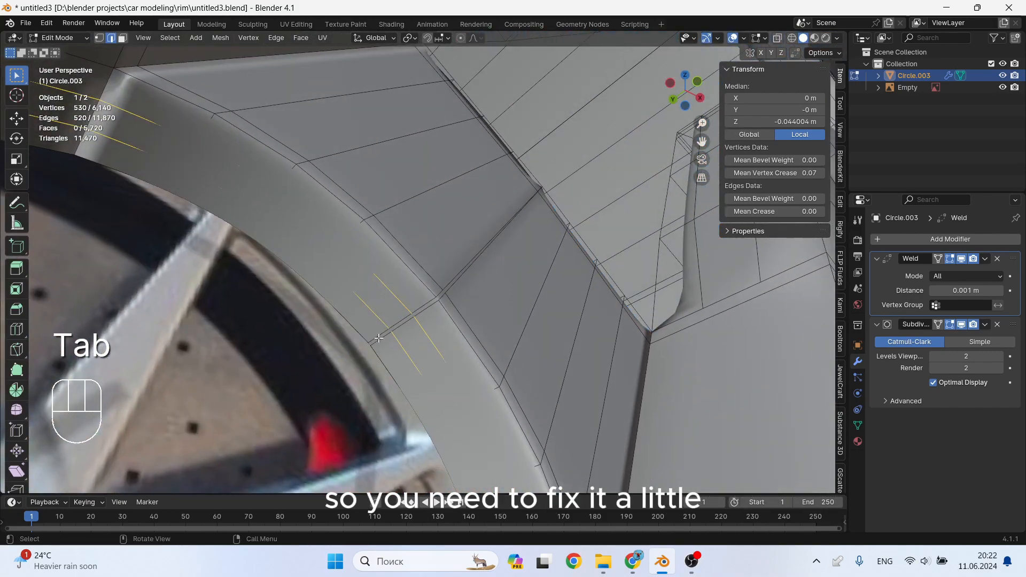
pyautogui.press('1')
pyautogui.moveTo(378, 338); pyautogui.dragTo(506, 218, button='middle')
pyautogui.hotkey('alt', 'z')
pyautogui.press('3')
pyautogui.click(507, 218)
pyautogui.keyDown('shift'); pyautogui.click(500, 206); pyautogui.keyUp('shift')
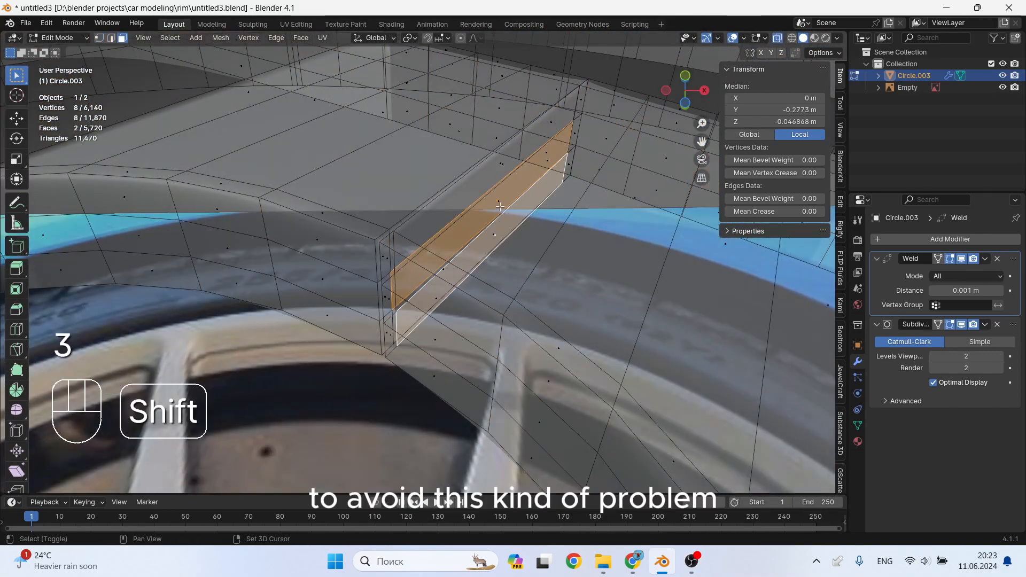
pyautogui.keyDown('shift'); pyautogui.click(508, 160); pyautogui.keyUp('shift')
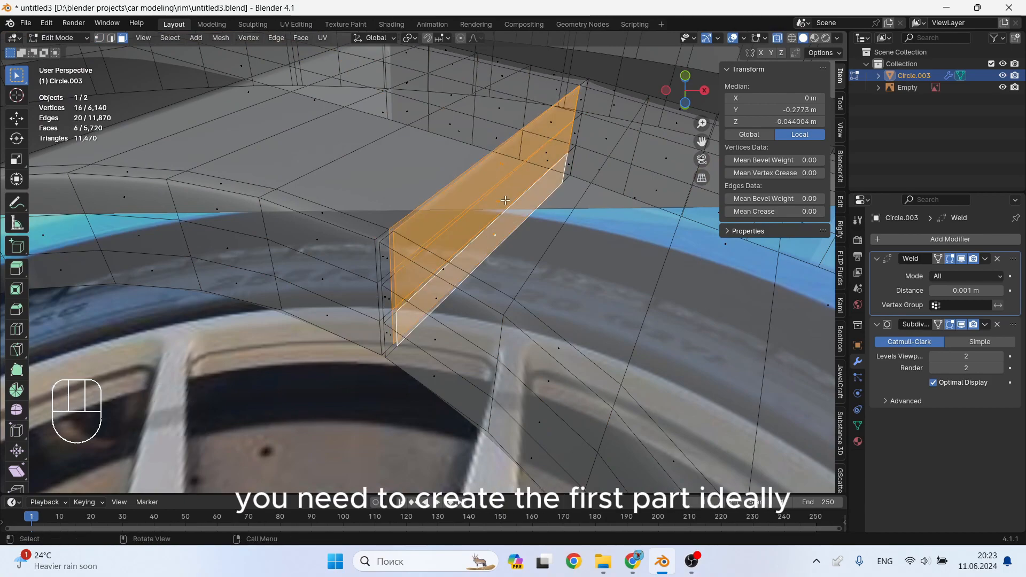
pyautogui.moveTo(508, 160); pyautogui.dragTo(364, 333, button='middle')
pyautogui.keyDown('shift'); pyautogui.click(339, 194); pyautogui.keyUp('shift')
pyautogui.keyDown('shift'); pyautogui.click(364, 232); pyautogui.keyUp('shift')
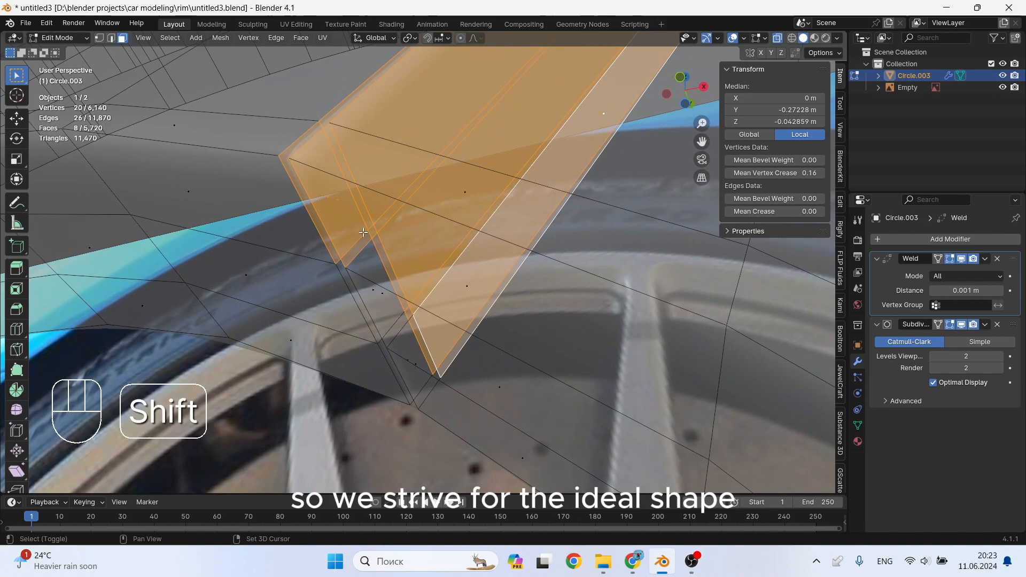
pyautogui.keyDown('shift'); pyautogui.click(373, 288); pyautogui.keyUp('shift')
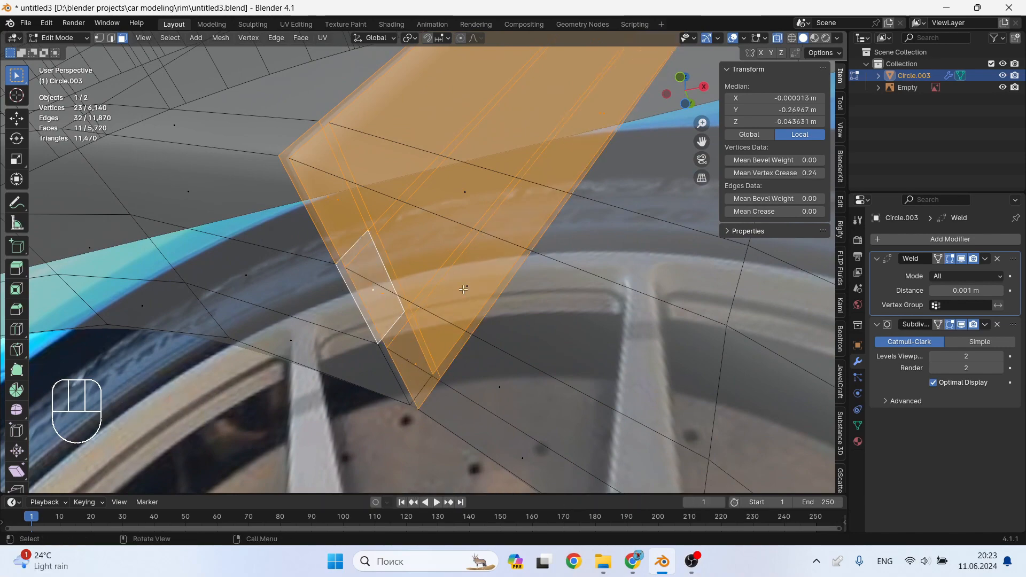
pyautogui.scroll(-2, 464, 289)
pyautogui.keyDown('shift'); pyautogui.moveTo(551, 240); pyautogui.dragTo(511, 348, button='middle'); pyautogui.keyUp('shift')
pyautogui.keyDown('shift'); pyautogui.moveTo(534, 134); pyautogui.dragTo(509, 210, button='middle'); pyautogui.keyUp('shift')
pyautogui.scroll(3, 512, 206)
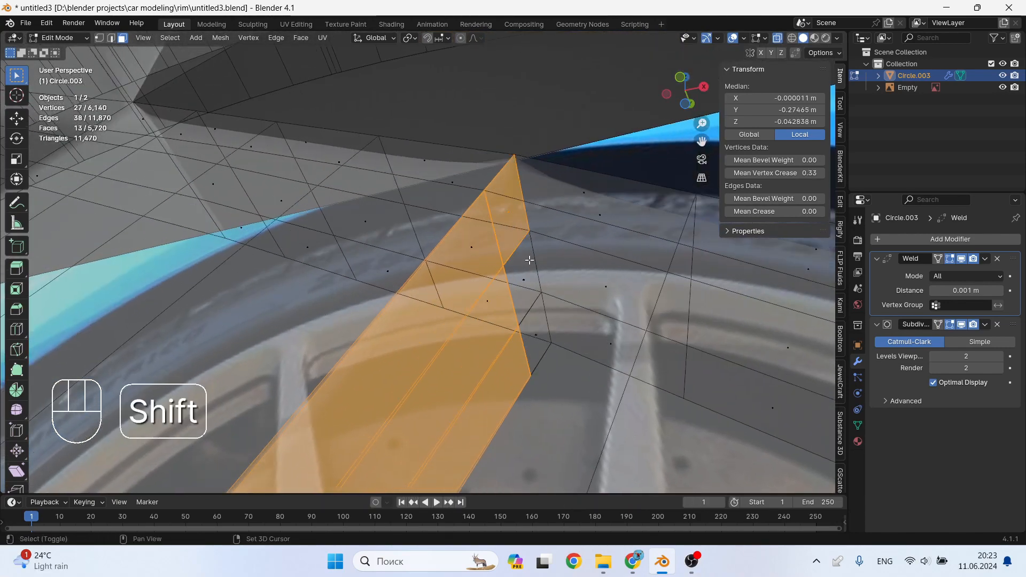
pyautogui.moveTo(532, 344); pyautogui.dragTo(550, 222, button='middle')
pyautogui.press('x')
pyautogui.click(505, 398)
pyautogui.scroll(-3, 504, 401)
pyautogui.scroll(3, 494, 307)
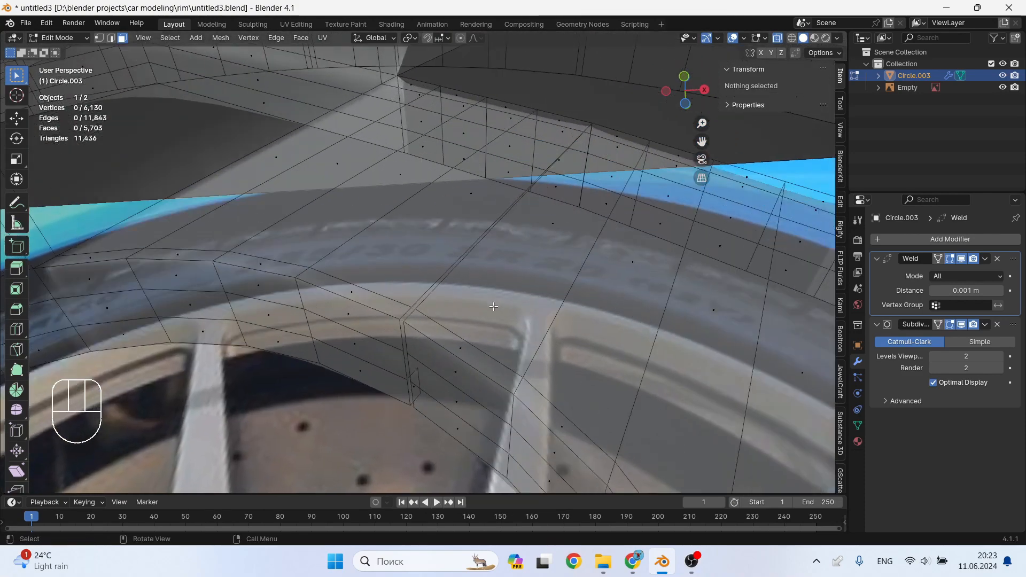
# Delete the leftover sliver face at the lower end of the bridge seam
pyautogui.click(418, 393)
pyautogui.press('x')
pyautogui.click(422, 395)
# Merge the doubled vertex pairs along the bridge seam's edge at center, pair by pair, and return to Object Mode with X-ray off
pyautogui.scroll(3, 396, 388)
pyautogui.press('1')
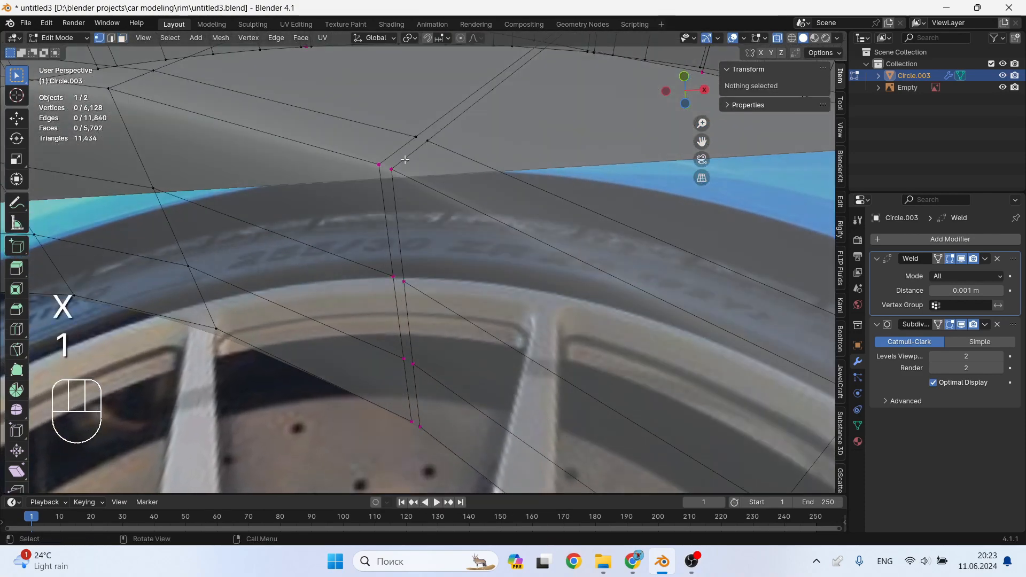
pyautogui.moveTo(438, 122); pyautogui.dragTo(376, 188)
pyautogui.scroll(-1, 415, 168)
pyautogui.press('m')
pyautogui.click(416, 171)
pyautogui.press('m')
pyautogui.click(358, 192)
pyautogui.moveTo(415, 242); pyautogui.dragTo(385, 263)
pyautogui.press('m')
pyautogui.click(374, 264)
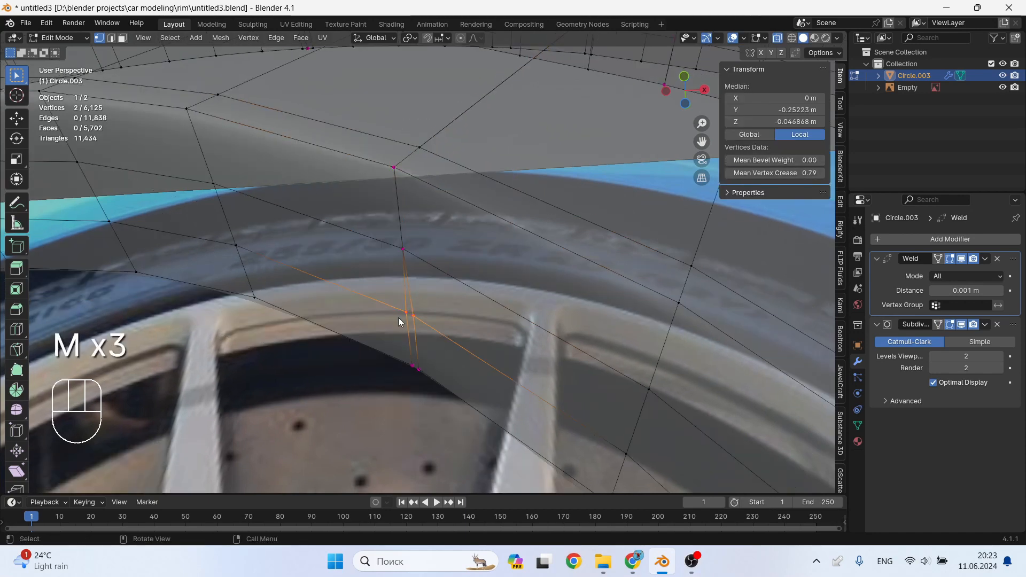
pyautogui.press('m')
pyautogui.click(399, 318)
pyautogui.moveTo(428, 355); pyautogui.dragTo(410, 375)
pyautogui.press('m')
pyautogui.click(411, 374)
pyautogui.scroll(-3, 412, 373)
pyautogui.keyDown('shift'); pyautogui.moveTo(470, 273); pyautogui.dragTo(437, 331, button='middle'); pyautogui.keyUp('shift')
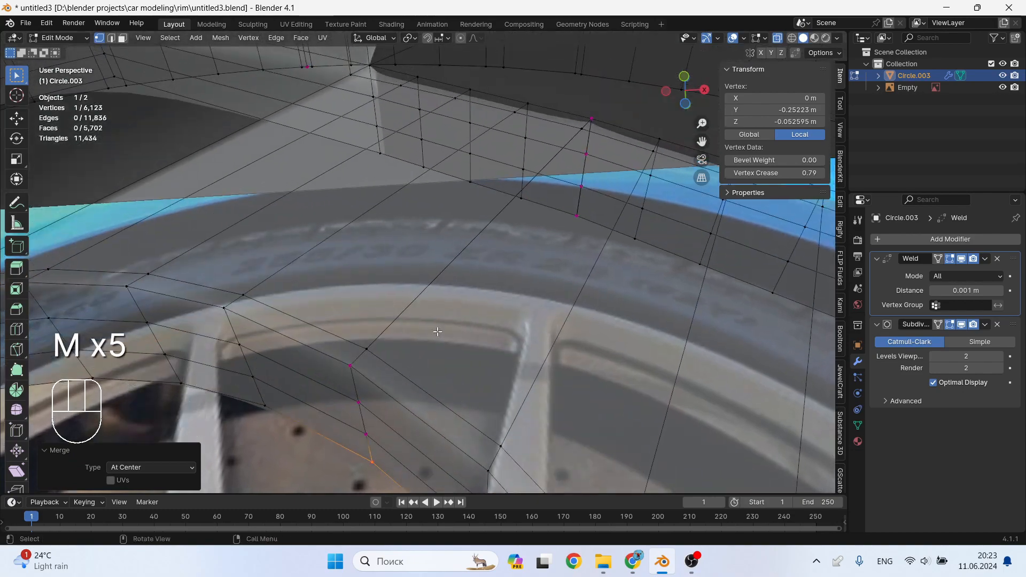
pyautogui.scroll(-2, 552, 201)
pyautogui.scroll(-2, 556, 204)
pyautogui.scroll(4, 573, 213)
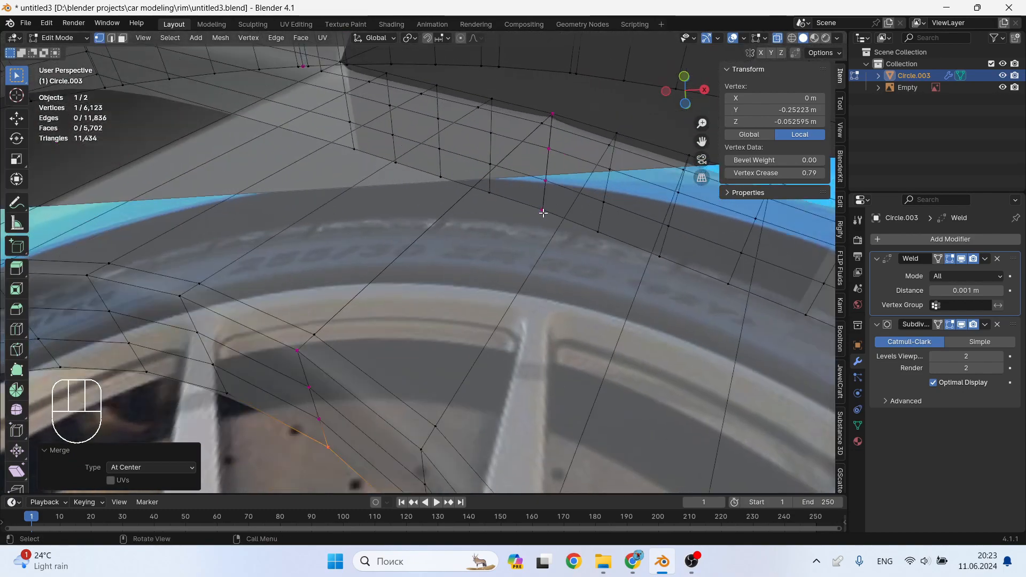
pyautogui.moveTo(543, 212); pyautogui.dragTo(501, 301, button='middle')
pyautogui.press('Tab')
pyautogui.hotkey('alt', 'z')
pyautogui.scroll(-3, 503, 302)
# Inspect the repaired bridge seam and the neighbouring bolt holes for remaining creases and gaps
pyautogui.moveTo(542, 222); pyautogui.dragTo(495, 282, button='middle')
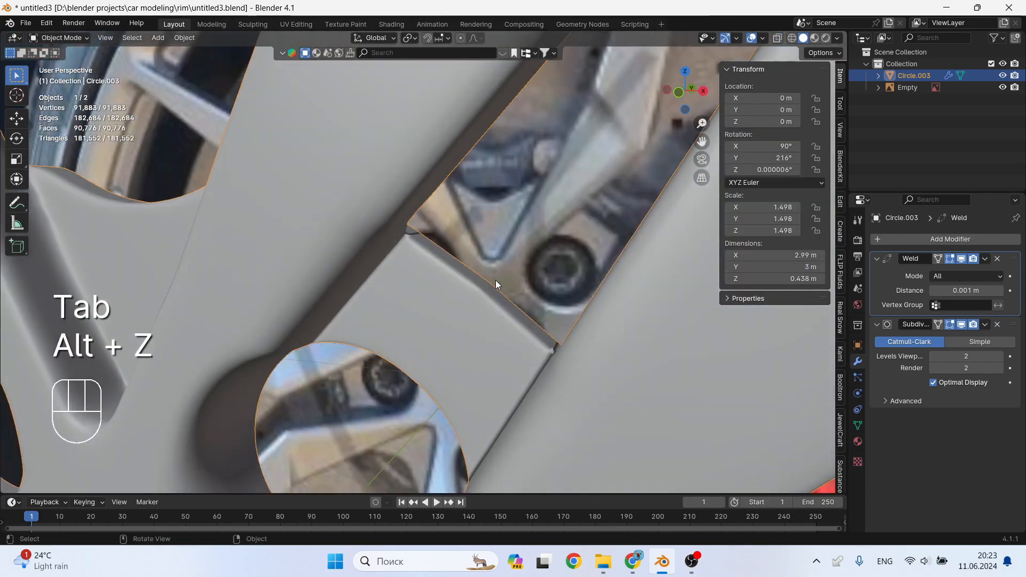
pyautogui.press('1')
pyautogui.press('Tab')
pyautogui.scroll(3, 479, 300)
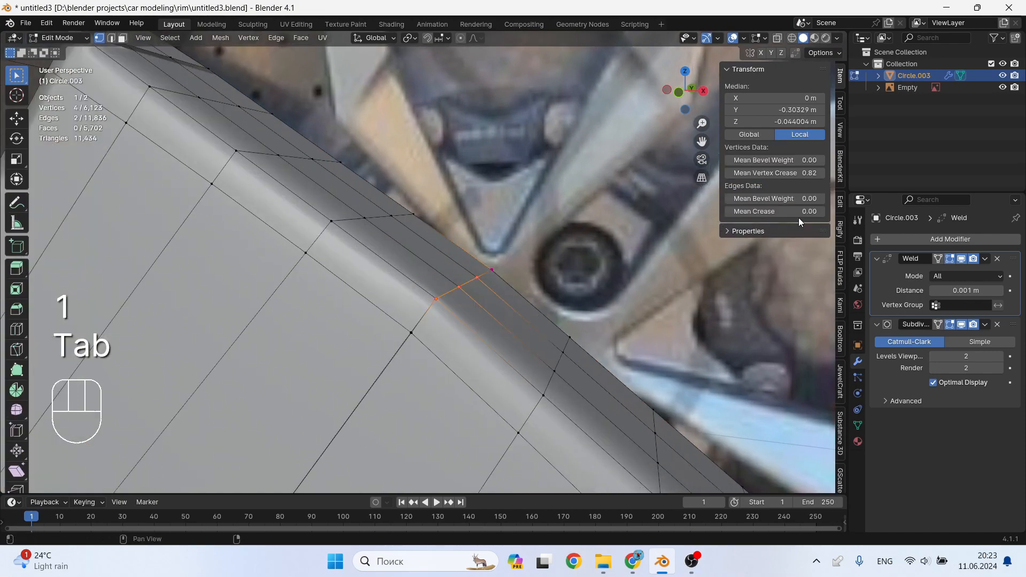
pyautogui.press('Tab')
pyautogui.scroll(-6, 659, 252)
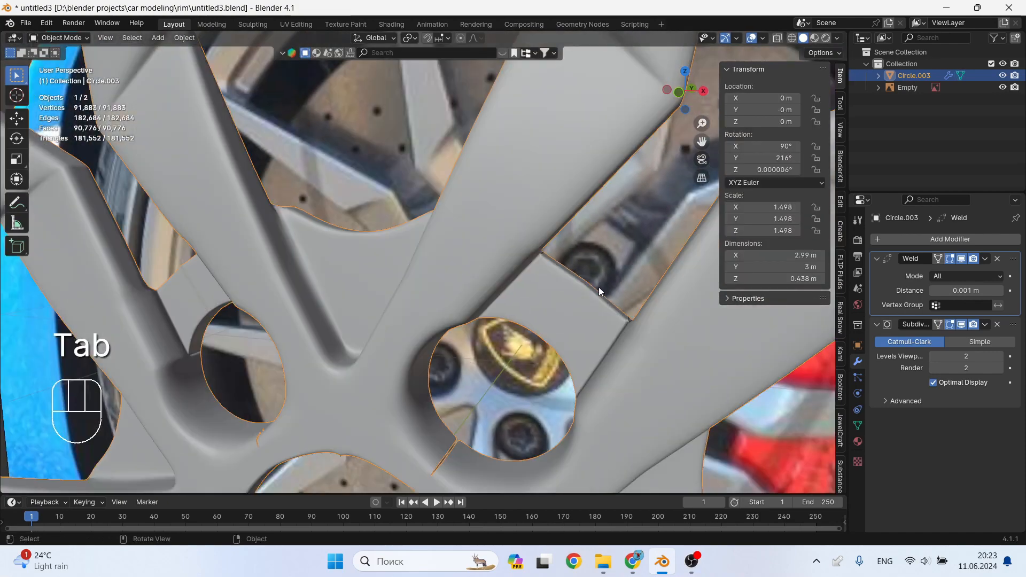
pyautogui.moveTo(620, 281); pyautogui.dragTo(562, 236, button='middle')
pyautogui.scroll(4, 624, 326)
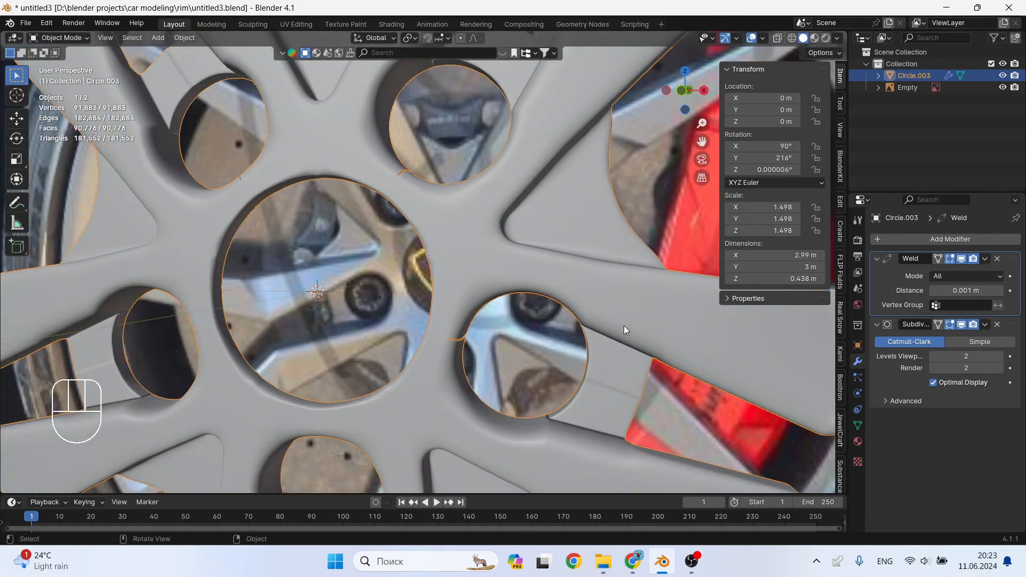
pyautogui.keyDown('shift'); pyautogui.moveTo(621, 358); pyautogui.dragTo(590, 320, button='middle'); pyautogui.keyUp('shift')
pyautogui.scroll(3, 548, 308)
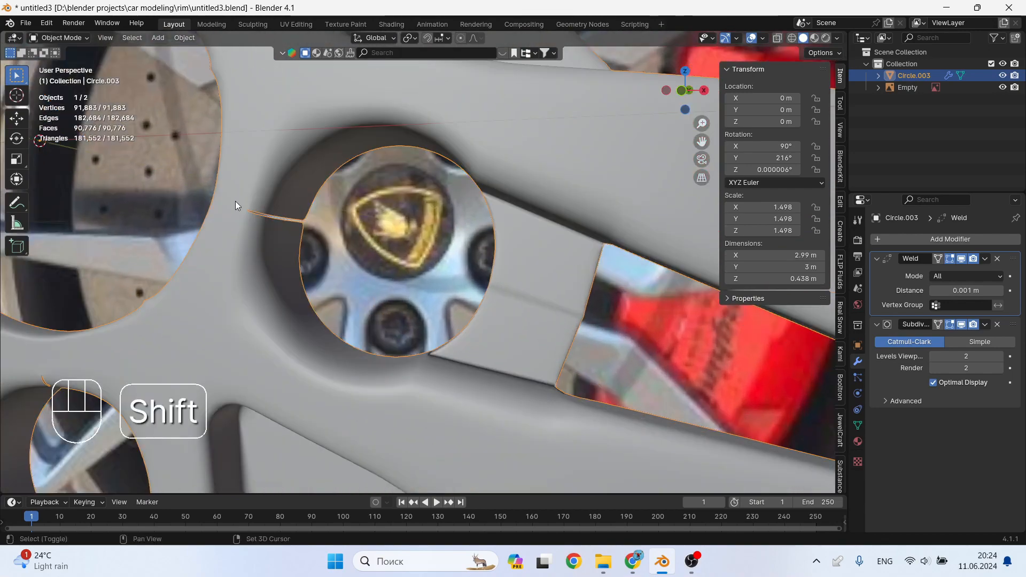
# Merge the split vertex pairs at center along the crack between the centre bore and the bolt hole
pyautogui.scroll(5, 295, 243)
pyautogui.press('Tab')
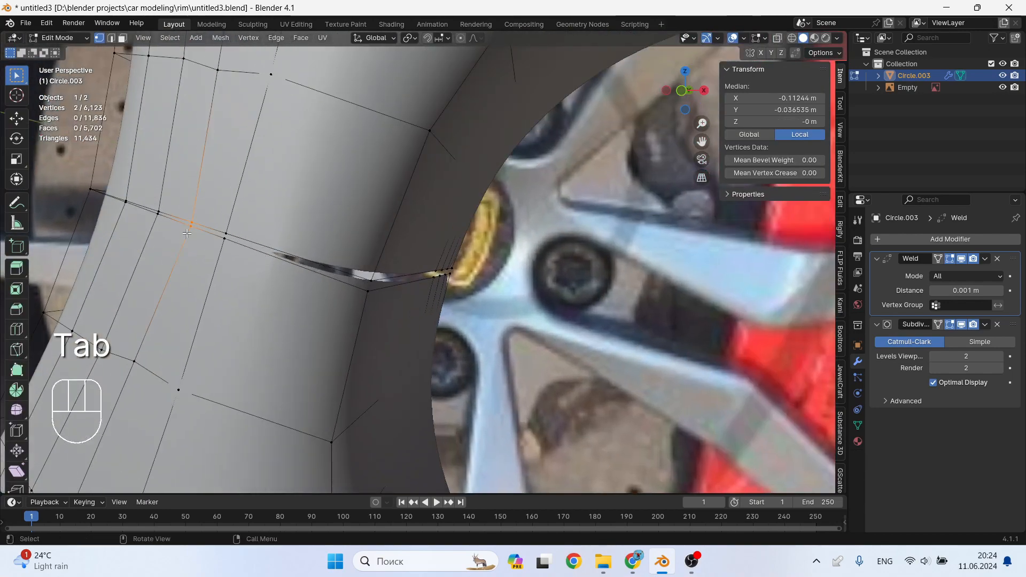
pyautogui.click(187, 234)
pyautogui.moveTo(172, 198); pyautogui.dragTo(143, 229)
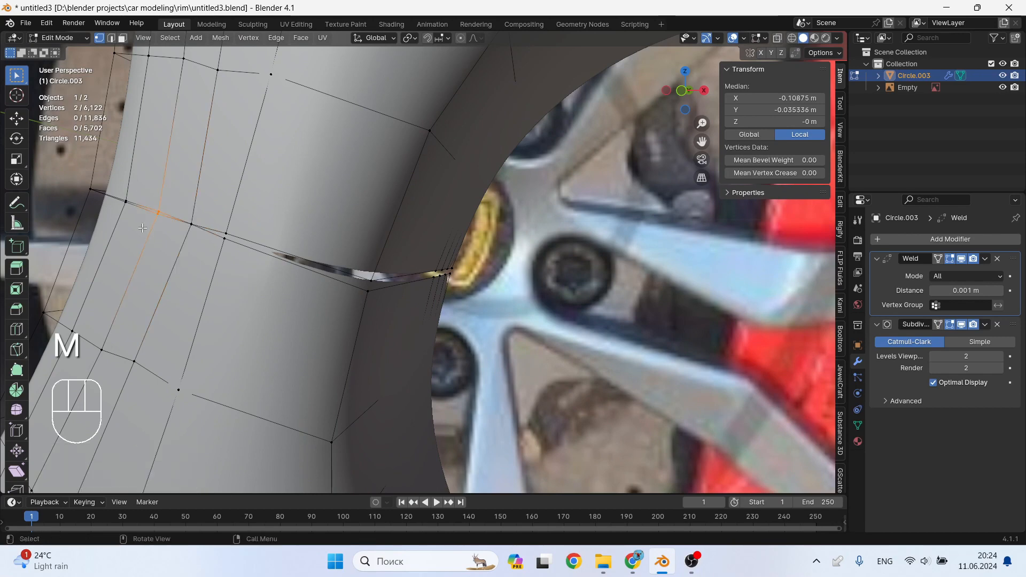
pyautogui.press('m')
pyautogui.click(143, 228)
pyautogui.press('m')
pyautogui.moveTo(140, 187); pyautogui.dragTo(79, 209)
pyautogui.click(117, 212)
pyautogui.press('m')
pyautogui.click(78, 209)
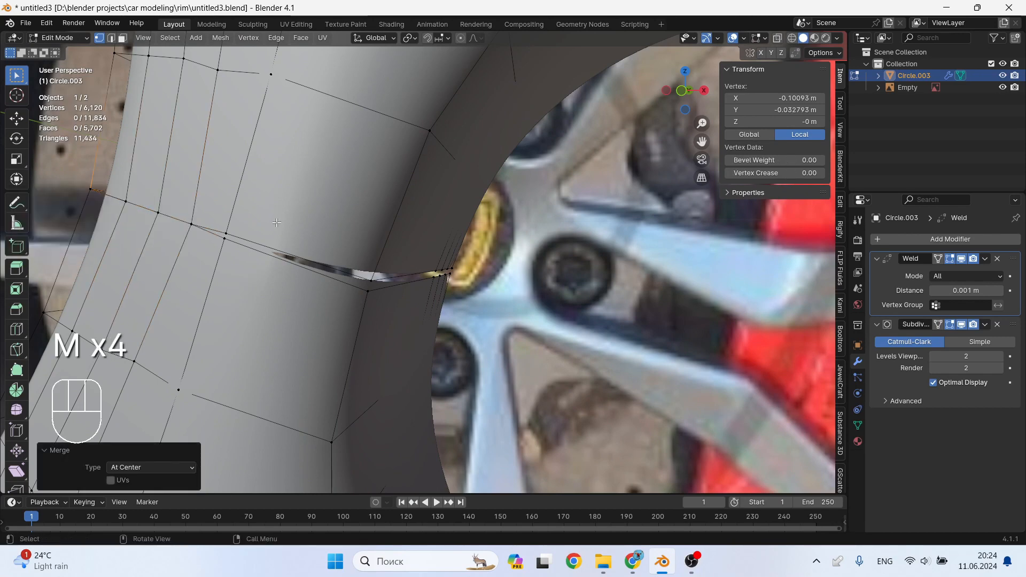
pyautogui.moveTo(240, 221); pyautogui.dragTo(216, 249)
pyautogui.press('m')
pyautogui.click(216, 249)
pyautogui.moveTo(383, 260); pyautogui.dragTo(355, 312)
pyautogui.press('m')
pyautogui.click(356, 312)
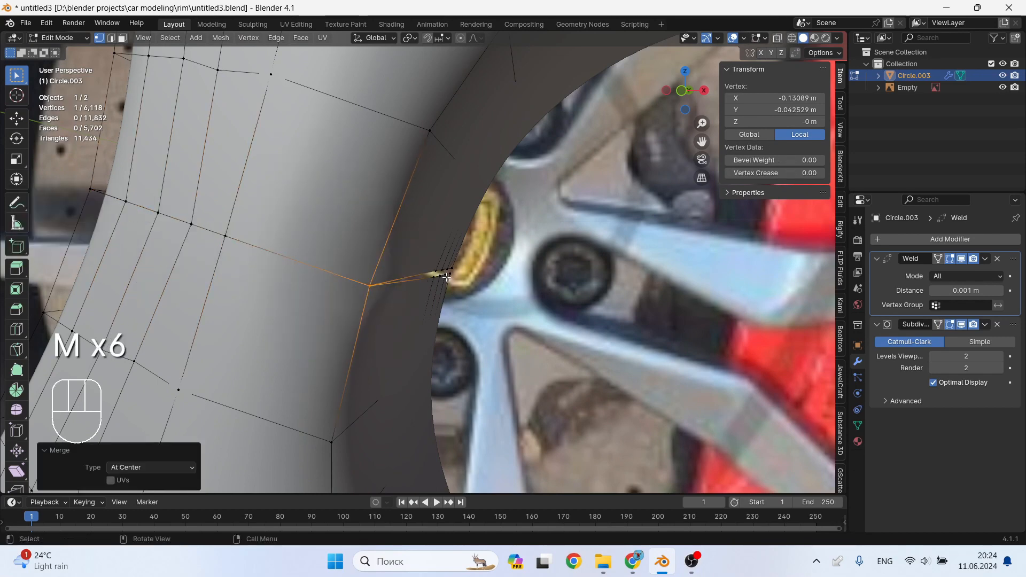
# Merge the remaining vertex pairs at center down the bolt hole's inner wall to close the crack
pyautogui.scroll(3, 447, 277)
pyautogui.moveTo(446, 277); pyautogui.dragTo(414, 276, button='middle')
pyautogui.moveTo(381, 250); pyautogui.dragTo(344, 295)
pyautogui.press('m')
pyautogui.click(343, 294)
pyautogui.moveTo(418, 251); pyautogui.dragTo(384, 293)
pyautogui.press('m')
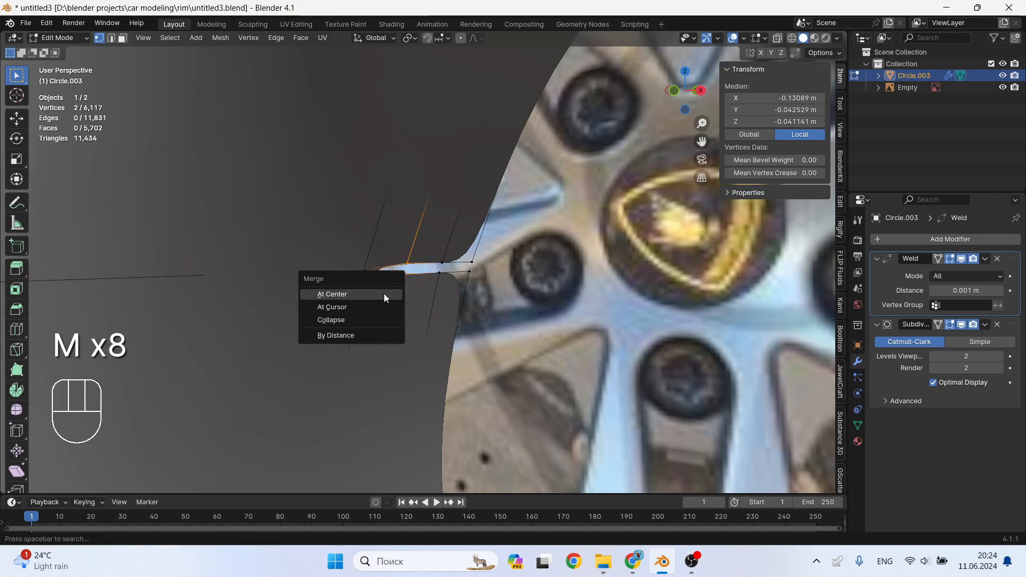
pyautogui.click(384, 293)
pyautogui.moveTo(456, 250); pyautogui.dragTo(432, 285)
pyautogui.press('m')
pyautogui.click(432, 285)
pyautogui.moveTo(479, 256); pyautogui.dragTo(459, 288)
pyautogui.press('m')
pyautogui.click(459, 288)
pyautogui.scroll(-5, 343, 316)
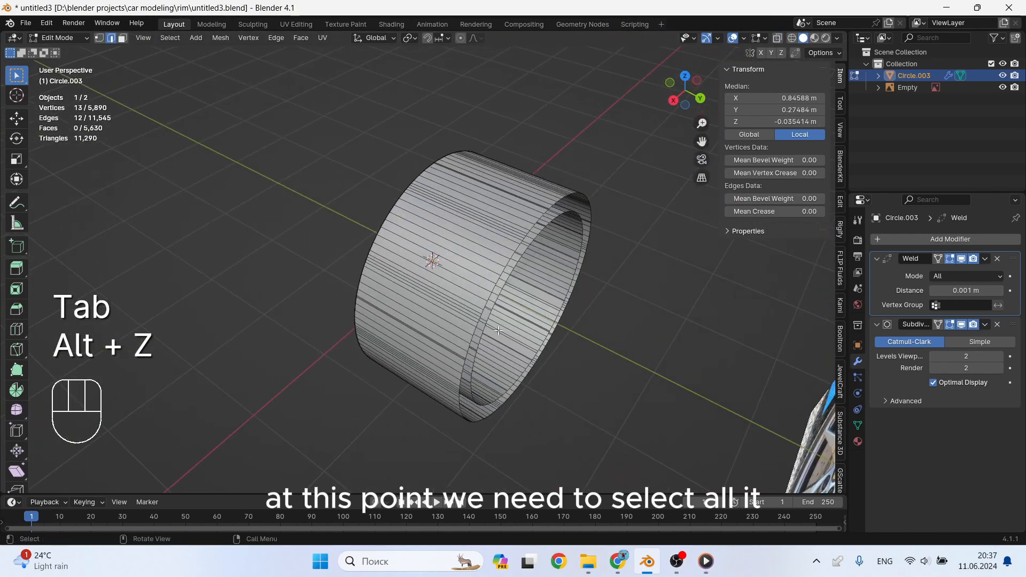
# Select the entire rim mesh and merge its vertices by distance at 0.0001 m
pyautogui.scroll(3, 498, 330)
pyautogui.moveTo(498, 330); pyautogui.dragTo(485, 316, button='middle')
pyautogui.press('2')
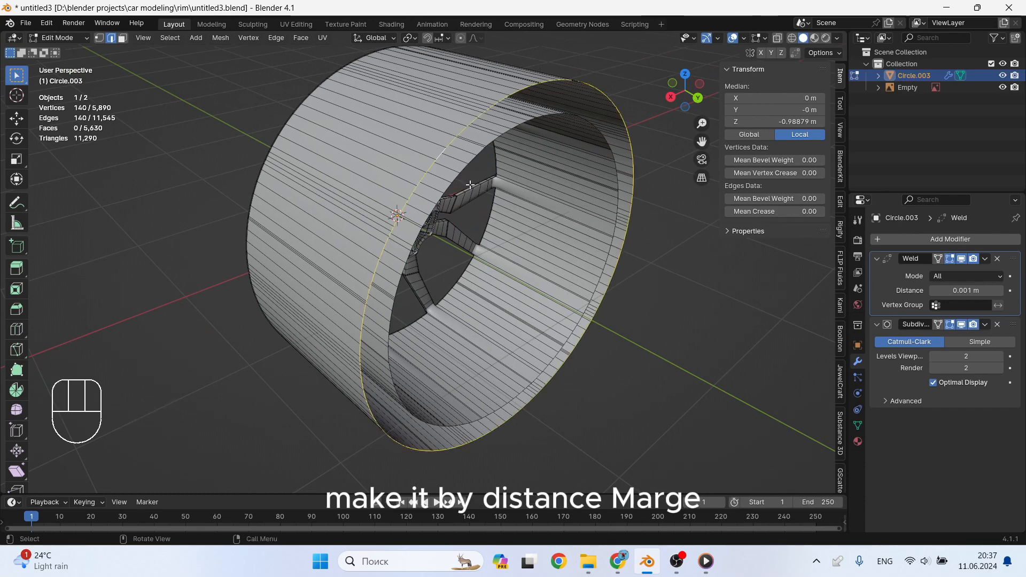
pyautogui.press('m')
pyautogui.click(491, 168)
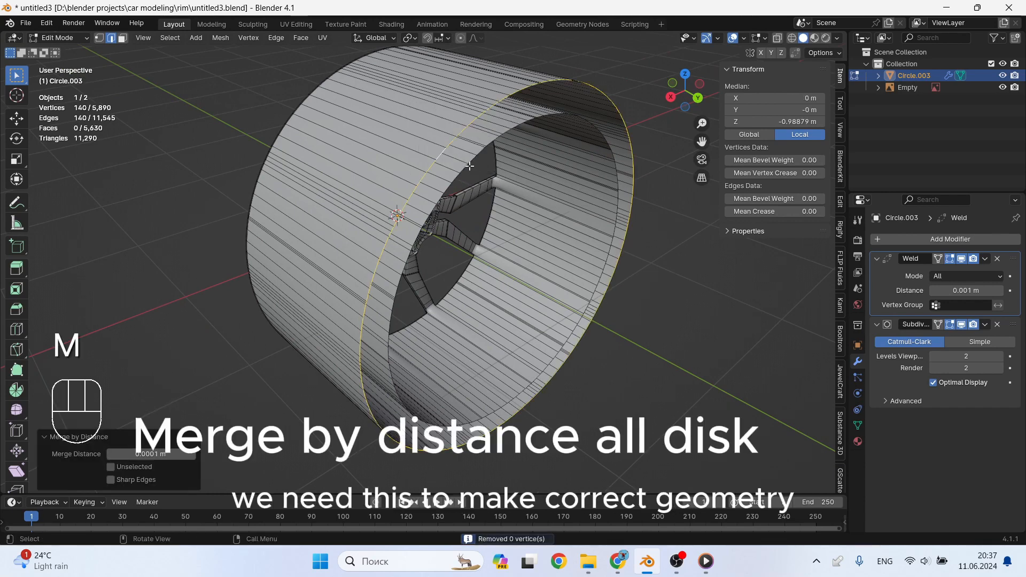
pyautogui.press('a')
pyautogui.press('m')
pyautogui.click(468, 167)
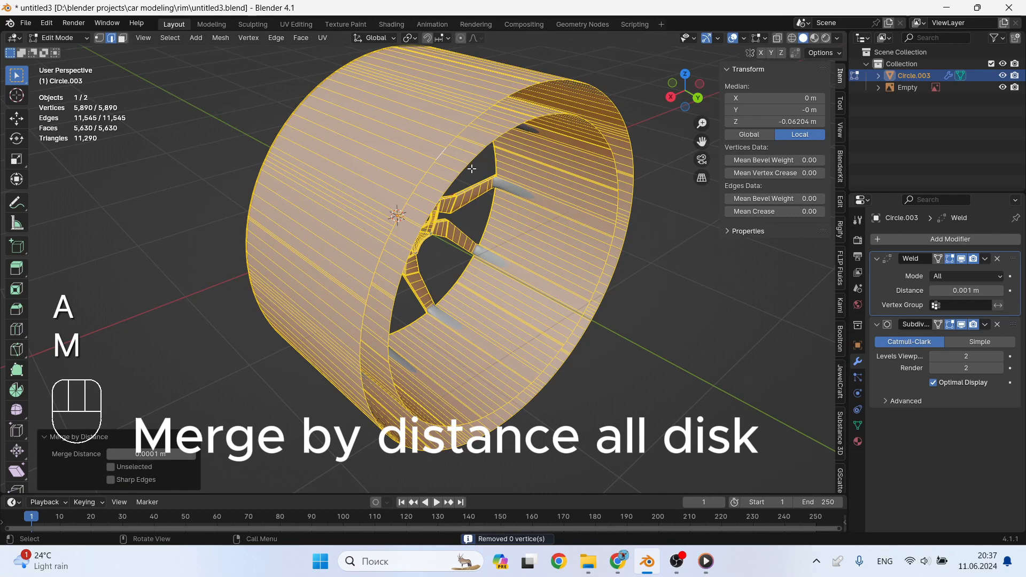
# Make the outer edge loop at the rear of the rim barrel perfectly round with LoopTools Circle
pyautogui.scroll(1, 456, 168)
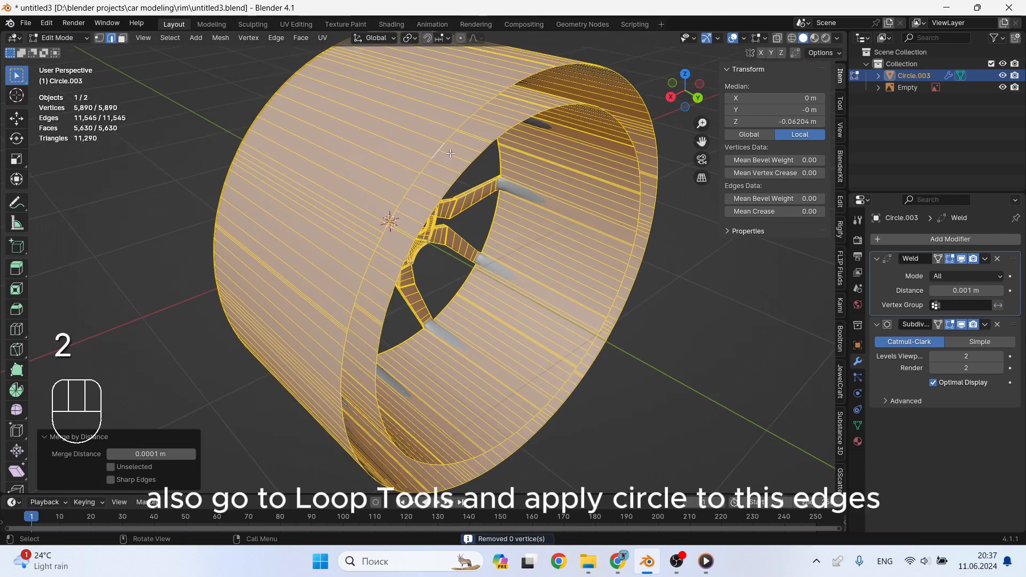
pyautogui.keyDown('alt'); pyautogui.click(453, 132); pyautogui.keyUp('alt')
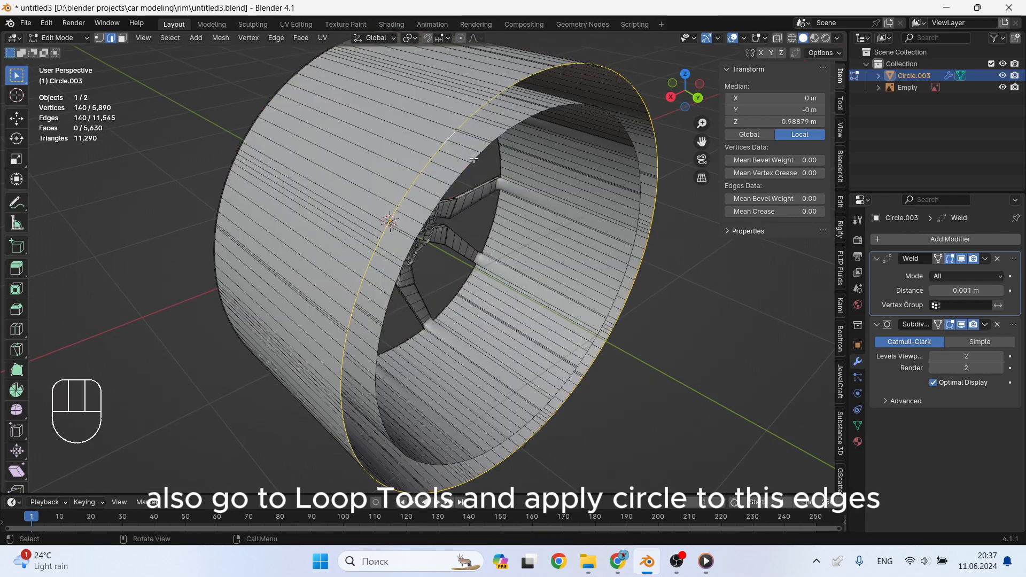
pyautogui.rightClick(454, 124)
pyautogui.moveTo(441, 124)
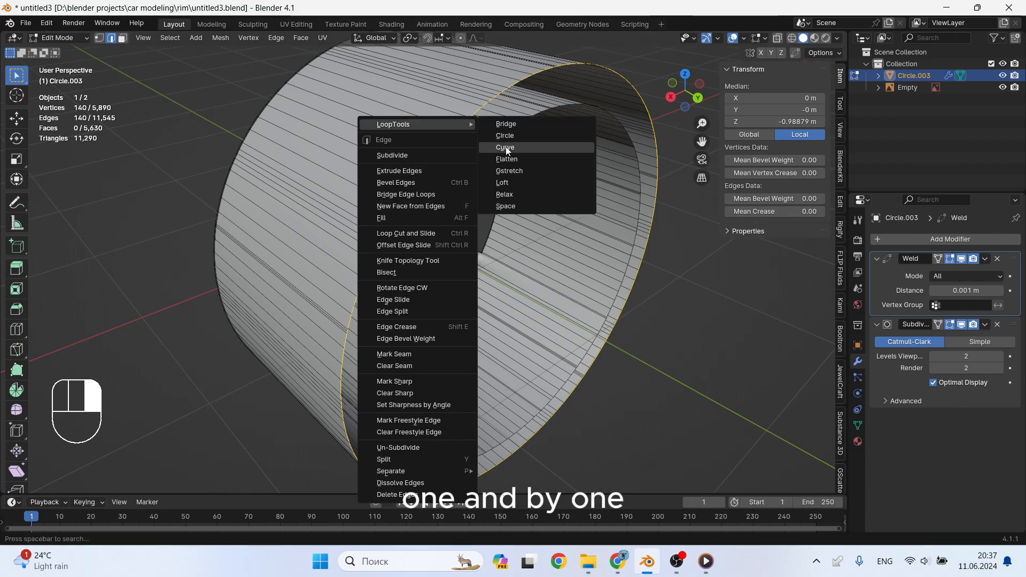
pyautogui.click(513, 136)
# Make the inner edge loop at the rear of the rim barrel perfectly round with LoopTools Circle
pyautogui.scroll(-3, 464, 173)
pyautogui.moveTo(428, 204); pyautogui.dragTo(444, 188, button='middle')
pyautogui.keyDown('alt'); pyautogui.click(451, 192); pyautogui.keyUp('alt')
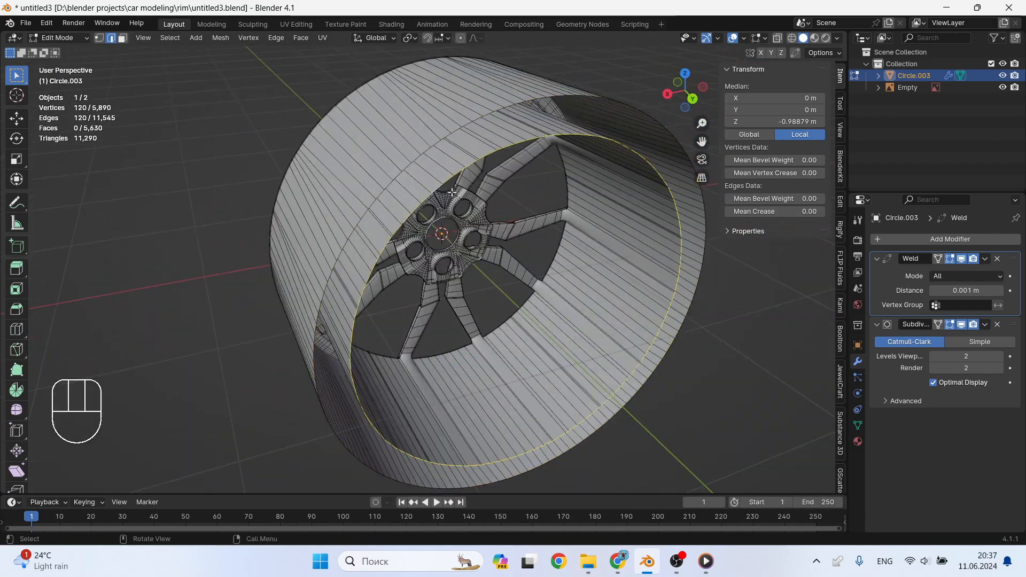
pyautogui.rightClick(417, 165)
pyautogui.moveTo(422, 160)
pyautogui.click(492, 172)
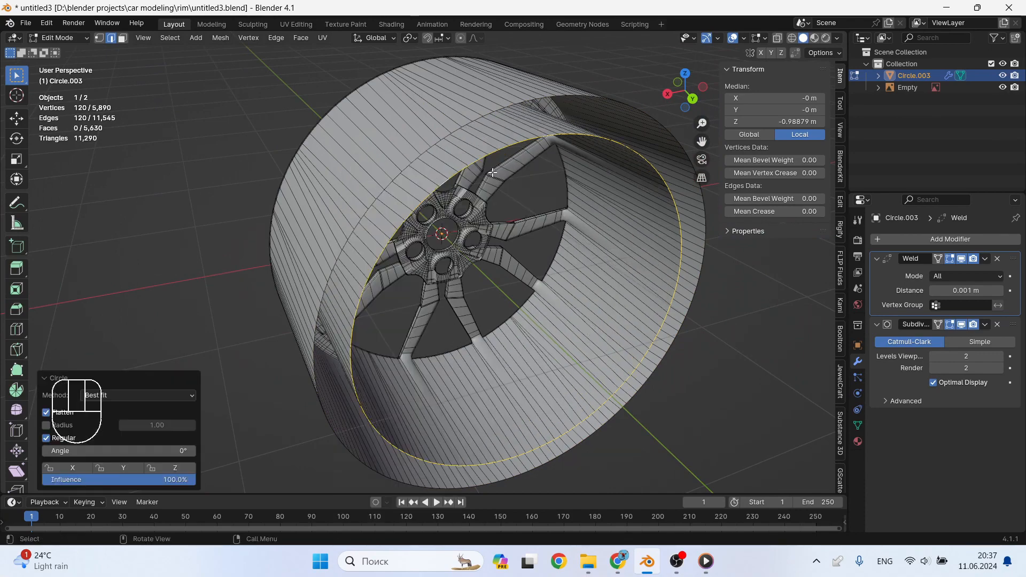
# Select the outer and inner edge loops at the barrel's rear and bridge them to close the gap
pyautogui.moveTo(445, 256); pyautogui.dragTo(564, 145, button='middle')
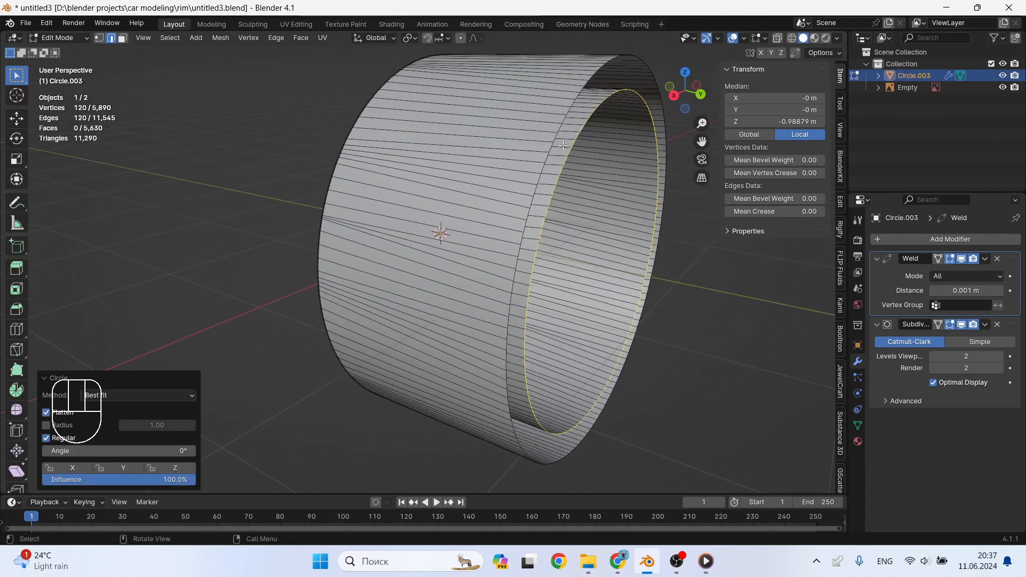
pyautogui.keyDown('shift'); pyautogui.click(579, 94); pyautogui.keyUp('shift')
pyautogui.scroll(1, 573, 98)
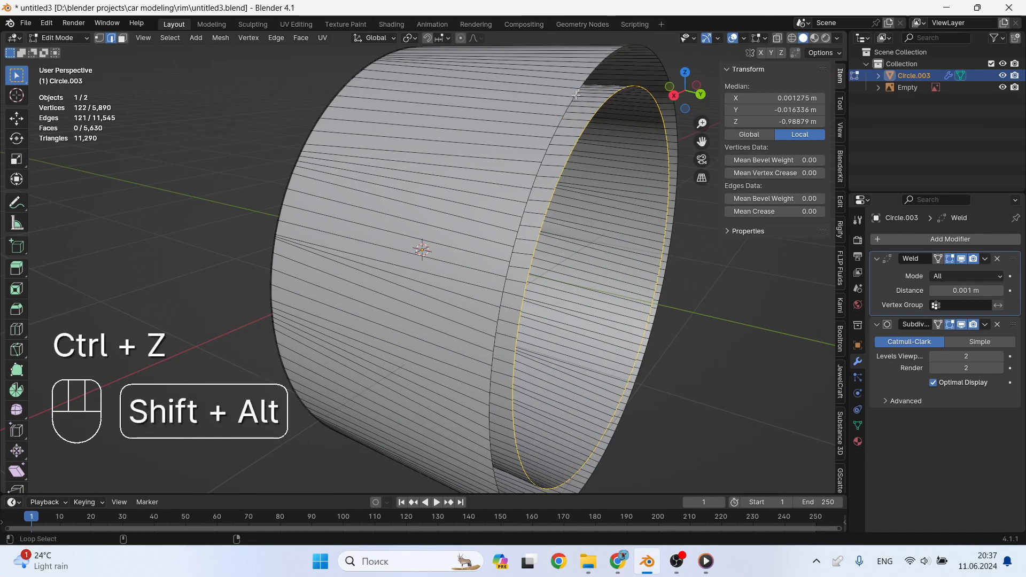
pyautogui.rightClick(588, 141)
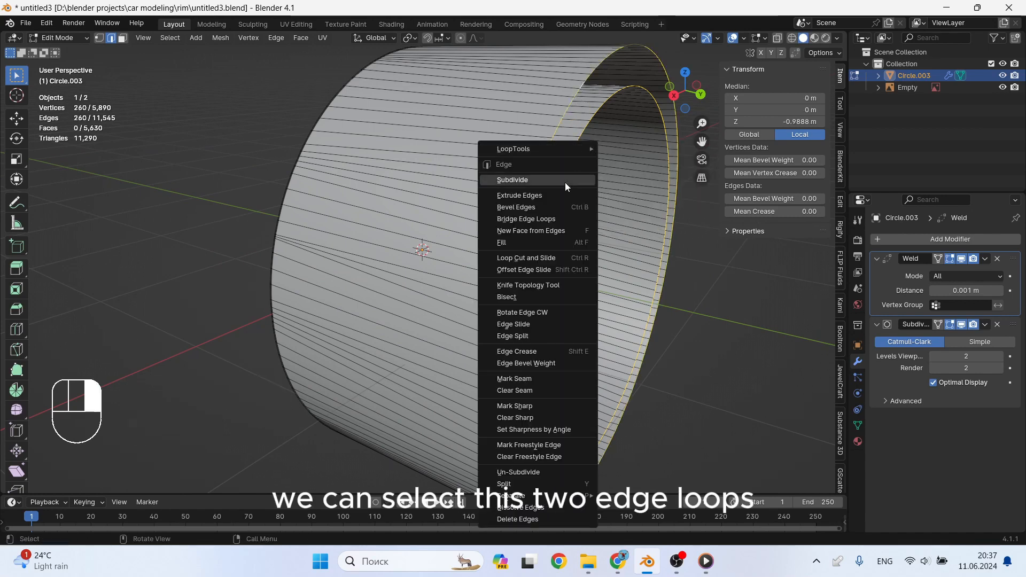
pyautogui.click(560, 219)
pyautogui.moveTo(582, 205); pyautogui.dragTo(455, 217, button='middle')
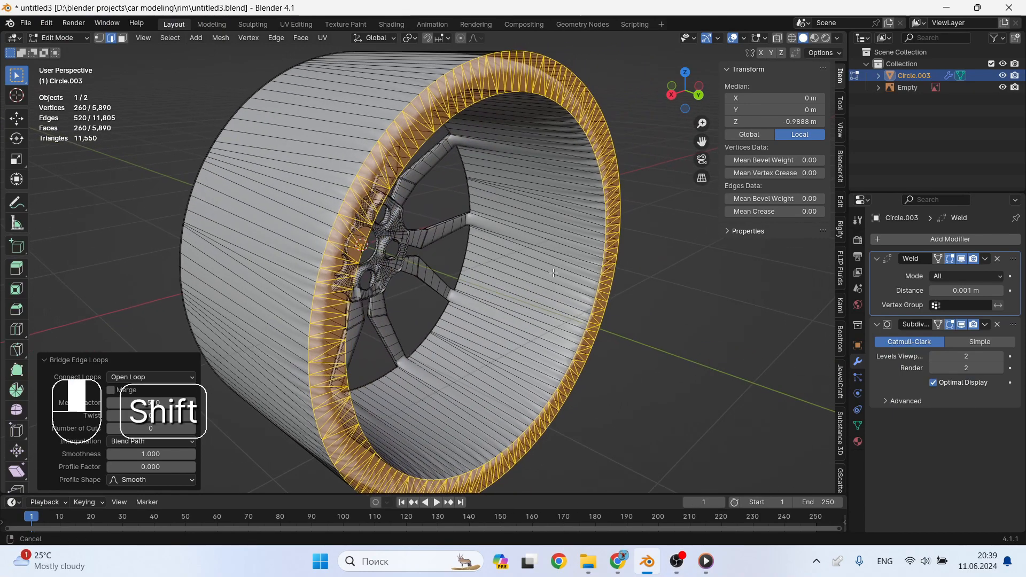
# Inset the bridged ring of faces at the rear of the barrel by about 0.034 m
pyautogui.press('s')
pyautogui.press('Escape')
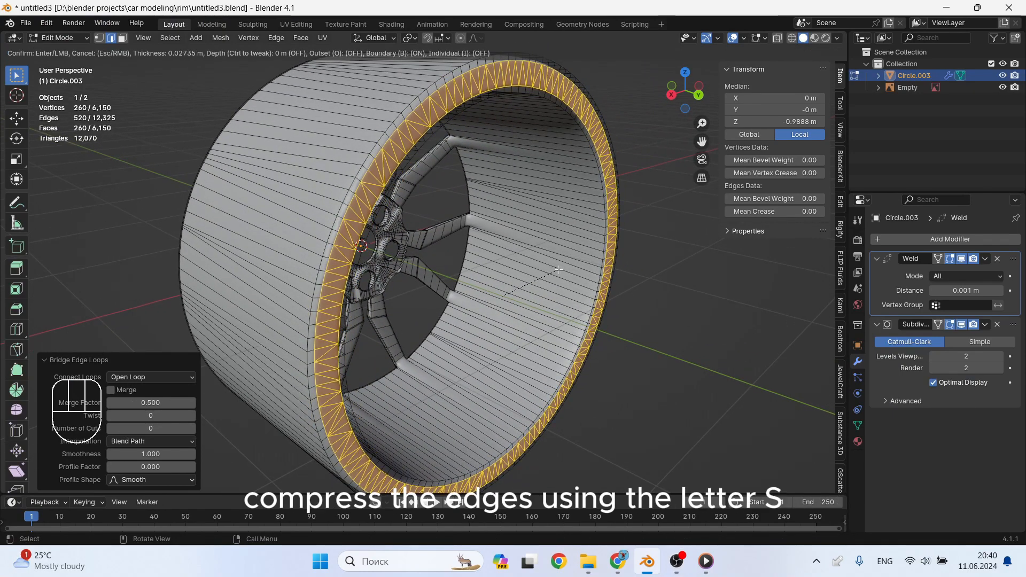
pyautogui.click(557, 268)
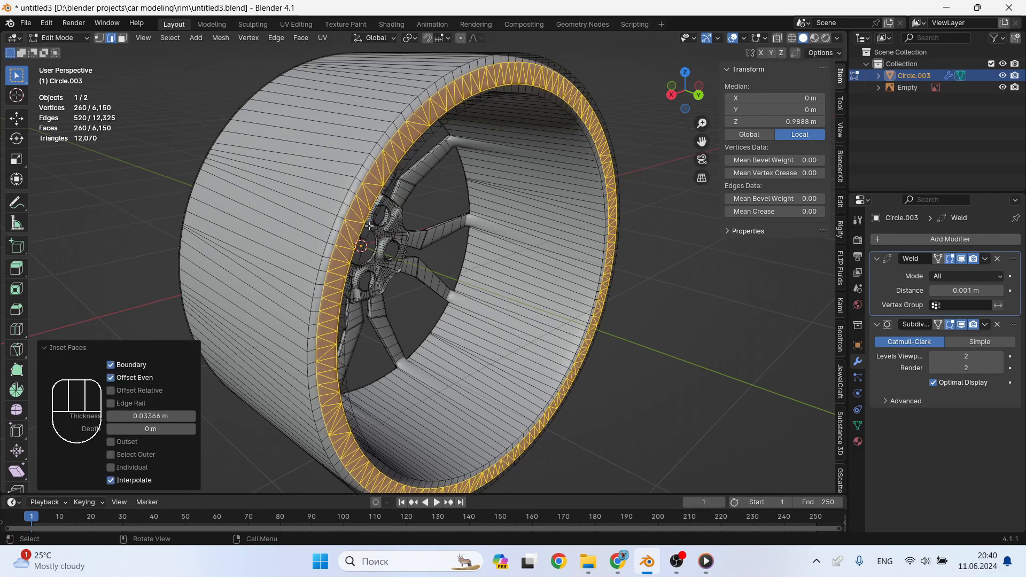
# Dissolve two edge loops around the front outer edge of the rim barrel
pyautogui.scroll(4, 278, 233)
pyautogui.keyDown('alt'); pyautogui.click(286, 222); pyautogui.keyUp('alt')
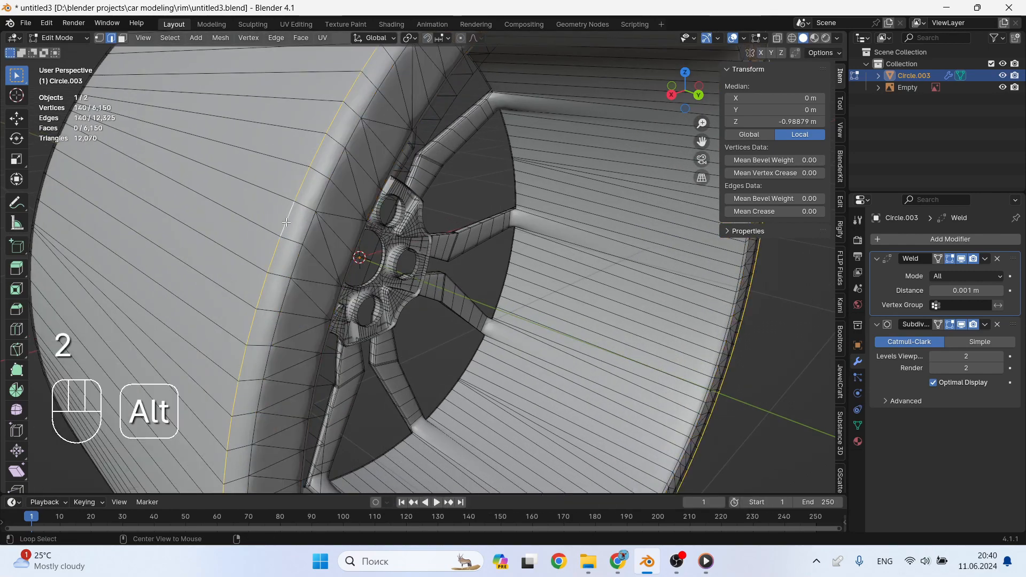
pyautogui.moveTo(286, 222); pyautogui.dragTo(244, 165, button='middle')
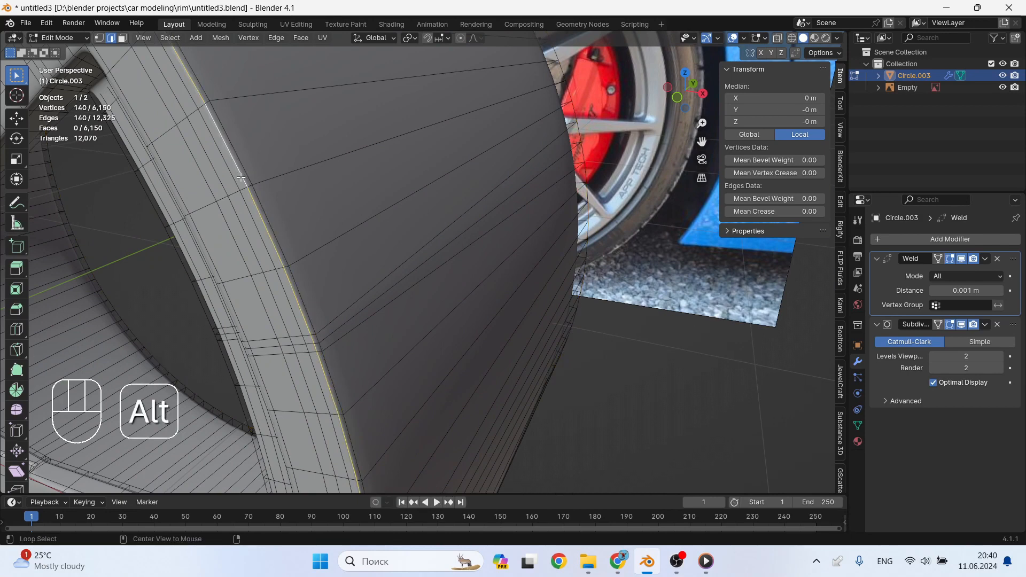
pyautogui.press('x')
pyautogui.click(237, 252)
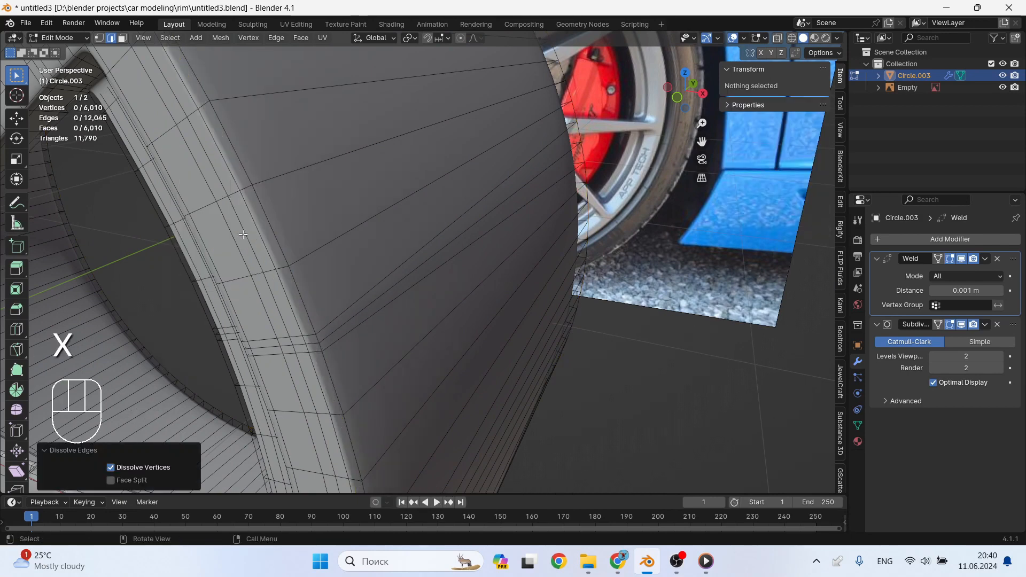
pyautogui.keyDown('alt'); pyautogui.click(233, 182); pyautogui.keyUp('alt')
pyautogui.press('x')
pyautogui.click(240, 203)
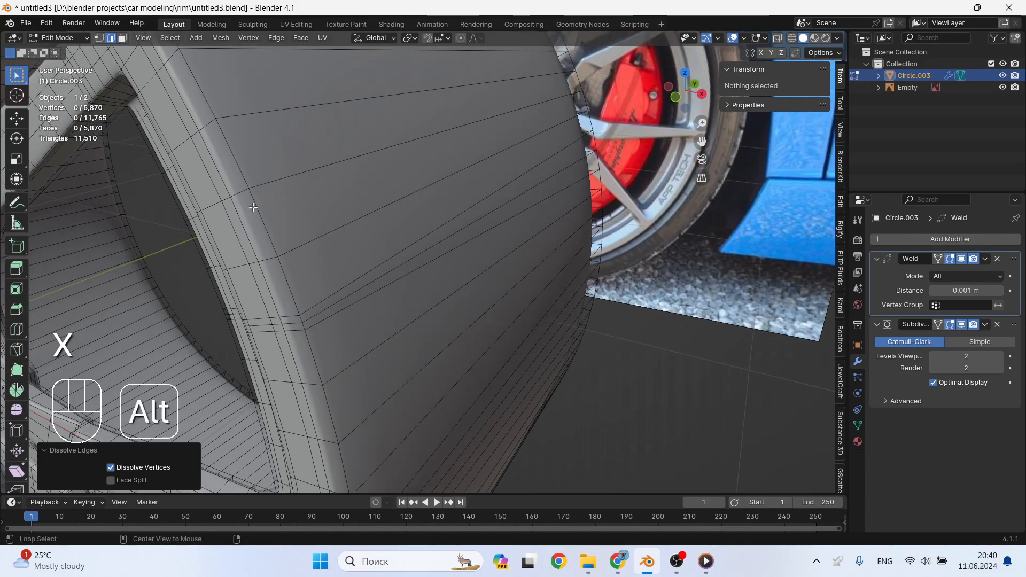
# Bevel the barrel's front outer loop and the outer and inner rear lip loops about 0.009 m with two segments
pyautogui.keyDown('alt'); pyautogui.click(253, 207); pyautogui.keyUp('alt')
pyautogui.scroll(-4, 277, 211)
pyautogui.moveTo(332, 214); pyautogui.dragTo(300, 209, button='middle')
pyautogui.moveTo(460, 213); pyautogui.dragTo(390, 187, button='middle')
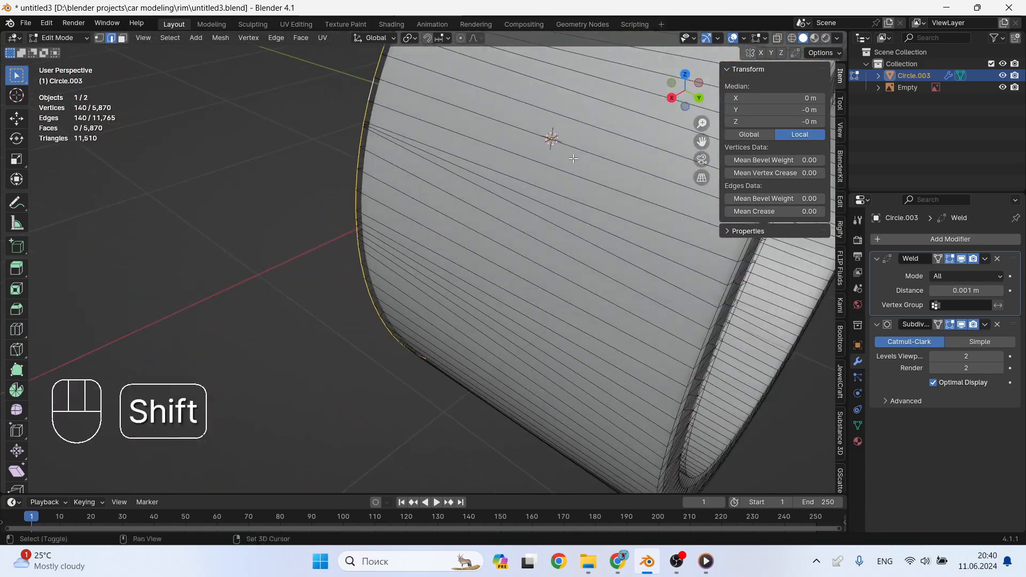
pyautogui.keyDown('shift'); pyautogui.moveTo(540, 166); pyautogui.dragTo(376, 185, button='middle'); pyautogui.keyUp('shift')
pyautogui.moveTo(406, 187); pyautogui.dragTo(357, 182, button='middle')
pyautogui.scroll(2, 356, 182)
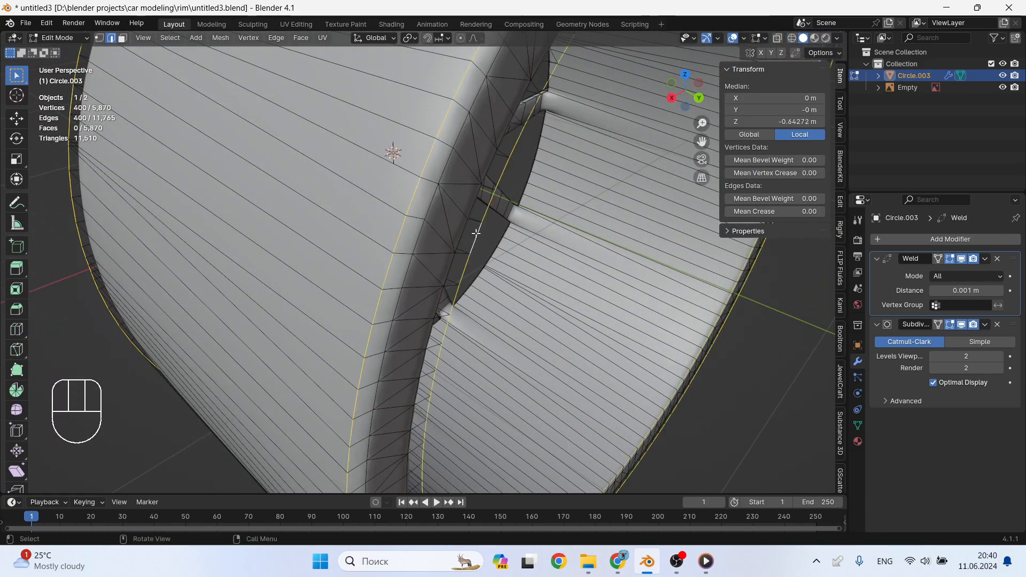
pyautogui.hotkey('ctrl', 'b')
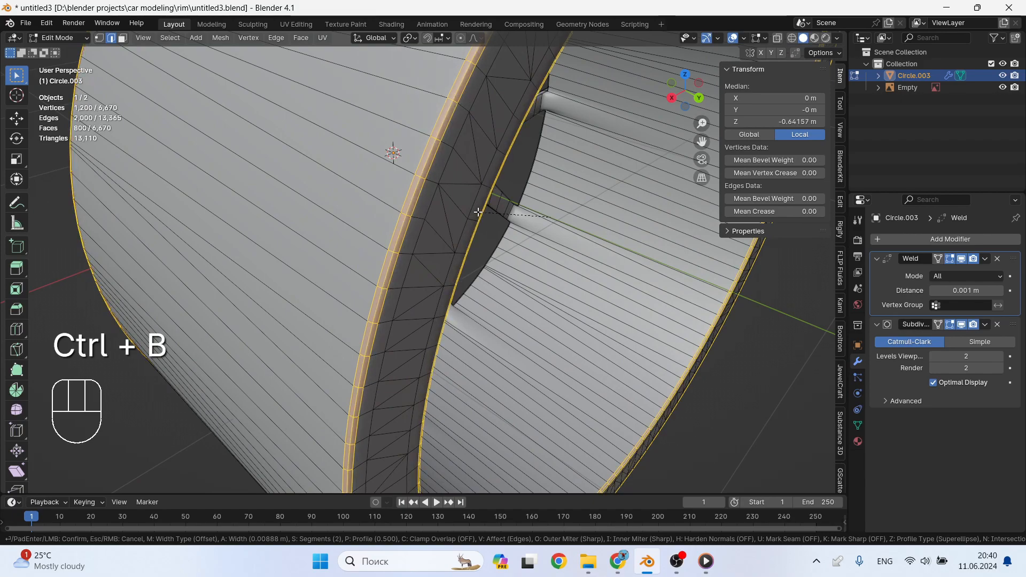
pyautogui.click(478, 213)
# Add a loop cut to the barrel's inner wall close to the spokes, at a slide factor of about 0.970
pyautogui.scroll(-2, 478, 212)
pyautogui.moveTo(480, 212); pyautogui.dragTo(527, 181, button='middle')
pyautogui.scroll(-3, 519, 185)
pyautogui.press('Tab')
pyautogui.press('Tab')
pyautogui.keyDown('ctrl'); pyautogui.moveTo(436, 222); pyautogui.dragTo(352, 260, button='middle'); pyautogui.keyUp('ctrl')
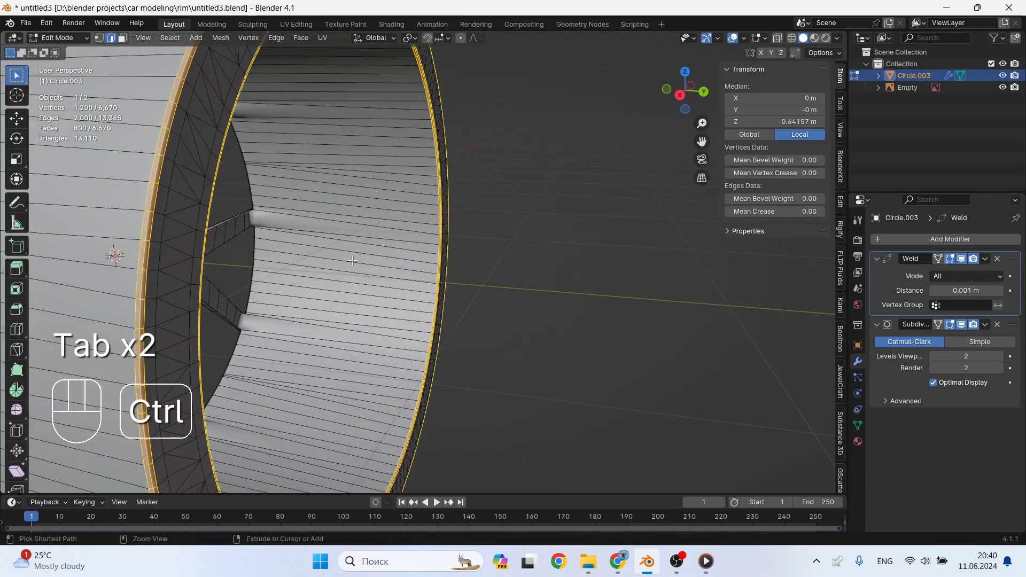
pyautogui.hotkey('ctrl', 'r')
pyautogui.click(343, 293)
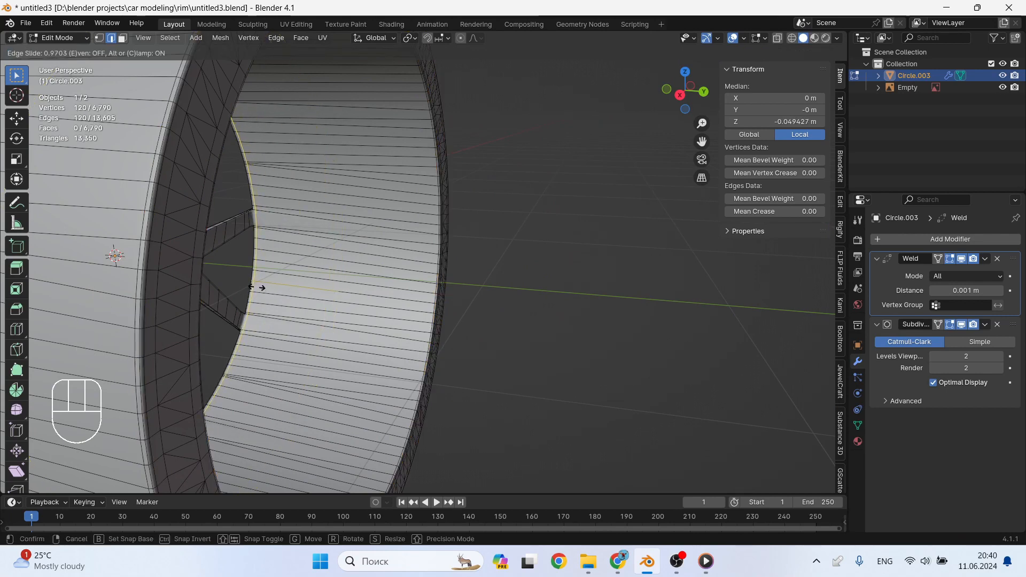
pyautogui.click(251, 287)
# Add a loop cut to the barrel's inner wall beside the rear lip, at a slide factor of -0.983
pyautogui.moveTo(251, 287); pyautogui.dragTo(436, 324, button='middle')
pyautogui.click(378, 280)
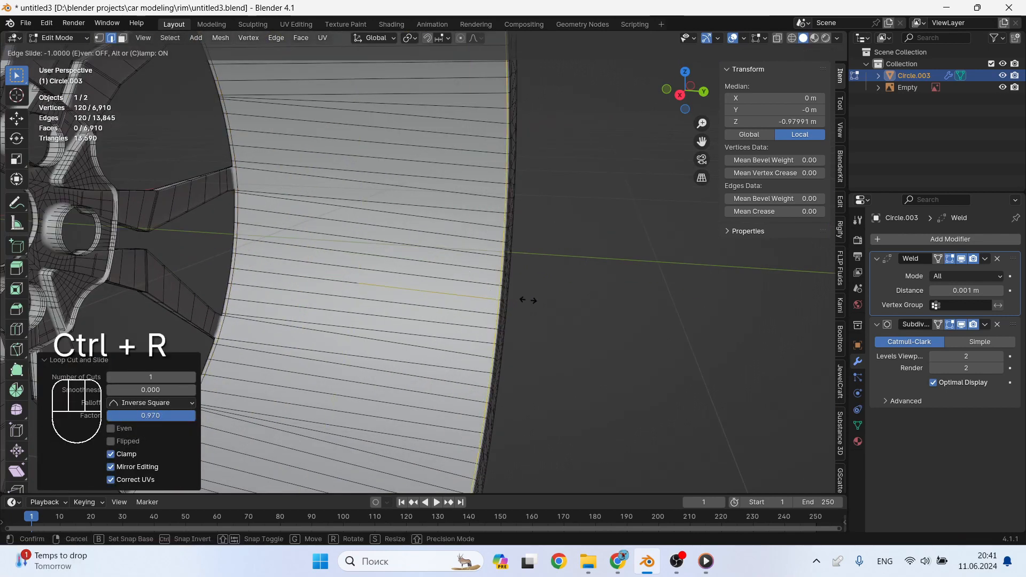
pyautogui.click(508, 301)
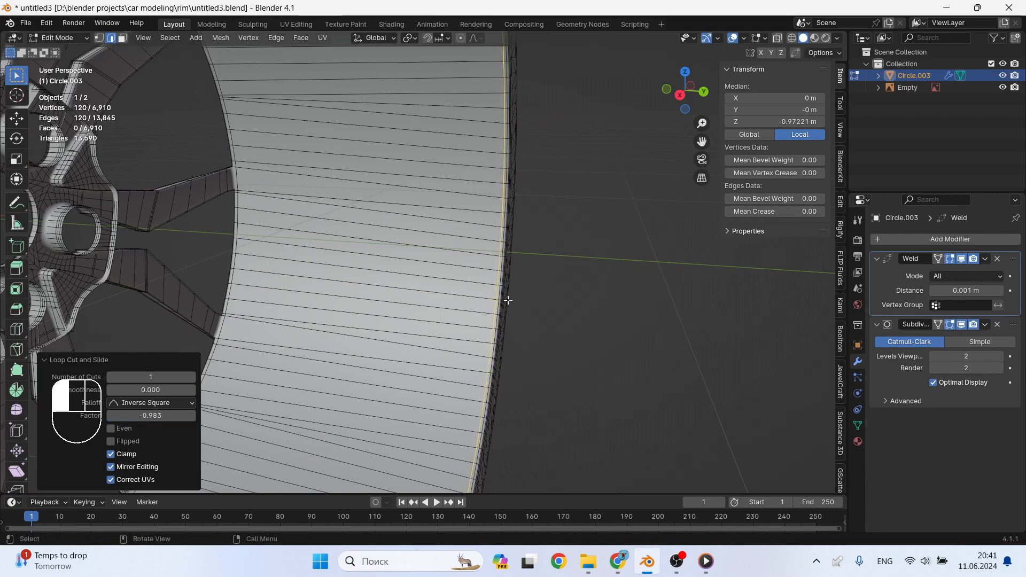
# Add a centred loop cut around the barrel's outer wall and bevel it 0.441 m wide with two segments
pyautogui.moveTo(508, 299); pyautogui.dragTo(158, 257, button='middle')
pyautogui.scroll(-4, 221, 270)
pyautogui.moveTo(222, 270); pyautogui.dragTo(435, 230, button='middle')
pyautogui.press('Tab')
pyautogui.press('Tab')
pyautogui.hotkey('ctrl', 'r')
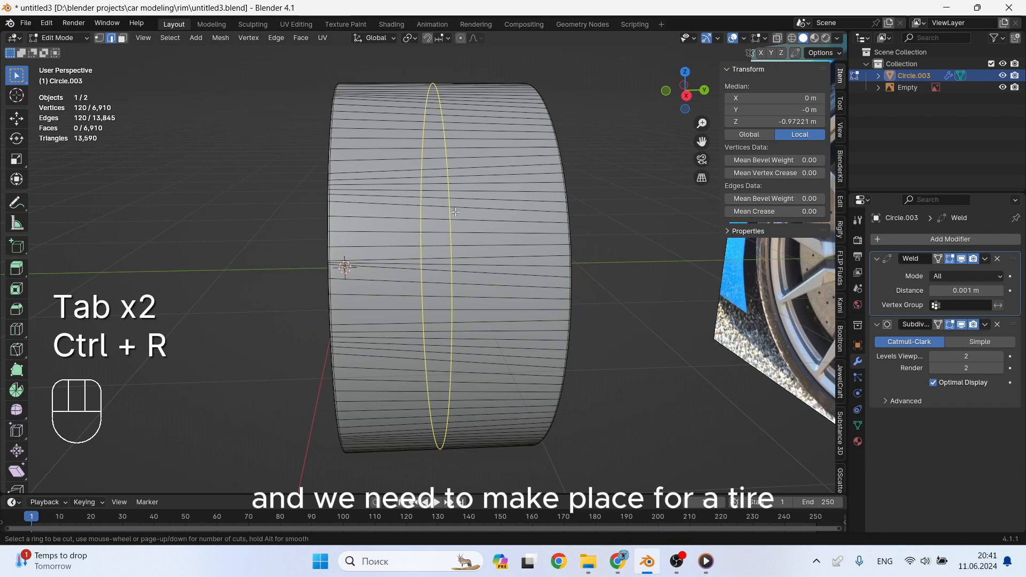
pyautogui.click(456, 212)
pyautogui.press('Escape')
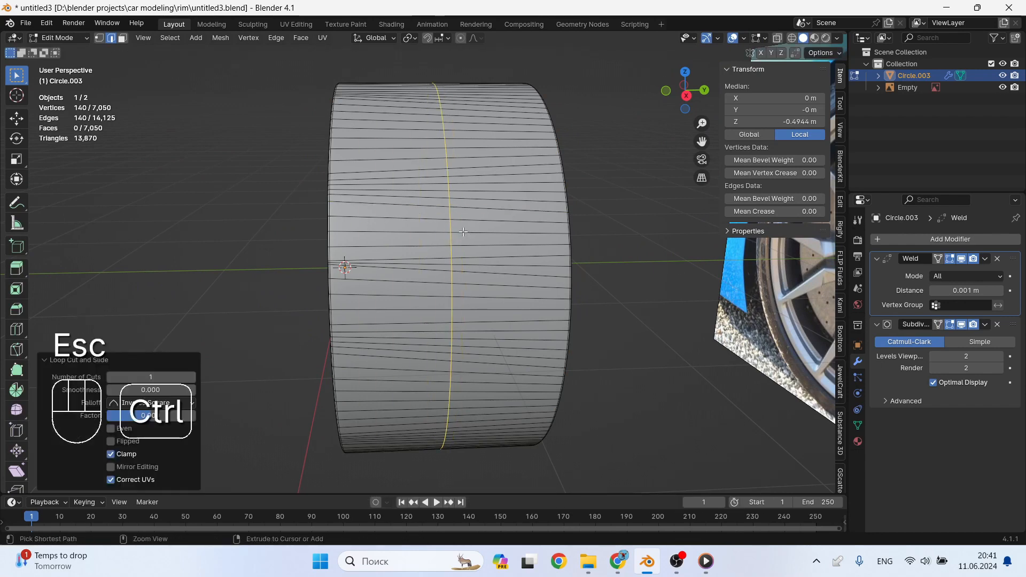
pyautogui.hotkey('ctrl', 'b')
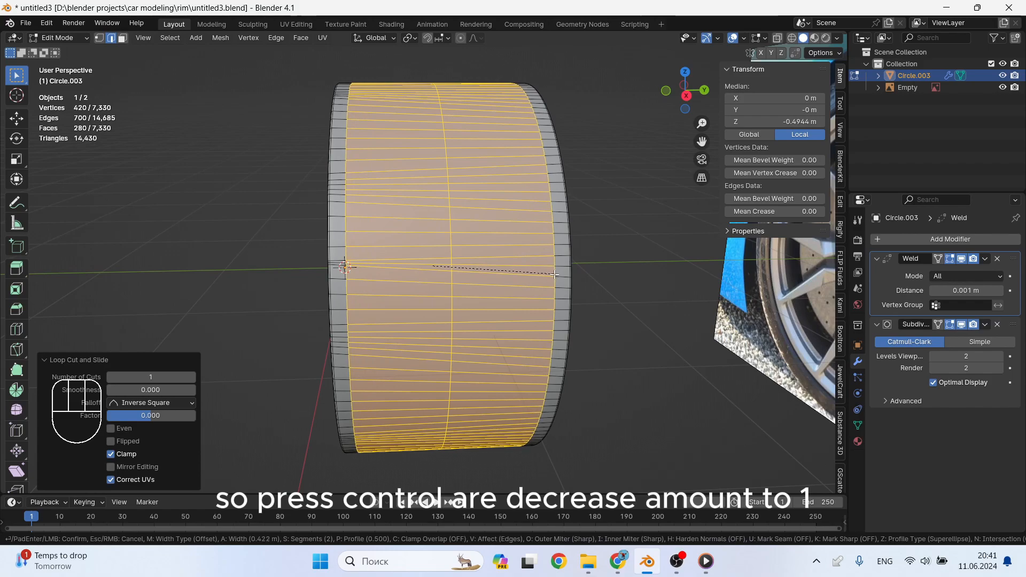
pyautogui.click(557, 276)
# Extrude the wide band of outer barrel faces inward along normals by 0.0342 m to make room for the tire
pyautogui.moveTo(557, 276); pyautogui.dragTo(486, 272, button='middle')
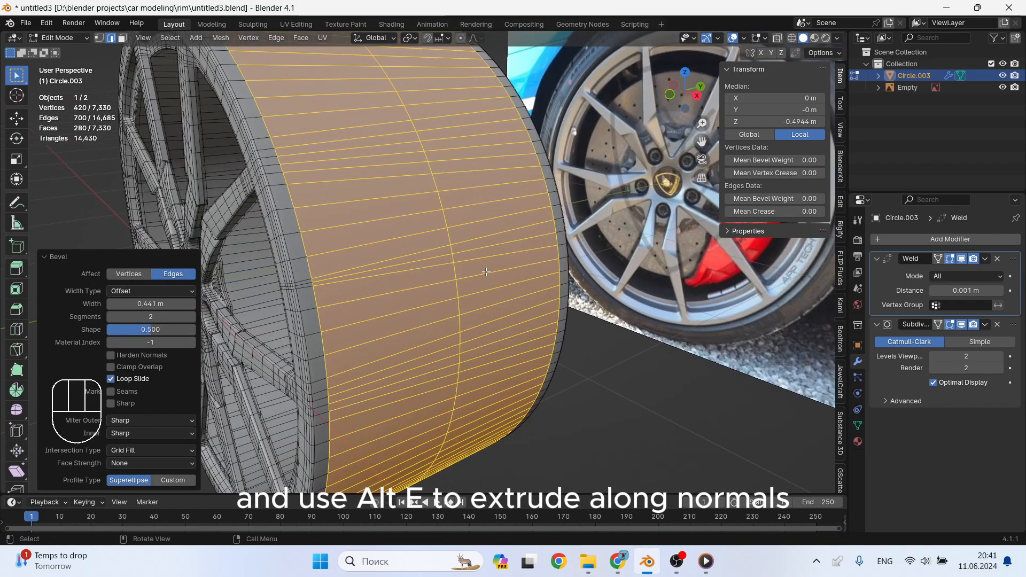
pyautogui.hotkey('alt', 'e')
pyautogui.click(479, 282)
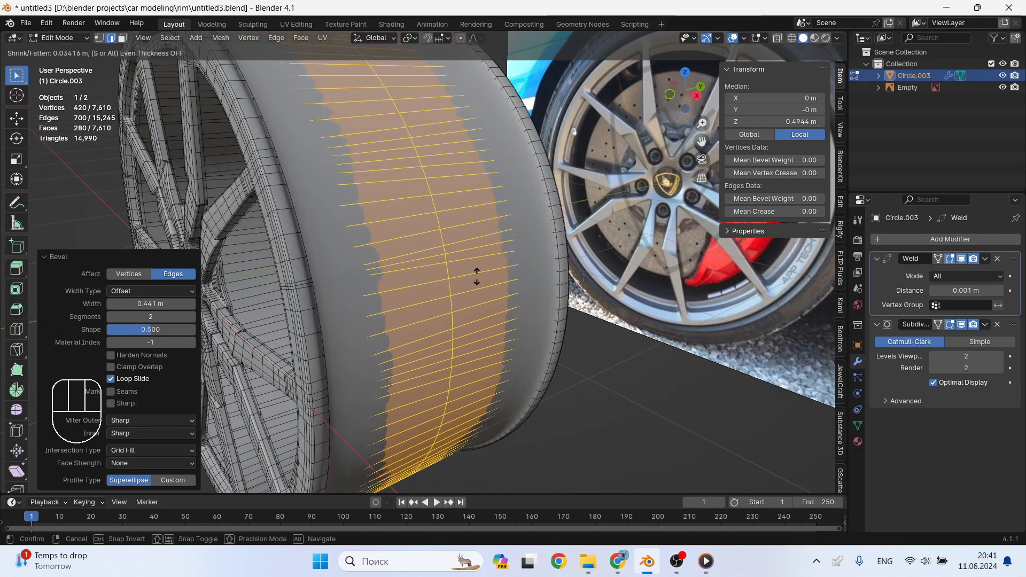
pyautogui.click(476, 273)
# Select the rear inner edge loop of the tire recess, using X-ray to reach it
pyautogui.hotkey('alt', 'z')
pyautogui.moveTo(477, 272); pyautogui.dragTo(608, 202, button='middle')
pyautogui.hotkey('alt', 'z')
pyautogui.press('2')
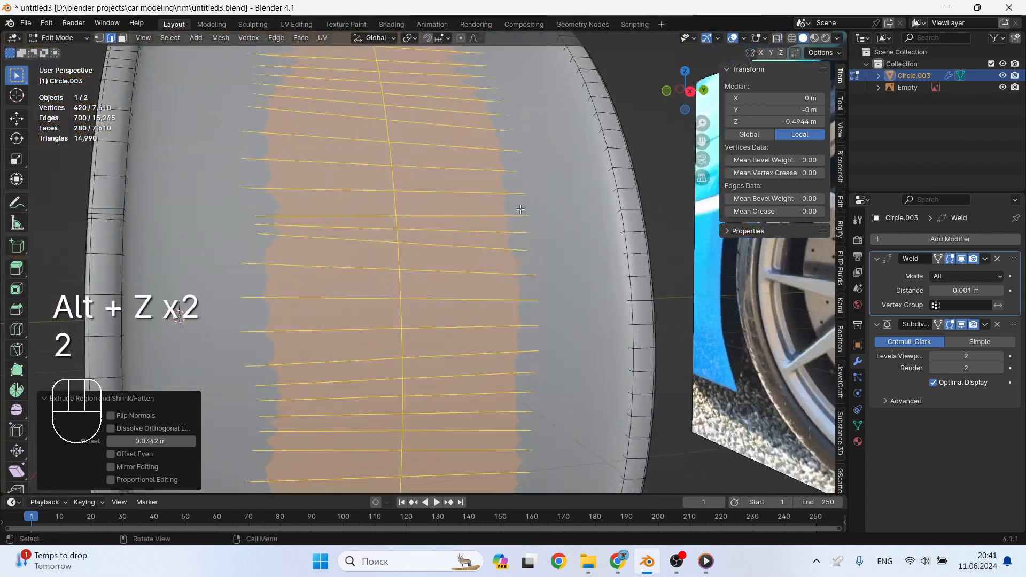
pyautogui.hotkey('alt', 'z')
pyautogui.keyDown('alt'); pyautogui.click(609, 201); pyautogui.keyUp('alt')
pyautogui.scroll(5, 611, 190)
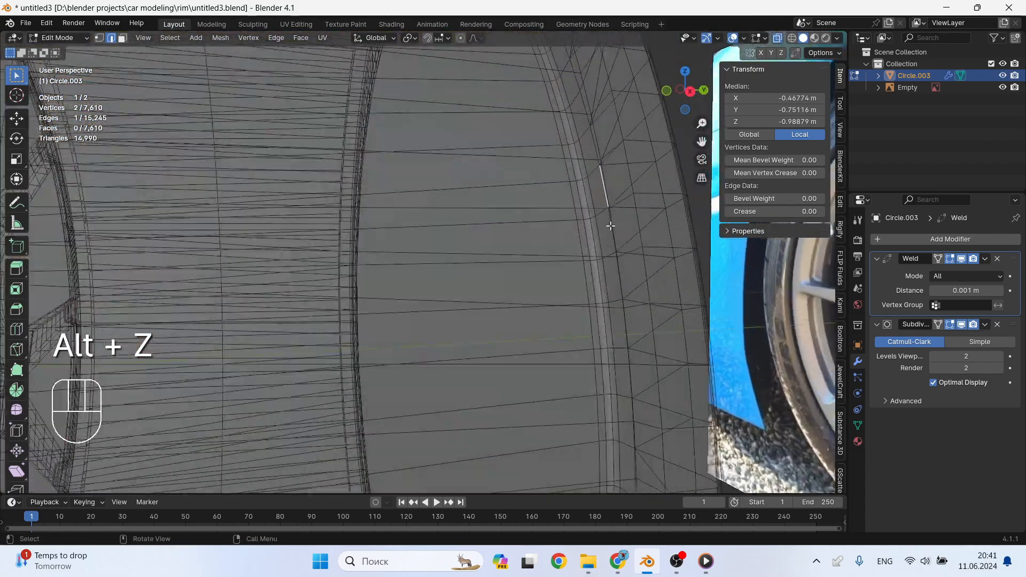
pyautogui.moveTo(618, 223)
pyautogui.mouseDown(button='middle')
pyautogui.moveTo(591, 167)
pyautogui.moveTo(595, 149)
pyautogui.moveTo(610, 215)
pyautogui.moveTo(615, 206)
pyautogui.mouseUp(button='middle')
pyautogui.keyDown('alt'); pyautogui.keyDown('shift'); pyautogui.click(626, 199); pyautogui.keyUp('shift'); pyautogui.keyUp('alt')
pyautogui.scroll(-4, 535, 196)
pyautogui.hotkey('alt', 'z')
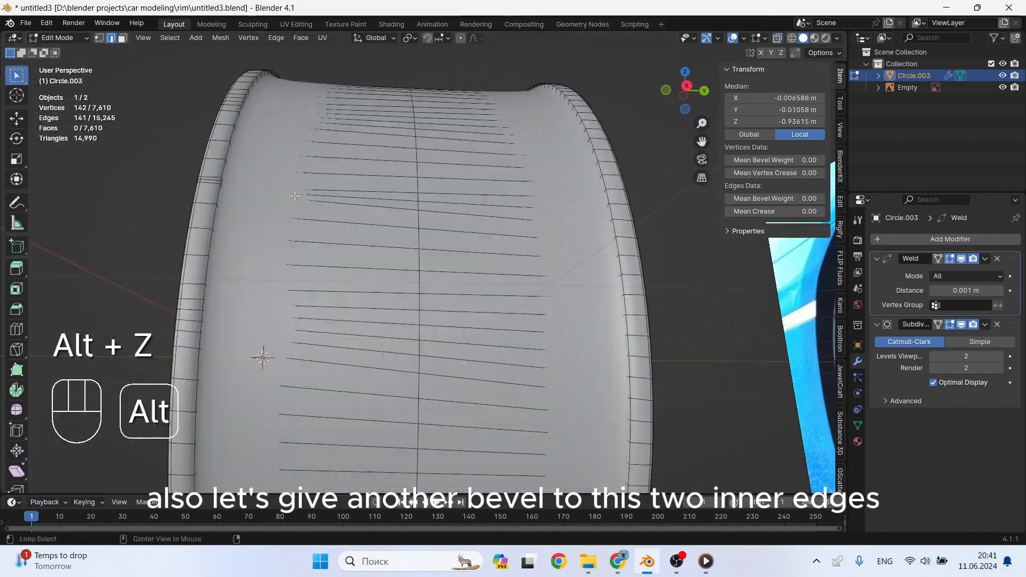
# Add the front inner edge loop of the tire recess to the selection and bevel both loops with two segments
pyautogui.scroll(1, 256, 211)
pyautogui.moveTo(256, 211); pyautogui.dragTo(237, 214, button='middle')
pyautogui.hotkey('alt', 'z')
pyautogui.scroll(2, 230, 209)
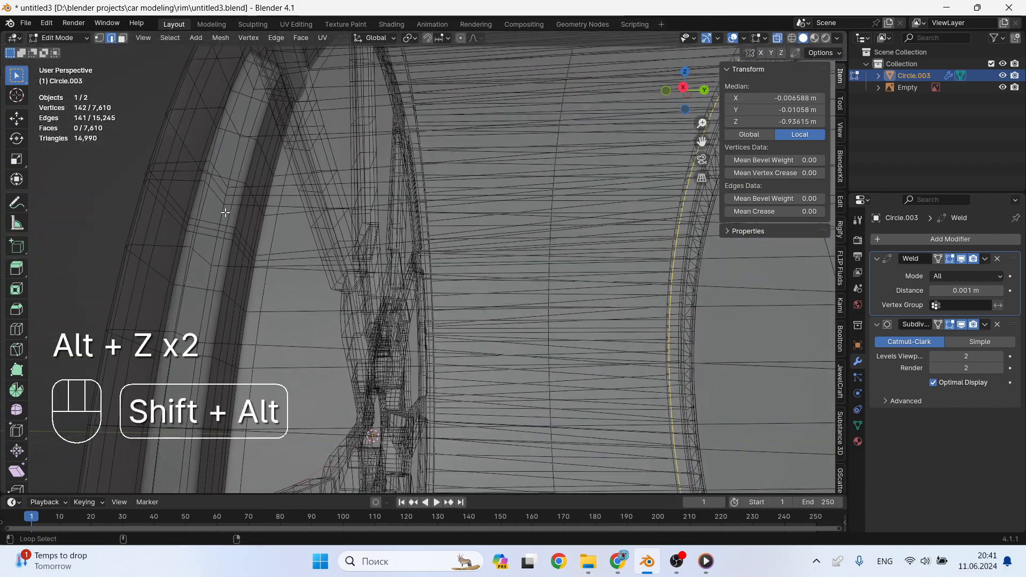
pyautogui.keyDown('alt'); pyautogui.keyDown('shift'); pyautogui.click(225, 212); pyautogui.keyUp('shift'); pyautogui.keyUp('alt')
pyautogui.scroll(-3, 235, 212)
pyautogui.moveTo(431, 208); pyautogui.dragTo(449, 220, button='middle')
pyautogui.hotkey('ctrl', 'b')
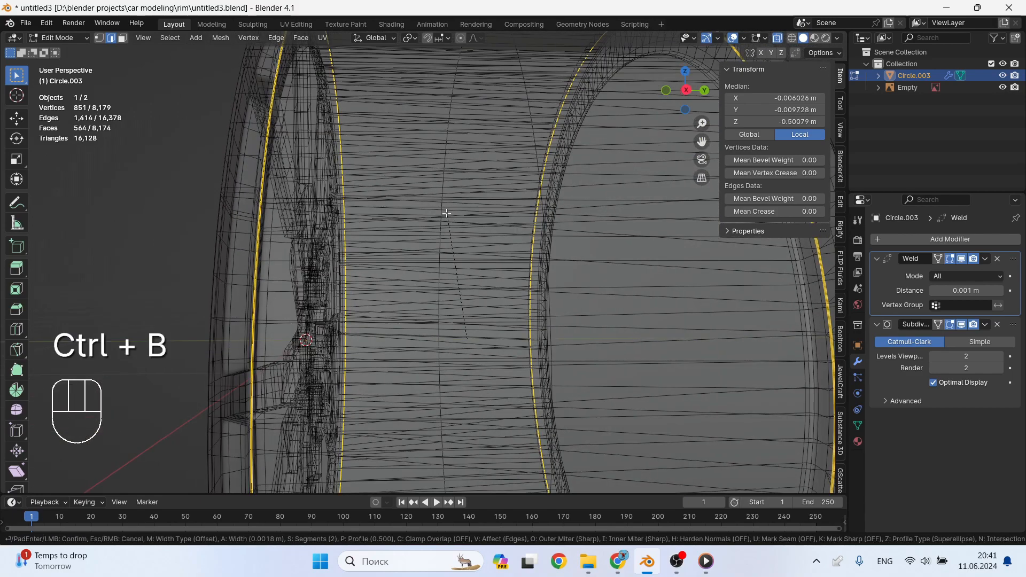
pyautogui.click(460, 225)
# Switch to Object Mode and inspect the smoothed rim from the front, the side and behind the hub
pyautogui.scroll(-4, 481, 235)
pyautogui.hotkey('alt', 'z')
pyautogui.press('Tab')
pyautogui.scroll(2, 547, 235)
pyautogui.moveTo(496, 243); pyautogui.dragTo(502, 208, button='middle')
pyautogui.scroll(-4, 567, 242)
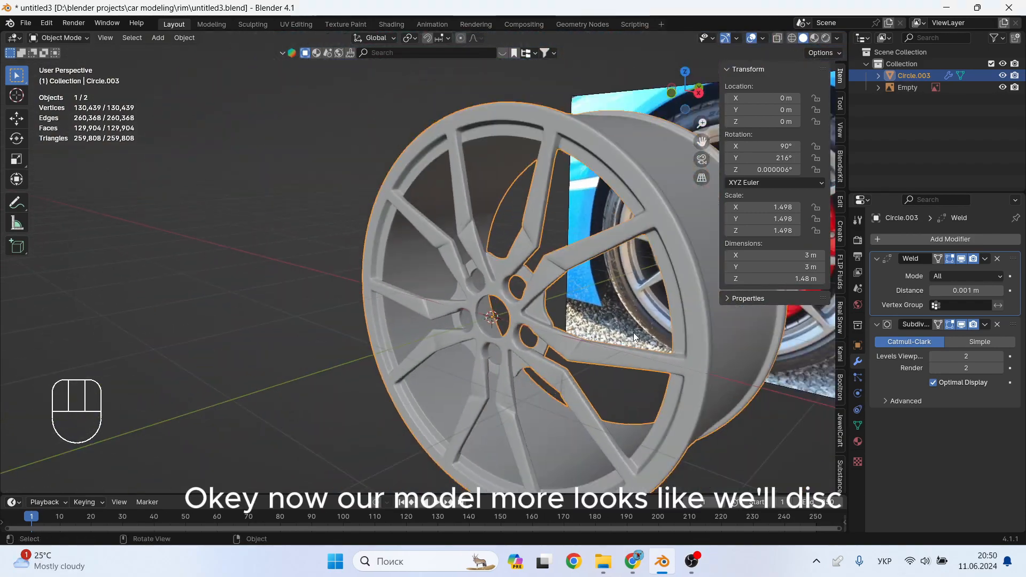
pyautogui.moveTo(633, 333); pyautogui.dragTo(210, 291, button='middle')
pyautogui.scroll(3, 156, 316)
pyautogui.scroll(3, 191, 393)
# In Edit Mode, select the rear edge loops of all five bolt holes and the centre hole
pyautogui.press('Tab')
pyautogui.press('2')
pyautogui.keyDown('alt'); pyautogui.click(158, 229); pyautogui.keyUp('alt')
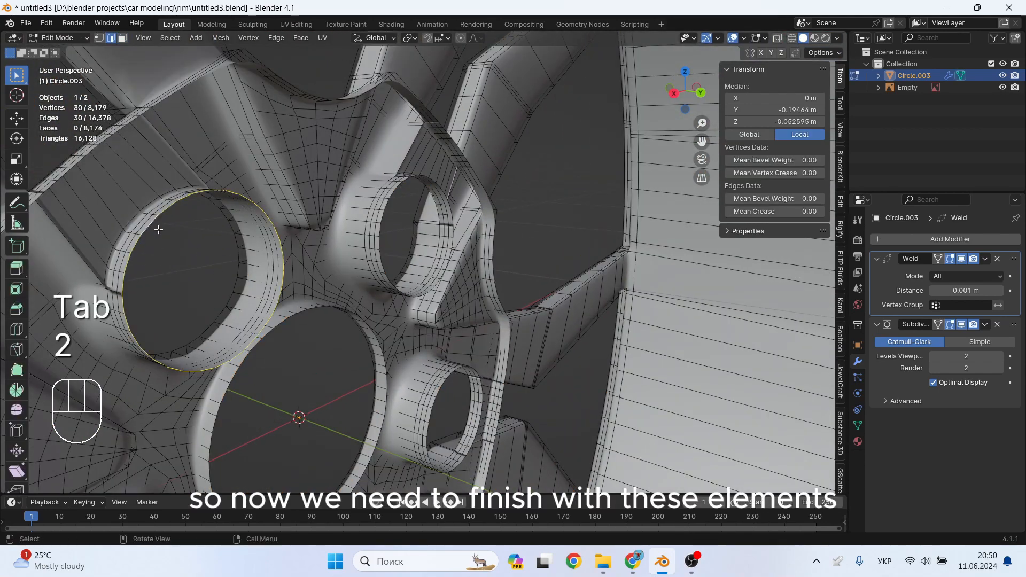
pyautogui.keyDown('alt'); pyautogui.keyDown('shift'); pyautogui.click(379, 241); pyautogui.keyUp('shift'); pyautogui.keyUp('alt')
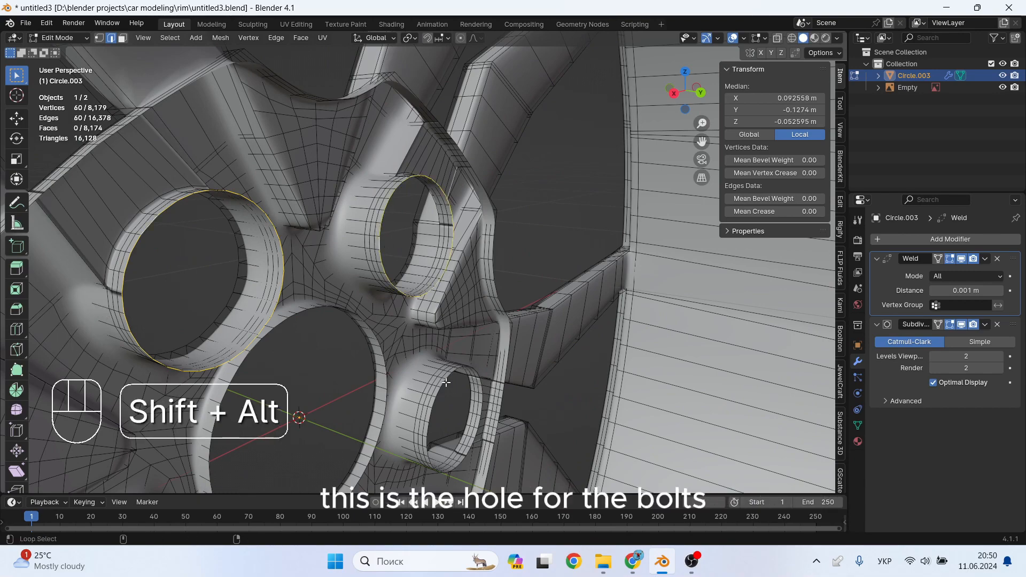
pyautogui.keyDown('alt'); pyautogui.keyDown('shift'); pyautogui.click(283, 318); pyautogui.keyUp('shift'); pyautogui.keyUp('alt')
pyautogui.keyDown('shift'); pyautogui.moveTo(283, 318); pyautogui.dragTo(350, 250, button='middle'); pyautogui.keyUp('shift')
pyautogui.scroll(1, 195, 368)
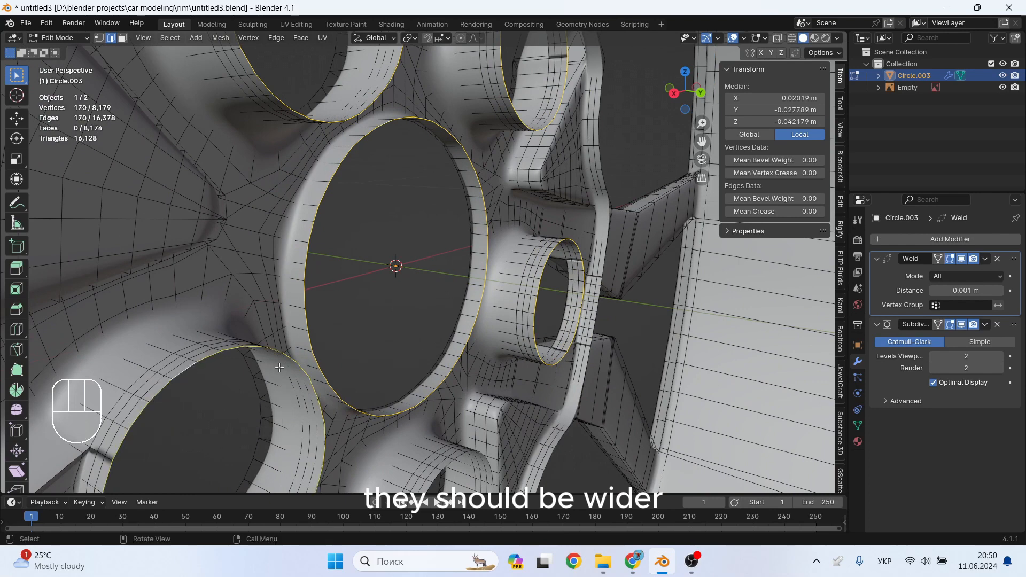
pyautogui.moveTo(279, 368); pyautogui.dragTo(435, 466, button='middle')
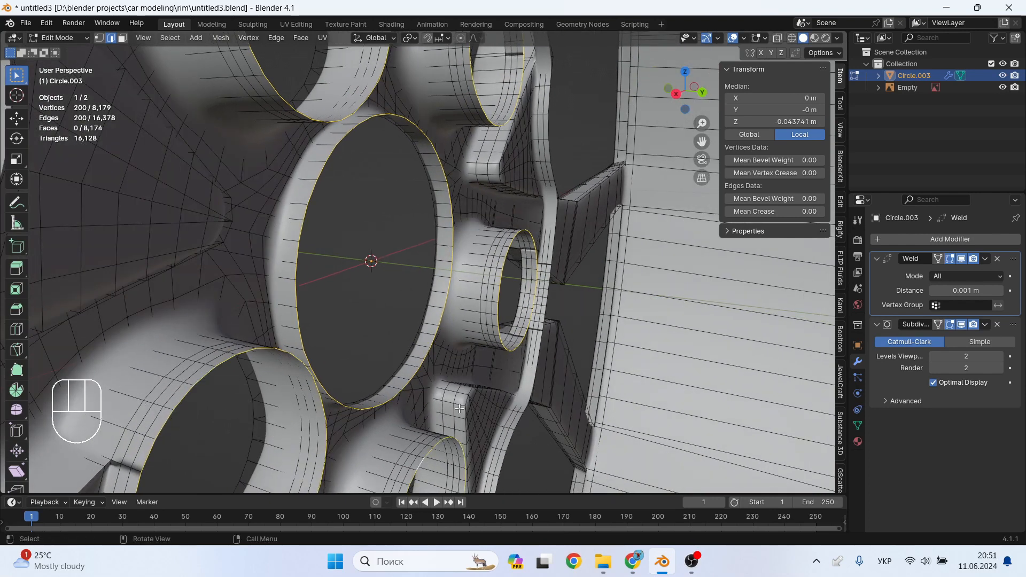
# Extrude the selected hole loops backward along Y twice, by about 0.039 m and then about 0.040 m
pyautogui.press('e')
pyautogui.press('y')
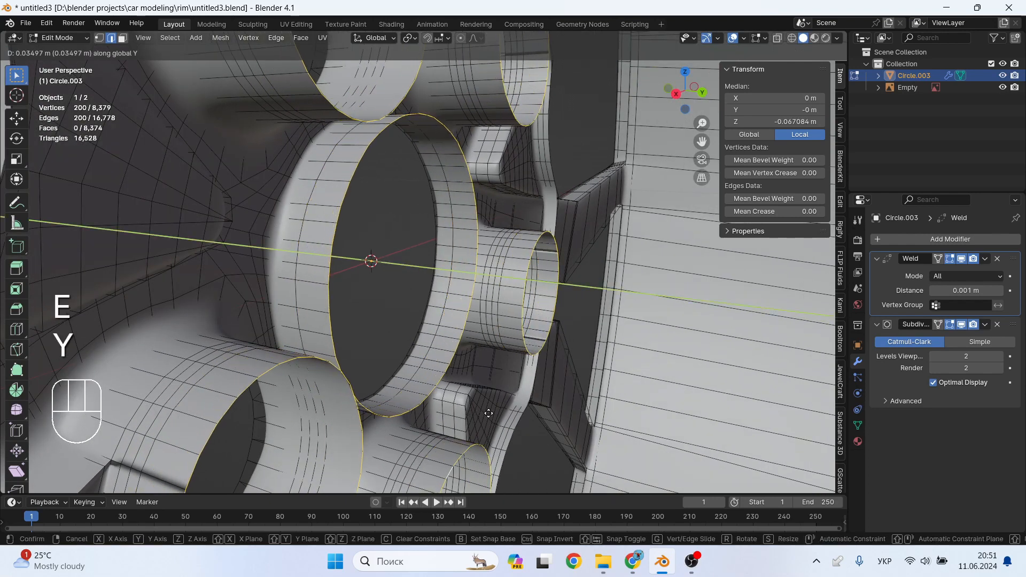
pyautogui.click(488, 409)
pyautogui.press('e')
pyautogui.press('y')
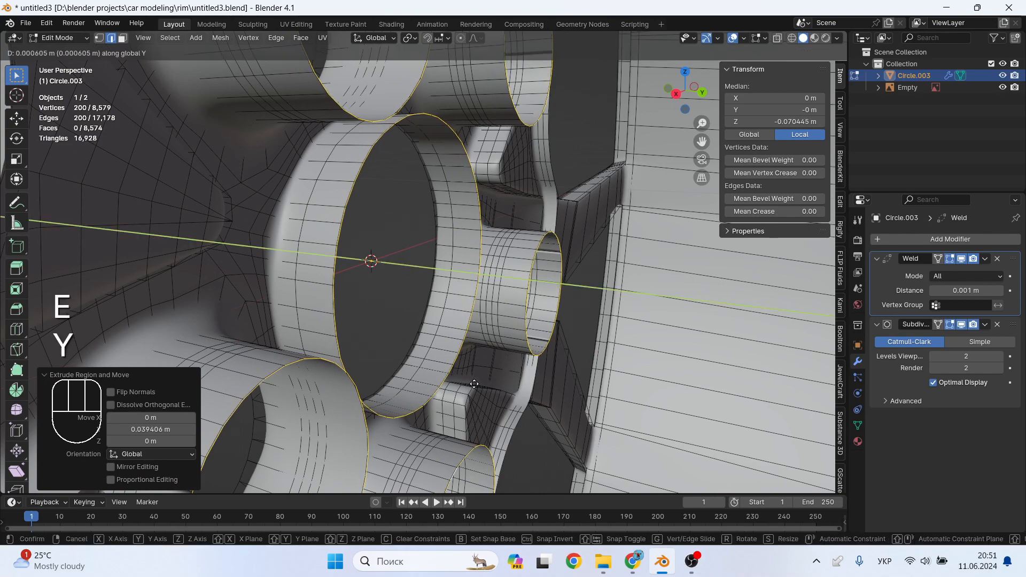
pyautogui.click(501, 395)
pyautogui.moveTo(425, 373); pyautogui.dragTo(393, 373, button='middle')
pyautogui.scroll(-2, 393, 373)
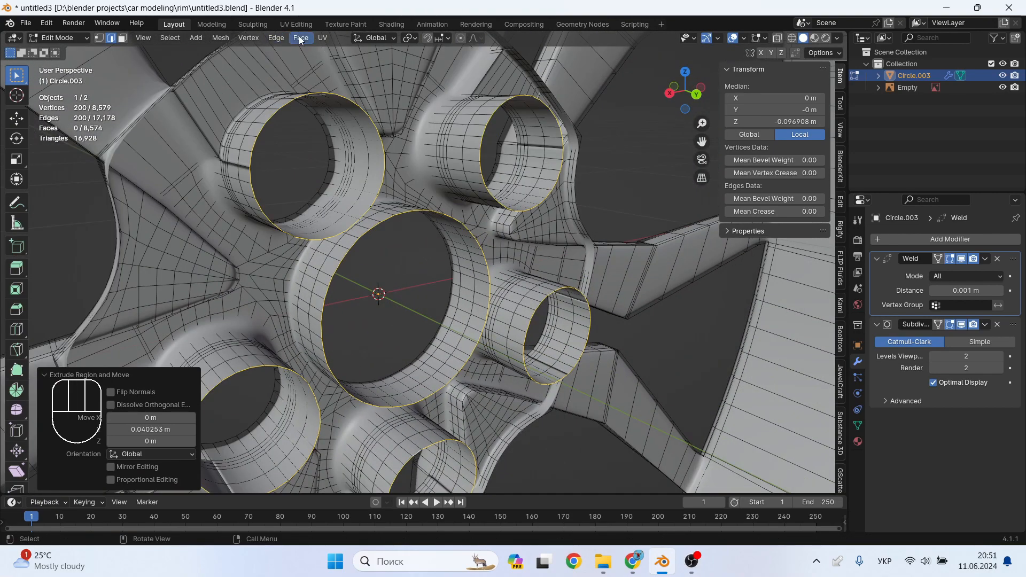
# Close the rear openings of the first two extruded bolt holes with Grid Fill
pyautogui.moveTo(291, 164); pyautogui.dragTo(294, 166, button='middle')
pyautogui.scroll(2, 293, 137)
pyautogui.press('2')
pyautogui.keyDown('alt'); pyautogui.click(266, 142); pyautogui.keyUp('alt')
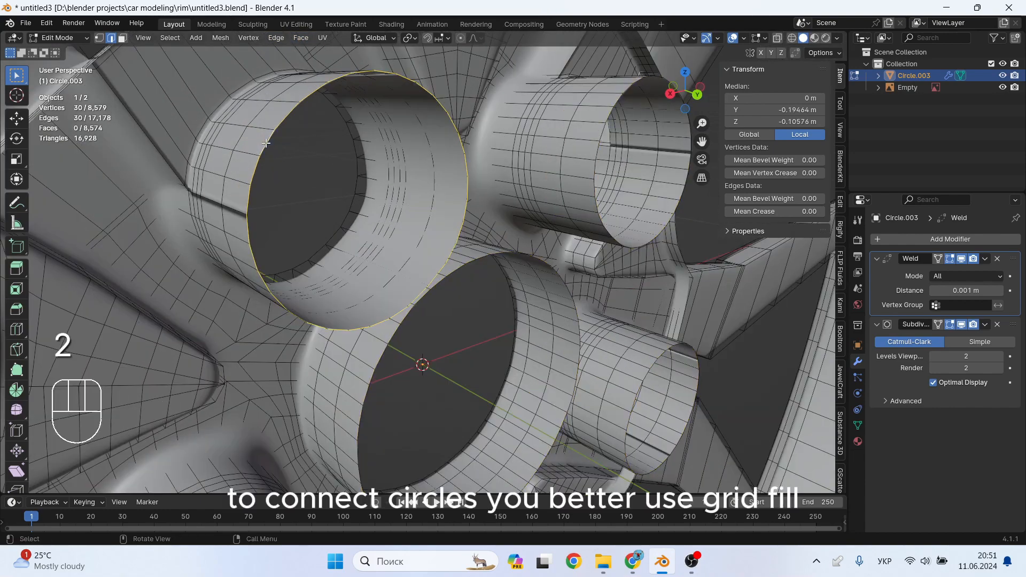
pyautogui.click(301, 38)
pyautogui.click(326, 179)
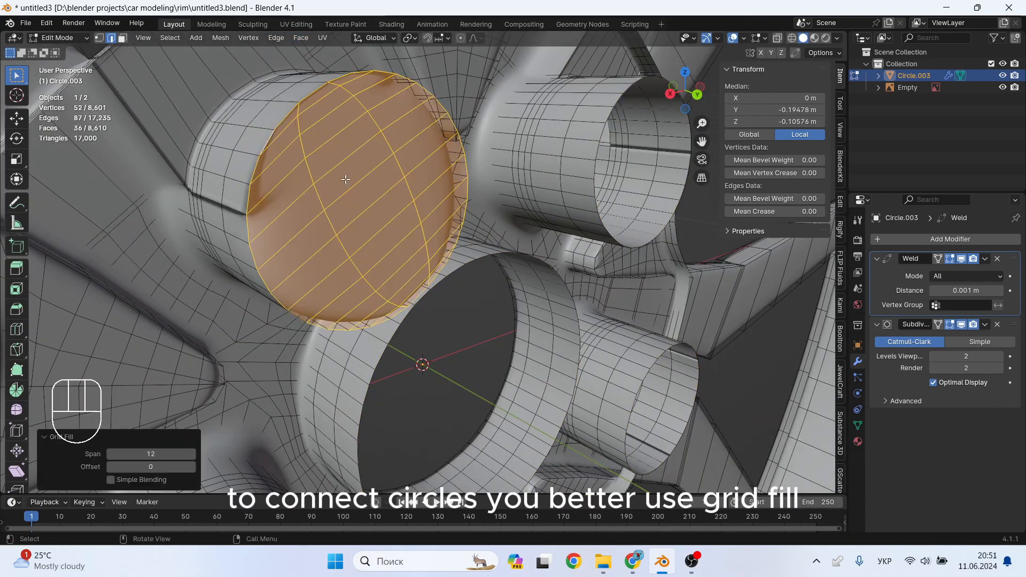
pyautogui.keyDown('alt'); pyautogui.click(608, 114); pyautogui.keyUp('alt')
pyautogui.click(301, 38)
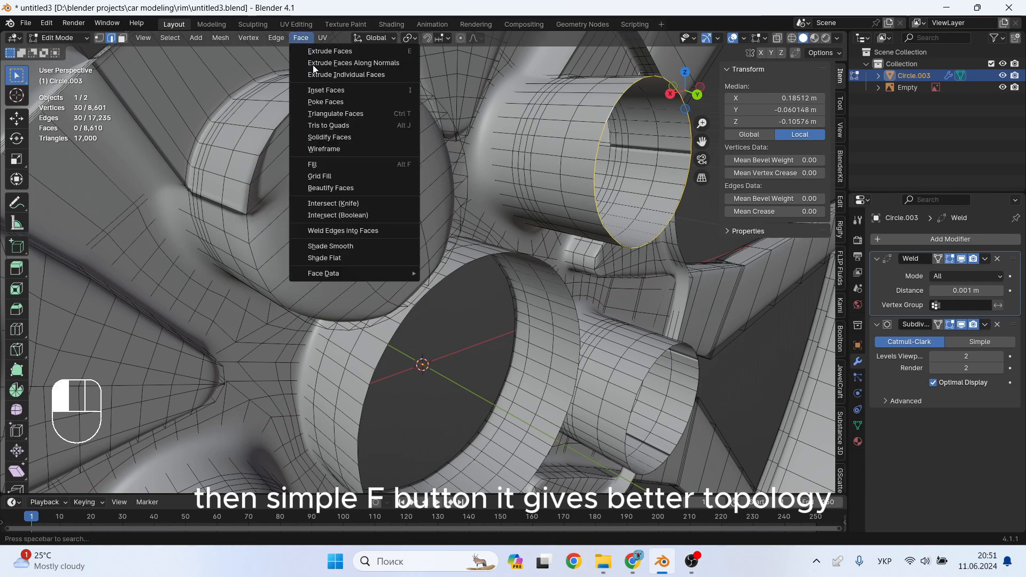
pyautogui.click(342, 174)
# Grid-fill the rear openings of the third bolt hole and the large centre hole
pyautogui.scroll(2, 508, 283)
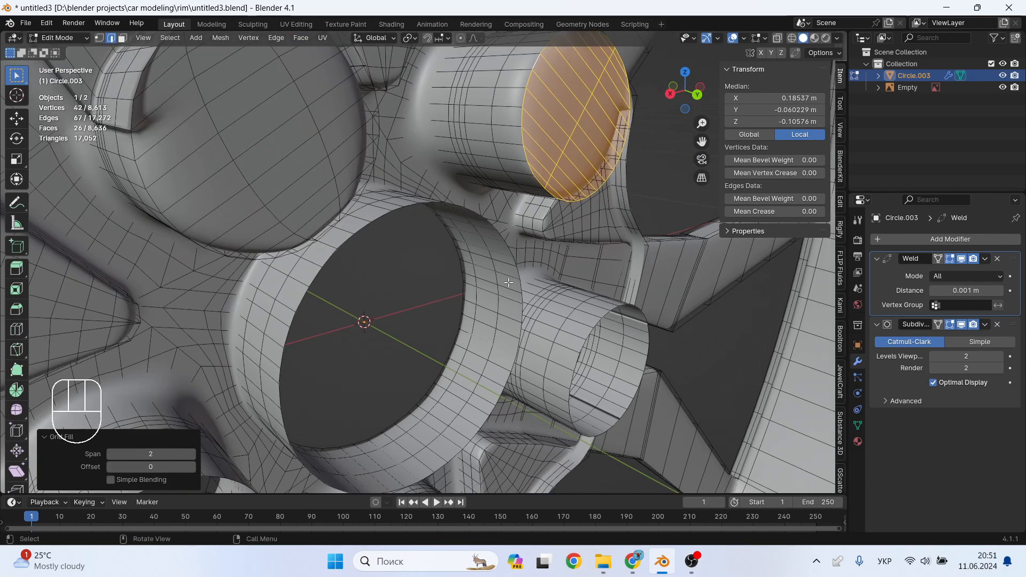
pyautogui.keyDown('alt'); pyautogui.click(597, 322); pyautogui.keyUp('alt')
pyautogui.click(301, 38)
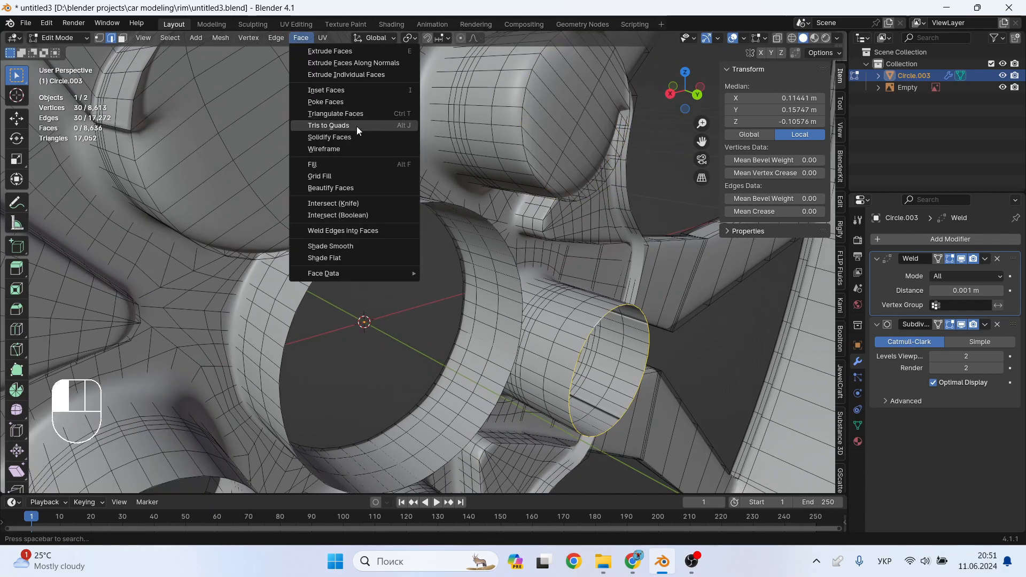
pyautogui.click(357, 175)
pyautogui.keyDown('shift'); pyautogui.moveTo(320, 278); pyautogui.dragTo(304, 189, button='middle'); pyautogui.keyUp('shift')
pyautogui.keyDown('alt'); pyautogui.click(301, 189); pyautogui.keyUp('alt')
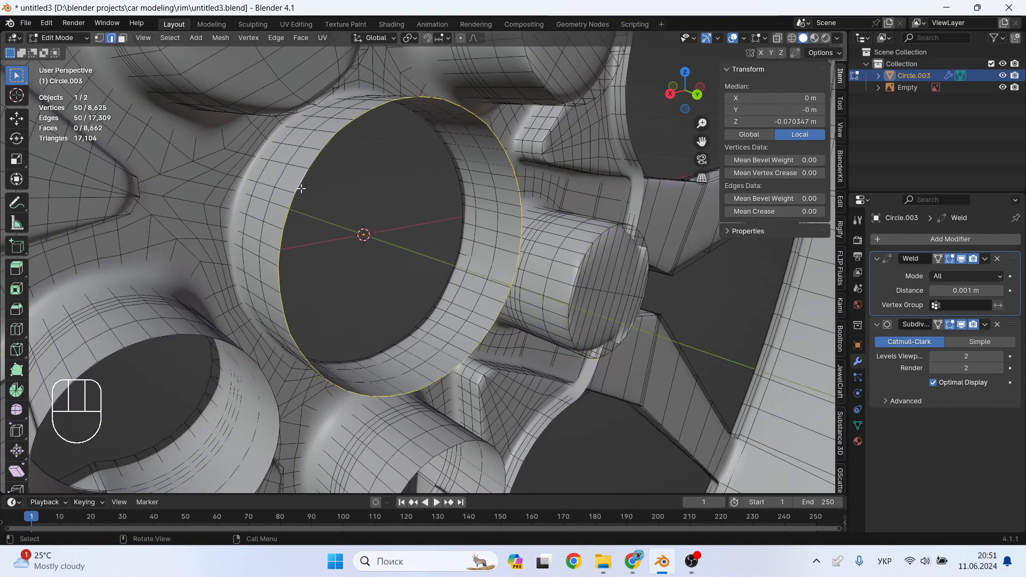
pyautogui.click(301, 38)
pyautogui.click(364, 177)
# Close the rear openings of the two remaining bolt holes with Grid Fill
pyautogui.keyDown('alt'); pyautogui.click(161, 339); pyautogui.keyUp('alt')
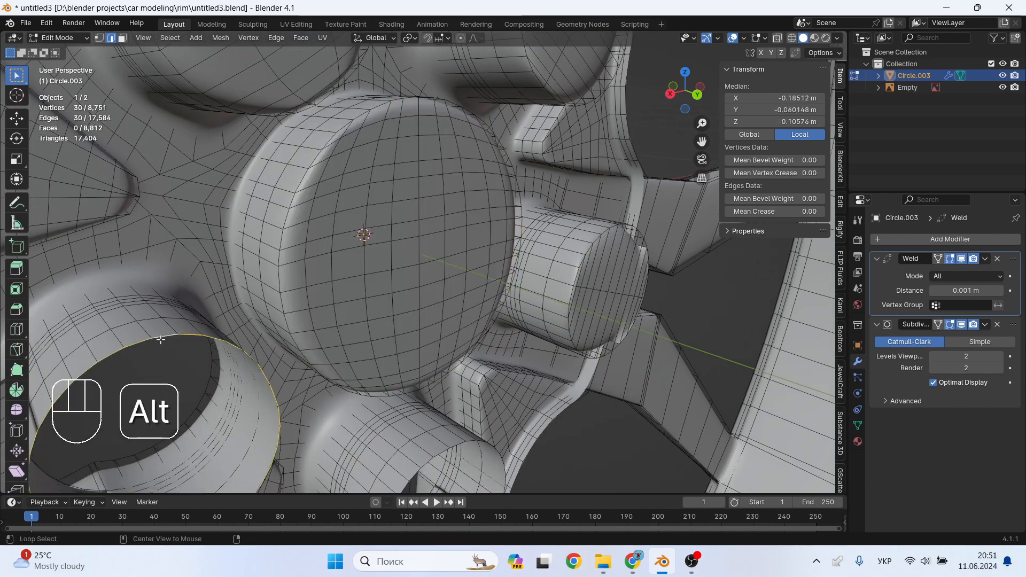
pyautogui.click(301, 38)
pyautogui.click(342, 177)
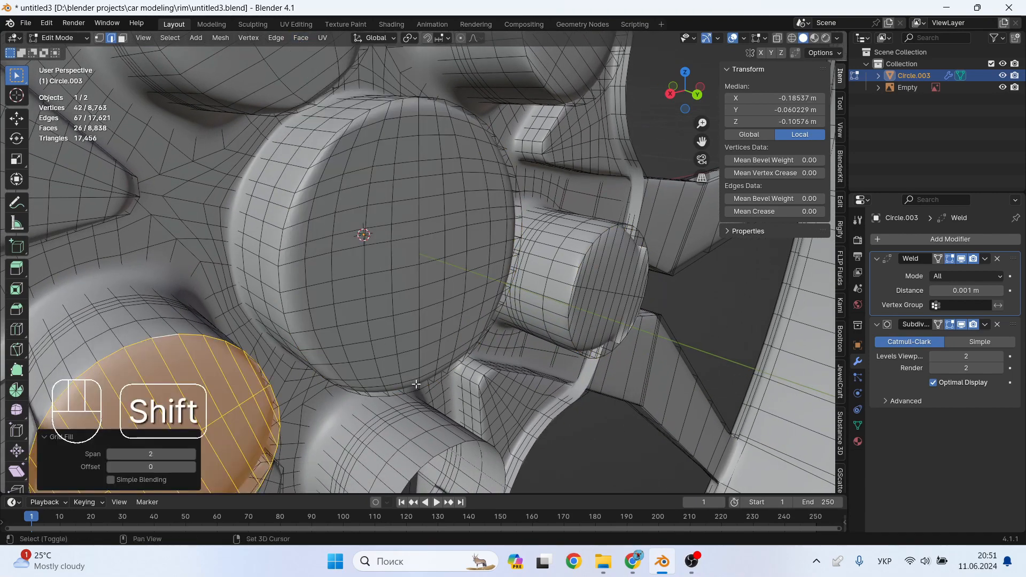
pyautogui.keyDown('shift'); pyautogui.moveTo(374, 321); pyautogui.dragTo(347, 161, button='middle'); pyautogui.keyUp('shift')
pyautogui.keyDown('alt'); pyautogui.click(372, 411); pyautogui.keyUp('alt')
pyautogui.click(301, 38)
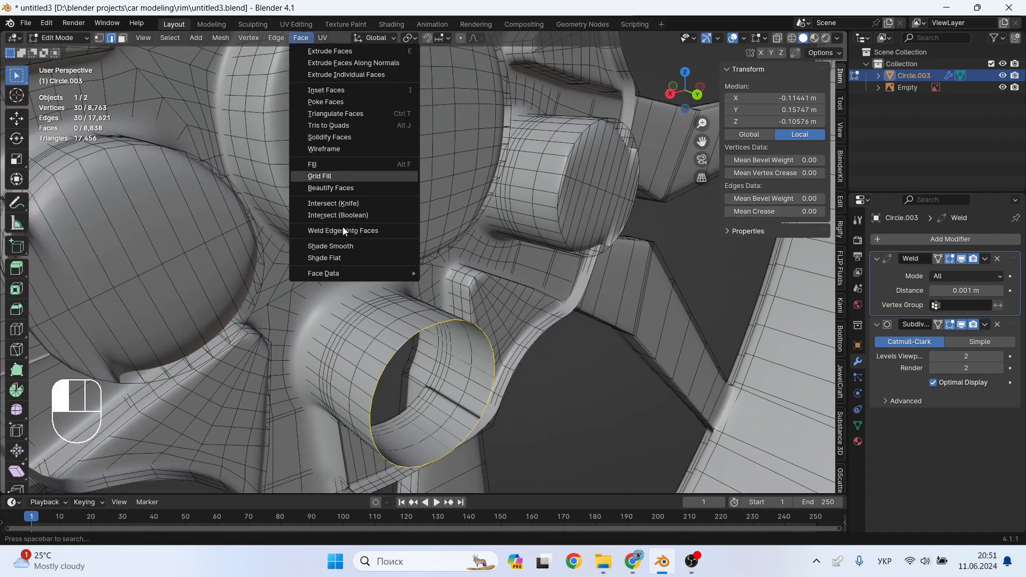
pyautogui.click(342, 177)
# Select the hub's outer rear edge loop and extrude it backward along Y by about 0.05 m
pyautogui.scroll(-3, 338, 246)
pyautogui.moveTo(321, 235)
pyautogui.mouseDown(button='middle')
pyautogui.moveTo(395, 213)
pyautogui.moveTo(302, 220)
pyautogui.moveTo(317, 227)
pyautogui.mouseUp(button='middle')
pyautogui.keyDown('alt'); pyautogui.click(196, 134); pyautogui.keyUp('alt')
pyautogui.scroll(3, 196, 133)
pyautogui.moveTo(185, 133); pyautogui.dragTo(307, 165, button='middle')
pyautogui.press('e')
pyautogui.press('y')
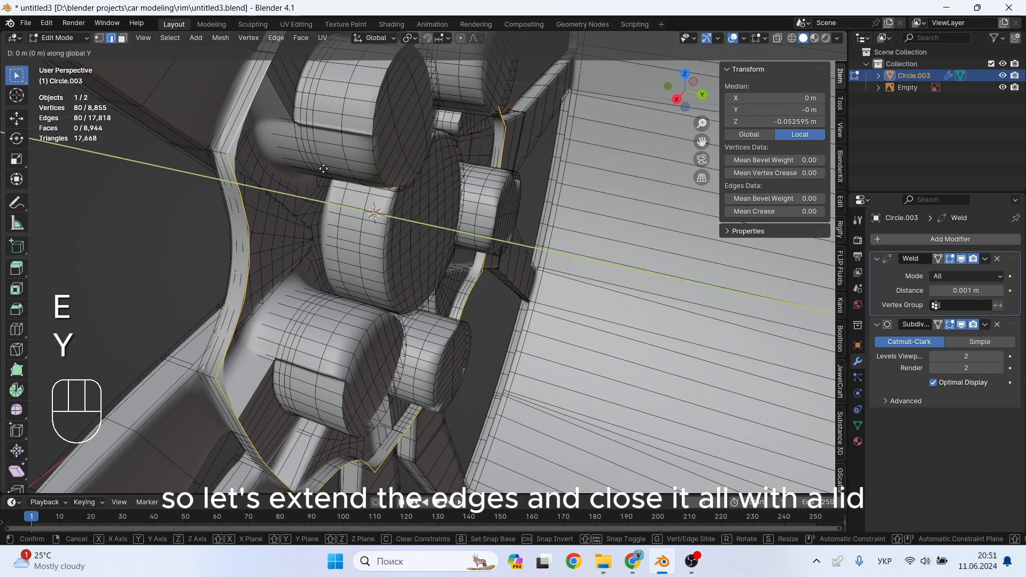
pyautogui.click(342, 172)
# Grid-fill the hub's rear outline as a lid and move it about 0.04 m back along Y
pyautogui.moveTo(342, 172); pyautogui.dragTo(251, 153, button='middle')
pyautogui.scroll(-4, 284, 172)
pyautogui.click(300, 38)
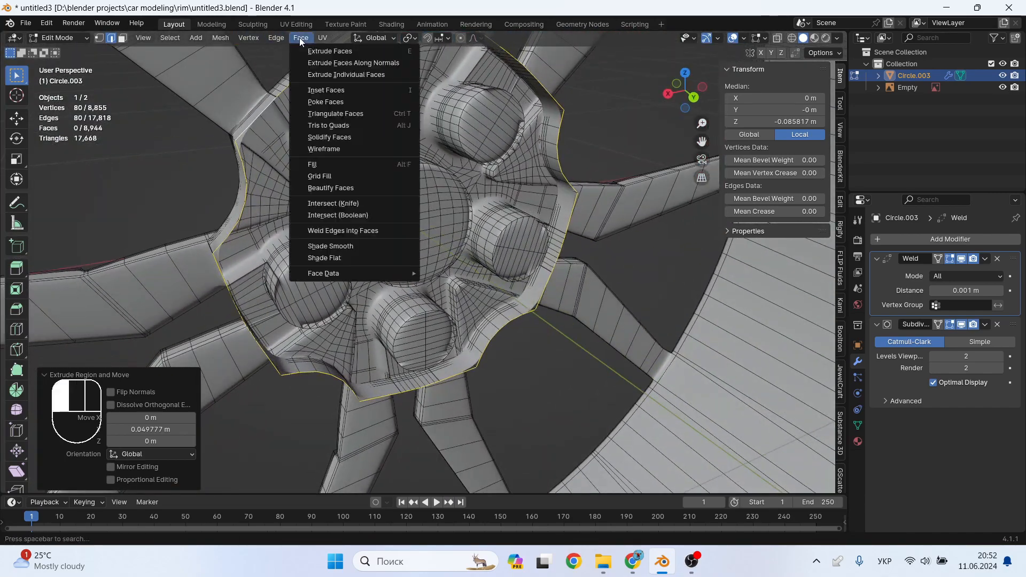
pyautogui.click(346, 176)
pyautogui.moveTo(450, 250); pyautogui.dragTo(455, 156, button='middle')
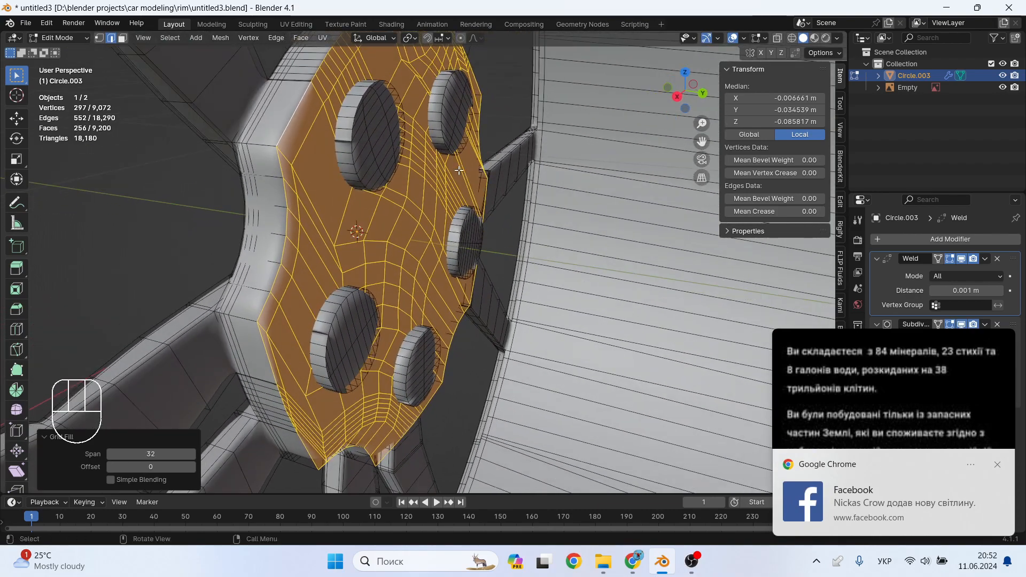
pyautogui.press('g')
pyautogui.press('y')
pyautogui.click(477, 175)
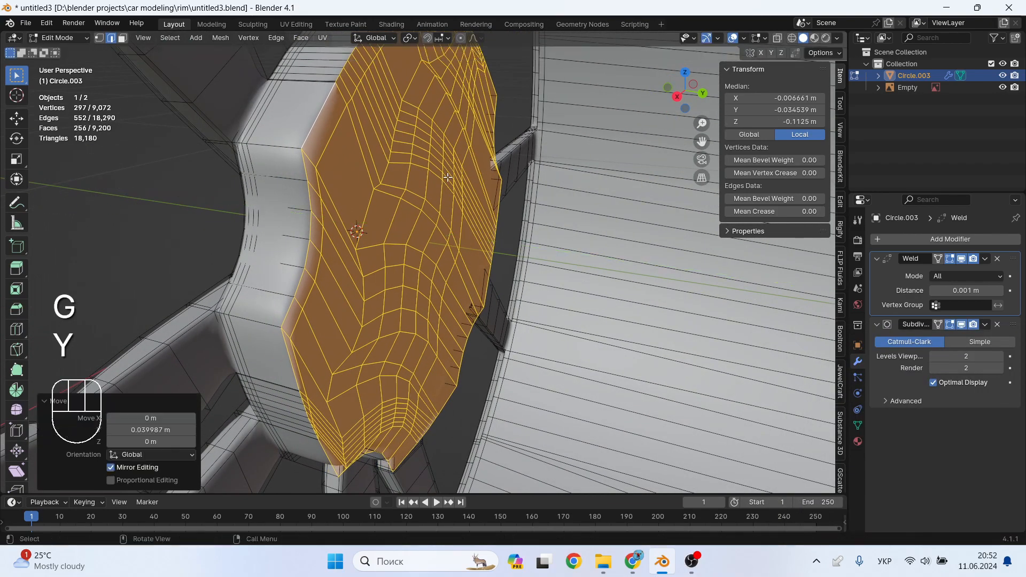
# Return to Object Mode and inspect the closed hub and bolt recesses from the front
pyautogui.press('Tab')
pyautogui.moveTo(477, 175); pyautogui.dragTo(386, 194, button='middle')
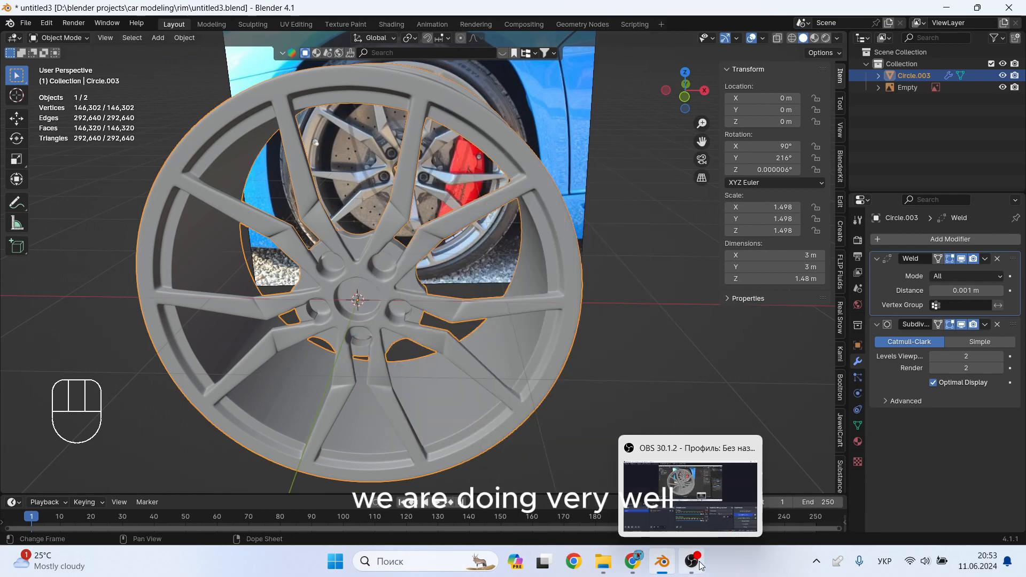
pyautogui.scroll(2, 401, 305)
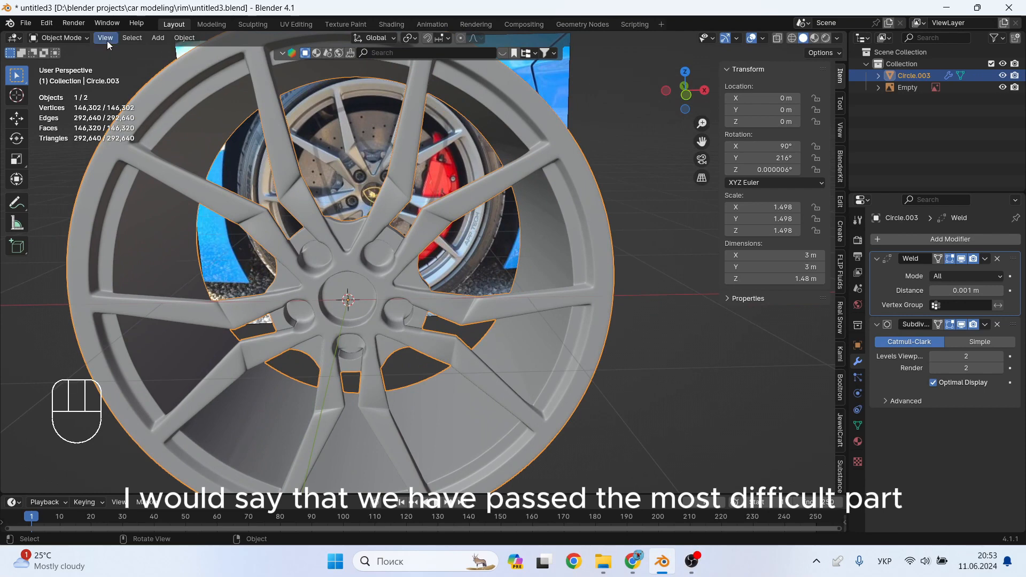
# Search the add-ons in the preferences for "bolt" to check whether BoltFactory is enabled, and close the preferences
pyautogui.click(46, 23)
pyautogui.click(77, 172)
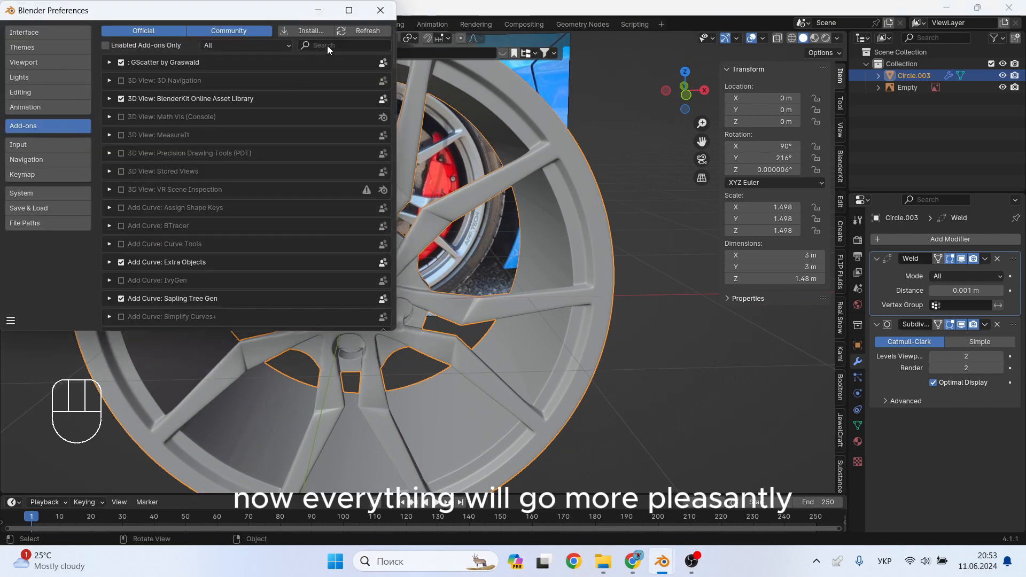
pyautogui.write('ищд')
pyautogui.press('BackSpace')
pyautogui.press('BackSpace')
pyautogui.press('BackSpace')
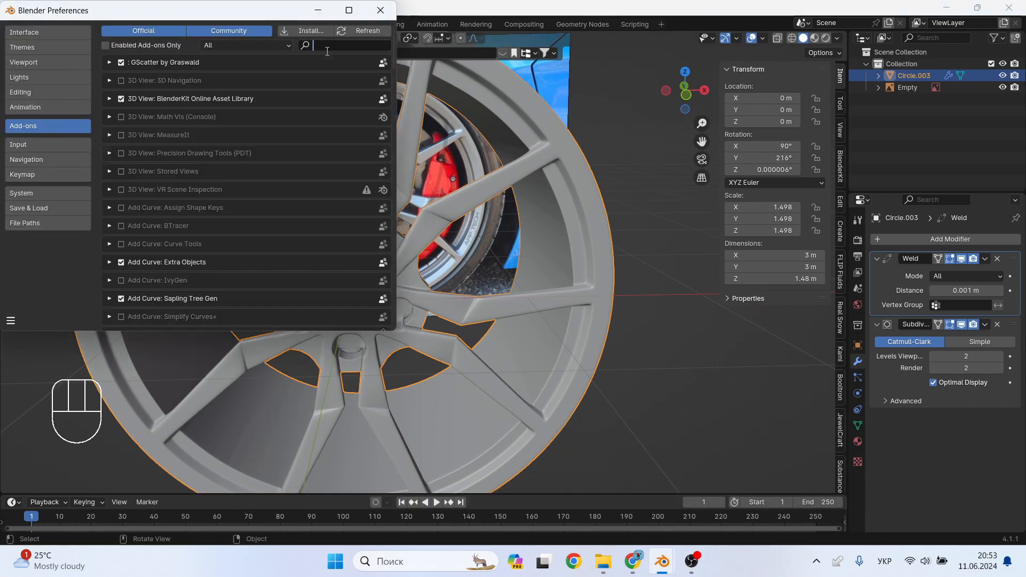
pyautogui.write('bolt')
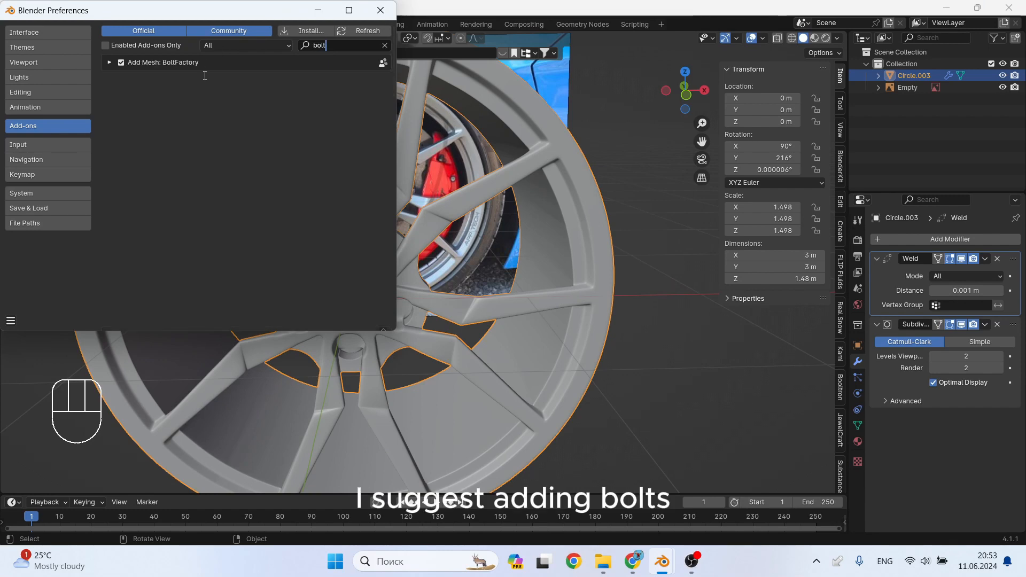
pyautogui.click(381, 10)
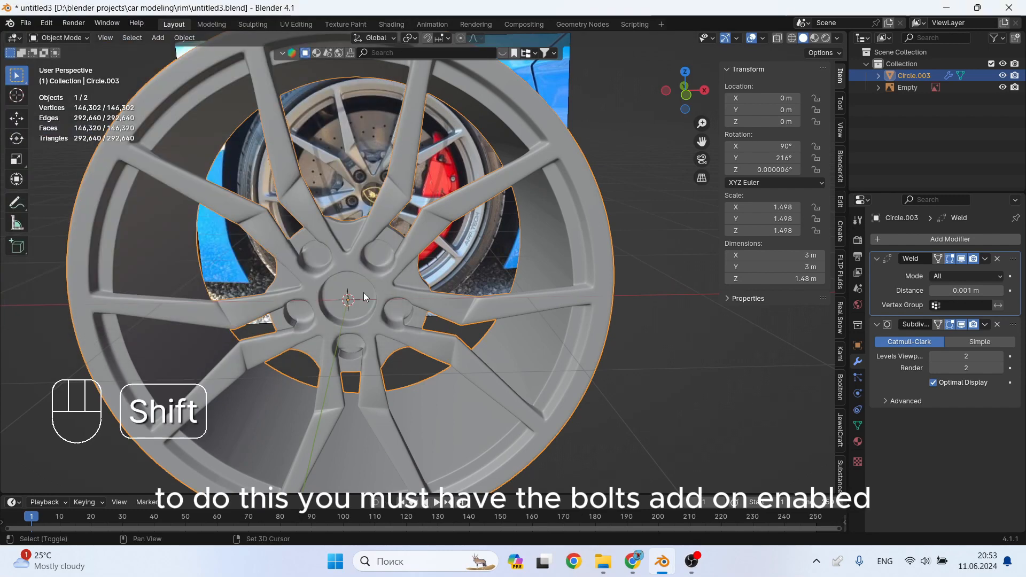
# Add a Bolt mesh to the scene and frame it in view
pyautogui.hotkey('shift', 'a')
pyautogui.moveTo(359, 281)
pyautogui.moveTo(415, 144)
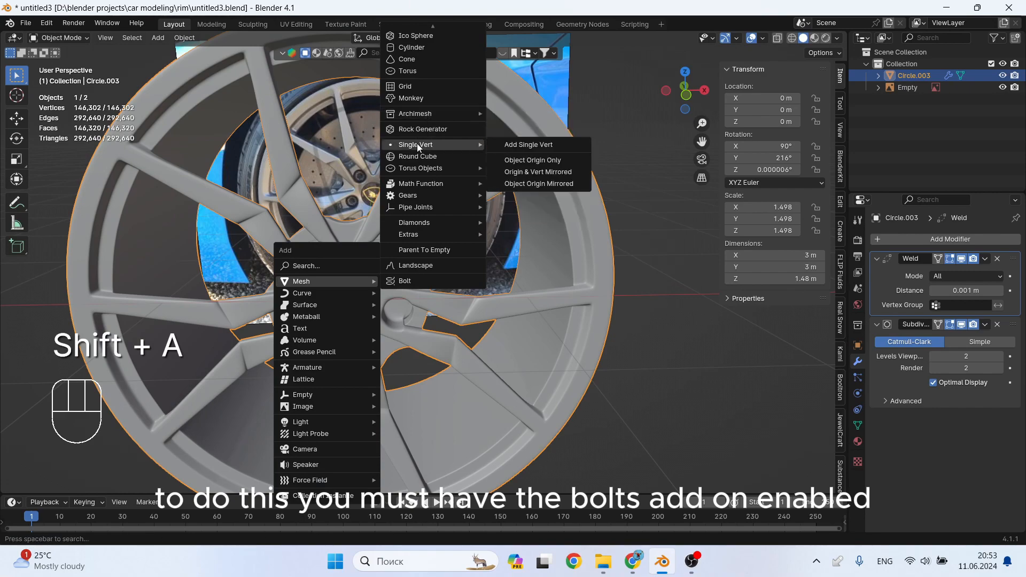
pyautogui.click(407, 280)
pyautogui.scroll(-6, 354, 153)
pyautogui.keyDown('shift'); pyautogui.moveTo(364, 99); pyautogui.dragTo(378, 166, button='middle'); pyautogui.keyUp('shift')
pyautogui.moveTo(379, 165); pyautogui.dragTo(399, 246, button='middle')
pyautogui.keyDown('shift'); pyautogui.moveTo(399, 246); pyautogui.dragTo(412, 272, button='middle'); pyautogui.keyUp('shift')
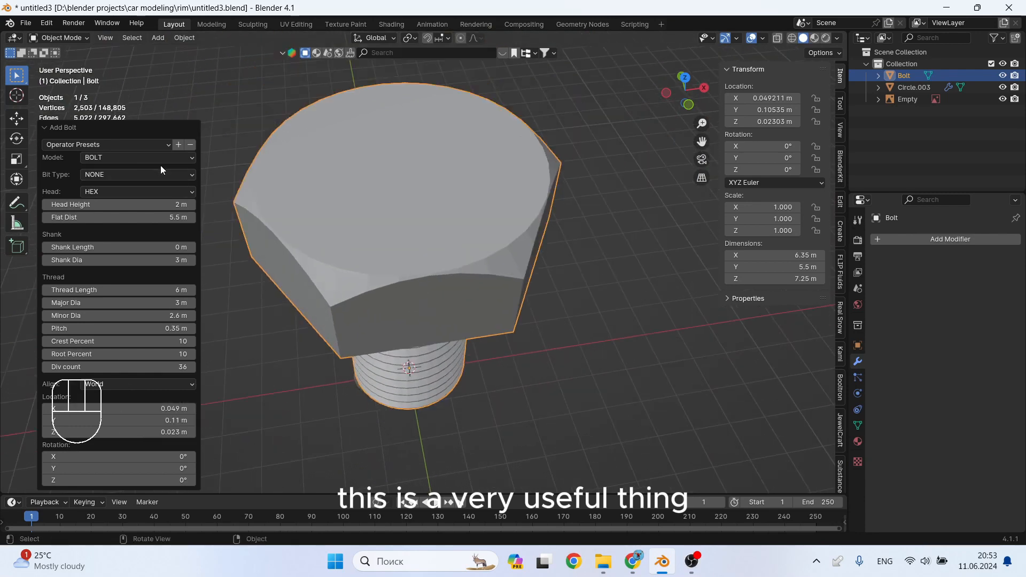
# Set the new bolt's bit type to ALLEN
pyautogui.click(187, 170)
pyautogui.click(190, 175)
pyautogui.click(155, 202)
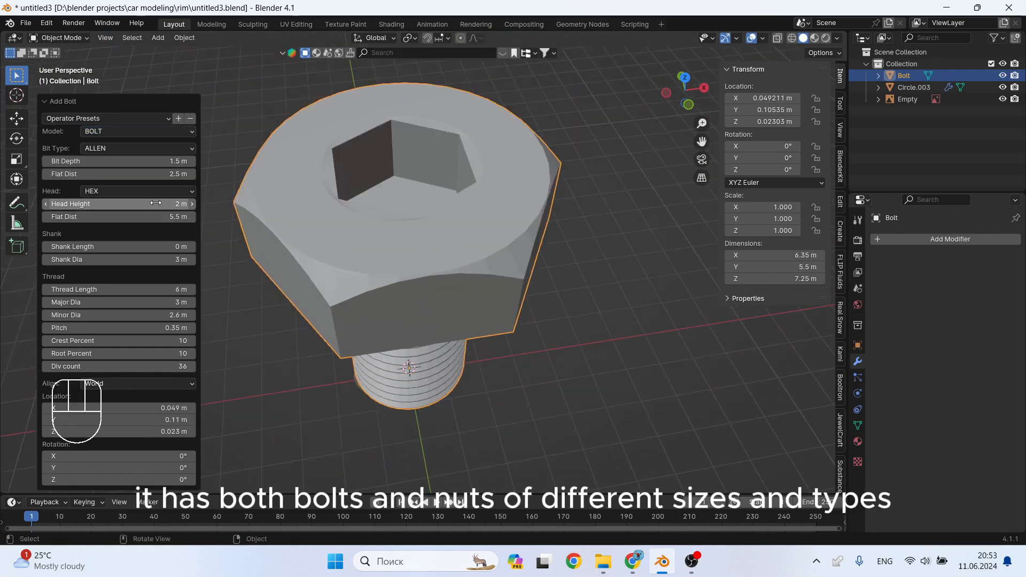
pyautogui.click(174, 152)
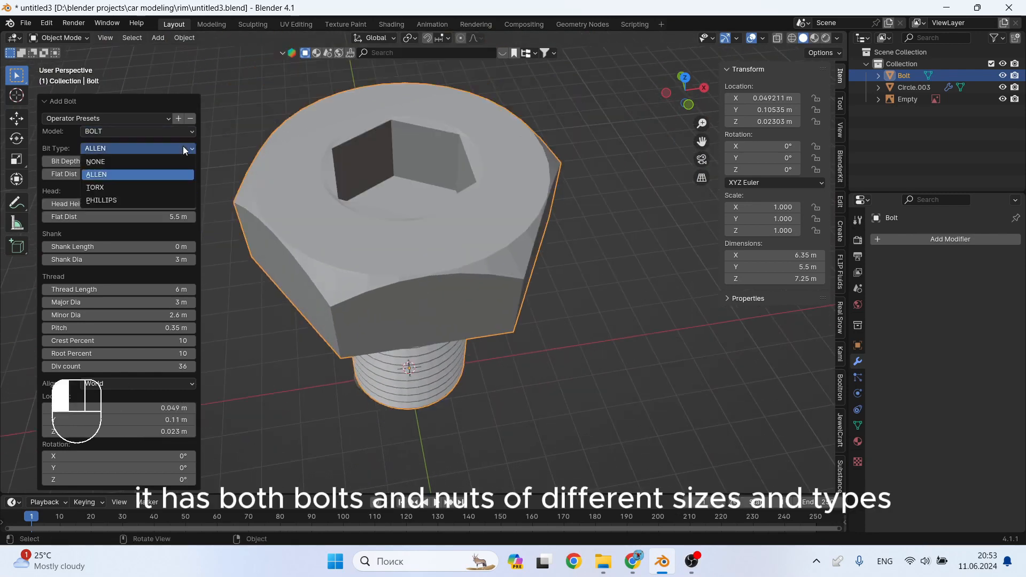
# Scale the bolt up by a factor of 1.035 and move it about 6.17 m up along Z
pyautogui.moveTo(402, 200); pyautogui.dragTo(454, 283, button='middle')
pyautogui.press('s')
pyautogui.click(534, 290)
pyautogui.scroll(-4, 452, 223)
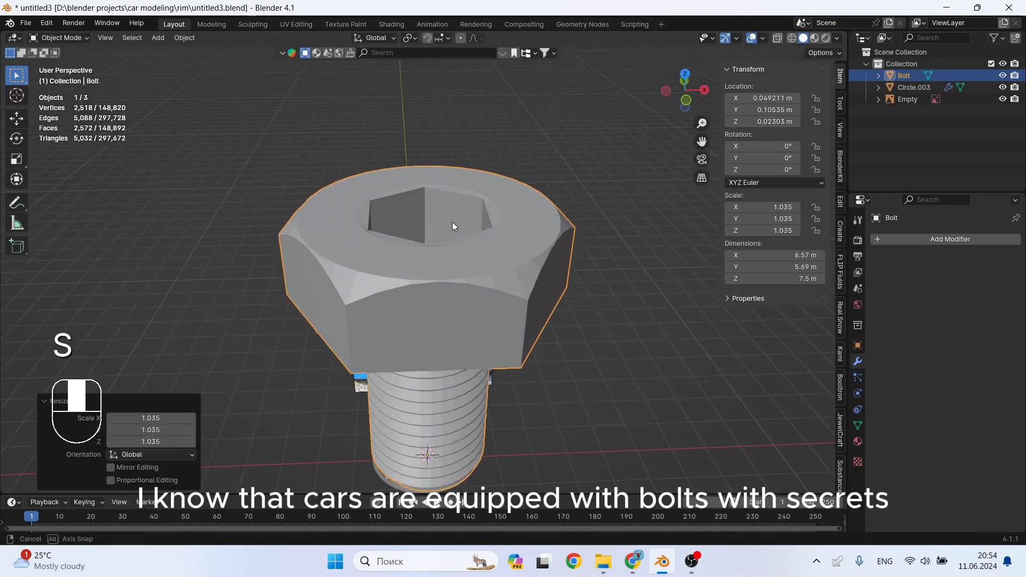
pyautogui.press('g')
pyautogui.press('z')
pyautogui.click(448, 174)
# Delete all vertices of the bolt's threaded shank in front view, keeping only the hexagonal head
pyautogui.hotkey('alt', 'z')
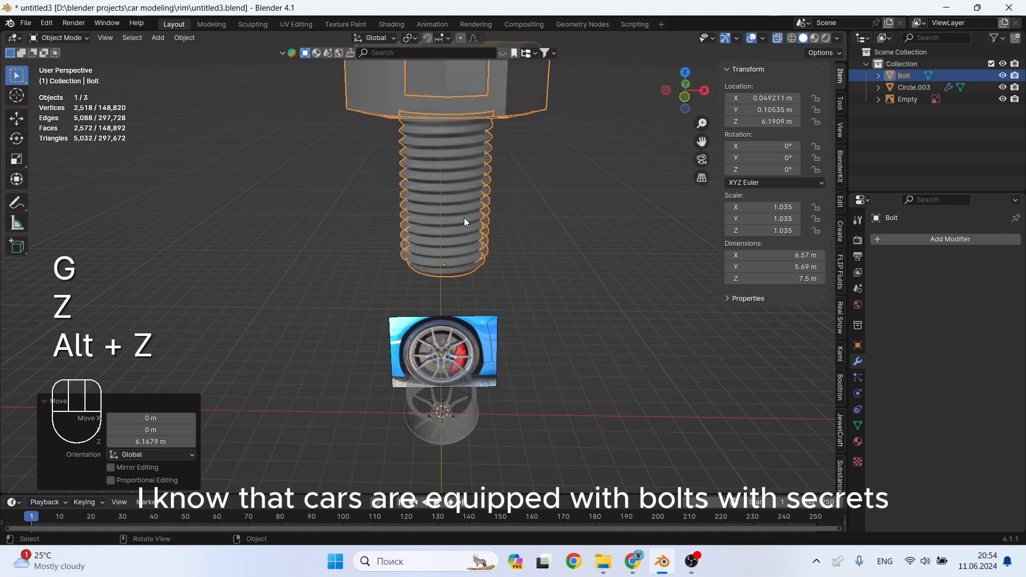
pyautogui.press('KP_1')
pyautogui.press('1')
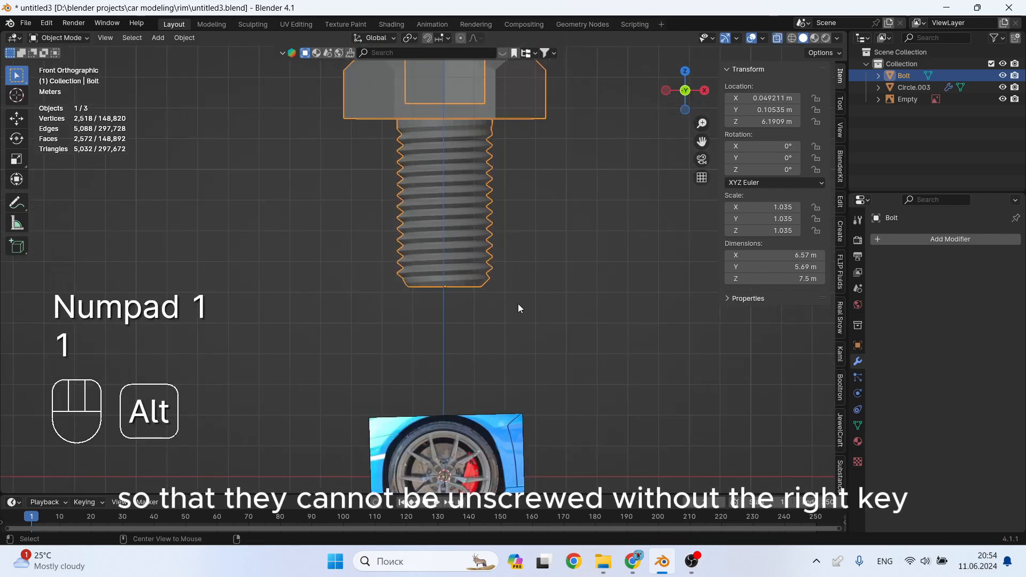
pyautogui.press('Tab')
pyautogui.press('1')
pyautogui.moveTo(536, 319); pyautogui.dragTo(366, 122)
pyautogui.scroll(6, 553, 133)
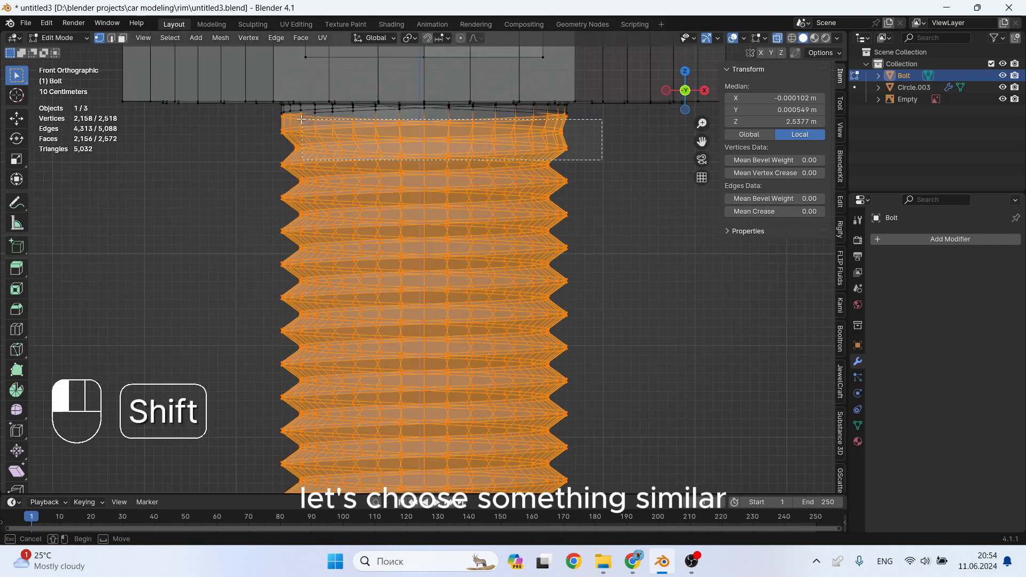
pyautogui.keyDown('shift'); pyautogui.moveTo(267, 109); pyautogui.dragTo(267, 110); pyautogui.keyUp('shift')
pyautogui.scroll(-3, 419, 283)
pyautogui.press('x')
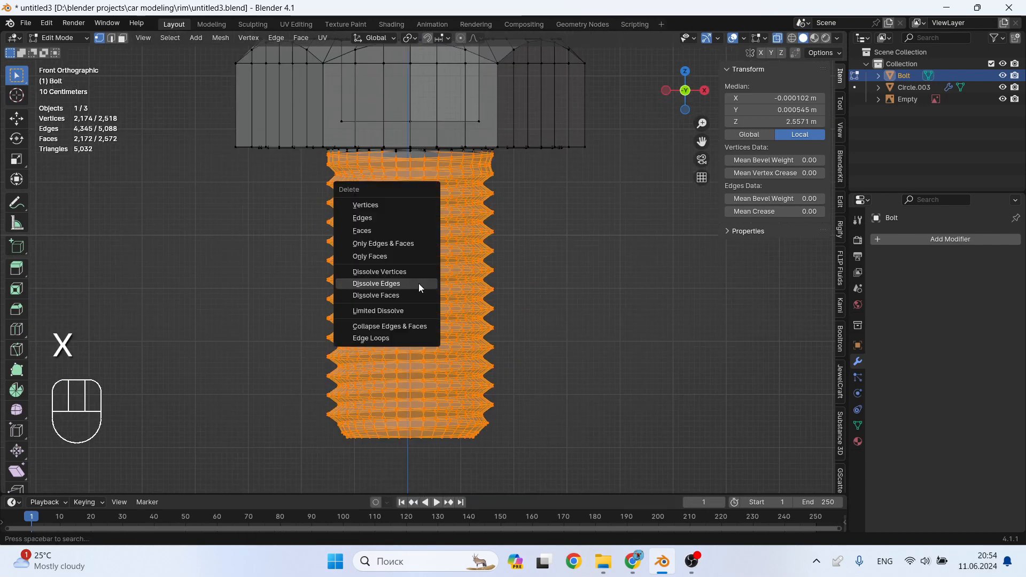
pyautogui.click(389, 207)
pyautogui.scroll(-3, 408, 279)
pyautogui.press('Tab')
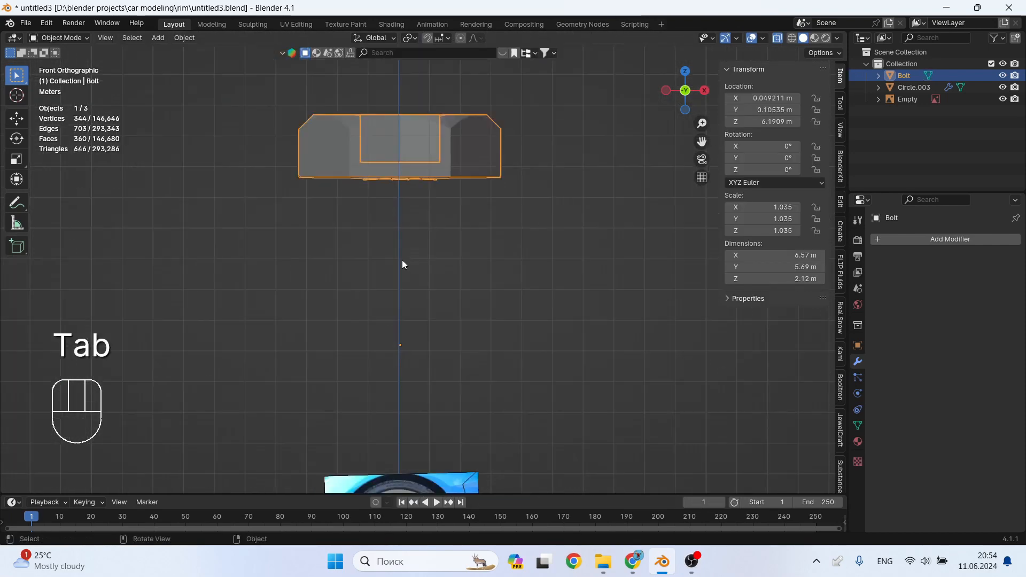
# Set the bolt's origin to its geometry
pyautogui.rightClick(401, 156)
pyautogui.moveTo(393, 219)
pyautogui.click(475, 232)
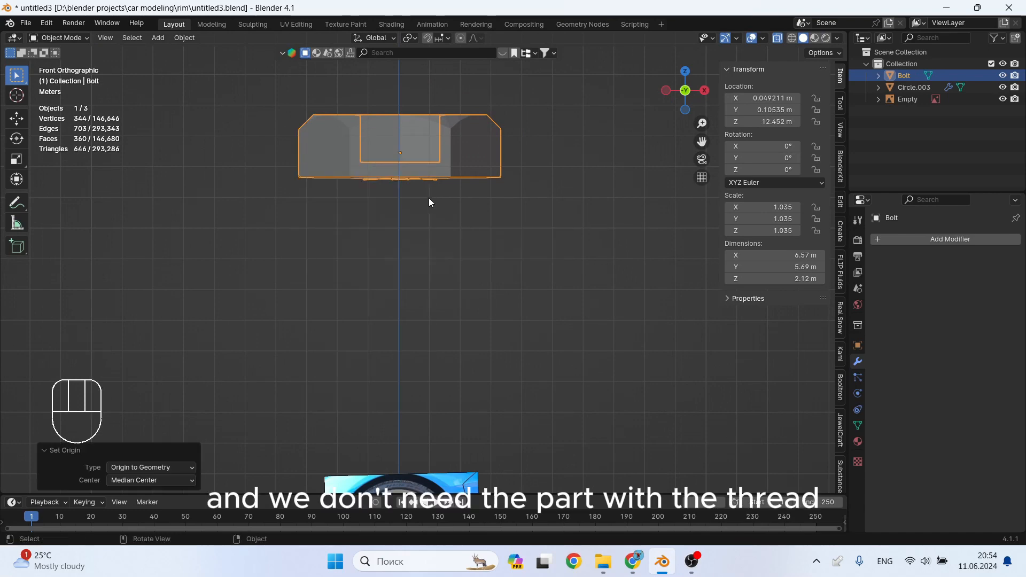
# Shrink the bolt head to a scale of 0.441 and lower it along Z to about 1.5 m
pyautogui.press('g')
pyautogui.press('z')
pyautogui.click(464, 469)
pyautogui.press('s')
pyautogui.click(432, 432)
pyautogui.hotkey('alt', 'z')
pyautogui.keyDown('shift'); pyautogui.moveTo(432, 432); pyautogui.dragTo(482, 257, button='middle'); pyautogui.keyUp('shift')
pyautogui.moveTo(482, 256); pyautogui.dragTo(479, 304, button='middle')
pyautogui.keyDown('shift'); pyautogui.moveTo(479, 304); pyautogui.dragTo(456, 322, button='middle'); pyautogui.keyUp('shift')
pyautogui.press('g')
pyautogui.press('z')
pyautogui.click(472, 328)
# Rotate the bolt head 90° about X and scale it down by a factor of about 0.407
pyautogui.press('r')
pyautogui.press('x')
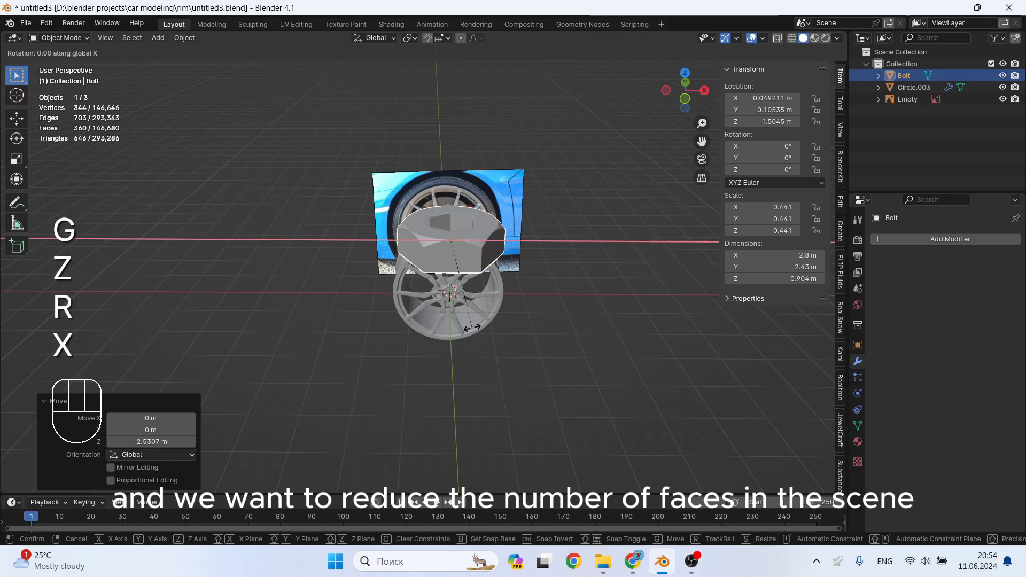
pyautogui.press('KP_9')
pyautogui.press('KP_0')
pyautogui.press('KP_Enter')
pyautogui.scroll(2, 473, 327)
pyautogui.press('s')
pyautogui.click(465, 252)
# Move the bolt head about 1.31 m down along Z, in front of the rim's hub
pyautogui.press('g')
pyautogui.press('z')
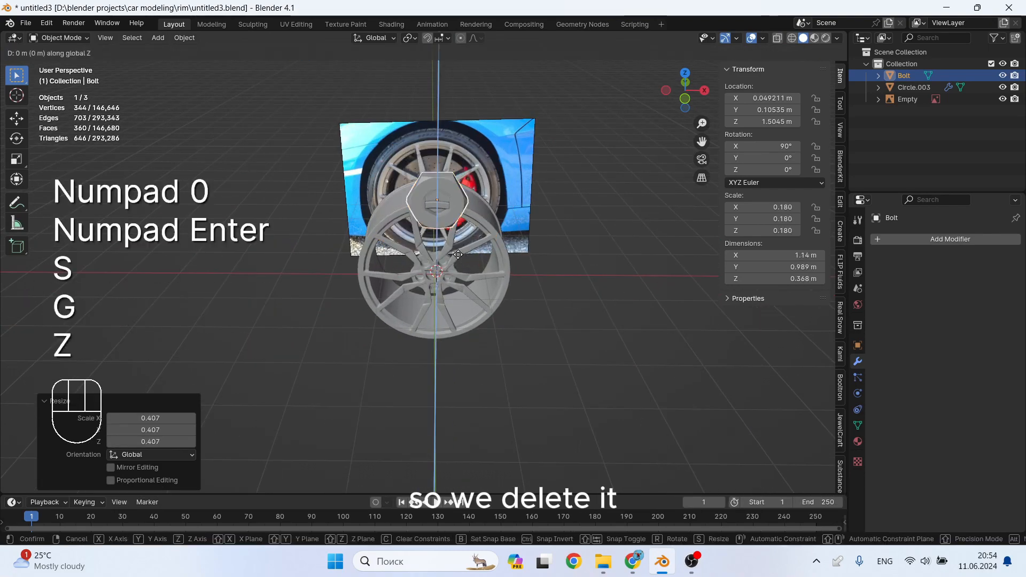
pyautogui.click(443, 270)
pyautogui.scroll(6, 442, 269)
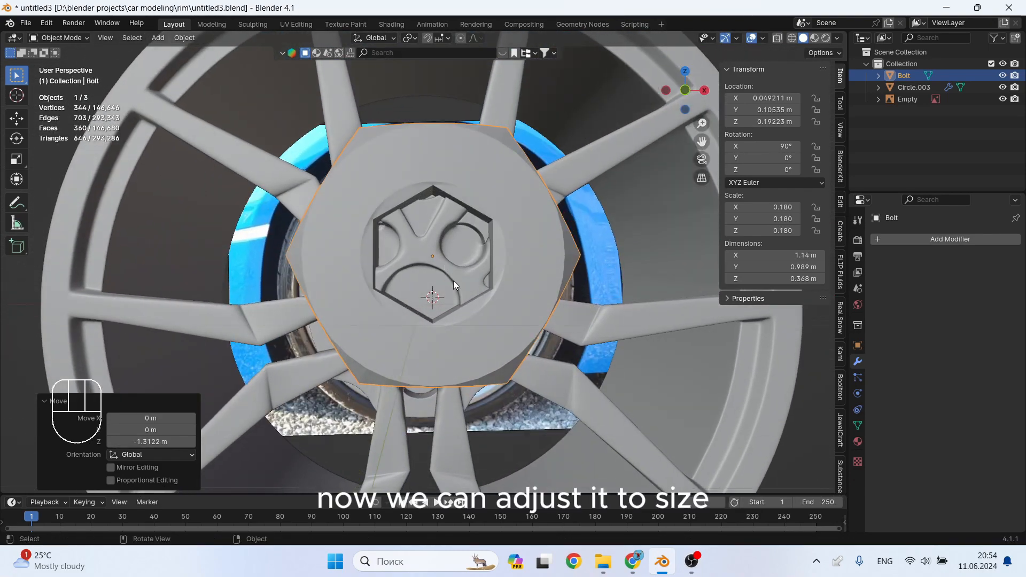
pyautogui.press('g')
pyautogui.press('Escape')
# Scale the bolt head down to about 0.028 so it approximates the size of a bolt recess
pyautogui.press('s')
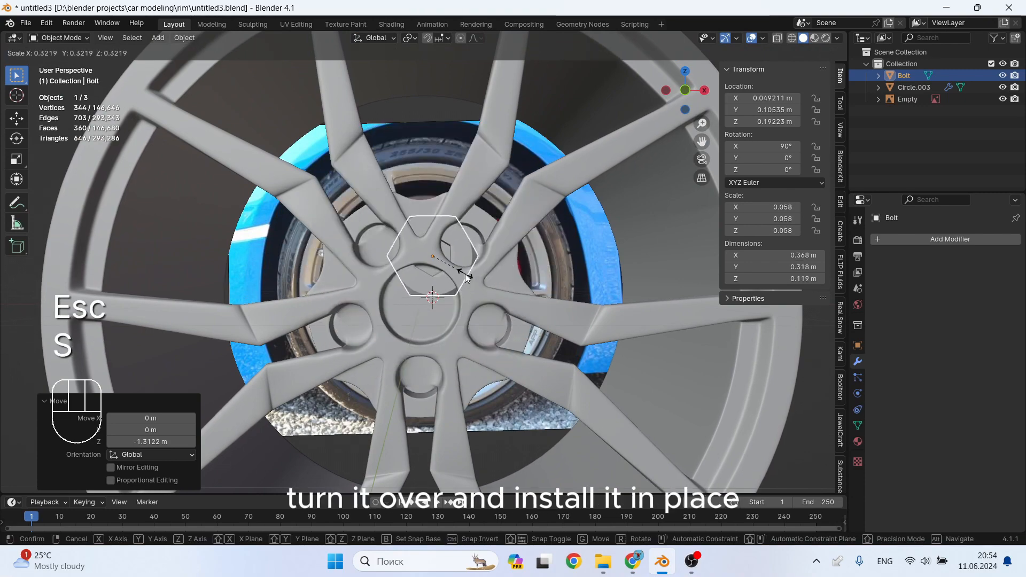
pyautogui.click(467, 275)
pyautogui.press('s')
pyautogui.click(451, 265)
# Move the bolt head about 0.118 m along X and 0.043 m up along Z into the upper-right bolt recess
pyautogui.press('g')
pyautogui.press('x')
pyautogui.click(480, 260)
pyautogui.scroll(5, 481, 256)
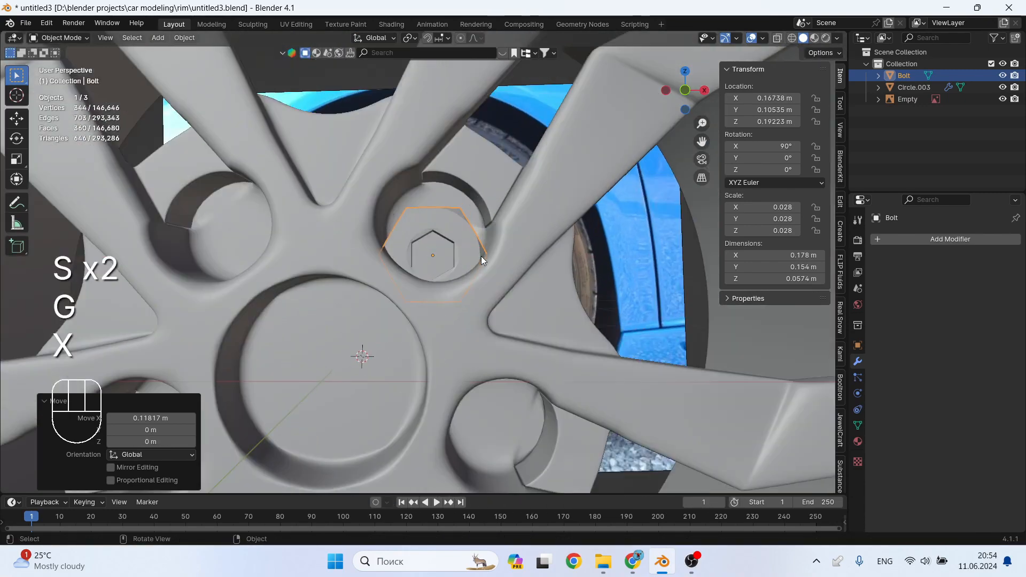
pyautogui.moveTo(481, 256); pyautogui.dragTo(502, 265, button='middle')
pyautogui.press('g')
pyautogui.press('y')
pyautogui.press('x')
pyautogui.press('z')
pyautogui.click(446, 259)
pyautogui.scroll(3, 448, 258)
pyautogui.press('KP_1')
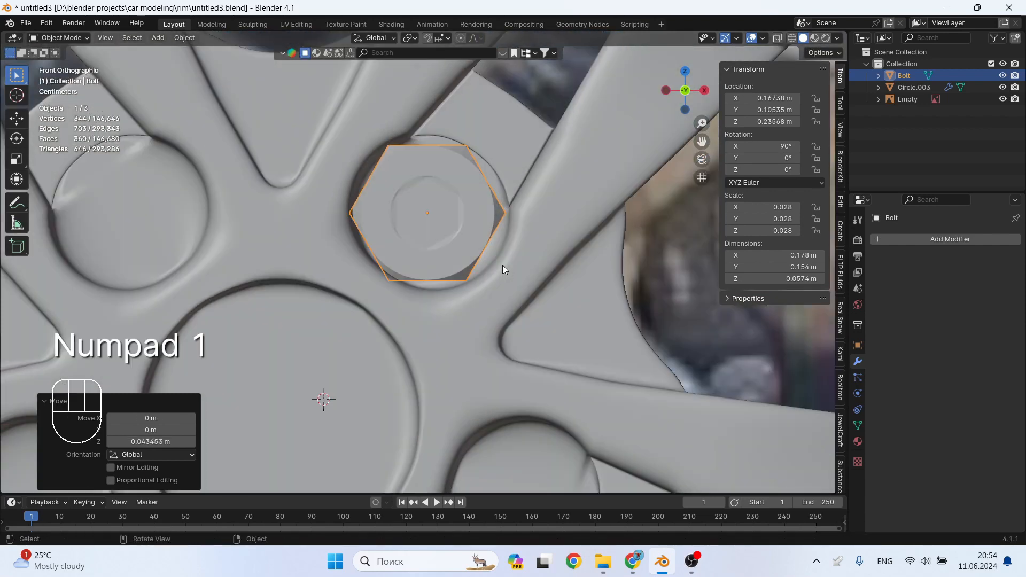
# Scale the bolt head by 0.945 and center it in its recess, shifting it about 0.005 m in X and 0.002 m in Z
pyautogui.press('s')
pyautogui.click(514, 258)
pyautogui.press('g')
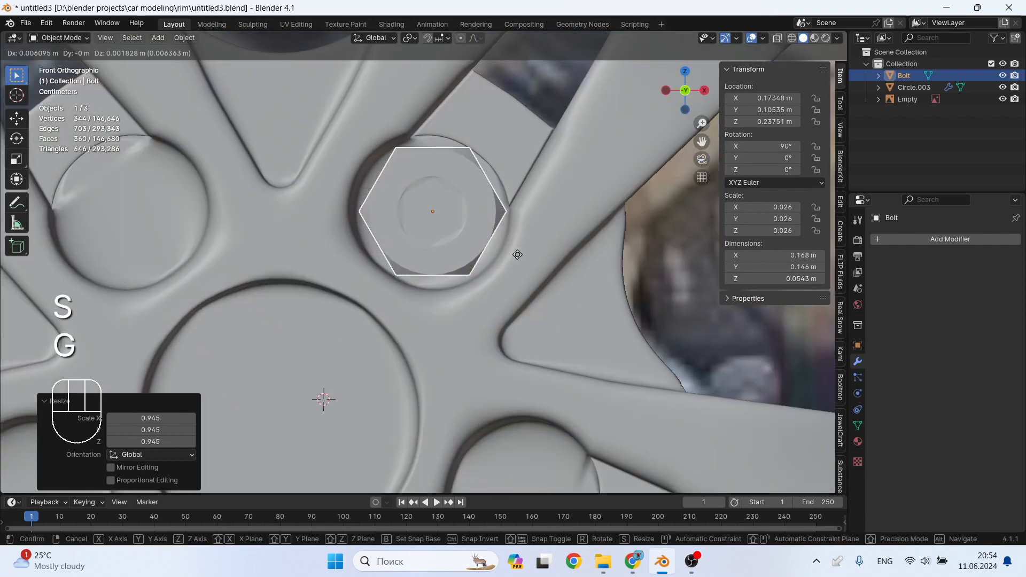
pyautogui.click(516, 254)
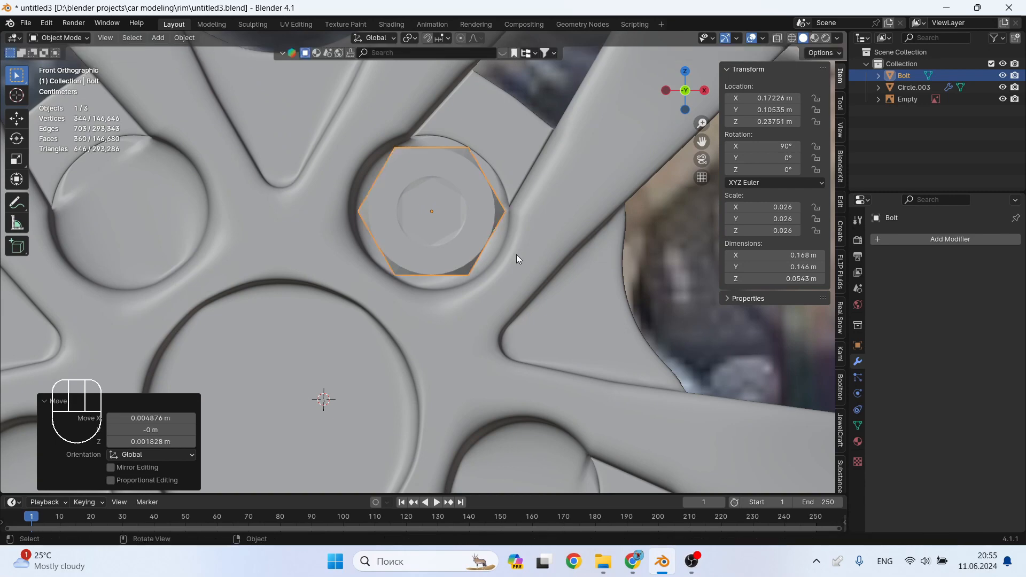
pyautogui.scroll(-2, 516, 288)
pyautogui.keyDown('shift'); pyautogui.moveTo(515, 341); pyautogui.dragTo(513, 271, button='middle'); pyautogui.keyUp('shift')
# Duplicate the bolt head four times, placing one copy in each of the remaining bolt recesses around the hub
pyautogui.hotkey('shift', 'd')
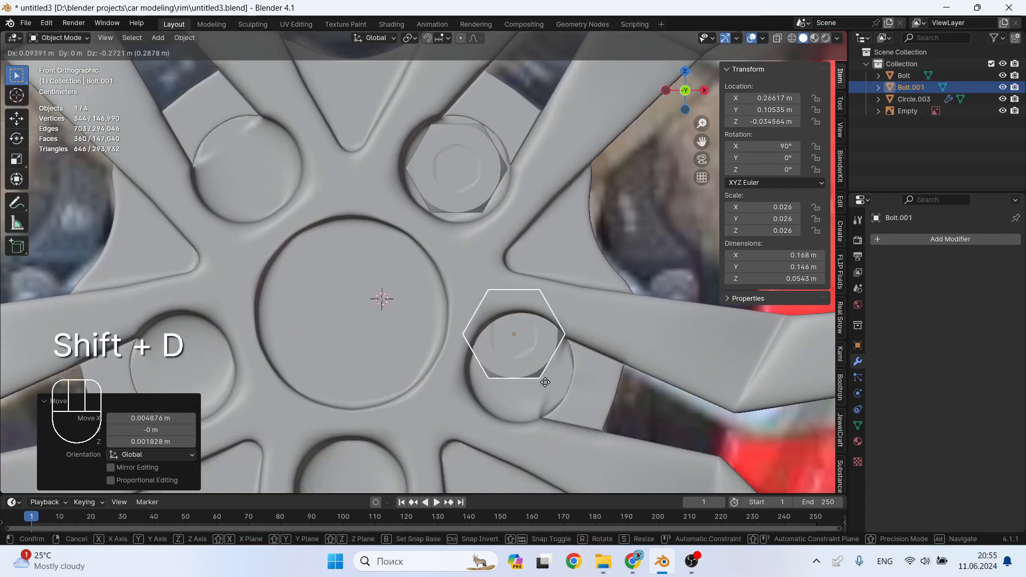
pyautogui.click(553, 412)
pyautogui.scroll(-2, 553, 411)
pyautogui.keyDown('shift'); pyautogui.moveTo(551, 411); pyautogui.dragTo(545, 302, button='middle'); pyautogui.keyUp('shift')
pyautogui.hotkey('shift', 'd')
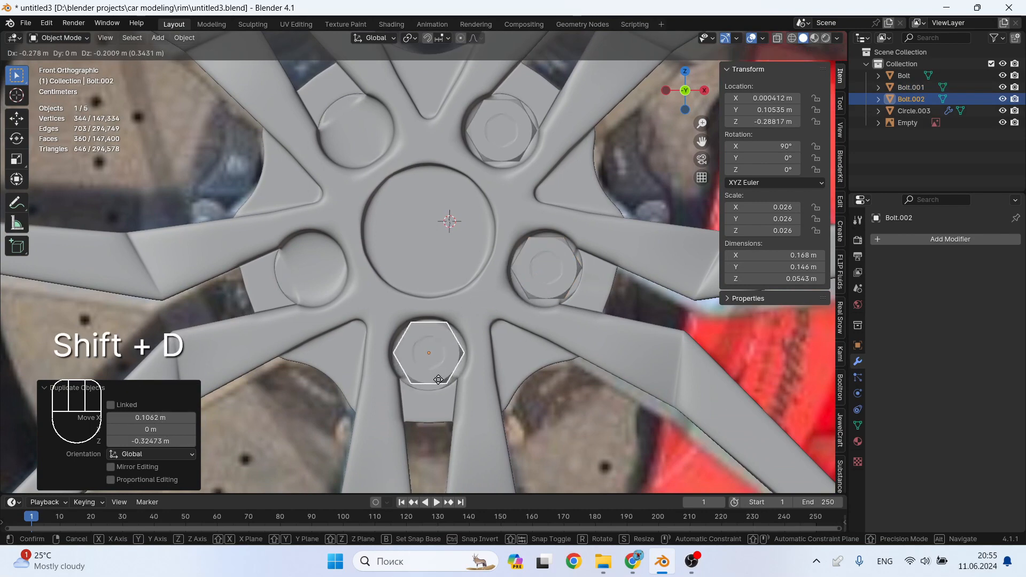
pyautogui.click(439, 380)
pyautogui.hotkey('shift', 'd')
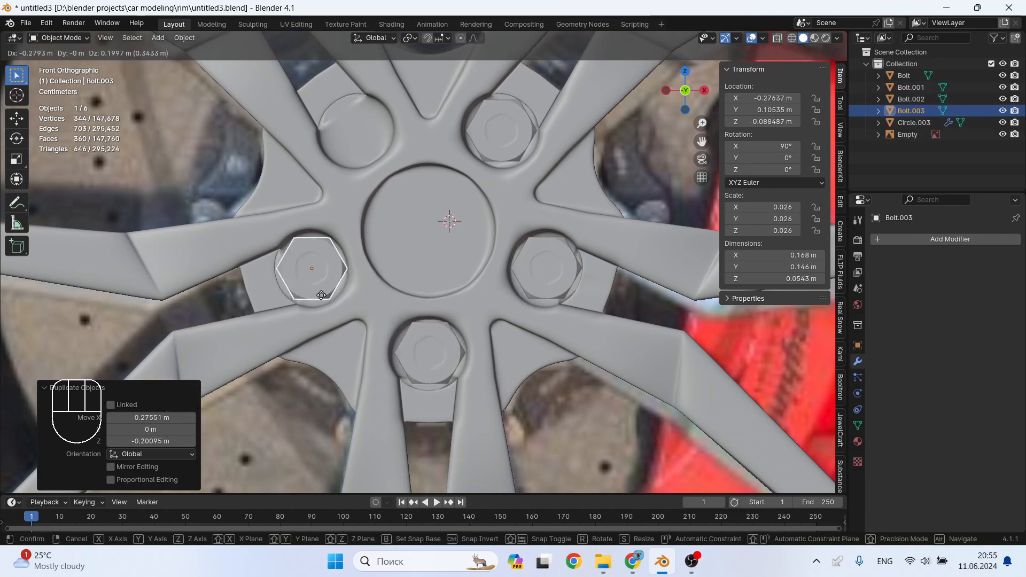
pyautogui.click(321, 295)
pyautogui.hotkey('shift', 'd')
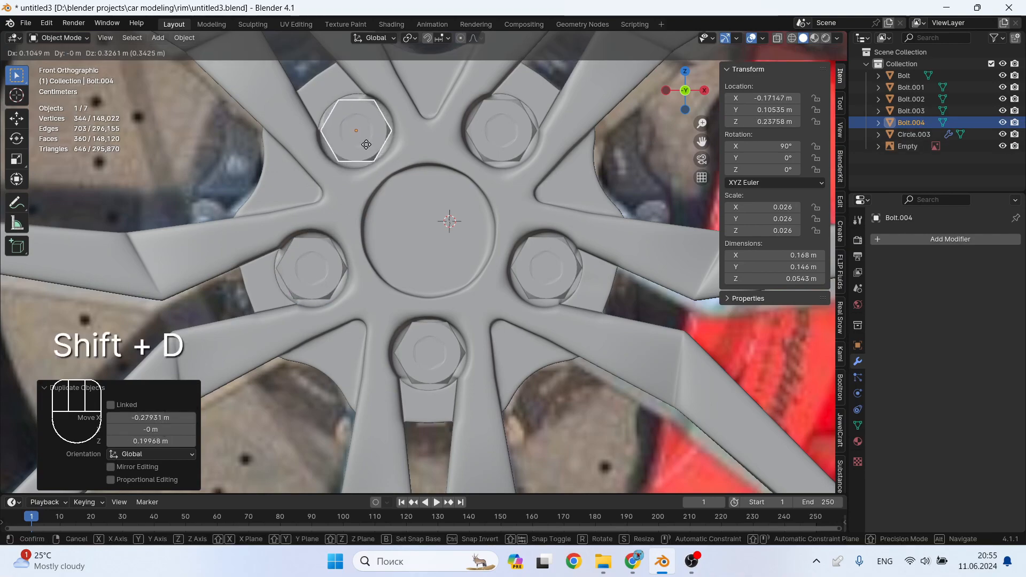
pyautogui.click(366, 144)
pyautogui.moveTo(412, 204); pyautogui.dragTo(509, 220, button='middle')
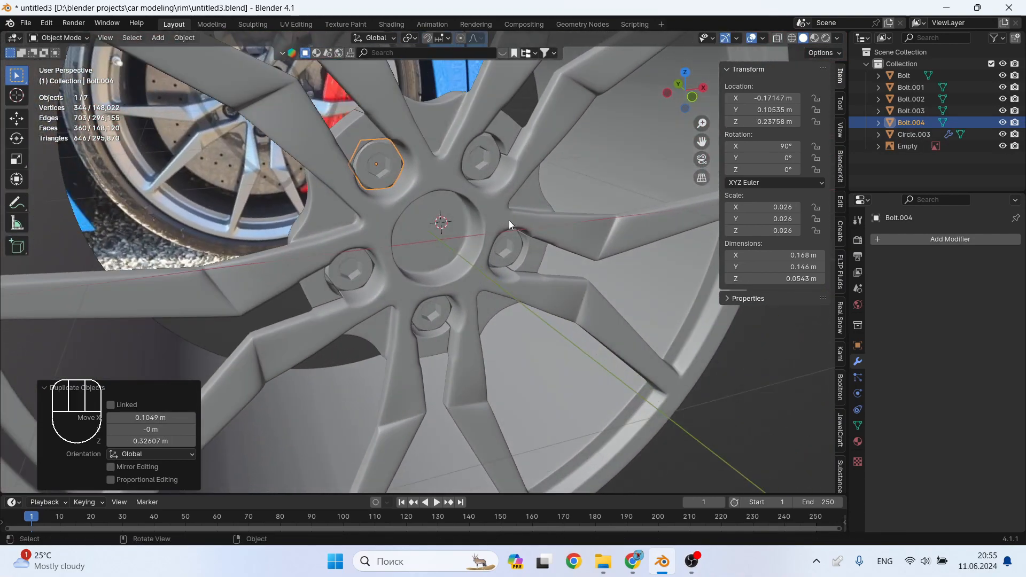
# Select all five bolts and move them to a new collection named "bolts"
pyautogui.keyDown('shift'); pyautogui.click(906, 76); pyautogui.keyUp('shift')
pyautogui.press('m')
pyautogui.click(483, 203)
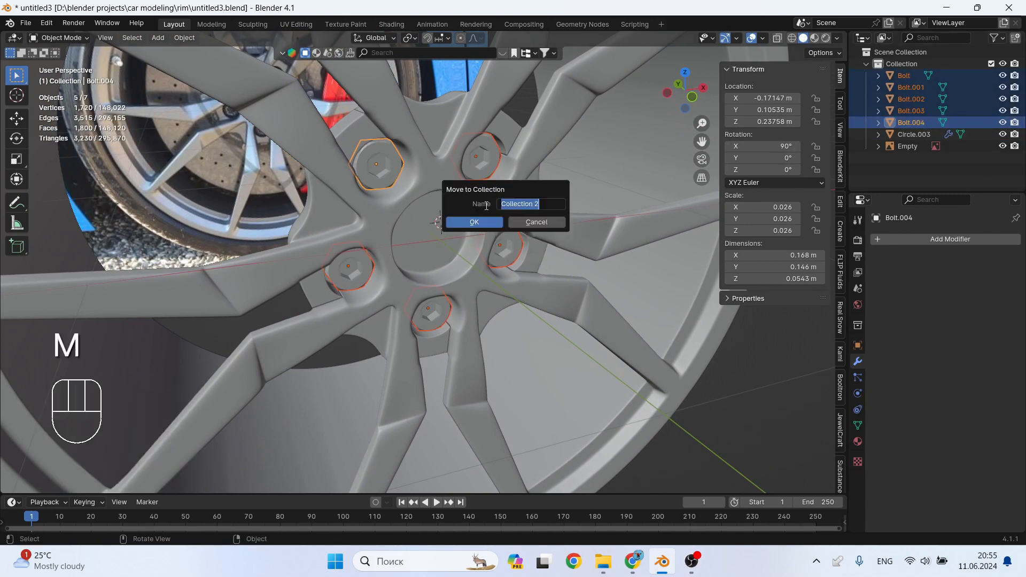
pyautogui.press('Return')
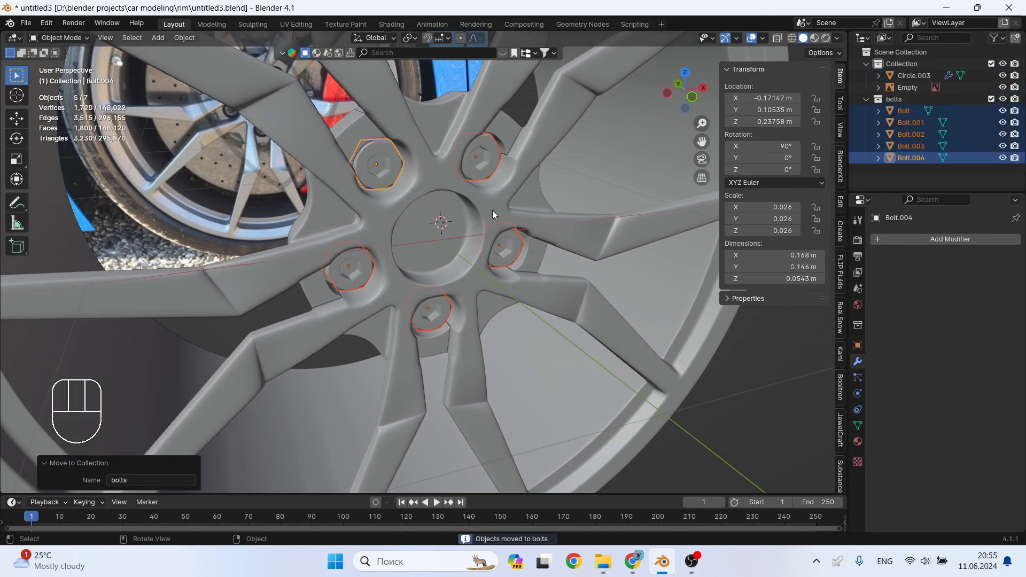
# Enable the Screencast Keys display
pyautogui.moveTo(427, 222); pyautogui.dragTo(677, 355, button='middle')
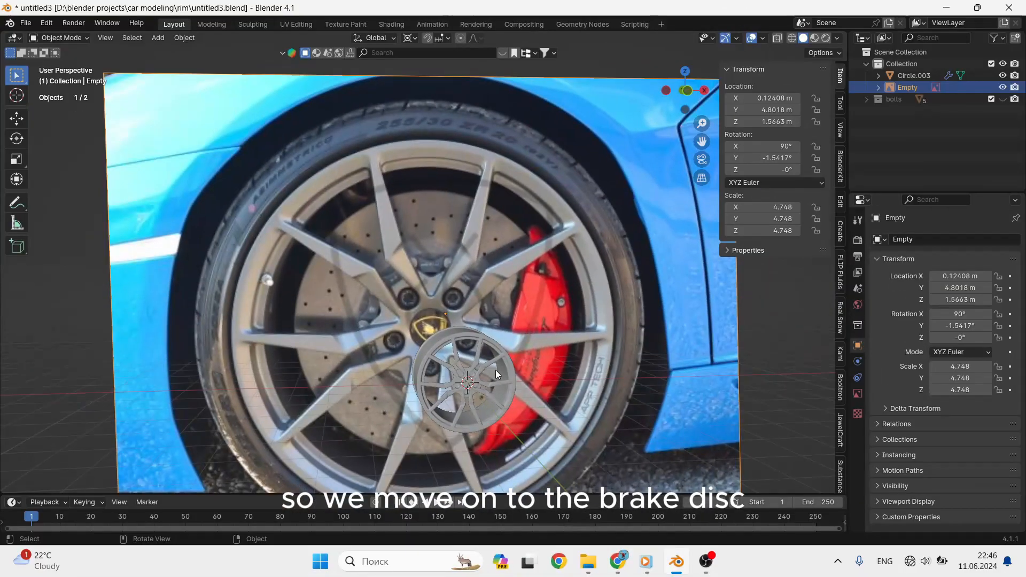
pyautogui.scroll(3, 496, 370)
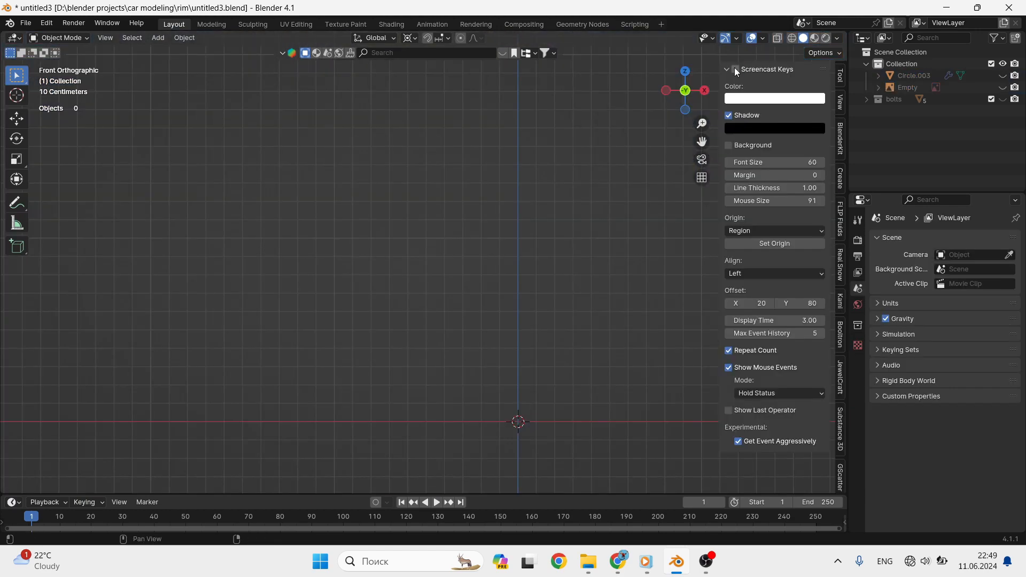
pyautogui.click(736, 71)
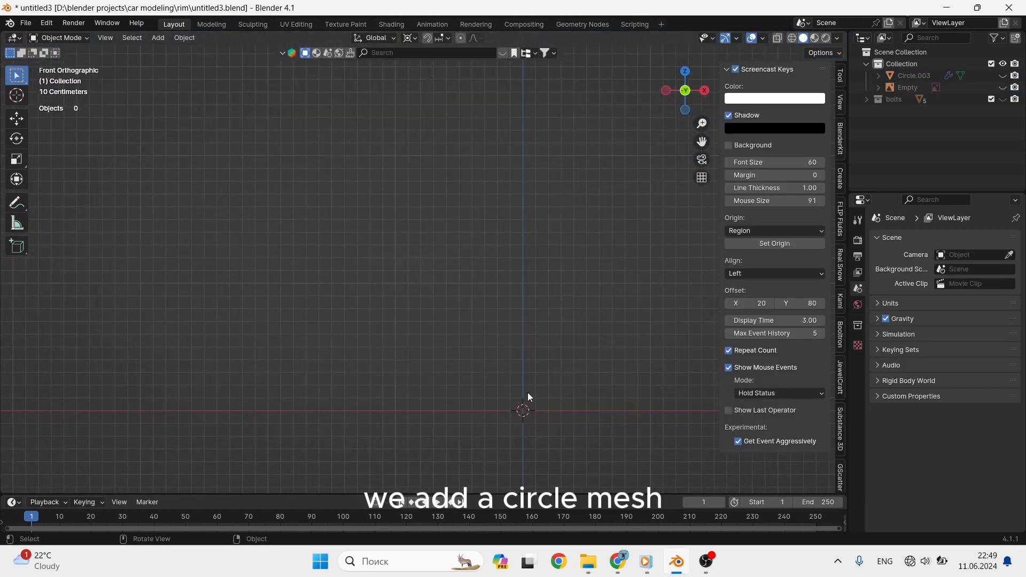
# Add a circle mesh with 200 vertices and a 1 m radius, and rotate it 90° about X
pyautogui.keyDown('shift'); pyautogui.moveTo(528, 392); pyautogui.dragTo(480, 353, button='middle'); pyautogui.keyUp('shift')
pyautogui.hotkey('shift', 'a')
pyautogui.moveTo(445, 318)
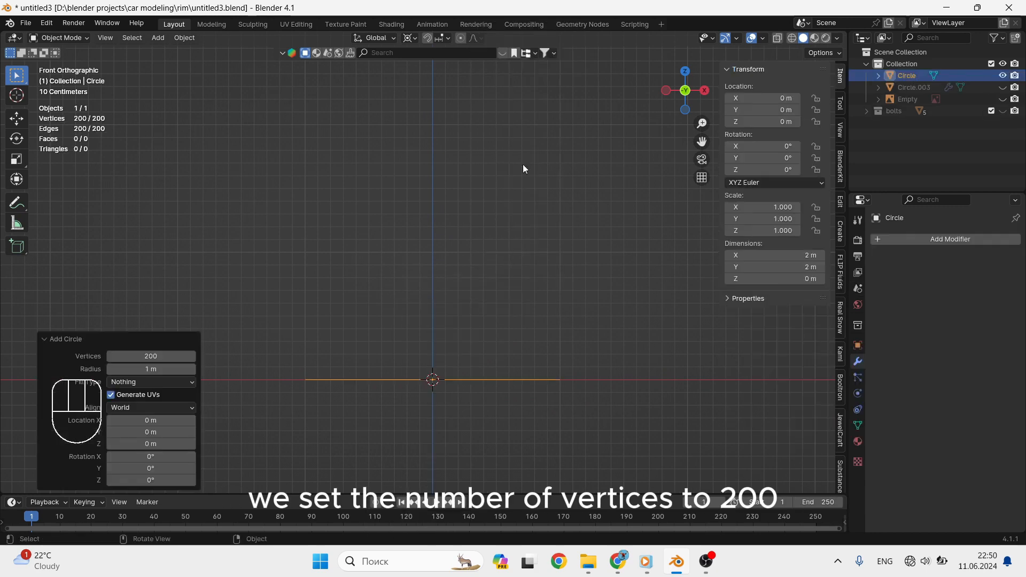
pyautogui.press('r')
pyautogui.press('x')
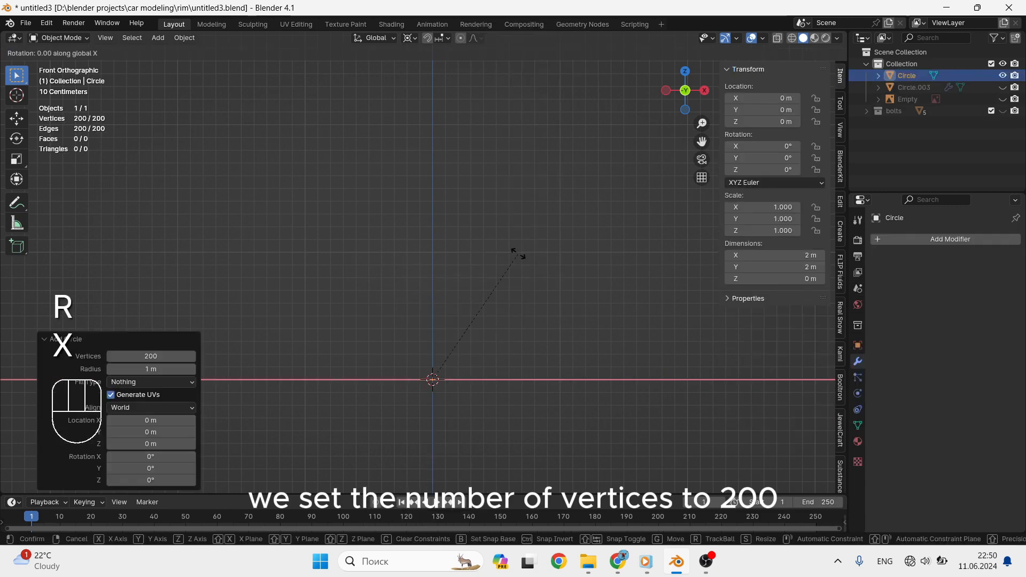
pyautogui.press('KP_9')
pyautogui.press('KP_0')
pyautogui.press('KP_Enter')
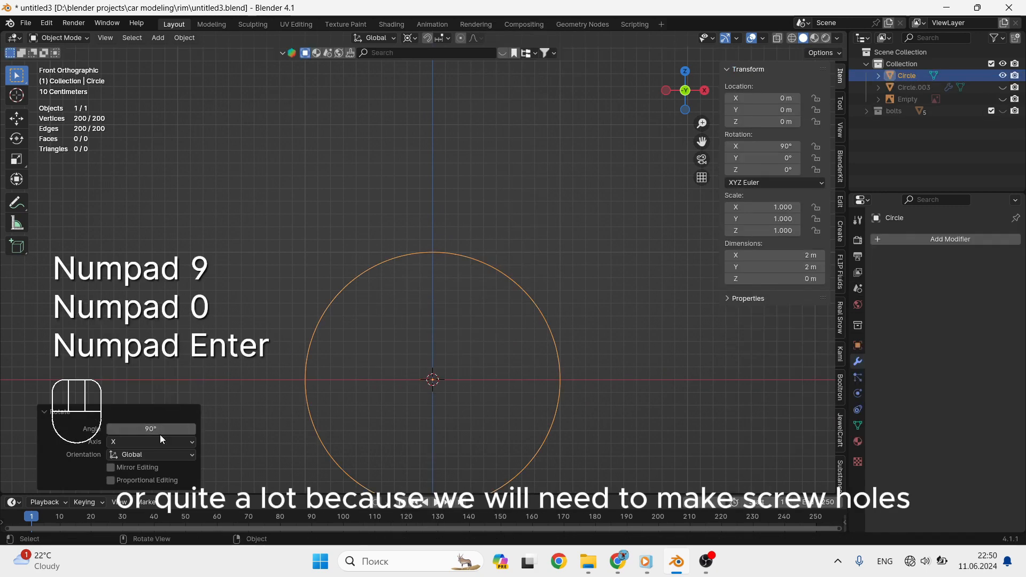
# Extrude the whole circle inward with a scale of about 0.422 to form a flat ring for the brake disc
pyautogui.click(367, 377)
pyautogui.press('Tab')
pyautogui.press('a')
pyautogui.press('1')
pyautogui.press('a')
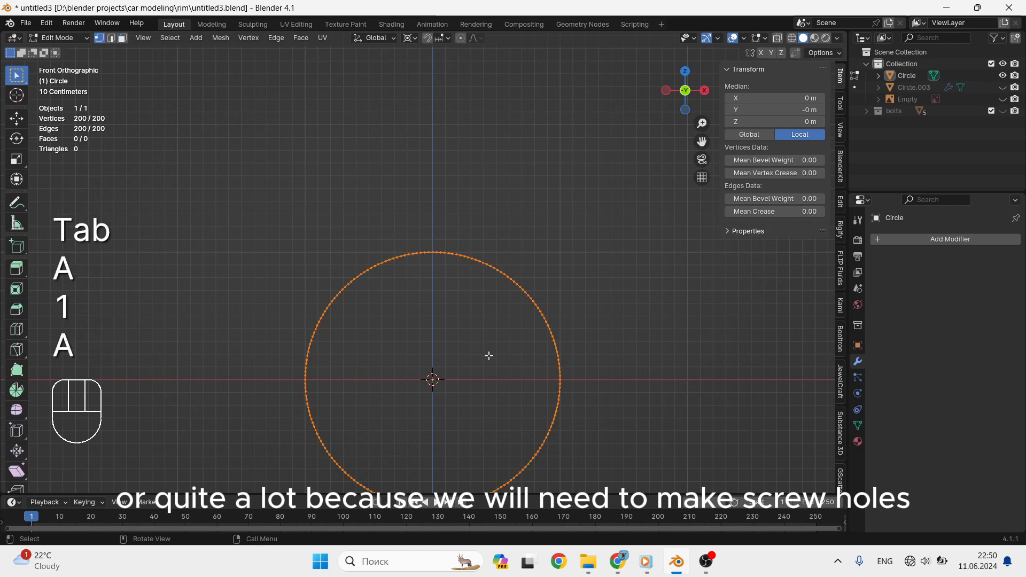
pyautogui.scroll(2, 431, 339)
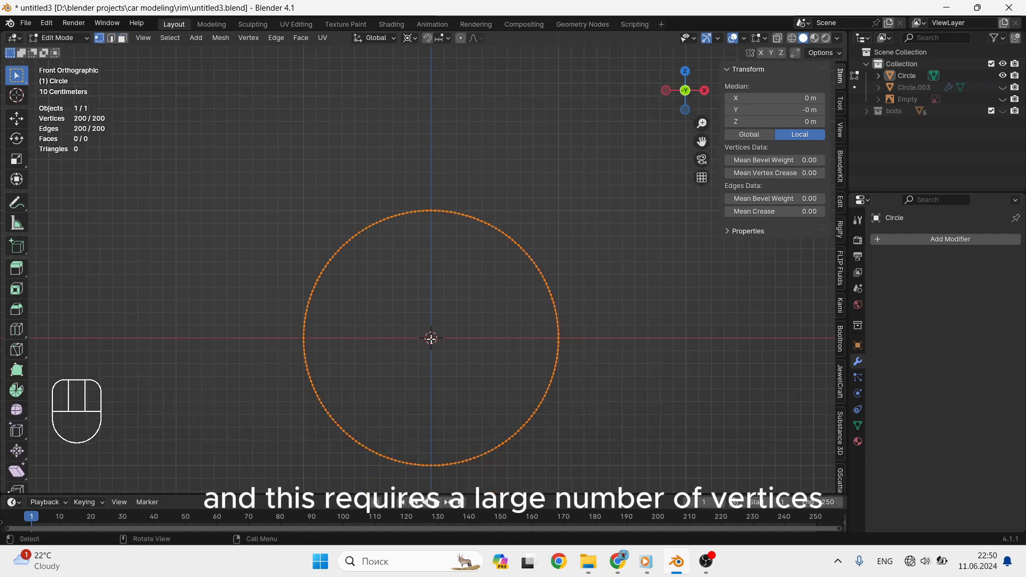
pyautogui.press('e')
pyautogui.press('s')
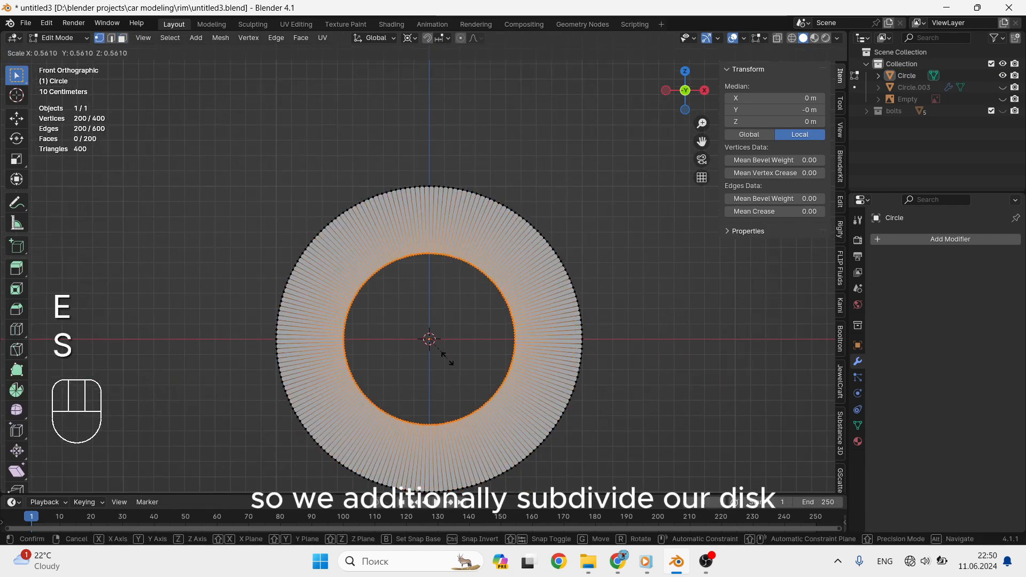
pyautogui.click(444, 350)
# Add 21 evenly spaced concentric loop cuts across the ring
pyautogui.scroll(2, 430, 342)
pyautogui.hotkey('ctrl', 'r')
pyautogui.scroll(17, 298, 320)
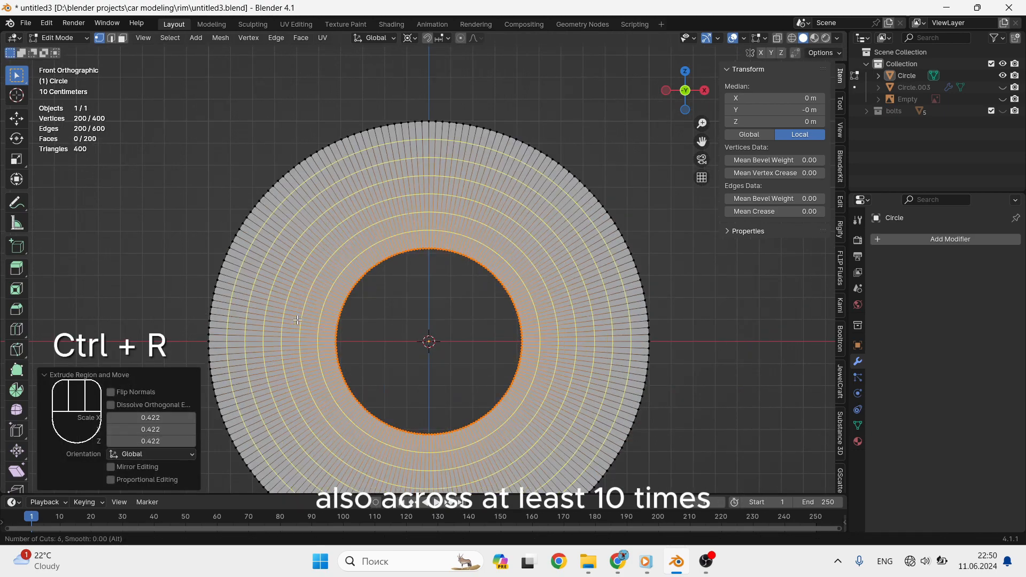
pyautogui.scroll(3, 298, 320)
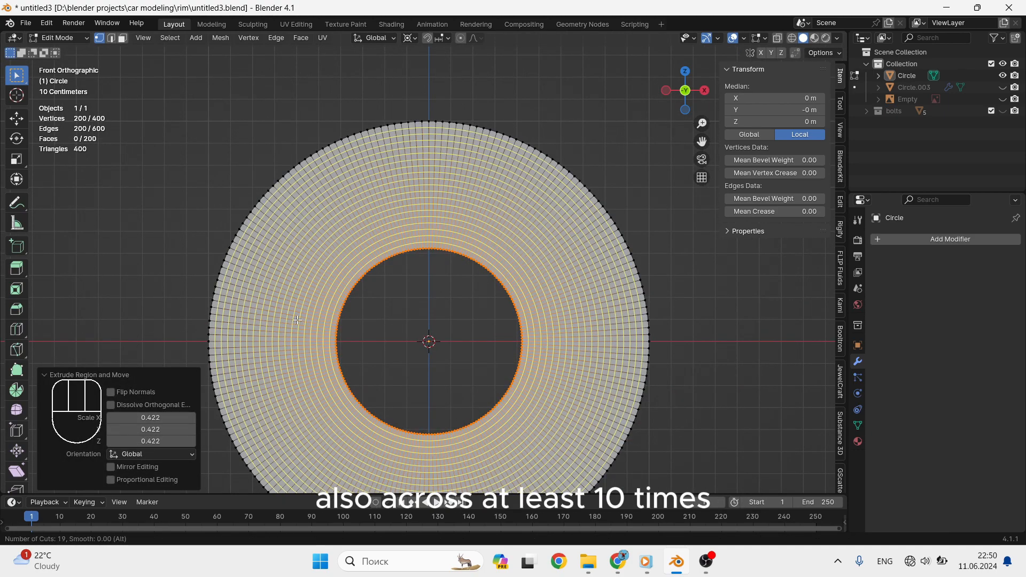
pyautogui.click(298, 319)
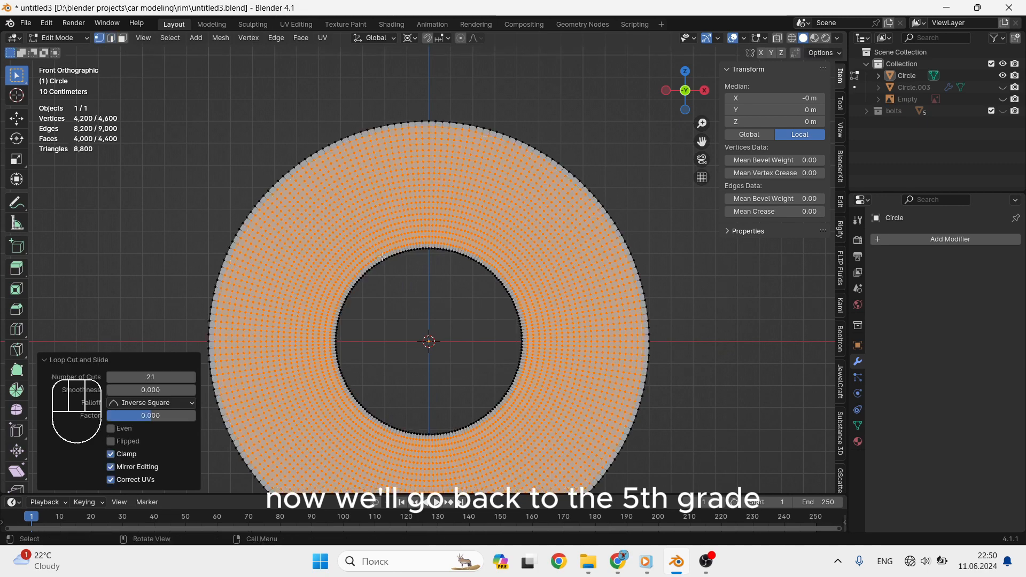
# Switch the subdivided ring to face selection and inspect its face grid
pyautogui.press('Tab')
pyautogui.scroll(3, 407, 229)
pyautogui.press('Tab')
pyautogui.keyDown('shift'); pyautogui.moveTo(422, 172); pyautogui.dragTo(437, 231, button='middle'); pyautogui.keyUp('shift')
pyautogui.press('3')
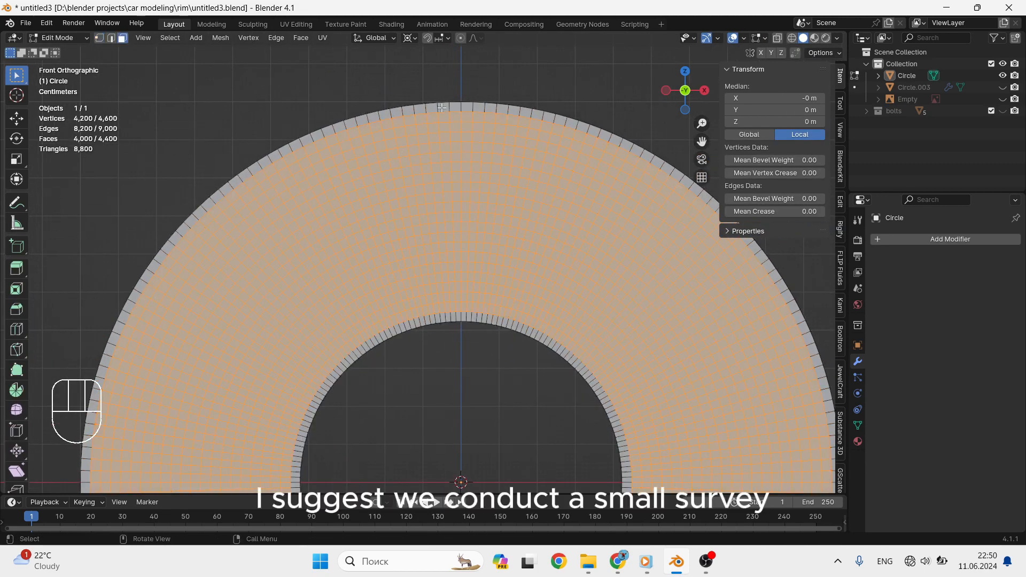
pyautogui.scroll(-4, 448, 104)
pyautogui.press('Tab')
pyautogui.press('Tab')
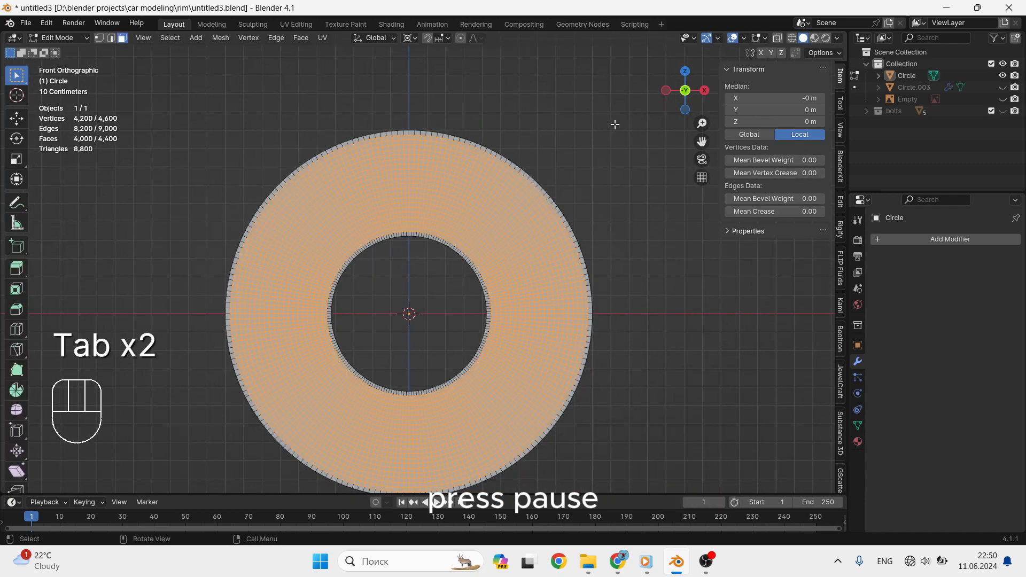
# Delete the right half and the lower-left quarter of the ring's mesh, leaving only the upper-left quarter in front view
pyautogui.scroll(-2, 611, 110)
pyautogui.moveTo(620, 80); pyautogui.dragTo(472, 405)
pyautogui.scroll(2, 473, 405)
pyautogui.keyDown('shift'); pyautogui.moveTo(577, 449); pyautogui.dragTo(191, 239); pyautogui.keyUp('shift')
pyautogui.press('x')
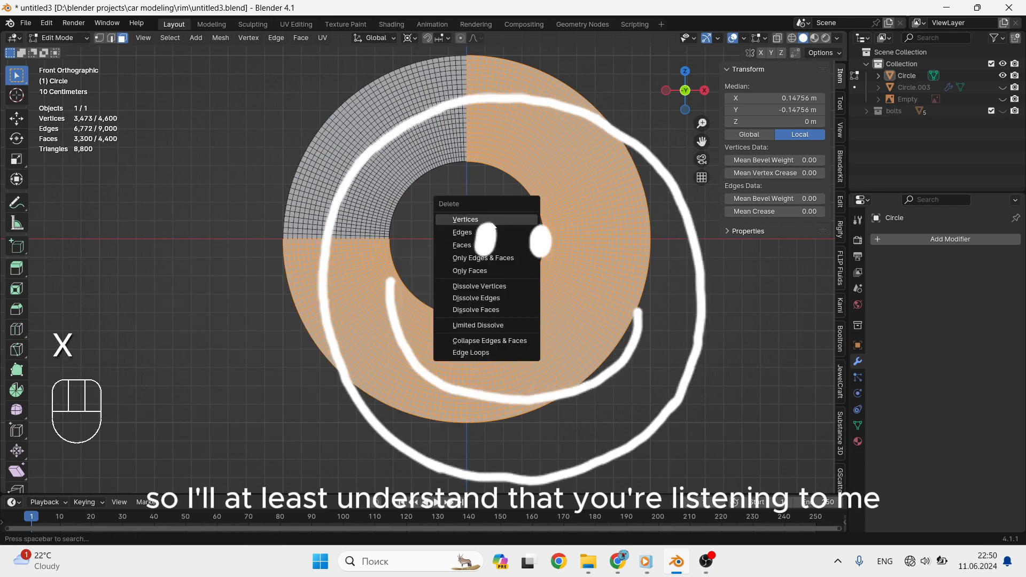
pyautogui.click(481, 245)
pyautogui.keyDown('shift'); pyautogui.moveTo(453, 84); pyautogui.dragTo(434, 216, button='middle'); pyautogui.keyUp('shift')
pyautogui.scroll(2, 433, 216)
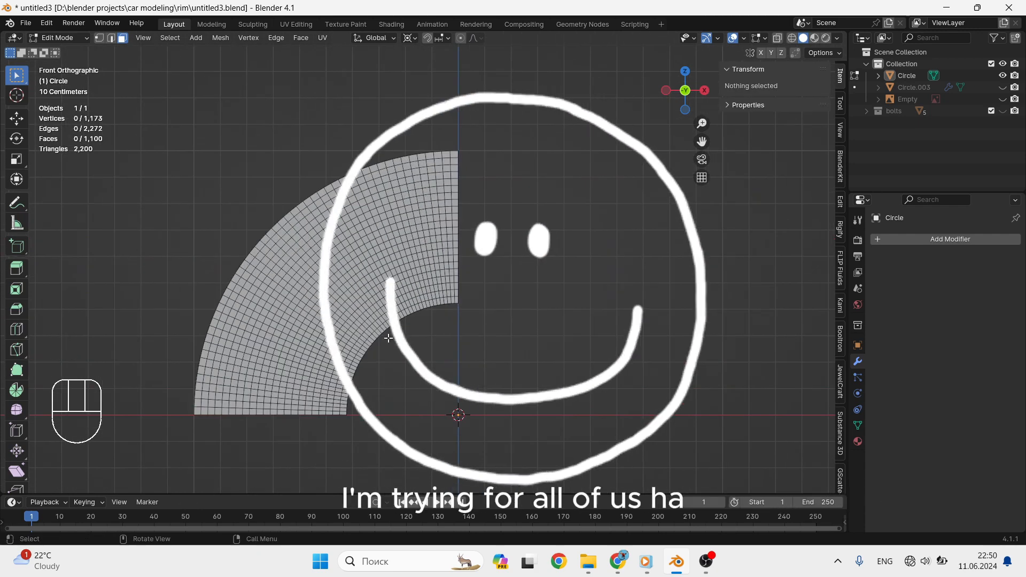
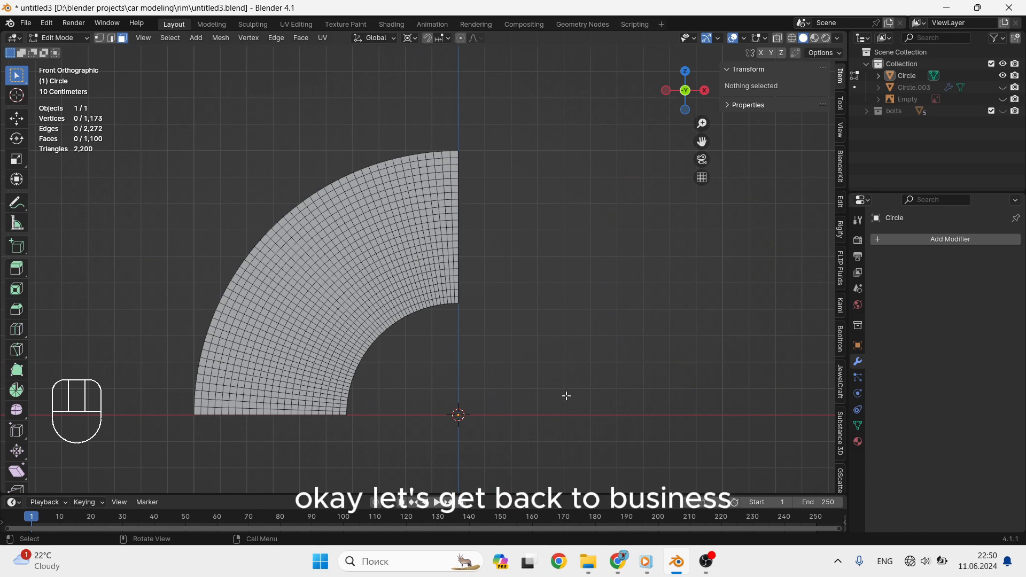
# Select the quarter ring's faces from its horizontal edge up to the 45° bisector and delete them, leaving the upper 45° sector
pyautogui.scroll(3, 369, 409)
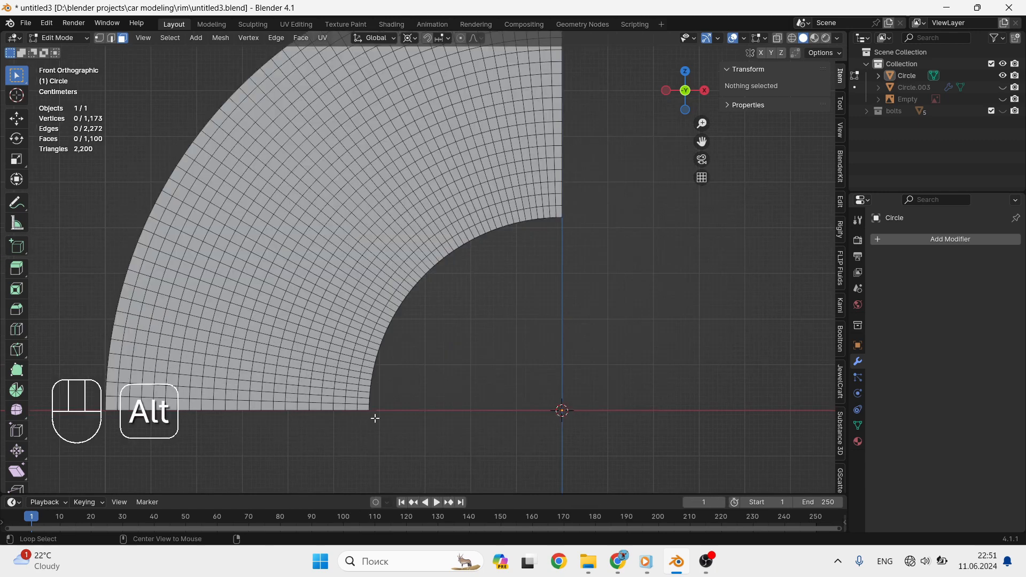
pyautogui.press('3')
pyautogui.keyDown('alt'); pyautogui.click(365, 409); pyautogui.keyUp('alt')
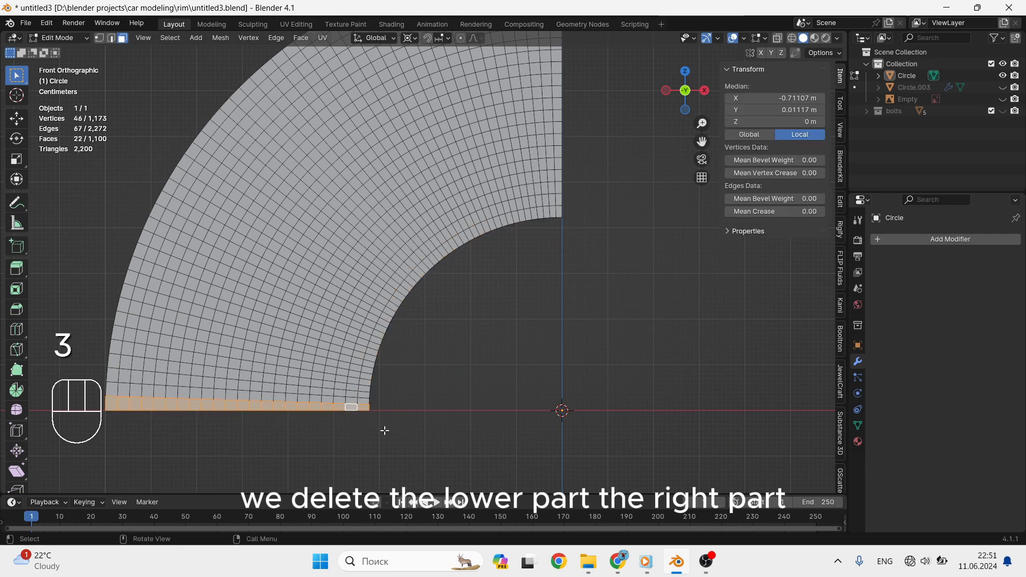
pyautogui.press('ctrl+KP_Add')
pyautogui.press('ctrl+KP_Add')
pyautogui.press('ctrl+KP_Add')
pyautogui.press('ctrl+KP_Add')
pyautogui.press('ctrl+KP_Add')
pyautogui.press('ctrl+KP_Add')
pyautogui.press('ctrl+KP_Add')
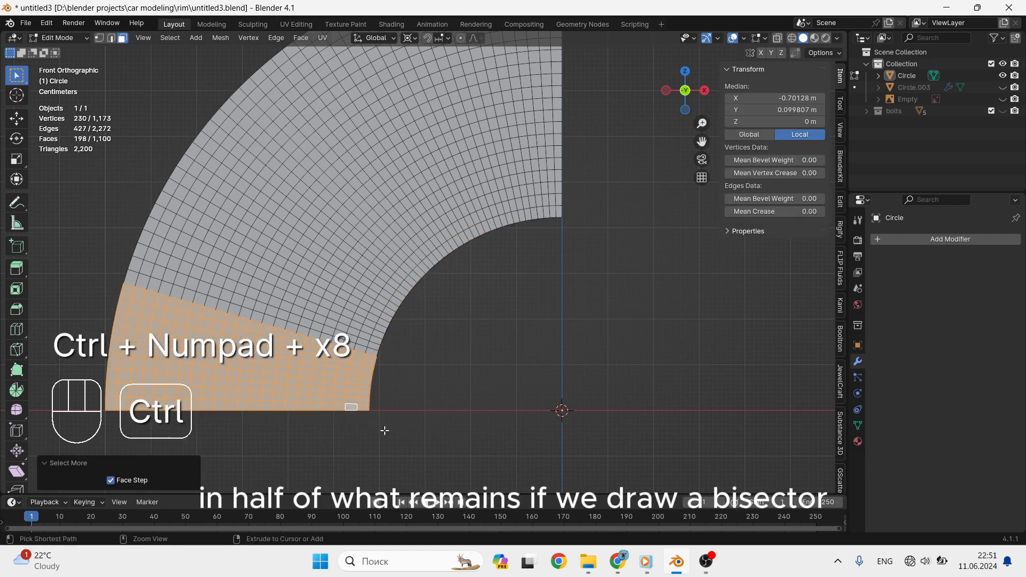
pyautogui.press('ctrl+KP_Add')
pyautogui.press('ctrl+KP_Add')
pyautogui.press('ctrl+KP_Add')
pyautogui.press('ctrl+KP_Add')
pyautogui.press('ctrl+KP_Add')
pyautogui.press('ctrl+KP_Add')
pyautogui.press('ctrl+KP_Add')
pyautogui.press('ctrl+KP_Add')
pyautogui.press('ctrl+KP_Add')
pyautogui.press('ctrl+KP_Add')
pyautogui.press('ctrl+KP_Add')
pyautogui.press('ctrl+KP_Add')
pyautogui.press('ctrl+KP_Add')
pyautogui.press('ctrl+KP_Add')
pyautogui.press('ctrl+KP_Add')
pyautogui.press('ctrl+KP_Add')
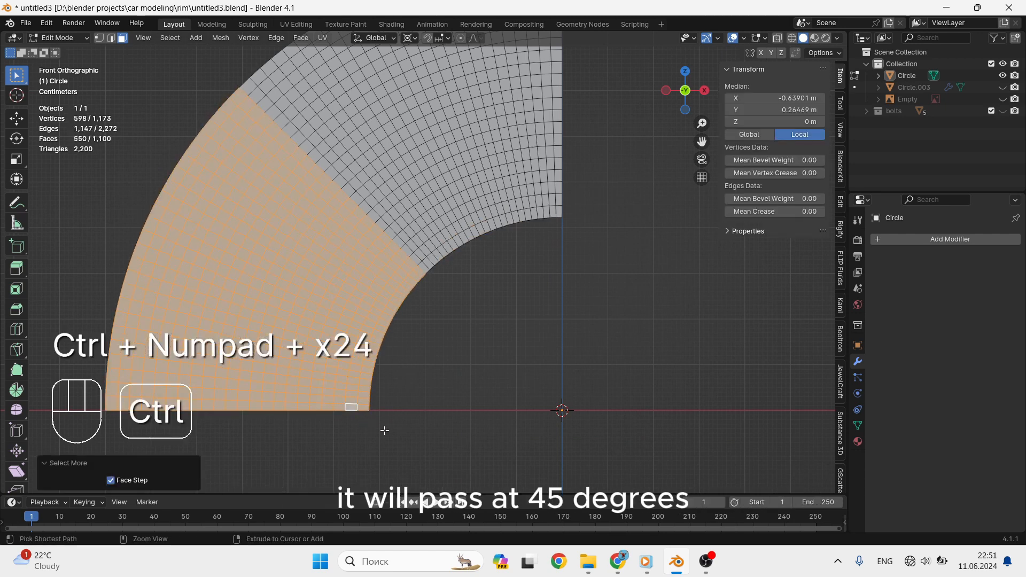
pyautogui.scroll(-2, 443, 324)
pyautogui.keyDown('shift'); pyautogui.moveTo(449, 289); pyautogui.dragTo(442, 335, button='middle'); pyautogui.keyUp('shift')
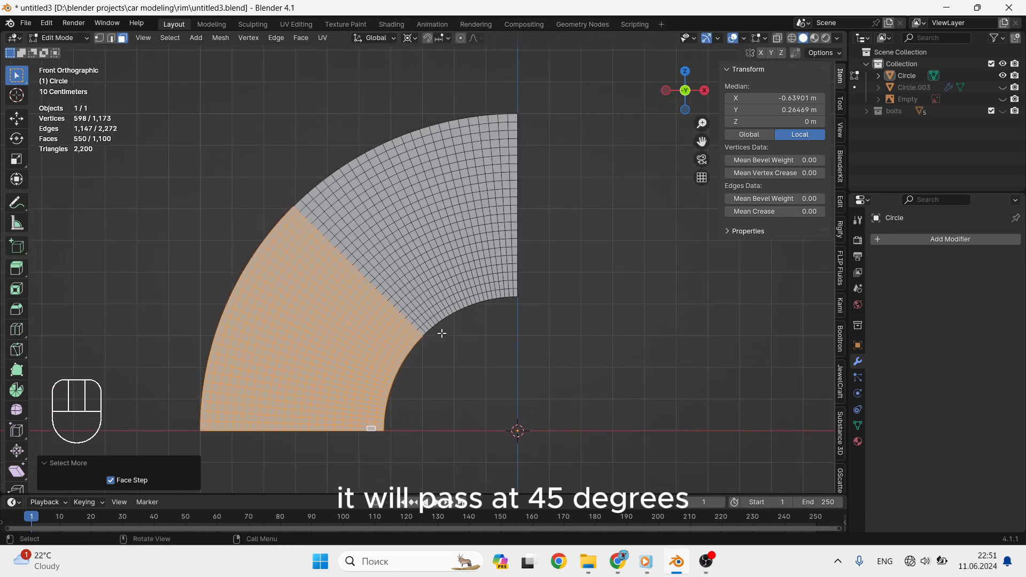
pyautogui.scroll(2, 443, 336)
pyautogui.scroll(2, 444, 368)
pyautogui.scroll(2, 443, 368)
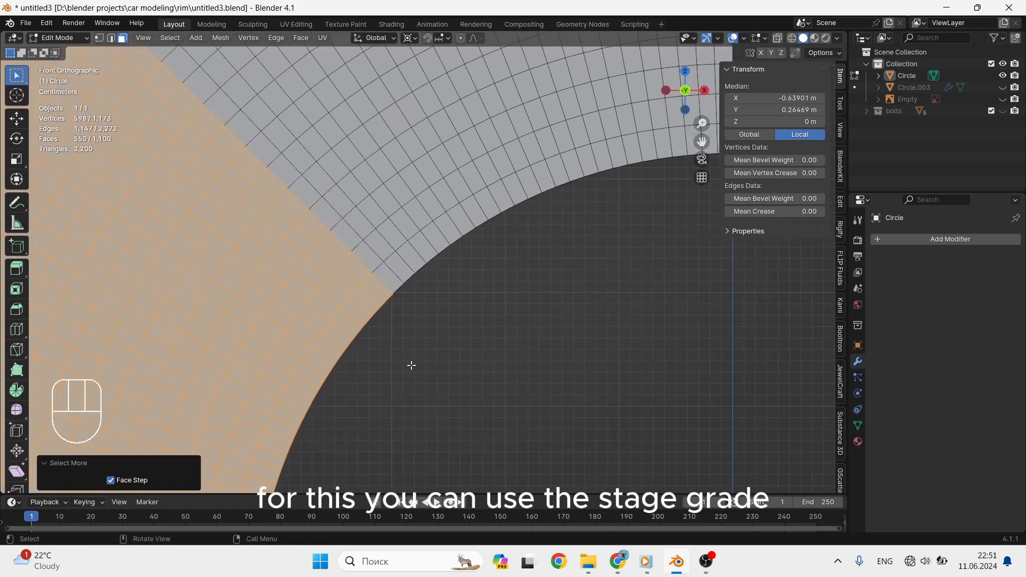
pyautogui.press('x')
pyautogui.click(412, 364)
pyautogui.keyDown('shift'); pyautogui.moveTo(415, 363); pyautogui.dragTo(401, 434, button='middle'); pyautogui.keyUp('shift')
pyautogui.scroll(-1, 445, 357)
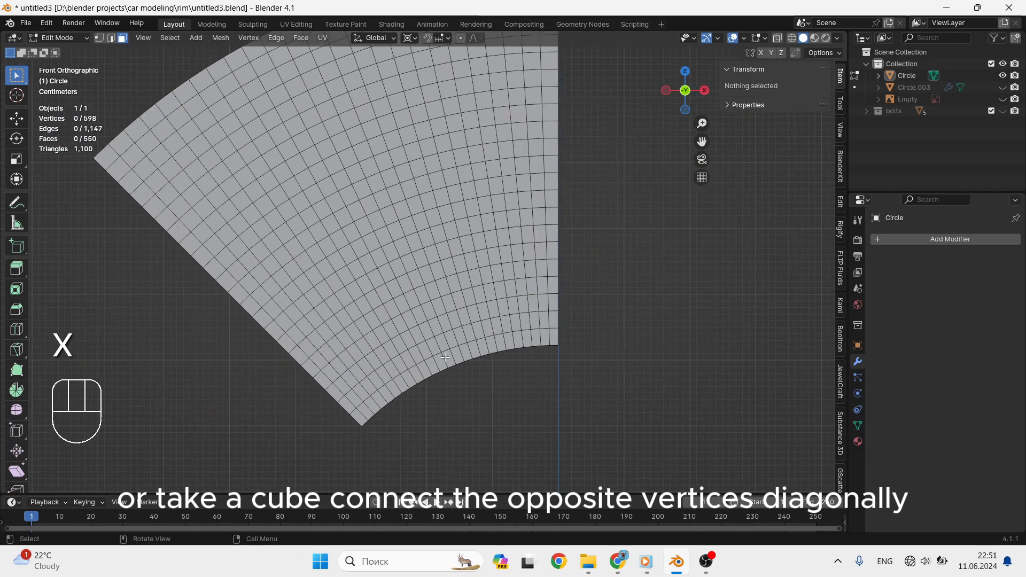
pyautogui.scroll(-2, 445, 357)
pyautogui.keyDown('shift'); pyautogui.moveTo(445, 357); pyautogui.dragTo(462, 384, button='middle'); pyautogui.keyUp('shift')
# Examine the remaining sector's outline, its diagonal cut edge and its face grid
pyautogui.press('Tab')
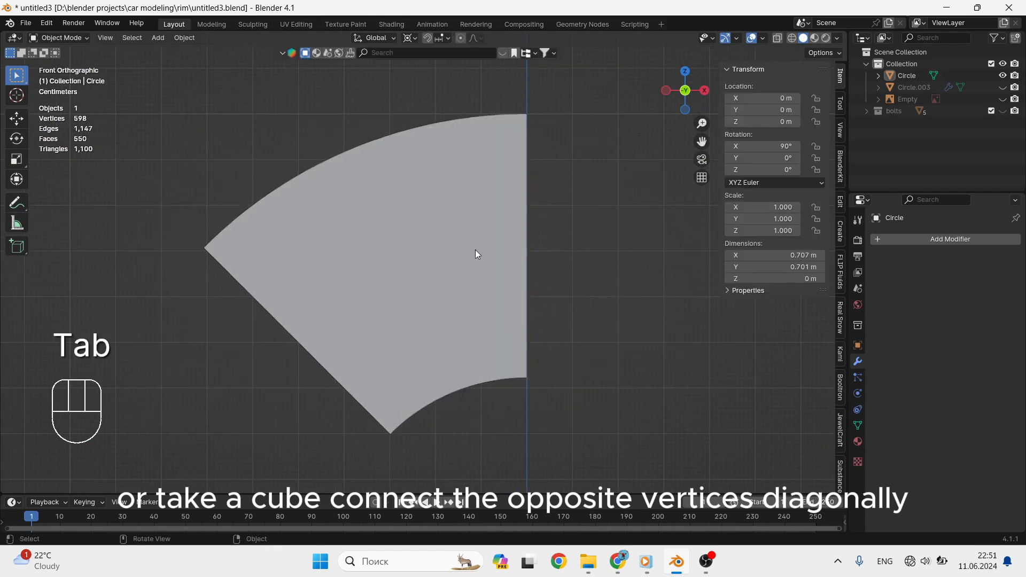
pyautogui.scroll(-2, 461, 398)
pyautogui.keyDown('shift'); pyautogui.moveTo(462, 430); pyautogui.dragTo(428, 300, button='middle'); pyautogui.keyUp('shift')
pyautogui.scroll(1, 389, 305)
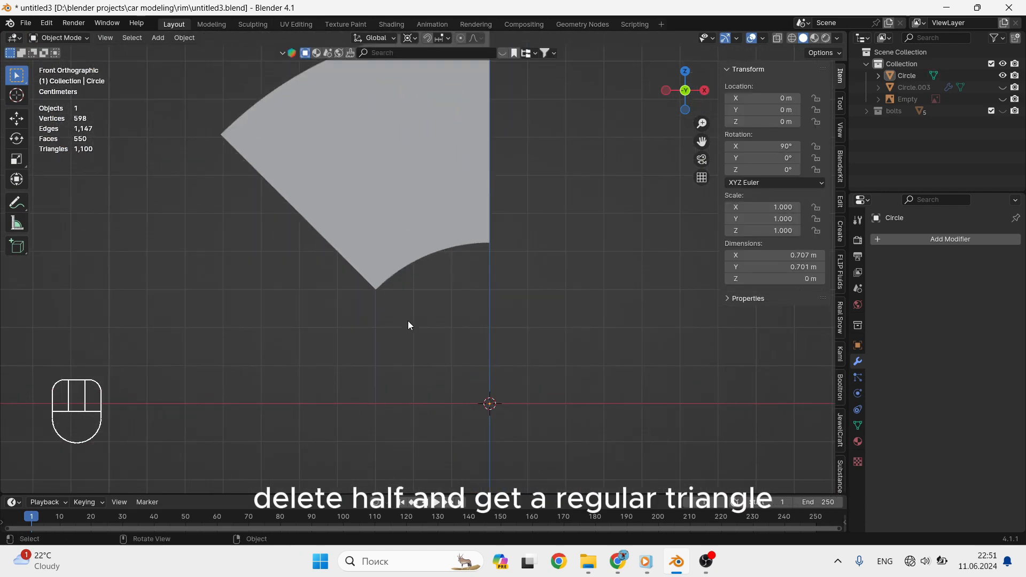
pyautogui.scroll(8, 377, 289)
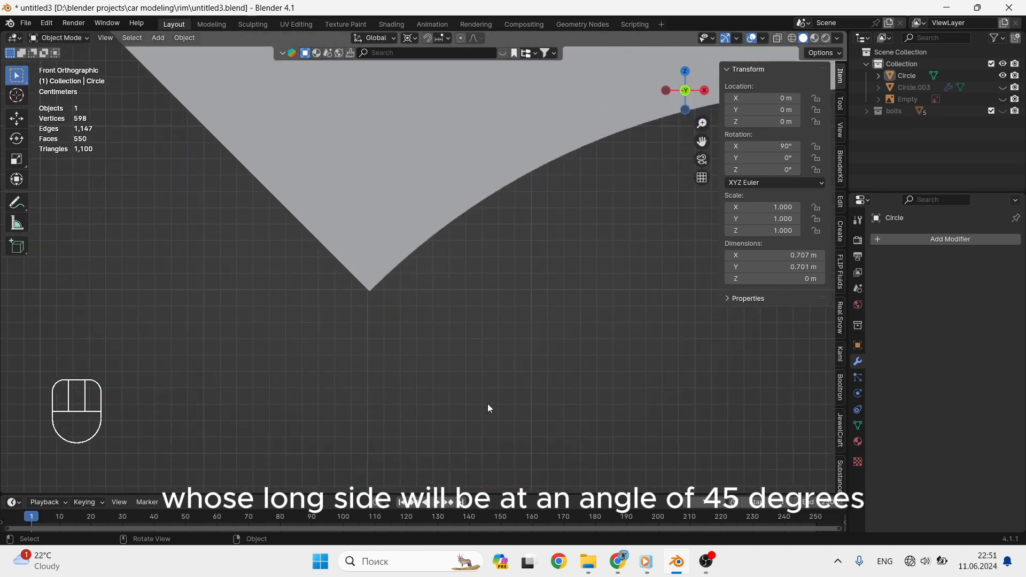
pyautogui.scroll(-4, 585, 113)
pyautogui.keyDown('shift'); pyautogui.moveTo(594, 102); pyautogui.dragTo(439, 383, button='middle'); pyautogui.keyUp('shift')
pyautogui.scroll(-3, 481, 214)
pyautogui.keyDown('shift'); pyautogui.moveTo(489, 137); pyautogui.dragTo(433, 275, button='middle'); pyautogui.keyUp('shift')
pyautogui.press('Tab')
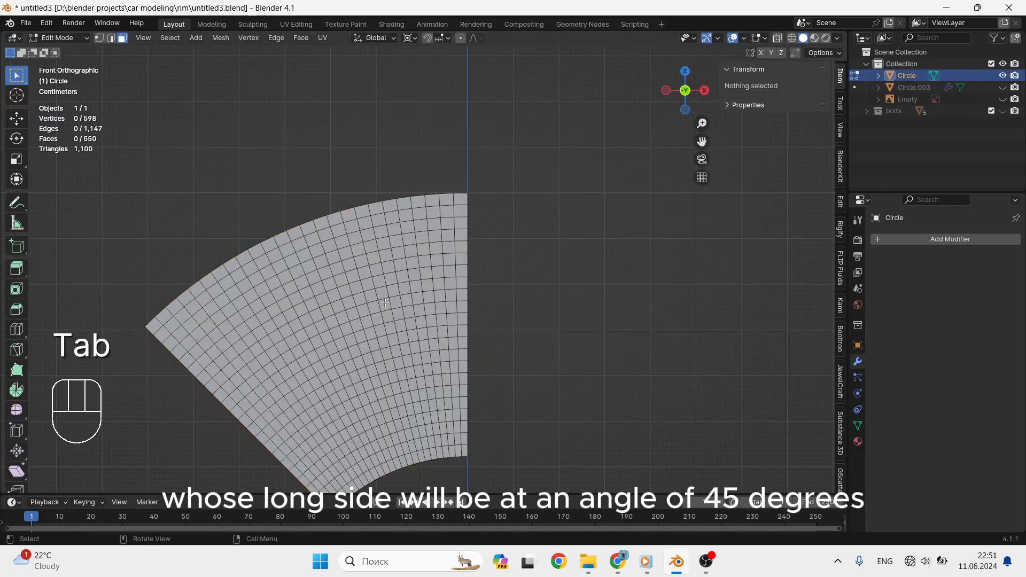
pyautogui.keyDown('shift'); pyautogui.moveTo(386, 301); pyautogui.dragTo(436, 244, button='middle'); pyautogui.keyUp('shift')
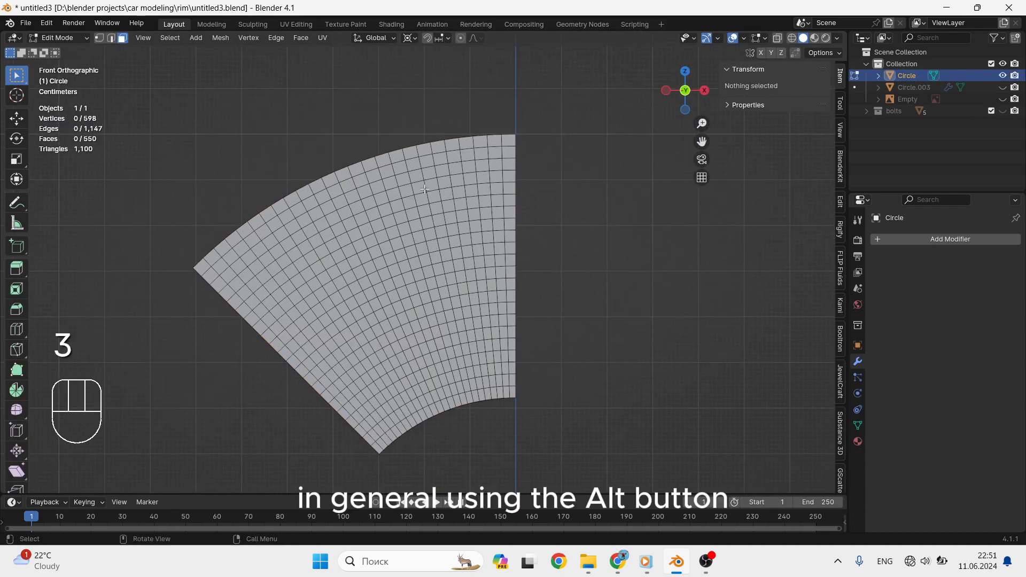
# Select a radial column of six 2×2 face blocks near the sector's vertical edge, leaving one row of faces between blocks
pyautogui.moveTo(480, 169); pyautogui.dragTo(473, 190)
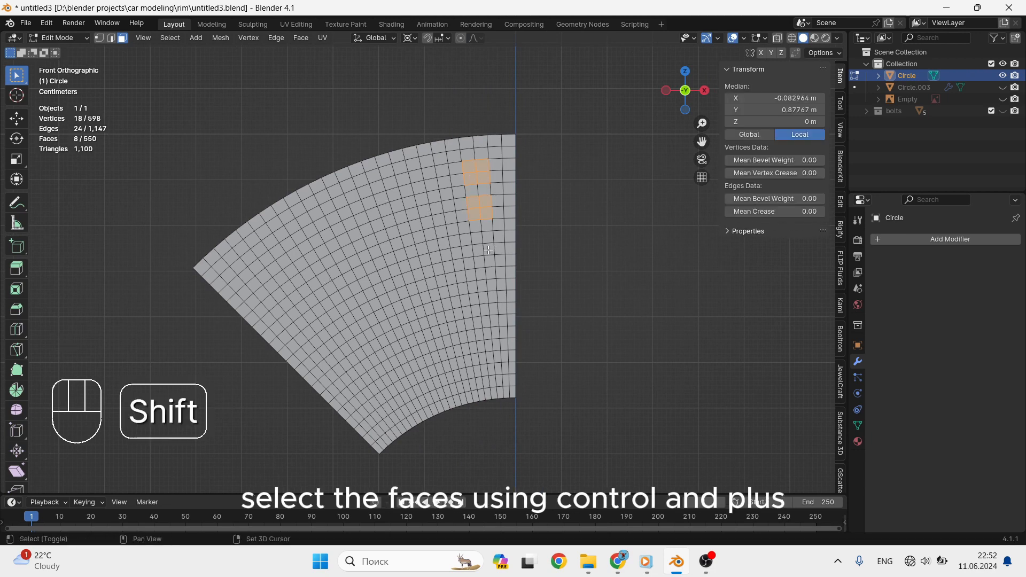
pyautogui.keyDown('shift'); pyautogui.moveTo(491, 253); pyautogui.dragTo(473, 232); pyautogui.keyUp('shift')
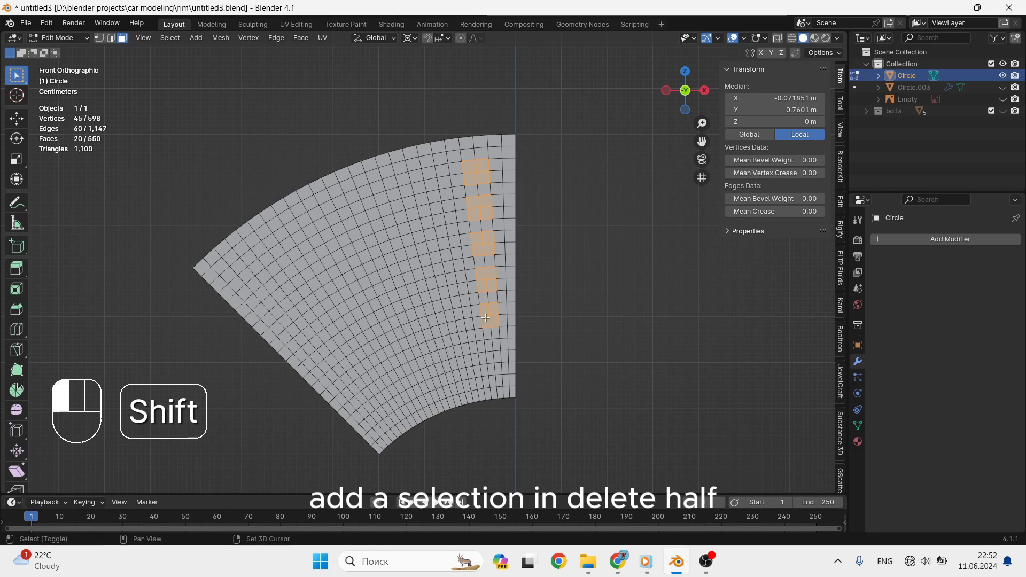
pyautogui.keyDown('shift'); pyautogui.moveTo(486, 317); pyautogui.dragTo(493, 354); pyautogui.keyUp('shift')
pyautogui.scroll(1, 442, 183)
# Use Circle Select with a radius of 11 to add a second radial column of 2×2 face blocks to the selection
pyautogui.press('w')
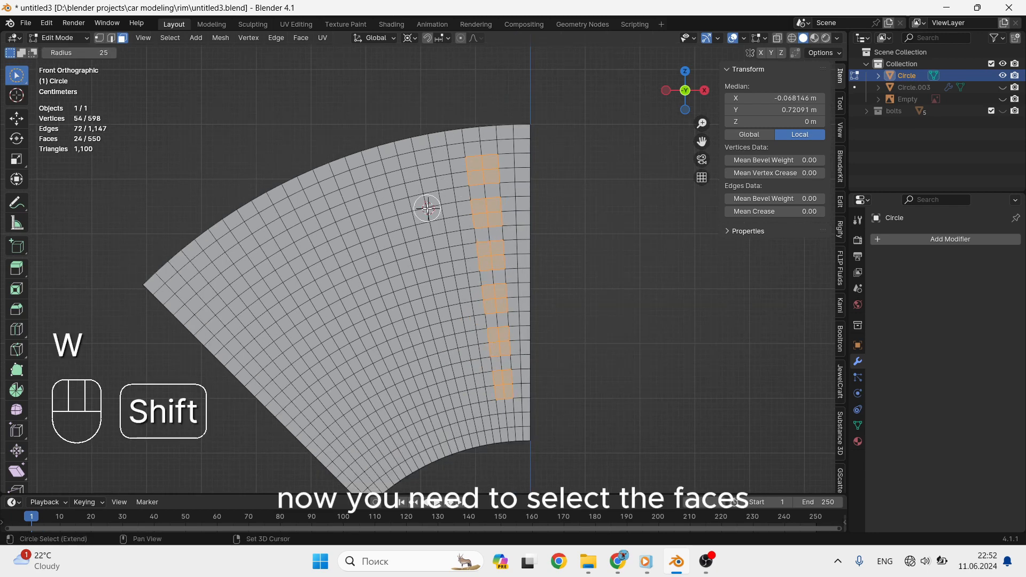
pyautogui.keyDown('shift'); pyautogui.moveTo(428, 209); pyautogui.dragTo(423, 208, button='right'); pyautogui.keyUp('shift')
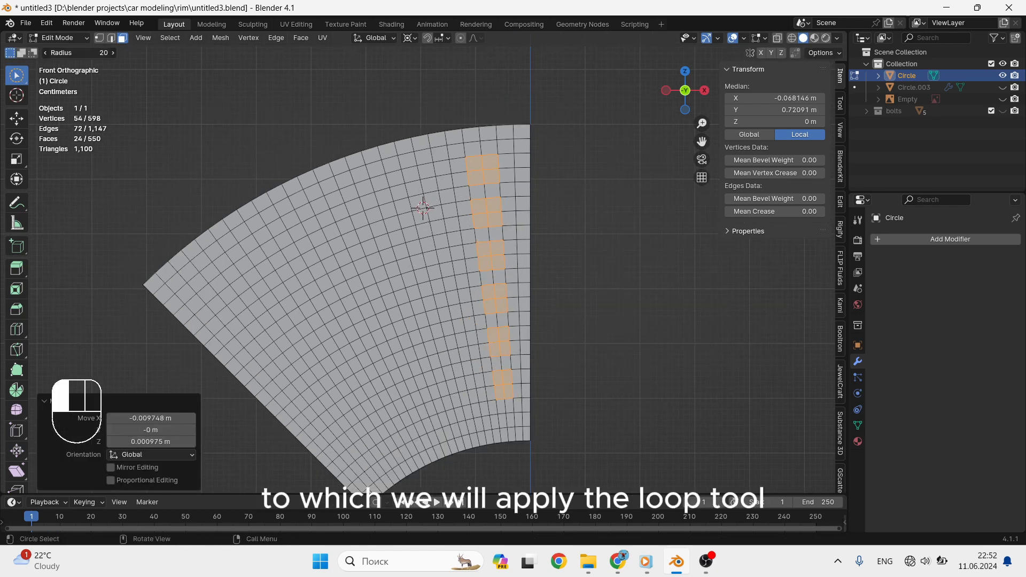
pyautogui.keyDown('shift'); pyautogui.click(422, 180); pyautogui.keyUp('shift')
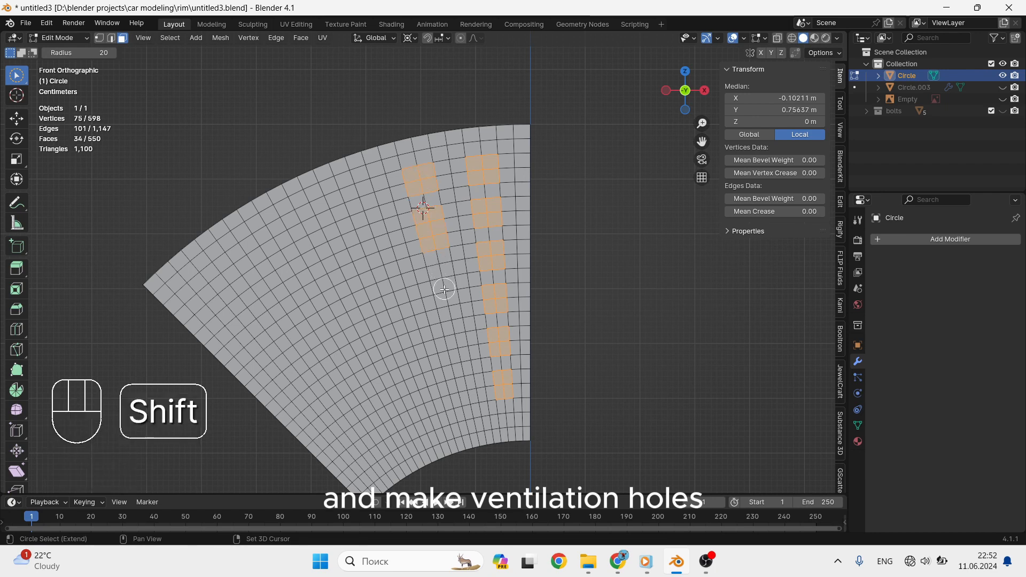
pyautogui.hotkey('ctrl', 'z')
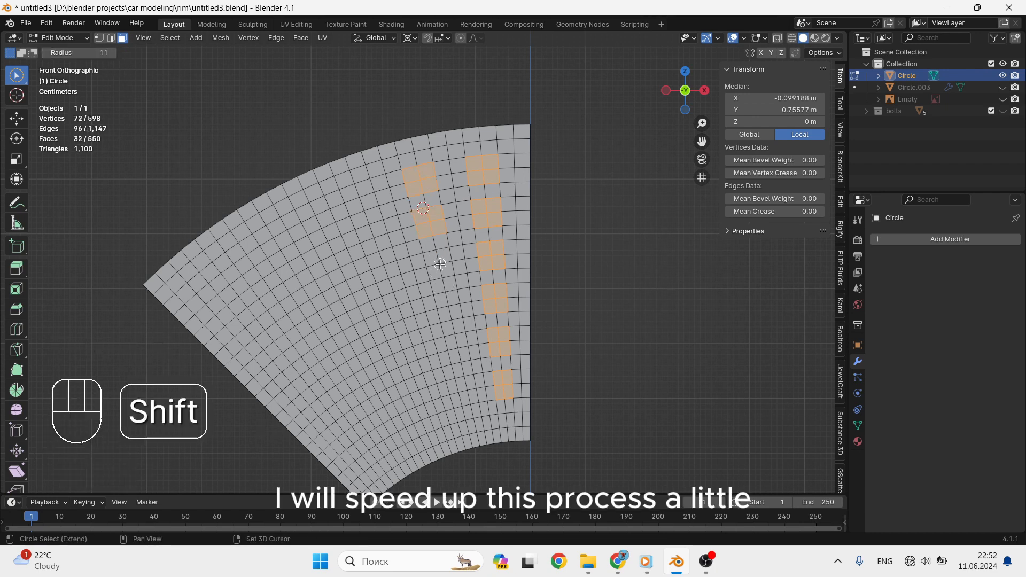
pyautogui.keyDown('shift'); pyautogui.click(439, 263); pyautogui.keyUp('shift')
pyautogui.keyDown('shift'); pyautogui.click(448, 304); pyautogui.keyUp('shift')
pyautogui.keyDown('shift'); pyautogui.click(457, 348); pyautogui.keyUp('shift')
# Add a third radial column of 2×2 face blocks to the selection and deselect the trial fourth column
pyautogui.keyDown('shift'); pyautogui.click(373, 190); pyautogui.keyUp('shift')
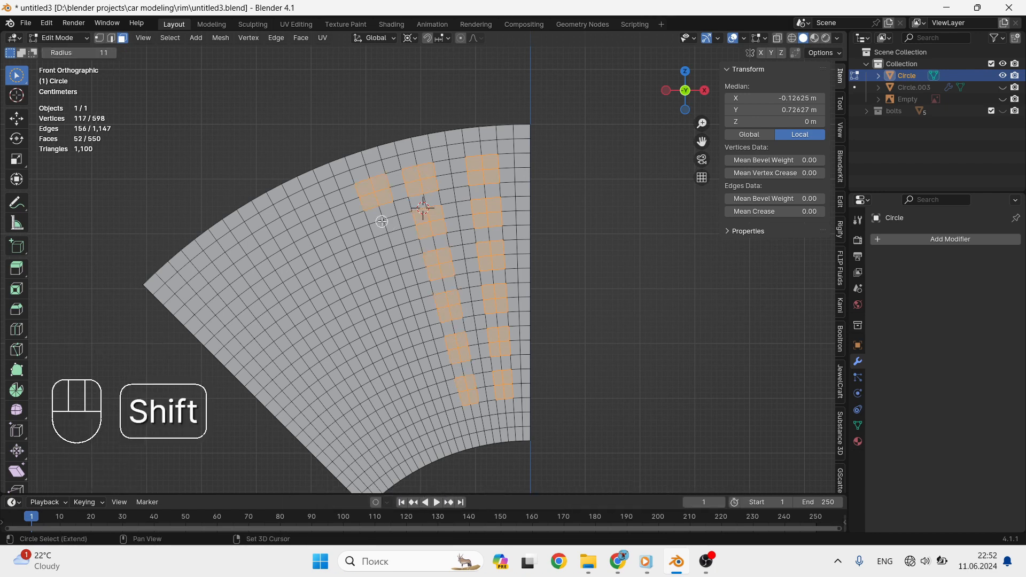
pyautogui.keyDown('shift'); pyautogui.click(400, 274); pyautogui.keyUp('shift')
pyautogui.keyDown('shift'); pyautogui.click(412, 312); pyautogui.keyUp('shift')
pyautogui.keyDown('shift'); pyautogui.click(427, 356); pyautogui.keyUp('shift')
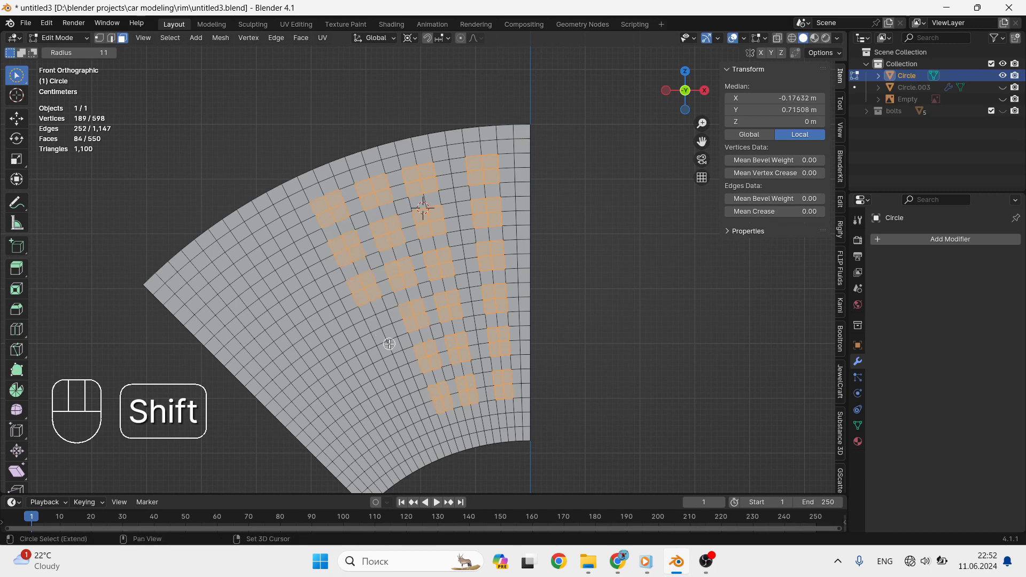
pyautogui.keyDown('ctrl'); pyautogui.click(346, 249); pyautogui.keyUp('ctrl')
pyautogui.keyDown('ctrl'); pyautogui.click(329, 209); pyautogui.keyUp('ctrl')
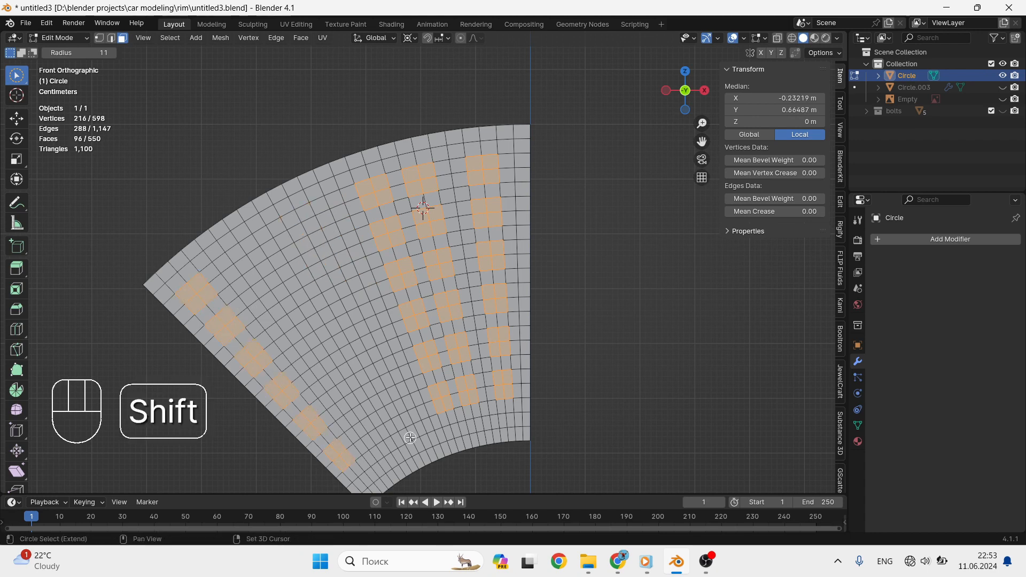
# Add two more radial columns of six 2×2 face blocks beside the column along the sector's diagonal edge
pyautogui.keyDown('shift'); pyautogui.click(366, 433); pyautogui.keyUp('shift')
pyautogui.keyDown('shift'); pyautogui.moveTo(321, 361); pyautogui.dragTo(271, 290); pyautogui.keyUp('shift')
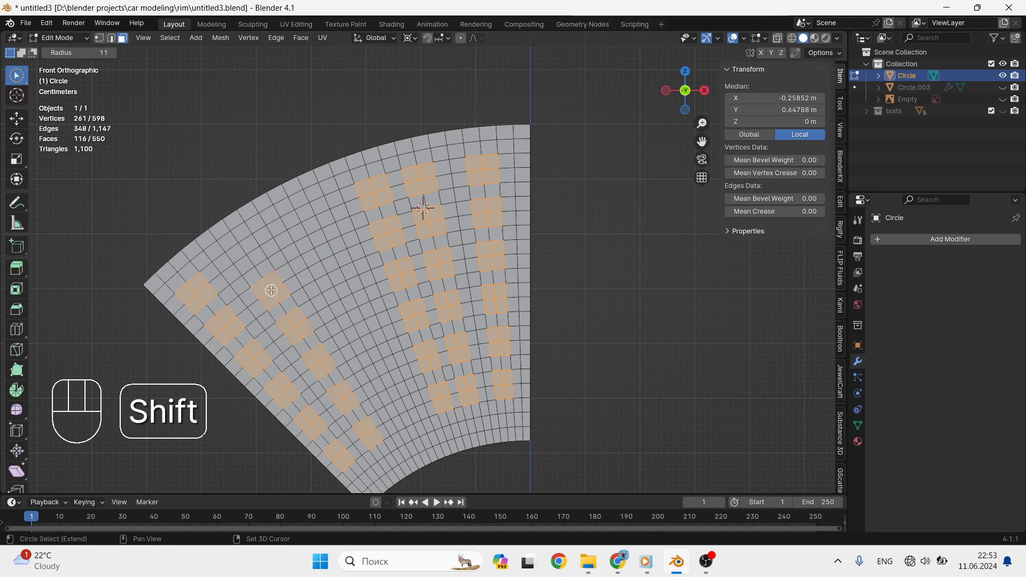
pyautogui.keyDown('shift'); pyautogui.click(329, 305); pyautogui.keyUp('shift')
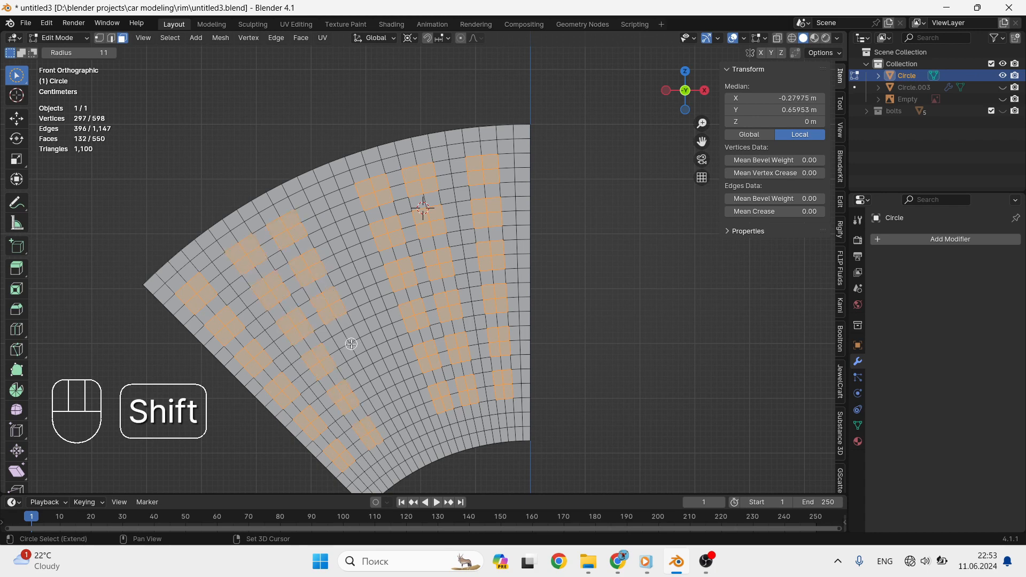
pyautogui.keyDown('shift'); pyautogui.click(390, 420); pyautogui.keyUp('shift')
# Apply the sector's scale and round the selected face blocks into circles with LoopTools Circle
pyautogui.press('Tab')
pyautogui.hotkey('ctrl', 'a')
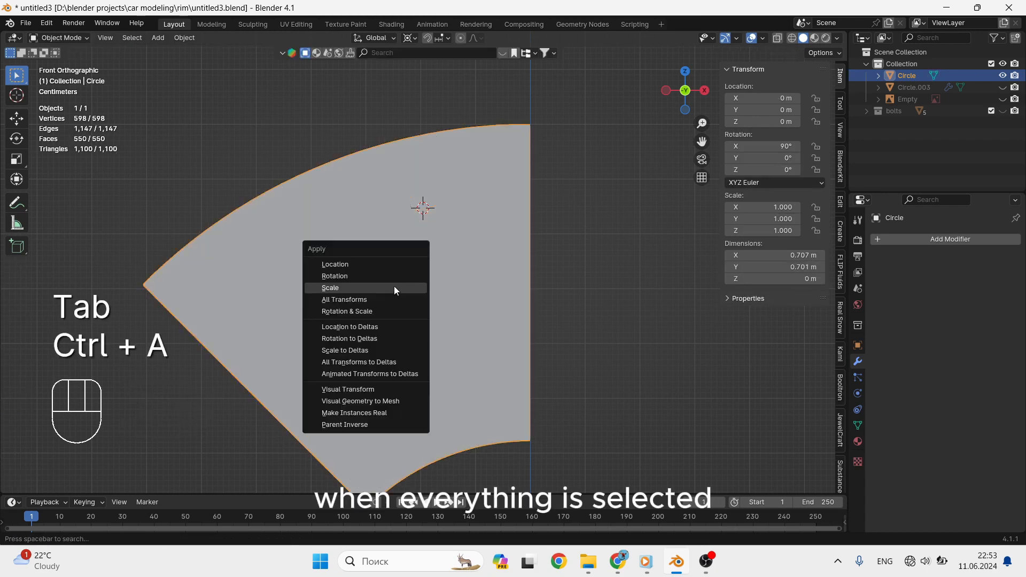
pyautogui.click(394, 289)
pyautogui.press('Tab')
pyautogui.rightClick(370, 276)
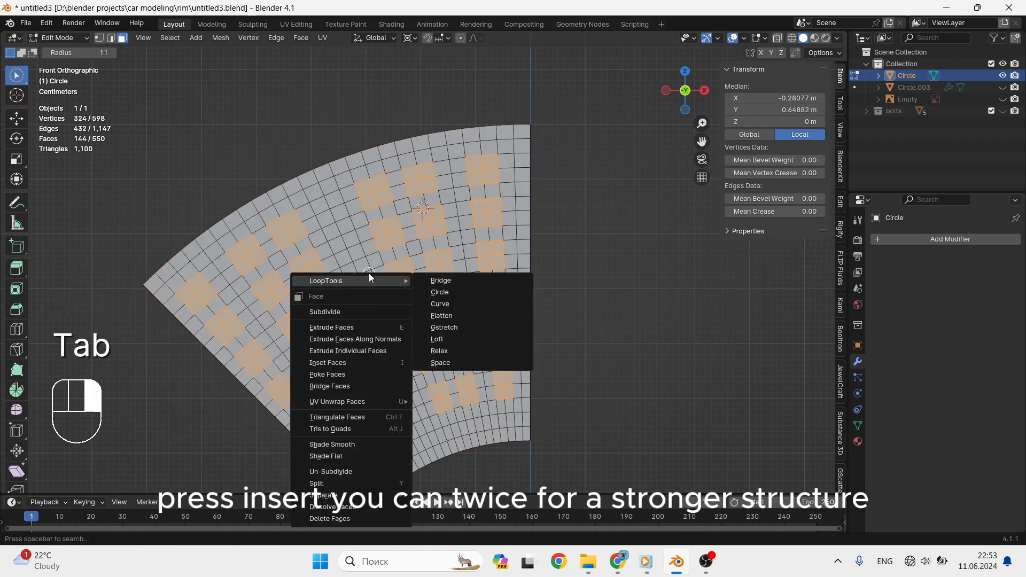
pyautogui.click(456, 288)
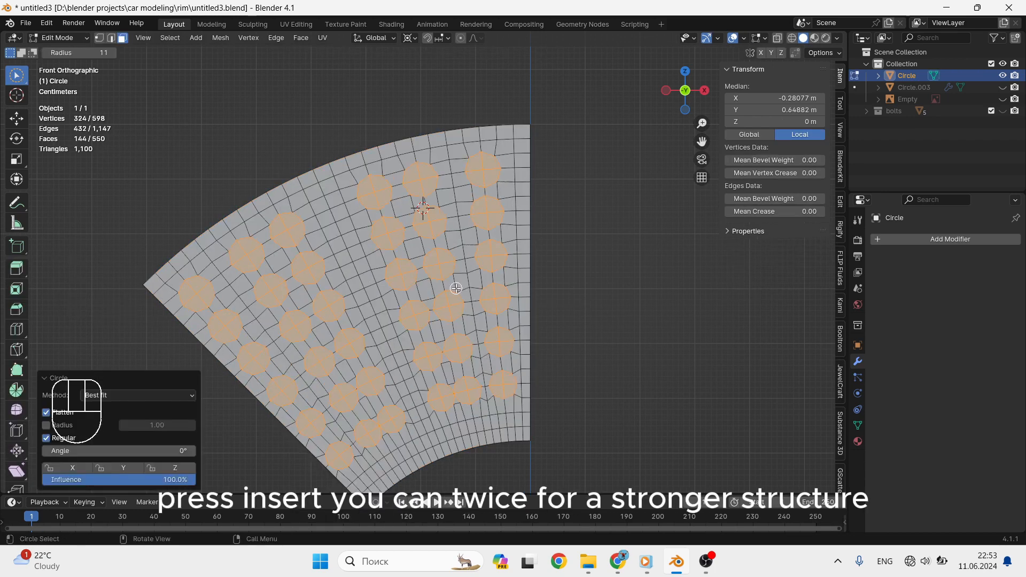
# Inset the circular face groups twice, by about 0.0114 m and about 0.0046 m
pyautogui.press('i')
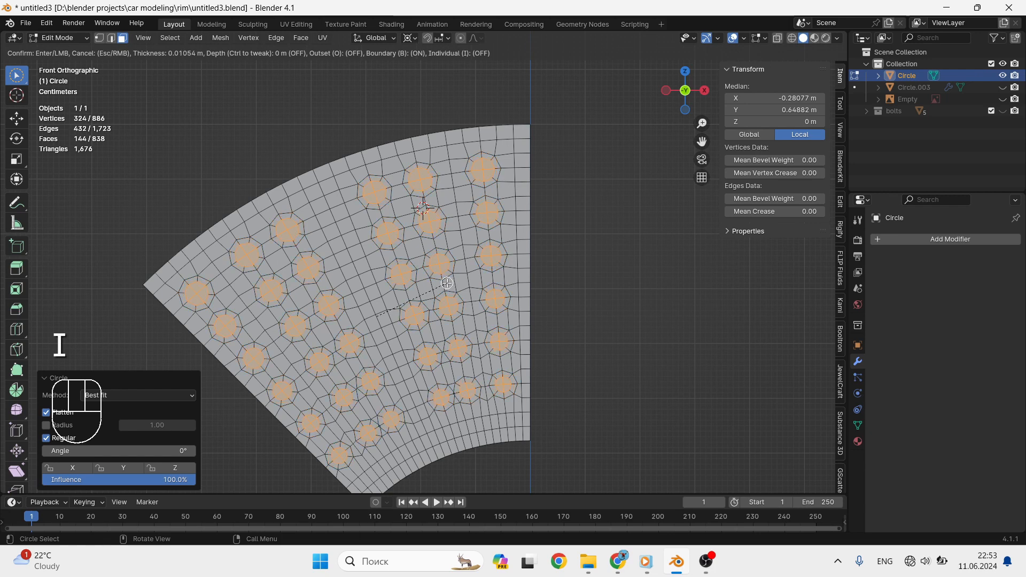
pyautogui.click(446, 283)
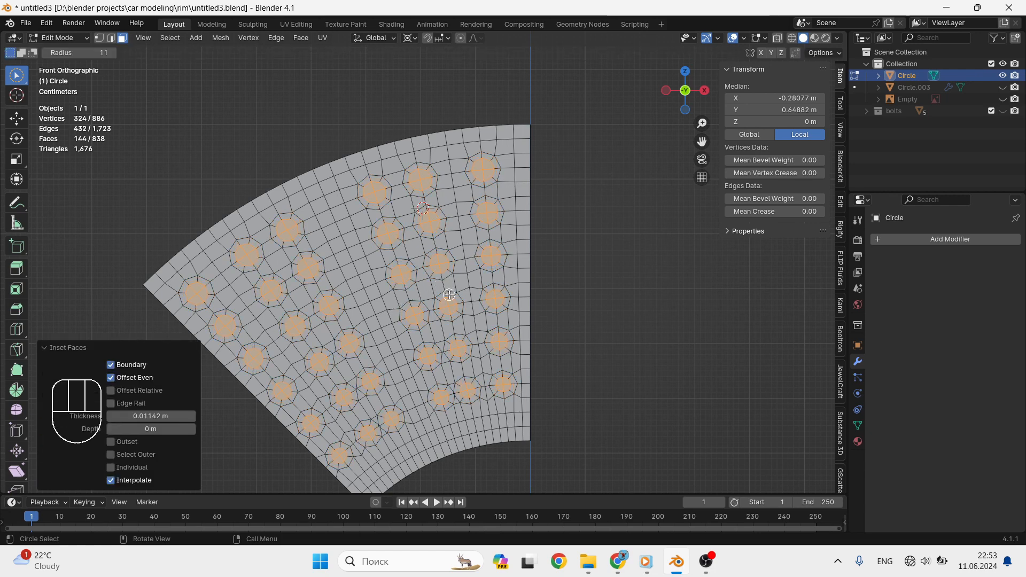
pyautogui.press('i')
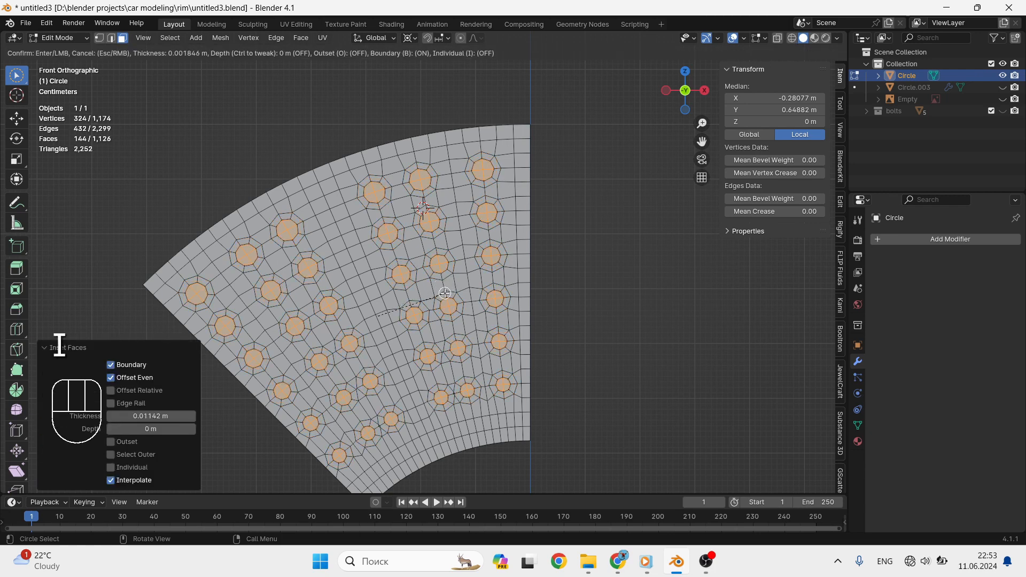
pyautogui.click(443, 292)
# Delete the selected faces inside the circles to open the ventilation holes and check the perforated sector at an angle
pyautogui.scroll(3, 305, 250)
pyautogui.press('x')
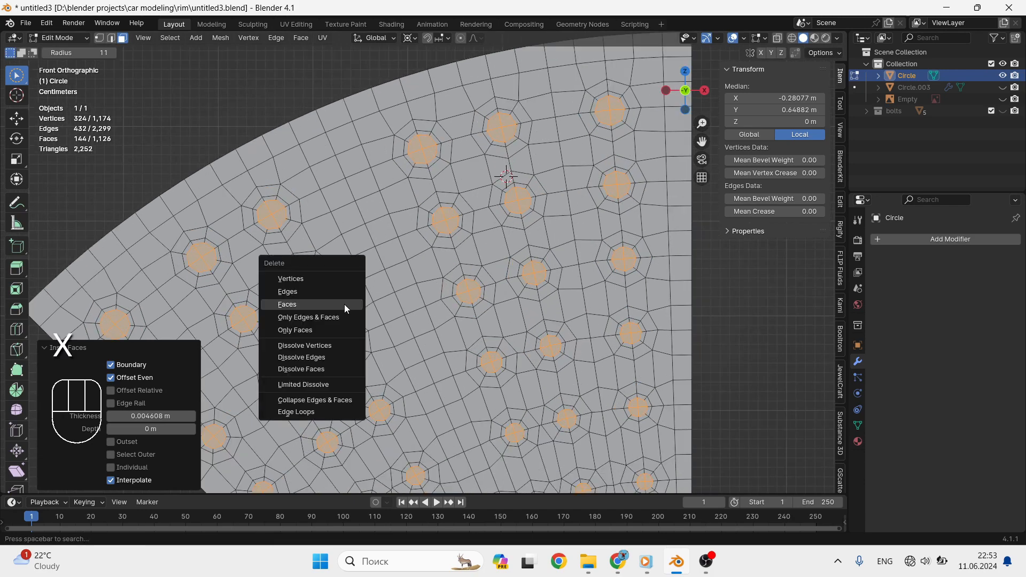
pyautogui.click(330, 306)
pyautogui.scroll(-3, 360, 308)
pyautogui.press('Tab')
pyautogui.moveTo(390, 347); pyautogui.dragTo(427, 356, button='middle')
# Extrude all faces of the perforated sector about 0.021 m along the Y axis to give it thickness
pyautogui.press('Tab')
pyautogui.press('a')
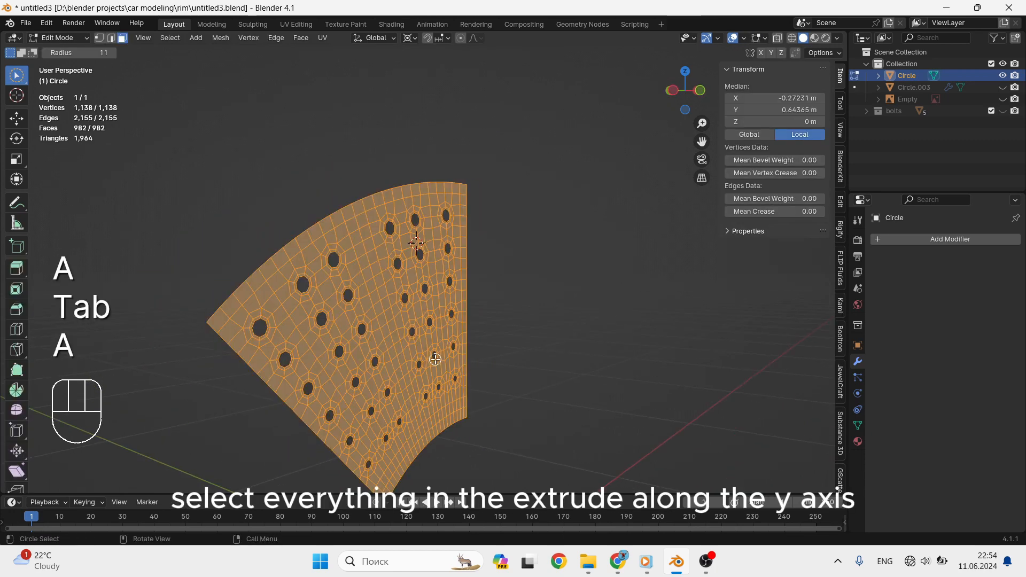
pyautogui.press('e')
pyautogui.press('y')
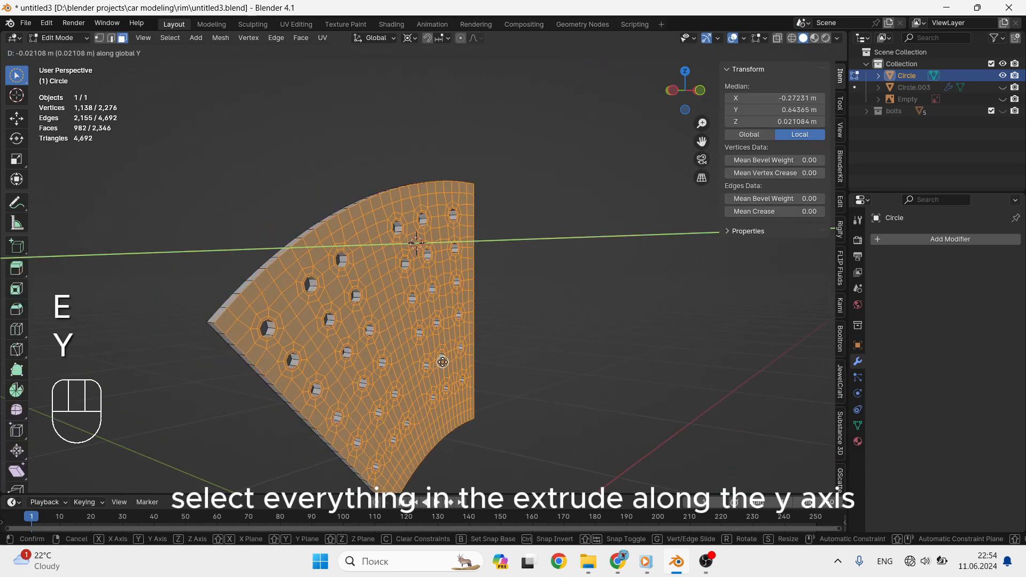
pyautogui.click(449, 344)
pyautogui.moveTo(449, 344); pyautogui.dragTo(349, 349, button='middle')
pyautogui.press('Tab')
pyautogui.press('KP_0')
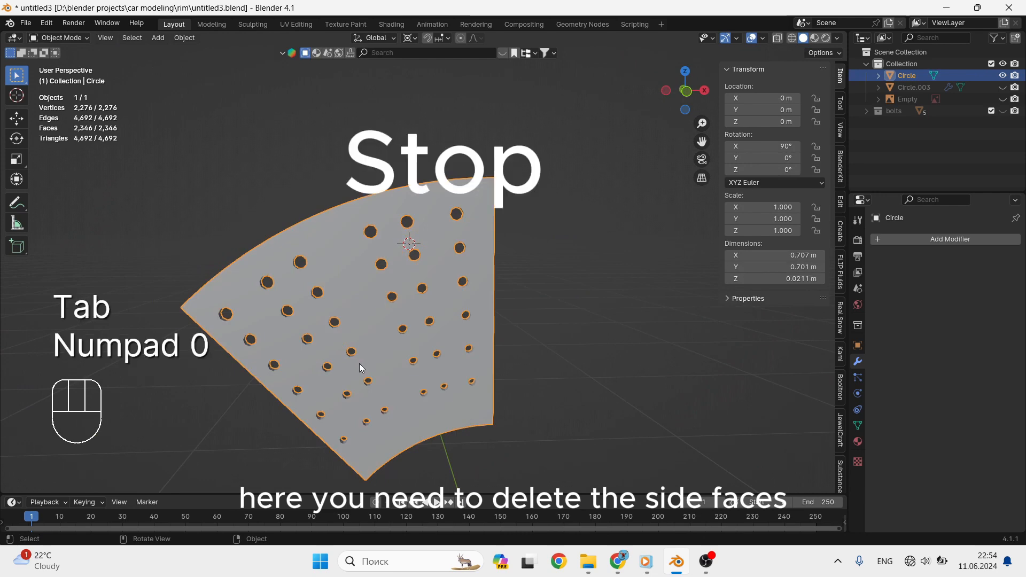
# Add a Mirror modifier on the X axis with Clipping to the sector to form a 90° quarter segment
pyautogui.press('KP_1')
pyautogui.scroll(-2, 492, 351)
pyautogui.scroll(-1, 492, 353)
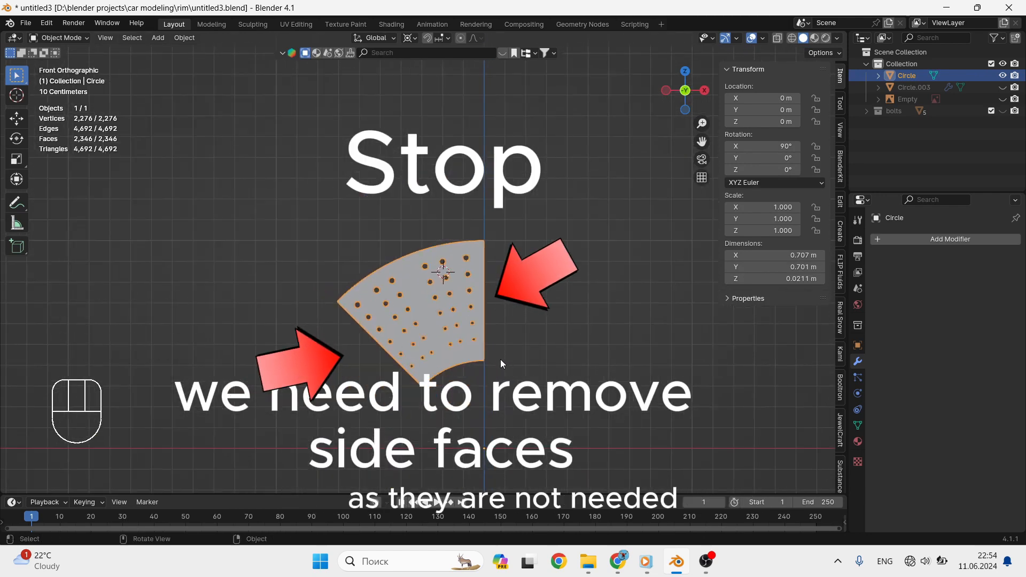
pyautogui.press('Tab')
pyautogui.press('c')
pyautogui.press('Tab')
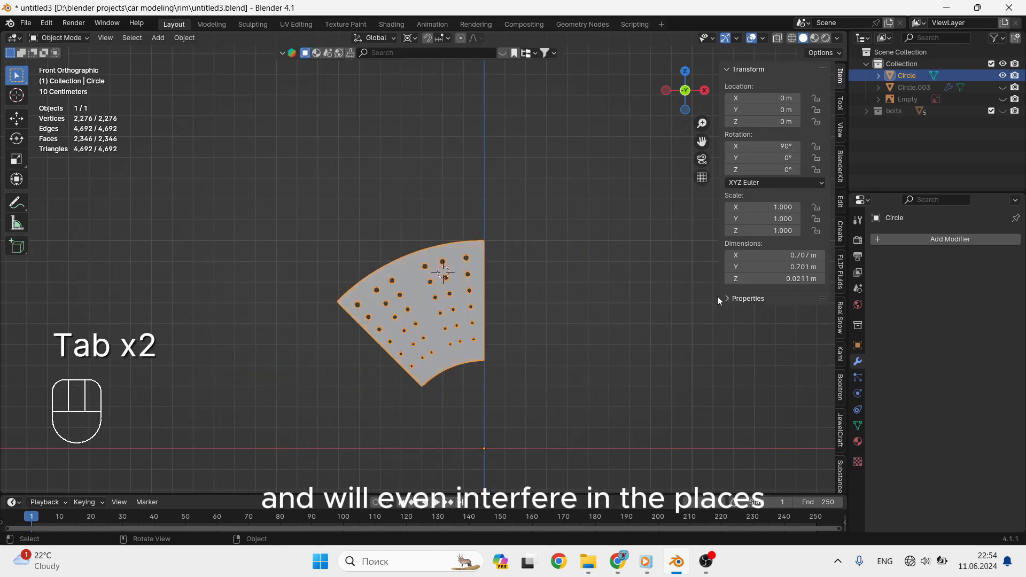
pyautogui.click(940, 239)
pyautogui.moveTo(897, 239)
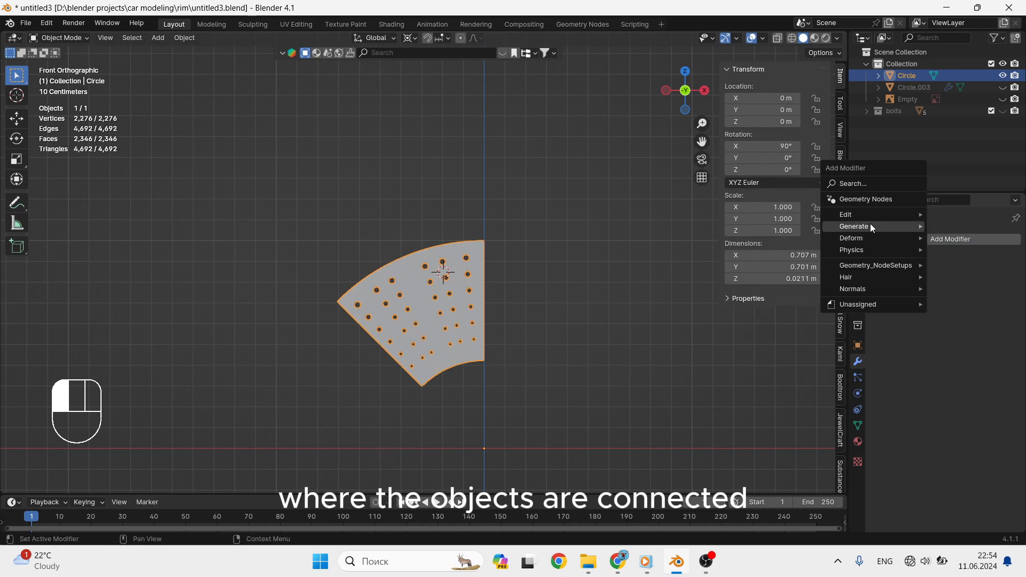
pyautogui.moveTo(870, 227)
pyautogui.click(759, 321)
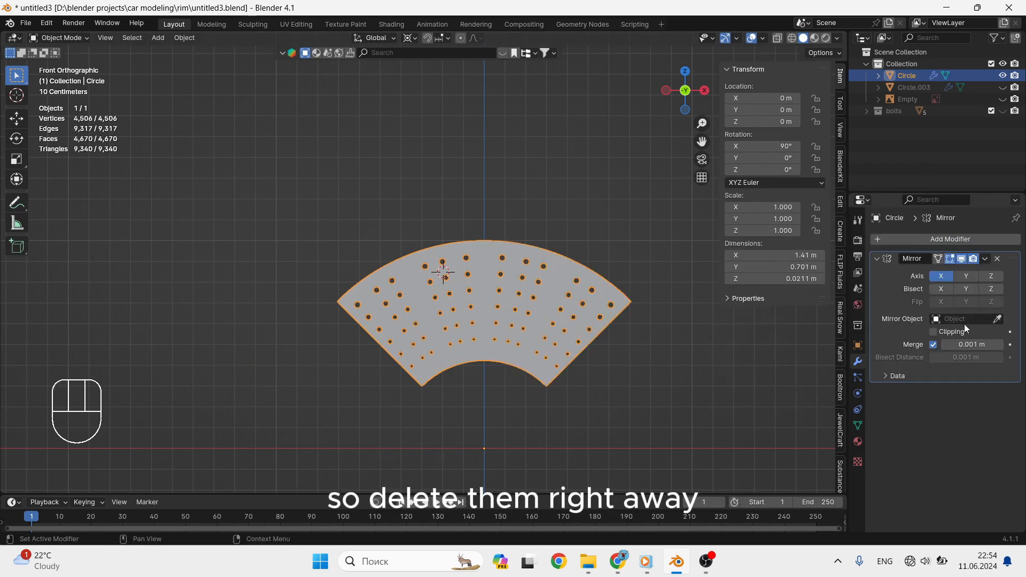
pyautogui.scroll(1, 559, 346)
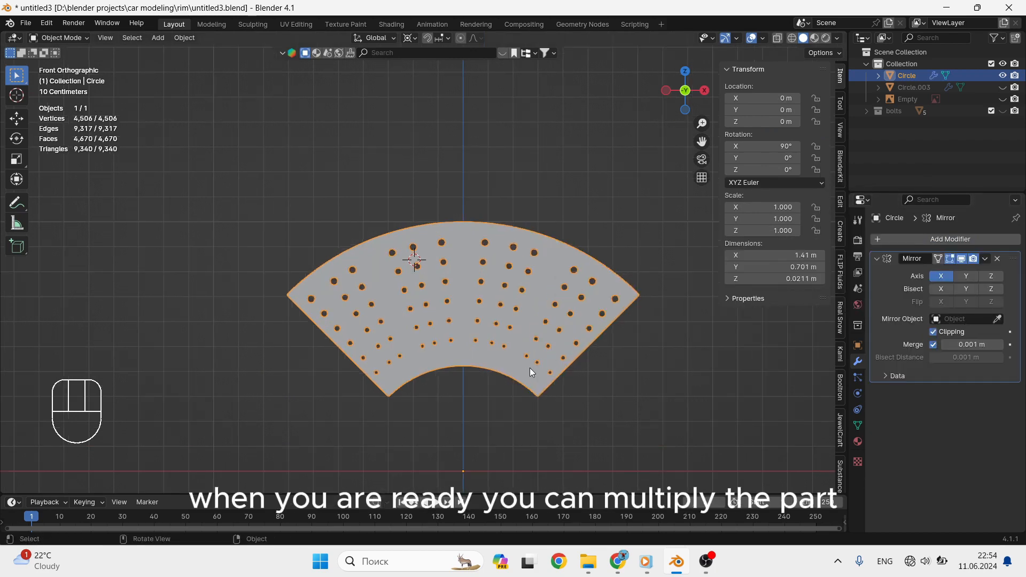
# Snap the 3D cursor to the origin at the centre of the disc
pyautogui.scroll(-1, 526, 365)
pyautogui.keyDown('shift'); pyautogui.moveTo(526, 365); pyautogui.dragTo(519, 296, button='middle'); pyautogui.keyUp('shift')
pyautogui.scroll(2, 518, 310)
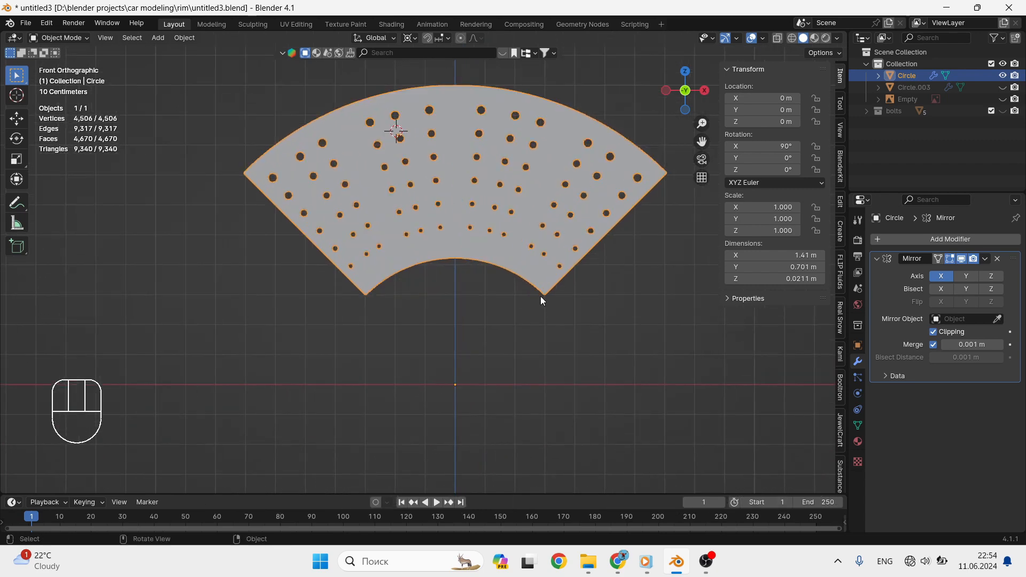
pyautogui.hotkey('shift', 's')
pyautogui.click(428, 365)
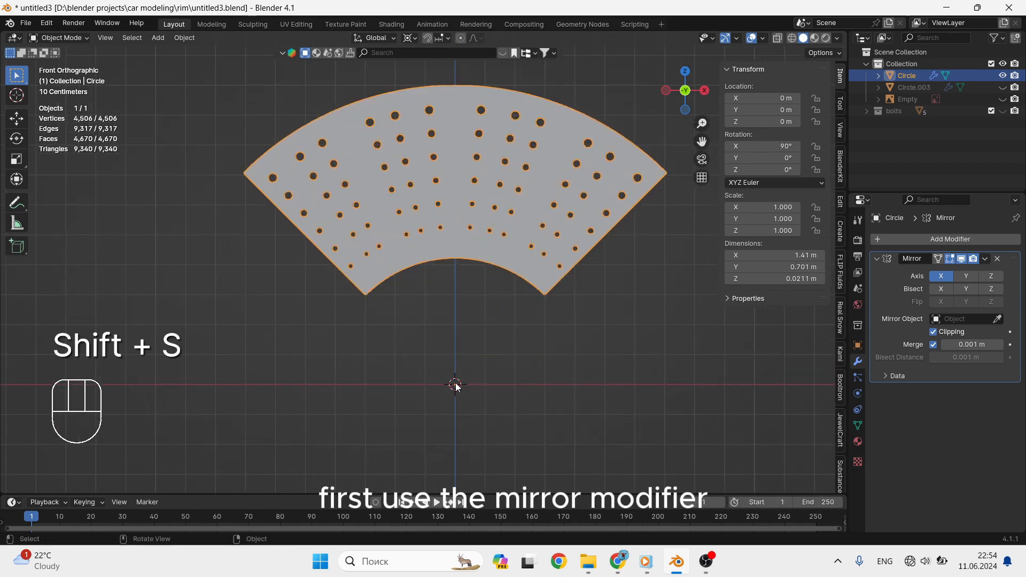
# Duplicate the quarter segment in place and rotate the copy 90° about the disc's centre
pyautogui.hotkey('shift', 'd')
pyautogui.rightClick(483, 261)
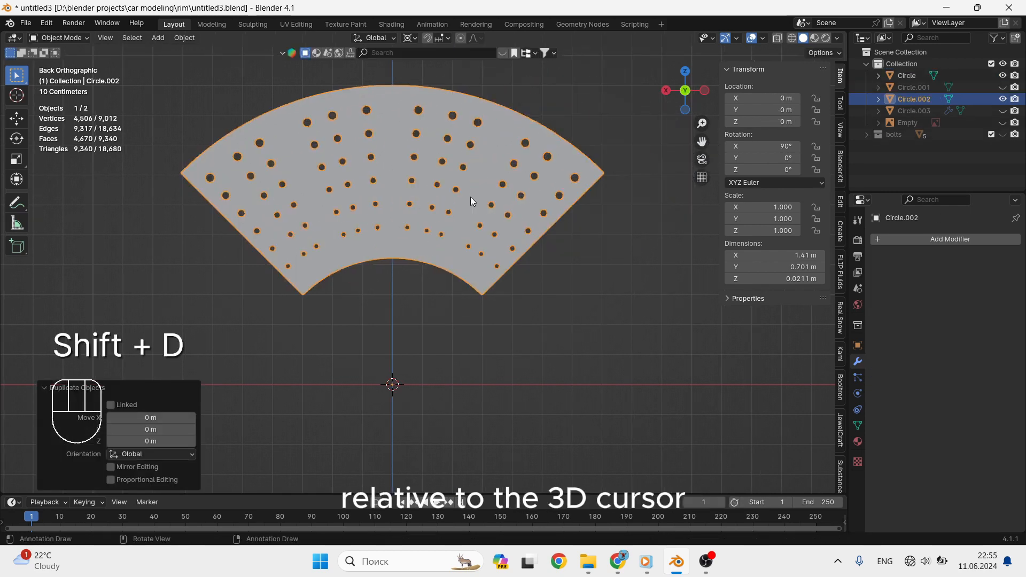
pyautogui.press('r')
pyautogui.press('KP_9')
pyautogui.press('KP_0')
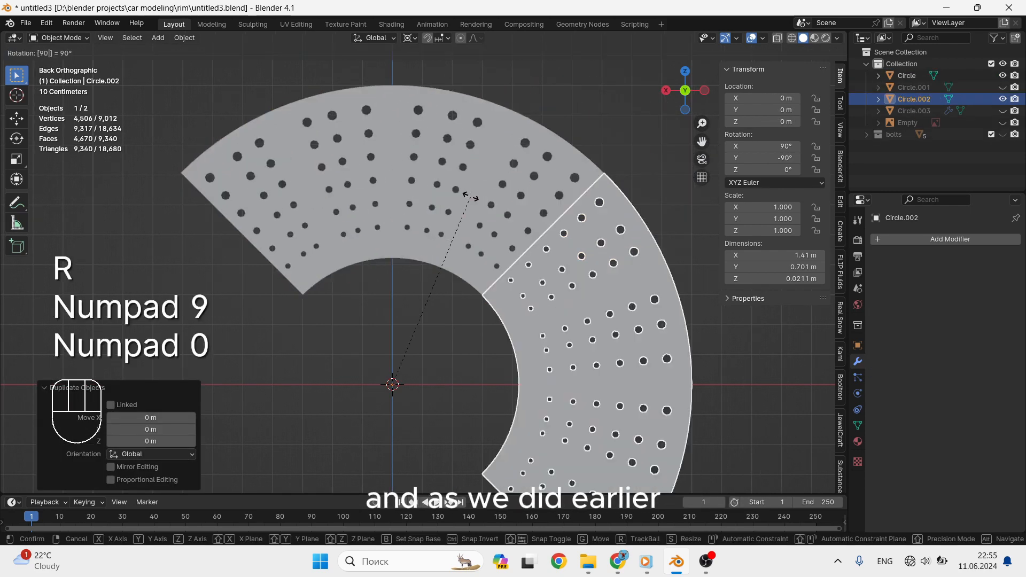
pyautogui.press('KP_Enter')
pyautogui.click(493, 310)
pyautogui.scroll(-2, 569, 219)
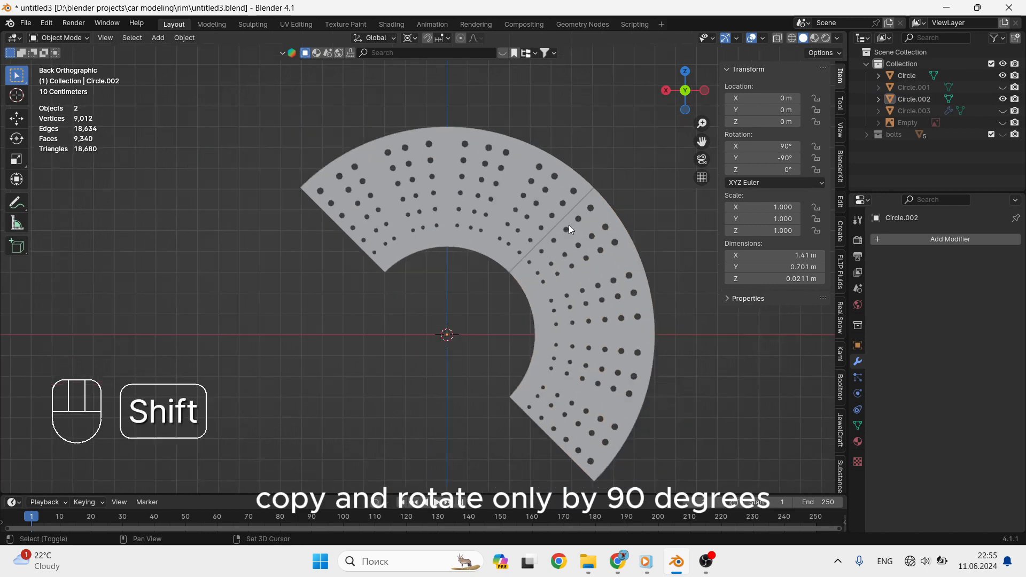
# Duplicate both quarter segments together and rotate the copies 180° about the centre to complete the ring
pyautogui.keyDown('shift'); pyautogui.moveTo(568, 226); pyautogui.dragTo(538, 243); pyautogui.keyUp('shift')
pyautogui.scroll(-1, 536, 246)
pyautogui.hotkey('shift', 'd')
pyautogui.rightClick(570, 239)
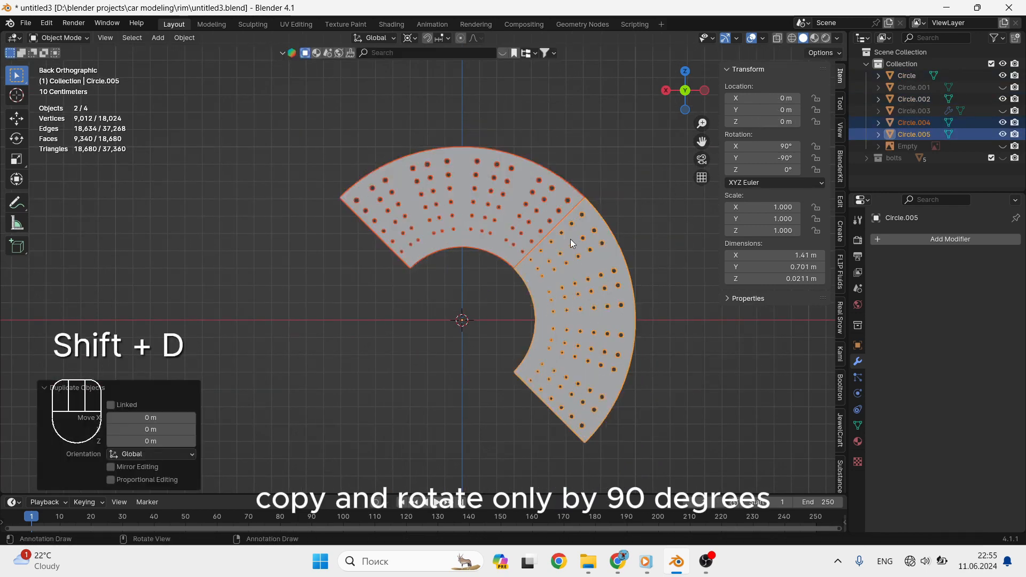
pyautogui.press('r')
pyautogui.press('KP_1')
pyautogui.press('KP_8')
pyautogui.press('KP_0')
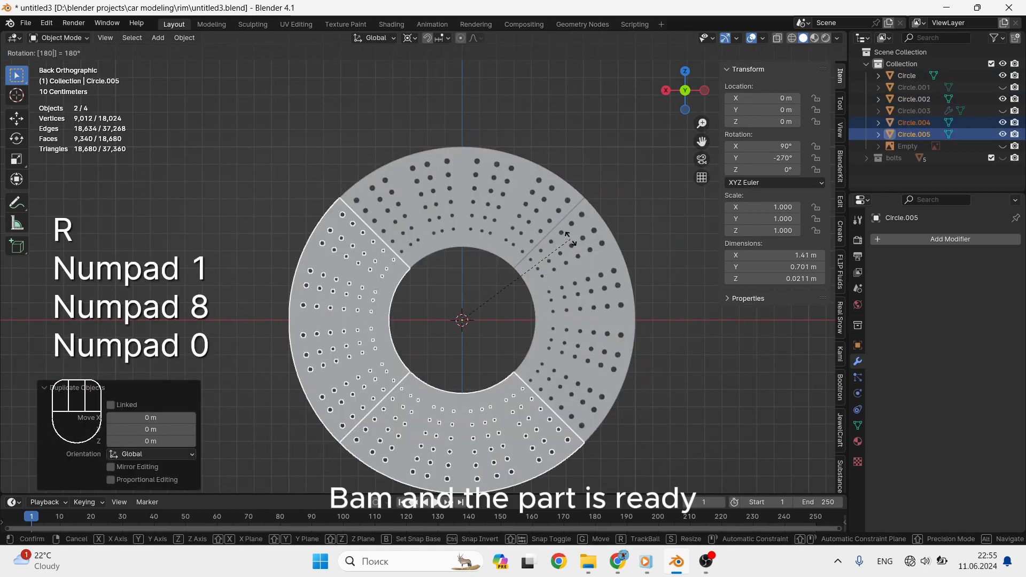
pyautogui.press('KP_Enter')
# Join the four quarter segments into a single brake disc object
pyautogui.moveTo(534, 241); pyautogui.dragTo(422, 342)
pyautogui.rightClick(382, 329)
pyautogui.click(299, 318)
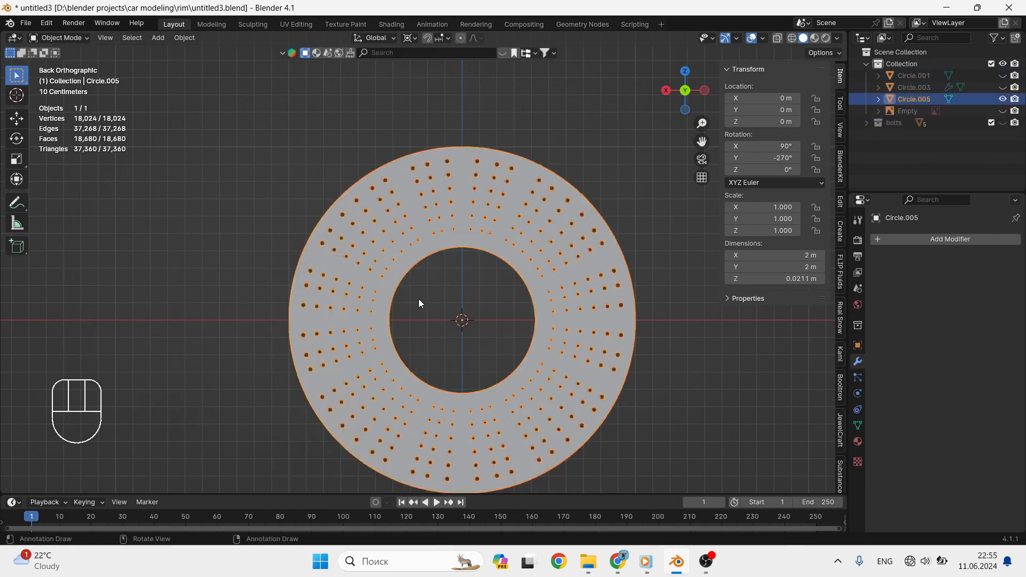
# Unhide all hidden objects to show the rim and reference photo together with the brake disc
pyautogui.scroll(5, 345, 254)
pyautogui.moveTo(345, 254); pyautogui.dragTo(600, 315, button='middle')
pyautogui.scroll(-8, 448, 312)
pyautogui.hotkey('alt', 'h')
pyautogui.press('g')
pyautogui.press('y')
pyautogui.press('Escape')
pyautogui.click(520, 295)
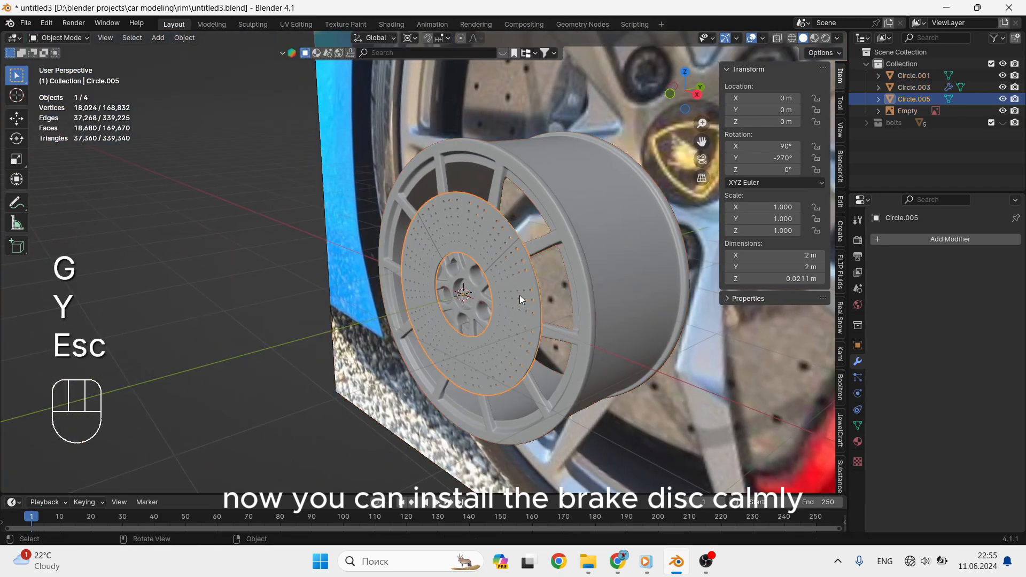
# Move the brake disc about 0.22 m along Y behind the spokes and delete the leftover quarter segment Circle.001
pyautogui.scroll(3, 519, 296)
pyautogui.press('g')
pyautogui.press('y')
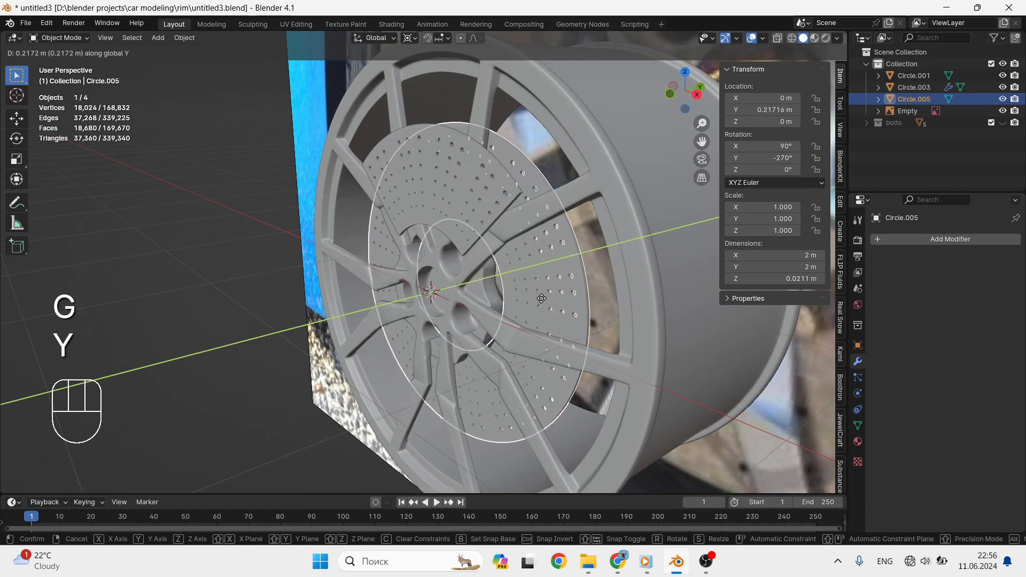
pyautogui.click(446, 230)
pyautogui.click(444, 226)
pyautogui.click(431, 231)
pyautogui.click(506, 200)
# Push the brake disc about 0.051 m further along Y and scale it by about 0.963 to fit inside the rim
pyautogui.scroll(3, 483, 268)
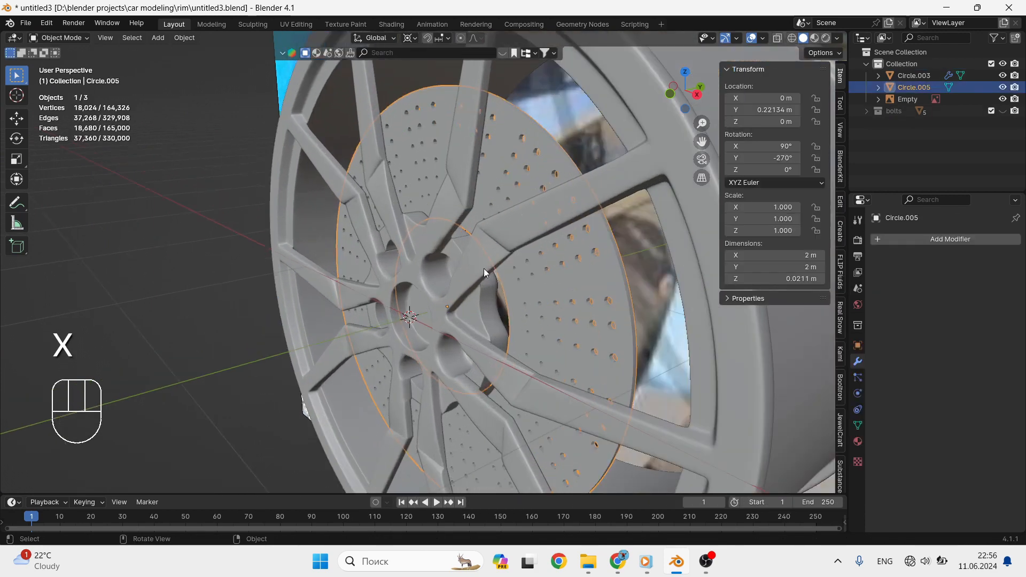
pyautogui.press('g')
pyautogui.press('y')
pyautogui.click(451, 265)
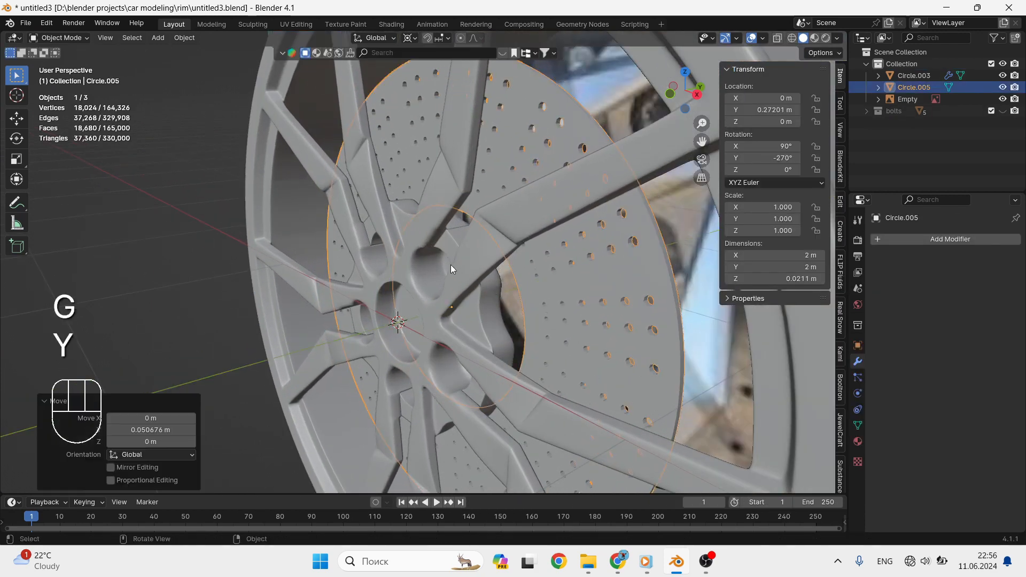
pyautogui.moveTo(451, 264); pyautogui.dragTo(528, 252, button='middle')
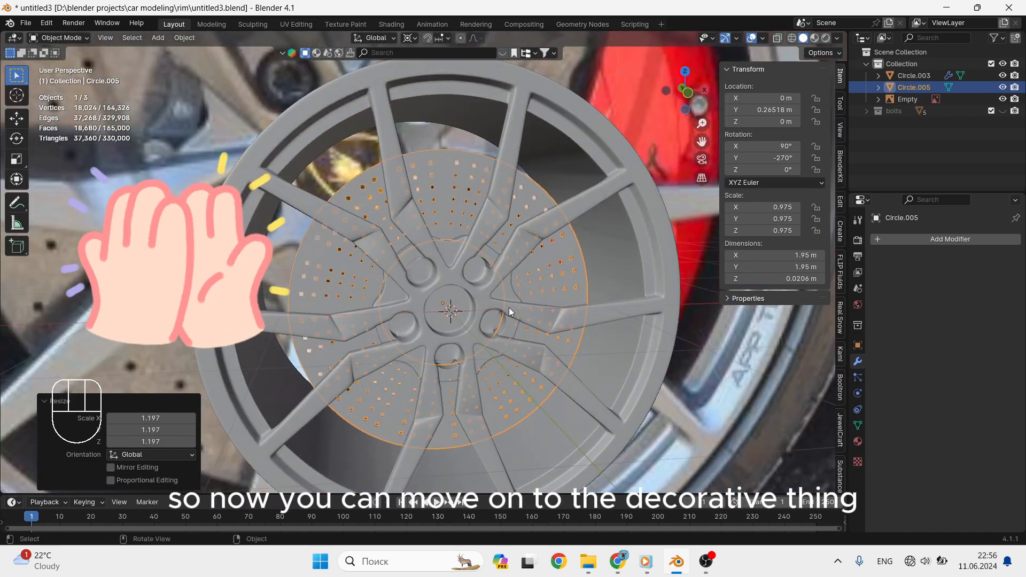
pyautogui.press('s')
pyautogui.click(507, 308)
pyautogui.scroll(-5, 507, 308)
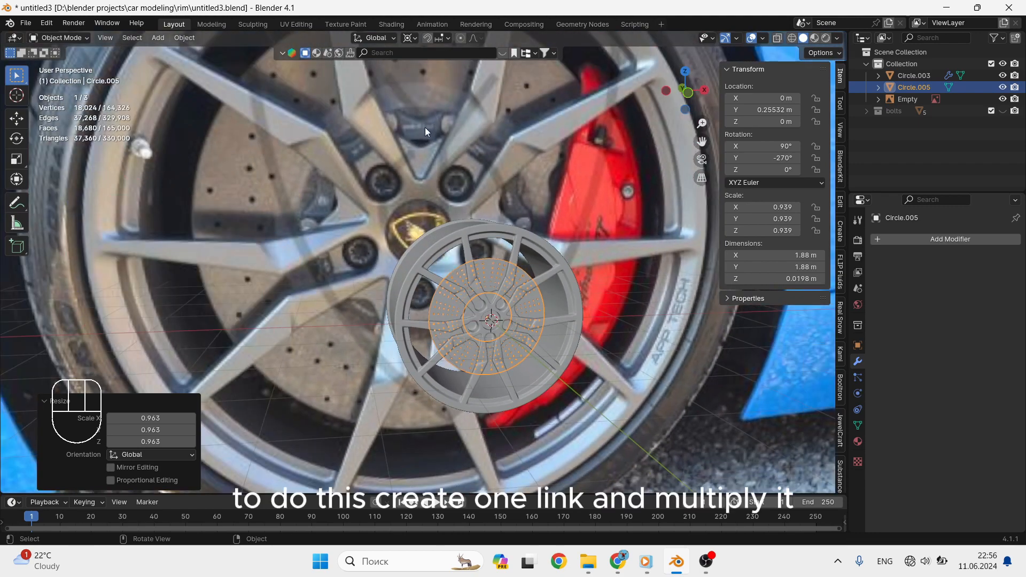
# Hide the brake disc and the rim and view the reference photo from the front
pyautogui.moveTo(427, 172); pyautogui.dragTo(598, 313, button='middle')
pyautogui.press('h')
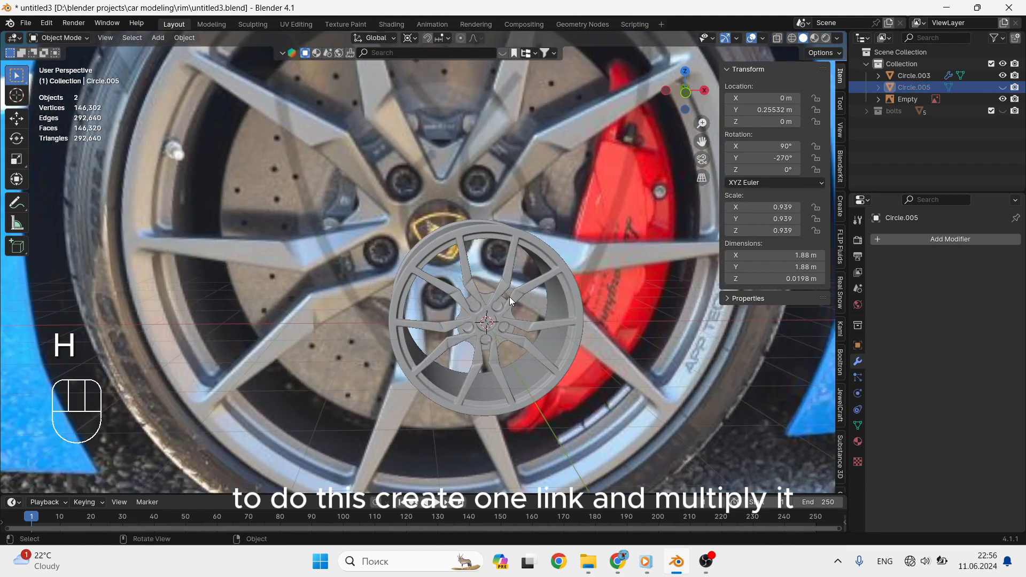
pyautogui.click(513, 296)
pyautogui.press('h')
pyautogui.press('KP_1')
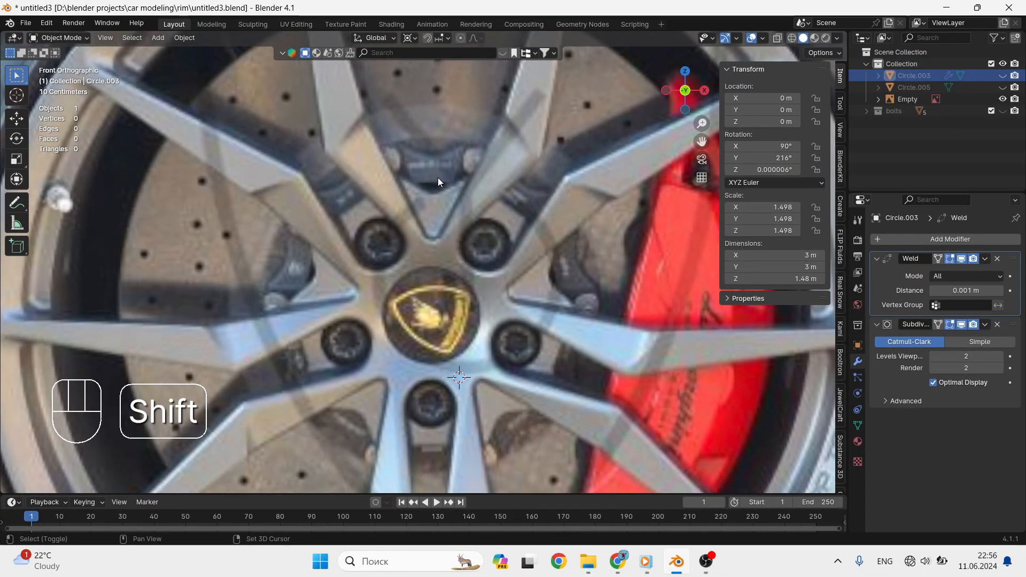
# Add a 2 m cube over the bracket above the hub in the photo and scale it by 2 along X
pyautogui.hotkey('shift', 'a')
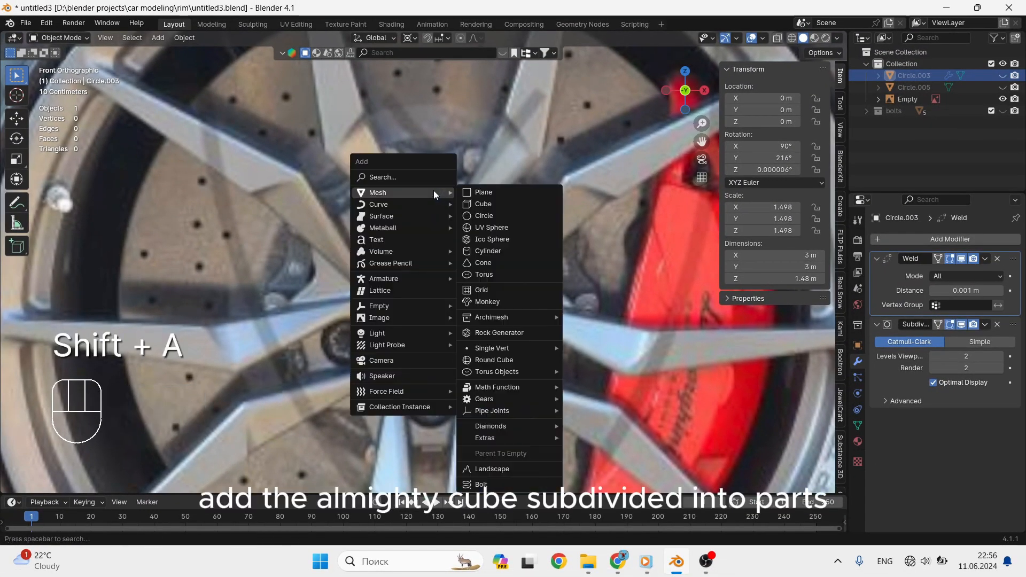
pyautogui.click(492, 193)
pyautogui.press('s')
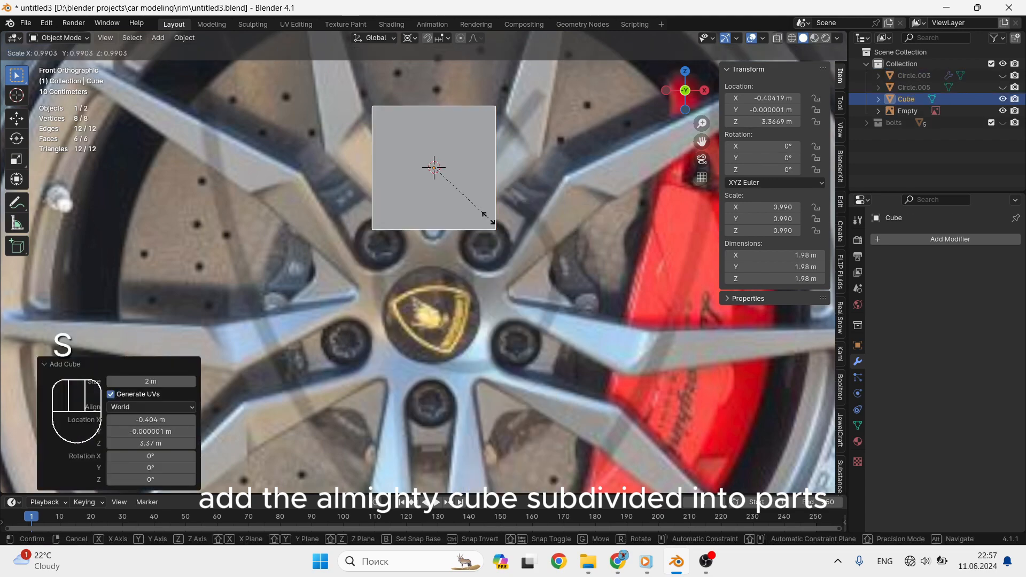
pyautogui.press('Escape')
pyautogui.press('s')
pyautogui.press('x')
pyautogui.press('KP_2')
pyautogui.press('KP_Enter')
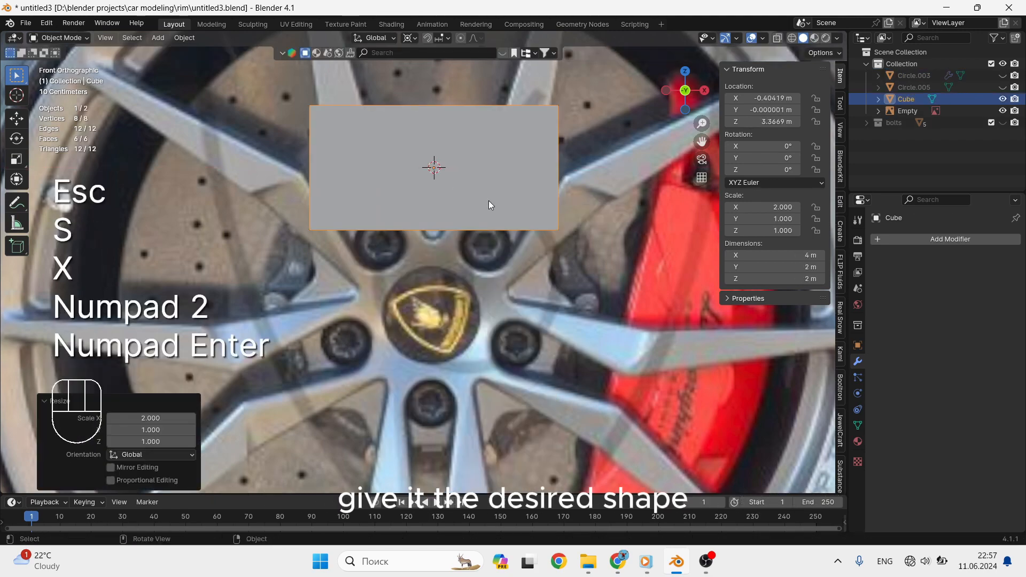
# Give the stretched cube a Subdivision Surface modifier with viewport level 1
pyautogui.hotkey('ctrl', '1')
pyautogui.moveTo(481, 199); pyautogui.dragTo(449, 257, button='middle')
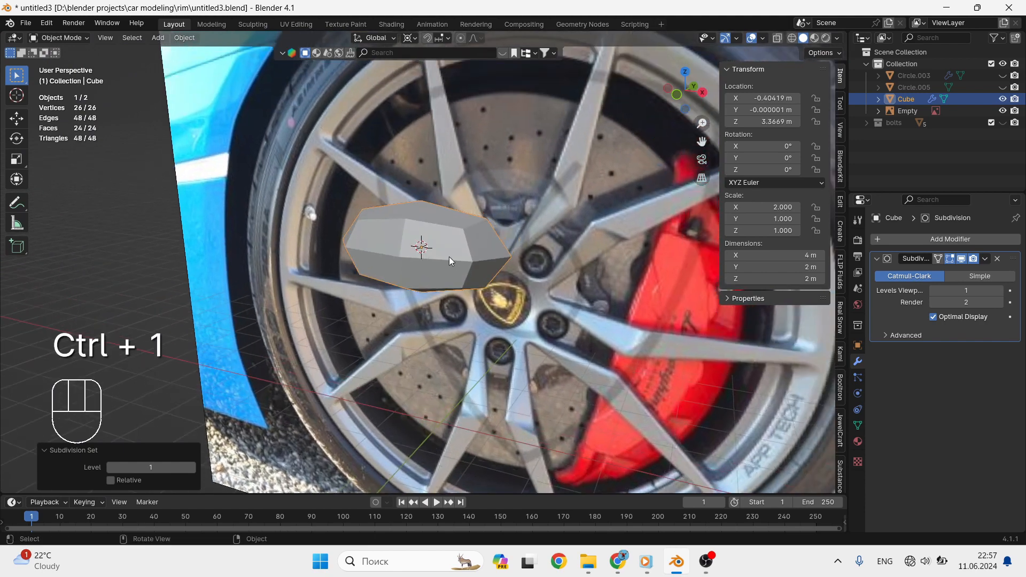
pyautogui.press('Tab')
pyautogui.hotkey('ctrl', 'r')
pyautogui.press('Tab')
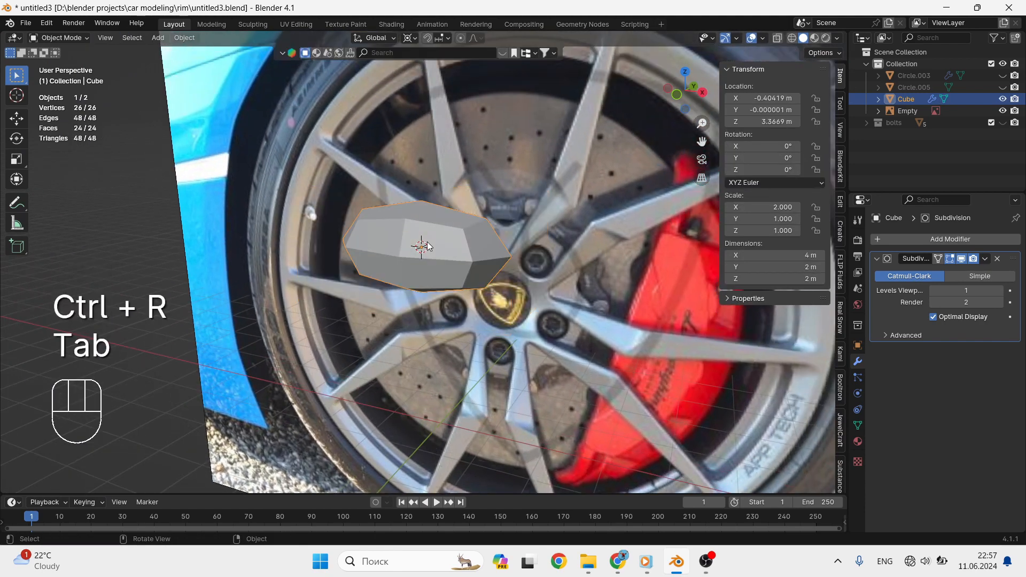
pyautogui.press('w')
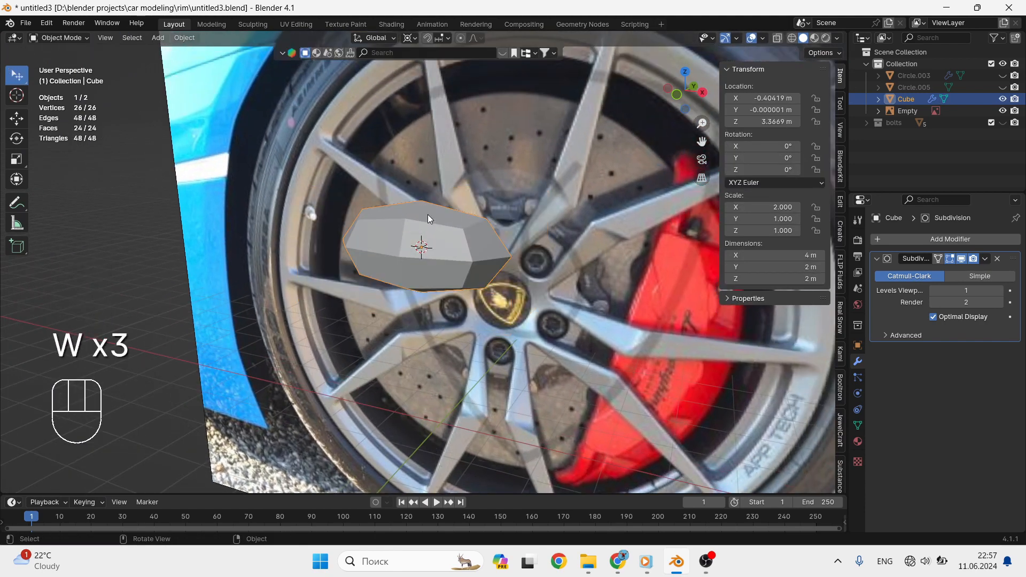
# Add four evenly spaced loop cuts across the length of the cube
pyautogui.press('Tab')
pyautogui.hotkey('ctrl', 'r')
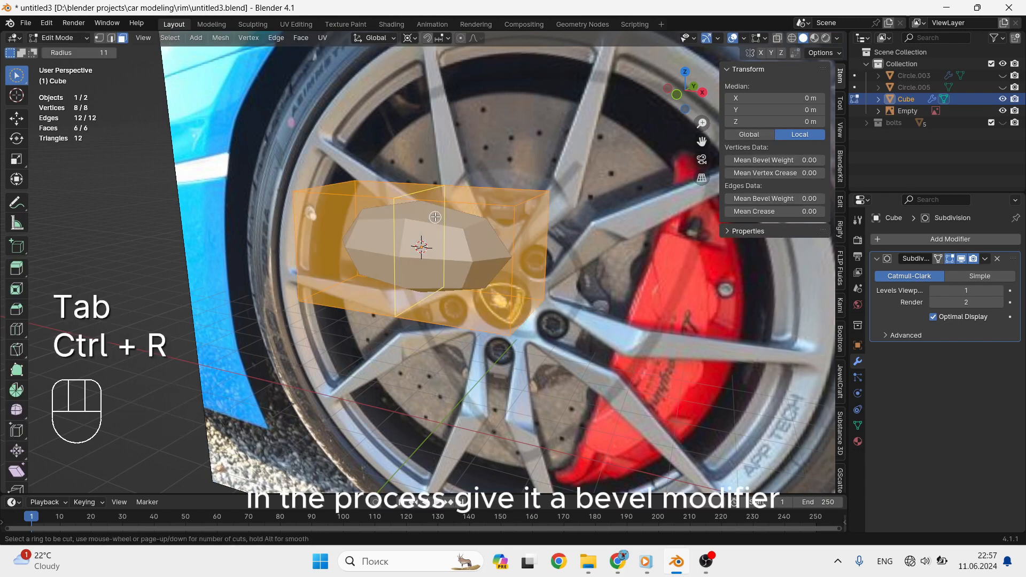
pyautogui.scroll(1, 433, 214)
pyautogui.scroll(1, 433, 214)
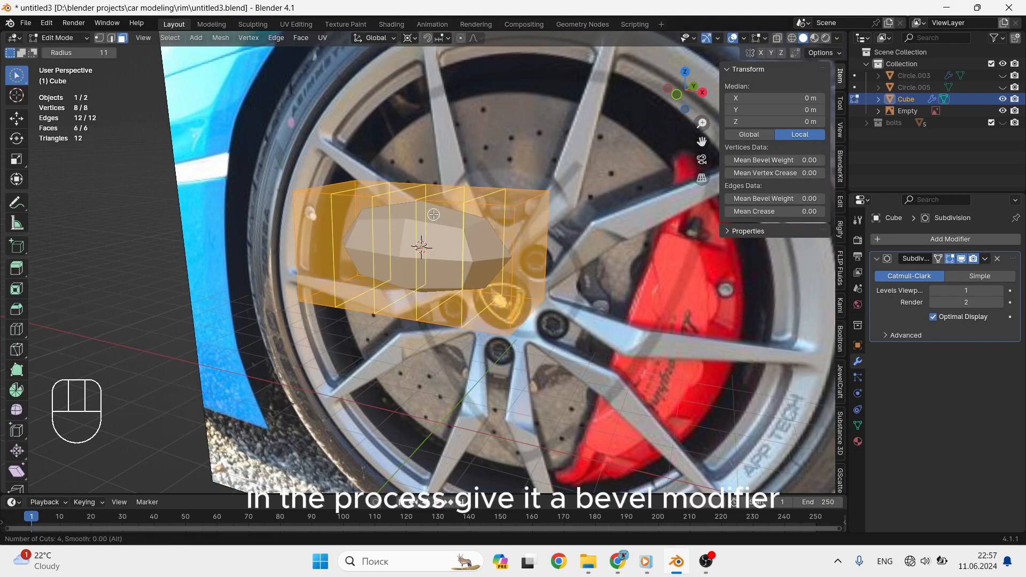
pyautogui.click(433, 215)
pyautogui.rightClick(433, 215)
# Add one centred loop cut running lengthwise around the cube
pyautogui.moveTo(433, 214); pyautogui.dragTo(511, 204, button='middle')
pyautogui.hotkey('ctrl', 'r')
pyautogui.click(513, 205)
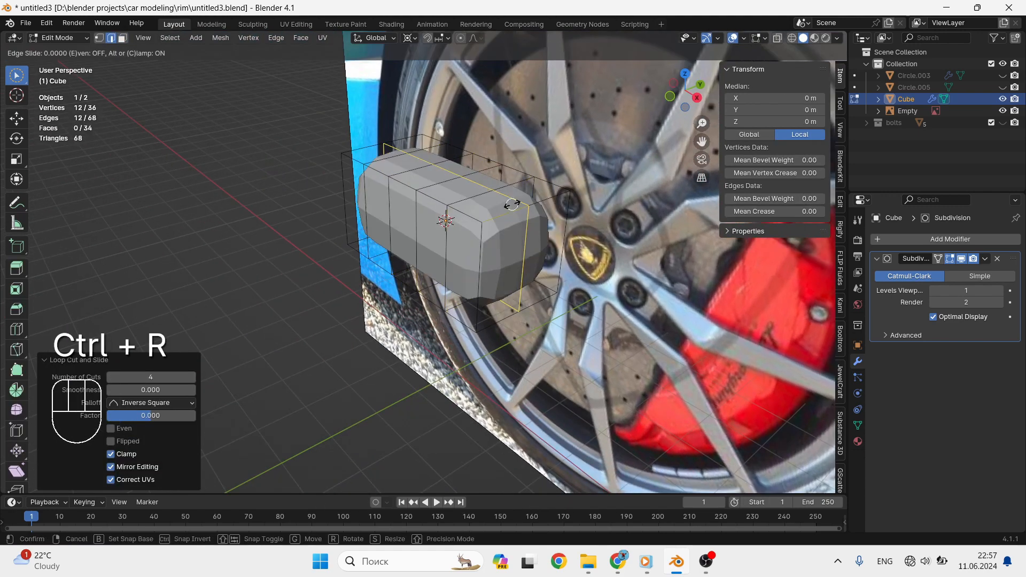
pyautogui.rightClick(519, 204)
# Try smooth shading on the subdivided cube and undo the shading changes
pyautogui.moveTo(450, 207); pyautogui.dragTo(350, 207, button='middle')
pyautogui.press('w')
pyautogui.press('Tab')
pyautogui.rightClick(441, 207)
pyautogui.click(444, 204)
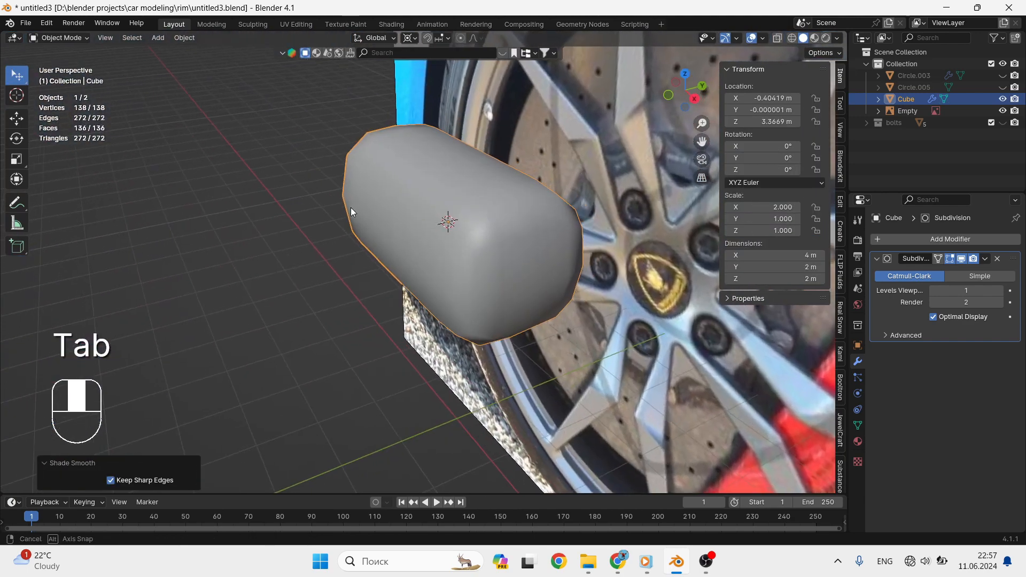
pyautogui.rightClick(428, 188)
pyautogui.click(425, 192)
pyautogui.hotkey('ctrl', 'z')
pyautogui.hotkey('ctrl', 'z')
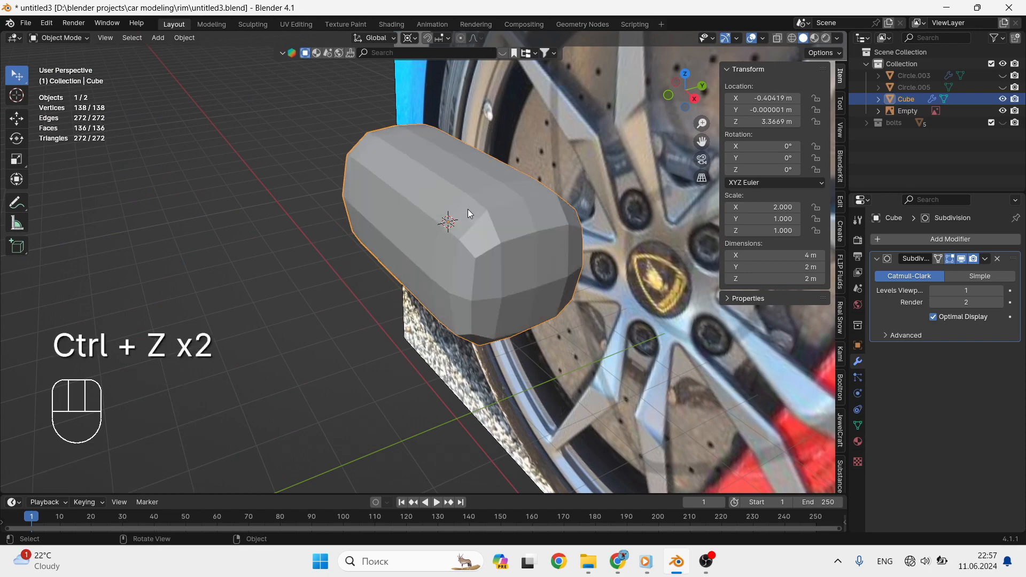
# Lower the middle vertices along the top of the cube by about 0.3 m along Z to form a dip
pyautogui.moveTo(468, 210)
pyautogui.mouseDown(button='middle')
pyautogui.moveTo(504, 198)
pyautogui.moveTo(408, 222)
pyautogui.moveTo(397, 235)
pyautogui.mouseUp(button='middle')
pyautogui.press('Tab')
pyautogui.press('2')
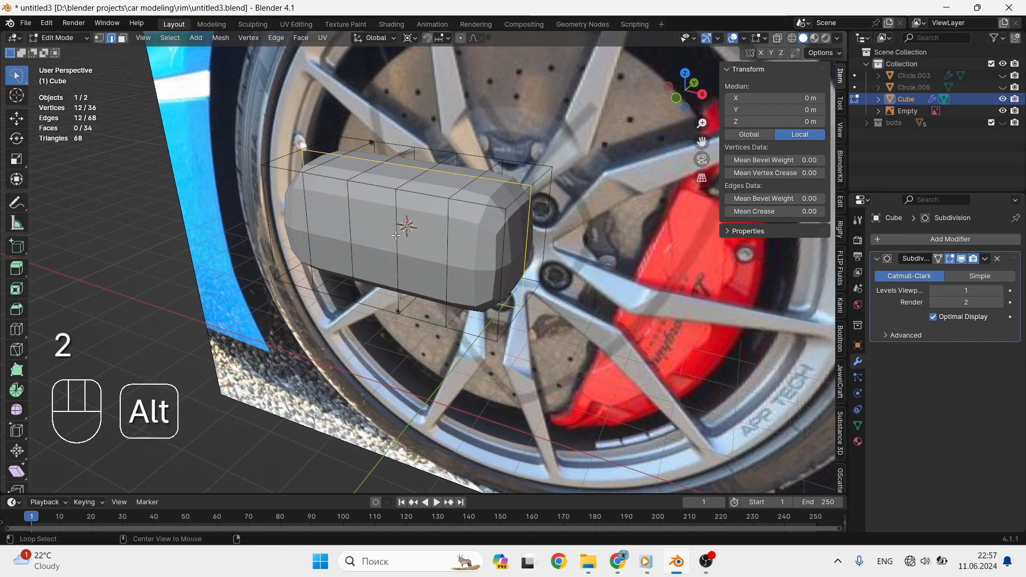
pyautogui.keyDown('alt'); pyautogui.click(444, 253); pyautogui.keyUp('alt')
pyautogui.moveTo(310, 239); pyautogui.dragTo(432, 205, button='middle')
pyautogui.click(385, 200)
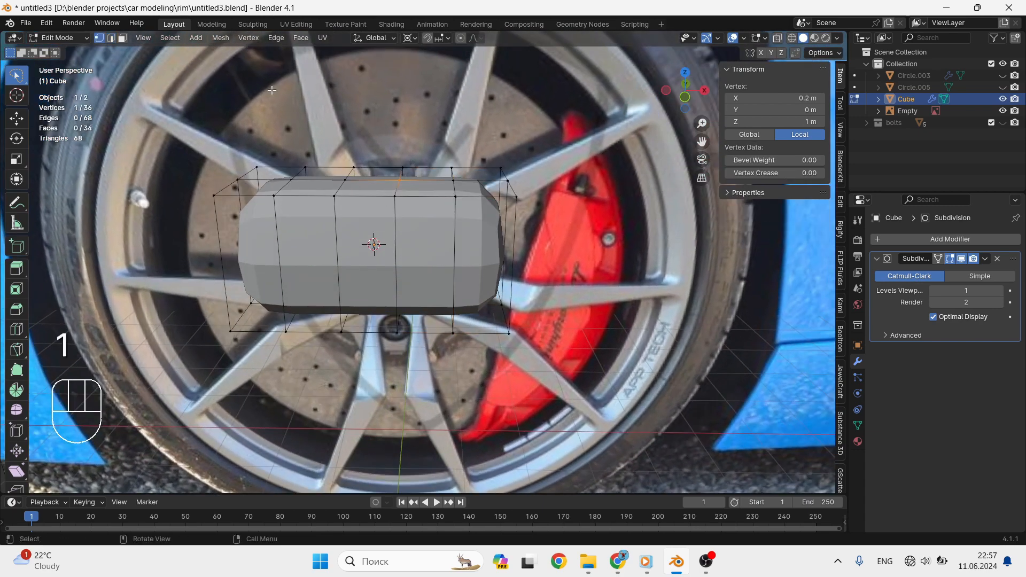
pyautogui.press('w')
pyautogui.press('w')
pyautogui.moveTo(410, 158); pyautogui.dragTo(381, 206)
pyautogui.keyDown('shift'); pyautogui.moveTo(365, 158); pyautogui.dragTo(326, 207); pyautogui.keyUp('shift')
pyautogui.moveTo(387, 187); pyautogui.dragTo(402, 185, button='middle')
pyautogui.press('g')
pyautogui.press('z')
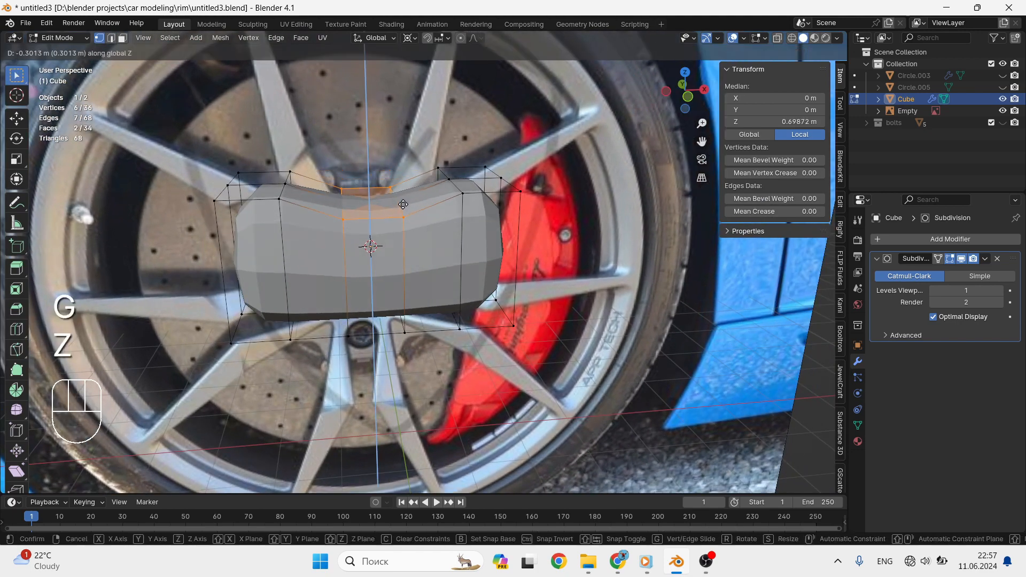
pyautogui.click(403, 205)
pyautogui.press('Tab')
# Add a Bevel modifier to the cube and remove its Subdivision Surface modifier
pyautogui.click(941, 239)
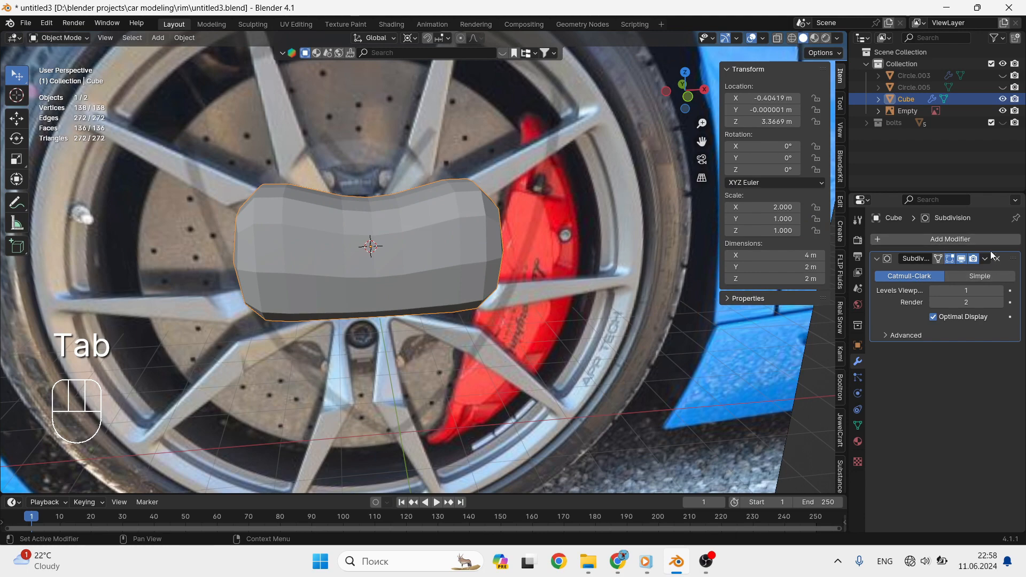
pyautogui.moveTo(945, 243)
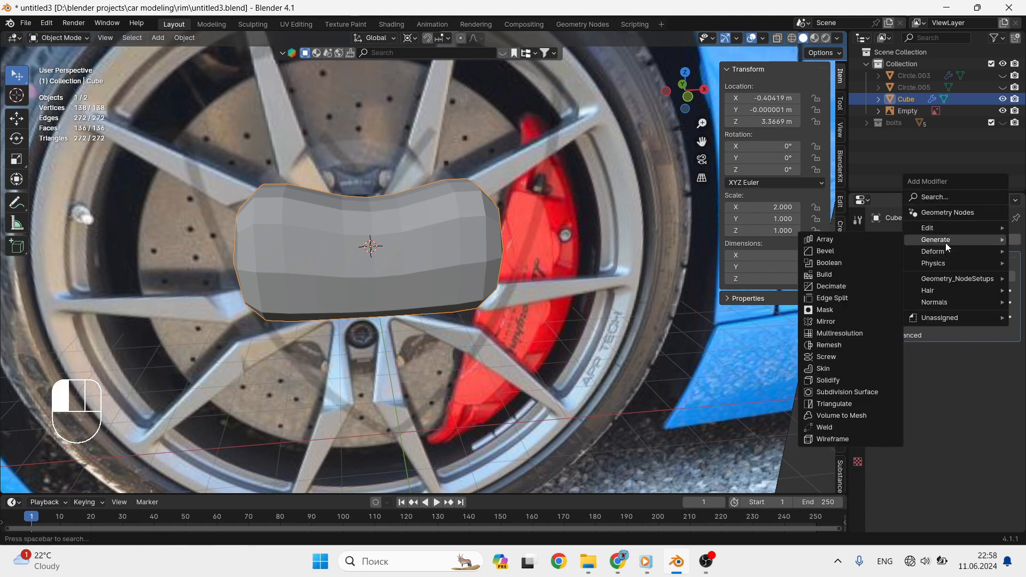
pyautogui.click(865, 254)
pyautogui.click(997, 259)
# Thin the link block along Y by a scale factor of about 0.707
pyautogui.scroll(1, 503, 235)
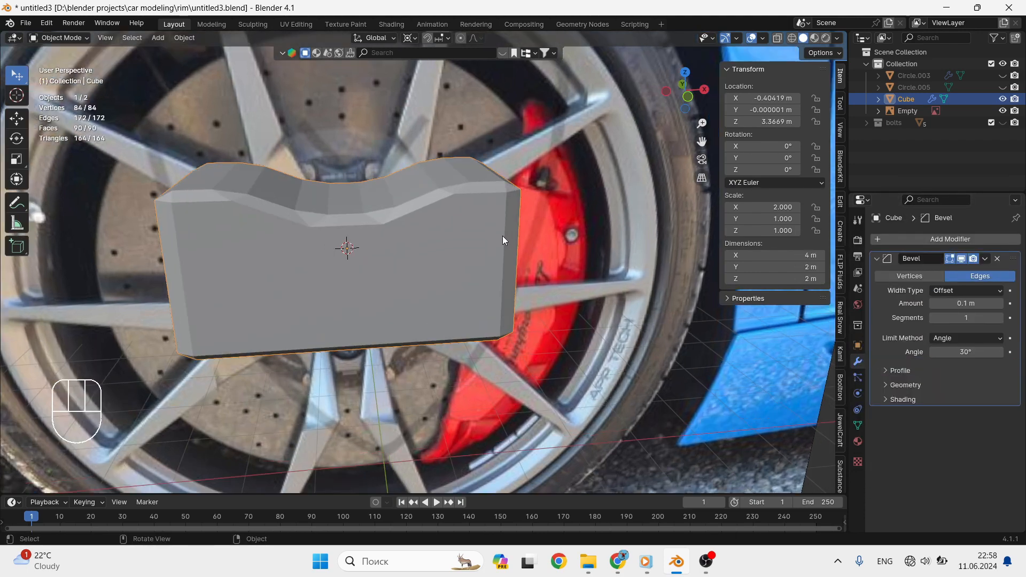
pyautogui.moveTo(502, 236); pyautogui.dragTo(457, 213, button='middle')
pyautogui.press('s')
pyautogui.press('x')
pyautogui.press('y')
pyautogui.click(488, 239)
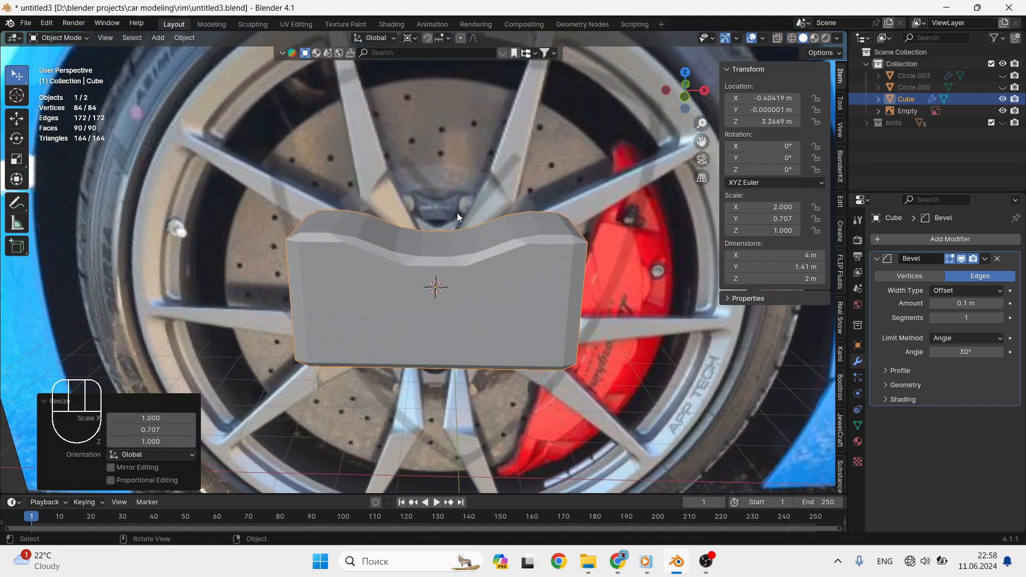
# Shrink the whole link block uniformly to about 0.446 of its size
pyautogui.scroll(2, 463, 216)
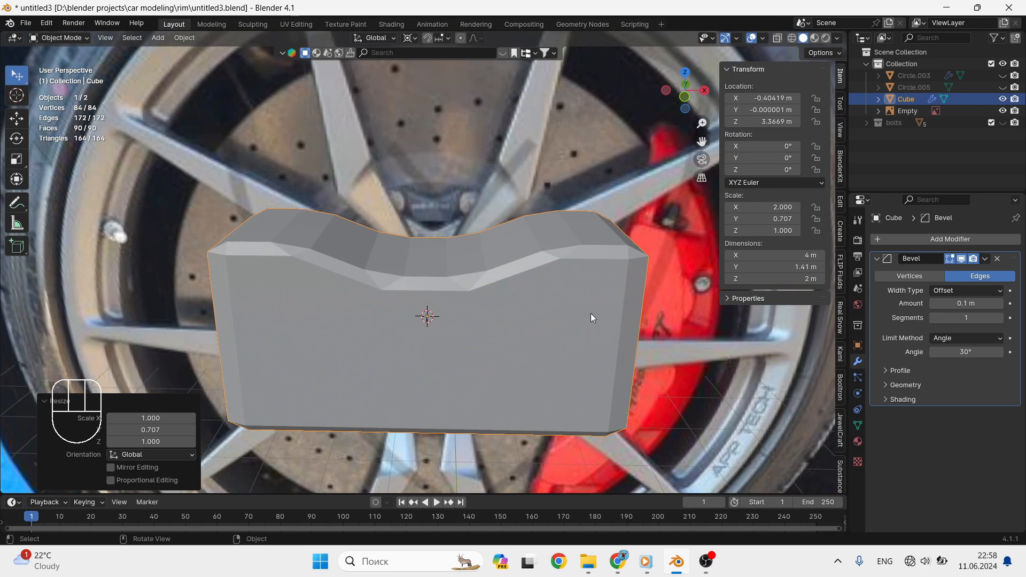
pyautogui.press('s')
pyautogui.click(499, 318)
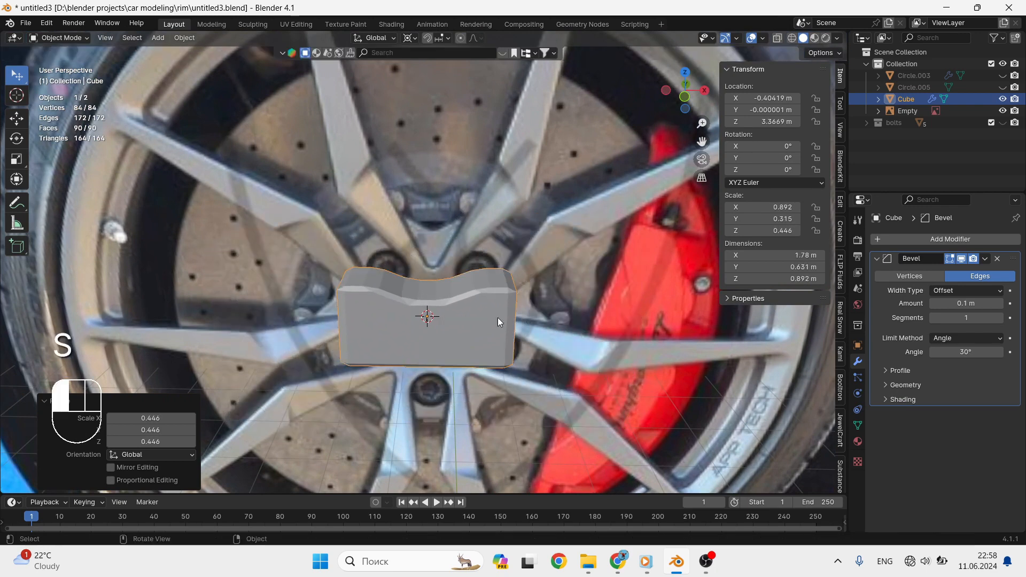
# Reduce the link block's Y thickness further, by a scale factor of about 0.753
pyautogui.scroll(2, 502, 310)
pyautogui.press('s')
pyautogui.press('y')
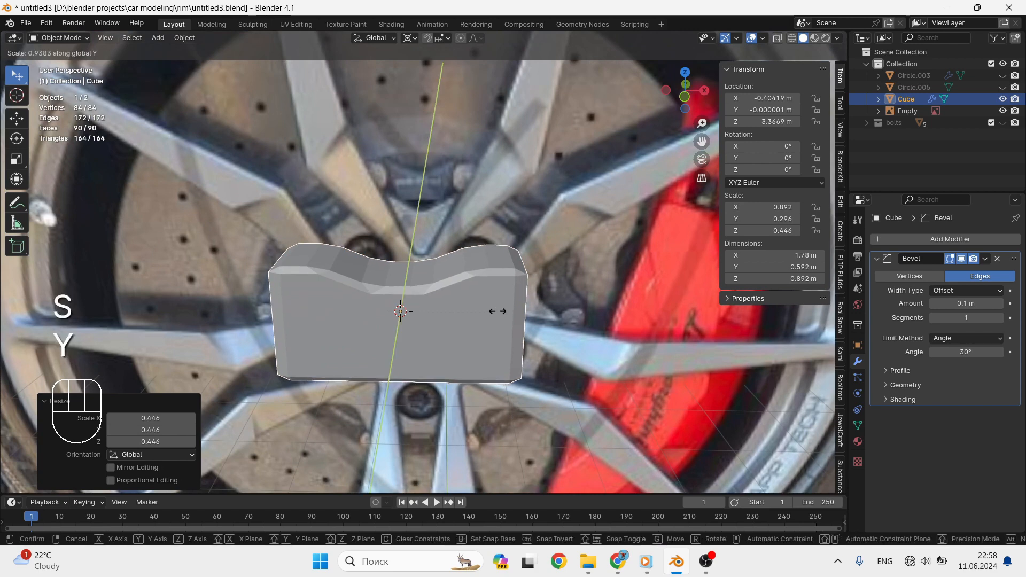
pyautogui.click(479, 312)
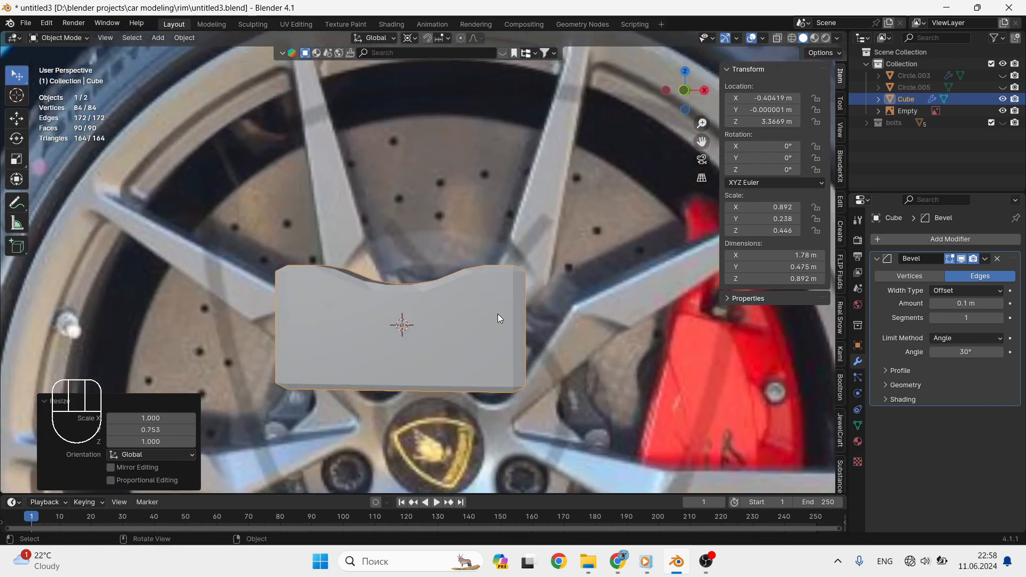
# Add a cylinder mesh to the scene
pyautogui.hotkey('shift', 'a')
pyautogui.moveTo(515, 328)
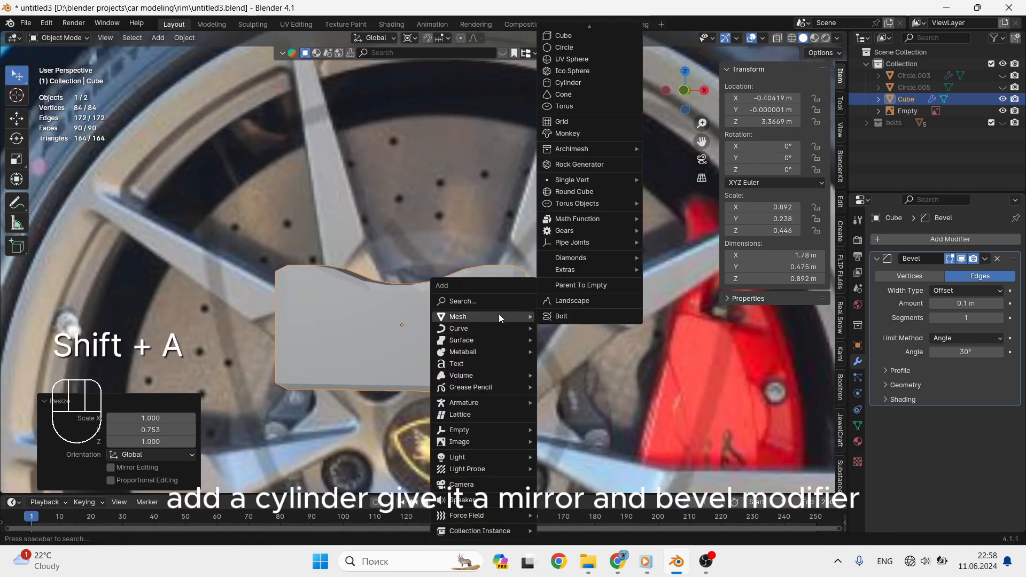
# Add a cylinder near the block's right end and scale it uniformly to about 0.396
pyautogui.click(573, 87)
pyautogui.press('s')
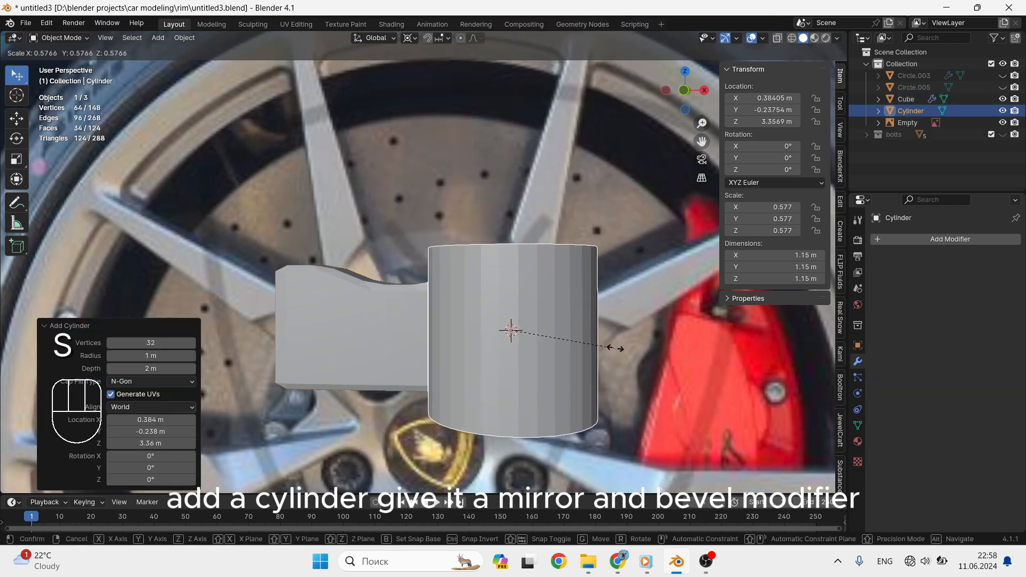
pyautogui.click(584, 345)
# Rotate the cylinder 90° about the X axis
pyautogui.press('r')
pyautogui.press('Escape')
pyautogui.press('r')
pyautogui.press('x')
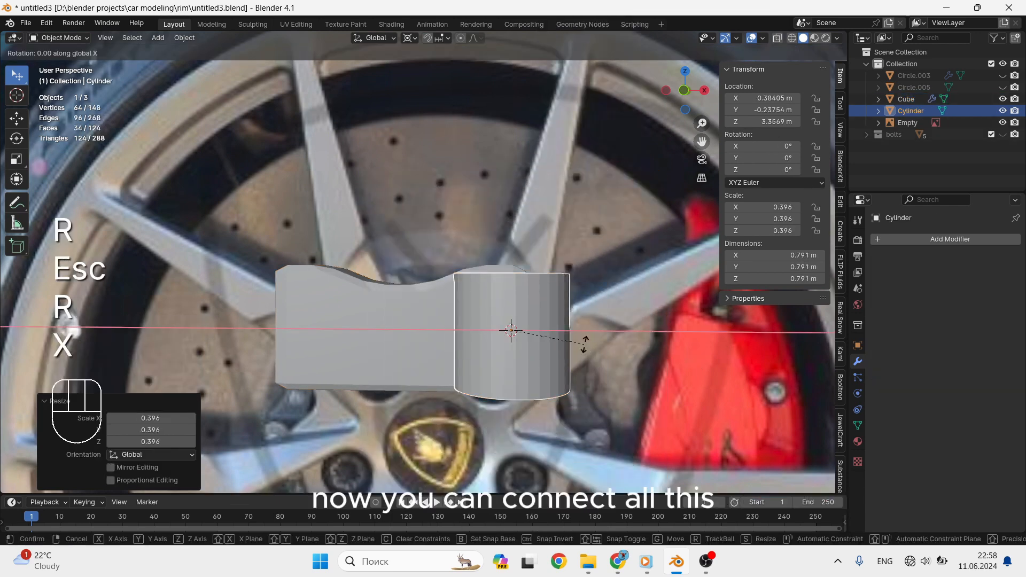
pyautogui.press('KP_9')
pyautogui.press('KP_0')
pyautogui.press('KP_Enter')
# Add a Bevel modifier to the cylinder
pyautogui.moveTo(585, 345); pyautogui.dragTo(562, 360, button='middle')
pyautogui.click(941, 239)
pyautogui.moveTo(920, 242)
pyautogui.click(835, 251)
# Flatten the cylinder along Y to about 0.334 m deep and move it about 0.155 m along Y
pyautogui.press('s')
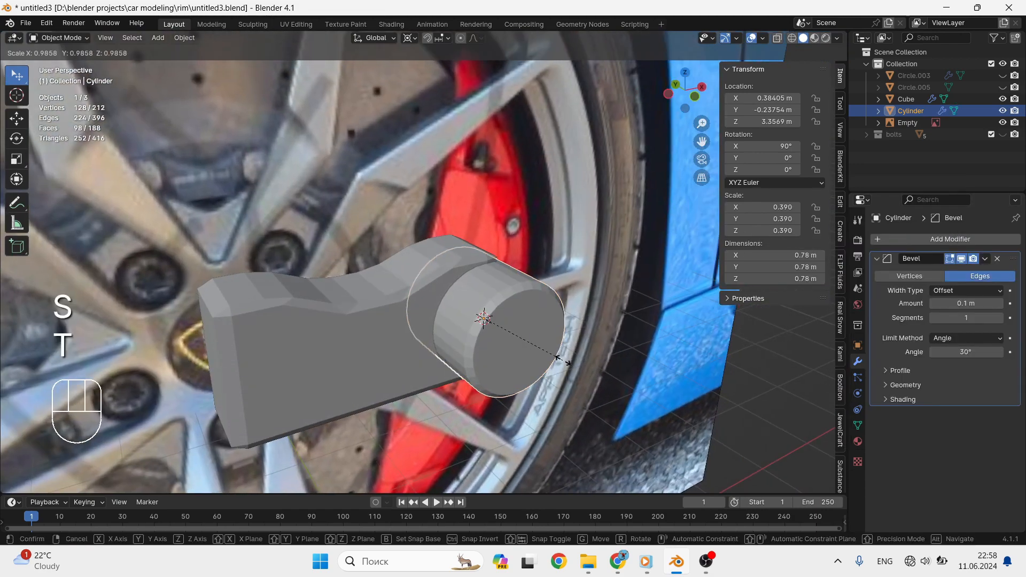
pyautogui.press('y')
pyautogui.click(516, 337)
pyautogui.moveTo(516, 338)
pyautogui.mouseDown(button='middle')
pyautogui.moveTo(537, 360)
pyautogui.moveTo(476, 344)
pyautogui.moveTo(461, 316)
pyautogui.moveTo(469, 324)
pyautogui.moveTo(450, 328)
pyautogui.moveTo(508, 333)
pyautogui.mouseUp(button='middle')
pyautogui.press('g')
pyautogui.press('y')
pyautogui.click(546, 357)
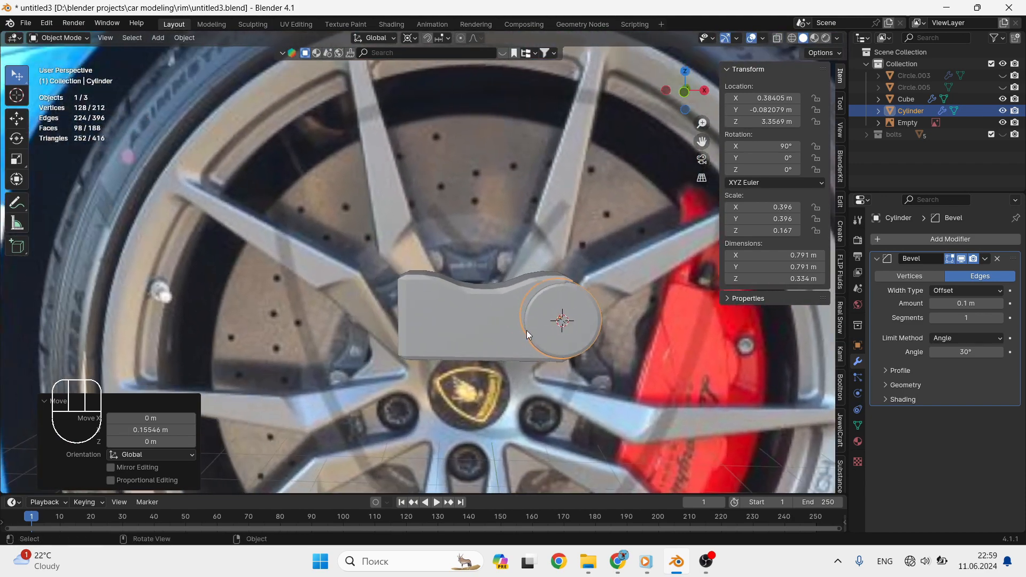
# Add a Mirror modifier to the cylinder with the Cube as the mirror object
pyautogui.click(937, 240)
pyautogui.moveTo(938, 242)
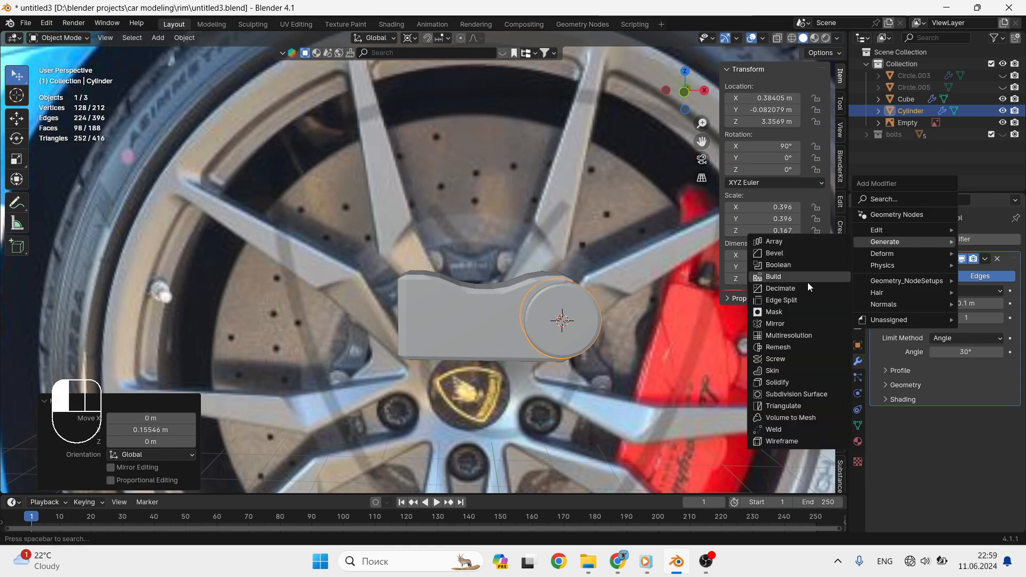
pyautogui.click(794, 325)
pyautogui.click(997, 475)
pyautogui.click(502, 329)
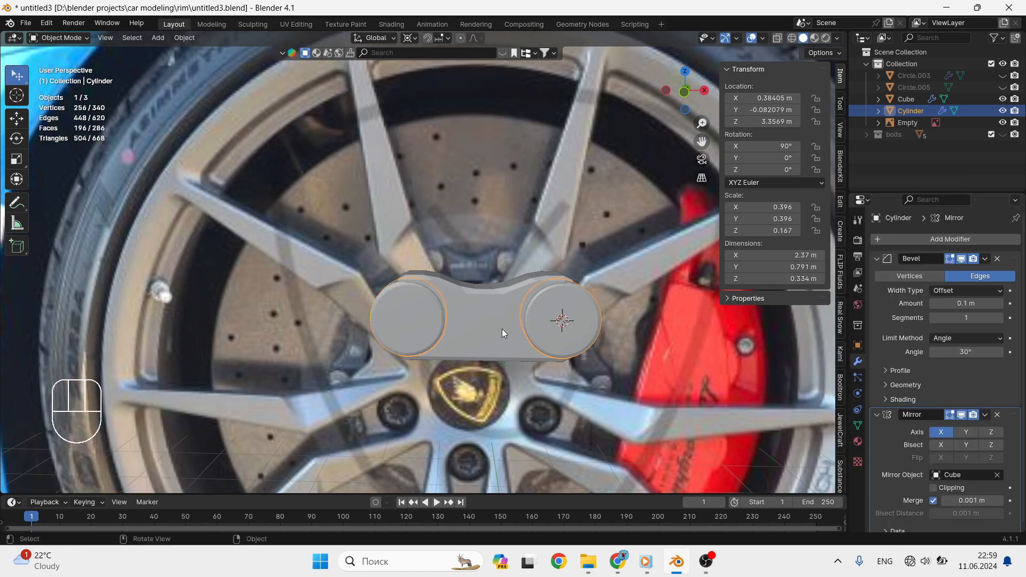
# Convert the Cube and the Cylinder together to meshes
pyautogui.moveTo(502, 328); pyautogui.dragTo(492, 361, button='middle')
pyautogui.keyDown('shift'); pyautogui.click(470, 318); pyautogui.keyUp('shift')
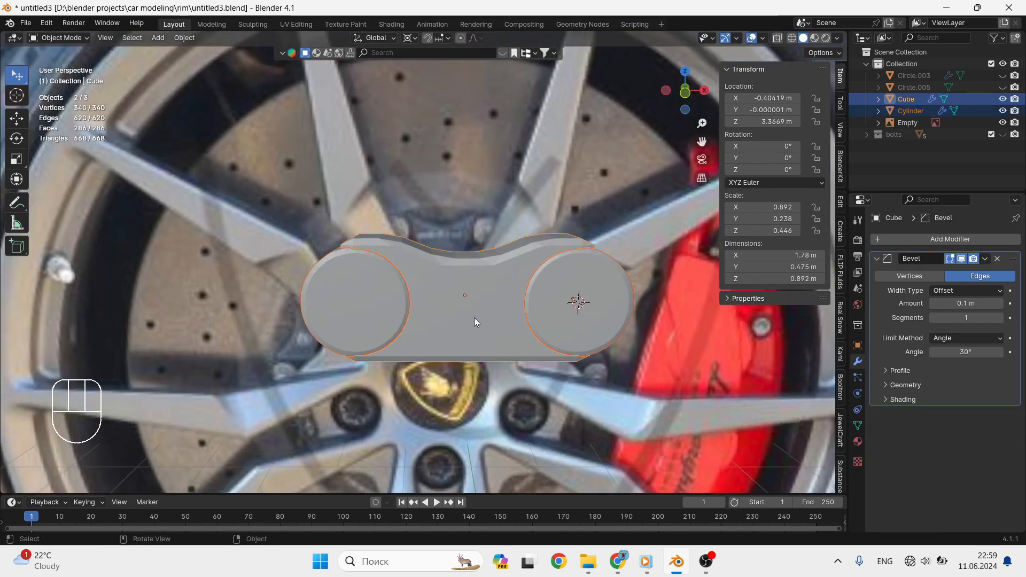
pyautogui.rightClick(474, 317)
pyautogui.moveTo(485, 340)
pyautogui.click(530, 356)
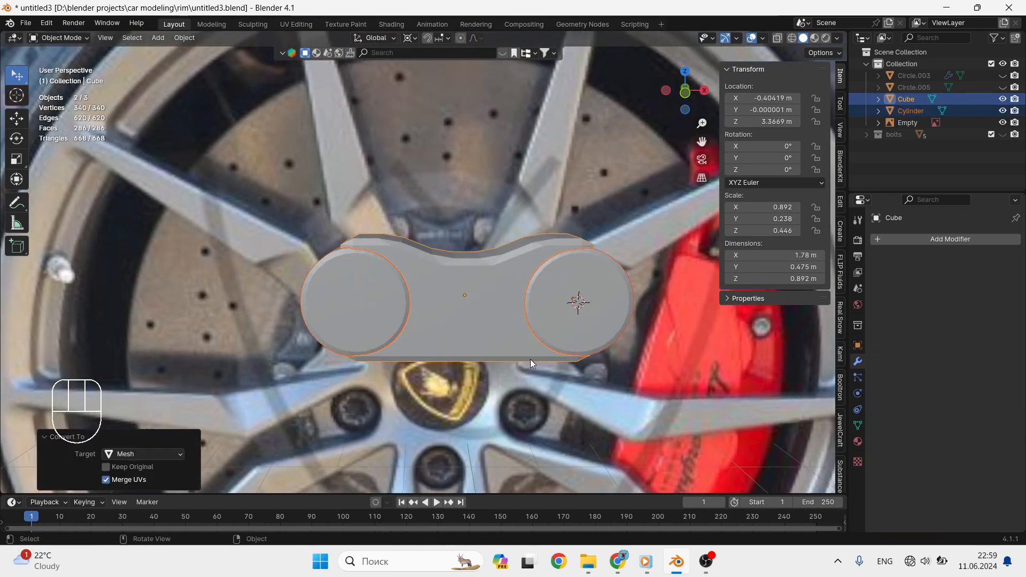
# Try to join the link body and the cylinders into one object, and undo the join
pyautogui.click(493, 321)
pyautogui.keyDown('shift'); pyautogui.click(549, 314); pyautogui.keyUp('shift')
pyautogui.rightClick(549, 314)
pyautogui.moveTo(549, 314)
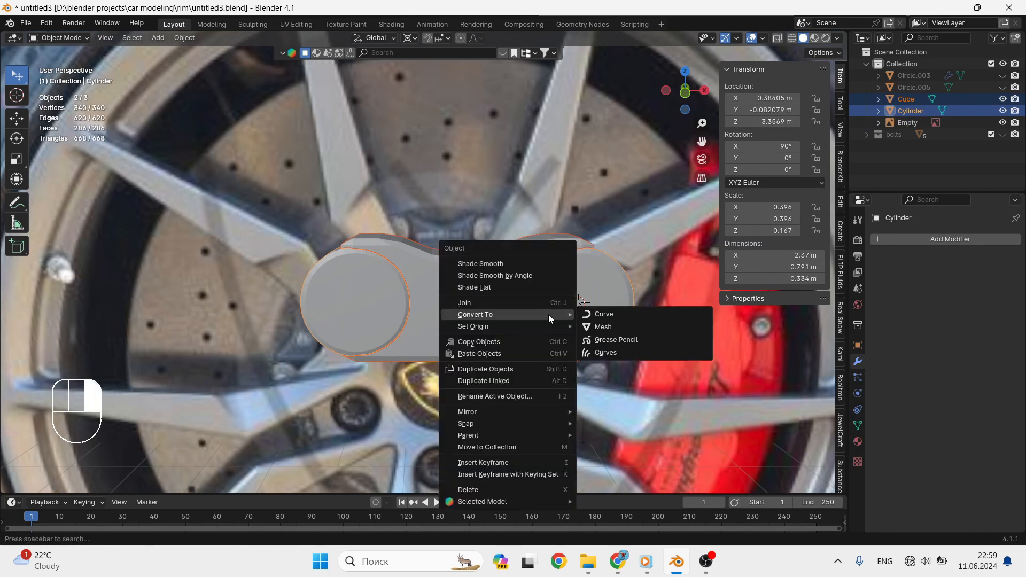
pyautogui.press('Escape')
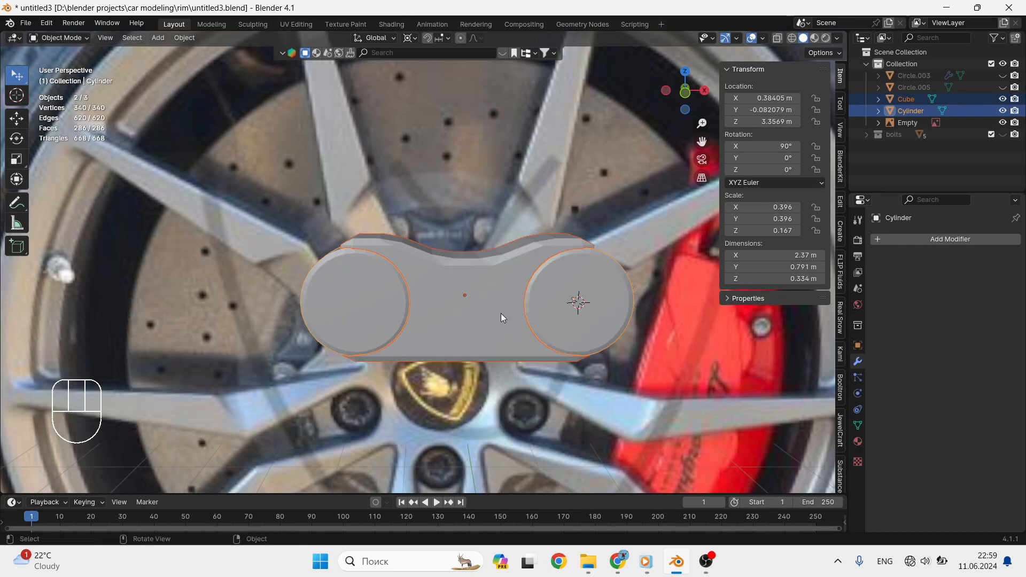
pyautogui.rightClick(501, 317)
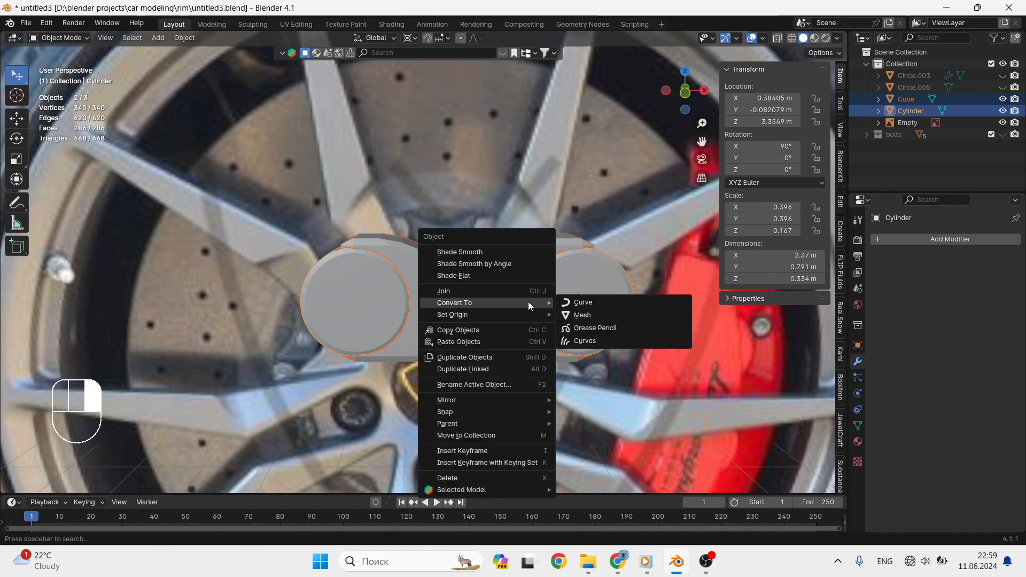
pyautogui.press('Escape')
pyautogui.hotkey('ctrl', 'j')
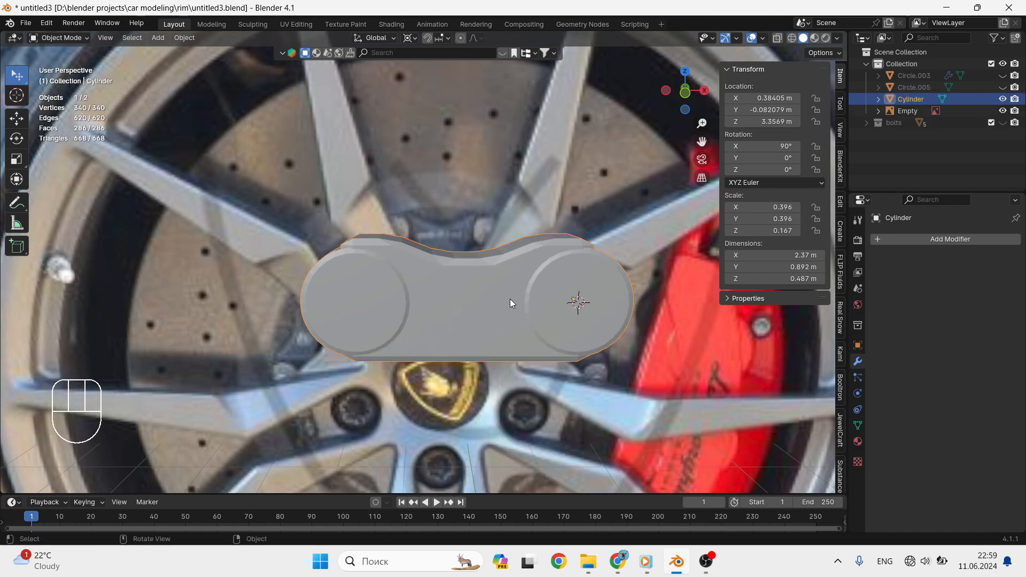
pyautogui.hotkey('ctrl', 'z')
pyautogui.hotkey('ctrl', 'z')
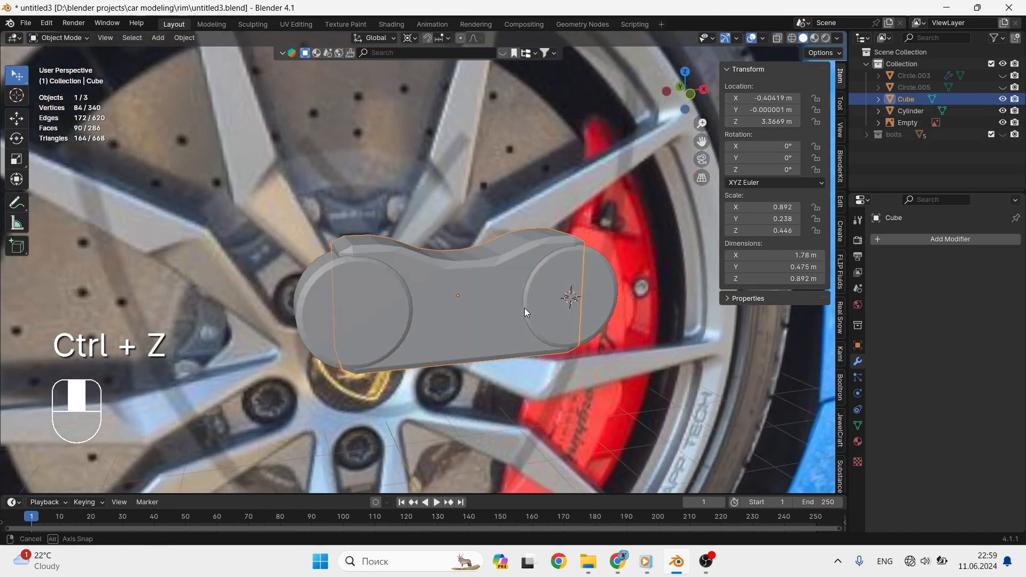
# Give the Cube a new material with a pale blue base color and a metallic value of about 0.89
pyautogui.click(858, 443)
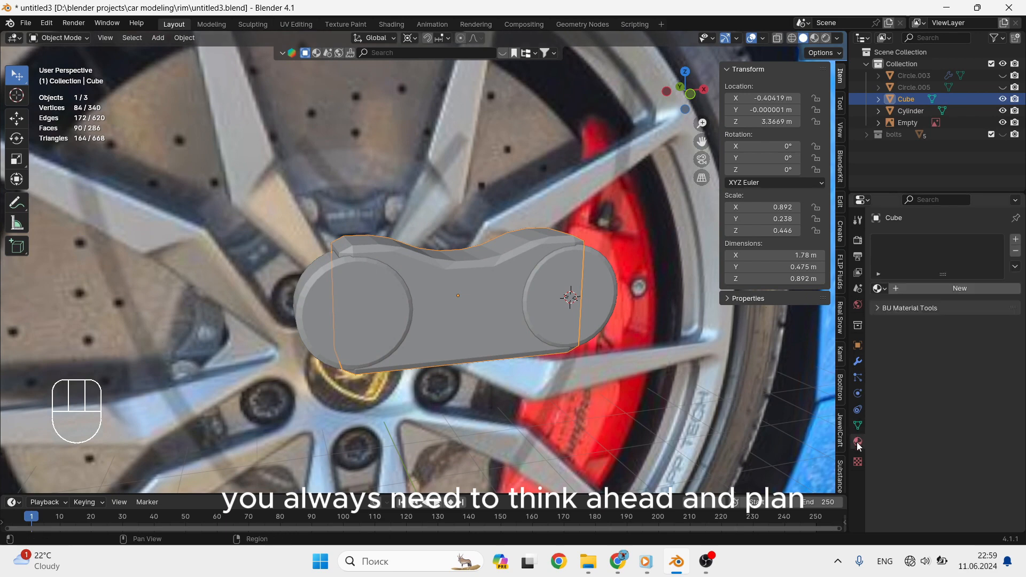
pyautogui.click(900, 289)
pyautogui.click(963, 382)
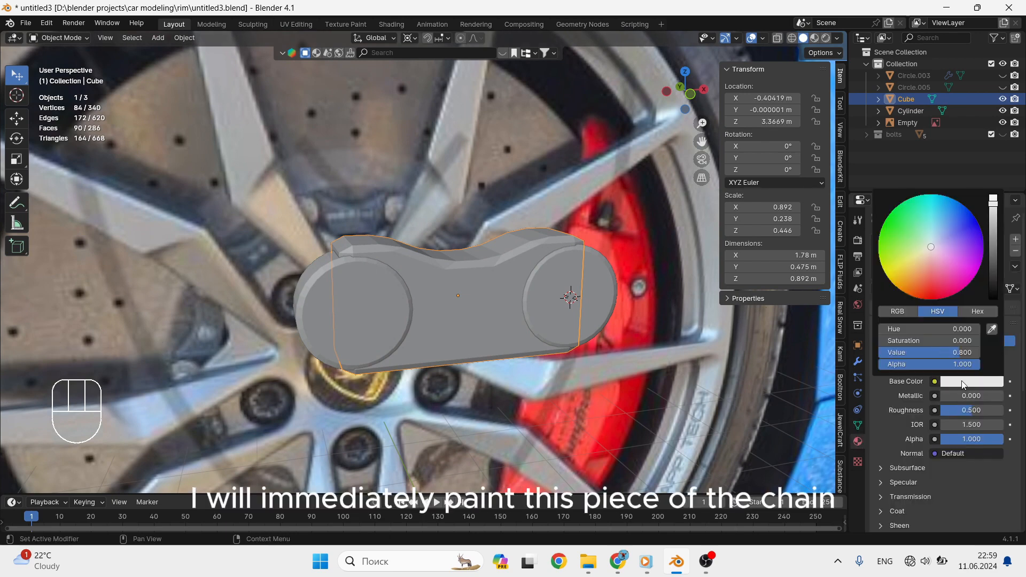
pyautogui.moveTo(964, 228); pyautogui.dragTo(949, 217)
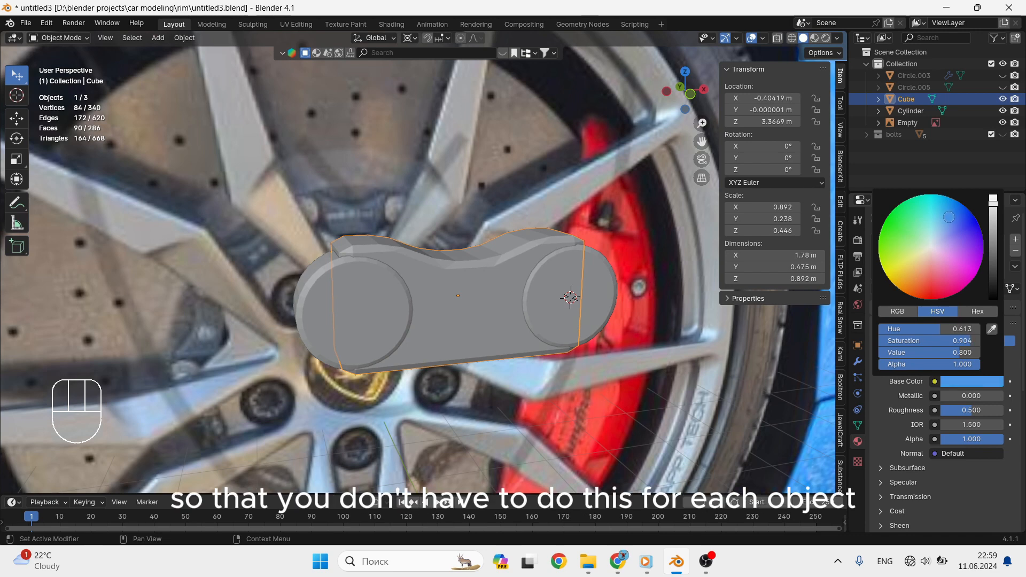
pyautogui.click(957, 380)
pyautogui.moveTo(937, 341); pyautogui.dragTo(909, 341)
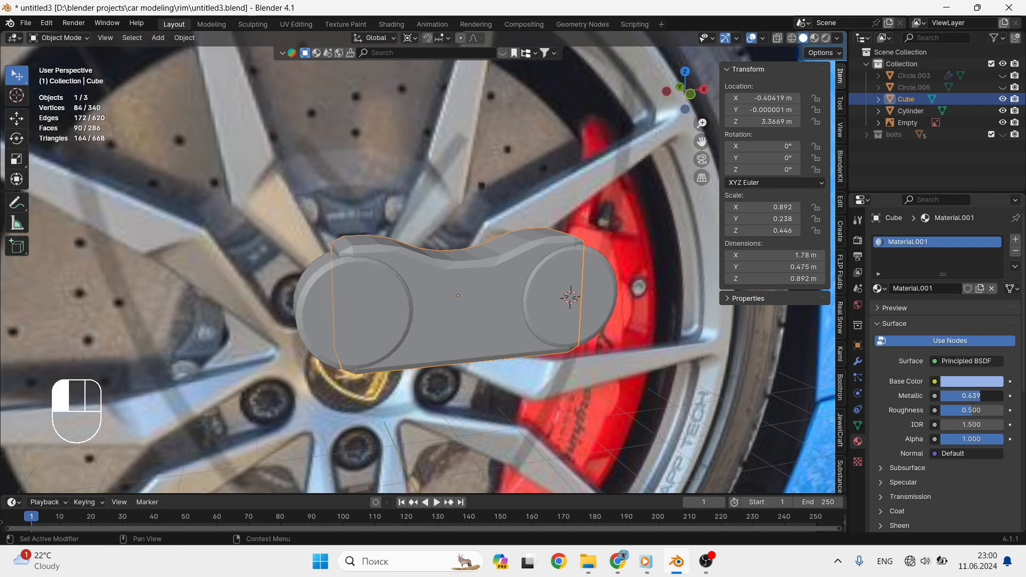
# Give the Cylinder its own new material with a metallic value of about 0.78
pyautogui.click(596, 298)
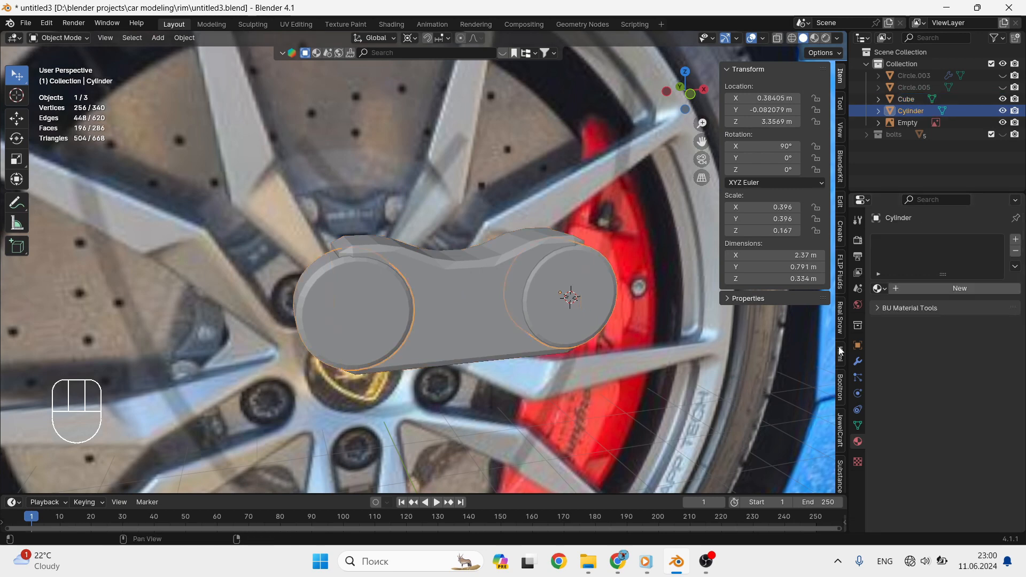
pyautogui.click(937, 288)
pyautogui.moveTo(956, 396); pyautogui.dragTo(990, 395)
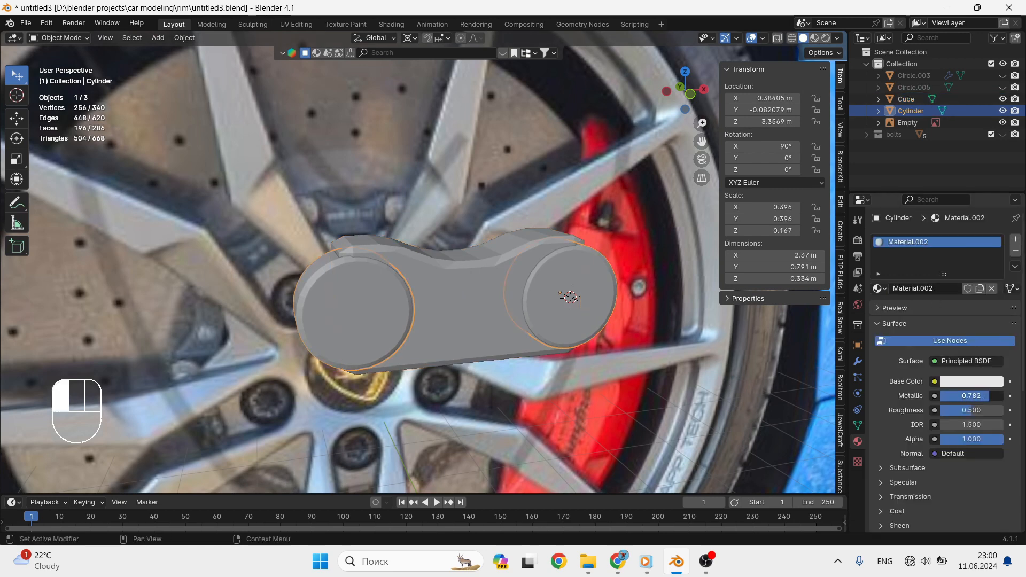
# Apply Shade Smooth by Angle to the Cube
pyautogui.click(454, 294)
pyautogui.rightClick(455, 294)
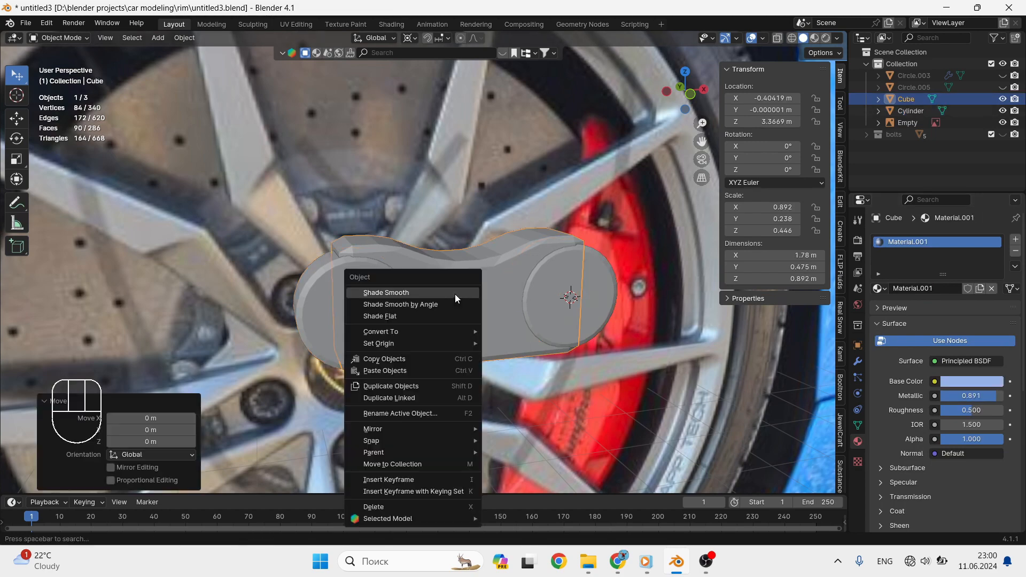
pyautogui.click(459, 304)
pyautogui.moveTo(463, 303); pyautogui.dragTo(493, 305, button='middle')
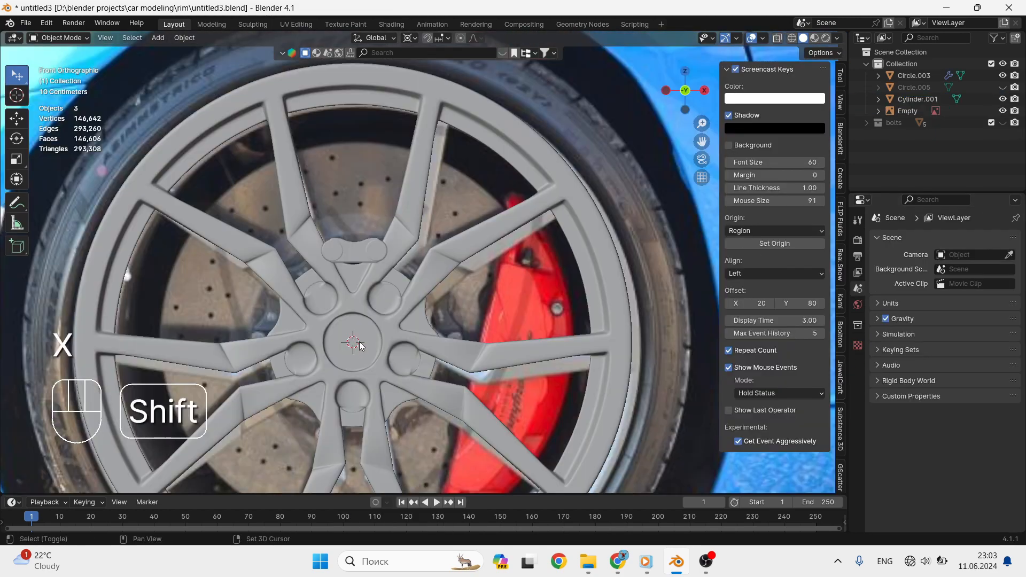
# Add a Bézier circle curve at the wheel's center
pyautogui.hotkey('shift', 'a')
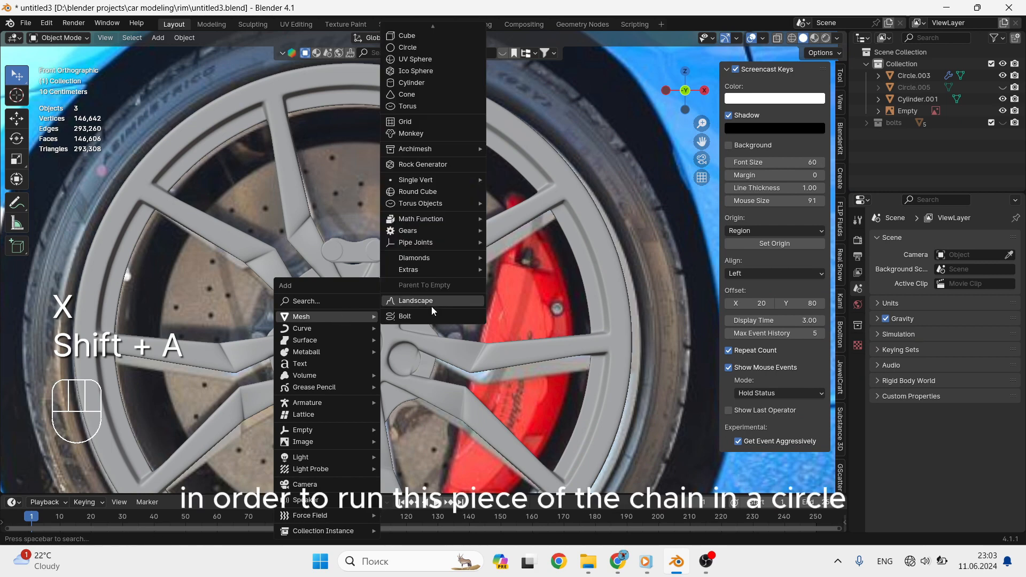
pyautogui.moveTo(331, 328)
pyautogui.scroll(4, 442, 25)
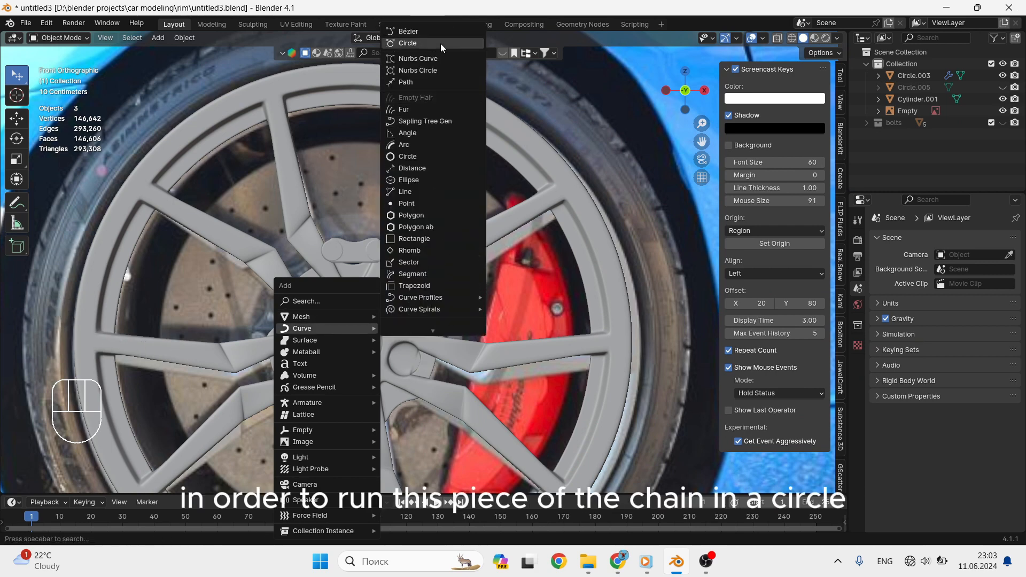
pyautogui.click(440, 44)
# Rotate the Bézier circle 90° about X and scale it down to surround the hub's bolt recesses
pyautogui.press('r')
pyautogui.press('x')
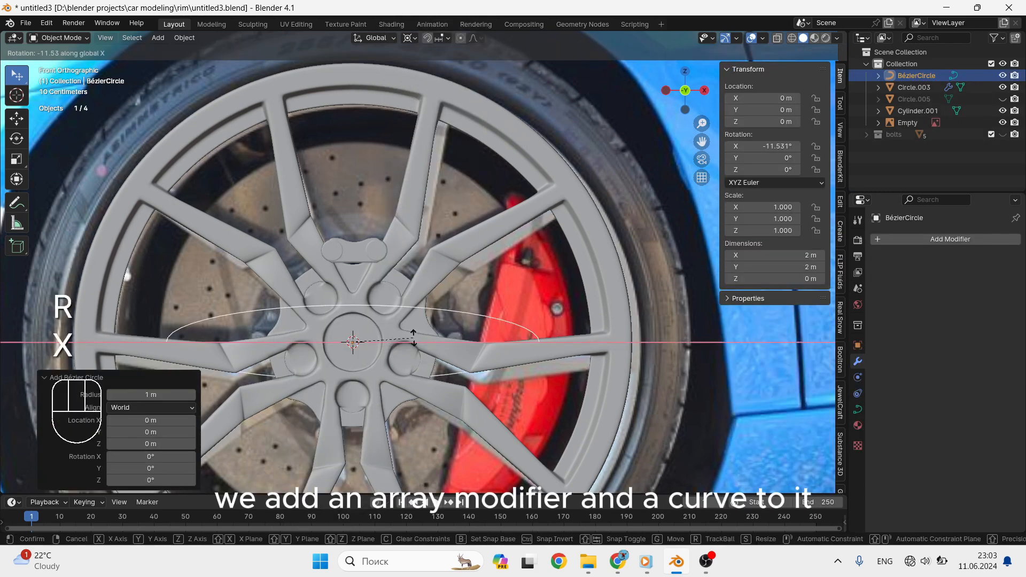
pyautogui.press('KP_9')
pyautogui.press('KP_0')
pyautogui.press('KP_Enter')
pyautogui.press('s')
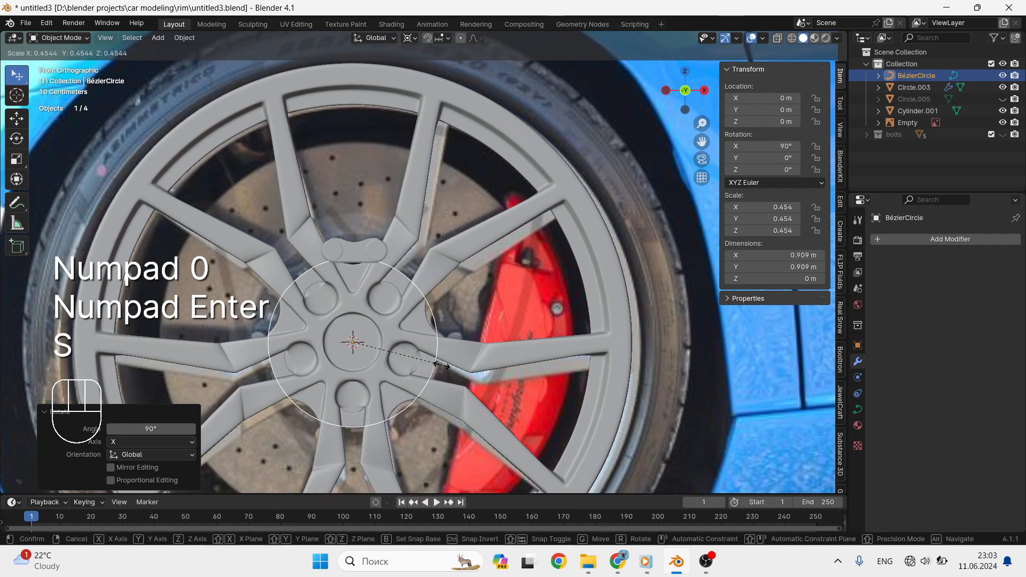
pyautogui.click(442, 365)
# Add an Array modifier with a count of 3 to the chain link above the hub
pyautogui.click(372, 254)
pyautogui.click(903, 239)
pyautogui.click(755, 239)
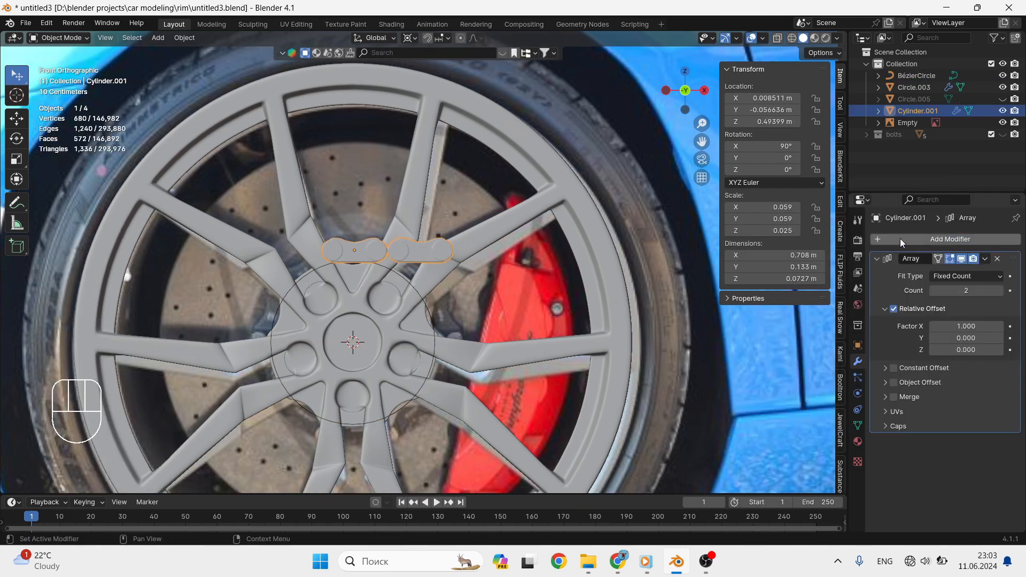
pyautogui.click(1000, 291)
# Add a Curve modifier to the chain link with BézierCircle as its curve object
pyautogui.click(948, 239)
pyautogui.moveTo(944, 241)
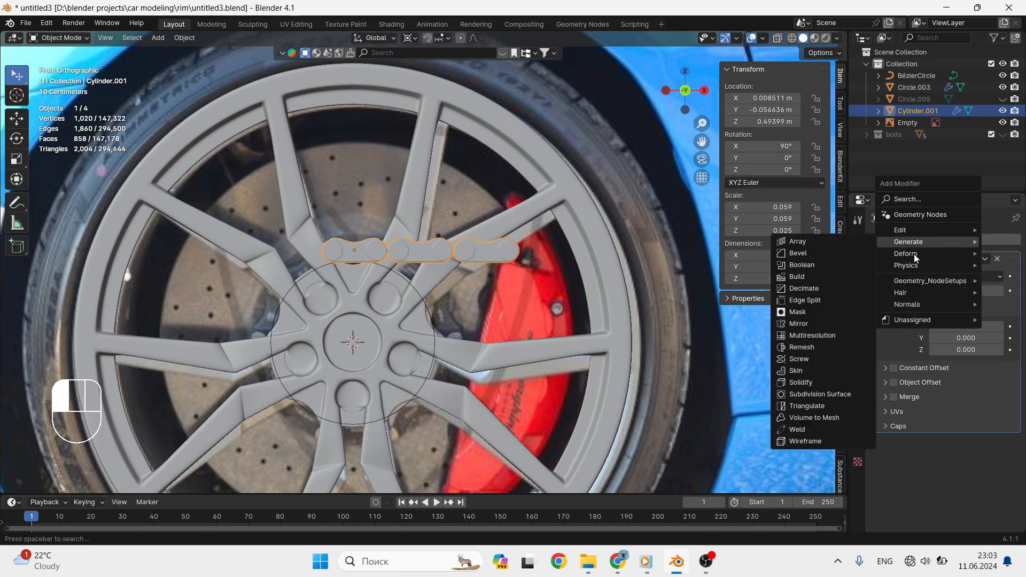
pyautogui.click(842, 276)
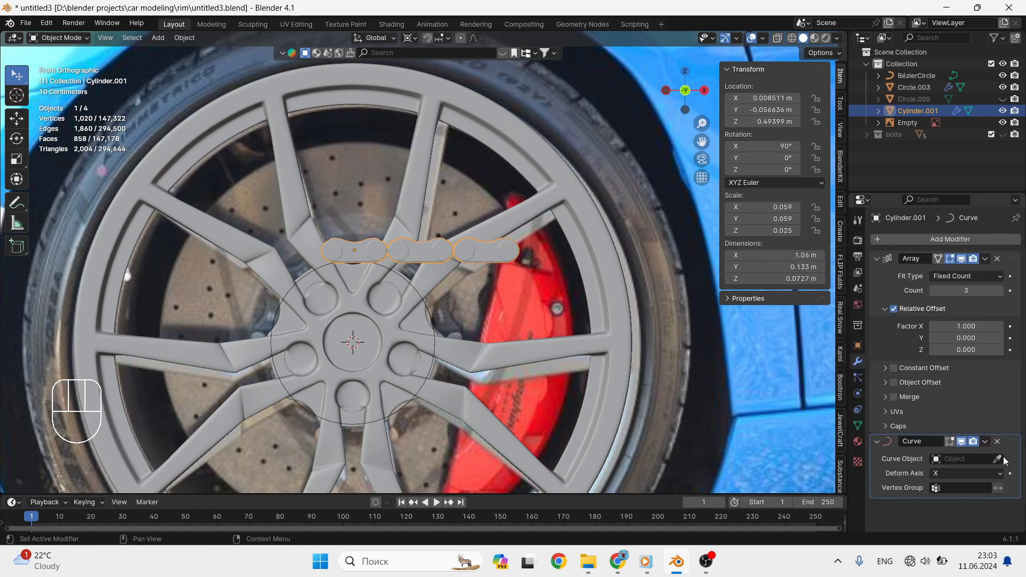
pyautogui.click(429, 368)
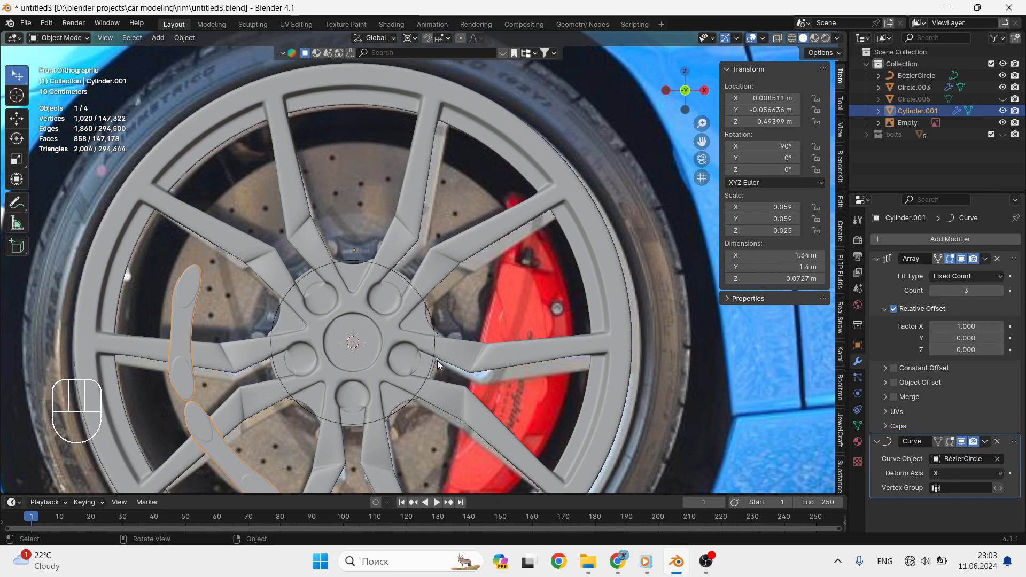
# Try to shrink the chain link along X and move it, and undo the scaling
pyautogui.press('s')
pyautogui.press('x')
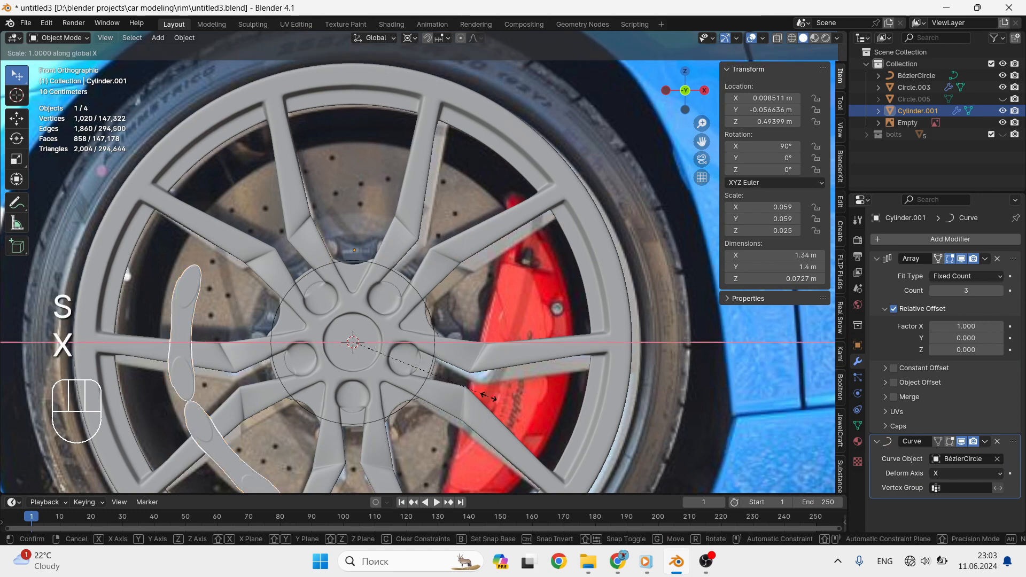
pyautogui.click(383, 426)
pyautogui.press('g')
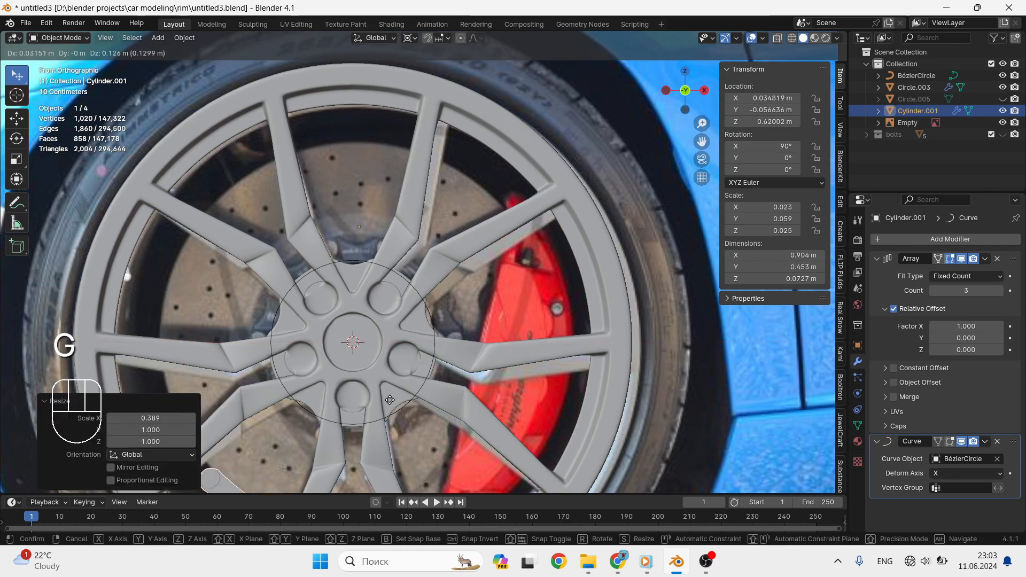
pyautogui.press('z')
pyautogui.press('Escape')
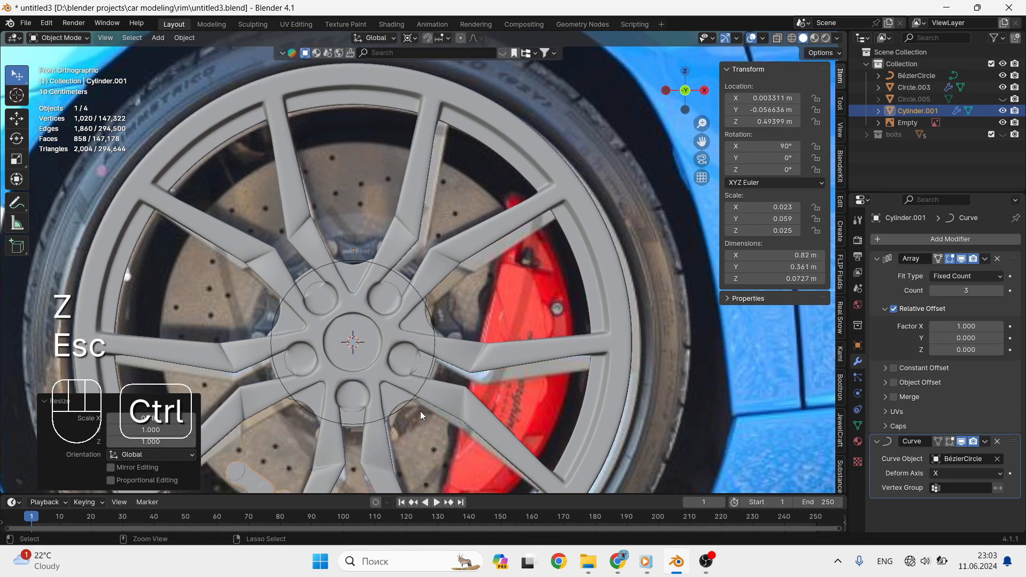
pyautogui.hotkey('ctrl', 'z')
# Move the chain link about -0.516 m along Z so the links follow the Bézier circle
pyautogui.press('g')
pyautogui.press('z')
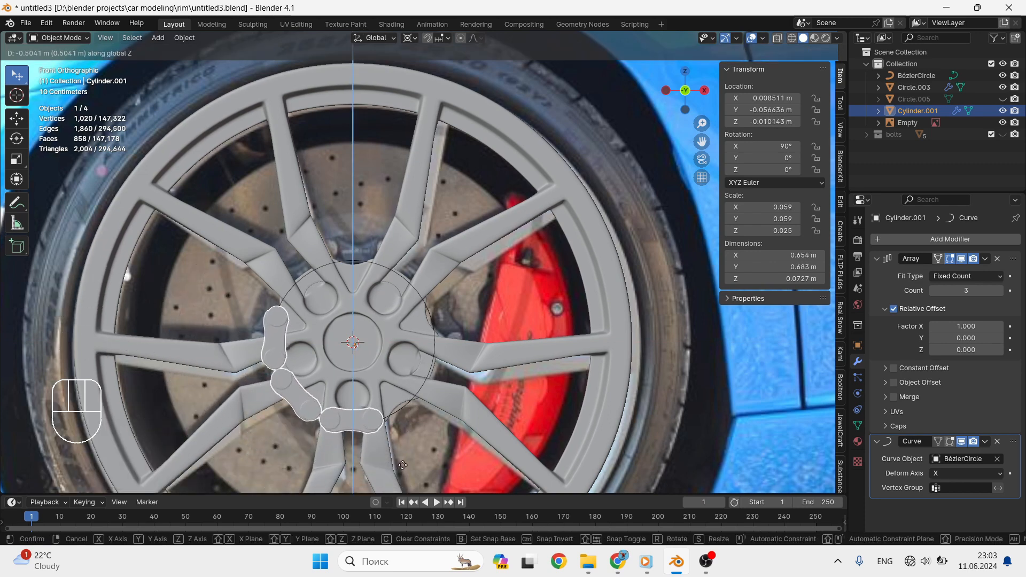
pyautogui.click(402, 466)
# Set the chain link's Array count to 8 so the links run around the whole circle
pyautogui.scroll(2, 371, 427)
pyautogui.keyDown('shift'); pyautogui.moveTo(370, 428); pyautogui.dragTo(387, 400, button='middle'); pyautogui.keyUp('shift')
pyautogui.scroll(1, 387, 399)
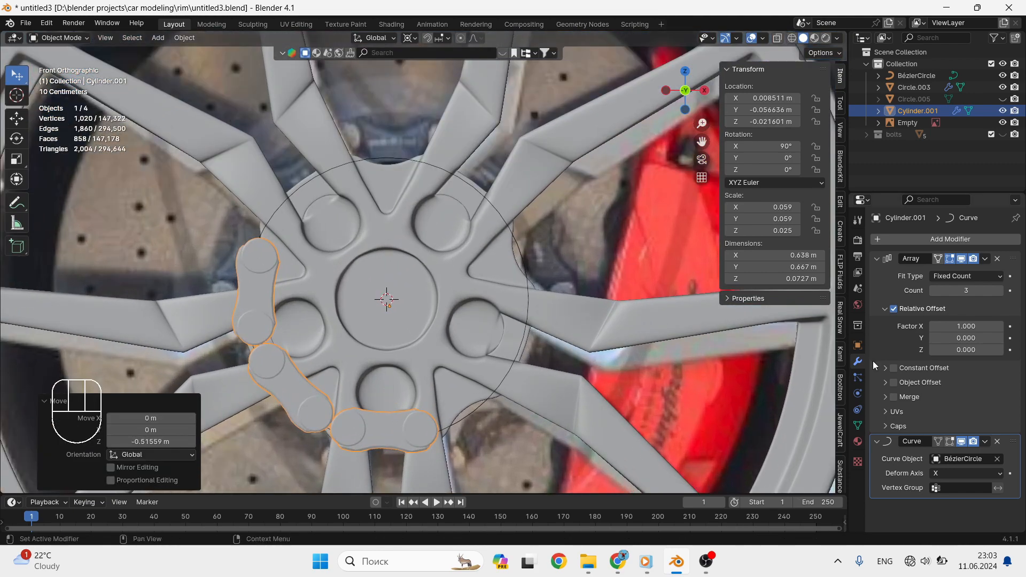
pyautogui.click(1002, 290)
pyautogui.click(1002, 290)
pyautogui.click(1002, 290)
pyautogui.click(1002, 291)
pyautogui.click(1002, 291)
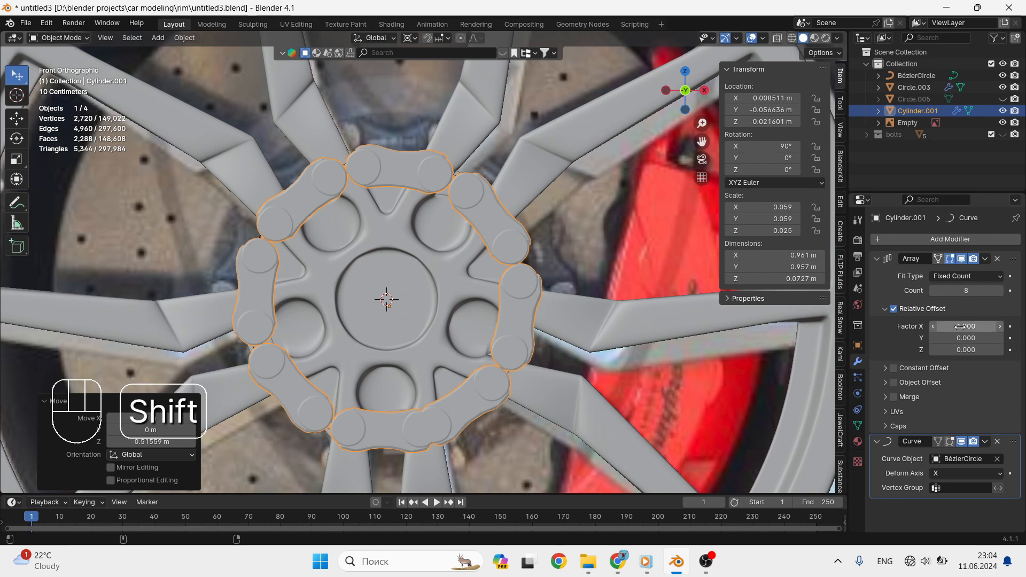
# Set the chain array's relative X offset to 0.970 and unhide all hidden objects
pyautogui.moveTo(964, 327)
pyautogui.keyDown('shift'); pyautogui.mouseDown()
pyautogui.moveTo(995, 327)
pyautogui.moveTo(984, 327)
pyautogui.mouseUp(); pyautogui.keyUp('shift')
pyautogui.hotkey('alt', 'h')
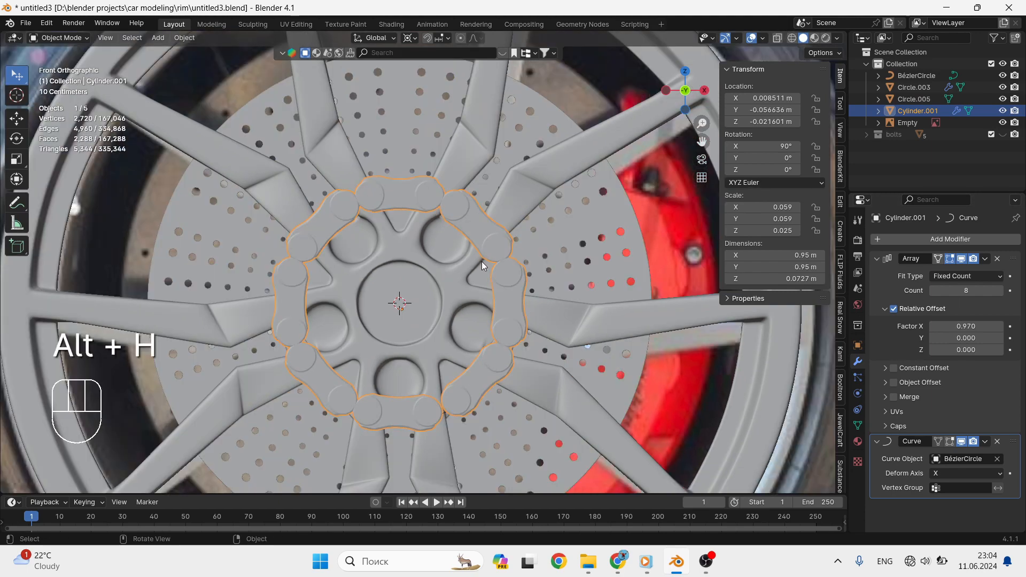
# Move the chain ring along the global Y axis so it sits behind the spokes near the brake disc
pyautogui.moveTo(482, 262); pyautogui.dragTo(568, 292, button='middle')
pyautogui.press('g')
pyautogui.press('y')
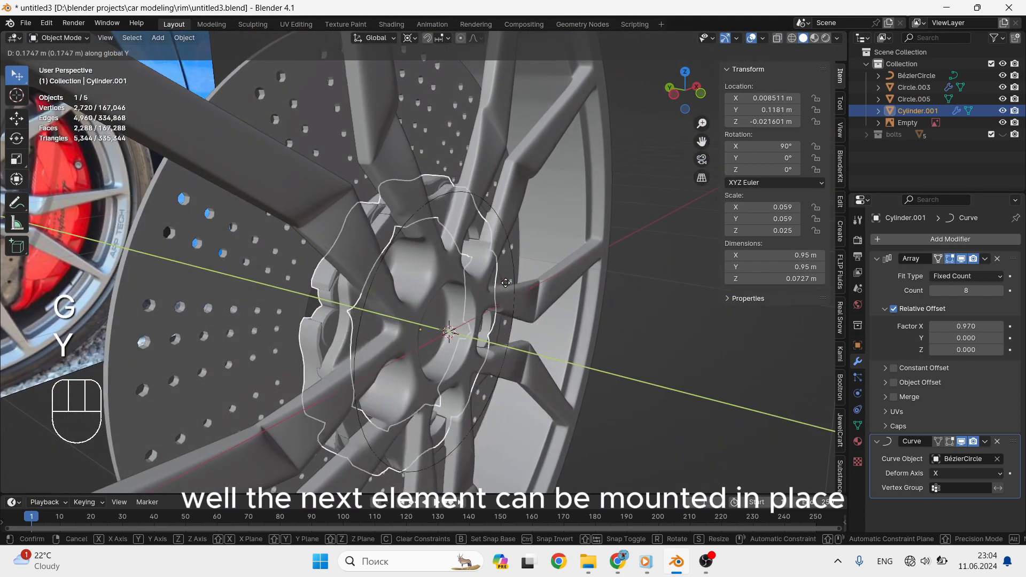
pyautogui.click(416, 288)
# Scale the Bézier circle in front view
pyautogui.click(516, 282)
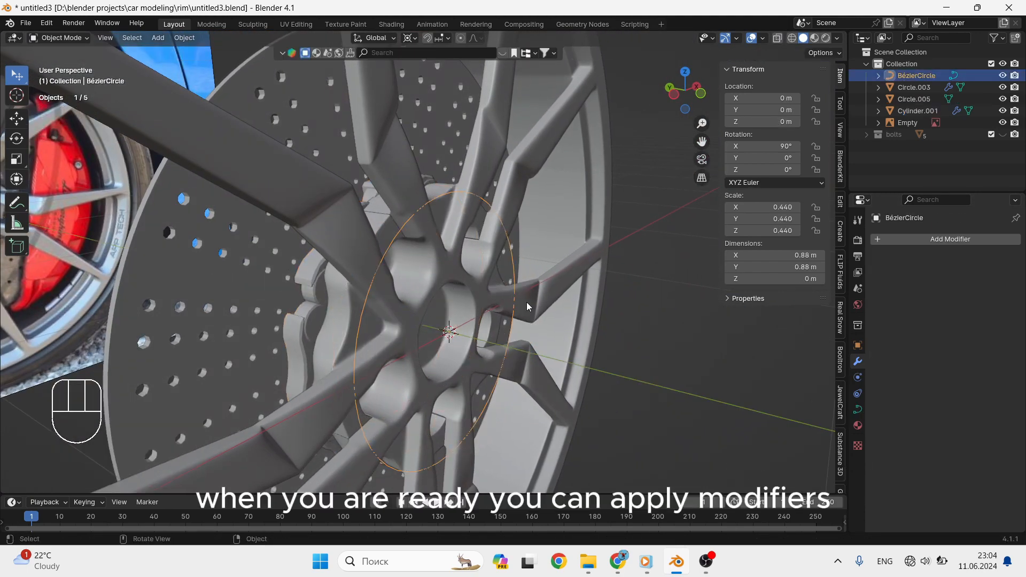
pyautogui.press('KP_1')
pyautogui.press('s')
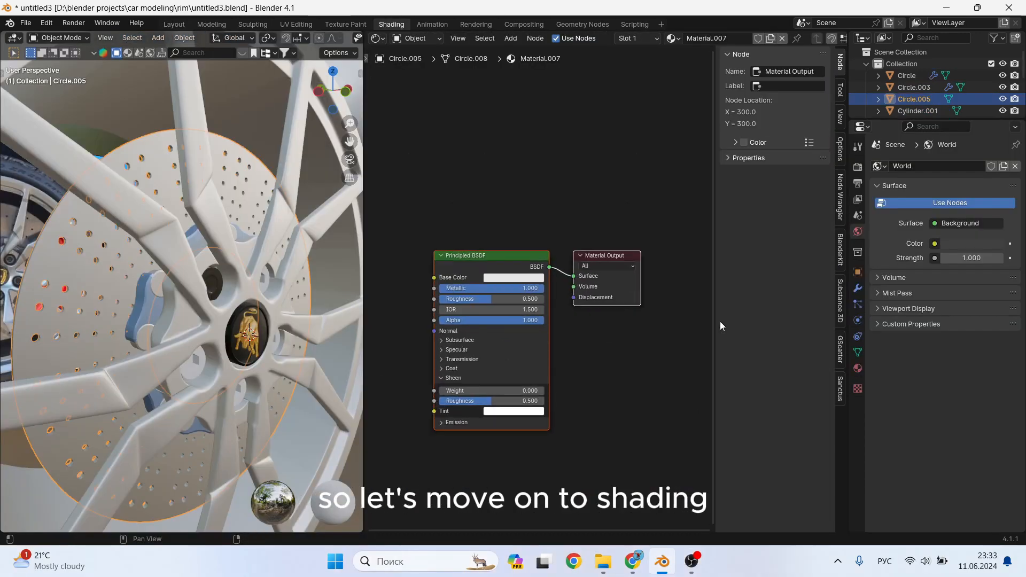
# Apply rotation and scale to the brake disc
pyautogui.press('n')
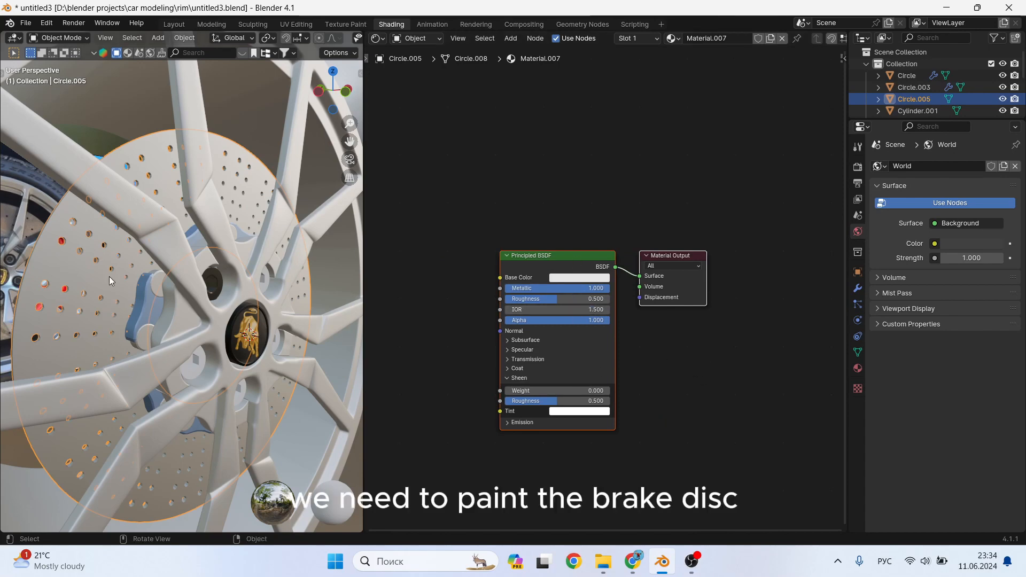
pyautogui.hotkey('ctrl', 'a')
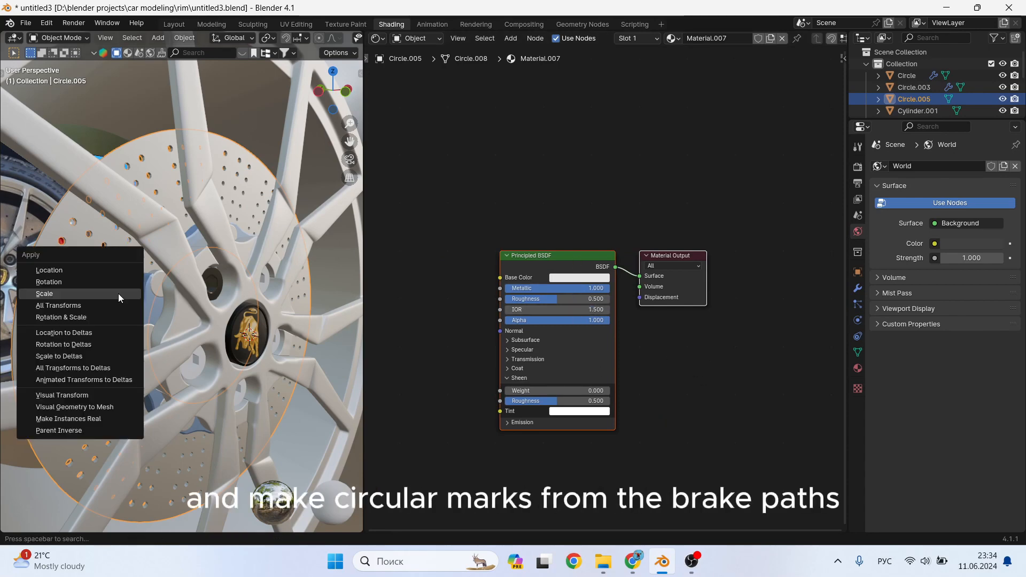
pyautogui.click(102, 318)
# Add a Color Ramp node before the Principled BSDF in the brake disc's material
pyautogui.moveTo(414, 310); pyautogui.dragTo(559, 309, button='middle')
pyautogui.hotkey('shift', 'a')
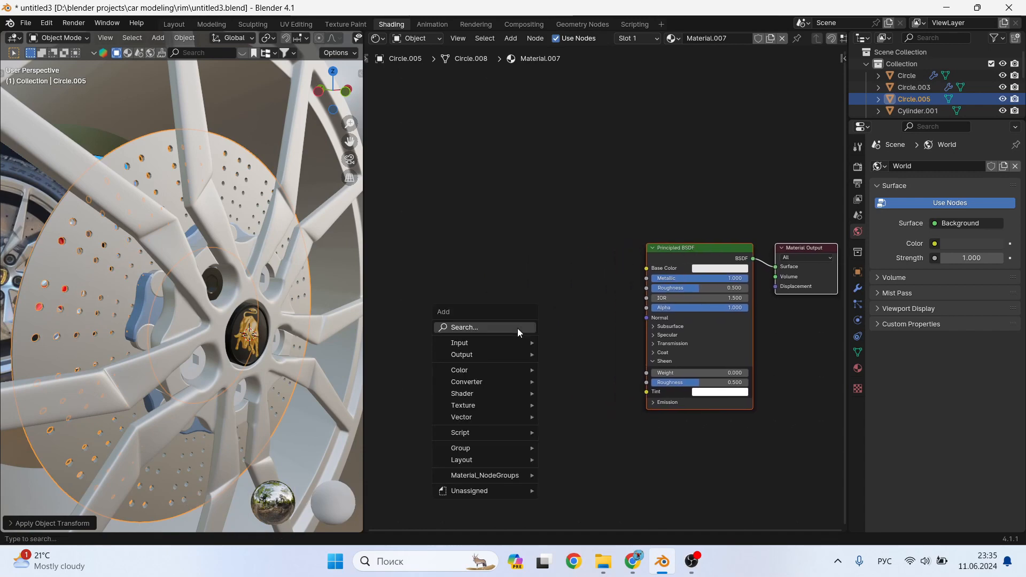
pyautogui.click(508, 327)
pyautogui.write('c')
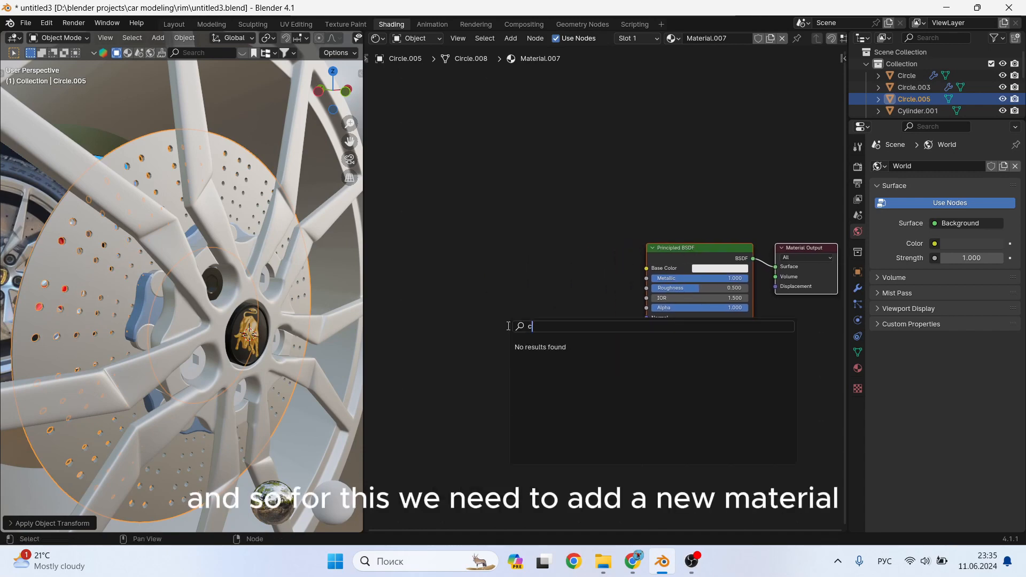
pyautogui.press('BackSpace')
pyautogui.write('c')
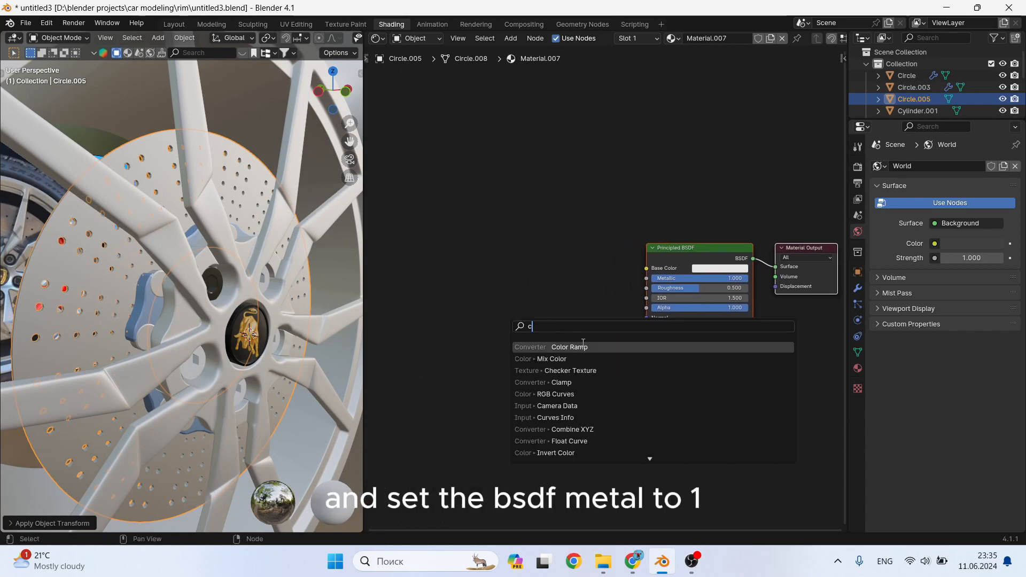
pyautogui.click(579, 346)
pyautogui.click(489, 294)
# Move the Color Ramp's black stop to 0.294, lighten it to dark grey, and move the white stop to 0.819
pyautogui.scroll(2, 499, 351)
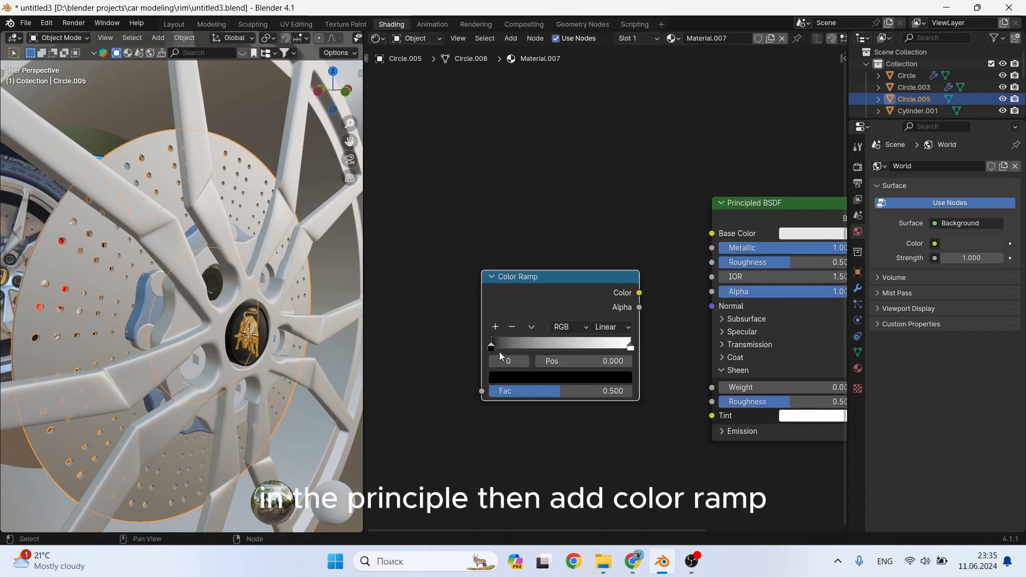
pyautogui.moveTo(497, 348); pyautogui.dragTo(536, 352)
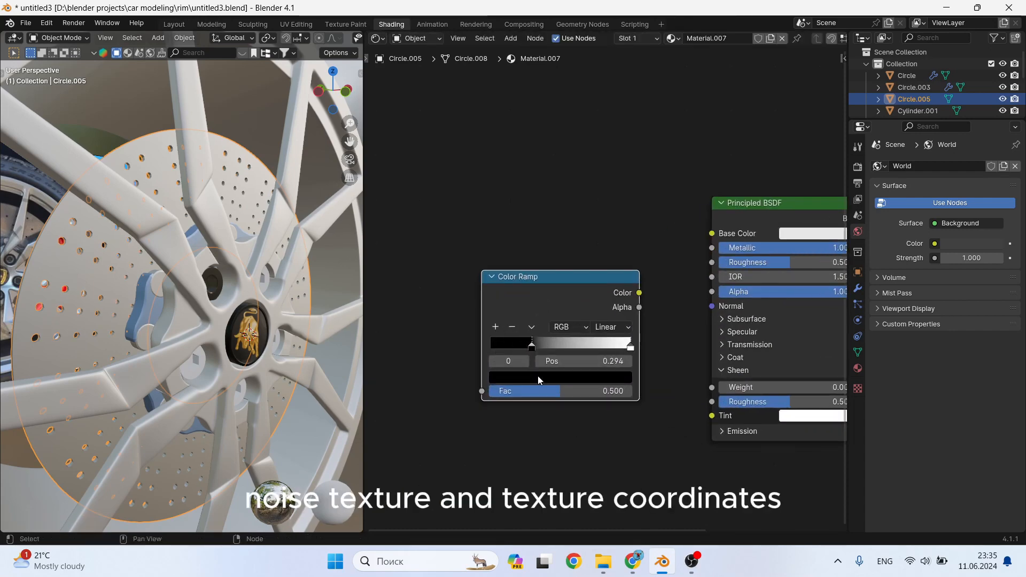
pyautogui.click(538, 376)
pyautogui.moveTo(621, 258); pyautogui.dragTo(621, 252)
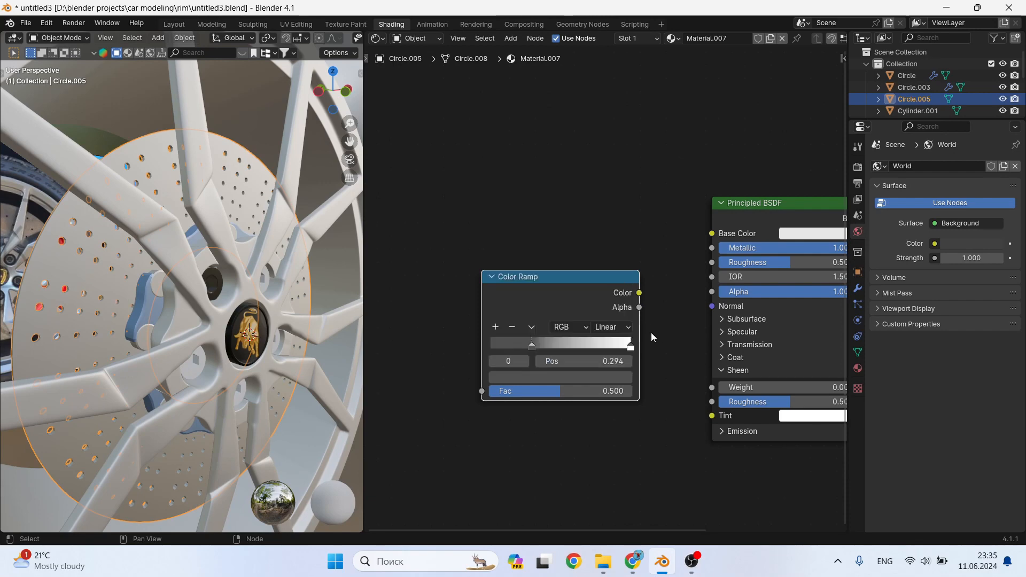
pyautogui.moveTo(629, 346); pyautogui.dragTo(624, 348)
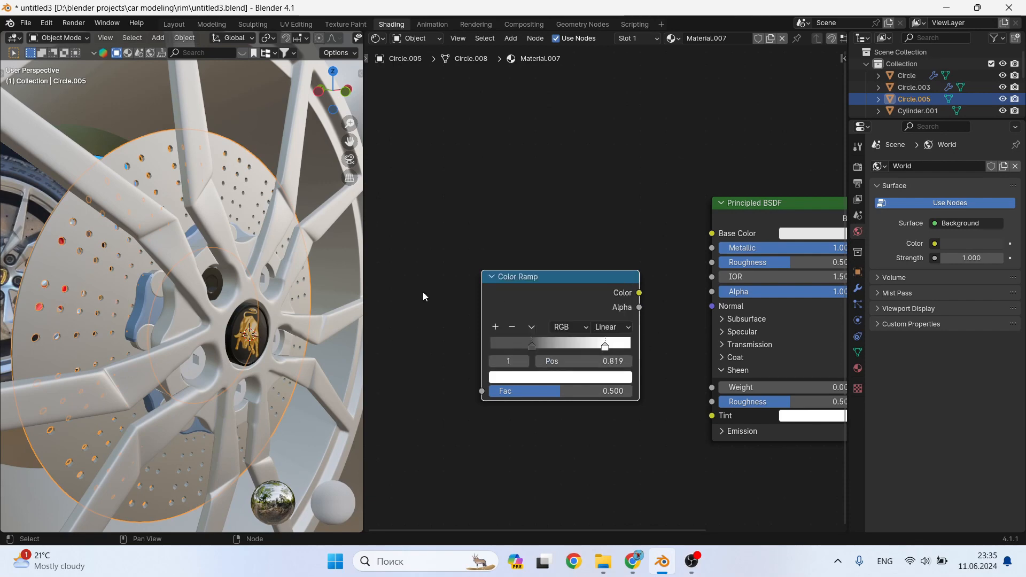
# Add a Noise Texture node in front of the Color Ramp
pyautogui.scroll(-1, 423, 292)
pyautogui.moveTo(455, 275); pyautogui.dragTo(513, 257, button='middle')
pyautogui.hotkey('shift', 'a')
pyautogui.write('n')
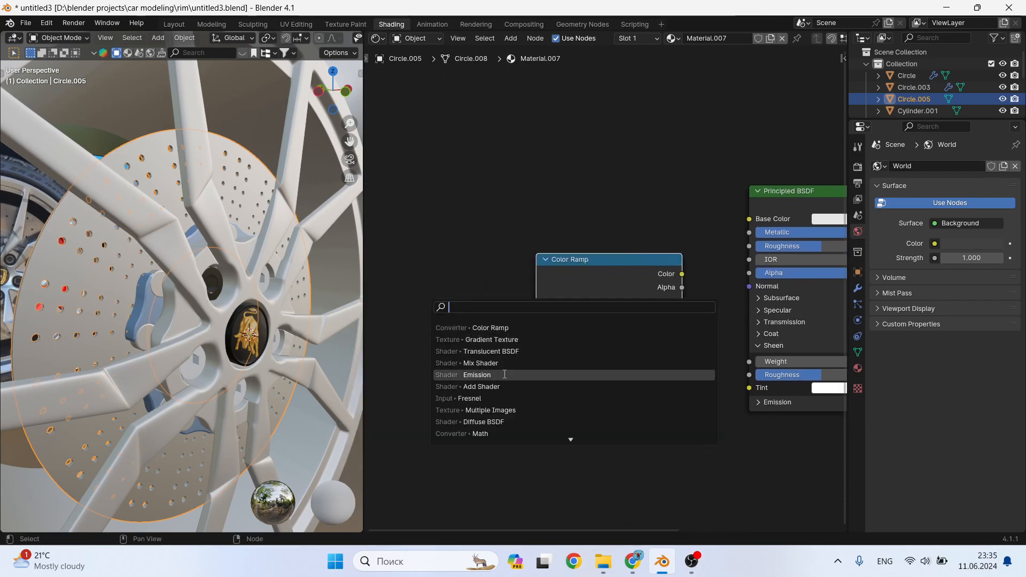
pyautogui.click(487, 328)
pyautogui.click(410, 306)
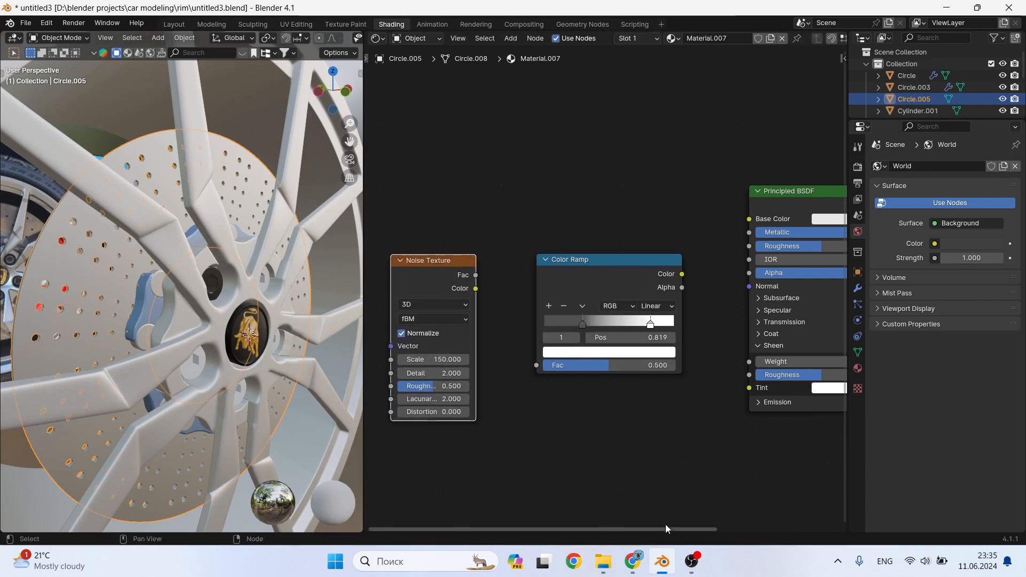
# Add a Texture Coordinate node in front of the Noise Texture
pyautogui.scroll(-1, 510, 326)
pyautogui.moveTo(510, 318); pyautogui.dragTo(684, 299, button='middle')
pyautogui.hotkey('shift', 'a')
pyautogui.click(499, 322)
pyautogui.write('t')
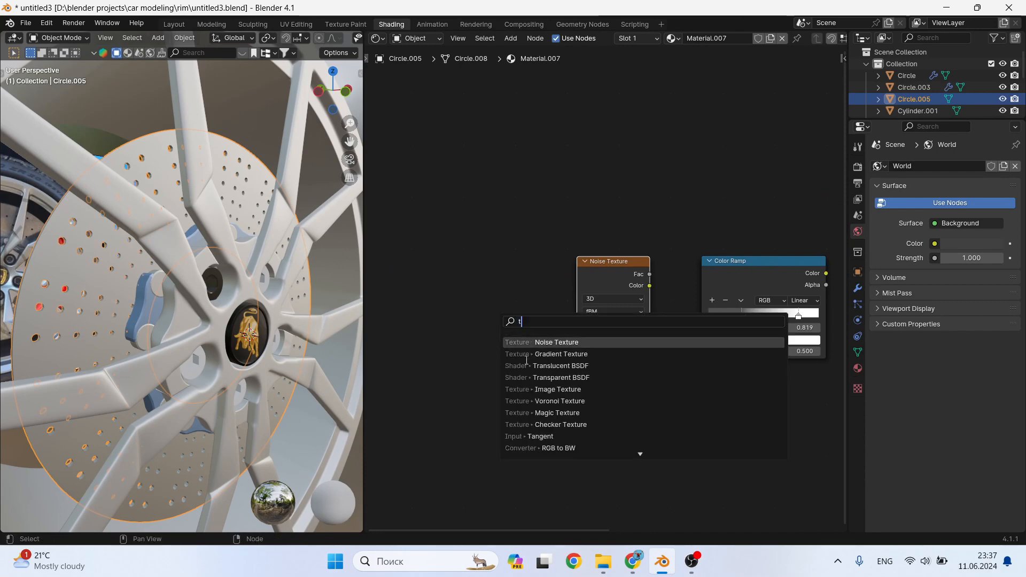
pyautogui.write('ex')
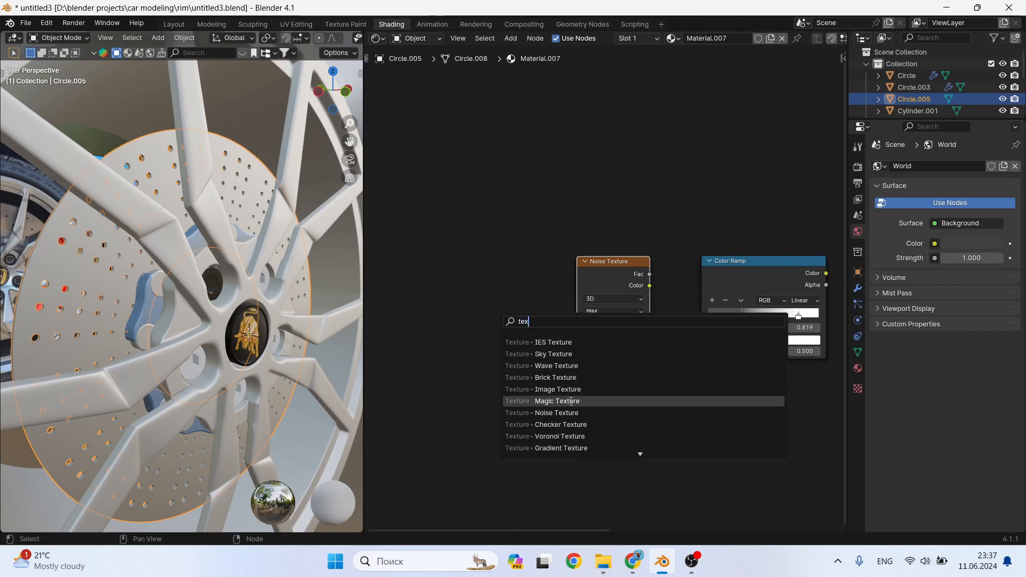
pyautogui.write('ture')
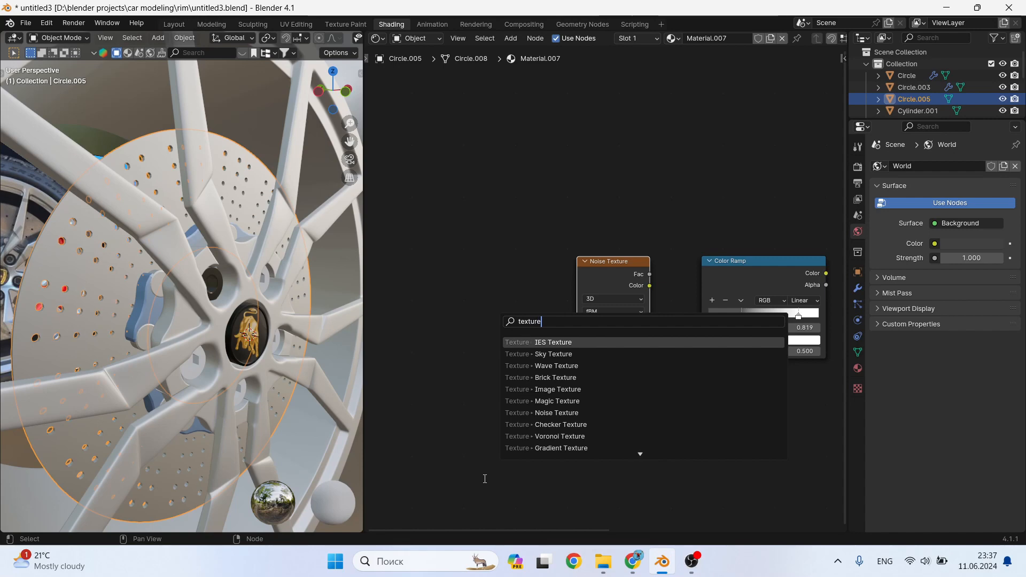
pyautogui.write(' c')
pyautogui.press('Return')
pyautogui.click(427, 319)
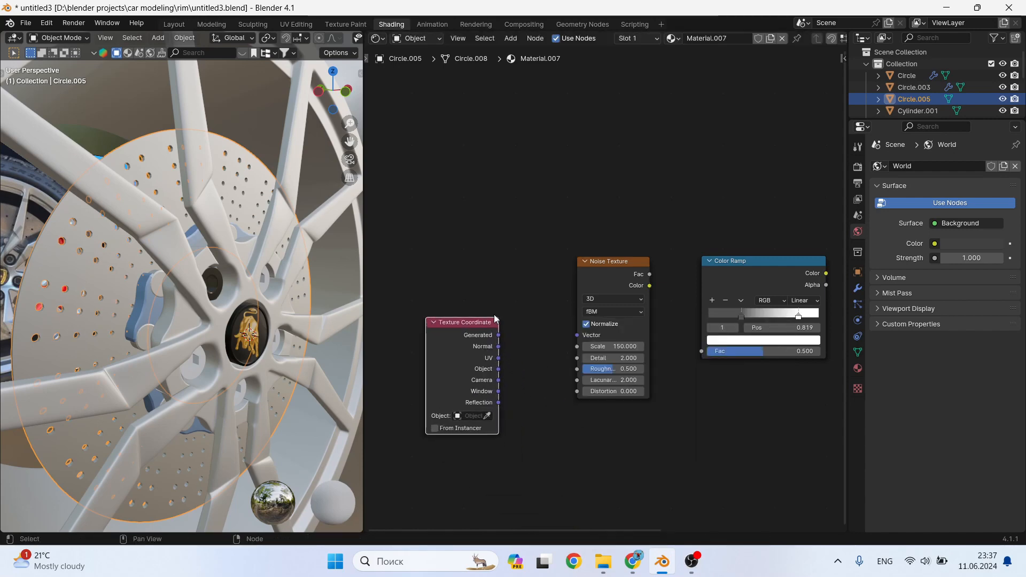
# Connect the Noise Texture's Fac output to the Color Ramp's Fac and lighten the ramp's dark grey stop
pyautogui.moveTo(649, 275); pyautogui.dragTo(701, 351)
pyautogui.click(742, 316)
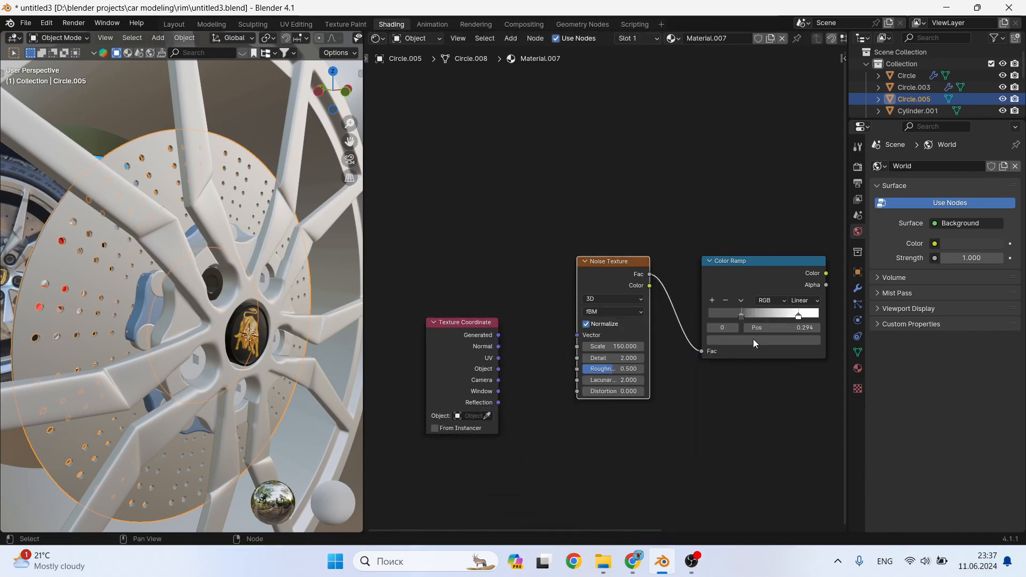
pyautogui.click(753, 339)
pyautogui.moveTo(811, 241); pyautogui.dragTo(811, 221)
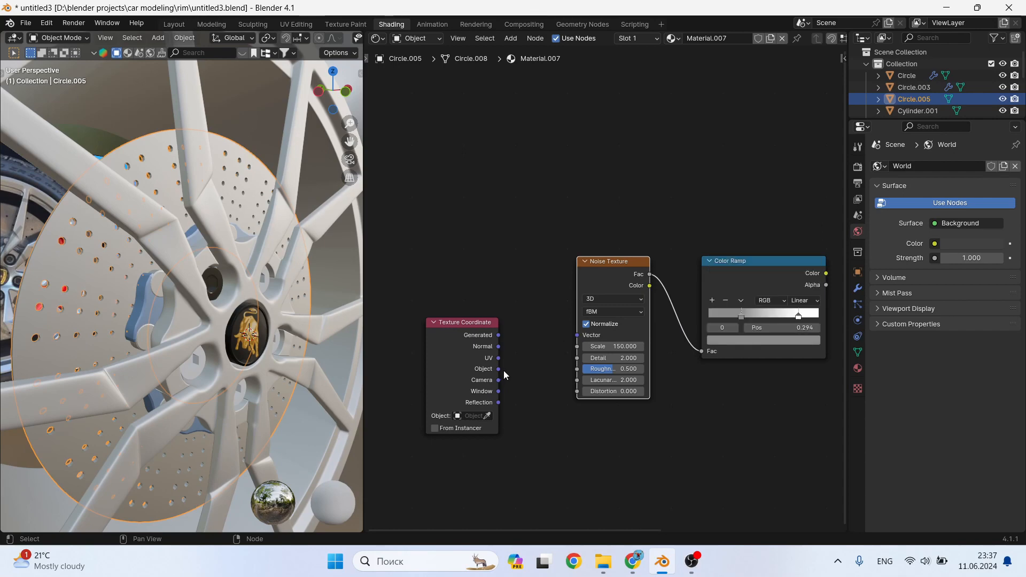
# Connect the Texture Coordinate's Object output to the Noise Texture's Vector and preview the Color Ramp's output on the disc
pyautogui.moveTo(498, 369); pyautogui.dragTo(524, 368)
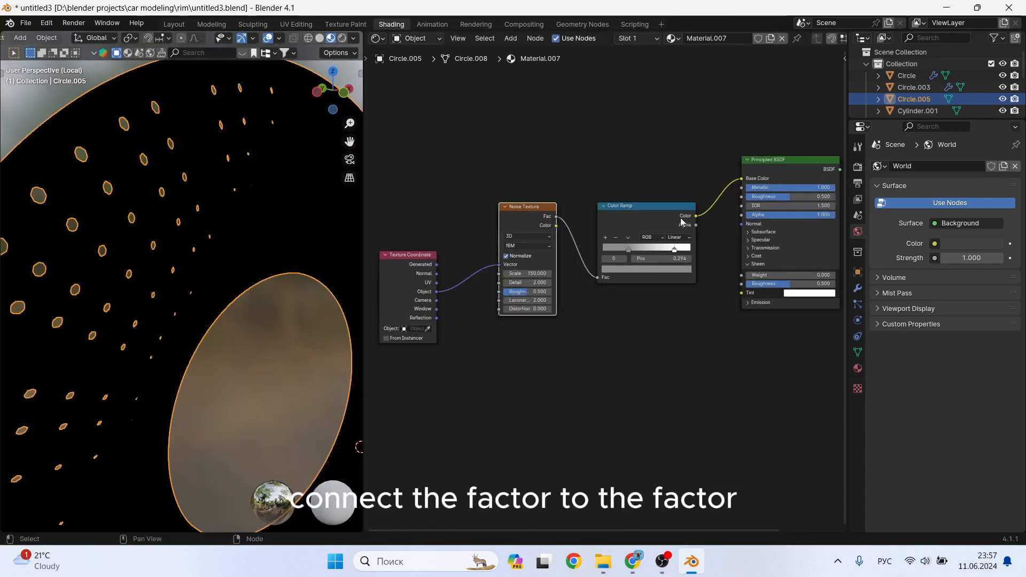
pyautogui.moveTo(704, 215); pyautogui.dragTo(648, 267, button='middle')
pyautogui.scroll(1, 647, 267)
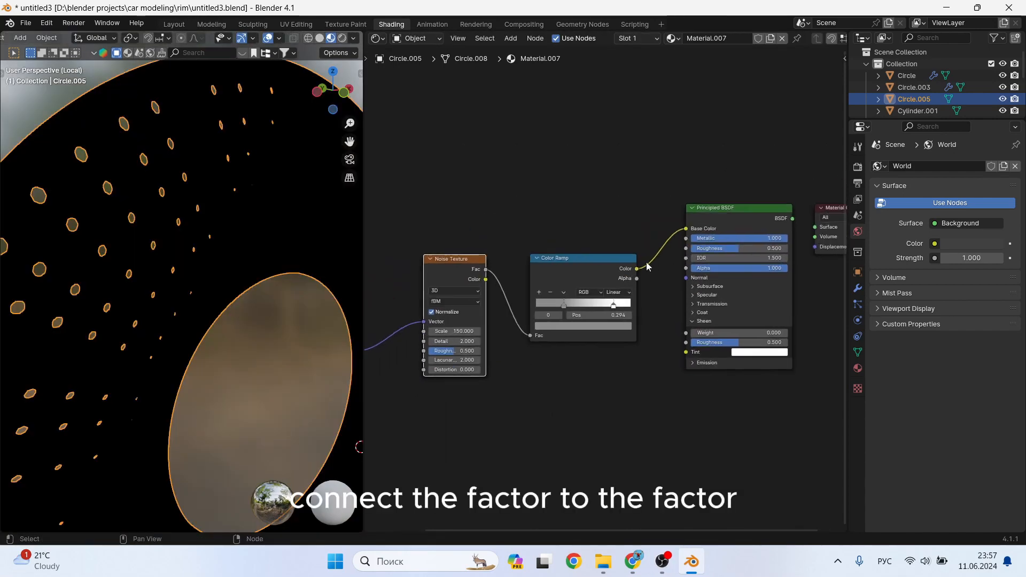
pyautogui.keyDown('ctrl'); pyautogui.keyDown('shift'); pyautogui.click(632, 266); pyautogui.keyUp('shift'); pyautogui.keyUp('ctrl')
# Duplicate the Noise Texture below the original and connect the Object coordinates to the copy's Vector
pyautogui.scroll(-2, 599, 305)
pyautogui.moveTo(499, 371); pyautogui.dragTo(588, 345, button='middle')
pyautogui.scroll(1, 588, 345)
pyautogui.click(565, 238)
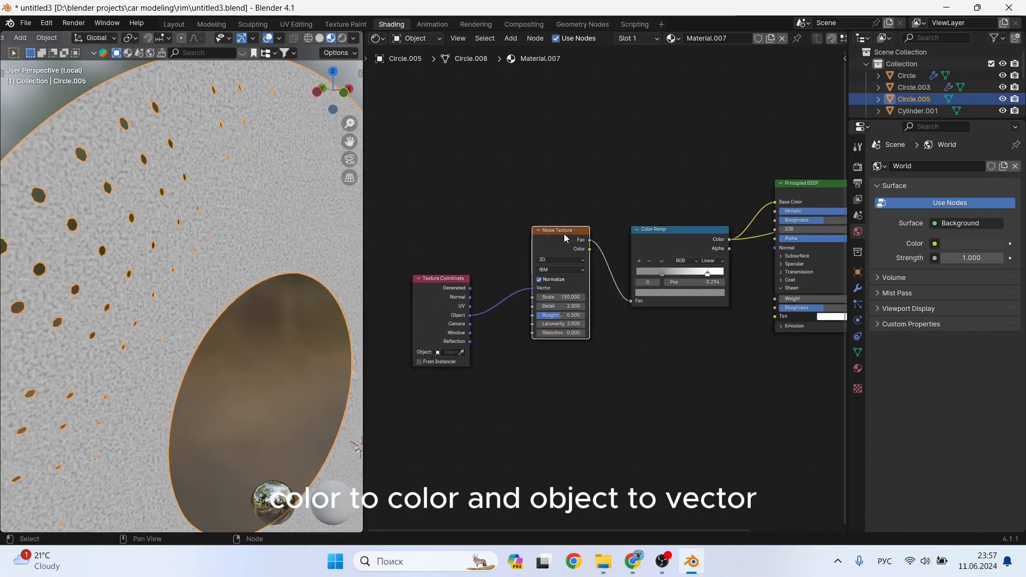
pyautogui.hotkey('shift', 'd')
pyautogui.click(568, 366)
pyautogui.scroll(2, 567, 382)
pyautogui.click(455, 306)
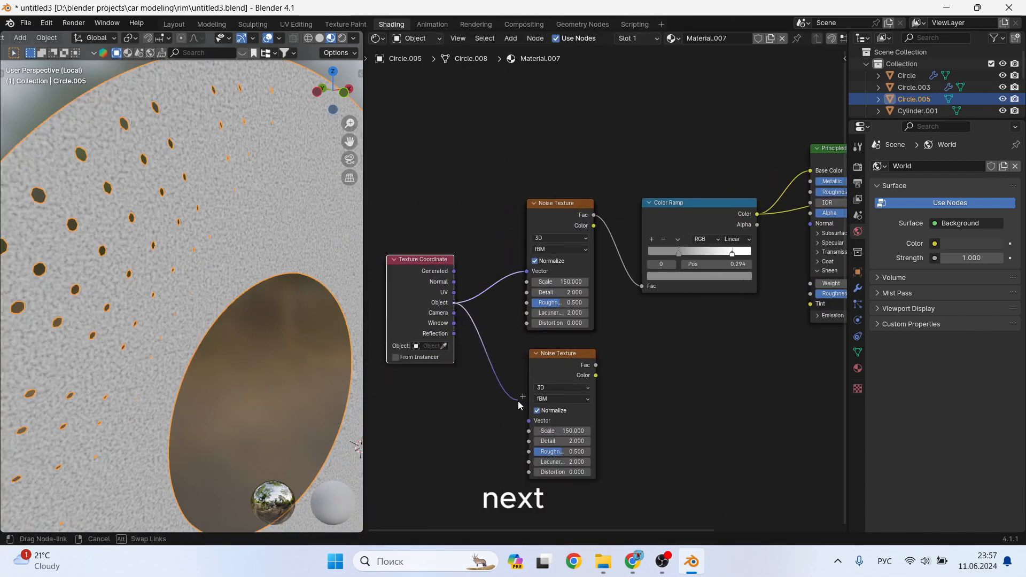
pyautogui.moveTo(519, 405); pyautogui.dragTo(529, 420)
# Preview the lower Noise Texture and insert a duplicate of the Color Ramp into its Fac output link
pyautogui.keyDown('ctrl'); pyautogui.keyDown('shift'); pyautogui.click(586, 357); pyautogui.keyUp('shift'); pyautogui.keyUp('ctrl')
pyautogui.click(684, 267)
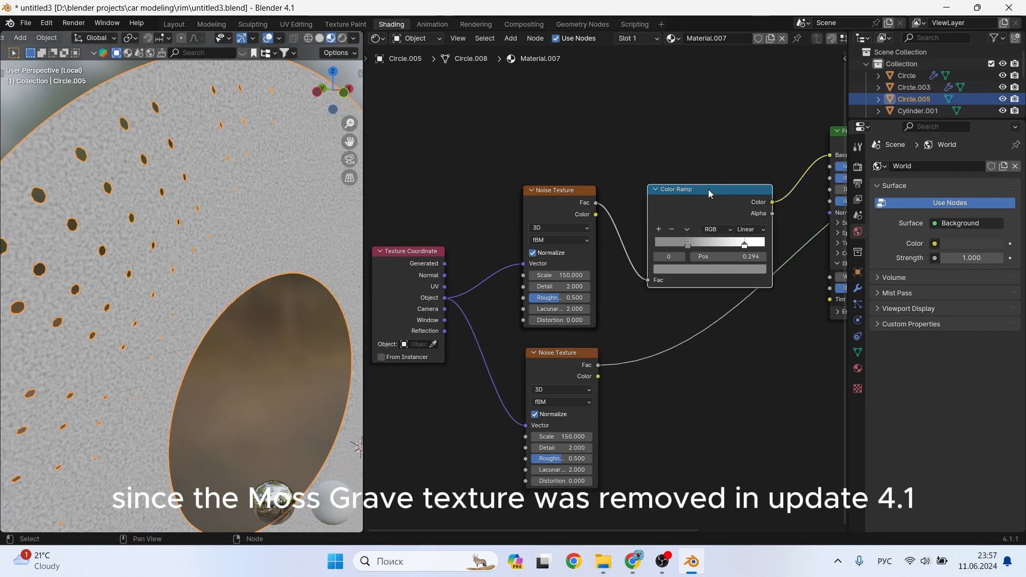
pyautogui.hotkey('shift', 'd')
pyautogui.click(694, 369)
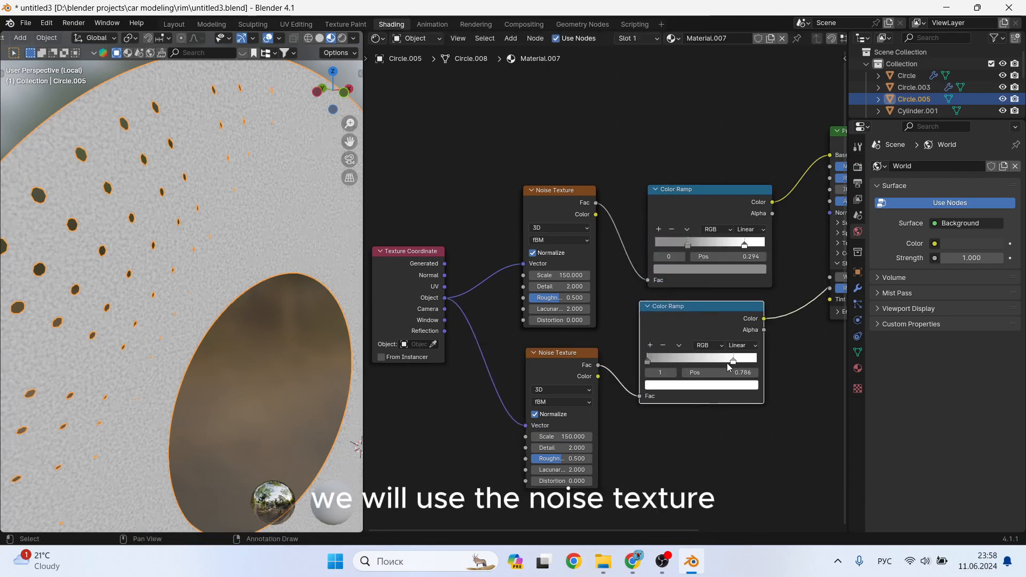
# Move the lower Color Ramp's white stop near the start and dim it to light grey, then darken the first stop to Value about 0.17
pyautogui.moveTo(730, 367); pyautogui.dragTo(665, 371)
pyautogui.click(683, 387)
pyautogui.moveTo(749, 230); pyautogui.dragTo(749, 251)
pyautogui.click(647, 362)
pyautogui.click(665, 383)
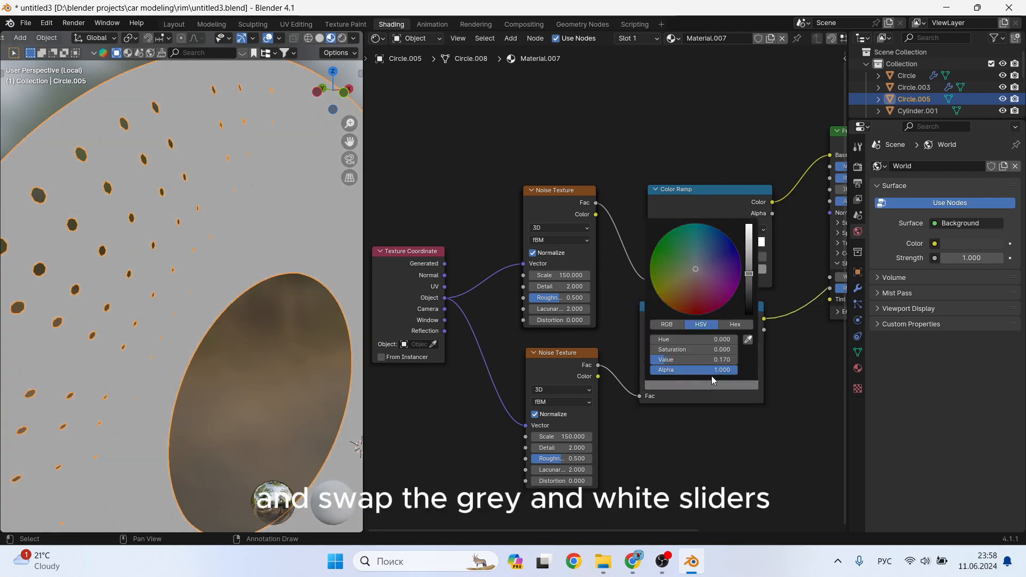
# Set the lower Noise Texture's Scale to 5, Detail to 15 and Roughness to 1
pyautogui.click(571, 437)
pyautogui.write('5')
pyautogui.press('Tab')
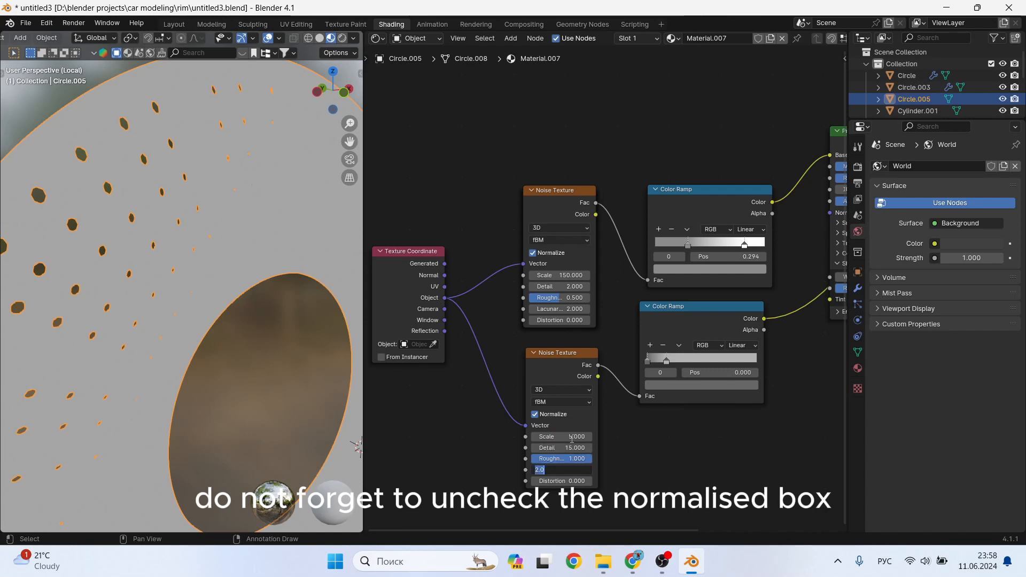
# Move the lower Color Ramp's light stop to 0.218 and turn off Normalize on the lower Noise Texture
pyautogui.click(751, 312)
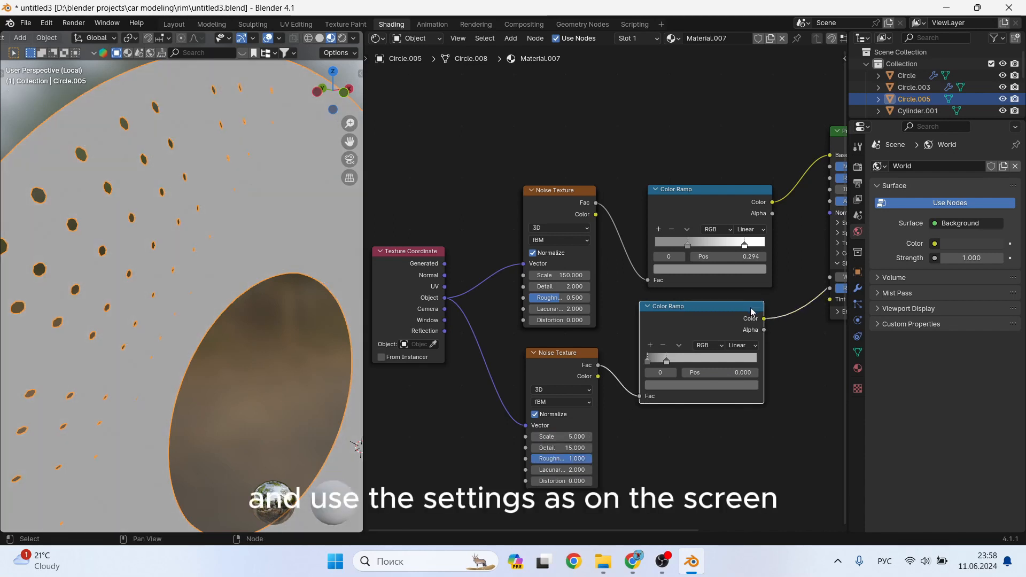
pyautogui.moveTo(668, 362); pyautogui.dragTo(679, 366)
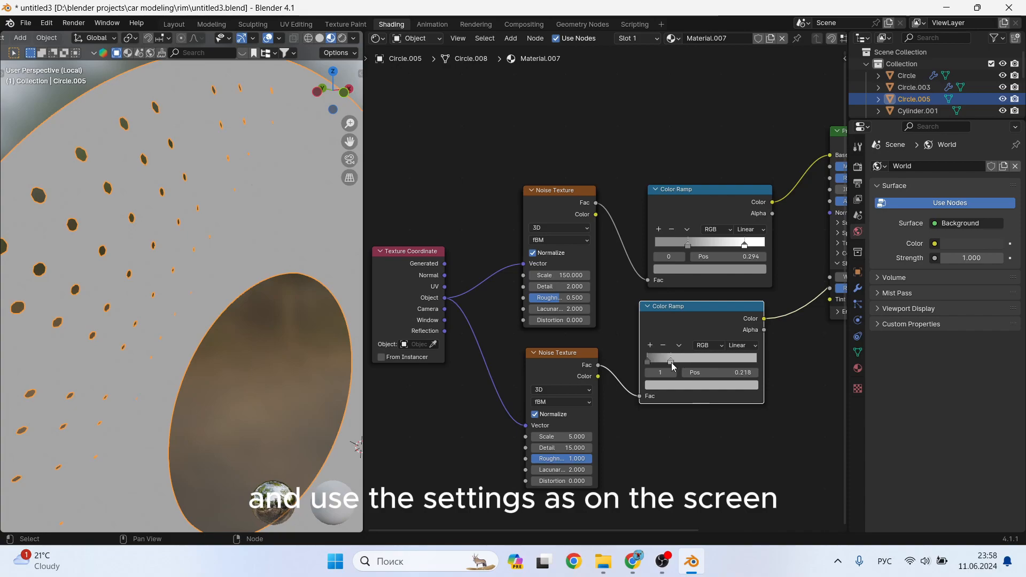
pyautogui.click(545, 420)
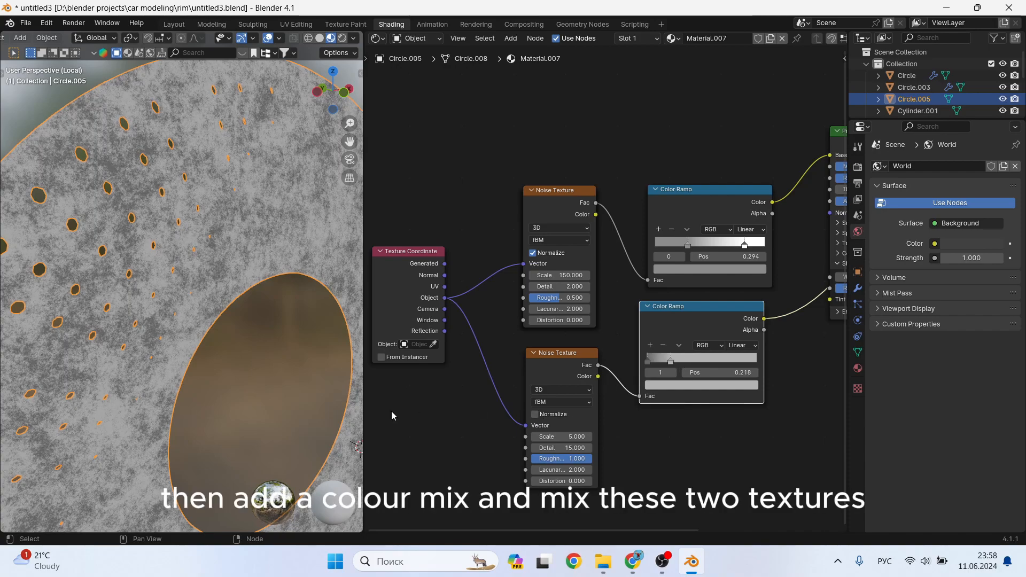
# Open the color of the lower Color Ramp's darker first stop for editing
pyautogui.moveTo(252, 310); pyautogui.dragTo(187, 286, button='middle')
pyautogui.click(647, 361)
pyautogui.click(685, 385)
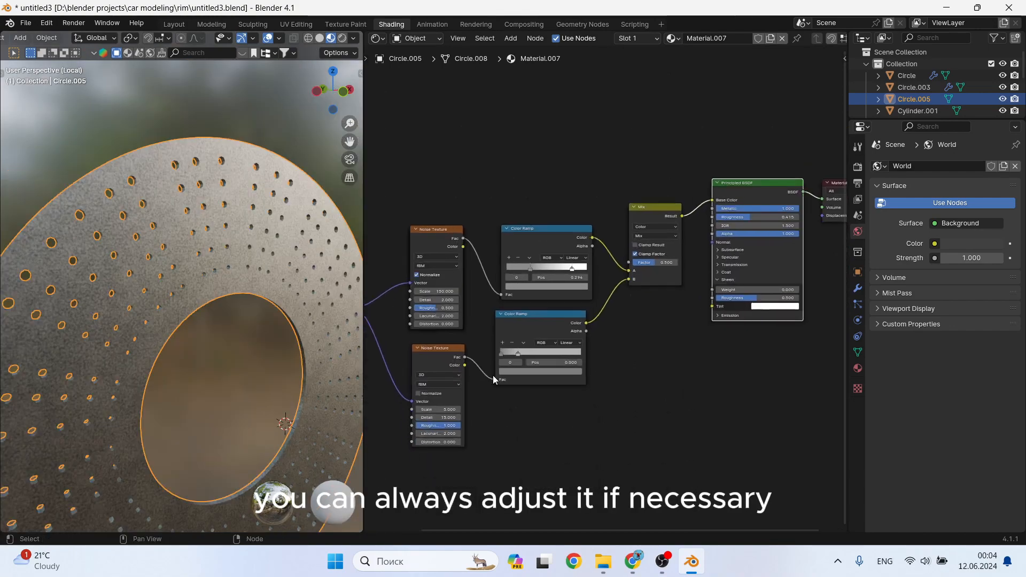
# Set the Principled BSDF's Roughness to 0.347 and check the metal surface close up on the disc
pyautogui.moveTo(630, 382); pyautogui.dragTo(487, 415, button='middle')
pyautogui.scroll(2, 613, 291)
pyautogui.moveTo(689, 233); pyautogui.dragTo(668, 234)
pyautogui.scroll(5, 158, 298)
pyautogui.moveTo(158, 298); pyautogui.dragTo(144, 249, button='middle')
# Add a second material slot to the brake disc and create a new material in it
pyautogui.click(858, 368)
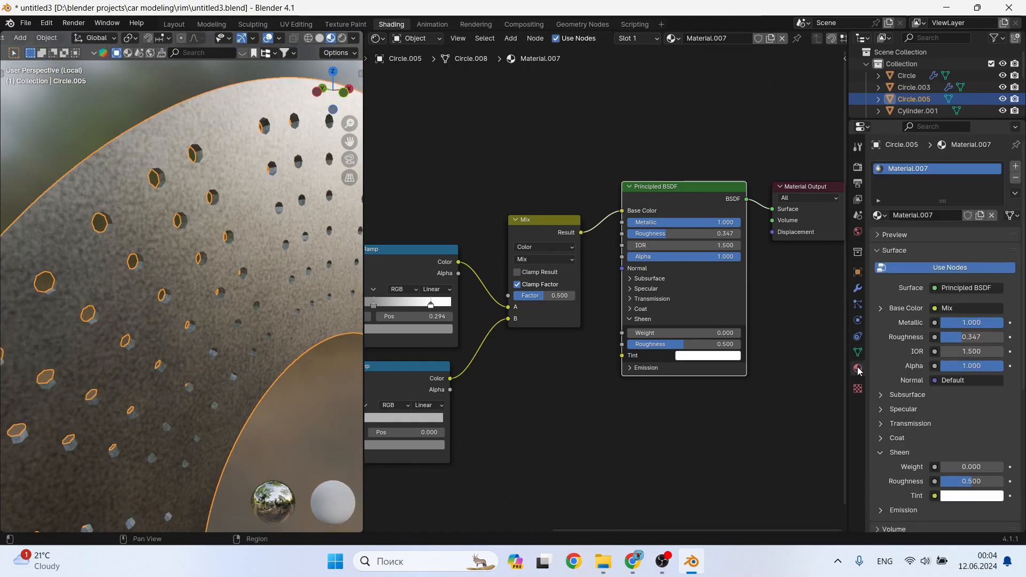
pyautogui.click(1016, 166)
pyautogui.click(933, 240)
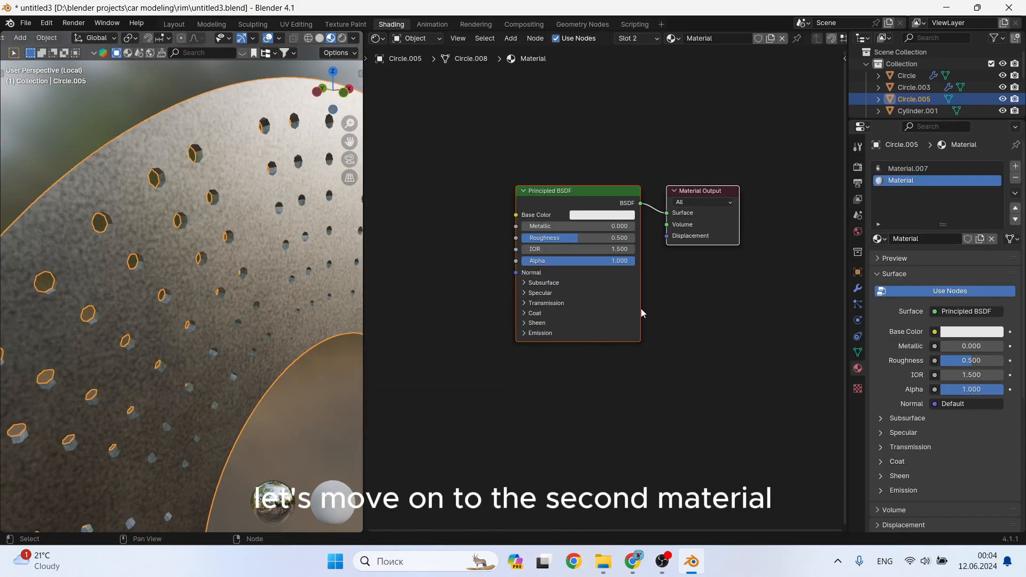
# Add a Color Ramp node in front of the Principled BSDF in the second material
pyautogui.moveTo(424, 196); pyautogui.dragTo(560, 276, button='middle')
pyautogui.hotkey('shift', 'a')
pyautogui.write('c')
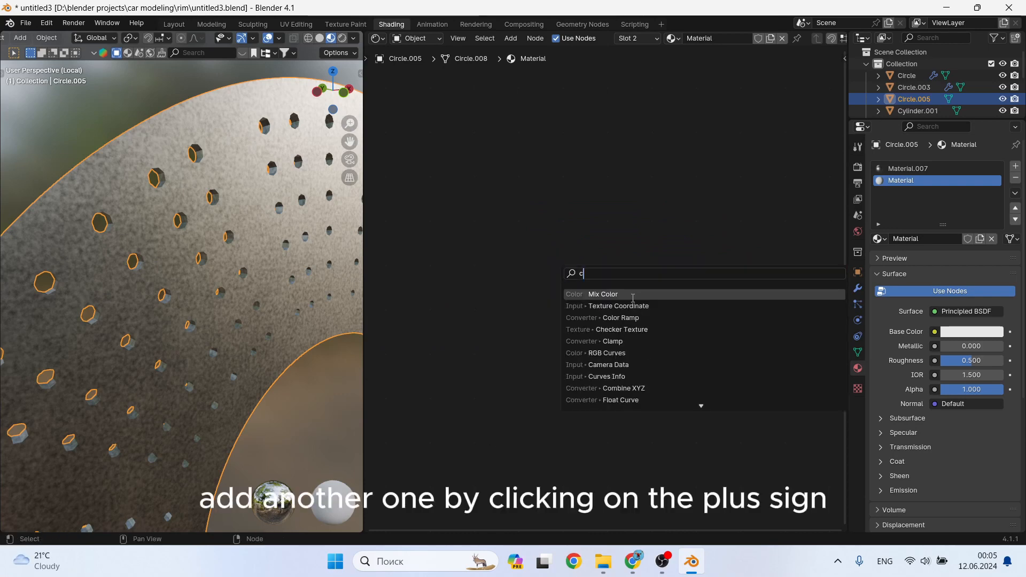
pyautogui.click(632, 318)
pyautogui.click(559, 329)
pyautogui.scroll(1, 560, 331)
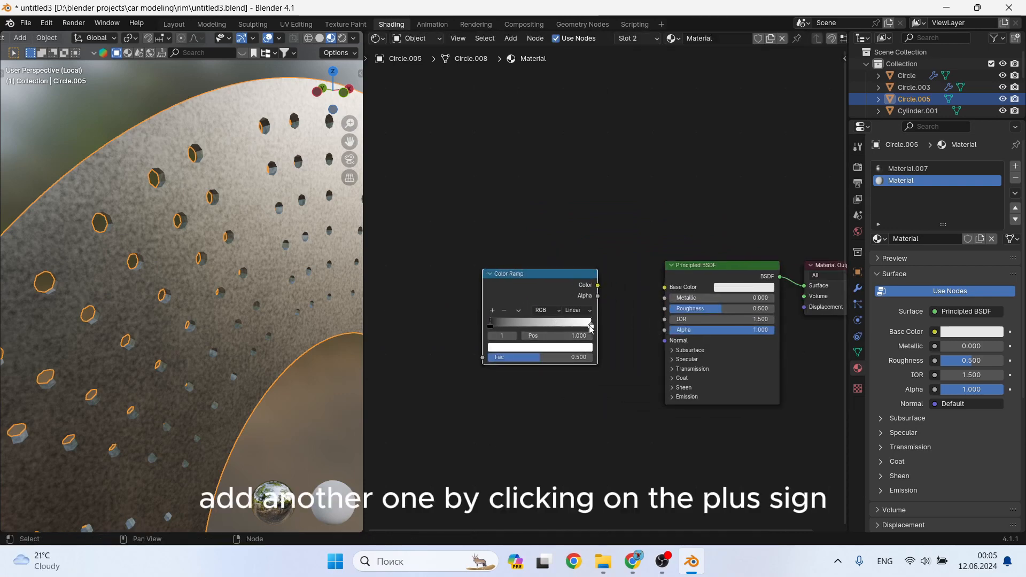
# Set the Color Ramp's end stop to gray with Value 0.319 and its first stop to white, and duplicate the node below
pyautogui.click(580, 347)
pyautogui.scroll(-5, 579, 265)
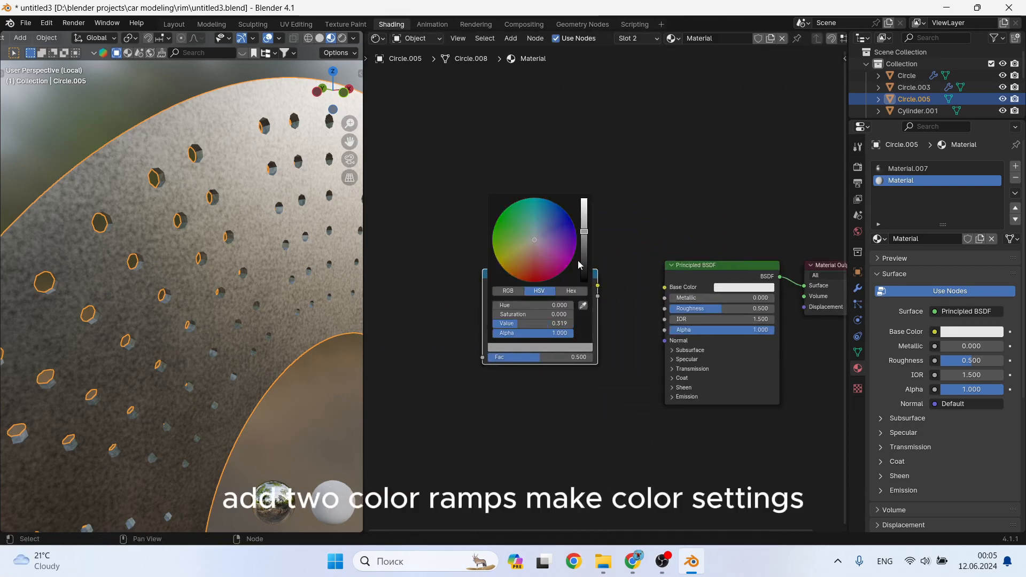
pyautogui.click(523, 348)
pyautogui.scroll(6, 587, 284)
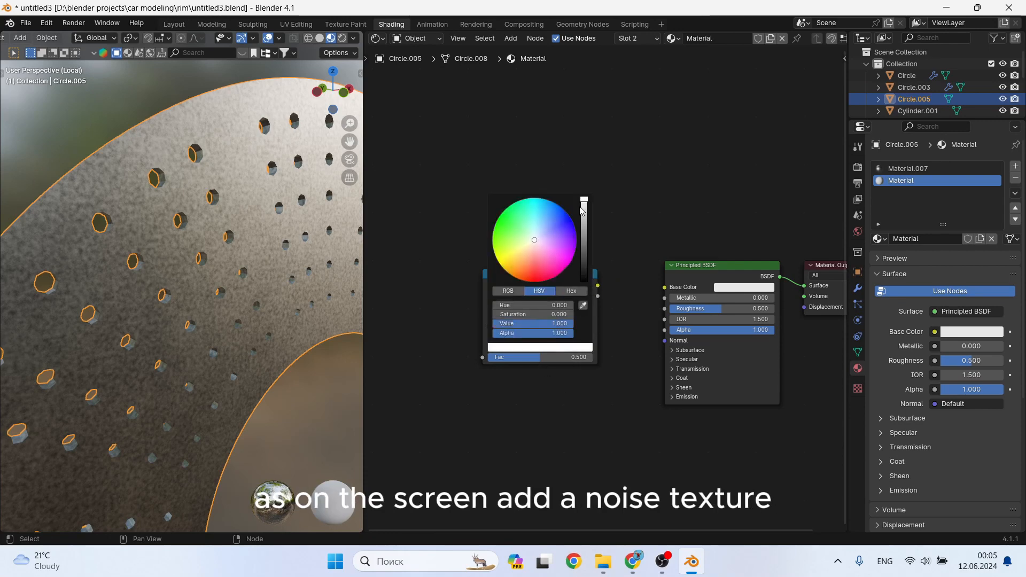
pyautogui.hotkey('shift', 'd')
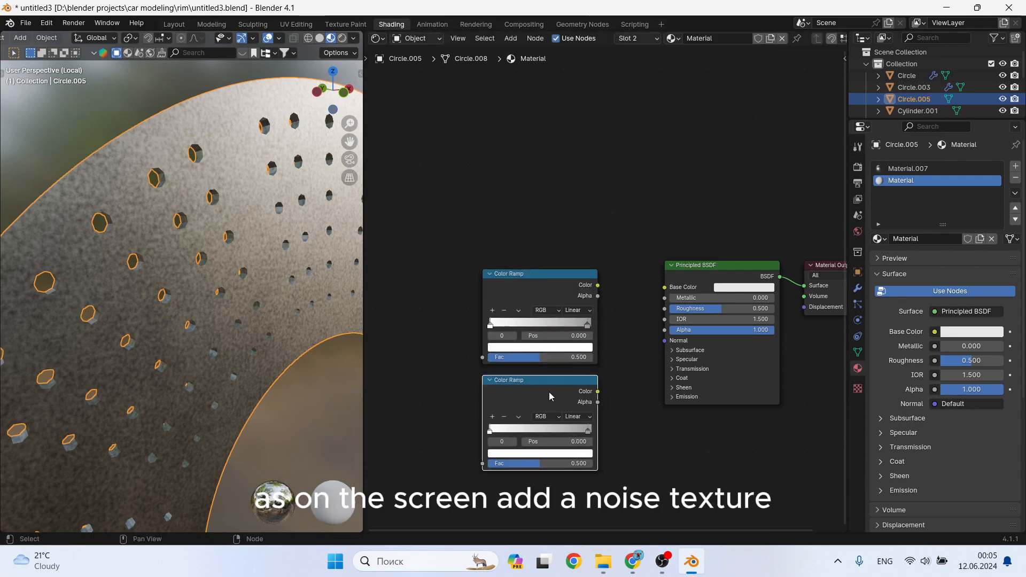
# Move the gray stop to 0.540 on the upper Color Ramp and 0.435 on the lower one, with the lower white stop at the far end
pyautogui.moveTo(588, 324); pyautogui.dragTo(542, 331)
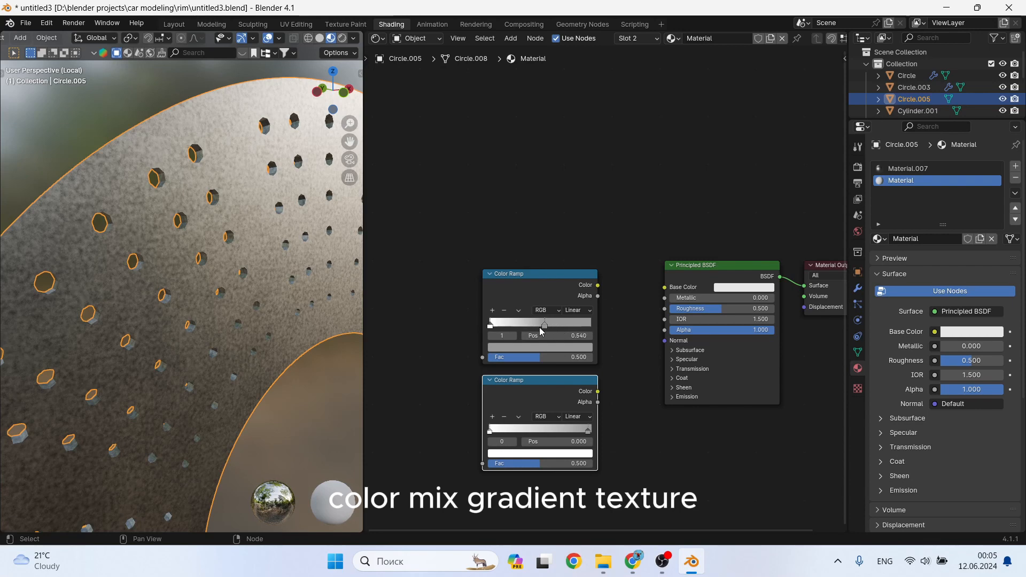
pyautogui.moveTo(593, 431); pyautogui.dragTo(576, 434)
pyautogui.moveTo(490, 431); pyautogui.dragTo(592, 430)
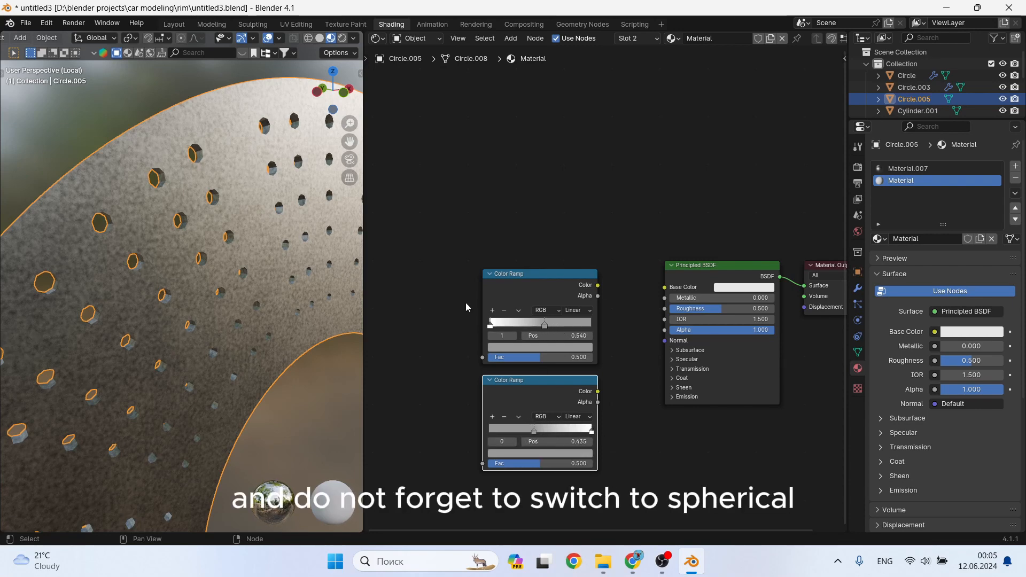
# Add a Noise Texture node ahead of the two Color Ramps
pyautogui.scroll(-1, 466, 307)
pyautogui.moveTo(466, 308); pyautogui.dragTo(605, 294, button='middle')
pyautogui.hotkey('shift', 'a')
pyautogui.click(540, 338)
pyautogui.click(607, 389)
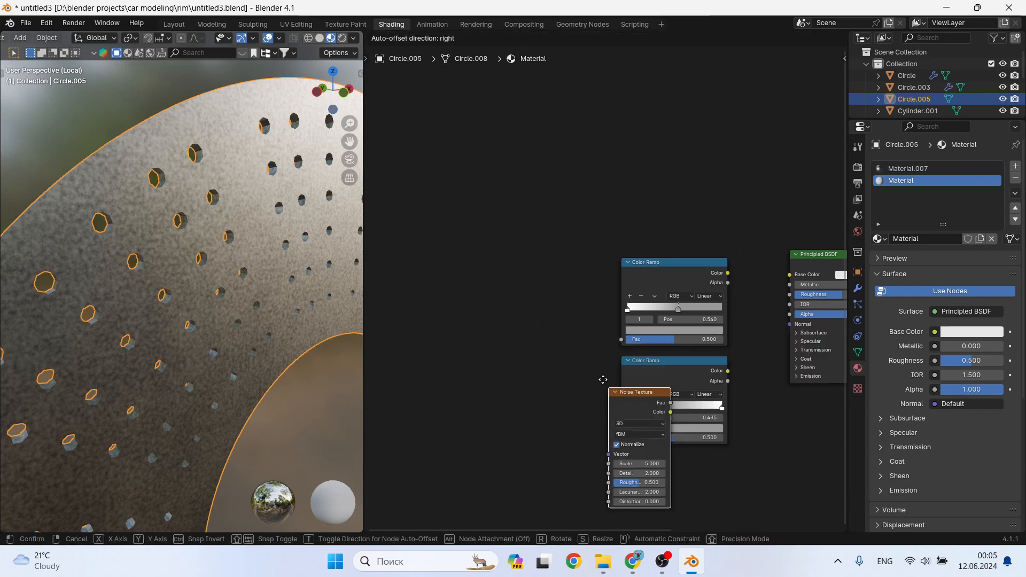
pyautogui.click(516, 300)
# Add a Gradient Texture node ahead of the Noise Texture
pyautogui.moveTo(396, 334); pyautogui.dragTo(596, 328, button='middle')
pyautogui.hotkey('shift', 'a')
pyautogui.write('g')
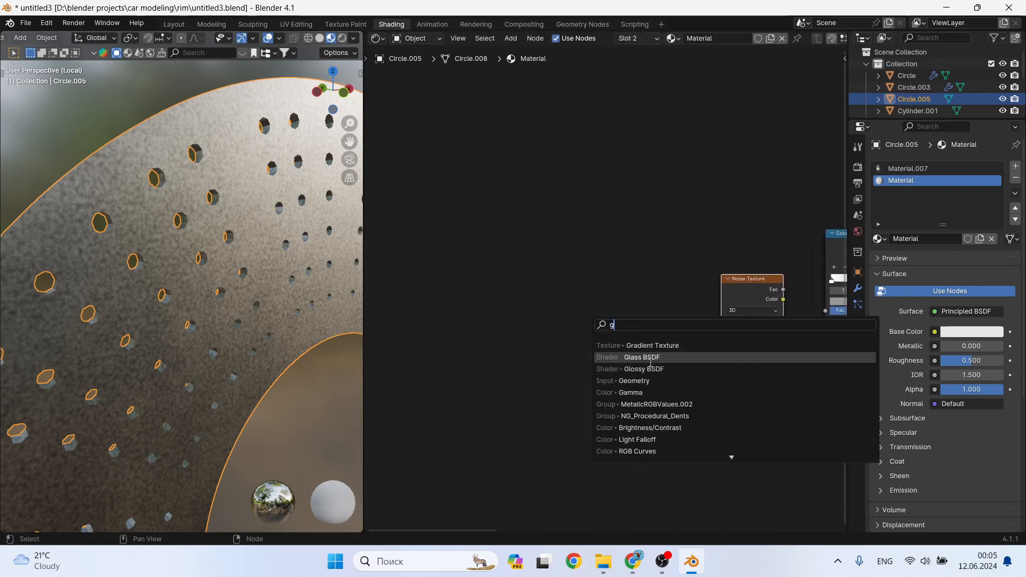
pyautogui.click(651, 357)
pyautogui.click(623, 355)
# Add a Texture Coordinate node and connect its UV output to the Gradient Texture's Vector
pyautogui.hotkey('shift', 'a')
pyautogui.write('c')
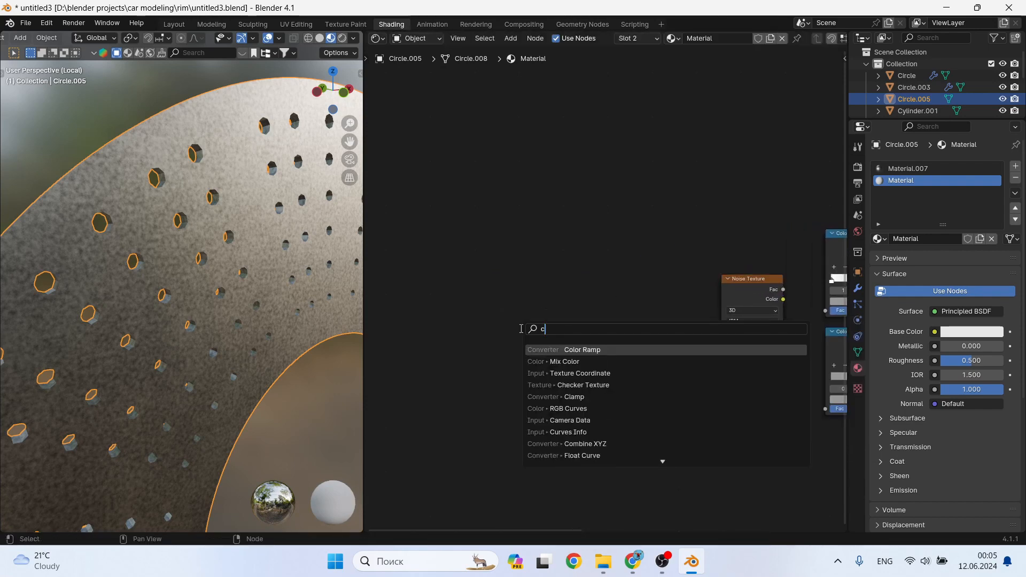
pyautogui.write('oo')
pyautogui.click(579, 350)
pyautogui.click(479, 321)
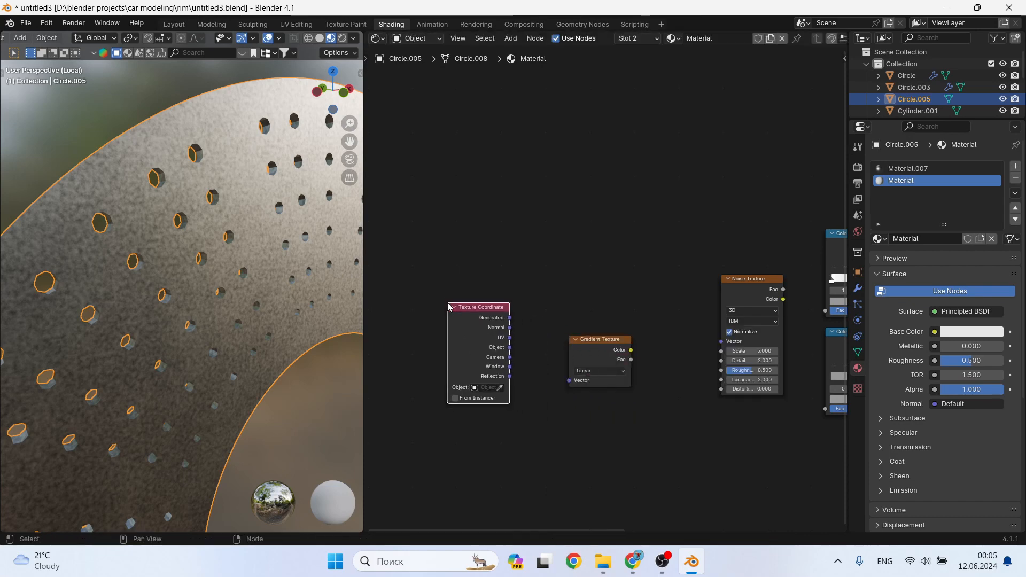
pyautogui.moveTo(509, 337); pyautogui.dragTo(569, 380)
# Add a Mix Color node between the Gradient Texture and the Noise Texture
pyautogui.hotkey('shift', 'a')
pyautogui.write('mi')
pyautogui.click(705, 345)
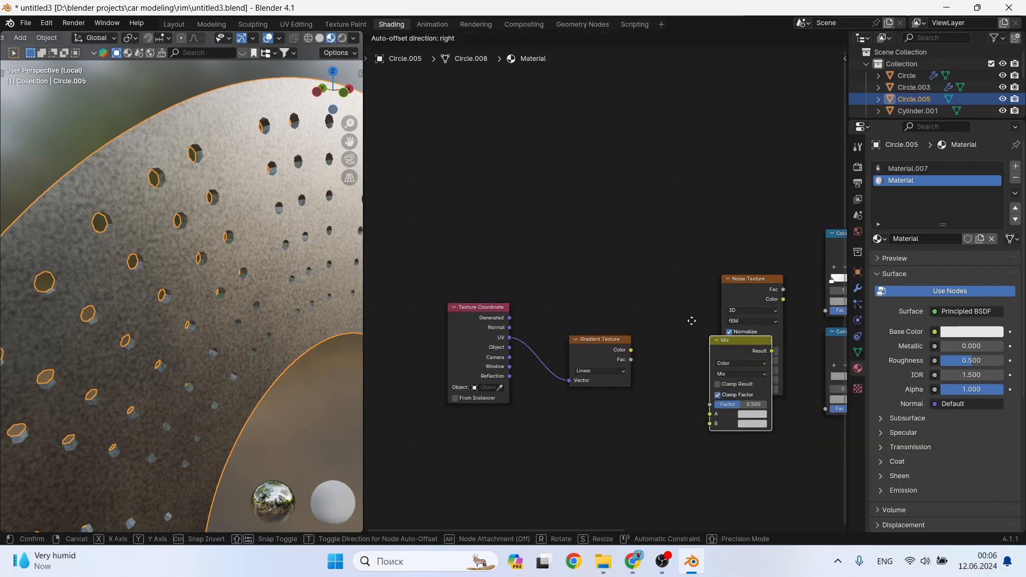
pyautogui.click(648, 271)
# Feed Object coordinates into Mix input A and the gradient's Vector, with the Gradient Texture set to Spherical and its Color linked to B
pyautogui.moveTo(510, 348); pyautogui.dragTo(640, 348)
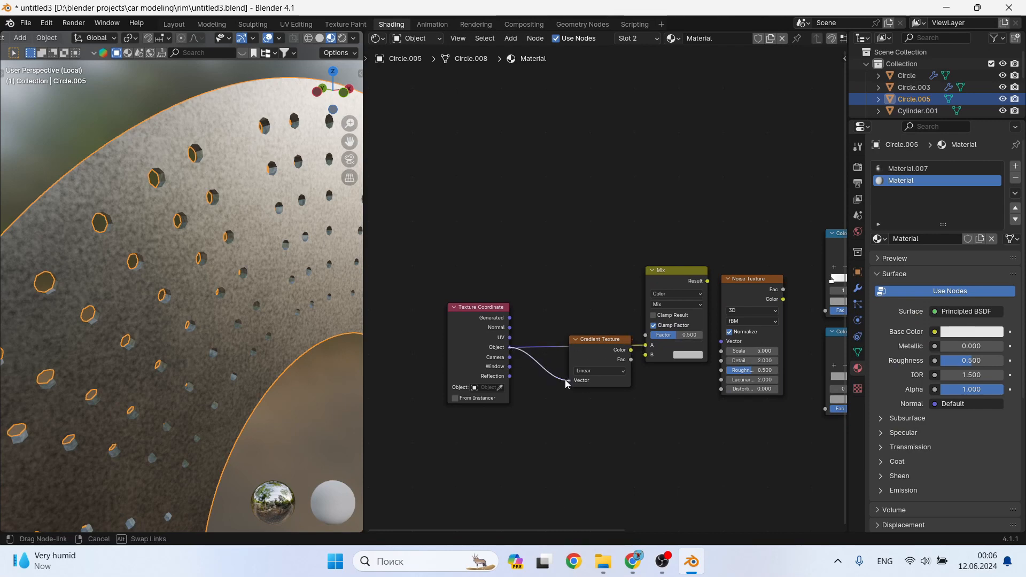
pyautogui.moveTo(565, 381); pyautogui.dragTo(567, 381)
pyautogui.moveTo(619, 375); pyautogui.dragTo(645, 362)
pyautogui.click(612, 404)
pyautogui.click(597, 463)
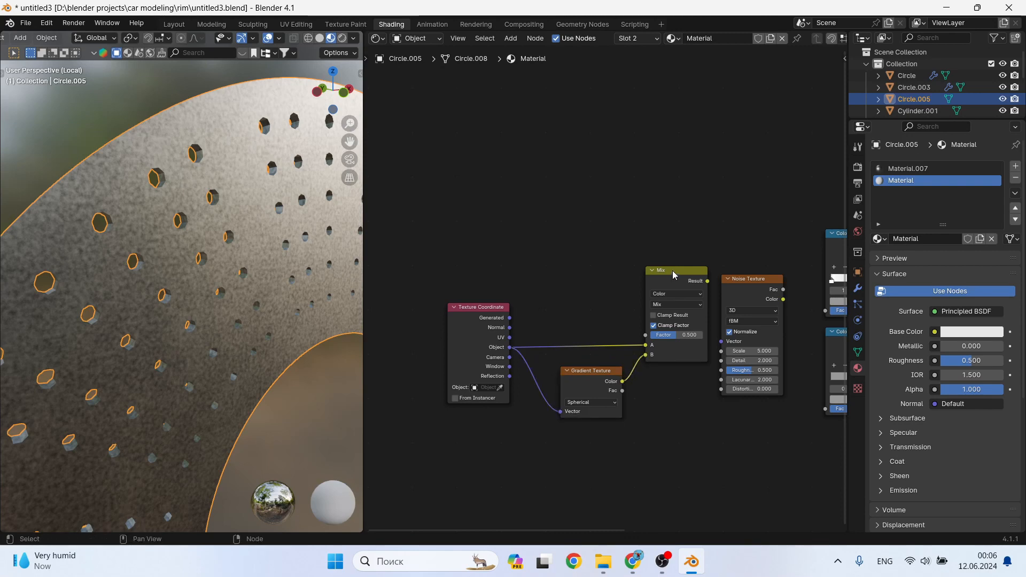
# Connect the Noise Texture's Fac output to the Fac inputs of both Color Ramps
pyautogui.moveTo(674, 275); pyautogui.dragTo(664, 286)
pyautogui.moveTo(664, 263); pyautogui.dragTo(481, 278, button='middle')
pyautogui.moveTo(602, 305); pyautogui.dragTo(643, 325)
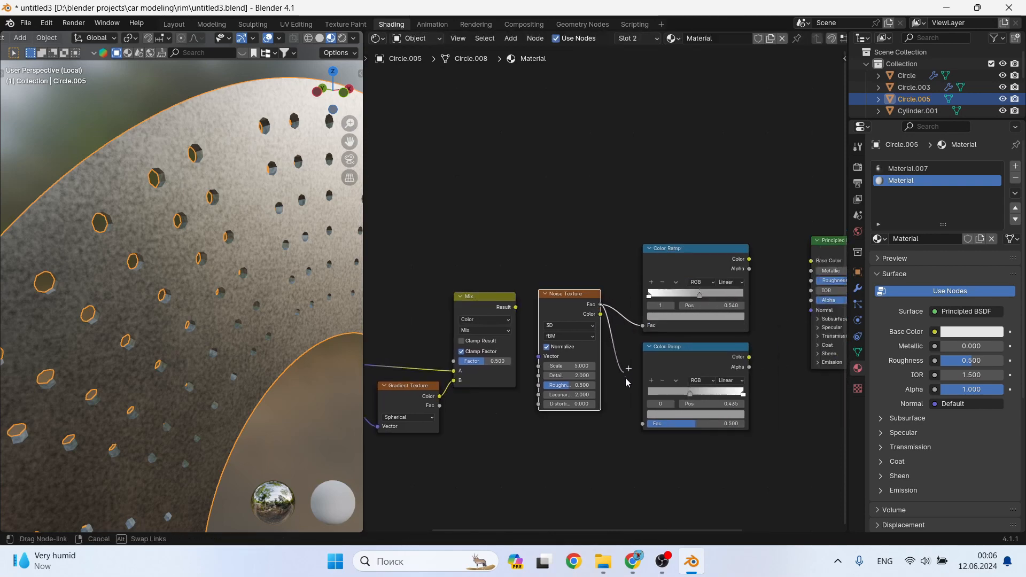
pyautogui.moveTo(627, 381); pyautogui.dragTo(645, 424)
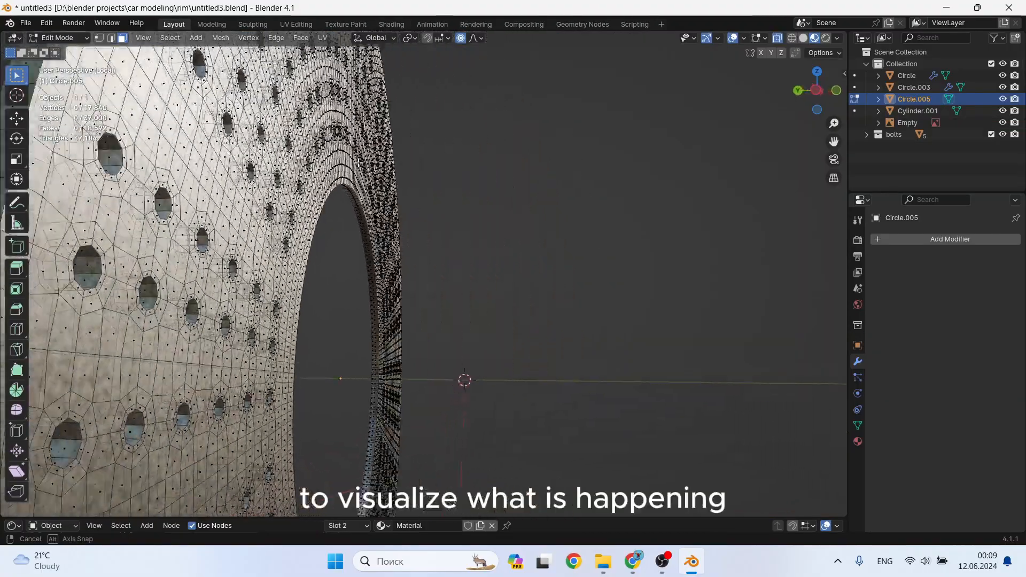
# Select the whole brake disc mesh in Edit Mode and open the vertex merge options
pyautogui.moveTo(375, 177)
pyautogui.mouseDown(button='middle')
pyautogui.moveTo(261, 229)
pyautogui.moveTo(321, 229)
pyautogui.mouseUp(button='middle')
pyautogui.press('a')
pyautogui.hotkey('shift', 'g')
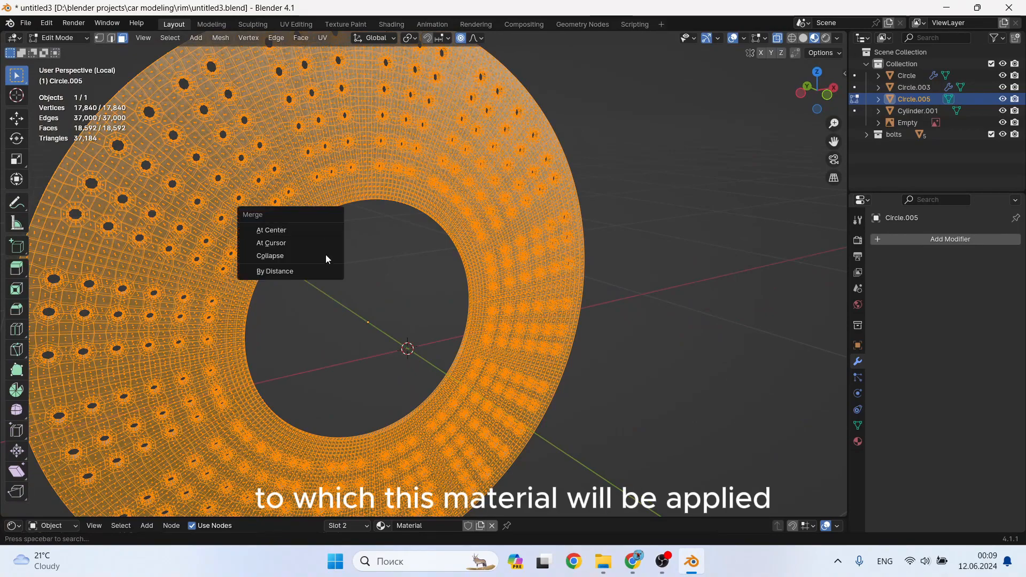
pyautogui.click(322, 259)
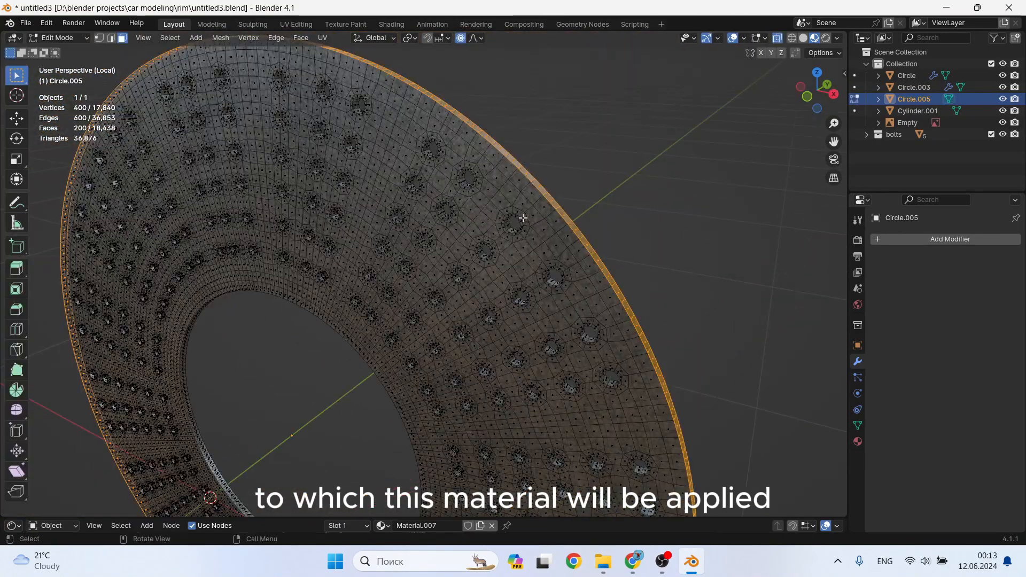
# Grow the outer rim face selection inward over both disc sides, stopping short of the inner ring around the center hole
pyautogui.scroll(5, 523, 218)
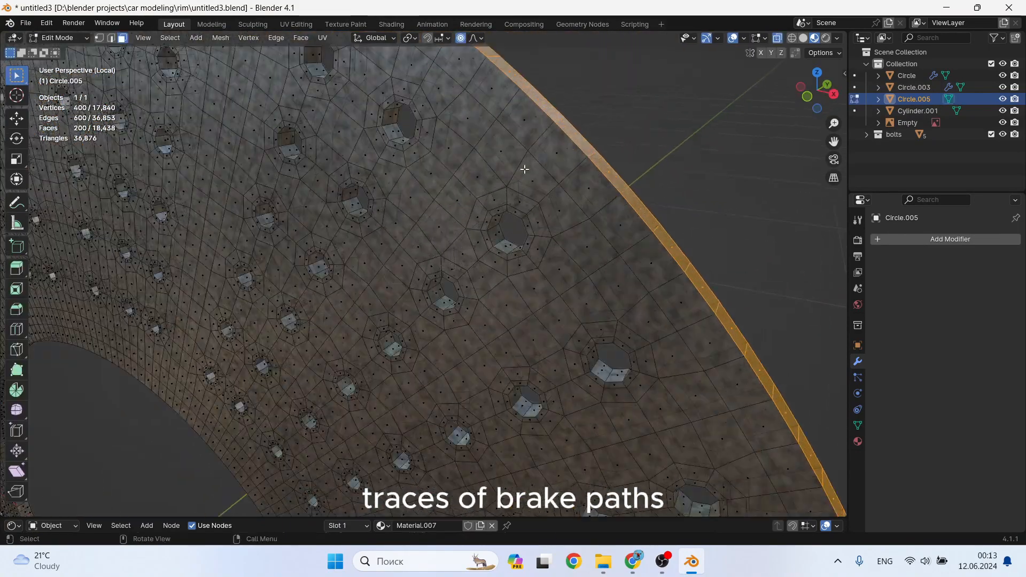
pyautogui.scroll(-6, 507, 107)
pyautogui.press('ctrl+KP_Add')
pyautogui.press('ctrl+KP_Add')
pyautogui.press('ctrl+KP_Add')
pyautogui.press('ctrl+KP_Add')
pyautogui.press('ctrl+KP_Add')
pyautogui.press('ctrl+KP_Add')
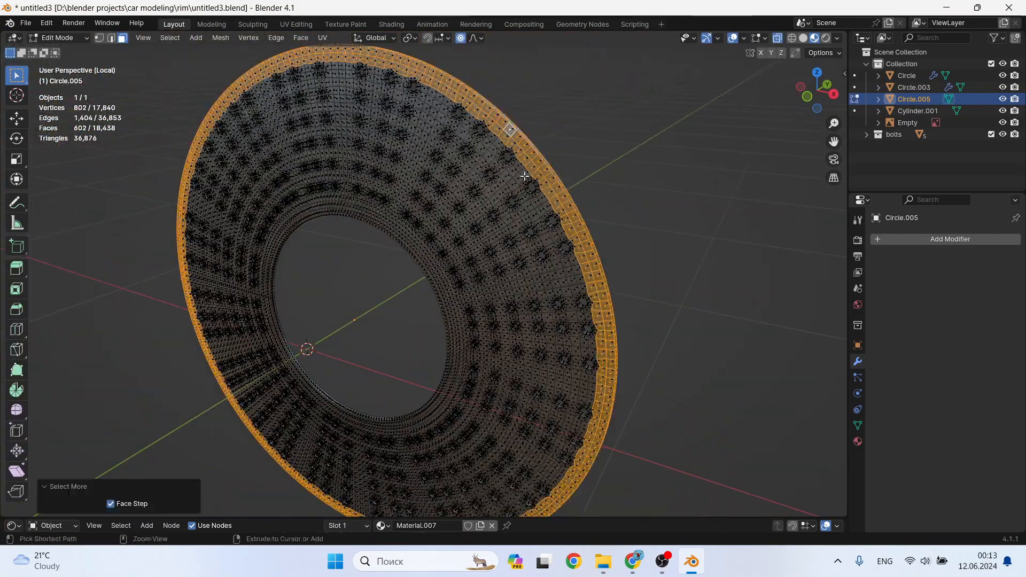
pyautogui.press('ctrl+KP_Add')
pyautogui.press('ctrl+KP_Add')
pyautogui.press('ctrl+KP_Add')
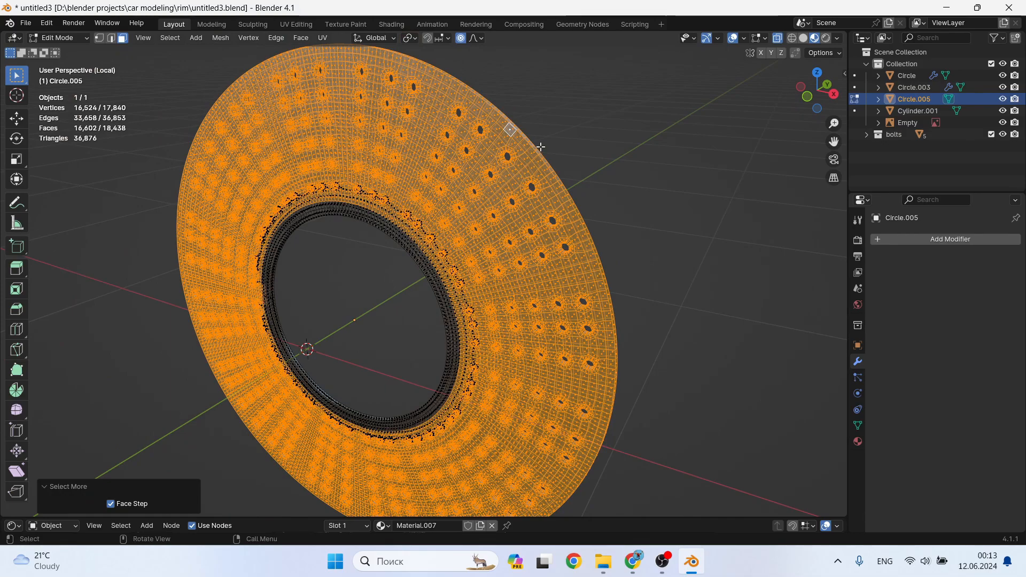
# Try to deselect the faces on one side of the disc with X-Ray on, and undo the deselection
pyautogui.moveTo(541, 146); pyautogui.dragTo(341, 249, button='middle')
pyautogui.keyDown('ctrl'); pyautogui.moveTo(615, 97); pyautogui.dragTo(225, 430); pyautogui.keyUp('ctrl')
pyautogui.scroll(3, 271, 281)
pyautogui.moveTo(274, 261); pyautogui.dragTo(368, 300, button='middle')
pyautogui.hotkey('ctrl', 'z')
# Turn X-Ray off, deselect the faces on one side of the disc, and remove the outer rim face loop from the selection
pyautogui.scroll(-4, 406, 278)
pyautogui.hotkey('alt', 'z')
pyautogui.keyDown('ctrl'); pyautogui.moveTo(696, 116); pyautogui.dragTo(353, 418); pyautogui.keyUp('ctrl')
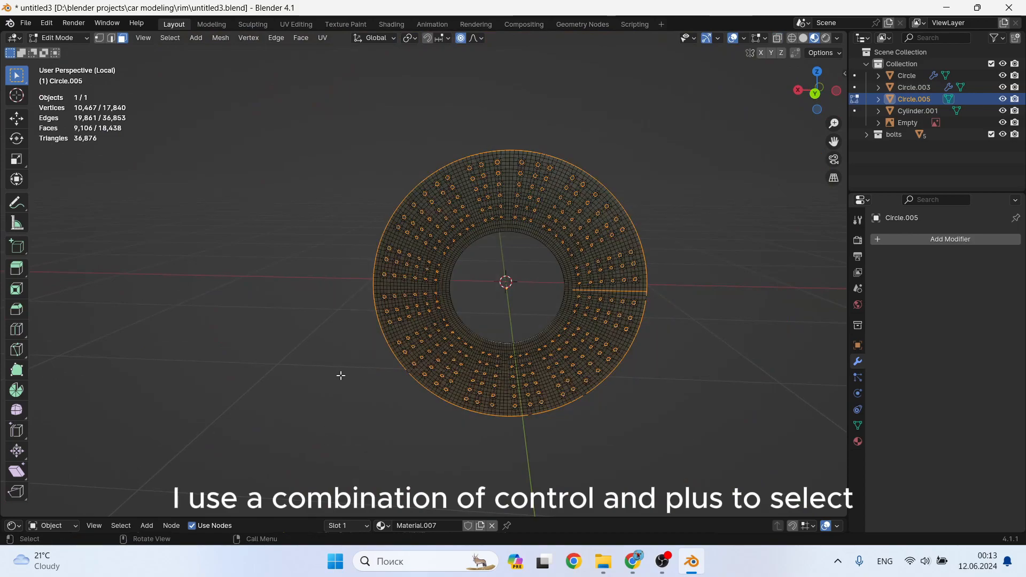
pyautogui.moveTo(340, 369); pyautogui.dragTo(532, 297, button='middle')
pyautogui.scroll(6, 337, 220)
pyautogui.keyDown('alt'); pyautogui.keyDown('shift'); pyautogui.click(280, 242); pyautogui.keyUp('shift'); pyautogui.keyUp('alt')
pyautogui.scroll(-2, 246, 241)
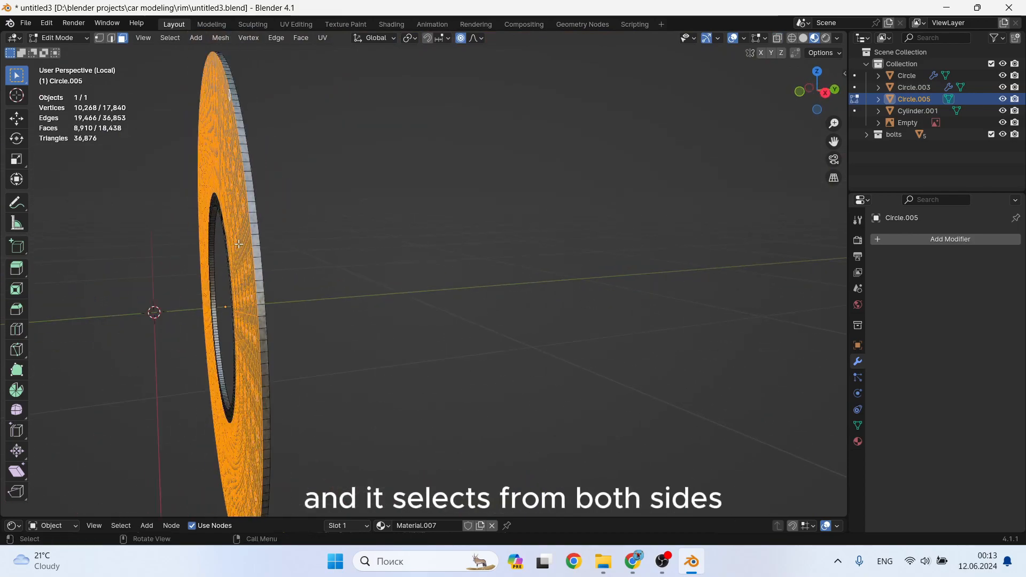
pyautogui.moveTo(238, 247); pyautogui.dragTo(350, 239, button='middle')
pyautogui.scroll(-2, 350, 238)
pyautogui.moveTo(234, 205); pyautogui.dragTo(304, 226, button='middle')
# Assign the second material, Material, to the selected disc faces and return to Object Mode to view it
pyautogui.press('Tab')
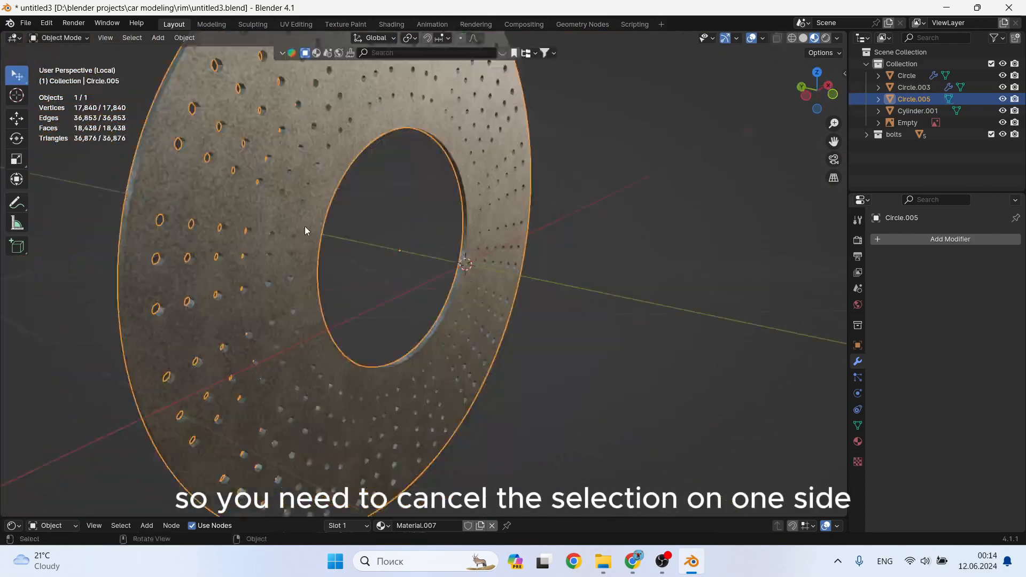
pyautogui.scroll(1, 304, 226)
pyautogui.press('Tab')
pyautogui.press('Tab')
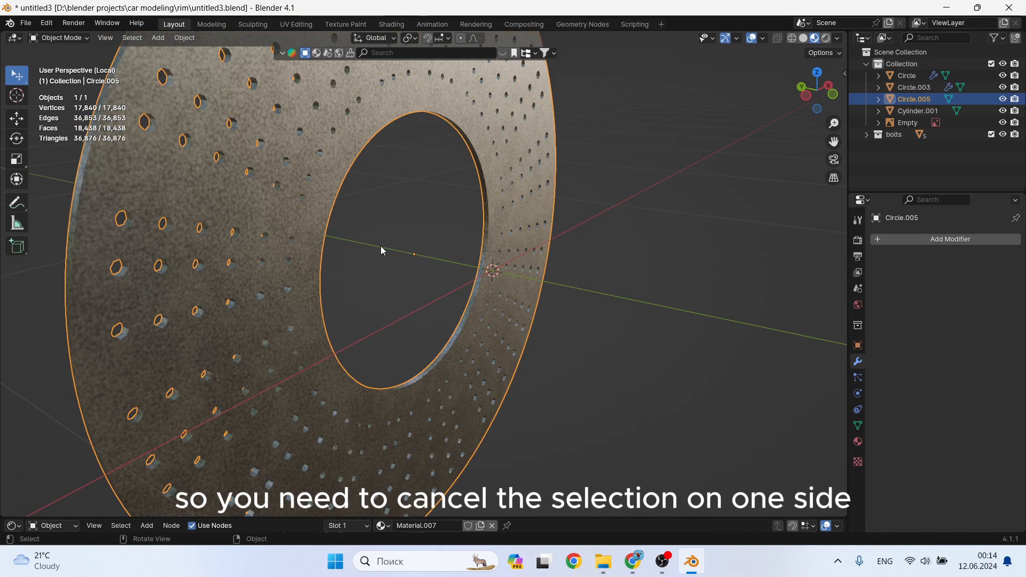
pyautogui.press('Tab')
pyautogui.click(858, 442)
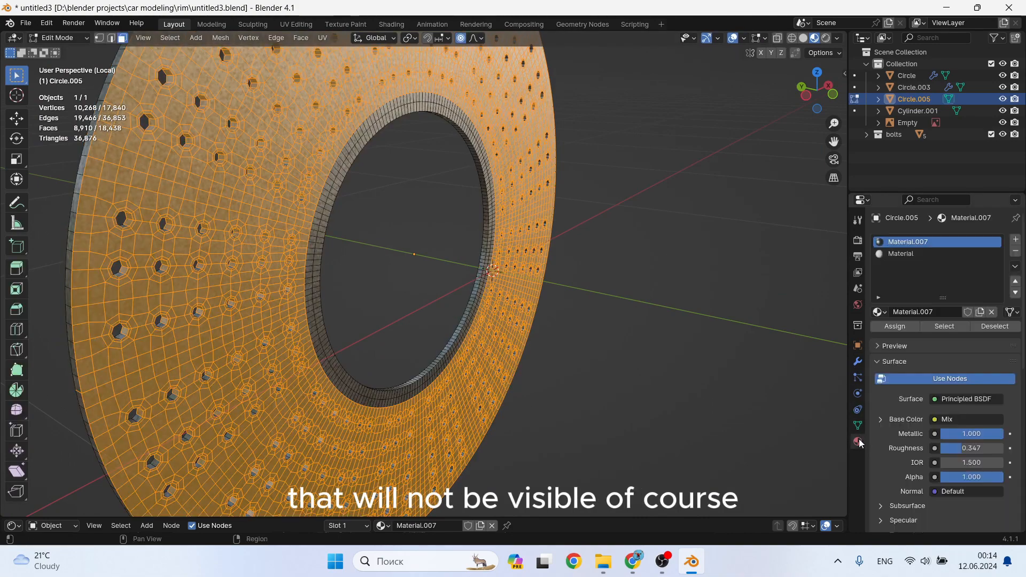
pyautogui.click(909, 254)
pyautogui.click(901, 326)
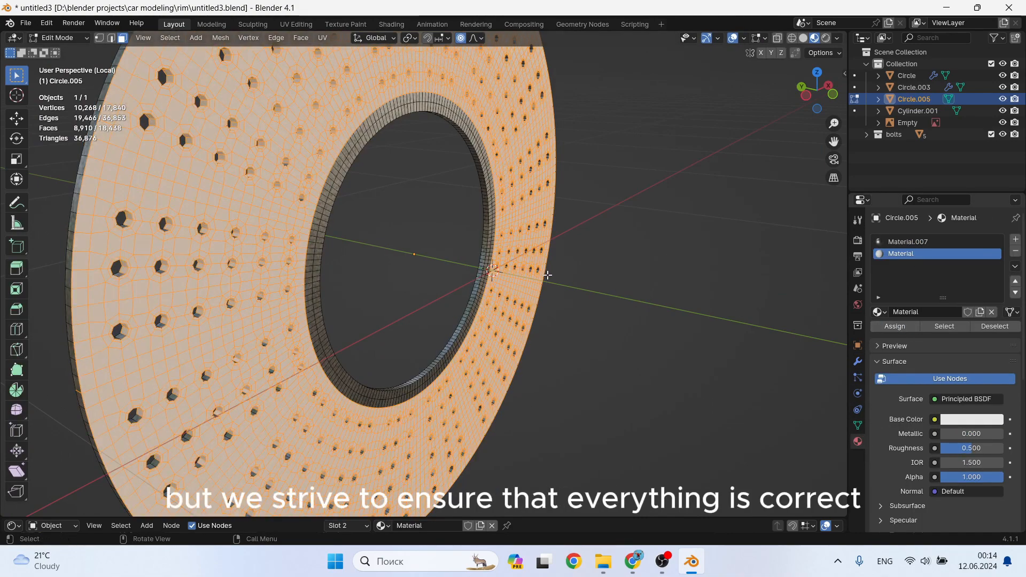
pyautogui.press('Tab')
pyautogui.moveTo(577, 214); pyautogui.dragTo(557, 209, button='middle')
pyautogui.scroll(-1, 560, 217)
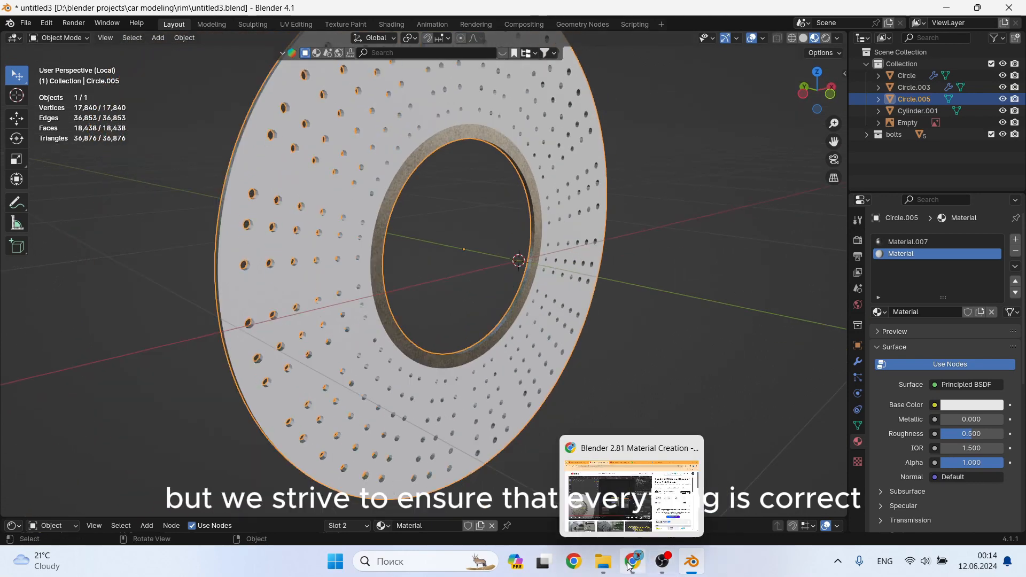
# In the Shading workspace, link the Mix Result to the Noise Texture's Vector, with Mix Factor 0.989 and noise Scale 1200
pyautogui.click(391, 24)
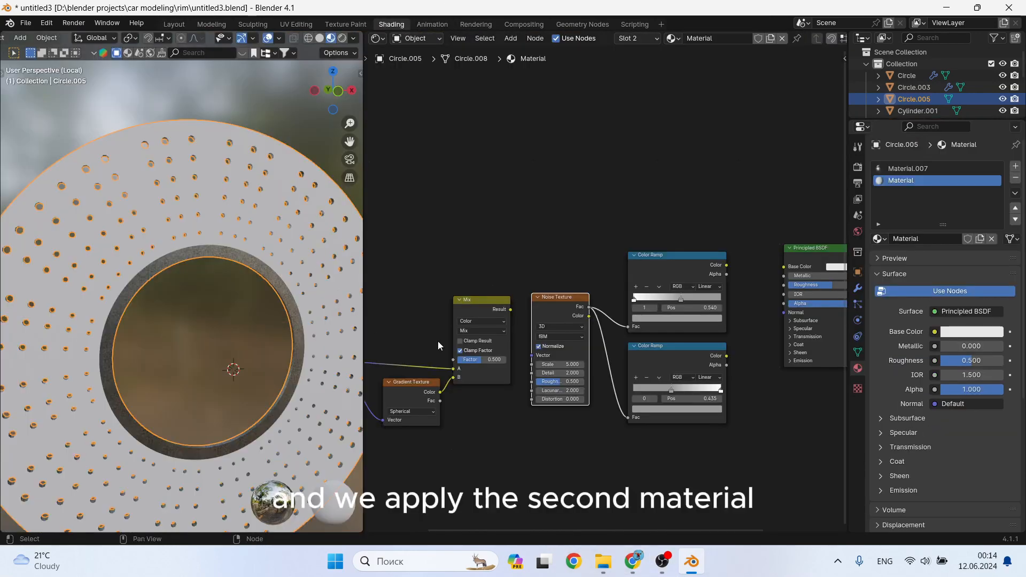
pyautogui.moveTo(510, 309); pyautogui.dragTo(532, 355)
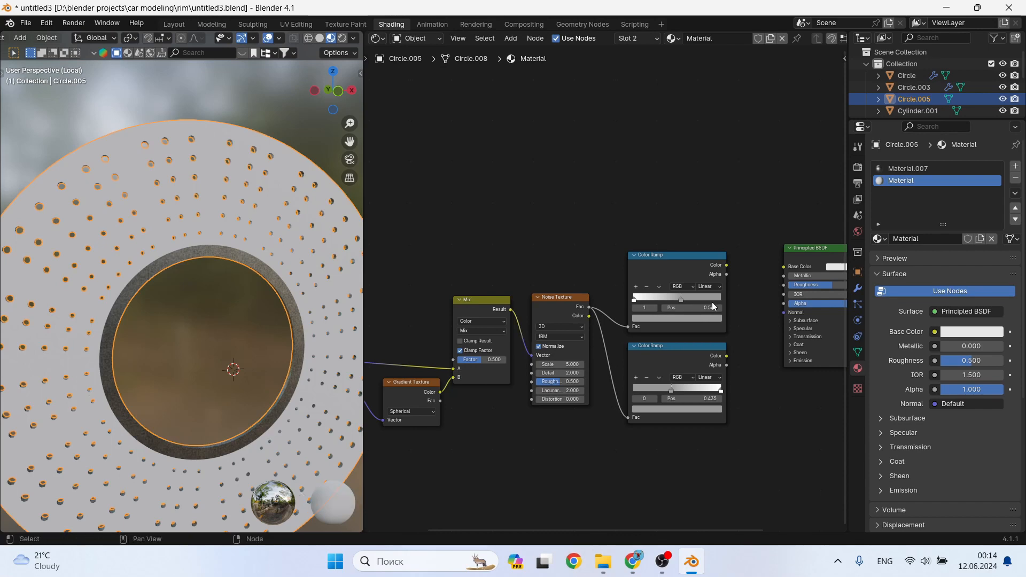
pyautogui.moveTo(756, 281); pyautogui.dragTo(666, 251, button='middle')
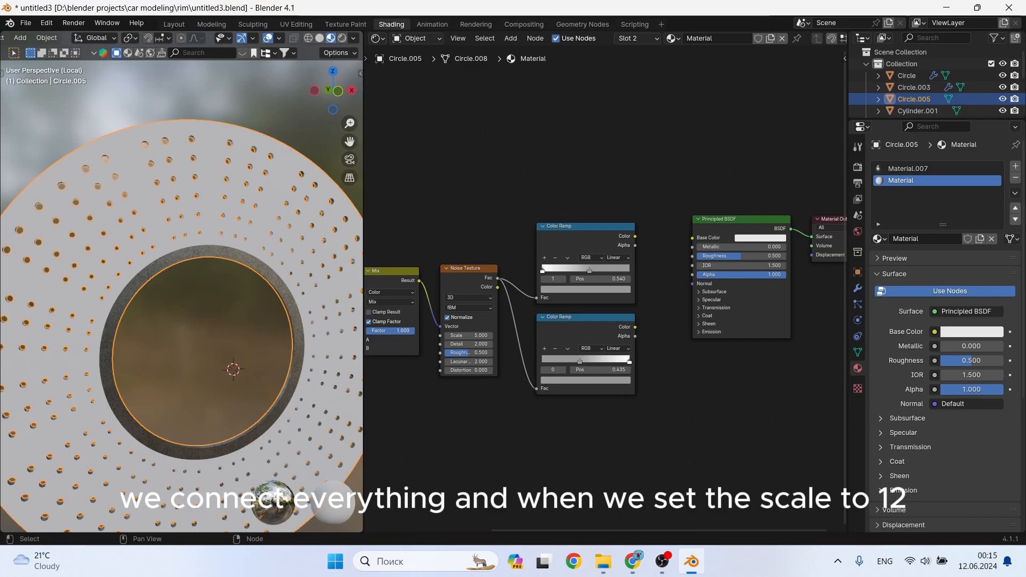
pyautogui.click(478, 335)
pyautogui.write('1200')
pyautogui.press('Return')
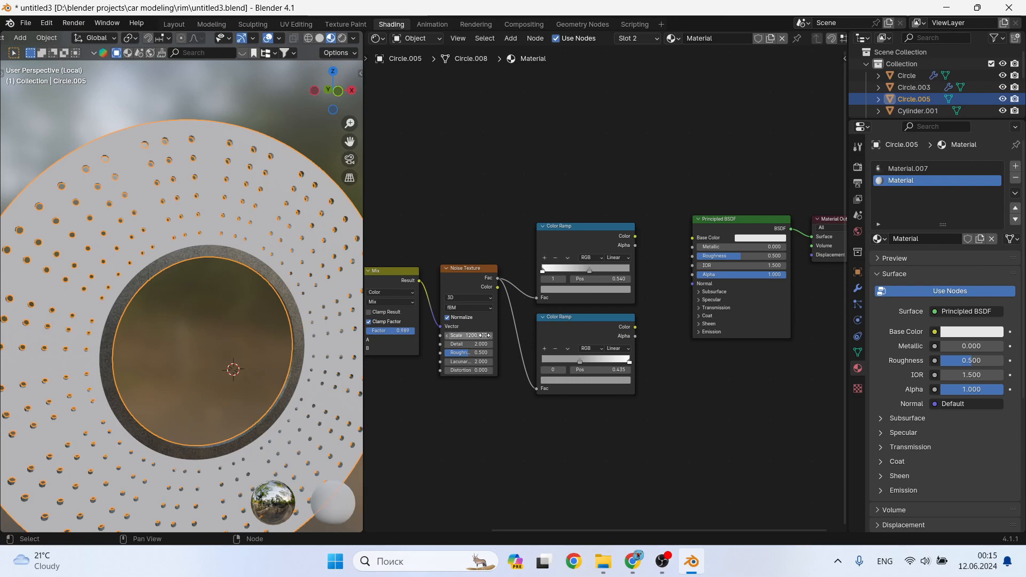
# Connect the upper Color Ramp's Color output to the Principled BSDF's Base Color and inspect the circular streaks close up
pyautogui.moveTo(635, 236); pyautogui.dragTo(693, 237)
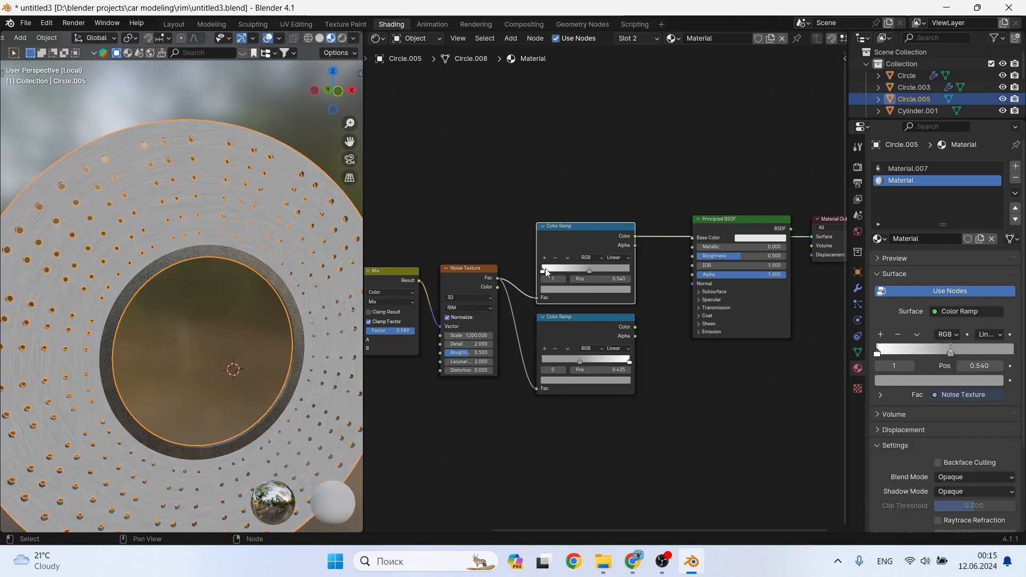
pyautogui.moveTo(224, 252); pyautogui.dragTo(171, 213, button='middle')
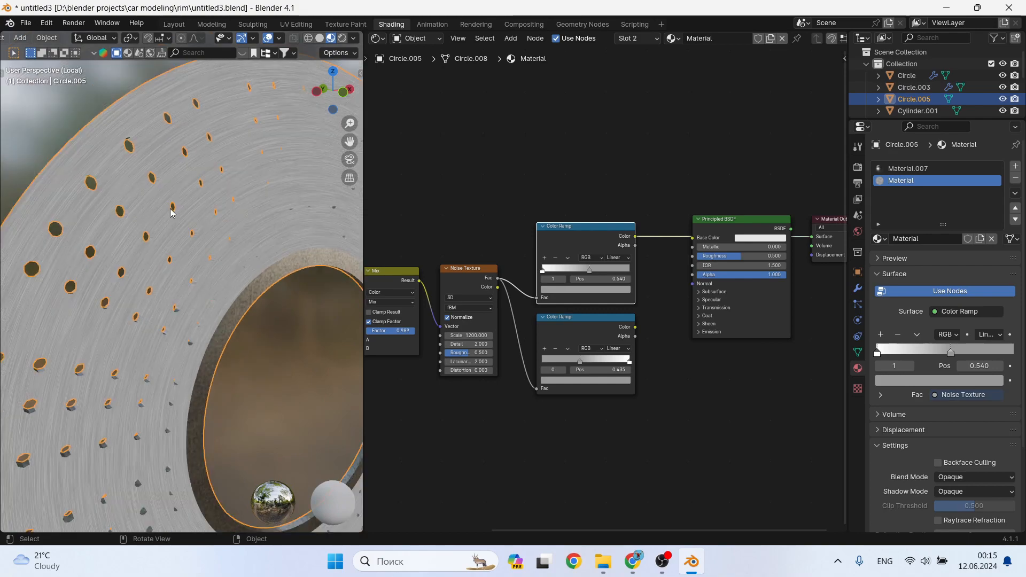
# Darken the grey stops of both Color Ramps and link the lower ramp's Color to the Principled BSDF's Roughness
pyautogui.click(591, 289)
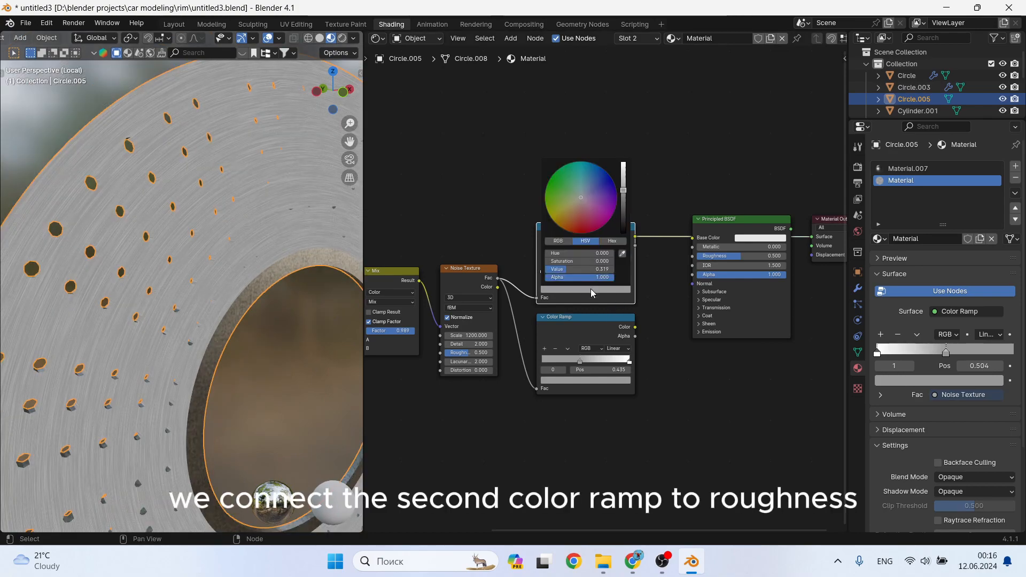
pyautogui.click(624, 205)
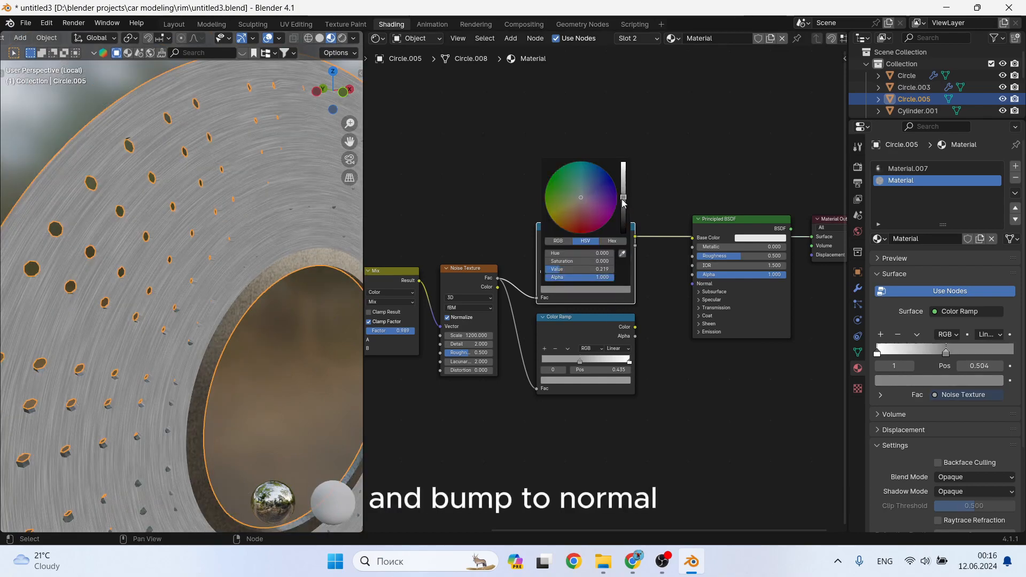
pyautogui.click(584, 384)
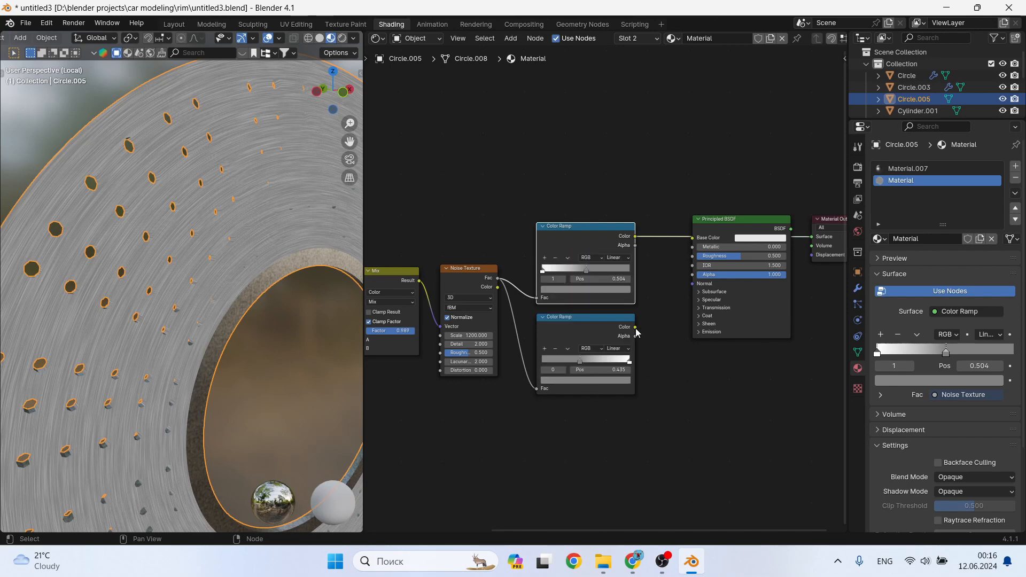
pyautogui.moveTo(636, 328); pyautogui.dragTo(685, 258)
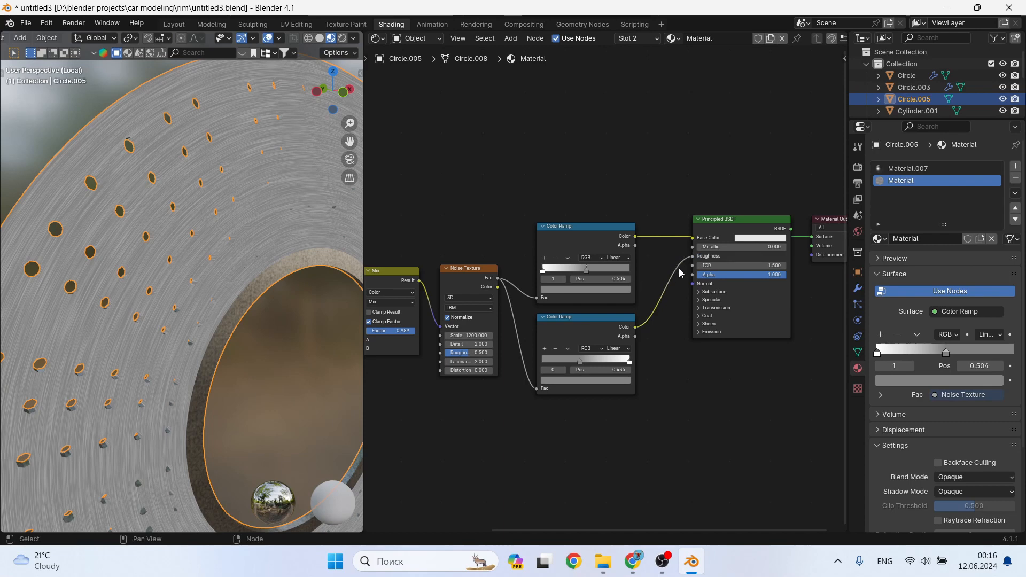
# Add a Bump node with Strength 0.044, linking the Noise Texture's Fac to its Height and its Normal to the Principled BSDF
pyautogui.hotkey('shift', 'a')
pyautogui.click(562, 368)
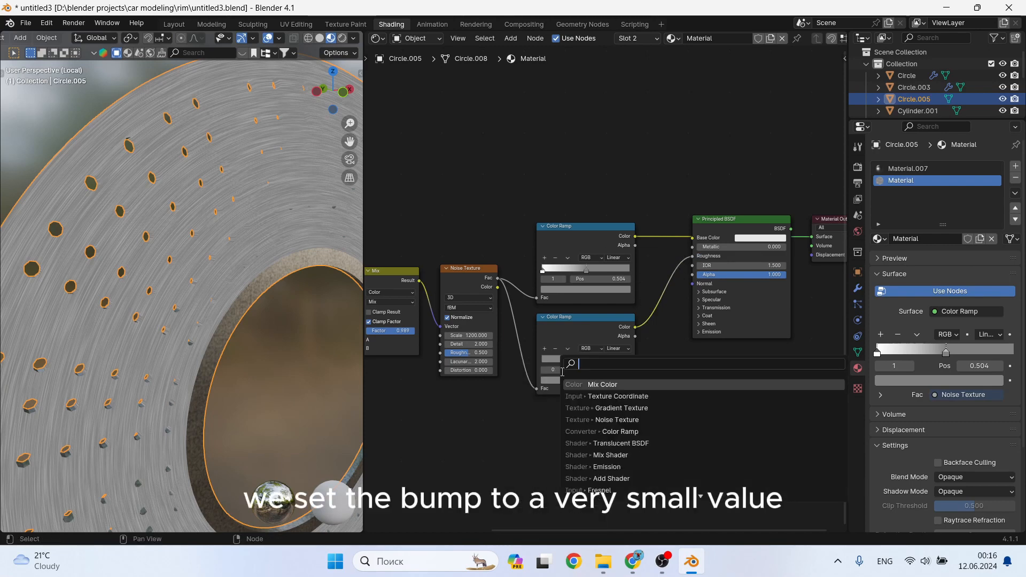
pyautogui.write('bump')
pyautogui.press('Return')
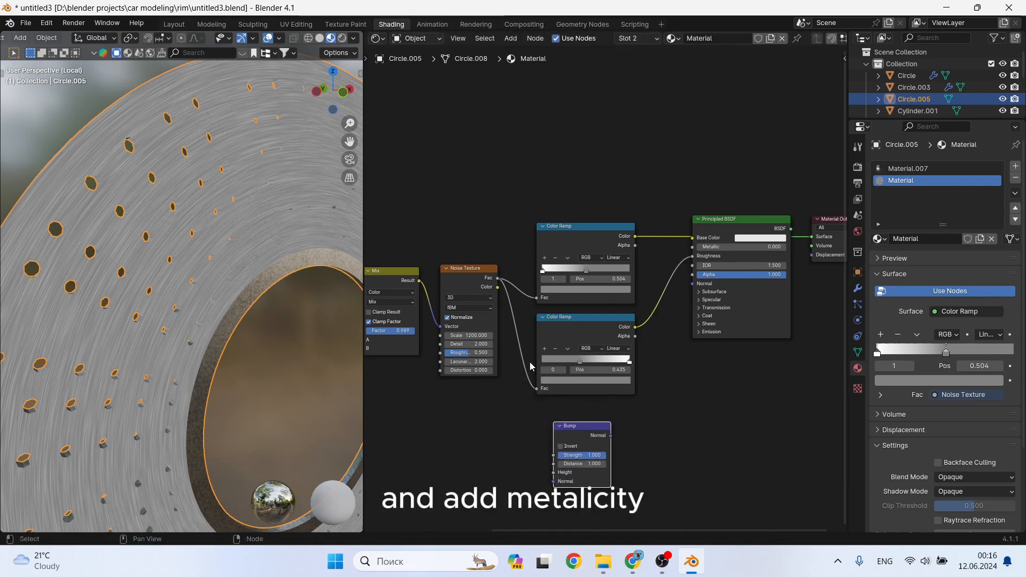
pyautogui.moveTo(499, 279); pyautogui.dragTo(528, 369)
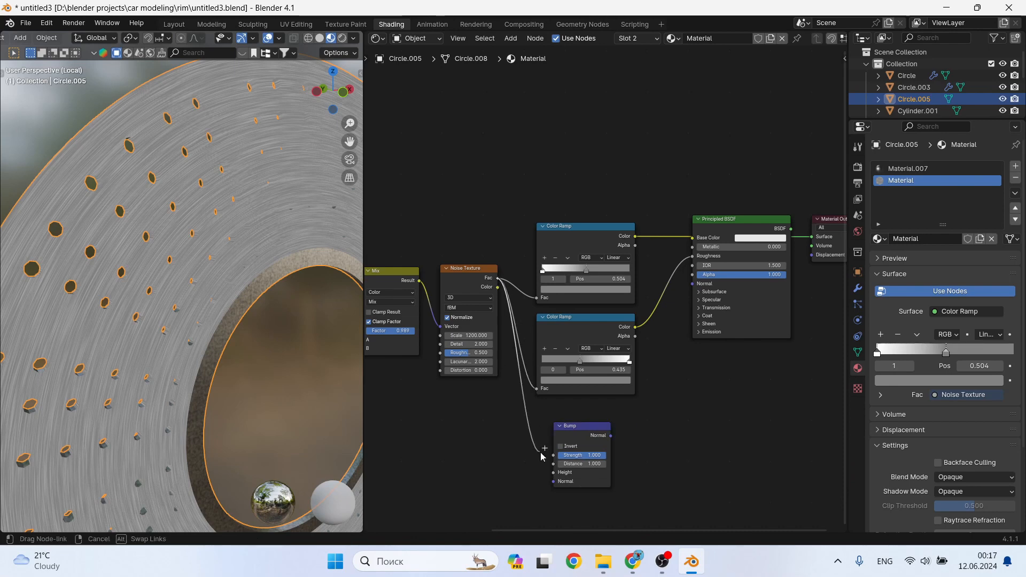
pyautogui.moveTo(544, 457); pyautogui.dragTo(554, 466)
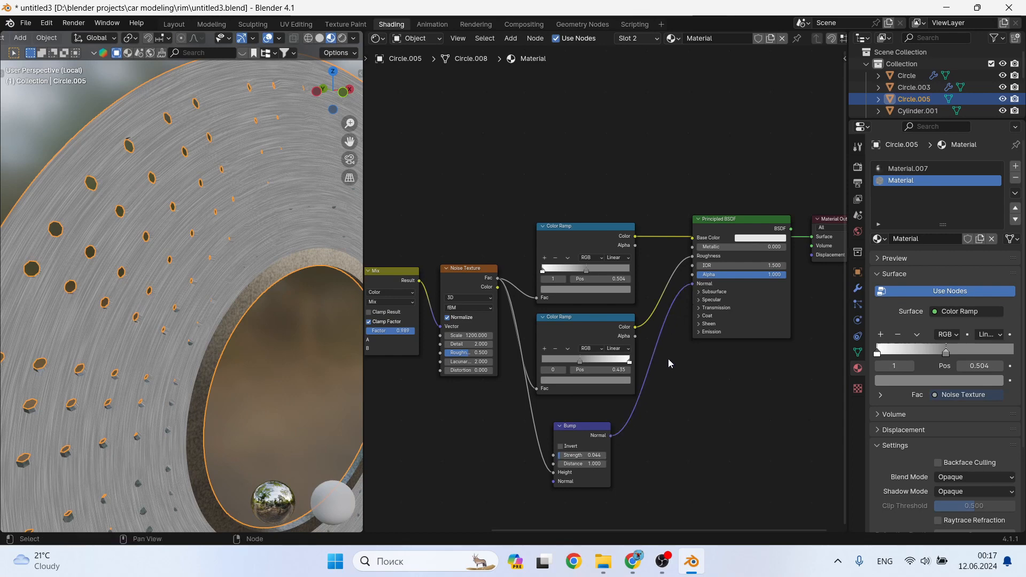
# Link the upper Color Ramp's Color to Base Color and the Principled BSDF's output to the Material Output's Surface
pyautogui.moveTo(684, 318); pyautogui.dragTo(620, 310, button='middle')
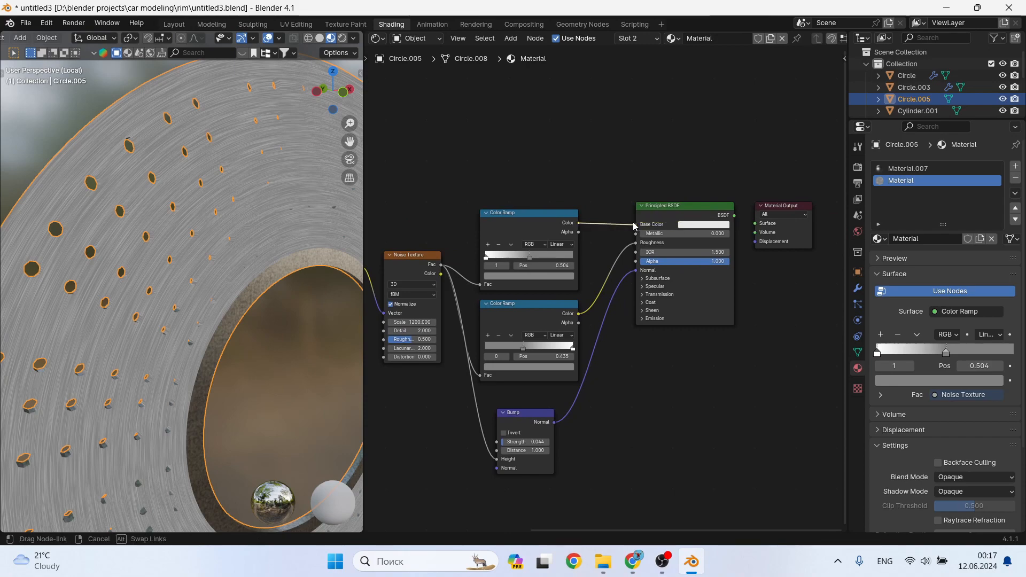
pyautogui.moveTo(634, 226); pyautogui.dragTo(635, 225)
pyautogui.moveTo(734, 215); pyautogui.dragTo(755, 223)
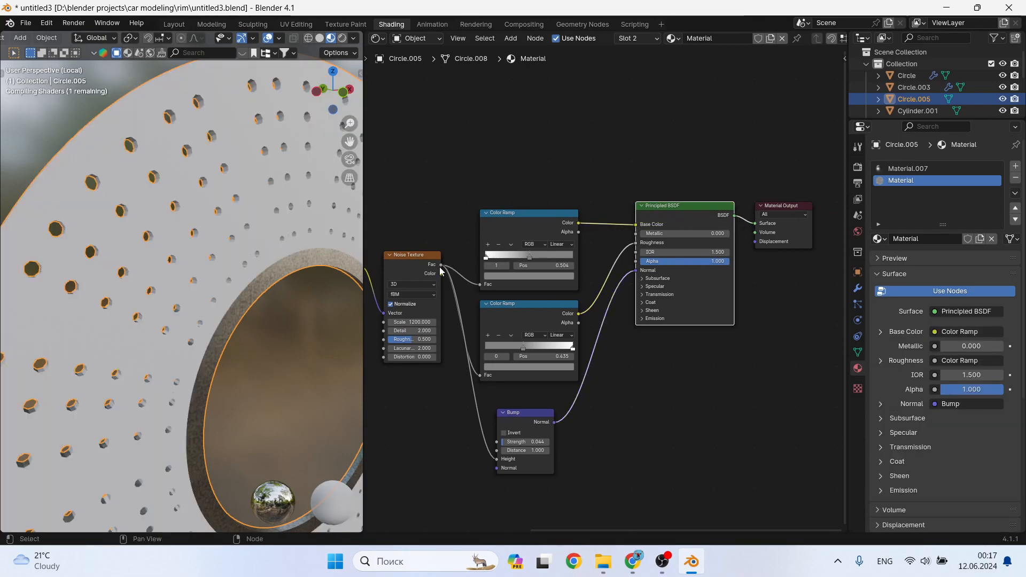
# Try moving the lower Color Ramp's stops to positions 0.097 and 0.798 and check the streaks on the disc
pyautogui.moveTo(210, 283); pyautogui.dragTo(192, 261, button='middle')
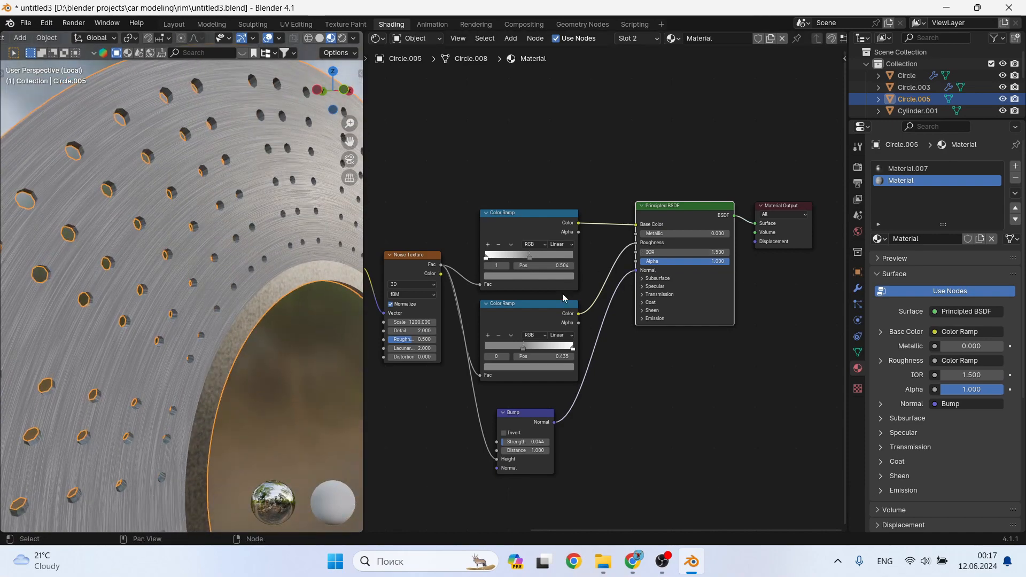
pyautogui.moveTo(525, 351); pyautogui.dragTo(508, 354)
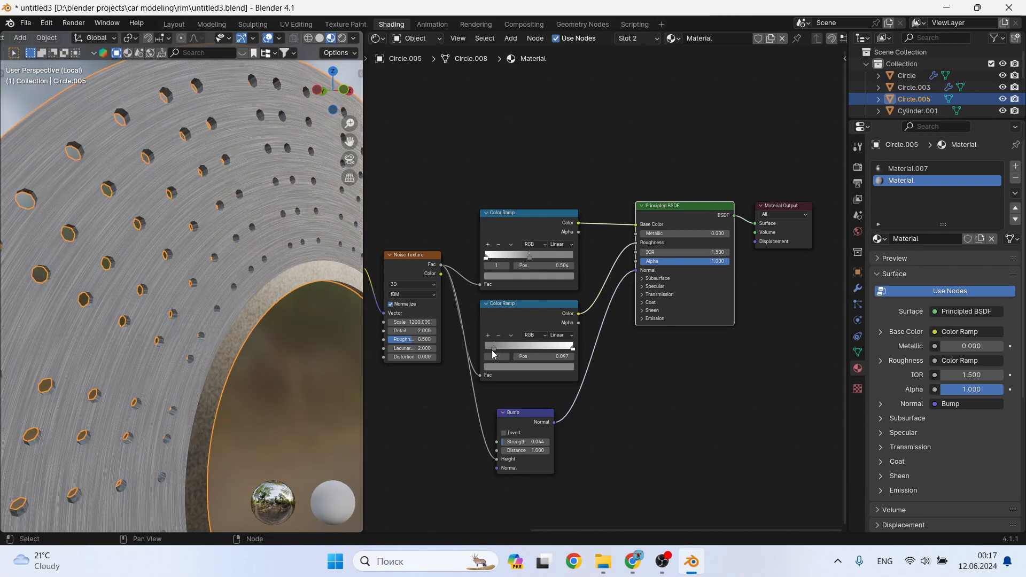
pyautogui.moveTo(573, 350); pyautogui.dragTo(556, 354)
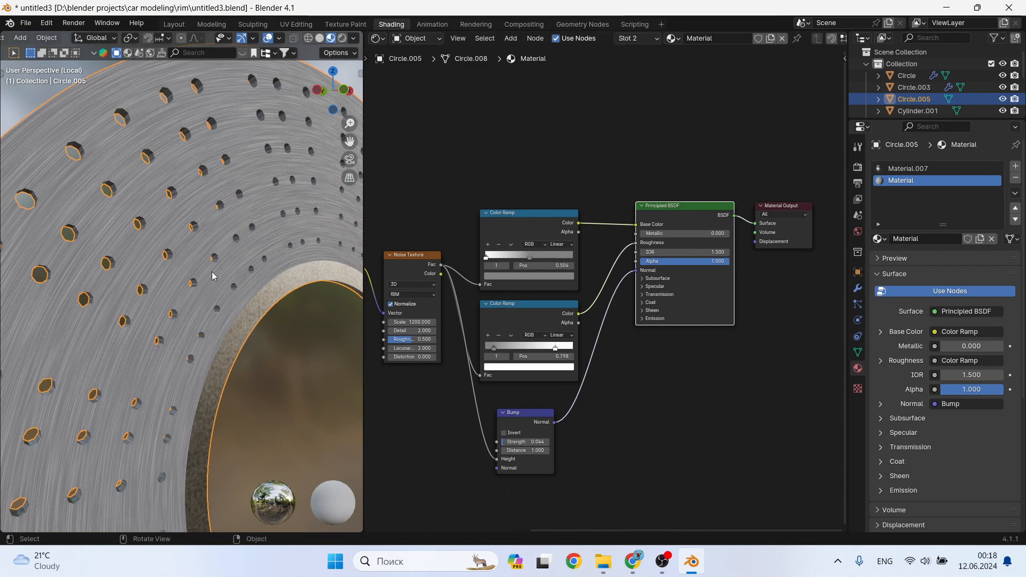
pyautogui.moveTo(212, 272); pyautogui.dragTo(270, 281, button='middle')
# Raise the Principled BSDF's Metallic to 0.956 and check the disc's reflections
pyautogui.scroll(-2, 491, 355)
pyautogui.keyDown('shift'); pyautogui.moveTo(497, 353); pyautogui.dragTo(629, 293, button='middle'); pyautogui.keyUp('shift')
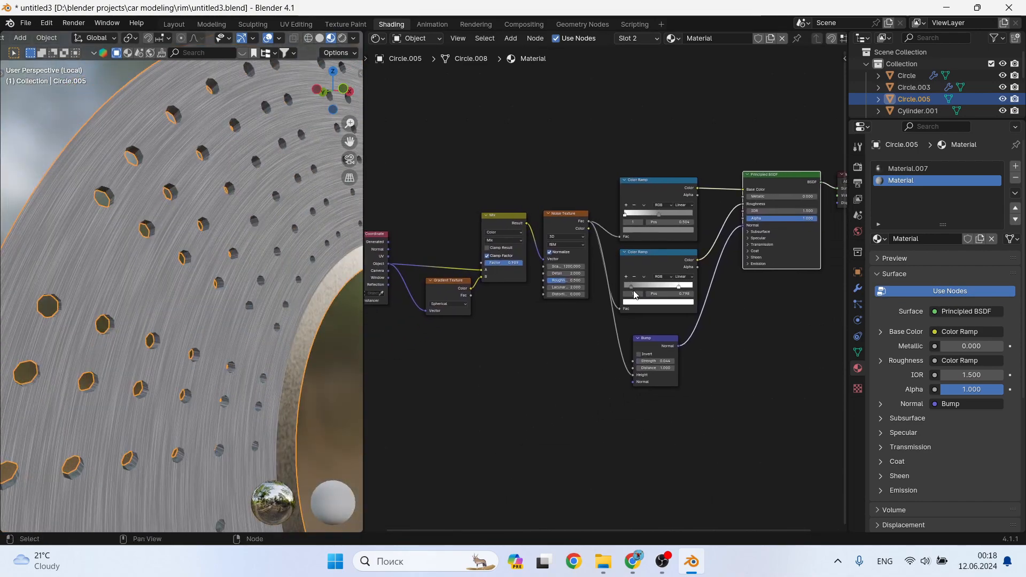
pyautogui.moveTo(776, 199); pyautogui.dragTo(829, 199)
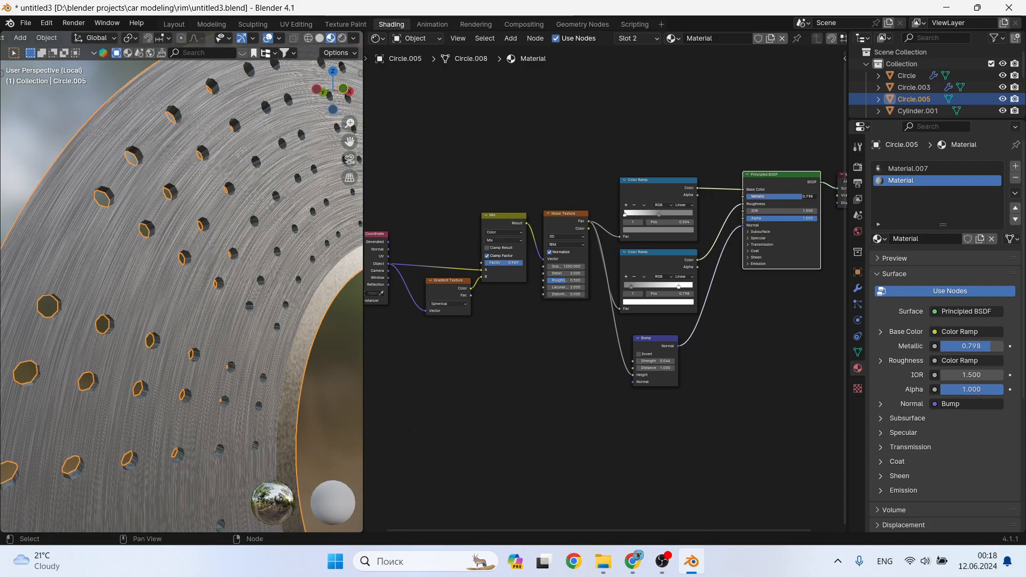
pyautogui.moveTo(219, 299)
pyautogui.mouseDown(button='middle')
pyautogui.moveTo(207, 284)
pyautogui.moveTo(217, 298)
pyautogui.mouseUp(button='middle')
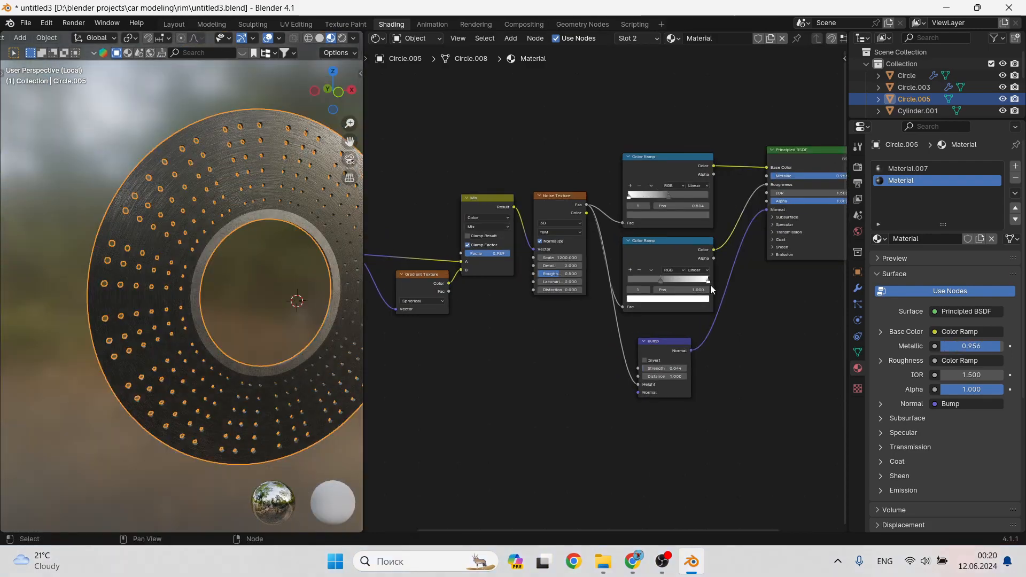
# In Edit Mode, select the disc's outer rim face loop, assign Material.007 to it, and return to Object Mode
pyautogui.scroll(4, 243, 216)
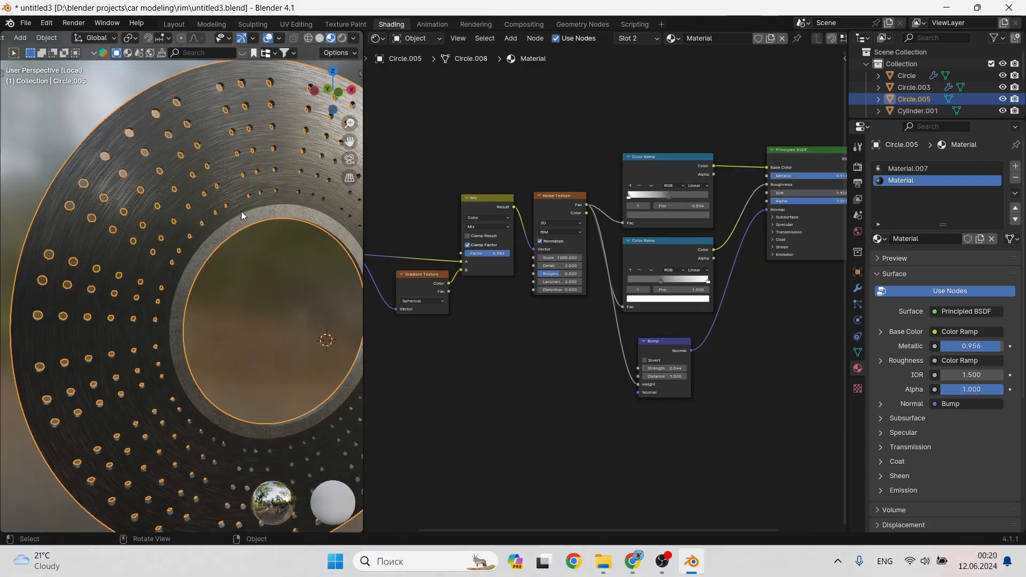
pyautogui.moveTo(250, 208); pyautogui.dragTo(230, 181, button='middle')
pyautogui.moveTo(356, 245); pyautogui.dragTo(203, 281, button='middle')
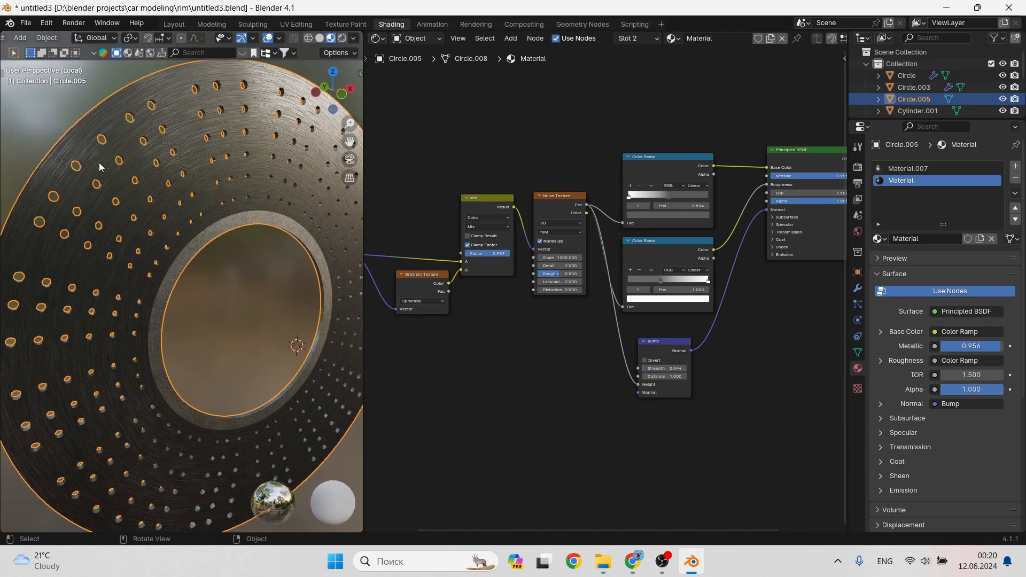
pyautogui.moveTo(99, 167); pyautogui.dragTo(151, 191, button='middle')
pyautogui.press('Tab')
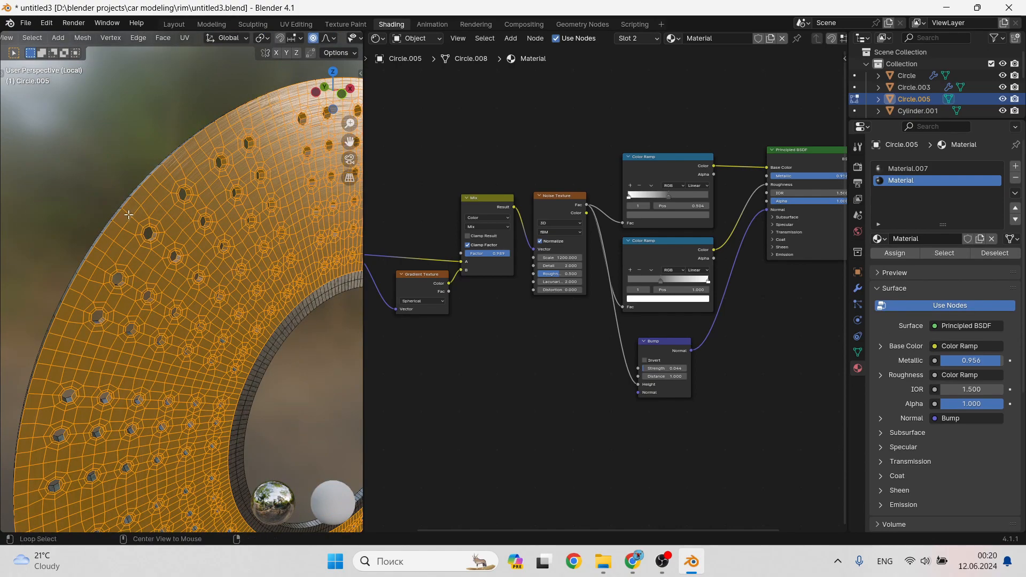
pyautogui.keyDown('alt'); pyautogui.click(128, 215); pyautogui.keyUp('alt')
pyautogui.click(948, 169)
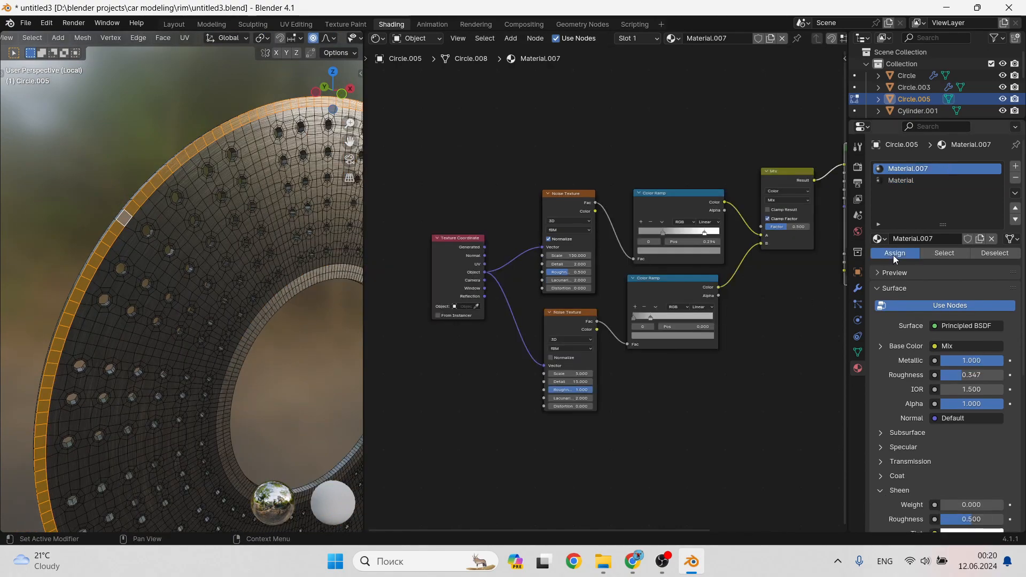
pyautogui.press('Tab')
pyautogui.moveTo(326, 281); pyautogui.dragTo(272, 271, button='middle')
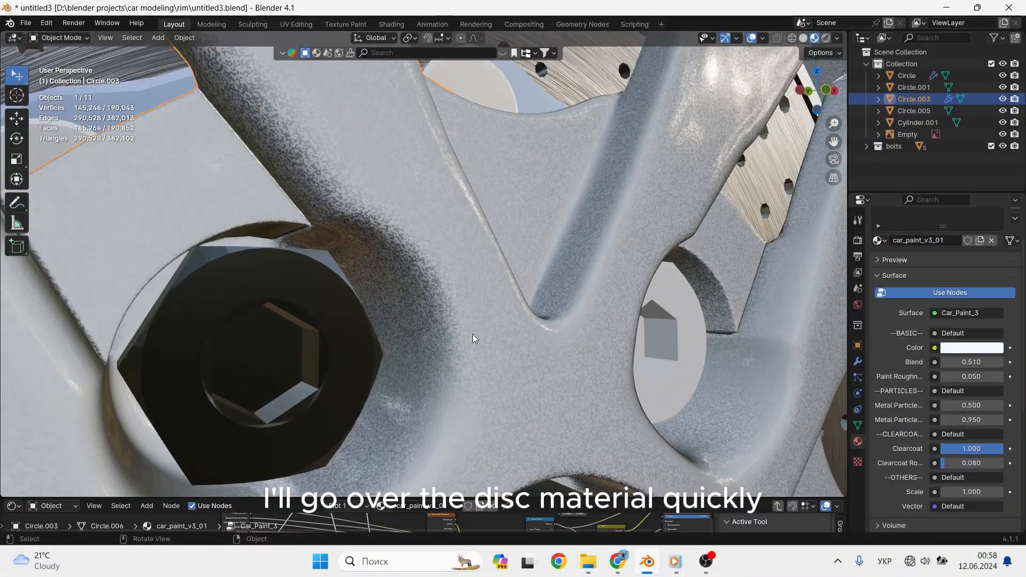
# Examine the rim's speckled car paint up close and look through the Car_Paint_3 node group in an enlarged node editor
pyautogui.moveTo(472, 335); pyautogui.dragTo(405, 303, button='middle')
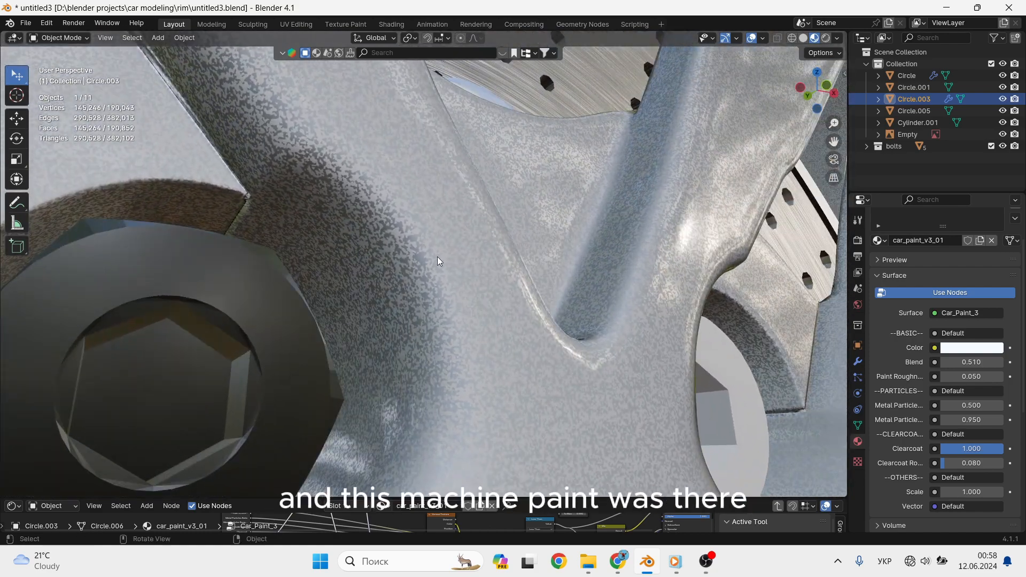
pyautogui.scroll(-5, 507, 425)
pyautogui.moveTo(501, 497); pyautogui.dragTo(406, 174)
pyautogui.scroll(3, 513, 291)
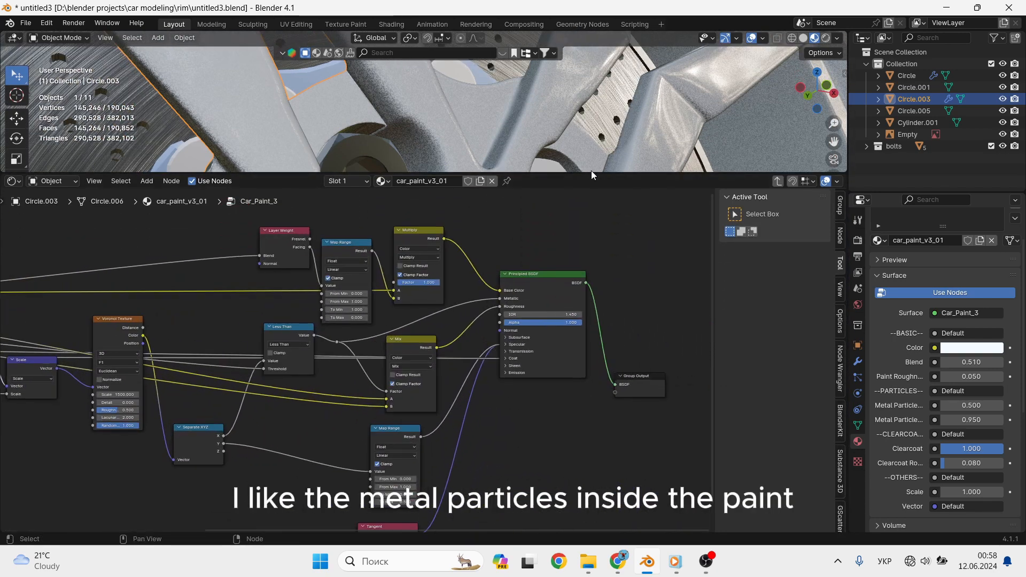
pyautogui.moveTo(593, 175); pyautogui.dragTo(603, 81)
pyautogui.scroll(2, 511, 289)
pyautogui.moveTo(498, 326); pyautogui.dragTo(504, 300, button='middle')
pyautogui.press('n')
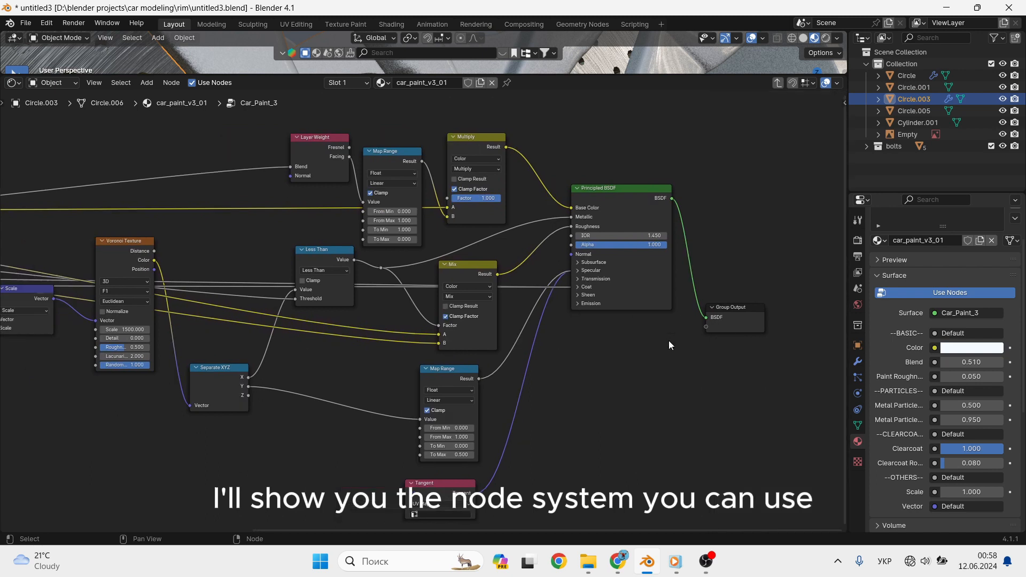
pyautogui.keyDown('shift'); pyautogui.moveTo(663, 362); pyautogui.dragTo(668, 352, button='middle'); pyautogui.keyUp('shift')
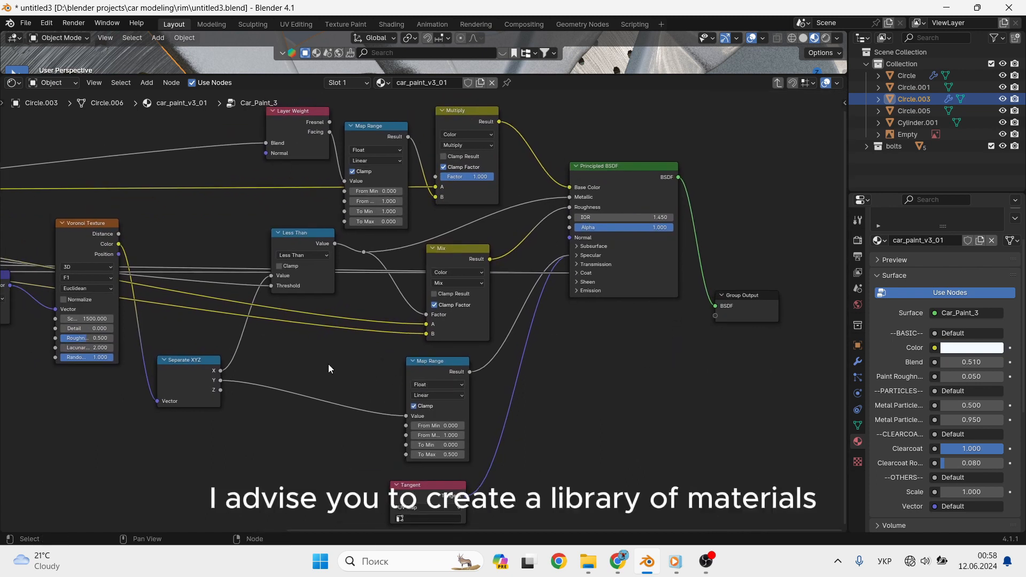
pyautogui.keyDown('shift'); pyautogui.moveTo(275, 358); pyautogui.dragTo(709, 428, button='middle'); pyautogui.keyUp('shift')
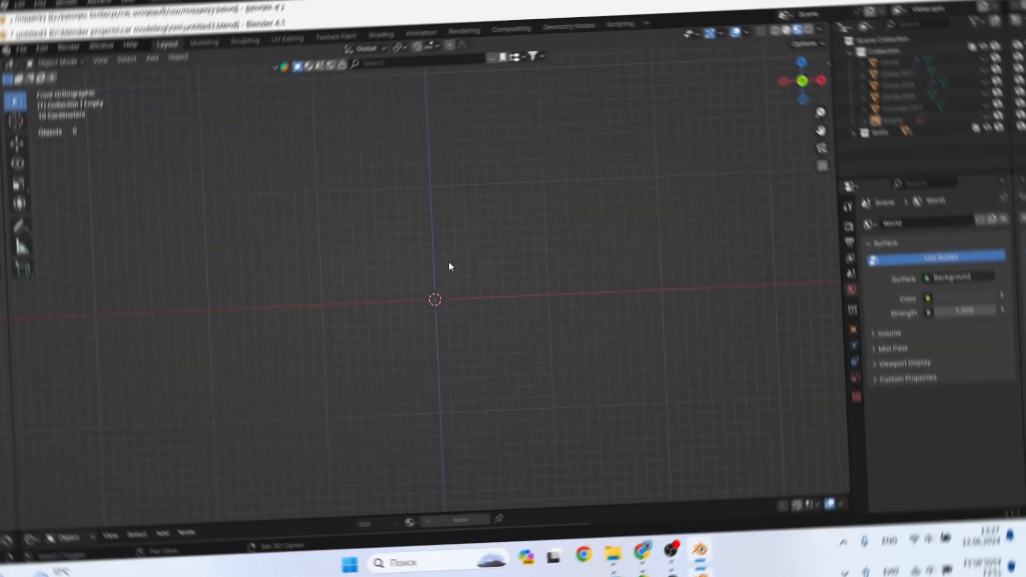
# Load 58110j550051712j5500-w.jpg from the lambo huracan folder as a reference image in the front view
pyautogui.hotkey('shift', 'a')
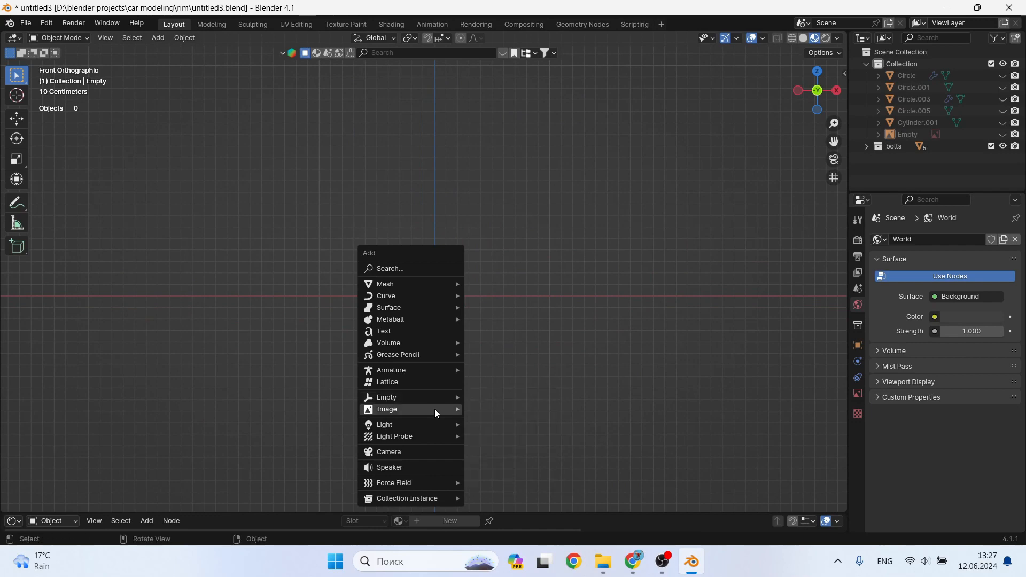
pyautogui.click(485, 409)
pyautogui.scroll(-5, 287, 344)
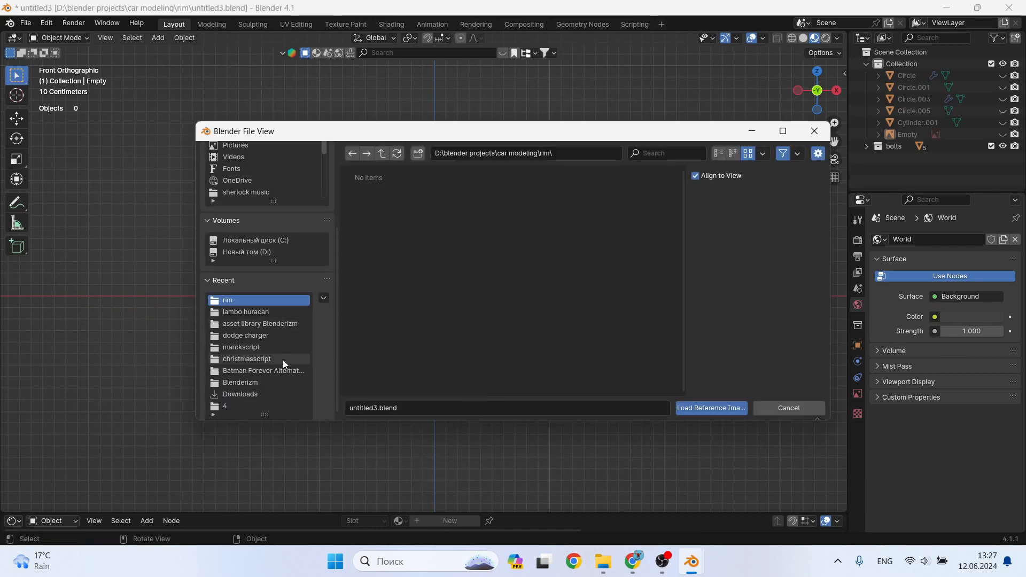
pyautogui.click(281, 312)
pyautogui.scroll(-2, 449, 340)
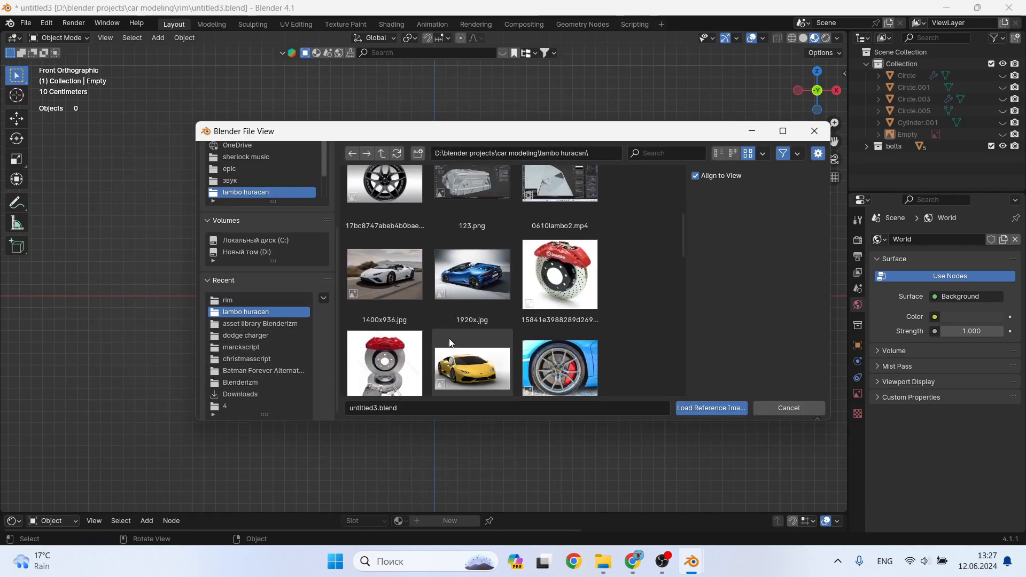
pyautogui.click(405, 354)
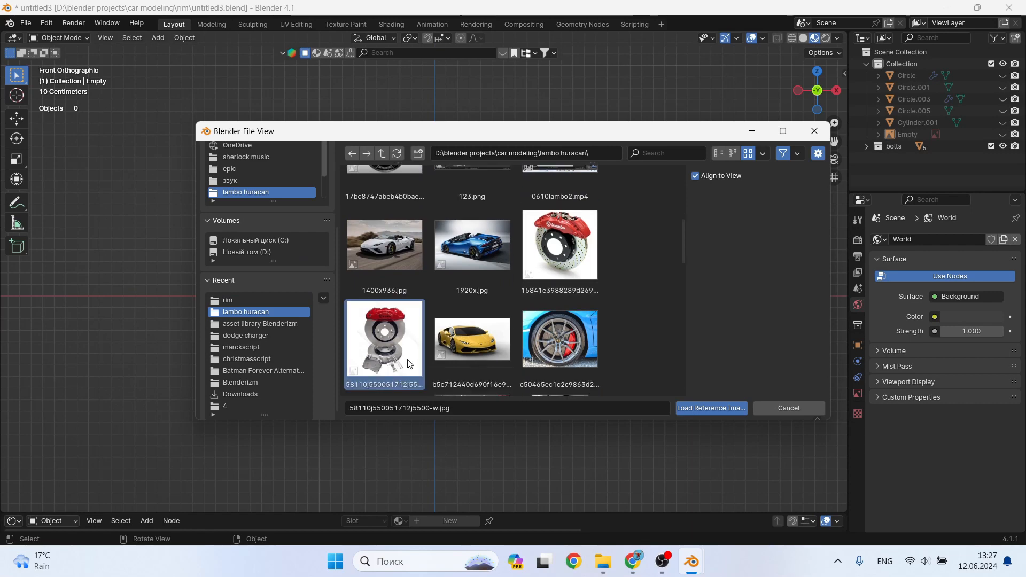
pyautogui.click(706, 408)
pyautogui.scroll(-3, 480, 278)
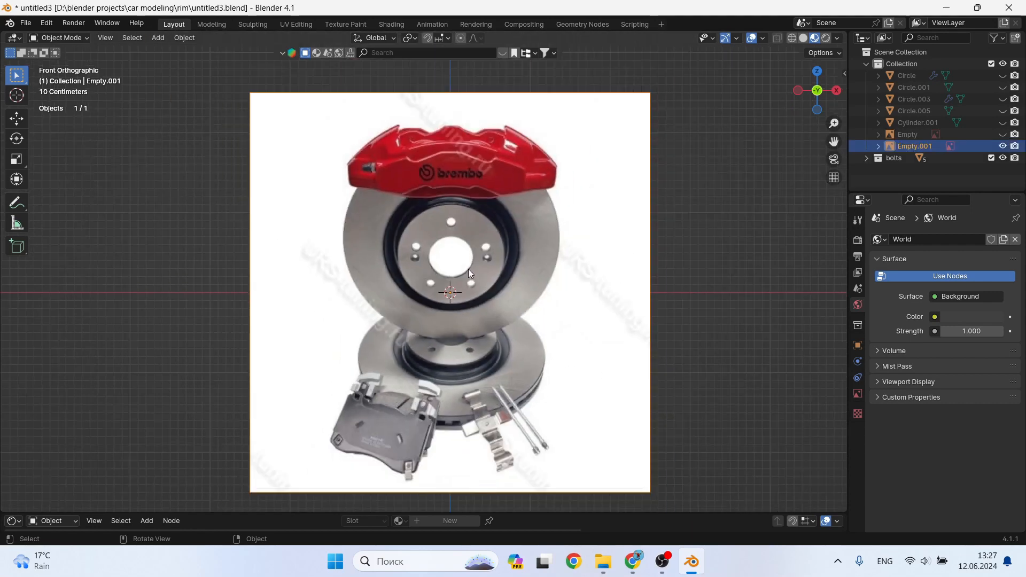
# Move the caliper reference image about 1.2168 m along the Y axis and return to the front view
pyautogui.moveTo(468, 269); pyautogui.dragTo(566, 318, button='middle')
pyautogui.press('g')
pyautogui.press('y')
pyautogui.click(513, 304)
pyautogui.press('KP_1')
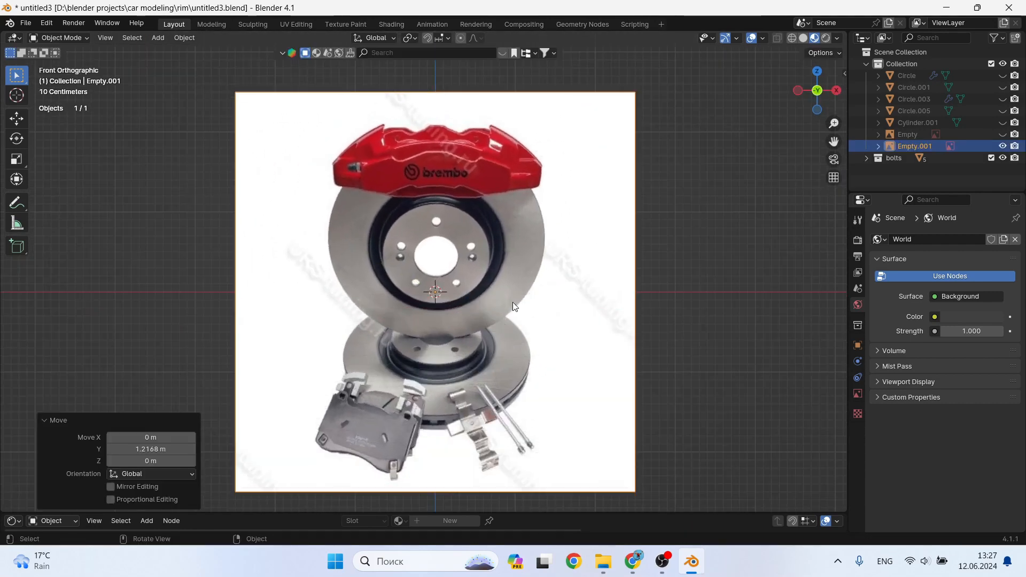
# Add a 2 m plane at the origin and rotate it 90° about the X axis to face the front view
pyautogui.hotkey('shift', 'a')
pyautogui.moveTo(406, 176)
pyautogui.click(478, 174)
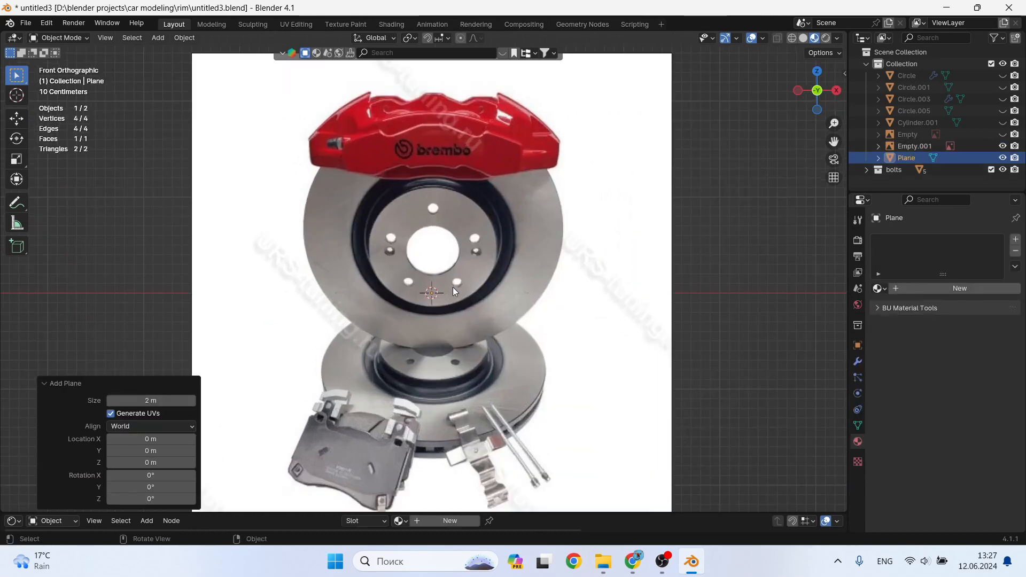
pyautogui.scroll(2, 449, 289)
pyautogui.write('rx90')
pyautogui.click(437, 280)
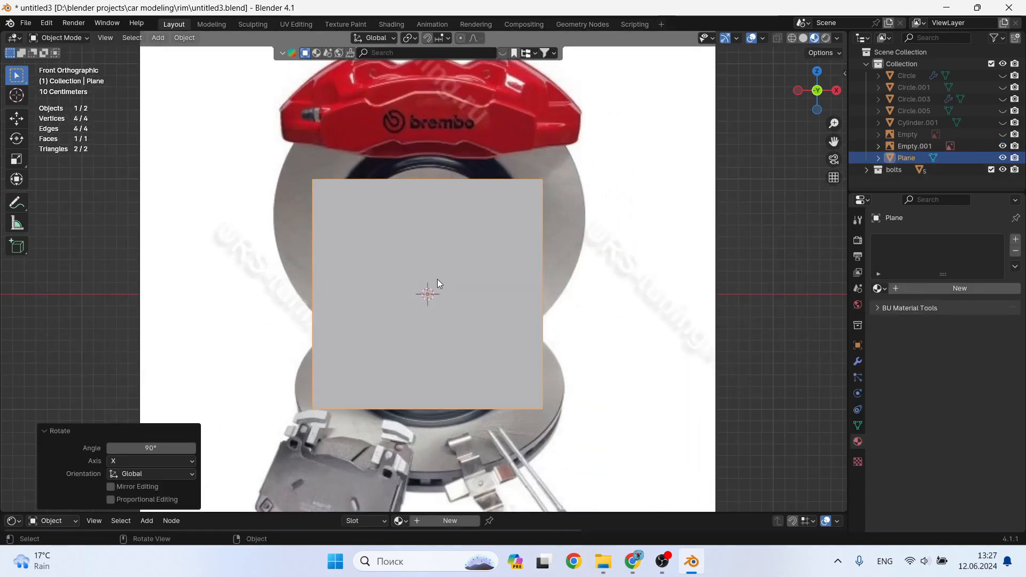
# Subdivide the plane into four faces in Edit Mode and select its upper-left face
pyautogui.press('Tab')
pyautogui.rightClick(433, 266)
pyautogui.click(368, 279)
pyautogui.click(389, 272)
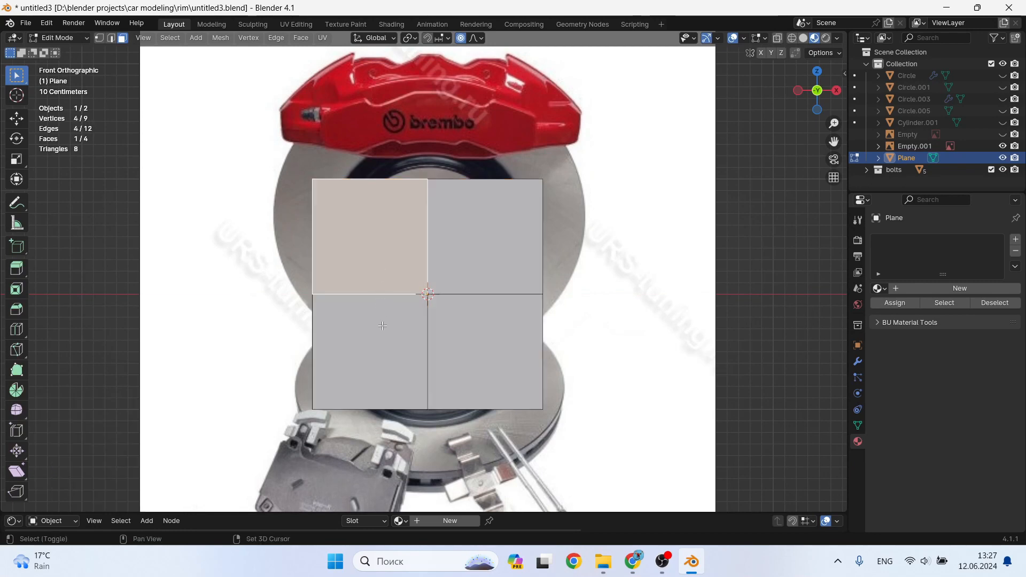
# Enable the Screencast Keys display in the 3D viewport and collapse its settings
pyautogui.press('n')
pyautogui.click(840, 460)
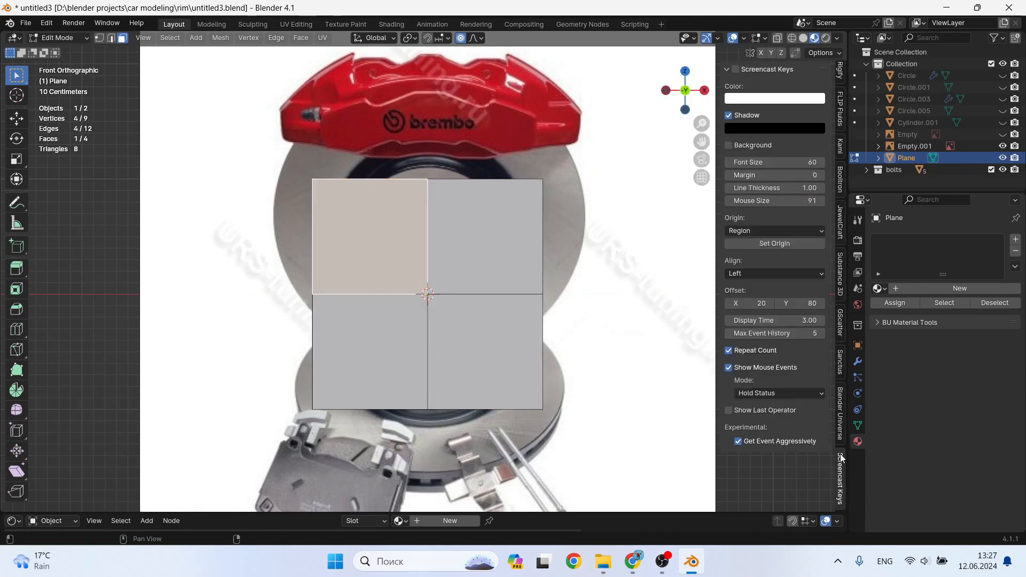
pyautogui.click(725, 69)
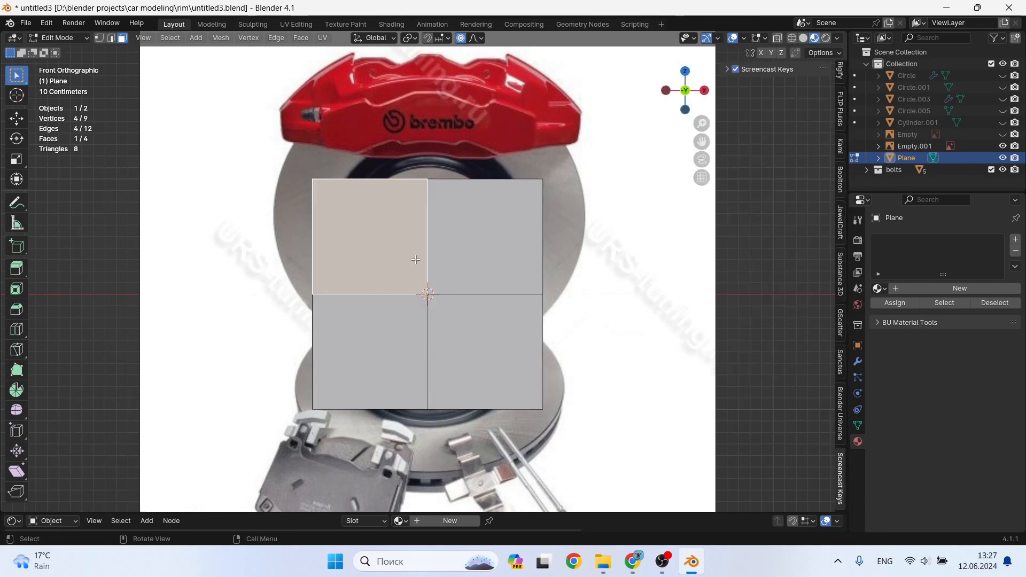
# Delete the plane's two left faces, keeping only the right half, and return to Object Mode
pyautogui.keyDown('shift'); pyautogui.click(393, 334); pyautogui.keyUp('shift')
pyautogui.press('x')
pyautogui.click(342, 361)
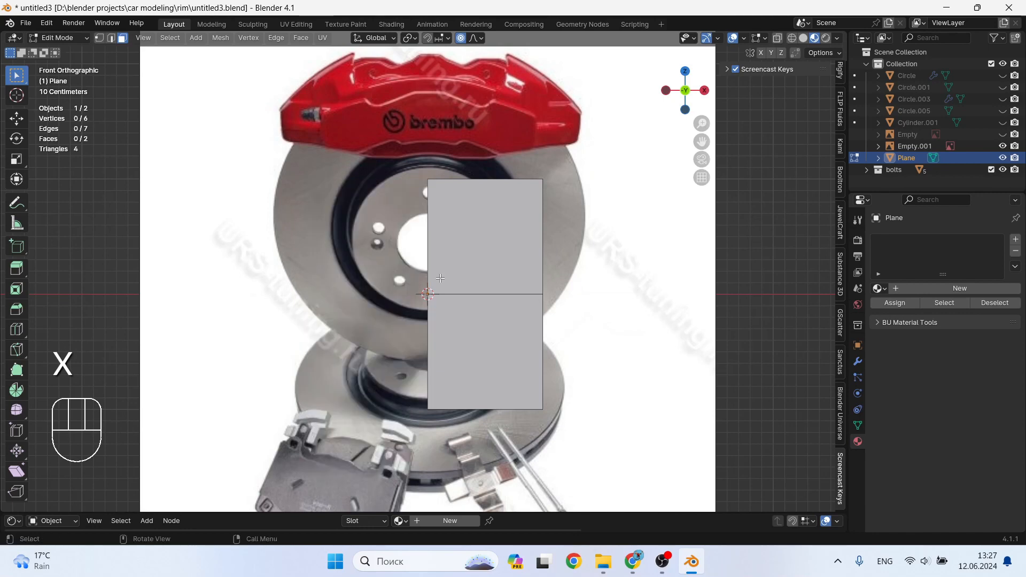
pyautogui.press('Tab')
# Move the half plane up 1.5676 m along Z onto the caliper and scale it uniformly to 0.190
pyautogui.keyDown('shift'); pyautogui.moveTo(473, 297); pyautogui.dragTo(531, 389, button='middle'); pyautogui.keyUp('shift')
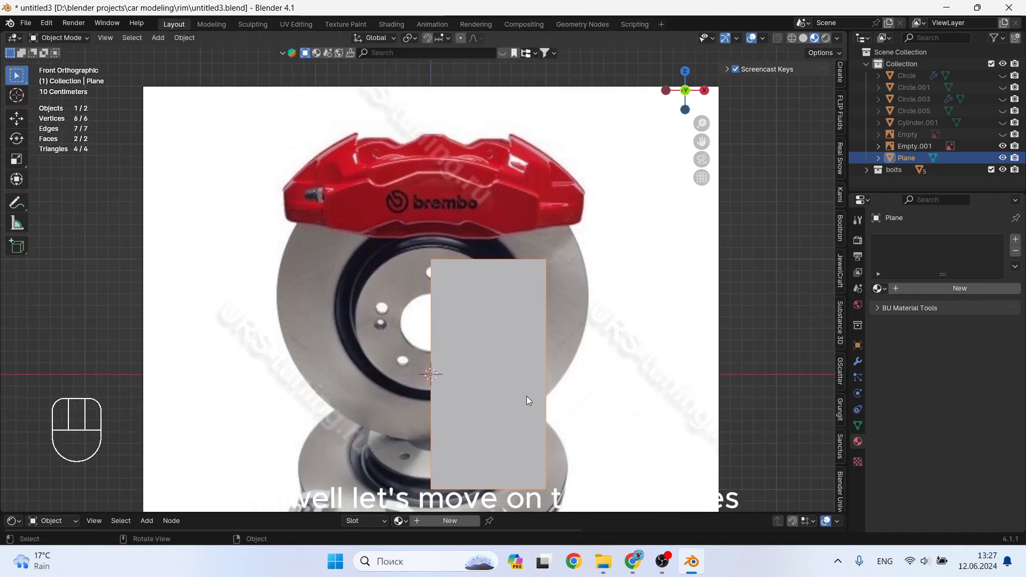
pyautogui.press('g')
pyautogui.press('z')
pyautogui.click(508, 222)
pyautogui.press('s')
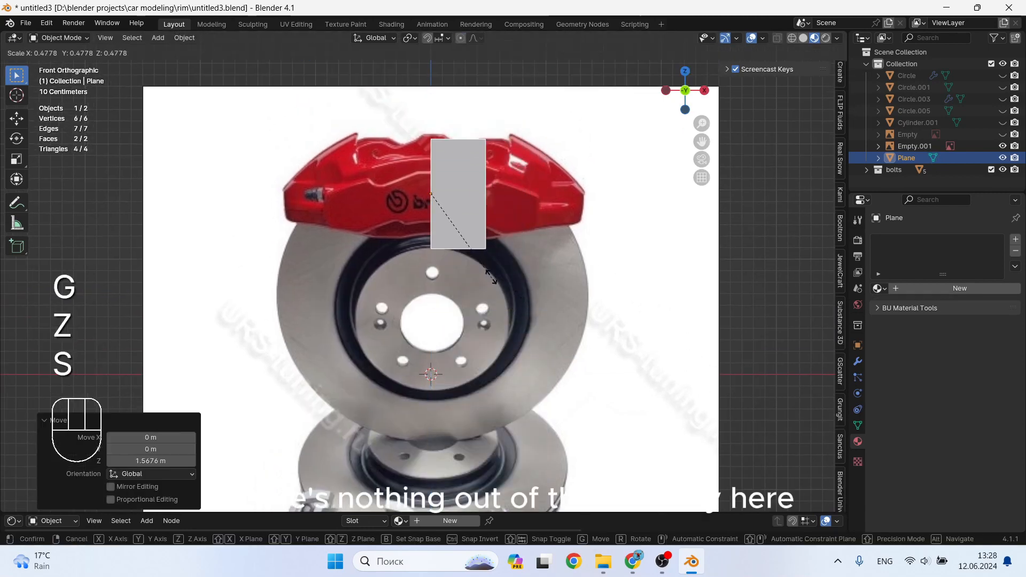
pyautogui.click(445, 232)
# Lower the half plane slightly along Z and scale it 1.077 along Z to match the caliper's raised logo face
pyautogui.scroll(3, 446, 219)
pyautogui.scroll(2, 447, 220)
pyautogui.press('g')
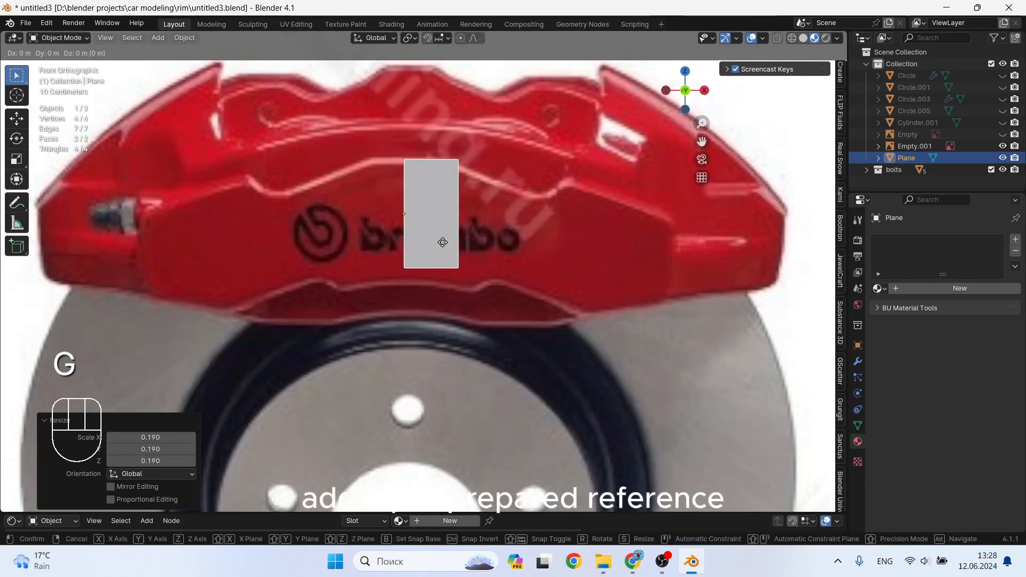
pyautogui.press('z')
pyautogui.click(442, 251)
pyautogui.press('s')
pyautogui.press('z')
pyautogui.click(444, 255)
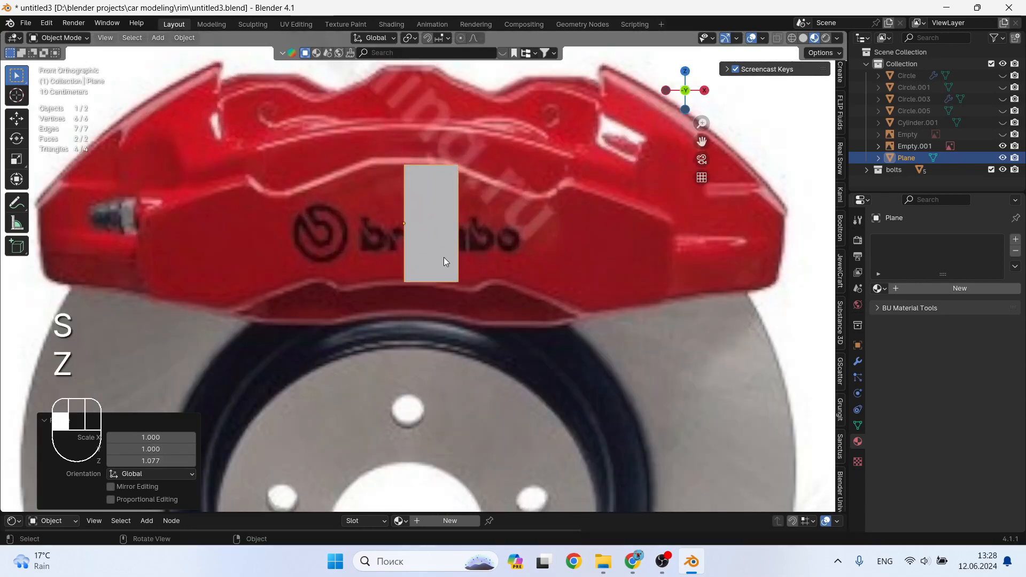
# Turn on X-ray in Edit Mode and move the plane's right-hand column of vertices -0.036241 m along X
pyautogui.hotkey('alt', 'z')
pyautogui.press('Tab')
pyautogui.scroll(2, 450, 246)
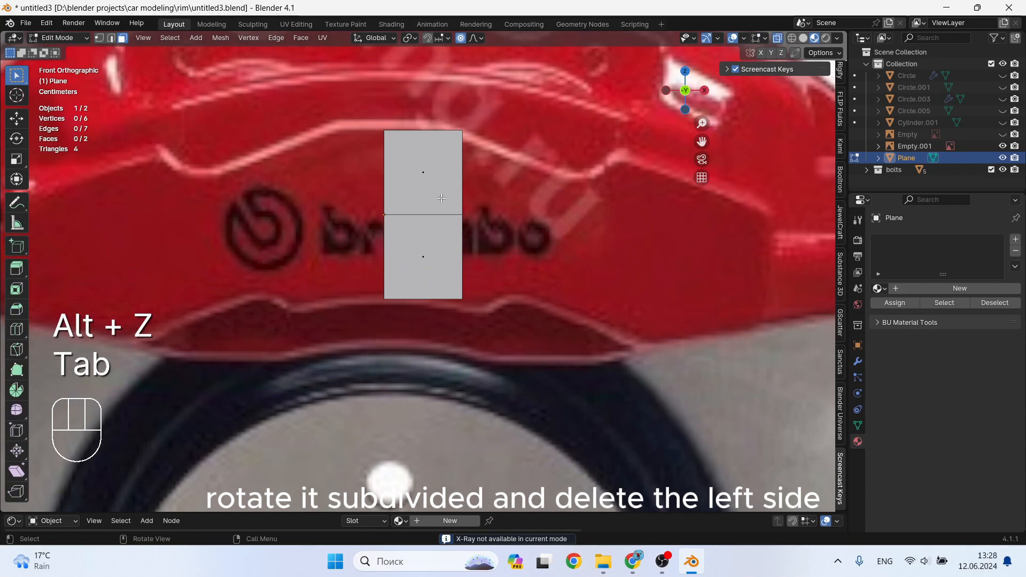
pyautogui.hotkey('alt', 'z')
pyautogui.press('z')
pyautogui.press('1')
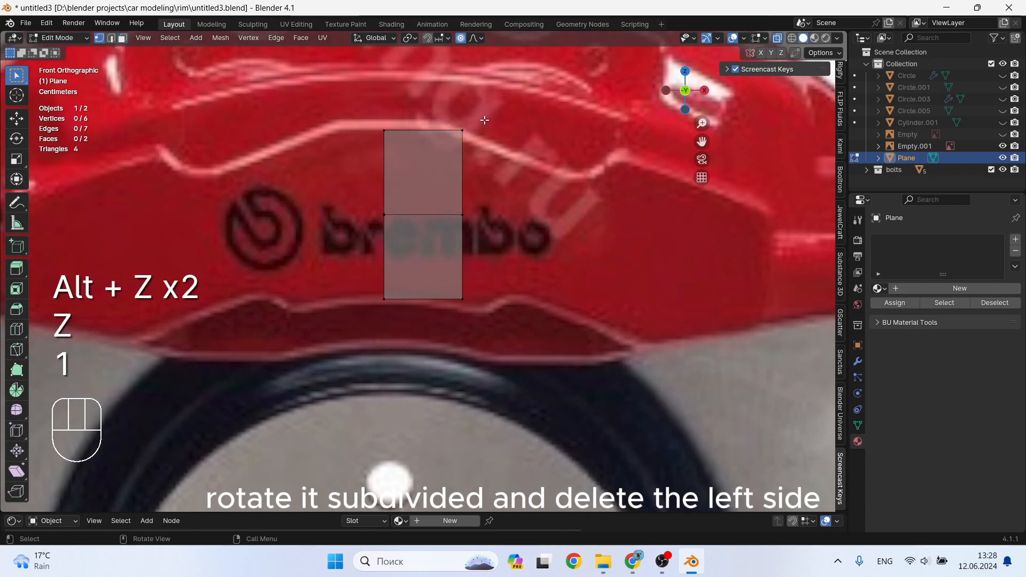
pyautogui.moveTo(485, 121); pyautogui.dragTo(442, 305)
pyautogui.press('g')
pyautogui.press('x')
pyautogui.click(459, 290)
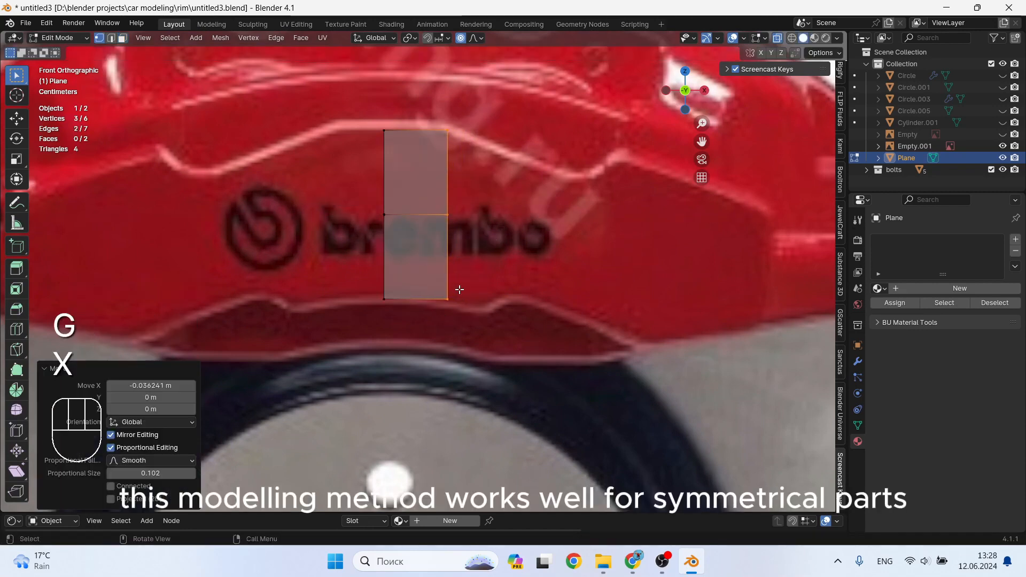
pyautogui.click(442, 306)
# Extrude the right edge twice along the caliper contour, each 0.08672 m in X, and scale the second column down slightly
pyautogui.moveTo(488, 120); pyautogui.dragTo(432, 327)
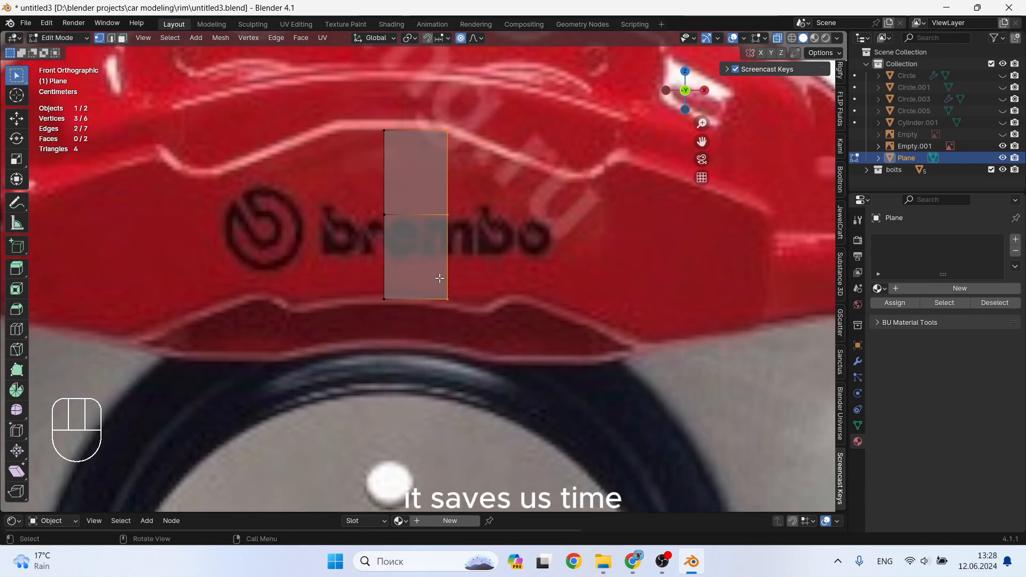
pyautogui.press('e')
pyautogui.click(475, 286)
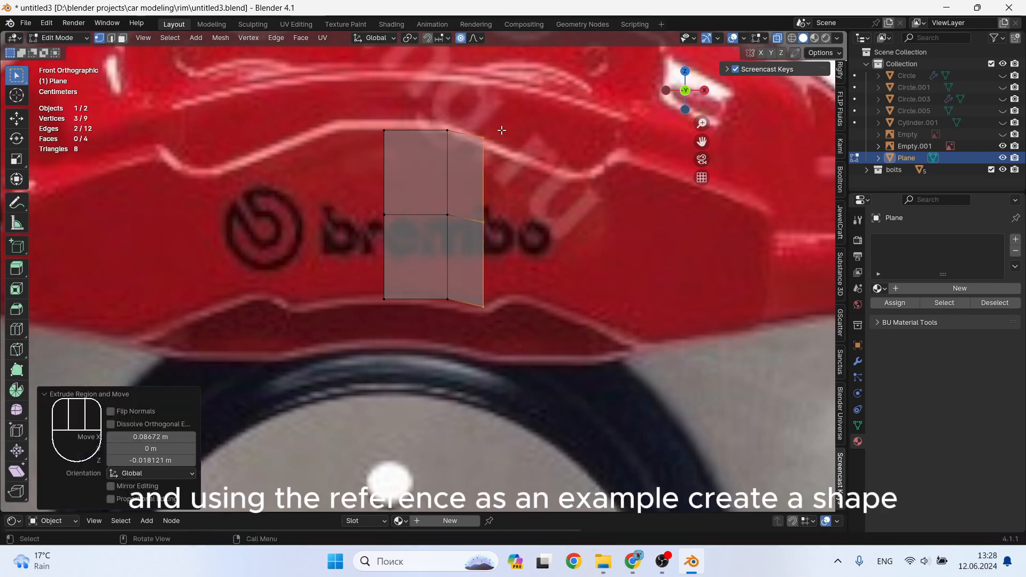
pyautogui.press('e')
pyautogui.click(553, 286)
pyautogui.press('s')
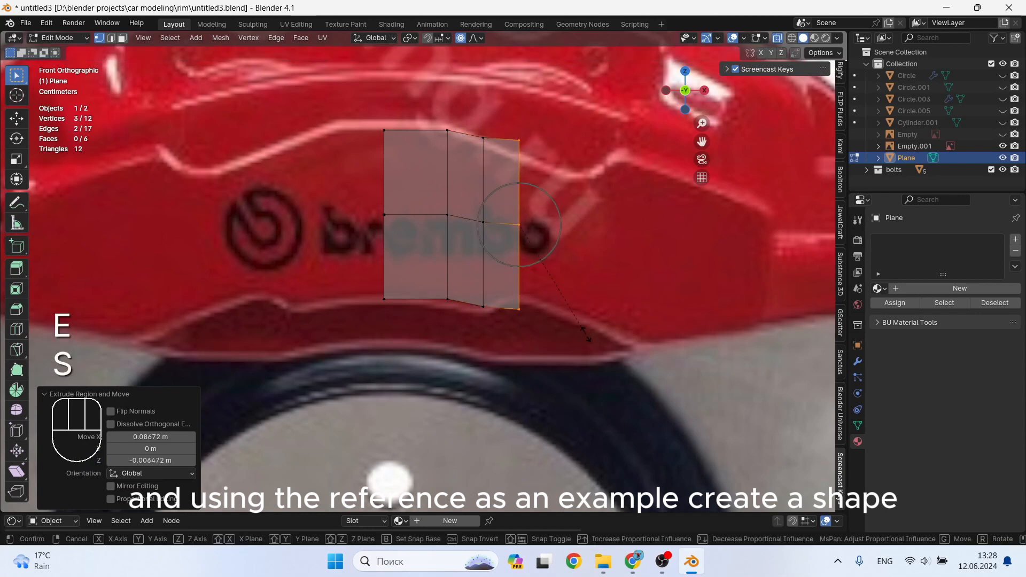
pyautogui.click(575, 320)
# Lower the top vertices of the two newly extruded columns along Z to follow the raised face's upper contour
pyautogui.click(484, 139)
pyautogui.press('g')
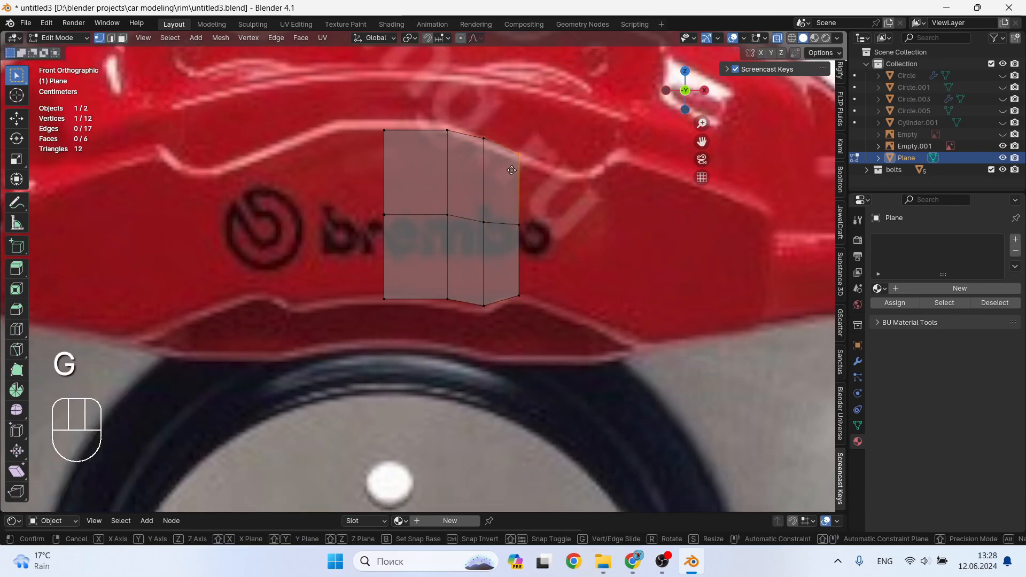
pyautogui.press('z')
pyautogui.click(477, 125)
pyautogui.press('g')
pyautogui.press('z')
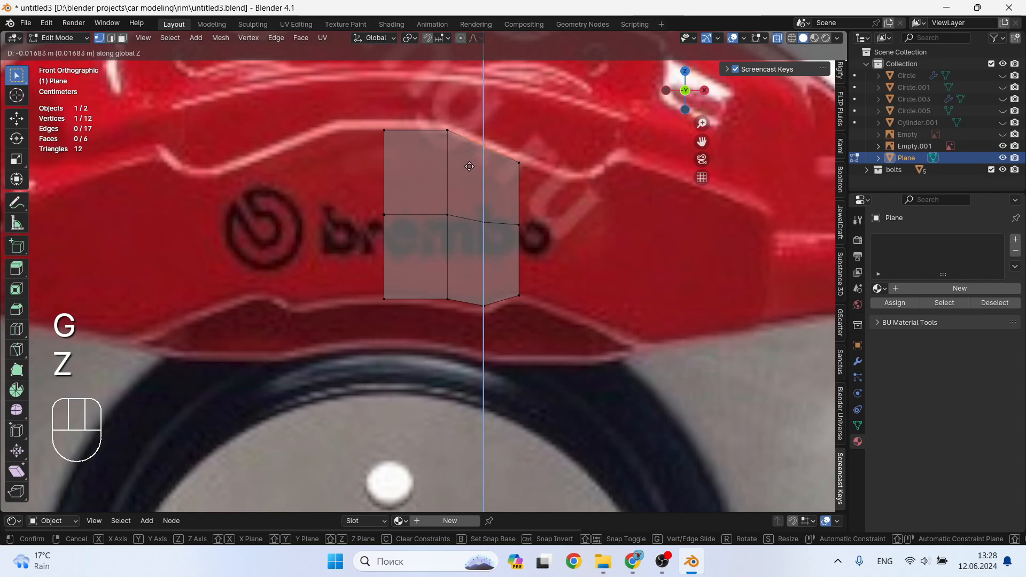
pyautogui.click(470, 166)
# Extrude the right end edges 0.14108 m in X and -0.044007 m in Z
pyautogui.keyDown('alt'); pyautogui.click(519, 246); pyautogui.keyUp('alt')
pyautogui.press('e')
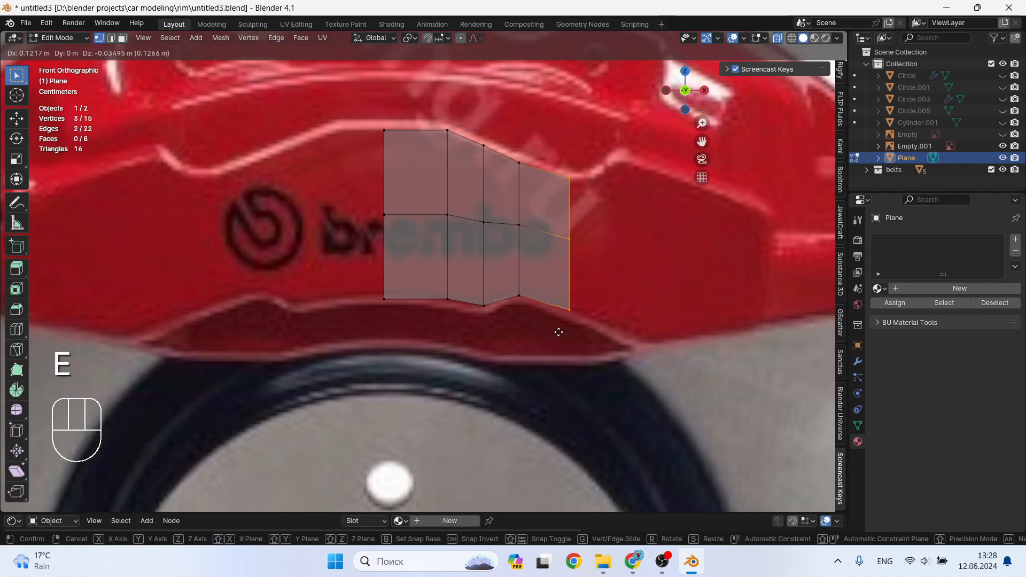
pyautogui.click(566, 335)
pyautogui.keyDown('shift'); pyautogui.moveTo(581, 305); pyautogui.dragTo(481, 280, button='middle'); pyautogui.keyUp('shift')
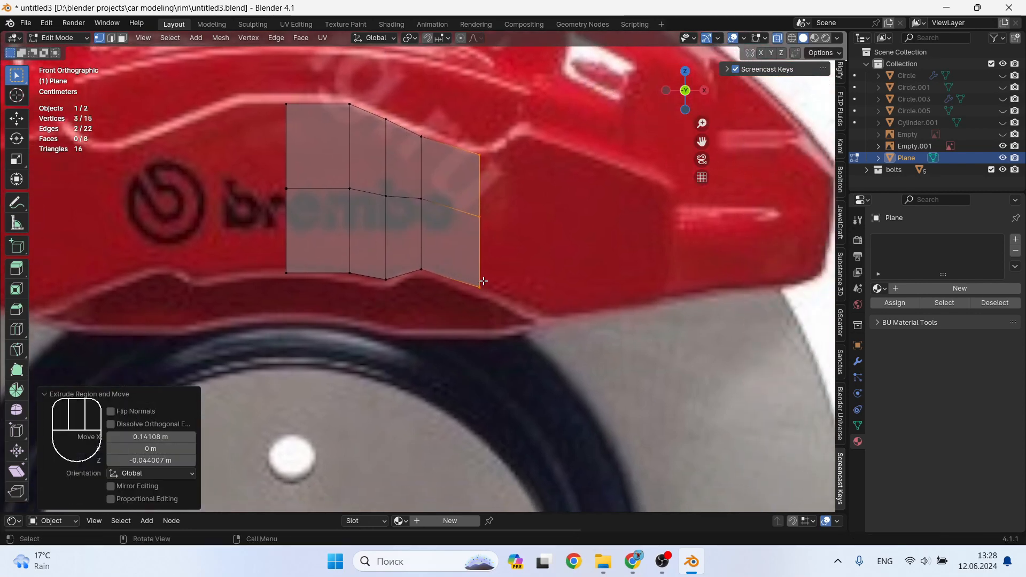
# Extrude the end edges 0.10096 m in X and 0.018121 m in Z, enlarge them, and lower them slightly along Z
pyautogui.press('e')
pyautogui.click(522, 273)
pyautogui.press('s')
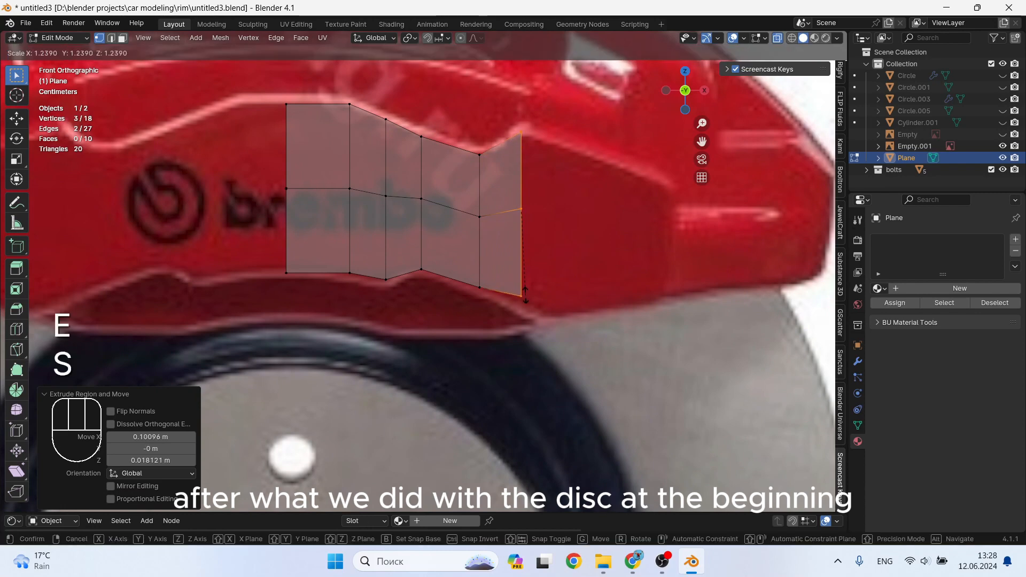
pyautogui.click(526, 289)
pyautogui.click(525, 291)
pyautogui.press('g')
pyautogui.press('z')
pyautogui.click(510, 322)
# Extrude the right end edges 0.090603 m in X and -0.028475 m in Z along the reference contour
pyautogui.keyDown('shift'); pyautogui.moveTo(538, 297); pyautogui.dragTo(483, 286, button='middle'); pyautogui.keyUp('shift')
pyautogui.moveTo(488, 118); pyautogui.dragTo(454, 315)
pyautogui.press('e')
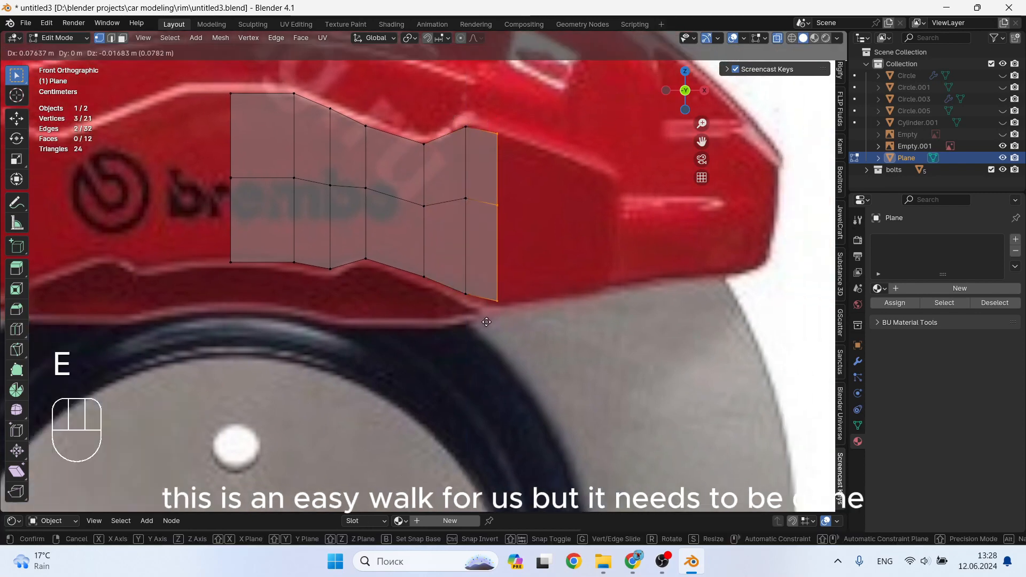
pyautogui.click(492, 327)
# Extrude the end edges along X to the raised face's end, scale them down, and move them -0.034947 m in Z
pyautogui.press('e')
pyautogui.press('x')
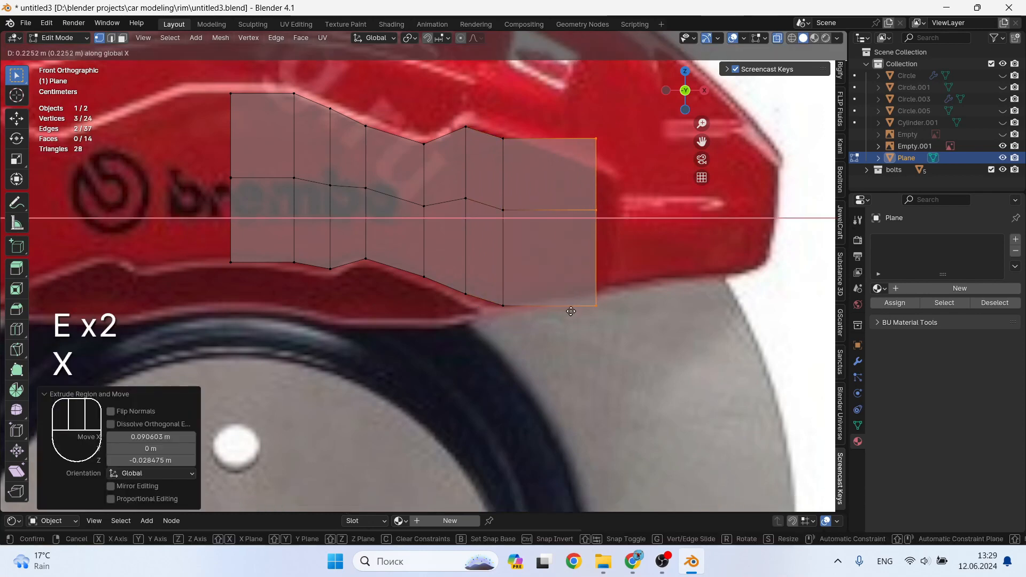
pyautogui.click(634, 342)
pyautogui.press('s')
pyautogui.click(636, 340)
pyautogui.press('g')
pyautogui.press('z')
pyautogui.click(630, 352)
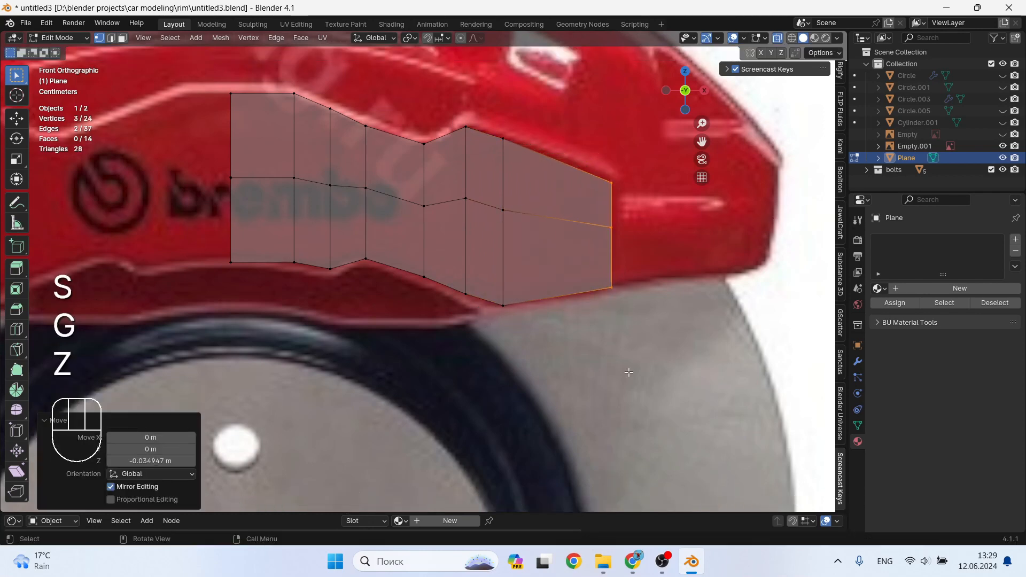
# Select the mesh's outline edges and extrude them 0.050139 m along Y to give the raised face side walls
pyautogui.scroll(-2, 570, 217)
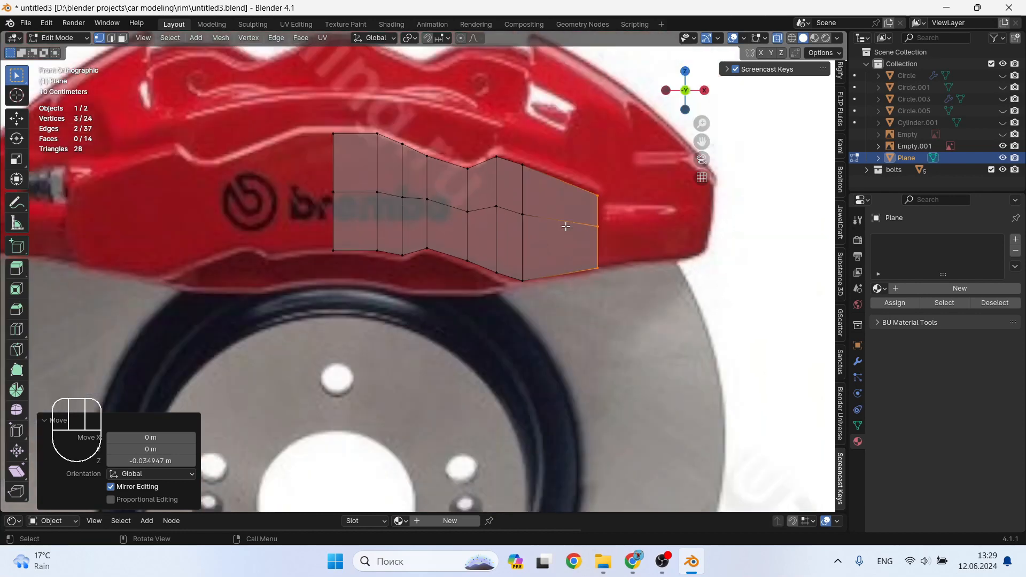
pyautogui.moveTo(566, 225); pyautogui.dragTo(582, 238, button='middle')
pyautogui.press('2')
pyautogui.keyDown('alt'); pyautogui.click(462, 170); pyautogui.keyUp('alt')
pyautogui.keyDown('alt'); pyautogui.keyDown('shift'); pyautogui.click(592, 210); pyautogui.keyUp('shift'); pyautogui.keyUp('alt')
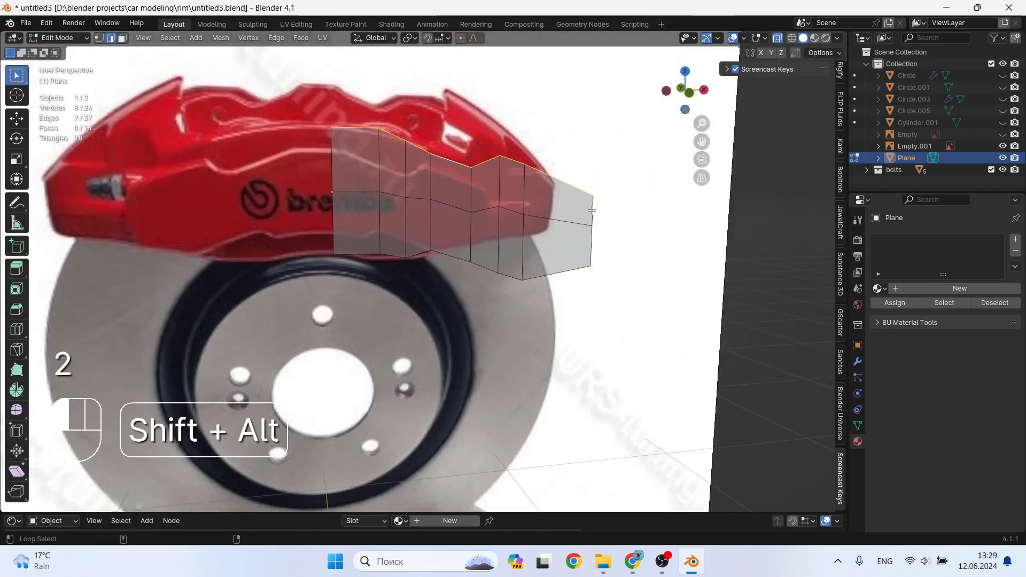
pyautogui.scroll(-2, 567, 273)
pyautogui.press('KP_3')
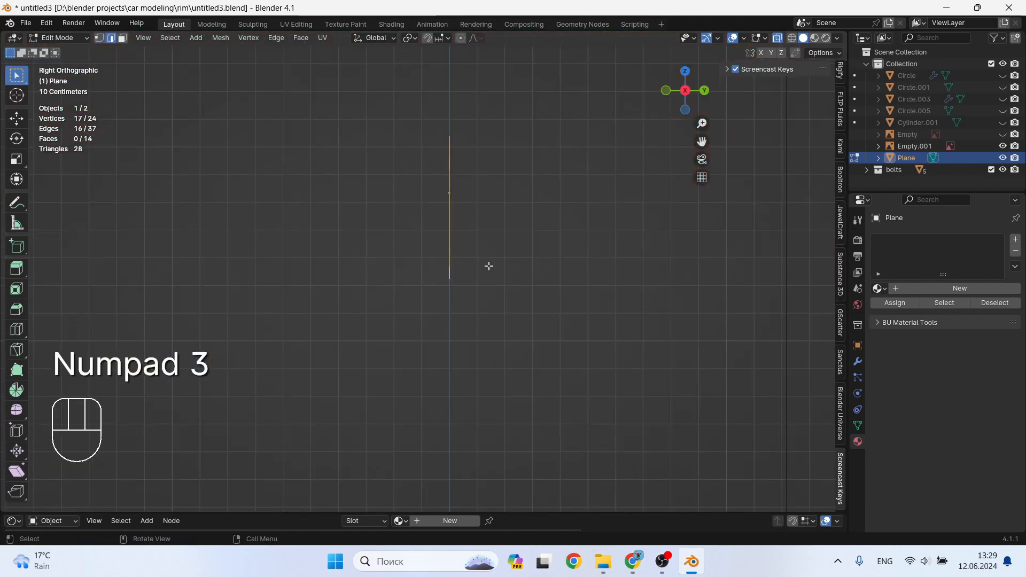
pyautogui.press('e')
pyautogui.press('y')
pyautogui.click(503, 268)
pyautogui.moveTo(500, 266); pyautogui.dragTo(582, 254, button='middle')
pyautogui.press('KP_1')
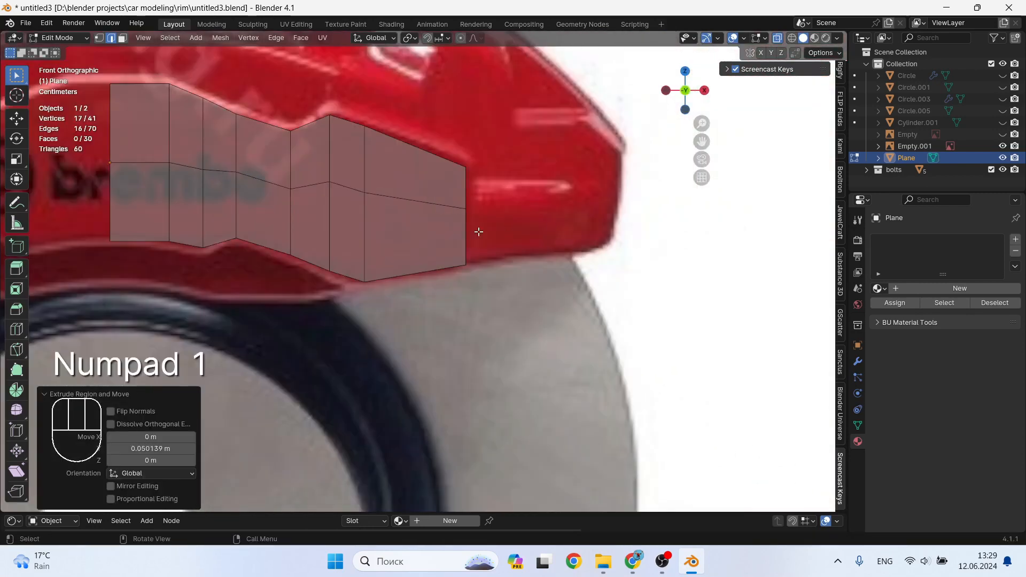
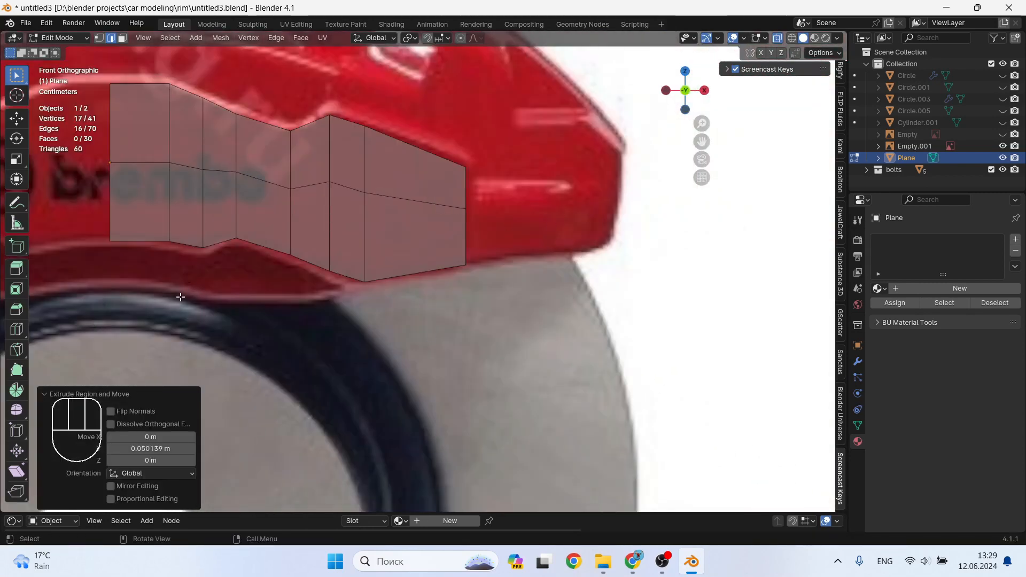
# Extrude the rear edges at the mesh's right end 0.3821 m along X and raise them 0.056564 m along Z
pyautogui.moveTo(485, 194); pyautogui.dragTo(437, 206, button='middle')
pyautogui.press('1')
pyautogui.press('2')
pyautogui.click(482, 190)
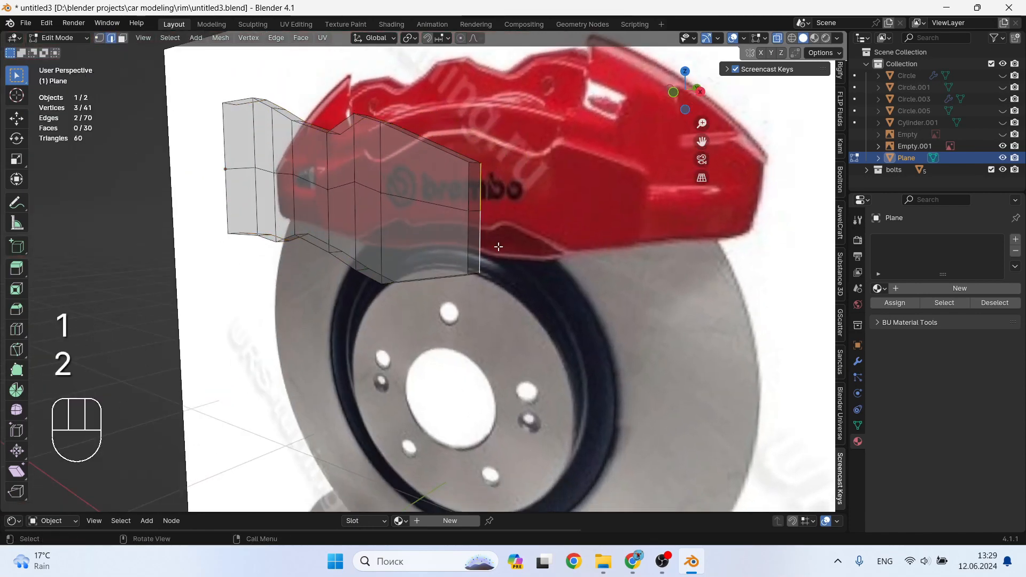
pyautogui.press('KP_1')
pyautogui.press('e')
pyautogui.press('x')
pyautogui.click(700, 239)
pyautogui.press('g')
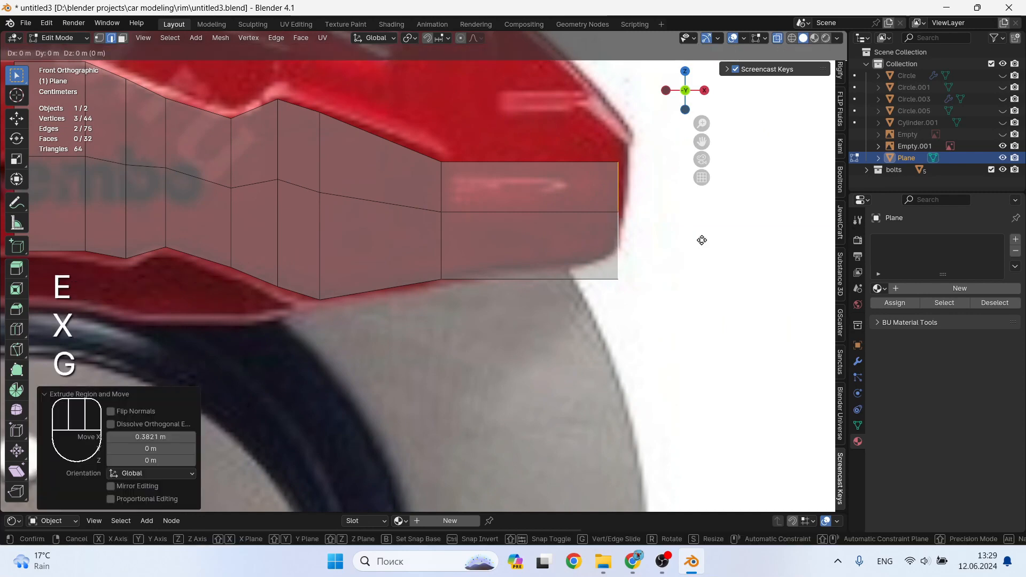
pyautogui.press('z')
pyautogui.click(700, 214)
# Select the six lower outline edges from the centre to the mesh's lowest corner and extrude them downward along Z
pyautogui.keyDown('shift'); pyautogui.moveTo(509, 155); pyautogui.dragTo(591, 192, button='middle'); pyautogui.keyUp('shift')
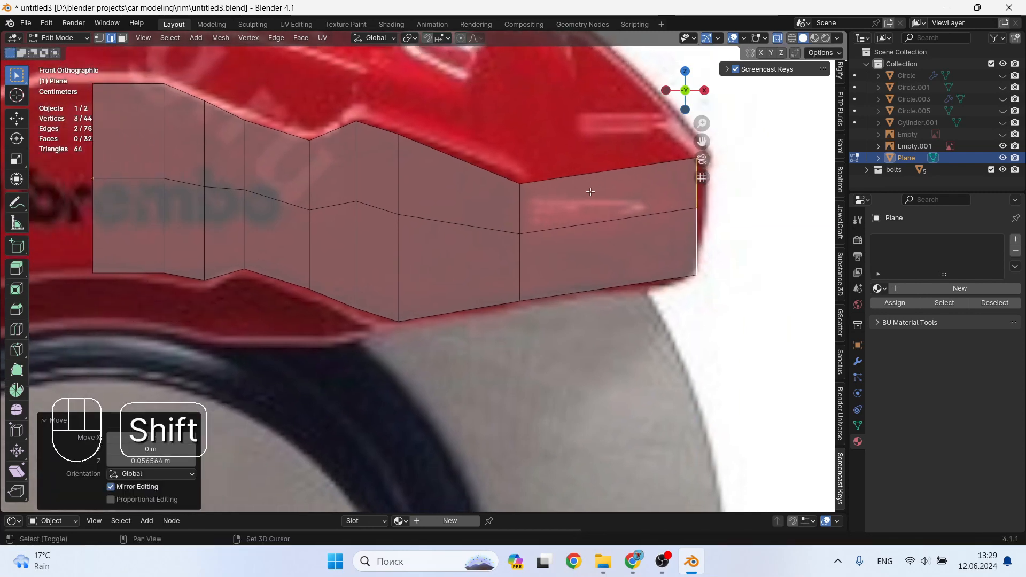
pyautogui.scroll(-2, 557, 187)
pyautogui.keyDown('shift'); pyautogui.moveTo(473, 226); pyautogui.dragTo(624, 153, button='middle'); pyautogui.keyUp('shift')
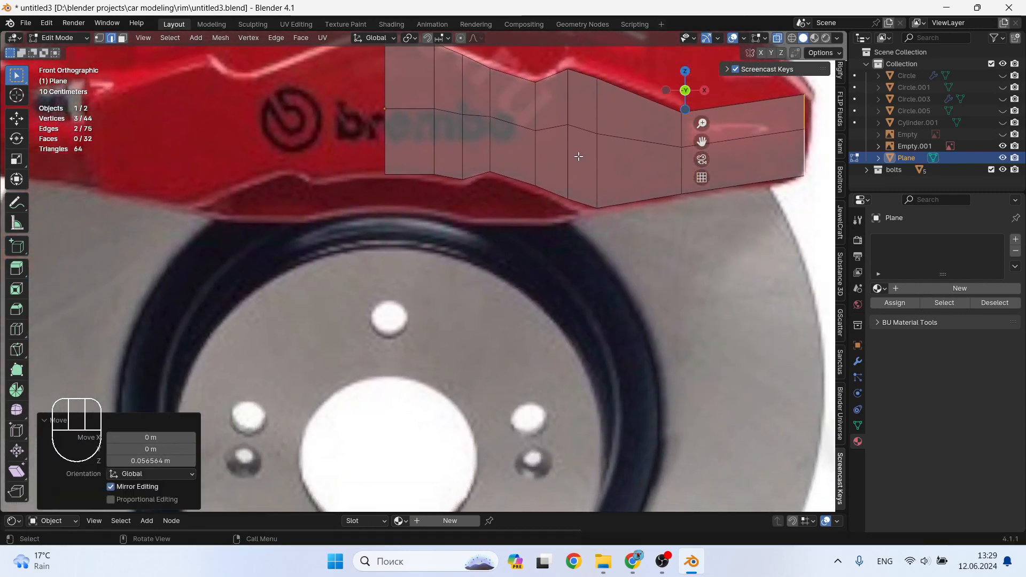
pyautogui.press('Tab')
pyautogui.moveTo(514, 202); pyautogui.dragTo(502, 208, button='middle')
pyautogui.press('1')
pyautogui.press('Tab')
pyautogui.press('2')
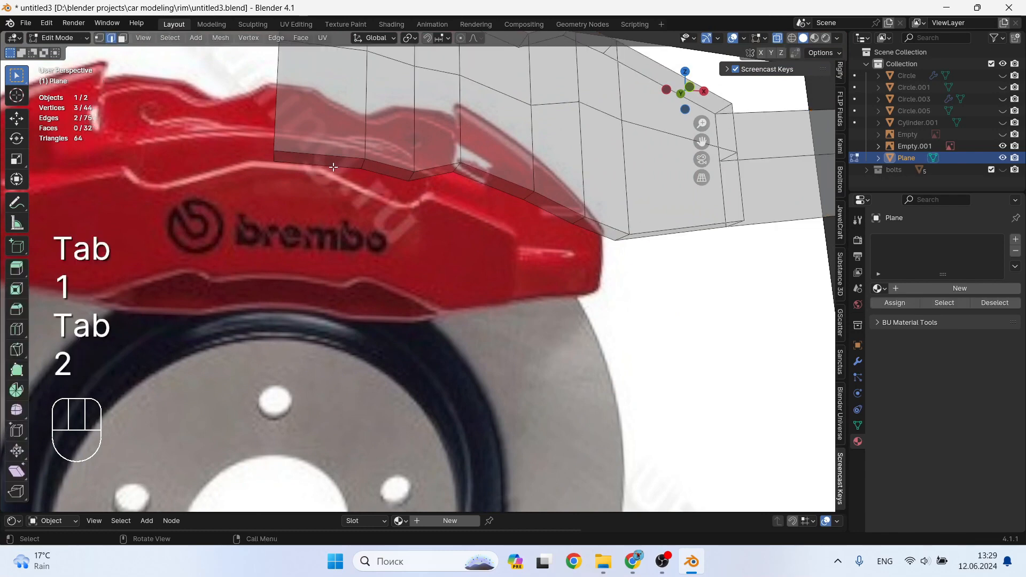
pyautogui.keyDown('shift'); pyautogui.click(444, 180); pyautogui.keyUp('shift')
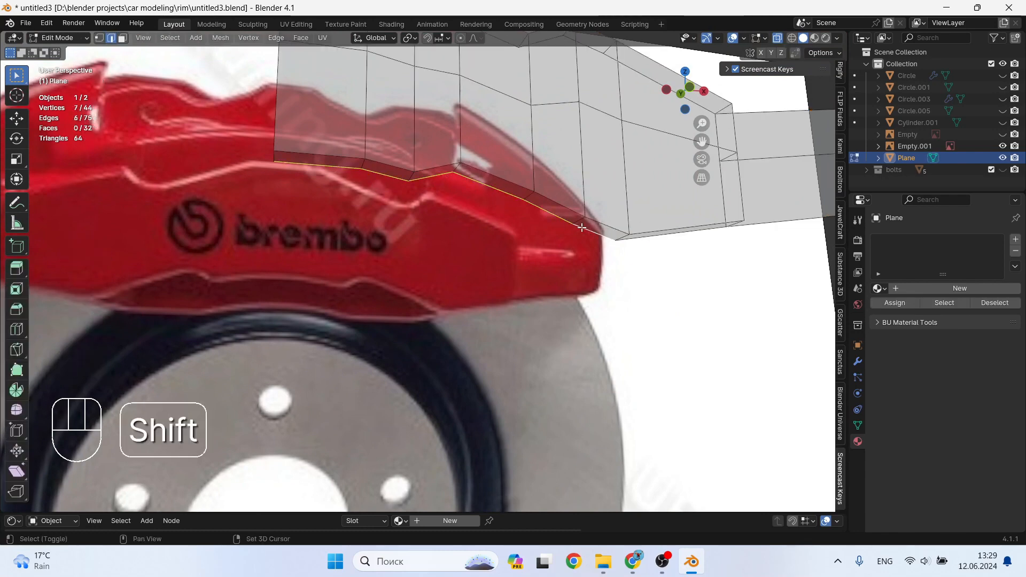
pyautogui.press('KP_1')
pyautogui.press('e')
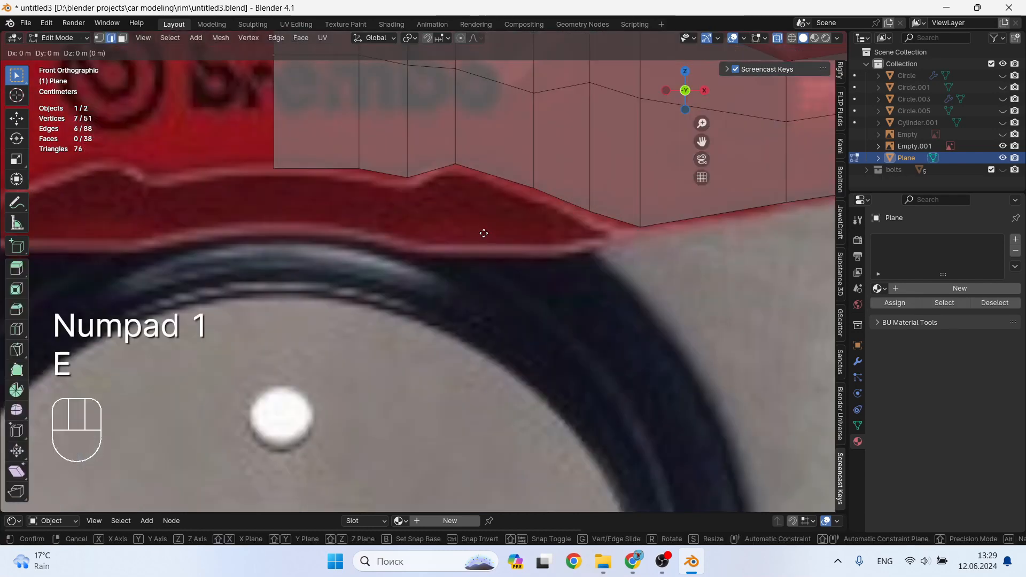
pyautogui.press('z')
pyautogui.click(483, 275)
# Flatten the newly extruded lower edges into a straight line by scaling them to 0 along Z
pyautogui.press('s')
pyautogui.press('z')
pyautogui.press('KP_0')
pyautogui.press('KP_Enter')
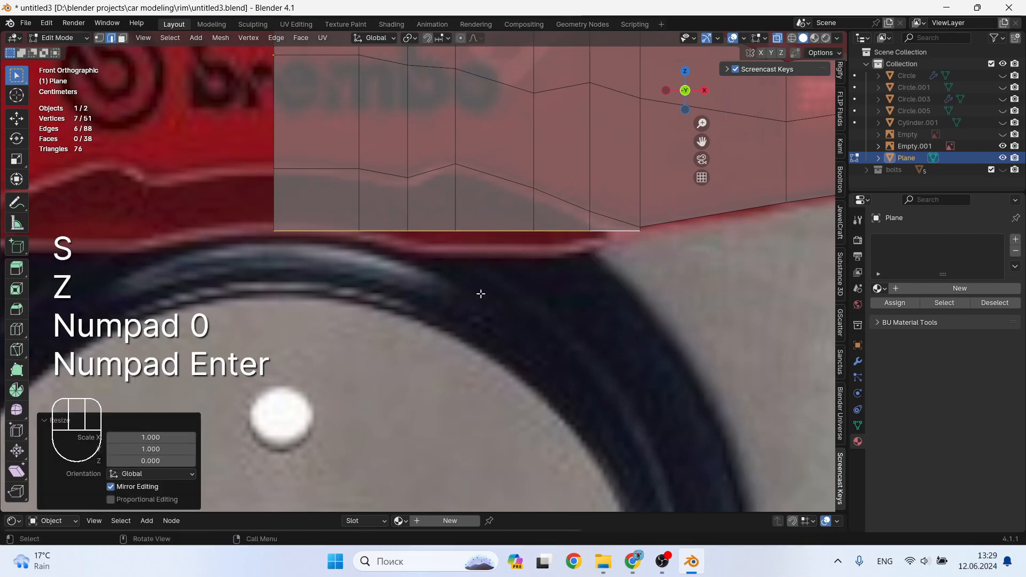
# Lower the third to sixth bottom-edge vertices from the centre 0.029821 m along Z to follow the reference outline
pyautogui.press('g')
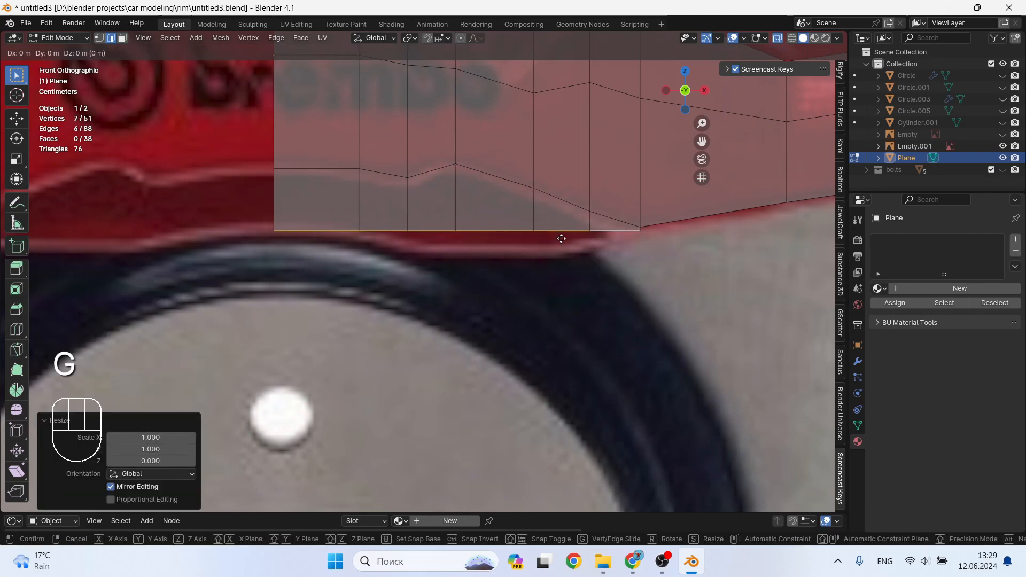
pyautogui.press('Escape')
pyautogui.press('1')
pyautogui.moveTo(605, 223); pyautogui.dragTo(394, 246)
pyautogui.press('g')
pyautogui.press('z')
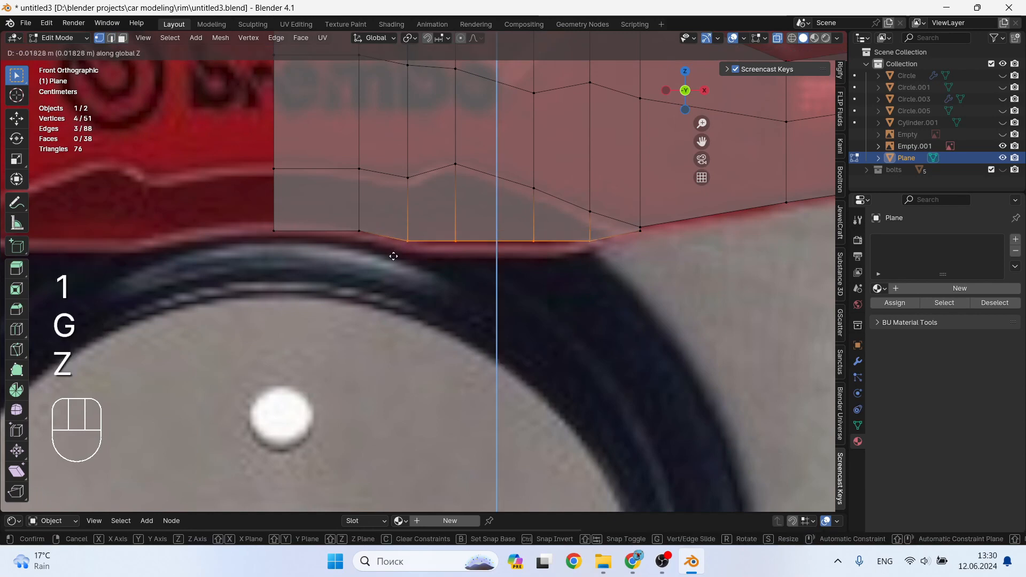
pyautogui.click(394, 262)
pyautogui.scroll(-2, 367, 230)
pyautogui.keyDown('shift'); pyautogui.moveTo(467, 205); pyautogui.dragTo(347, 369, button='middle'); pyautogui.keyUp('shift')
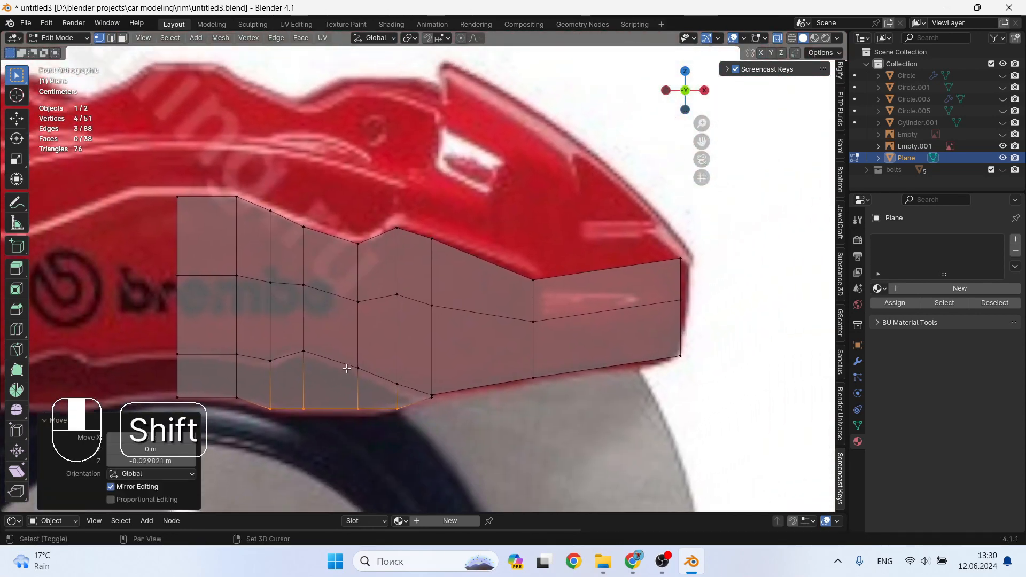
# Select the eight edges of the mesh's rear upper outline and extrude them up about 0.119 m along Z
pyautogui.moveTo(564, 271); pyautogui.dragTo(543, 235, button='middle')
pyautogui.press('2')
pyautogui.keyDown('alt'); pyautogui.click(571, 273); pyautogui.keyUp('alt')
pyautogui.press('KP_1')
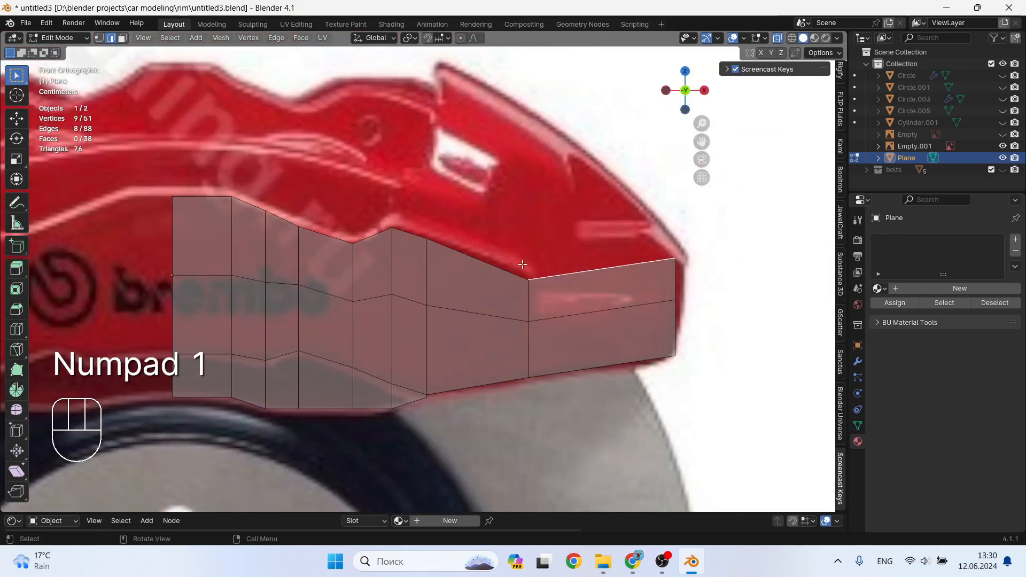
pyautogui.press('e')
pyautogui.press('z')
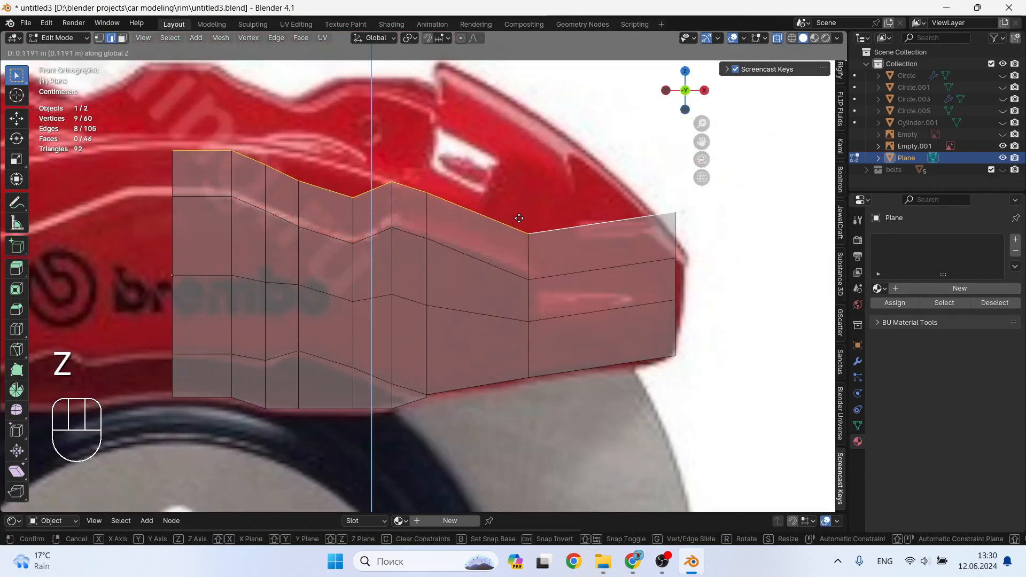
pyautogui.click(519, 218)
# Raise the third and fourth top vertices from the centre 0.026319 m along Z, and raise the fourth further onto the reference arch
pyautogui.press('1')
pyautogui.moveTo(304, 153); pyautogui.dragTo(259, 186)
pyautogui.press('g')
pyautogui.press('z')
pyautogui.click(319, 177)
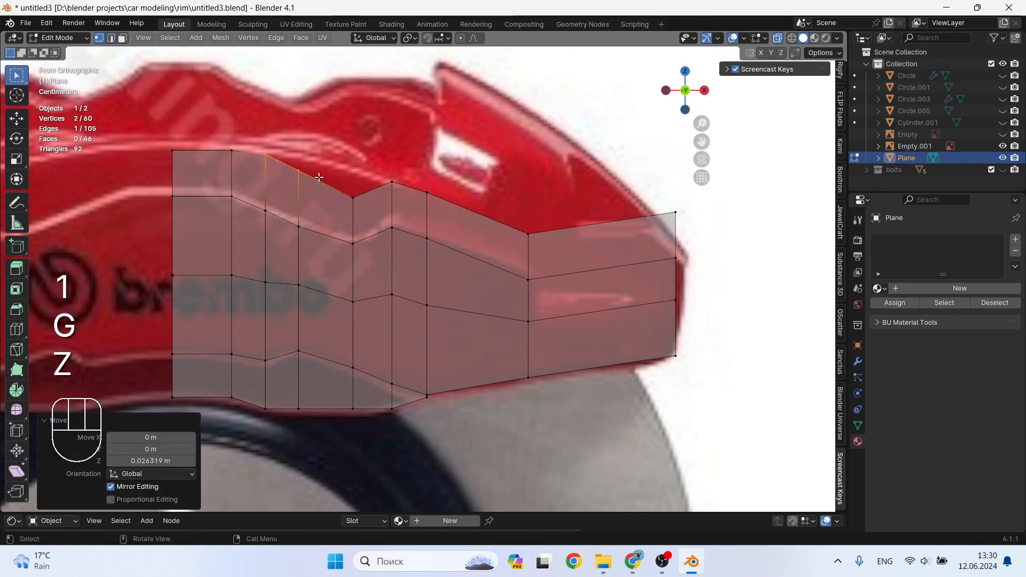
pyautogui.moveTo(312, 160); pyautogui.dragTo(284, 185)
pyautogui.press('g')
pyautogui.press('z')
pyautogui.click(284, 174)
# Raise the fifth top vertex from the centre 0.070646 m along Z to smooth the dip in the upper outline
pyautogui.moveTo(358, 182); pyautogui.dragTo(336, 208)
pyautogui.press('g')
pyautogui.press('z')
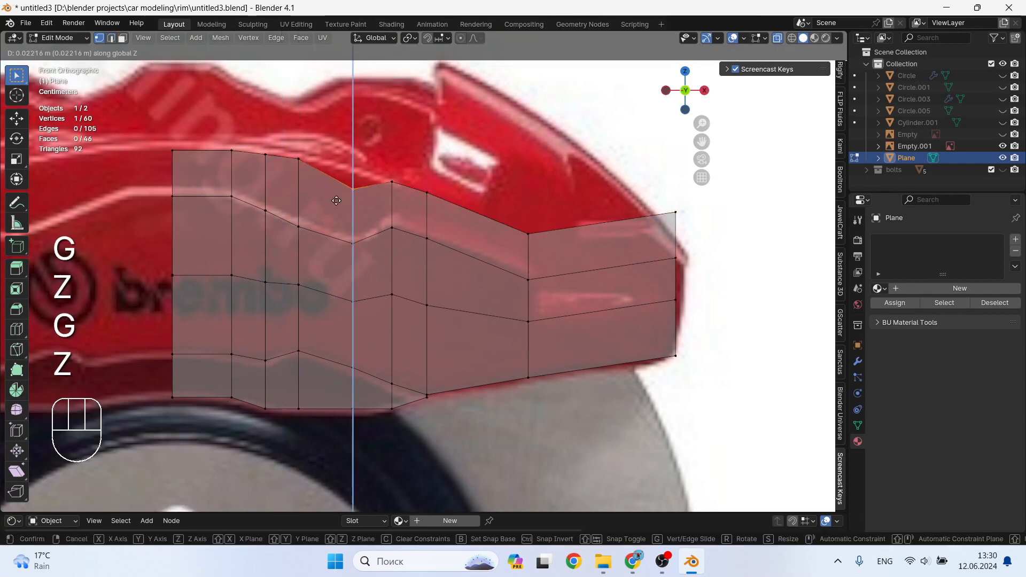
pyautogui.click(337, 184)
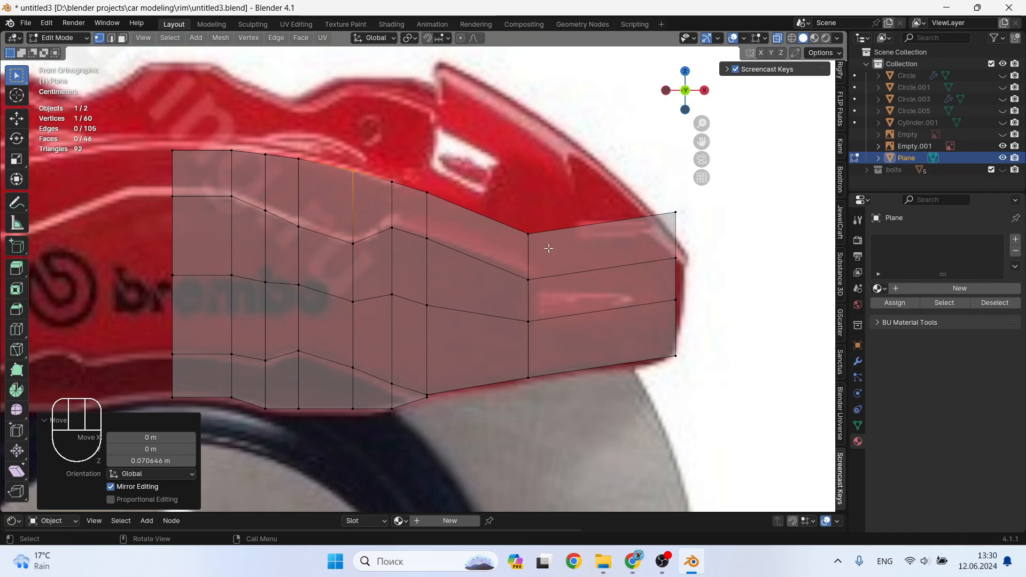
# Lower the three upper right-end vertices 0.083113 m along Z and shift the second one outward 0.016623 m along X
pyautogui.moveTo(692, 203); pyautogui.dragTo(662, 320)
pyautogui.press('g')
pyautogui.press('z')
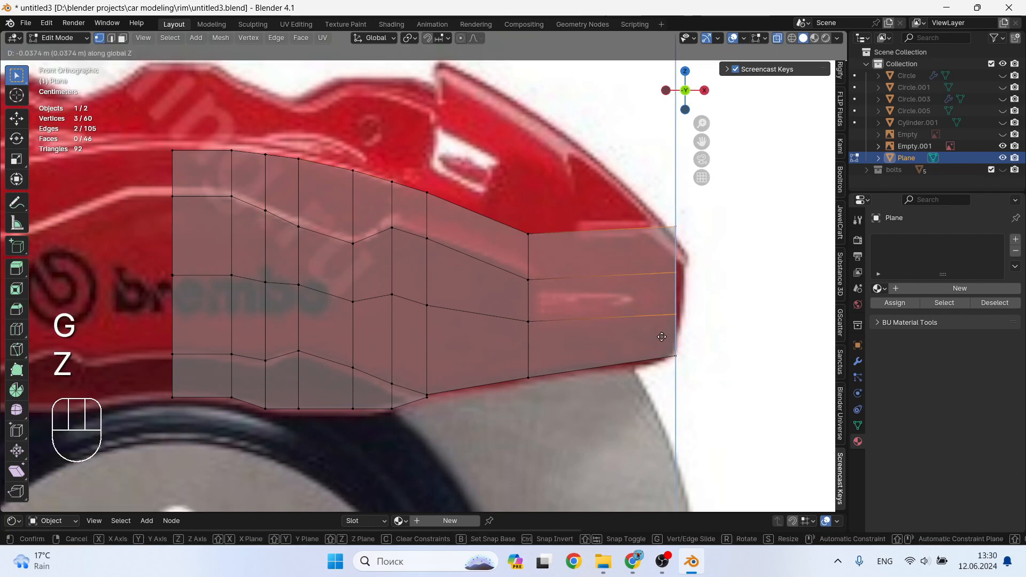
pyautogui.click(663, 353)
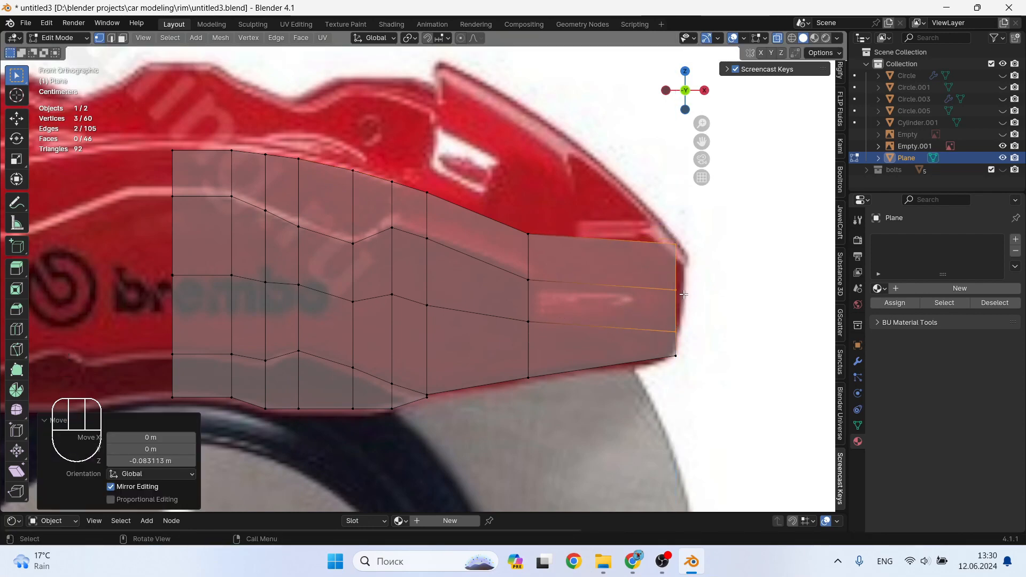
pyautogui.click(677, 293)
pyautogui.press('g')
pyautogui.click(677, 302)
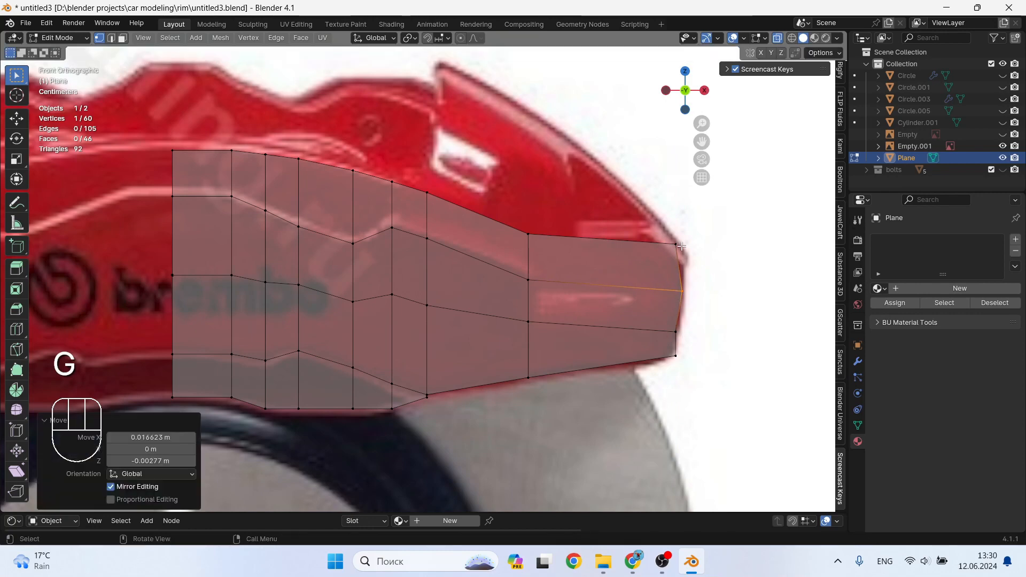
# Move the top right corner vertex outward along X and align it with the vertex below by scaling both to 0 along X
pyautogui.click(673, 251)
pyautogui.press('g')
pyautogui.press('x')
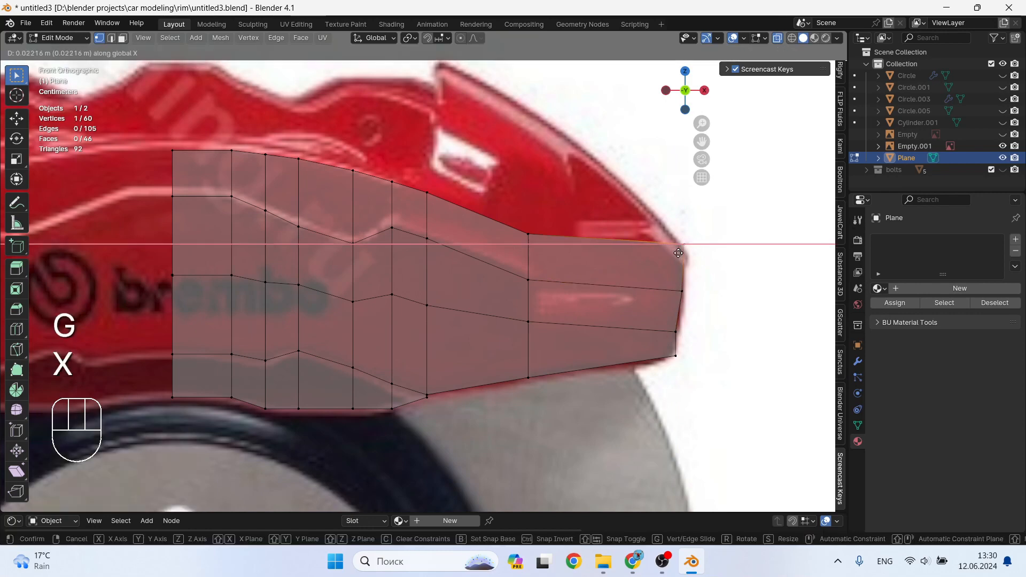
pyautogui.click(679, 253)
pyautogui.keyDown('shift'); pyautogui.click(679, 292); pyautogui.keyUp('shift')
pyautogui.press('s')
pyautogui.press('x')
pyautogui.press('KP_0')
pyautogui.press('KP_Enter')
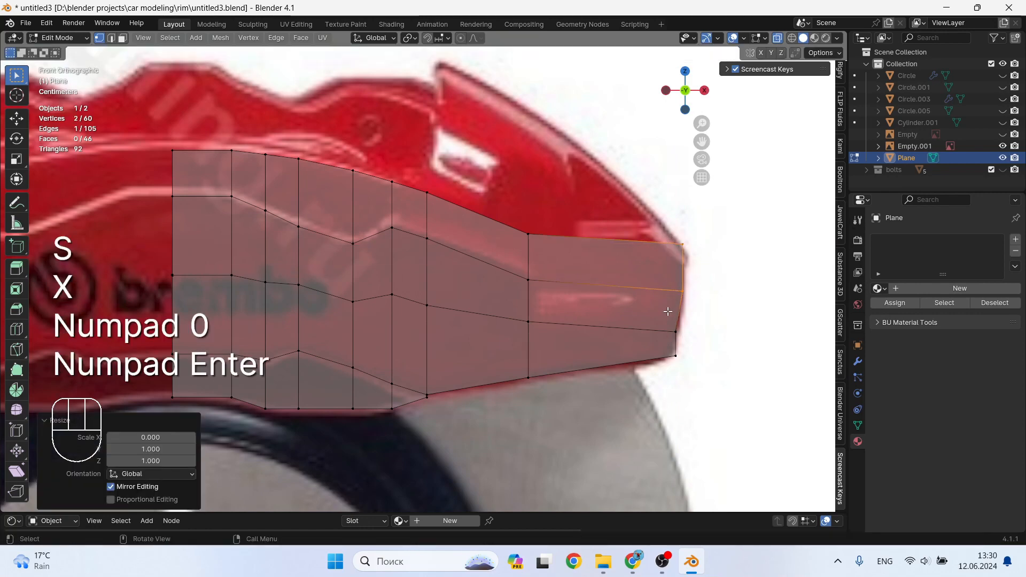
# Select the whole top outline edge chain of the mesh
pyautogui.keyDown('shift'); pyautogui.moveTo(597, 219); pyautogui.dragTo(556, 245, button='middle'); pyautogui.keyUp('shift')
pyautogui.press('2')
pyautogui.keyDown('alt'); pyautogui.click(277, 207); pyautogui.keyUp('alt')
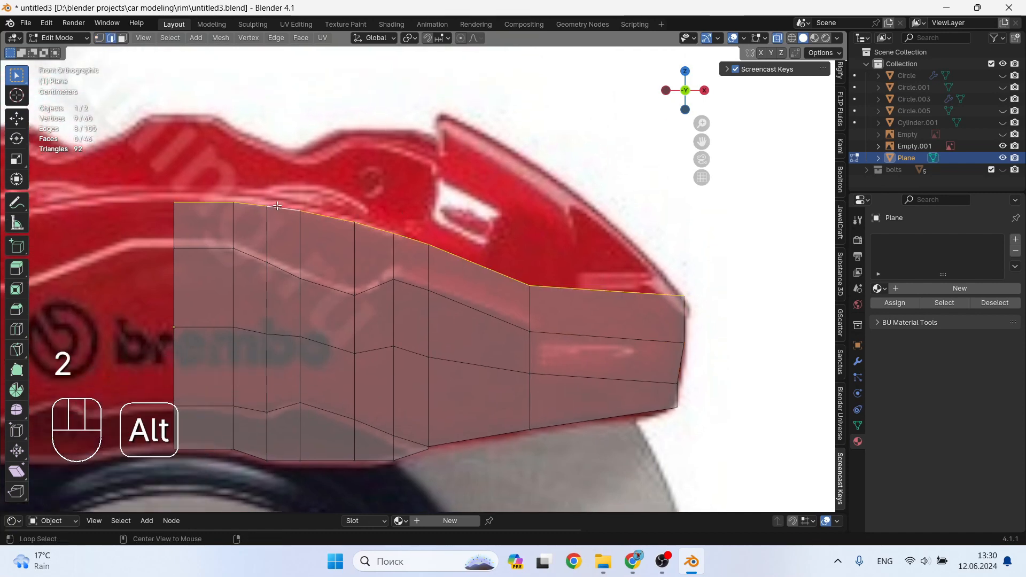
pyautogui.moveTo(592, 267); pyautogui.dragTo(526, 276, button='middle')
pyautogui.press('e')
pyautogui.press('y')
pyautogui.click(524, 277)
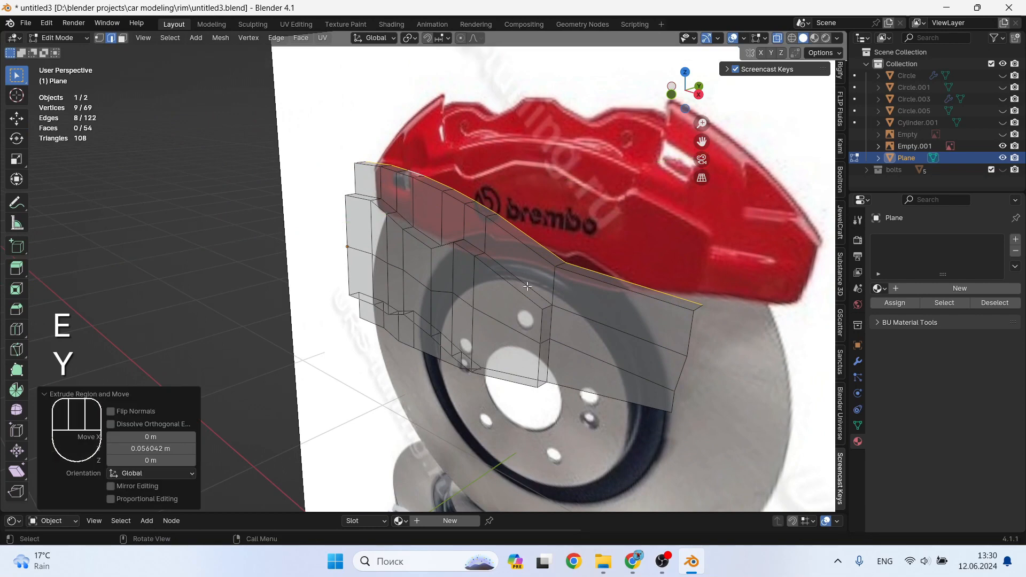
pyautogui.hotkey('ctrl', 'z')
# Add the right-end outline edges to the selection and extrude all of them 0.052104 m along Y
pyautogui.moveTo(527, 286); pyautogui.dragTo(515, 278, button='middle')
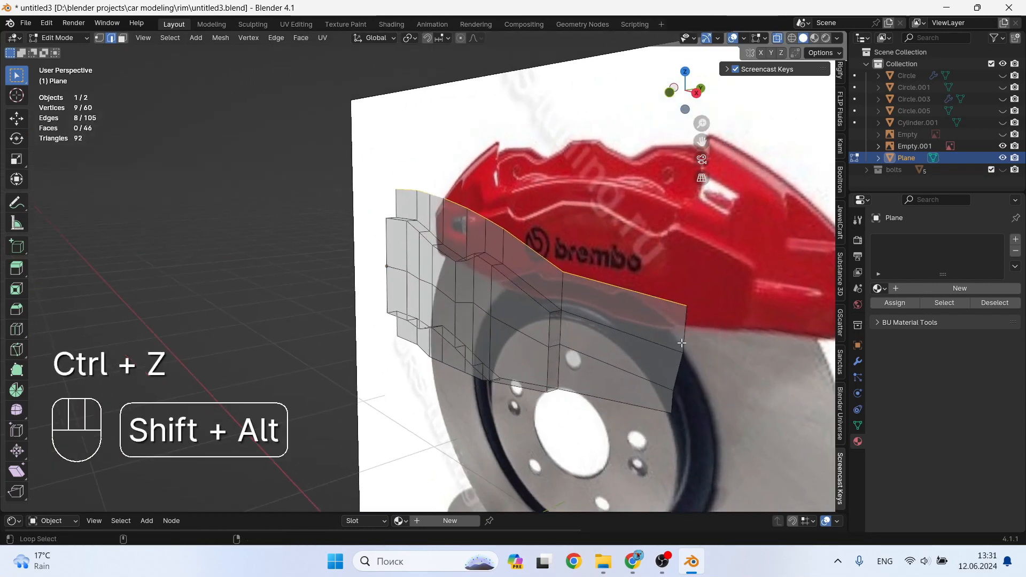
pyautogui.keyDown('alt'); pyautogui.keyDown('shift'); pyautogui.click(683, 342); pyautogui.keyUp('shift'); pyautogui.keyUp('alt')
pyautogui.press('e')
pyautogui.press('y')
pyautogui.click(674, 370)
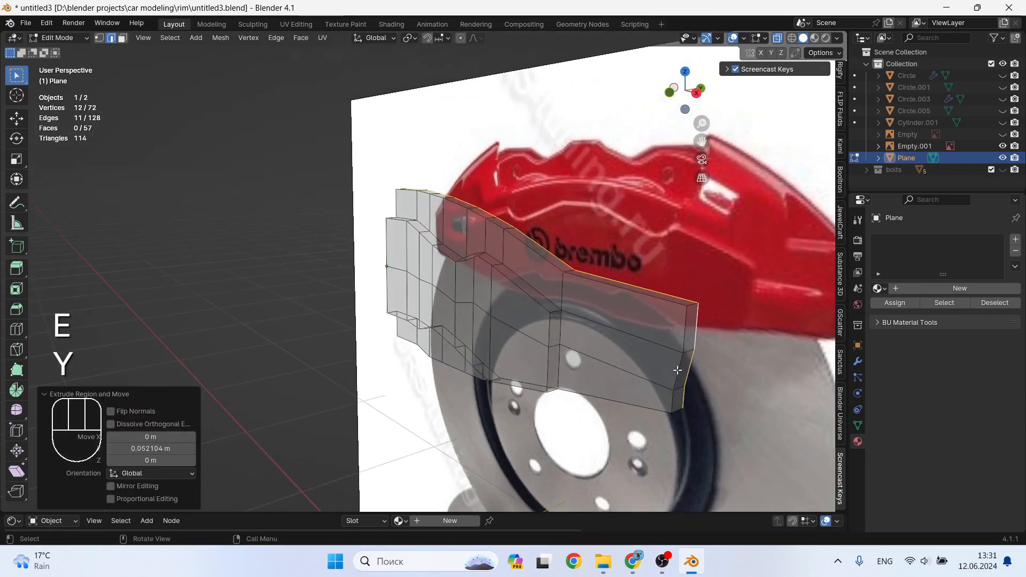
# Extrude the selected rear edges up 0.22163 m along Z in front view to reach the caliper's top
pyautogui.press('KP_1')
pyautogui.scroll(-3, 368, 262)
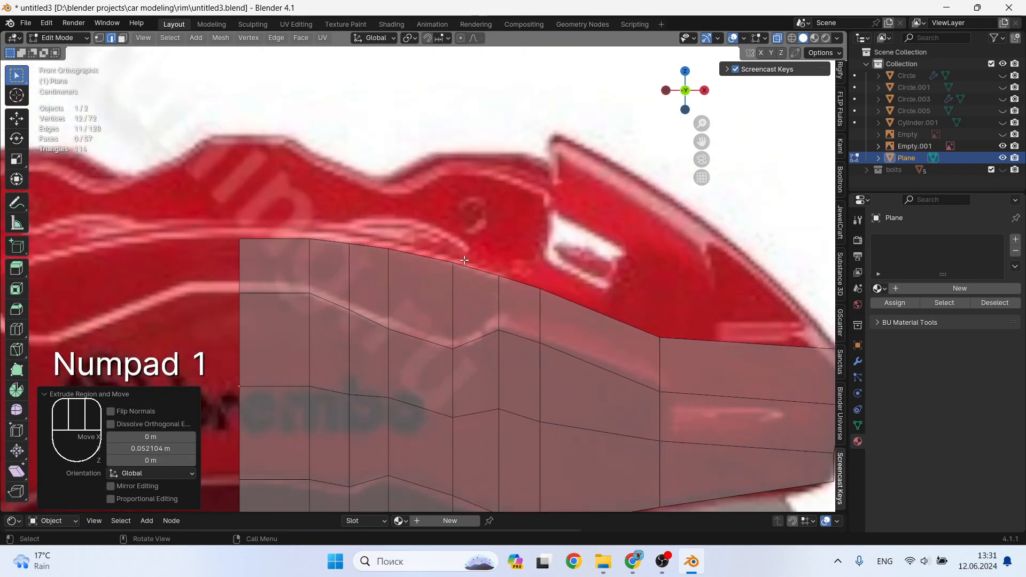
pyautogui.moveTo(368, 262); pyautogui.dragTo(486, 279, button='middle')
pyautogui.press('KP_1')
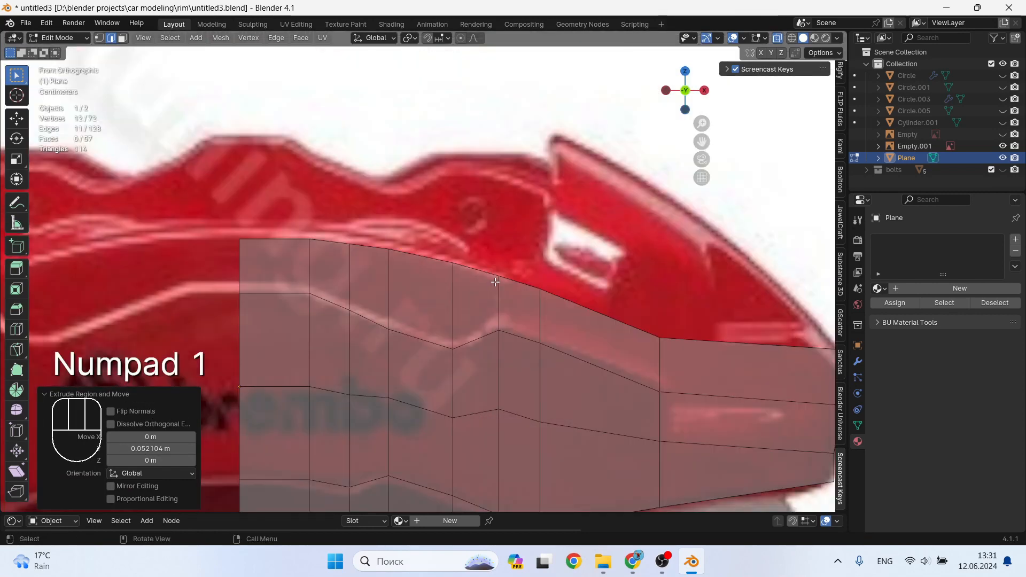
pyautogui.press('e')
pyautogui.press('z')
pyautogui.click(484, 181)
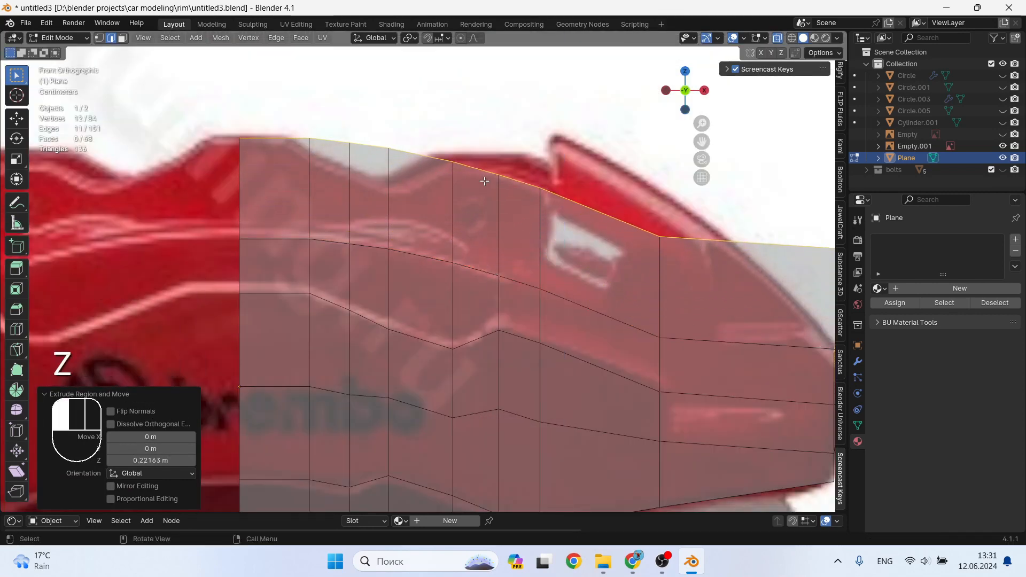
# Lower the third and fourth new top vertices from the centre along Z into the dip of the reference outline
pyautogui.press('1')
pyautogui.moveTo(395, 131); pyautogui.dragTo(306, 142)
pyautogui.press('g')
pyautogui.press('z')
pyautogui.click(331, 184)
pyautogui.press('g')
pyautogui.press('z')
pyautogui.press('Escape')
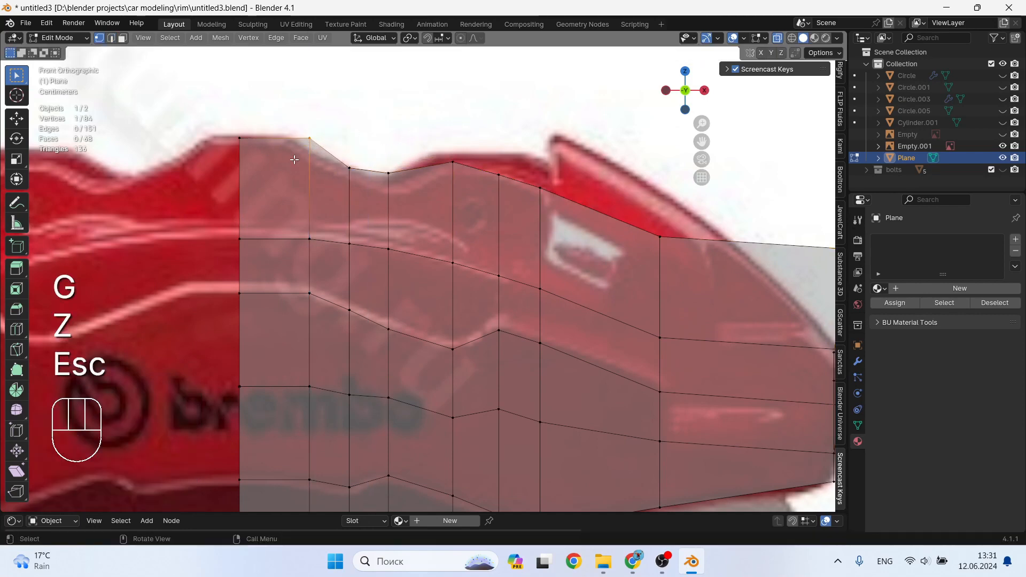
# Add one centred vertical loop cut through the column of faces nearest the mesh's centre line
pyautogui.hotkey('ctrl', 'r')
pyautogui.click(271, 238)
pyautogui.rightClick(270, 238)
pyautogui.keyDown('shift'); pyautogui.moveTo(461, 228); pyautogui.dragTo(437, 233, button='middle'); pyautogui.keyUp('shift')
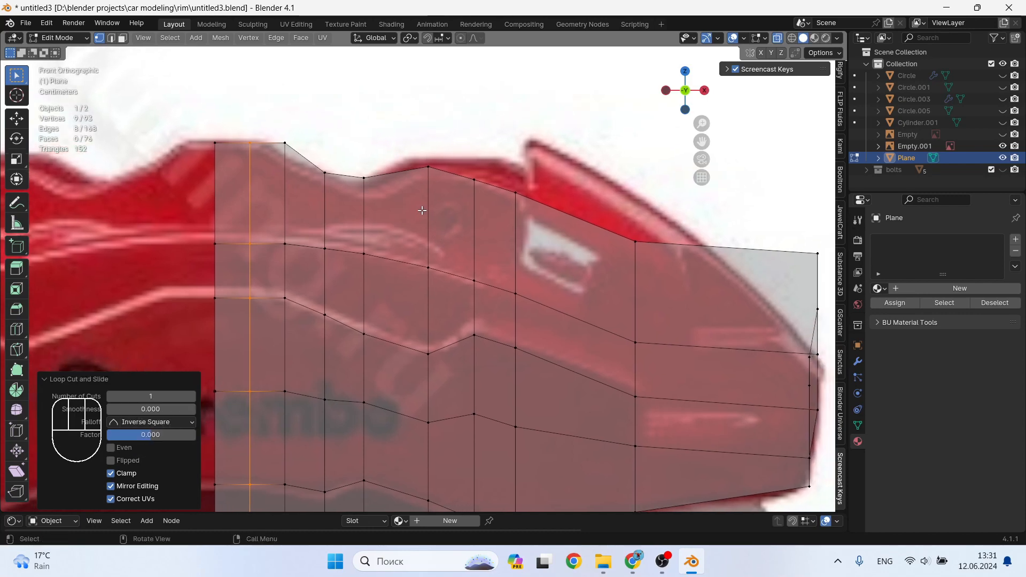
# Raise the two top vertices before the caliper's wing about 0.027 m along Z, and raise the outer one another 0.025798 m
pyautogui.moveTo(517, 167); pyautogui.dragTo(471, 196)
pyautogui.press('g')
pyautogui.press('z')
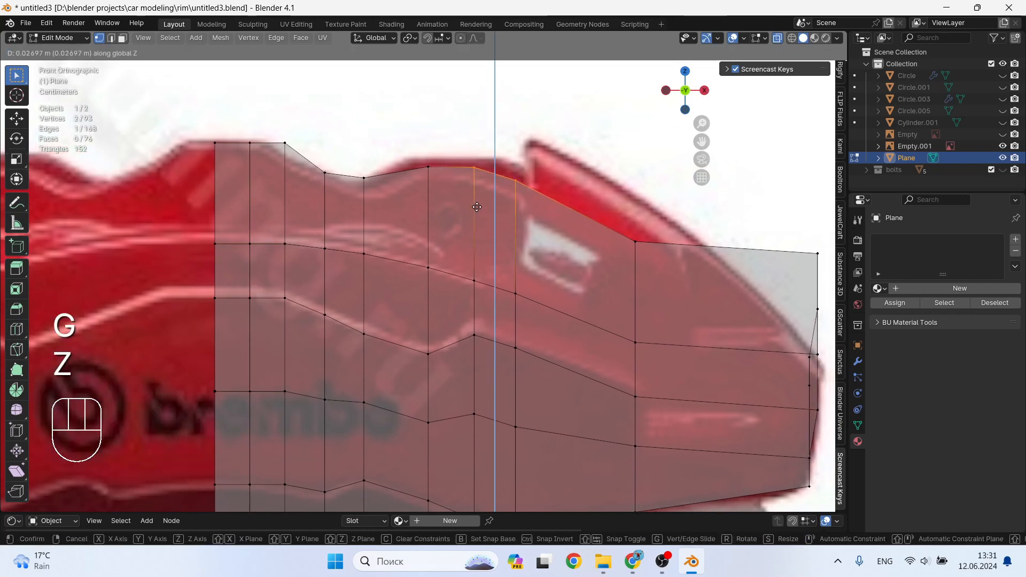
pyautogui.click(477, 206)
pyautogui.moveTo(528, 164); pyautogui.dragTo(503, 189)
pyautogui.press('g')
pyautogui.press('z')
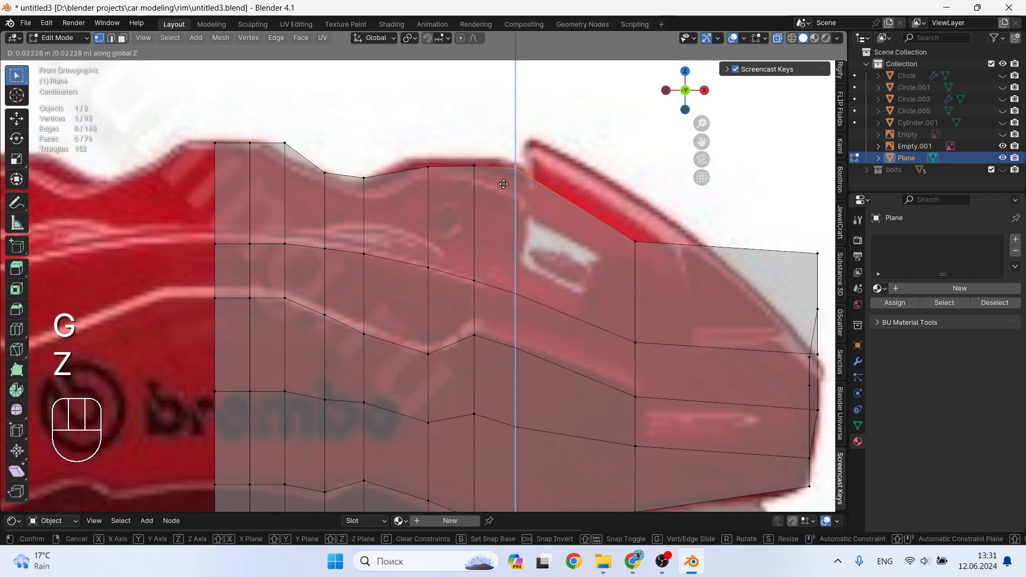
pyautogui.click(505, 180)
pyautogui.keyDown('shift'); pyautogui.moveTo(668, 244); pyautogui.dragTo(623, 235, button='middle'); pyautogui.keyUp('shift')
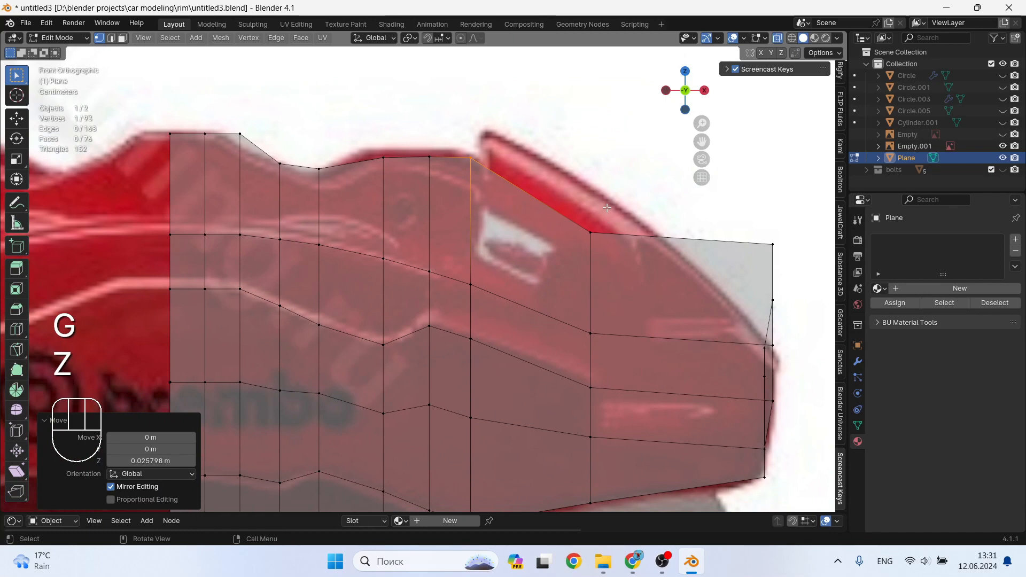
# Add a vertical loop cut with factor -0.695 at the wing's start and raise its top vertex to the wing's tip
pyautogui.hotkey('ctrl', 'r')
pyautogui.click(531, 257)
pyautogui.click(449, 284)
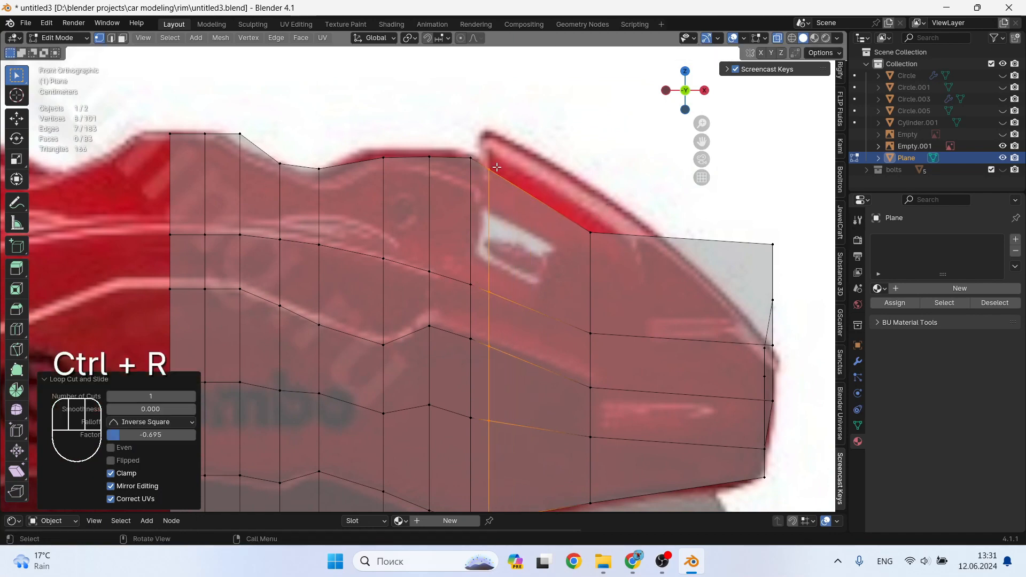
pyautogui.click(490, 170)
pyautogui.press('g')
pyautogui.press('z')
pyautogui.click(597, 208)
# Raise the next top vertex outward from the wing's tip 0.098501 m along Z onto the wing's upper edge
pyautogui.press('g')
pyautogui.press('z')
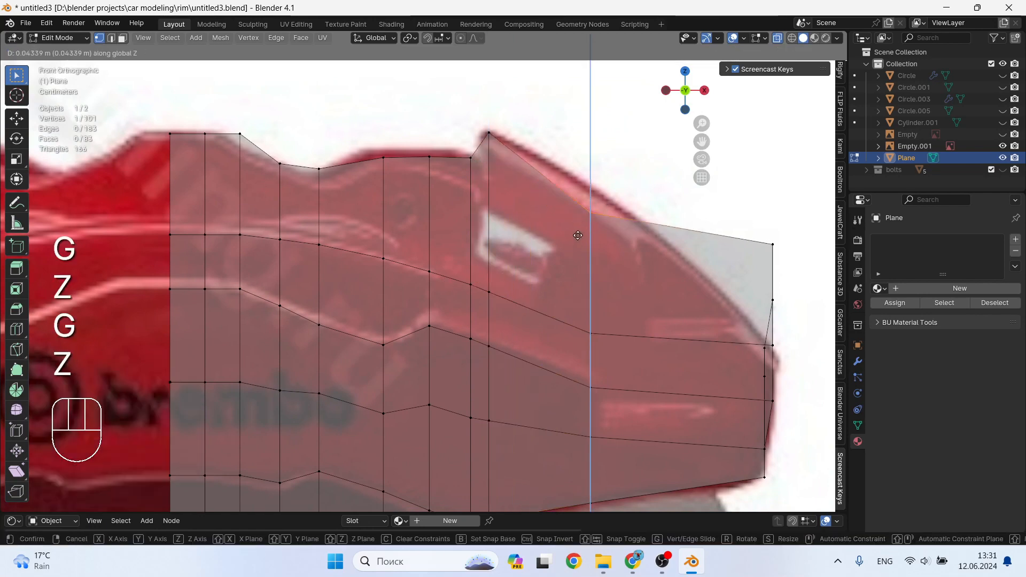
pyautogui.click(591, 216)
pyautogui.keyDown('shift'); pyautogui.moveTo(787, 369); pyautogui.dragTo(655, 295, button='middle'); pyautogui.keyUp('shift')
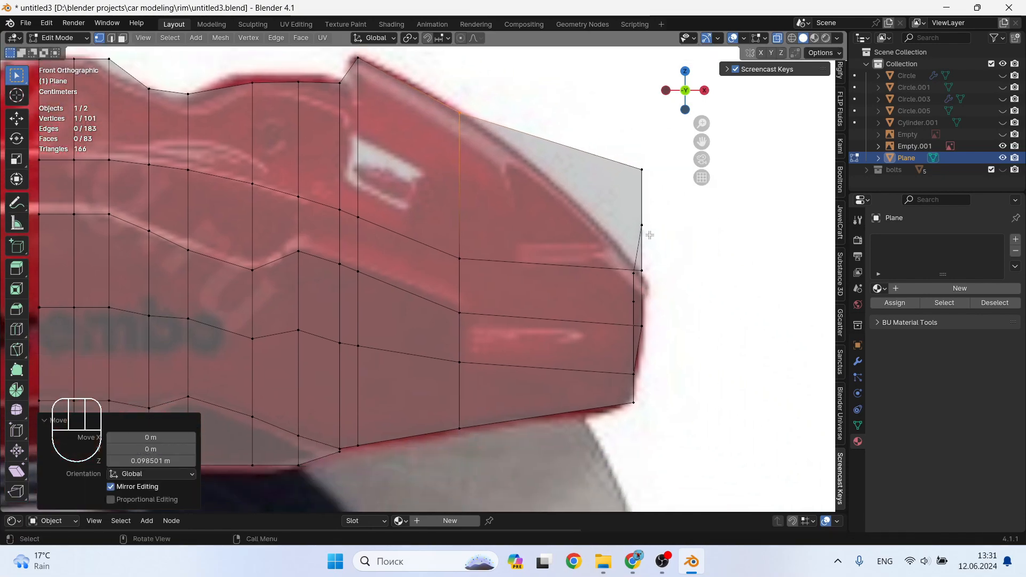
pyautogui.click(641, 270)
pyautogui.press('g')
pyautogui.press('z')
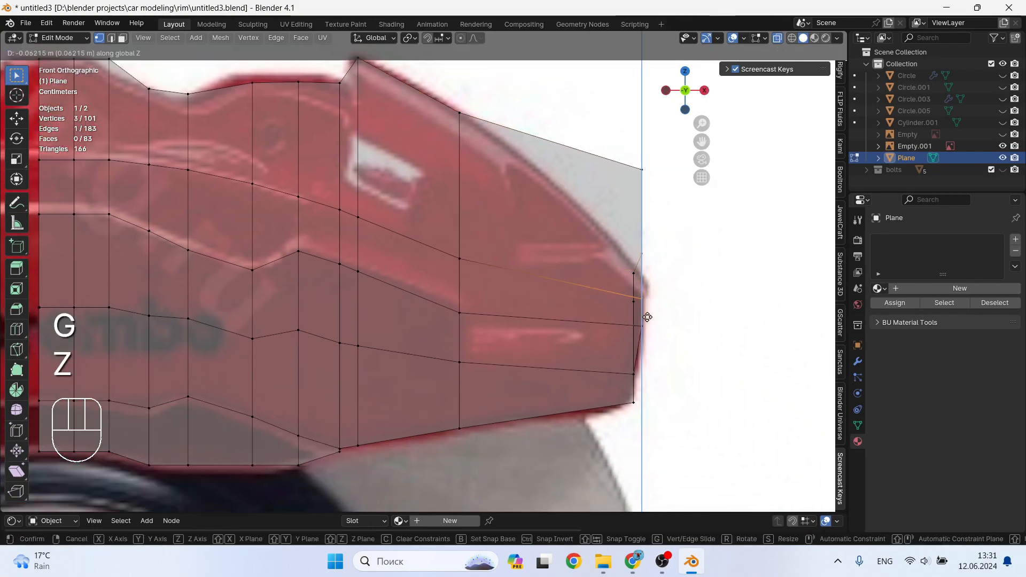
pyautogui.press('Escape')
# Delete the two surplus vertices that the last upward extrusion left inside the mesh's right end
pyautogui.moveTo(647, 316); pyautogui.dragTo(642, 251, button='middle')
pyautogui.press('1')
pyautogui.keyDown('shift'); pyautogui.click(643, 275); pyautogui.keyUp('shift')
pyautogui.press('x')
pyautogui.click(643, 276)
pyautogui.press('KP_1')
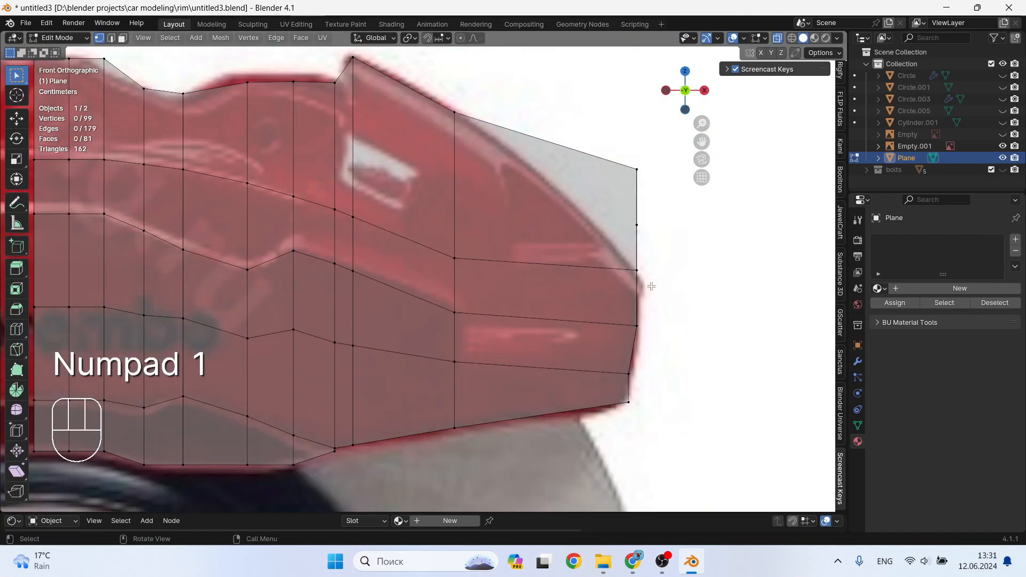
pyautogui.press('g')
pyautogui.press('z')
pyautogui.press('Escape')
pyautogui.hotkey('alt', 'z')
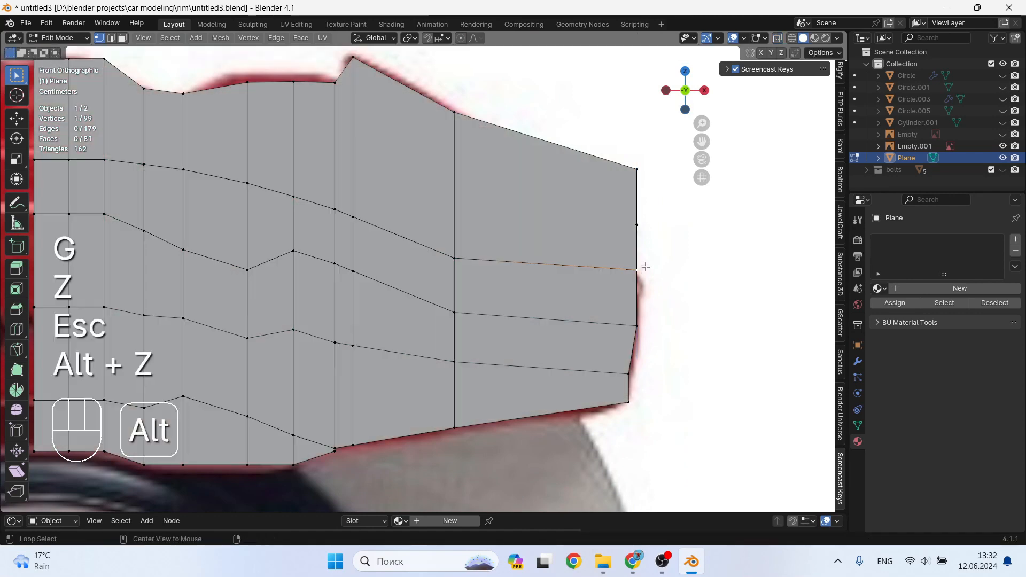
pyautogui.hotkey('alt', 'z')
# Lower the two overlapping vertices at the right end's upper corner 0.046905 m along Z onto the reference outline
pyautogui.moveTo(650, 256); pyautogui.dragTo(620, 290)
pyautogui.press('g')
pyautogui.press('z')
pyautogui.click(618, 311)
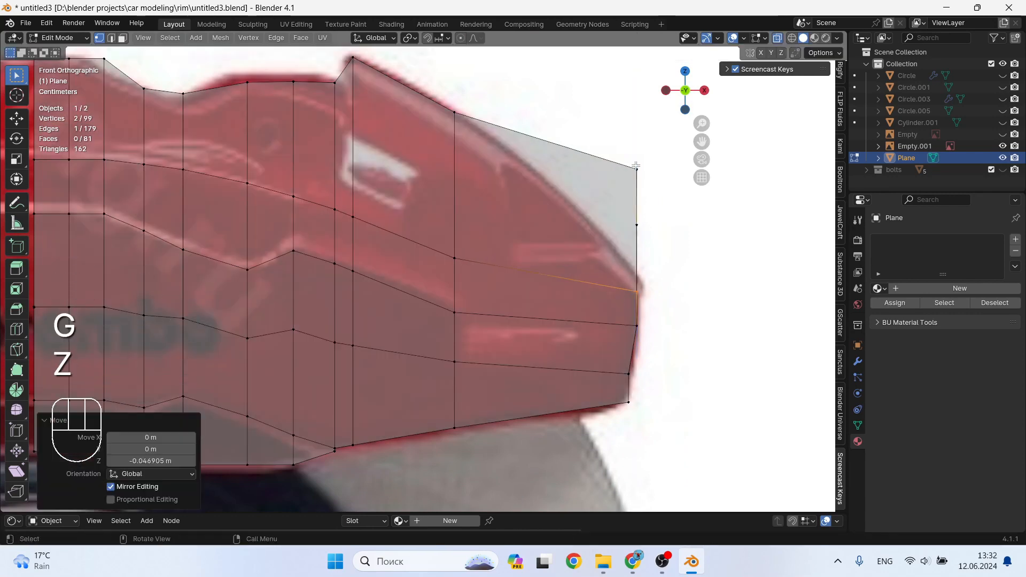
# Move the topmost right corner vertex inward and slightly down onto the wing's curved upper edge
pyautogui.moveTo(623, 184); pyautogui.dragTo(624, 183)
pyautogui.press('g')
pyautogui.click(525, 190)
# Delete the leftover vertex between the wing's outer top vertex and the right end's upper corner
pyautogui.press('g')
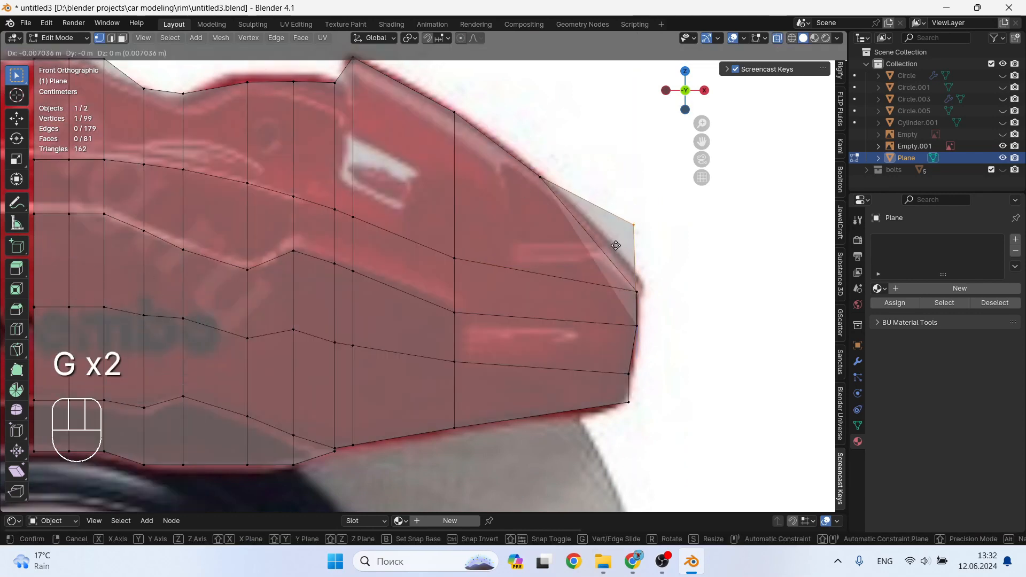
pyautogui.click(586, 257)
pyautogui.moveTo(586, 257); pyautogui.dragTo(650, 268, button='middle')
pyautogui.press('x')
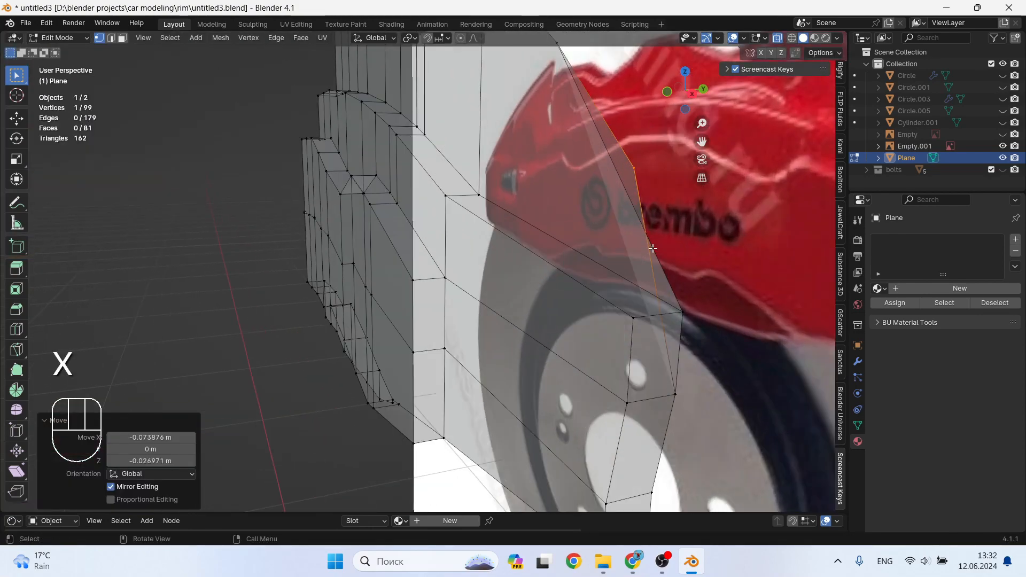
pyautogui.press('x')
pyautogui.click(636, 231)
pyautogui.moveTo(636, 232); pyautogui.dragTo(686, 215, button='middle')
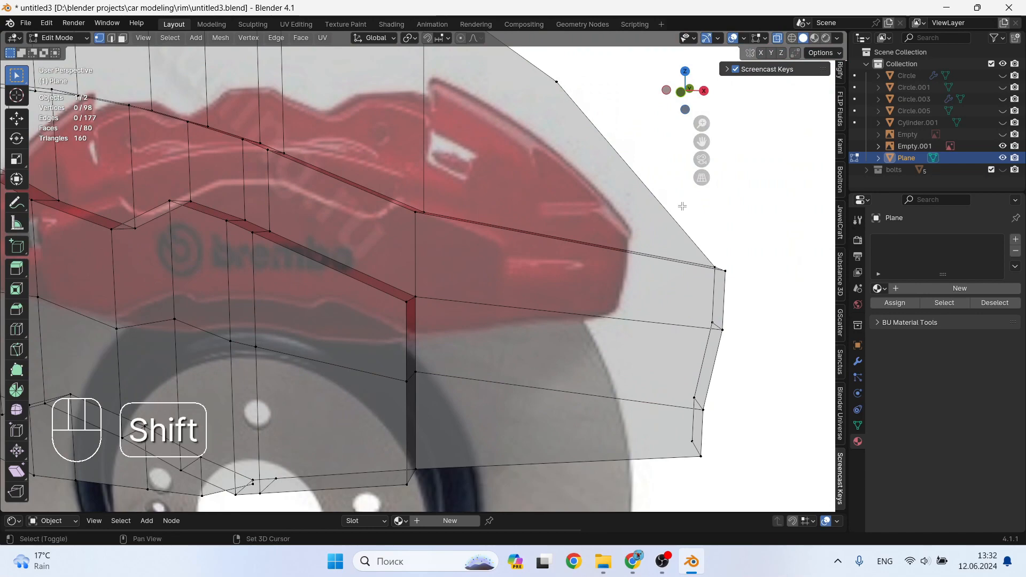
# Subdivide the lower edge near the mesh's right end once and connect its midpoint across the faces to the curved upper edge's vertex
pyautogui.press('KP_1')
pyautogui.scroll(-2, 599, 178)
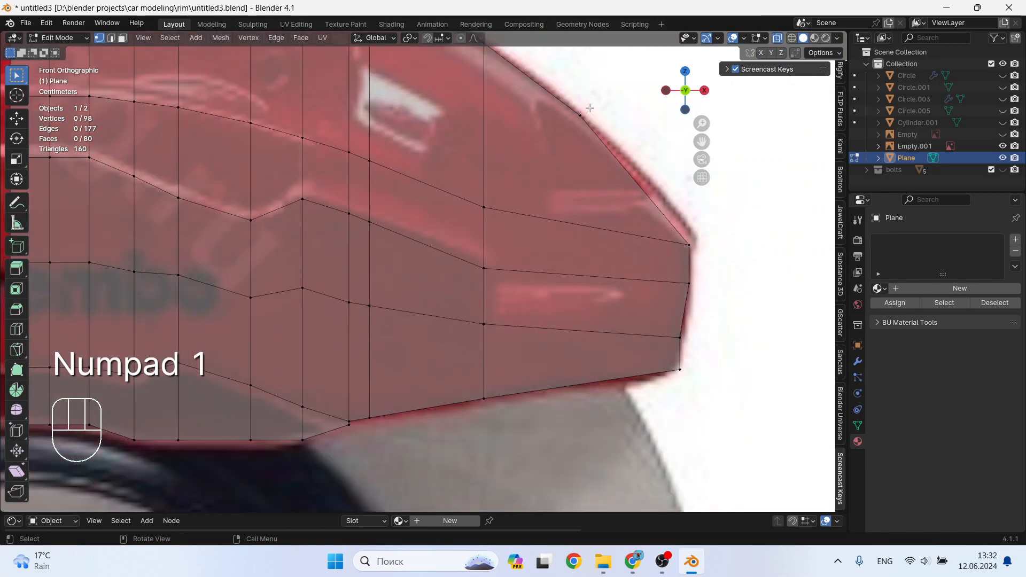
pyautogui.press('2')
pyautogui.click(583, 384)
pyautogui.rightClick(583, 384)
pyautogui.click(553, 217)
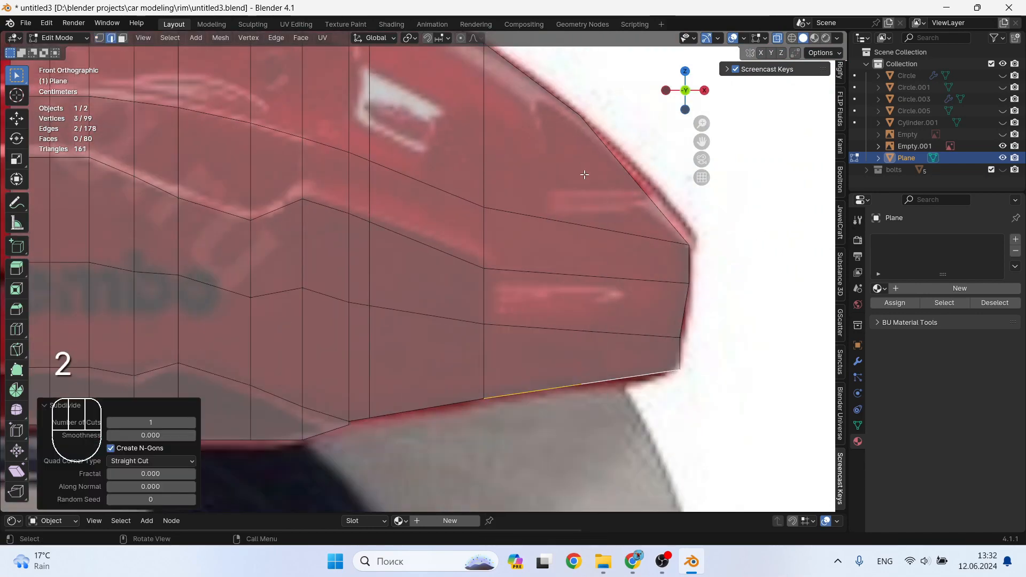
pyautogui.press('1')
pyautogui.click(580, 119)
pyautogui.keyDown('shift'); pyautogui.moveTo(593, 376); pyautogui.dragTo(572, 396); pyautogui.keyUp('shift')
pyautogui.press('j')
pyautogui.scroll(-2, 583, 304)
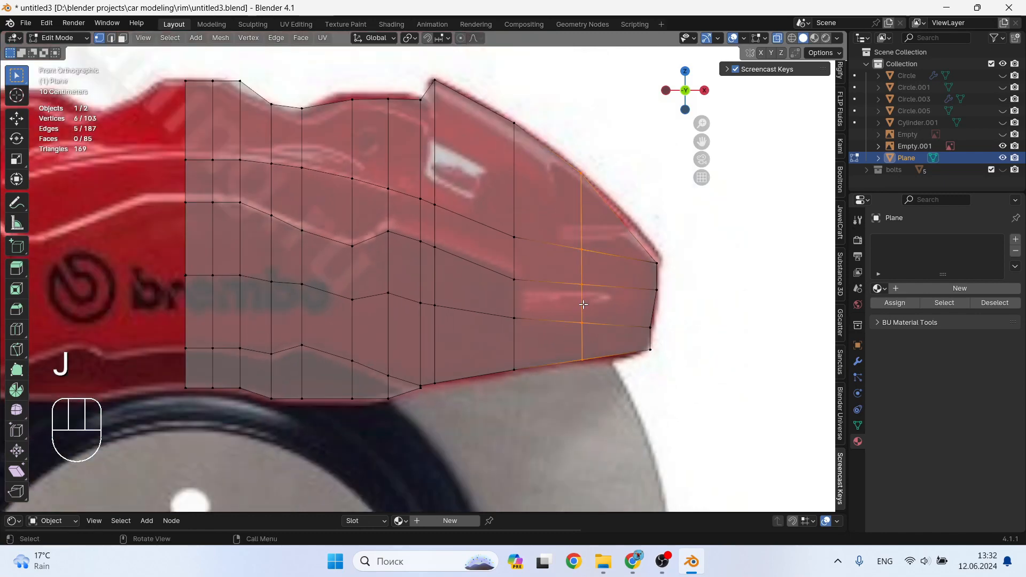
# Extrude the mesh's lower border edges about 0.0533 m along Y toward the reference image
pyautogui.keyDown('shift'); pyautogui.moveTo(582, 298); pyautogui.dragTo(510, 297, button='middle'); pyautogui.keyUp('shift')
pyautogui.scroll(-2, 630, 291)
pyautogui.press('Tab')
pyautogui.hotkey('alt', 'z')
pyautogui.press('Tab')
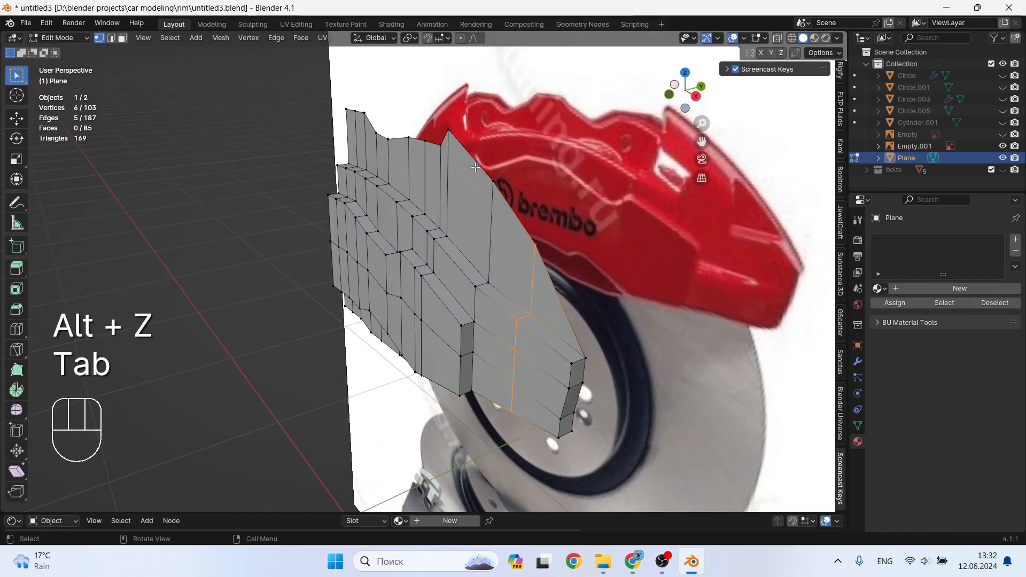
pyautogui.moveTo(476, 167); pyautogui.dragTo(526, 360, button='middle')
pyautogui.press('2')
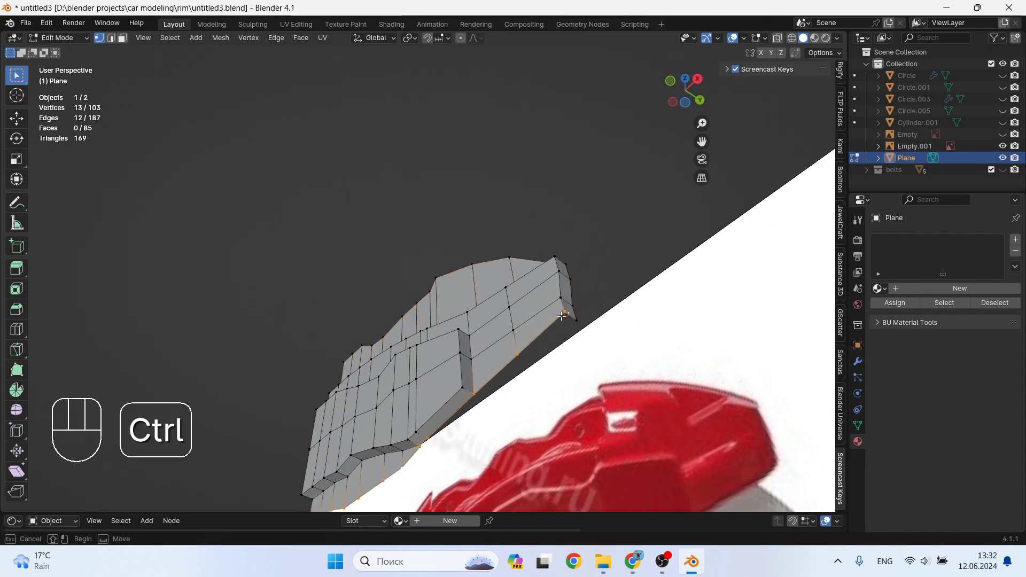
pyautogui.press('e')
pyautogui.press('y')
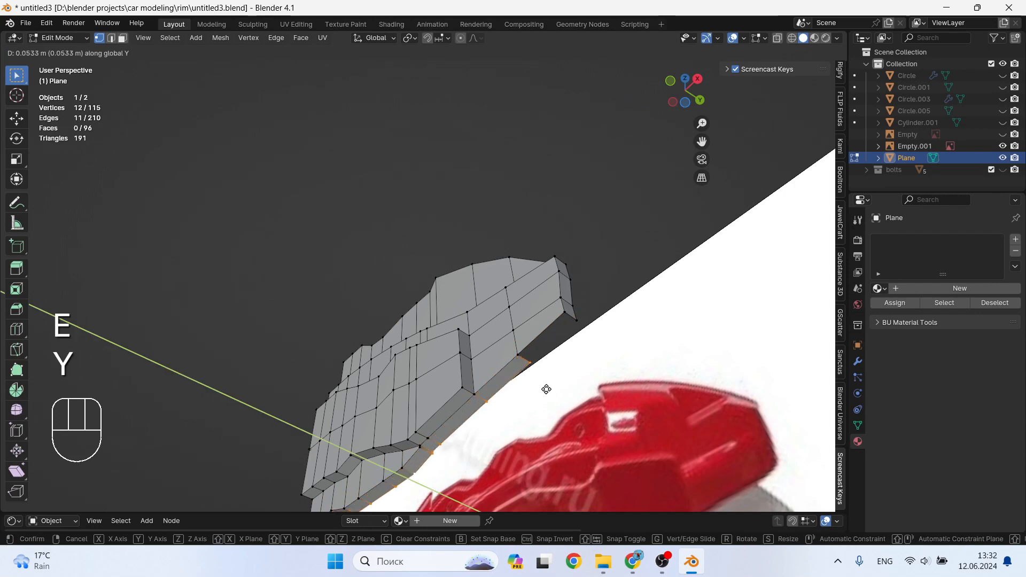
pyautogui.click(546, 389)
# Fill the gap at the wing's lower end with a face and flatten the rear border vertices with a Y scale of 0
pyautogui.press('2')
pyautogui.press('KP_3')
pyautogui.press('1')
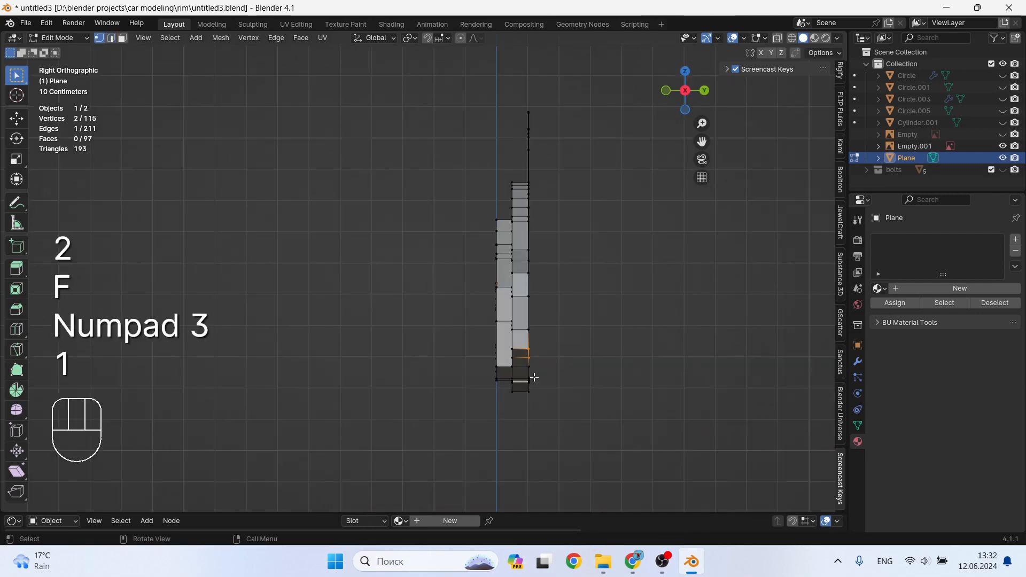
pyautogui.hotkey('alt', 'z')
pyautogui.moveTo(573, 99); pyautogui.dragTo(522, 428)
pyautogui.press('s')
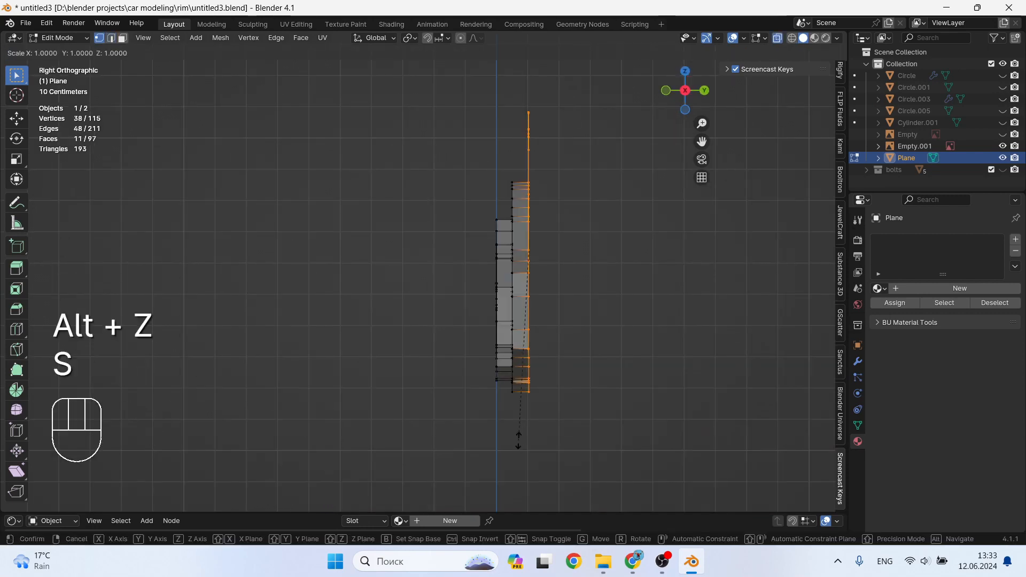
pyautogui.press('y')
pyautogui.press('KP_0')
pyautogui.press('KP_Enter')
# Extrude the flattened rear border edge loop of the caliper half further along Y
pyautogui.press('Tab')
pyautogui.moveTo(517, 444); pyautogui.dragTo(566, 279, button='middle')
pyautogui.press('Tab')
pyautogui.press('2')
pyautogui.keyDown('alt'); pyautogui.click(547, 183); pyautogui.keyUp('alt')
pyautogui.press('e')
pyautogui.press('y')
pyautogui.click(531, 298)
# Try to fill the extruded rear border loop with faces
pyautogui.press('1')
pyautogui.scroll(3, 642, 270)
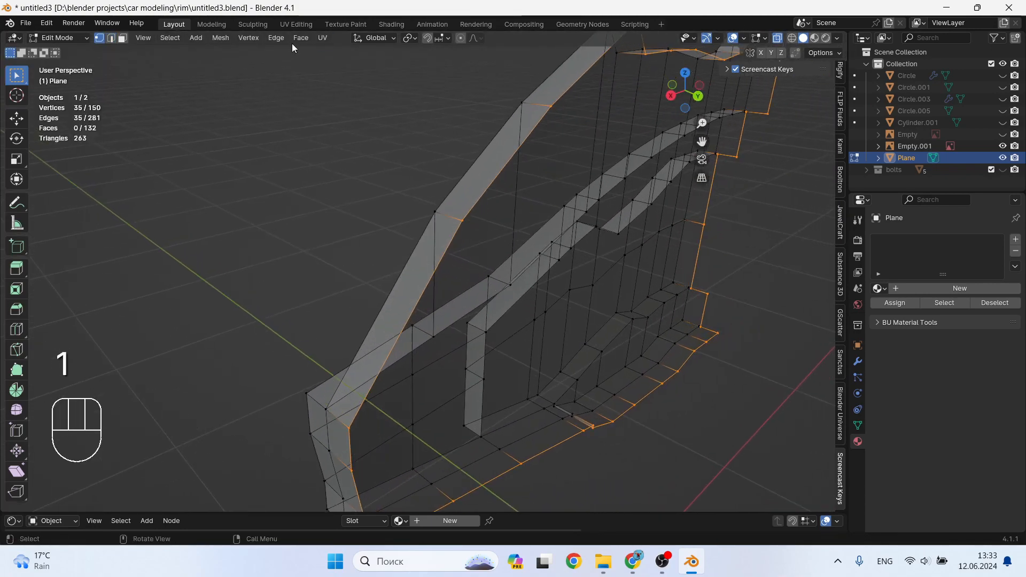
pyautogui.click(300, 38)
pyautogui.click(344, 180)
# Delete the five surplus vertices of the extruded strip along the mesh's open centre side
pyautogui.moveTo(418, 258); pyautogui.dragTo(583, 259, button='middle')
pyautogui.scroll(-3, 481, 264)
pyautogui.keyDown('shift'); pyautogui.moveTo(332, 270); pyautogui.dragTo(414, 278, button='middle'); pyautogui.keyUp('shift')
pyautogui.scroll(3, 352, 273)
pyautogui.scroll(2, 392, 276)
pyautogui.click(414, 278)
pyautogui.scroll(2, 410, 235)
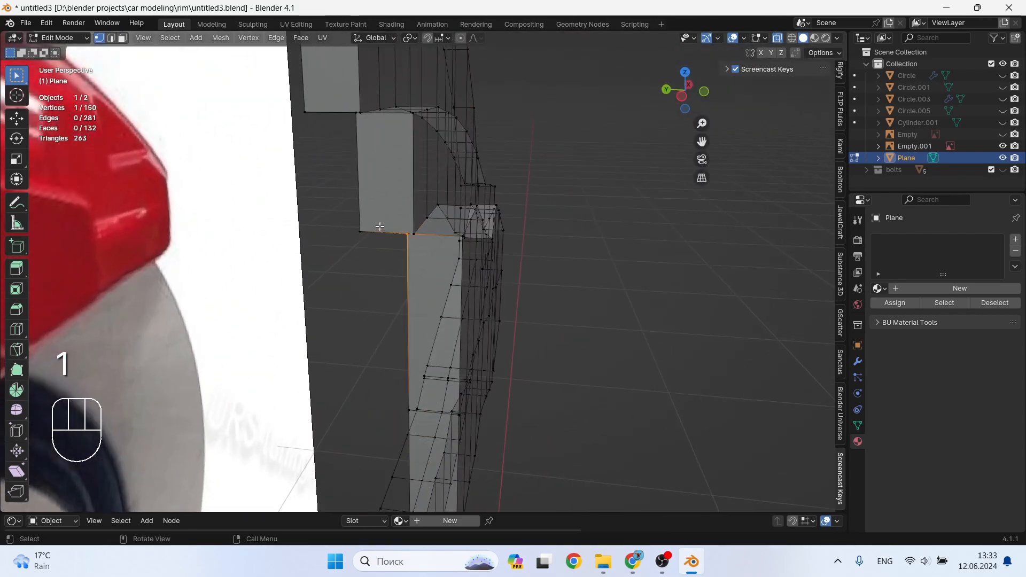
pyautogui.keyDown('shift'); pyautogui.click(361, 231); pyautogui.keyUp('shift')
pyautogui.scroll(-3, 353, 200)
pyautogui.scroll(-3, 262, 204)
pyautogui.scroll(3, 321, 256)
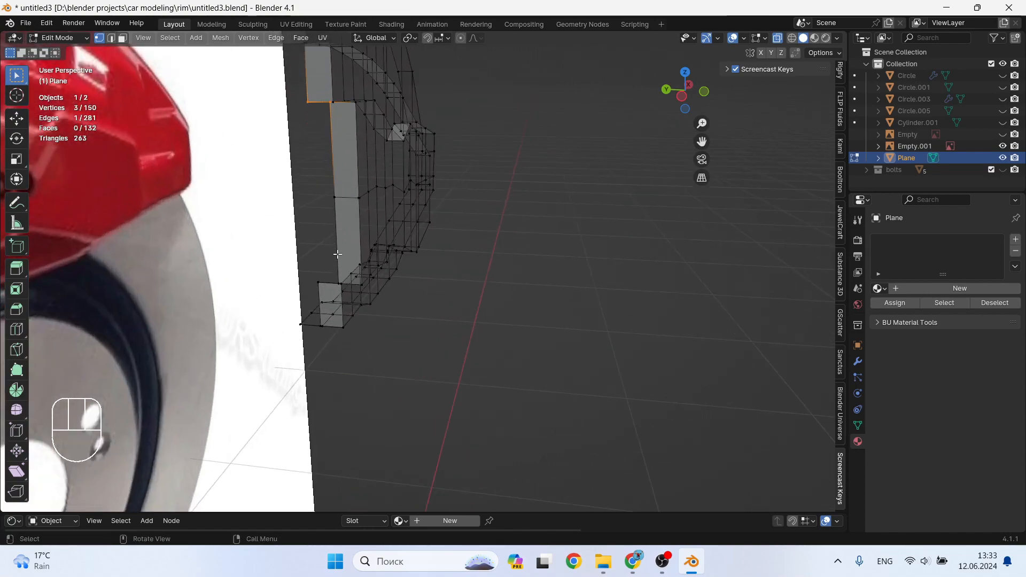
pyautogui.scroll(2, 352, 278)
pyautogui.keyDown('shift'); pyautogui.click(334, 315); pyautogui.keyUp('shift')
pyautogui.press('x')
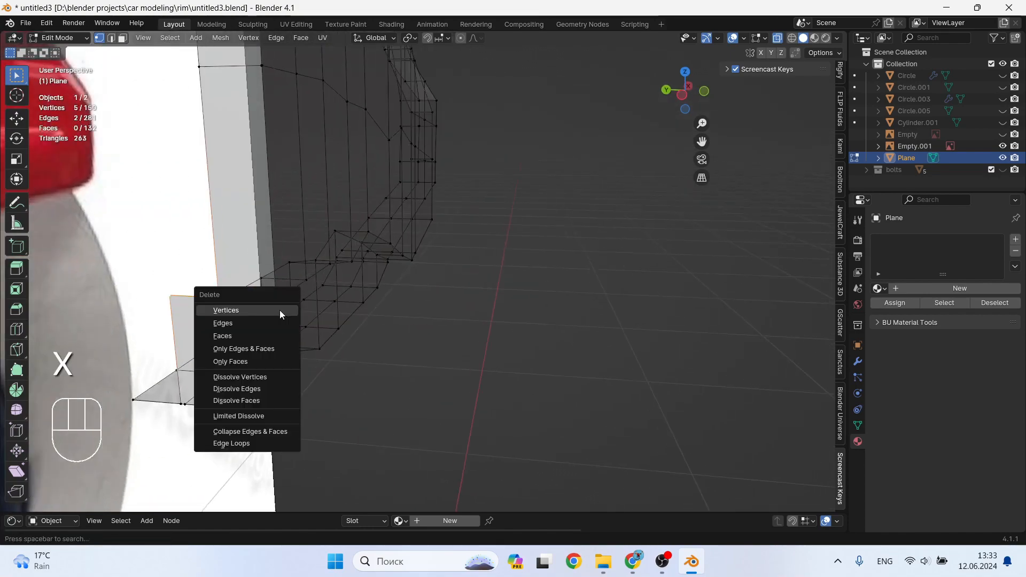
pyautogui.click(280, 310)
# Delete the last stray vertex left at the mesh's open centre side
pyautogui.moveTo(305, 314); pyautogui.dragTo(187, 239, button='middle')
pyautogui.press('Tab')
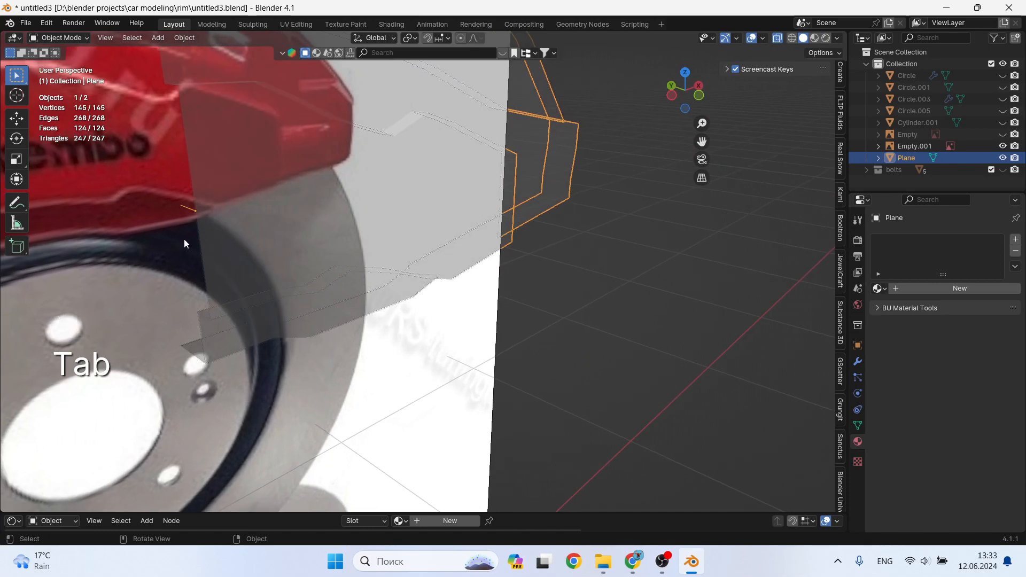
pyautogui.press('Tab')
pyautogui.press('x')
pyautogui.click(160, 231)
pyautogui.moveTo(265, 272); pyautogui.dragTo(269, 277, button='middle')
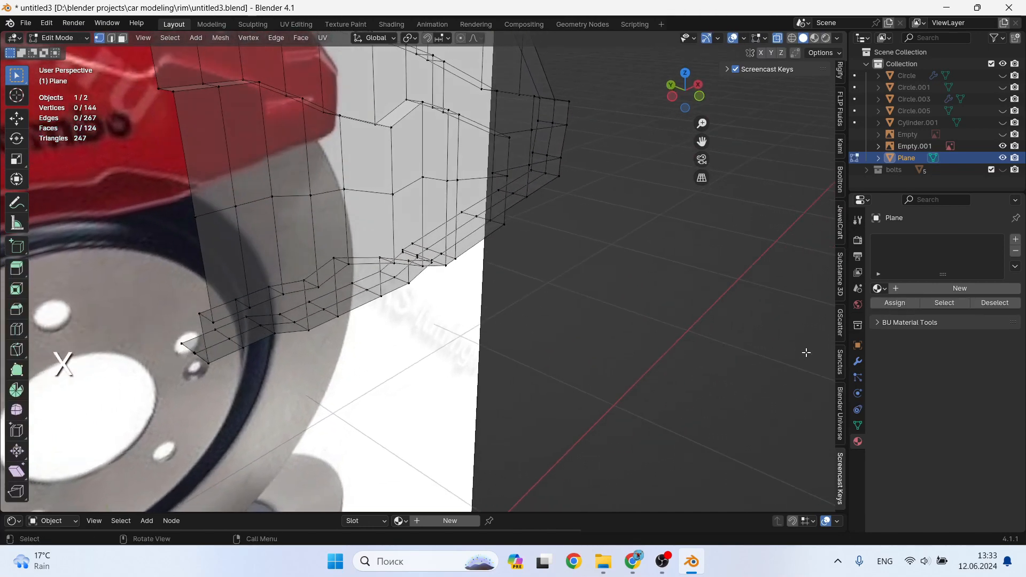
# Add a Mirror modifier to the caliper half
pyautogui.click(858, 367)
pyautogui.click(941, 238)
pyautogui.moveTo(916, 280)
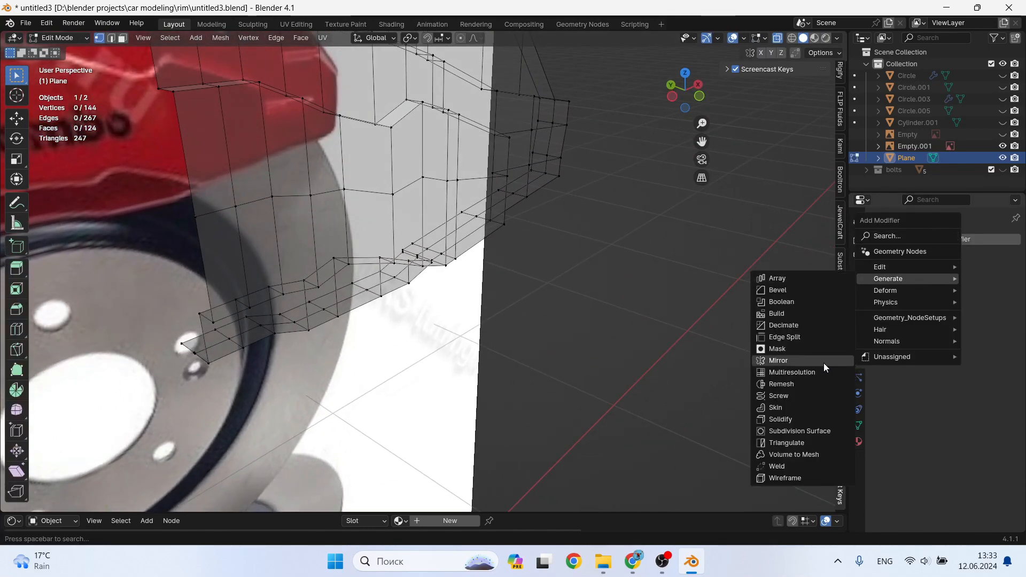
pyautogui.click(824, 361)
pyautogui.moveTo(472, 319); pyautogui.dragTo(398, 260, button='middle')
# Fill the open rear border loop of the mirrored caliper mesh with a face
pyautogui.press('Tab')
pyautogui.press('Tab')
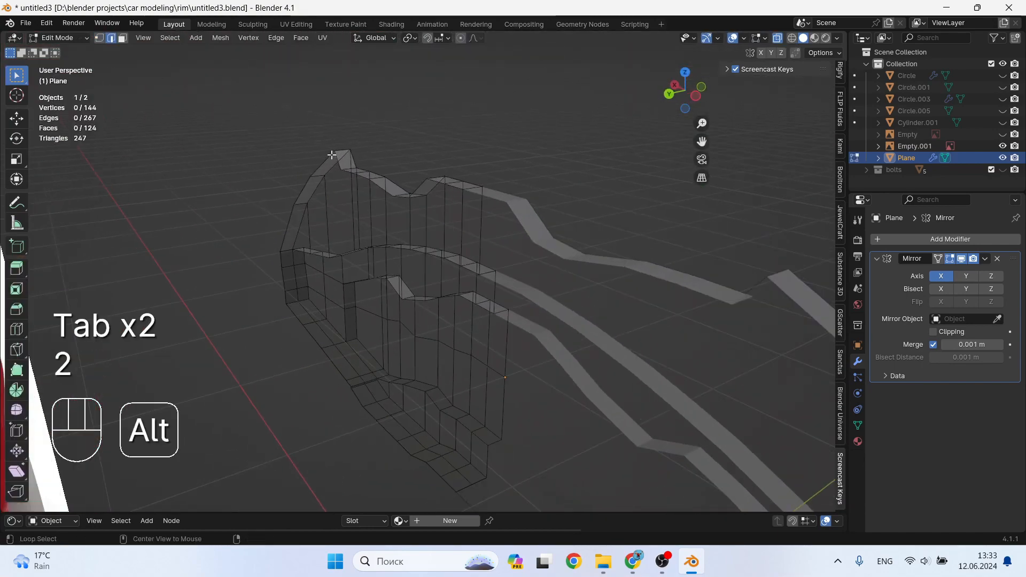
pyautogui.moveTo(578, 311); pyautogui.dragTo(313, 383, button='middle')
pyautogui.press('f')
pyautogui.press('Tab')
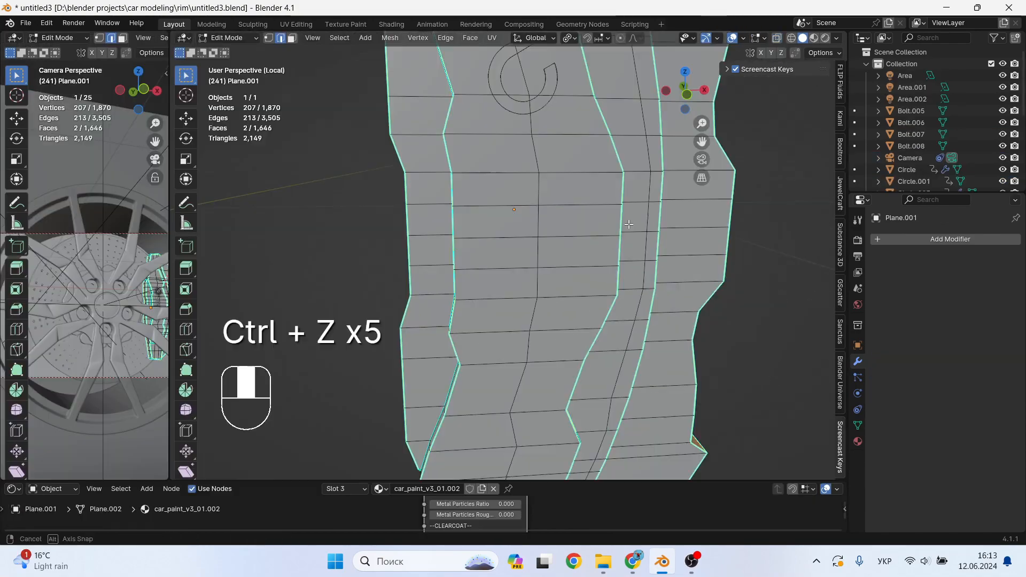
# Bevel the caliper's selected step edge loops by about 0.00947 m with 2 segments
pyautogui.keyDown('alt'); pyautogui.keyDown('shift'); pyautogui.click(455, 200); pyautogui.keyUp('shift'); pyautogui.keyUp('alt')
pyautogui.moveTo(451, 190); pyautogui.dragTo(479, 227, button='middle')
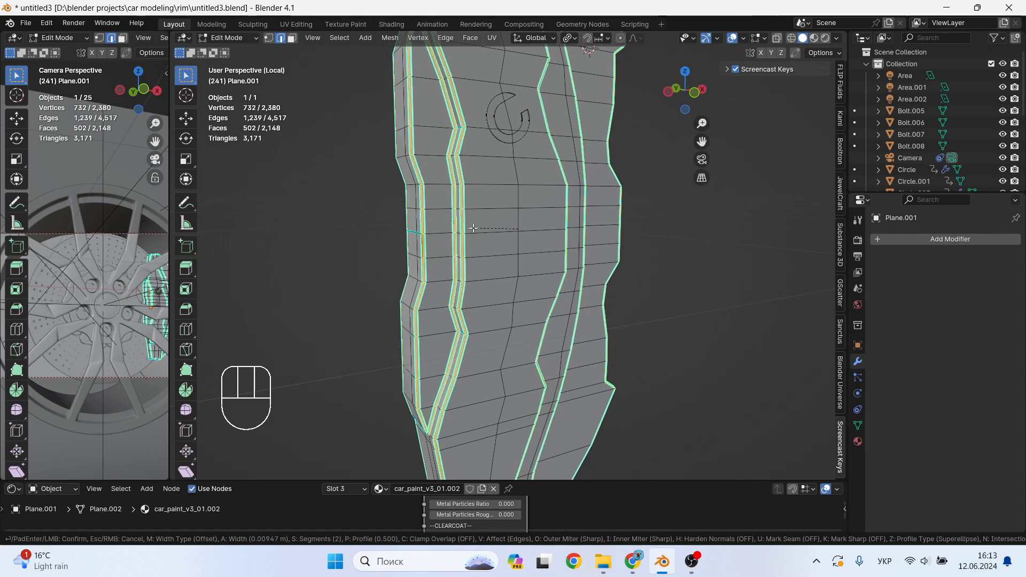
pyautogui.click(473, 228)
# Add a Subdivision Surface modifier with viewport level 1 to the beveled caliper
pyautogui.press('Tab')
pyautogui.moveTo(518, 241); pyautogui.dragTo(512, 243, button='middle')
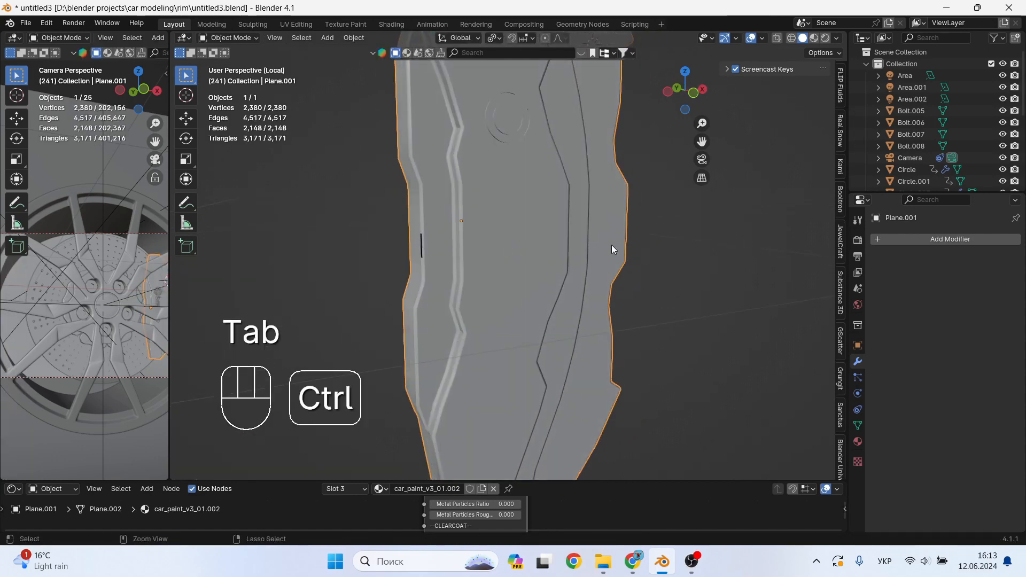
pyautogui.hotkey('ctrl', '1')
pyautogui.scroll(5, 466, 229)
pyautogui.press('Tab')
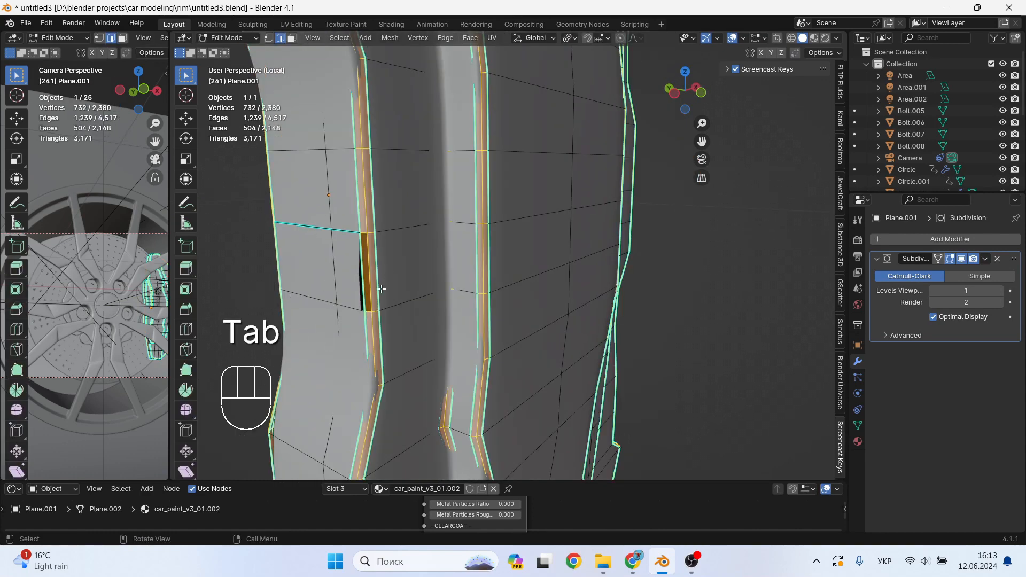
pyautogui.press('1')
pyautogui.click(362, 316)
pyautogui.press('g')
pyautogui.press('Escape')
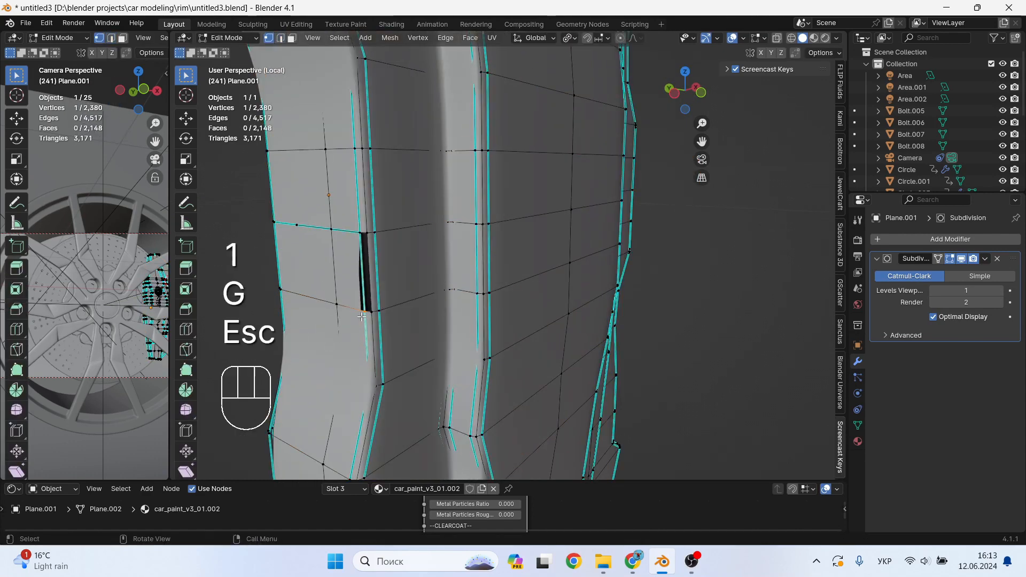
pyautogui.press('Escape')
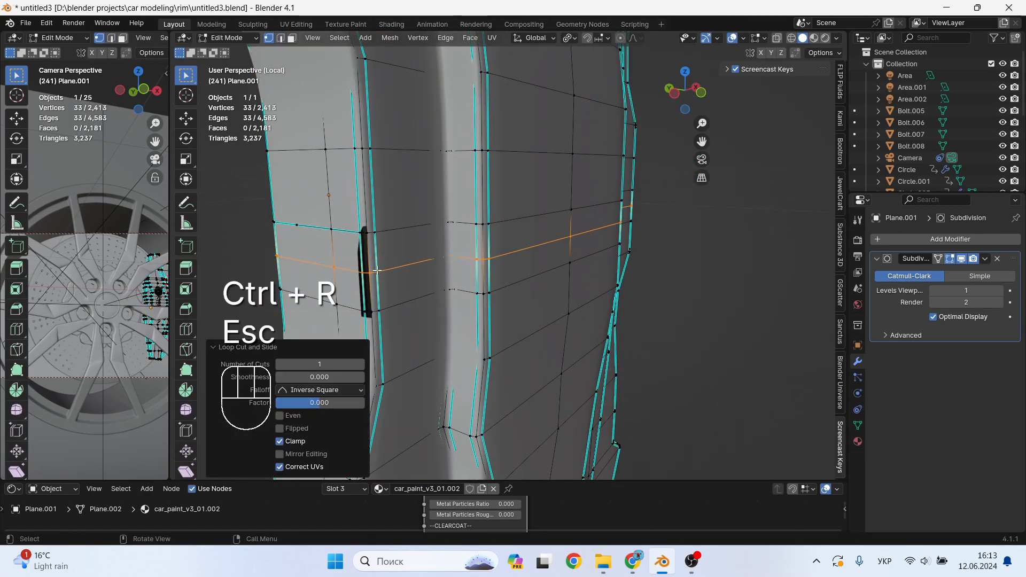
pyautogui.hotkey('ctrl', 'z')
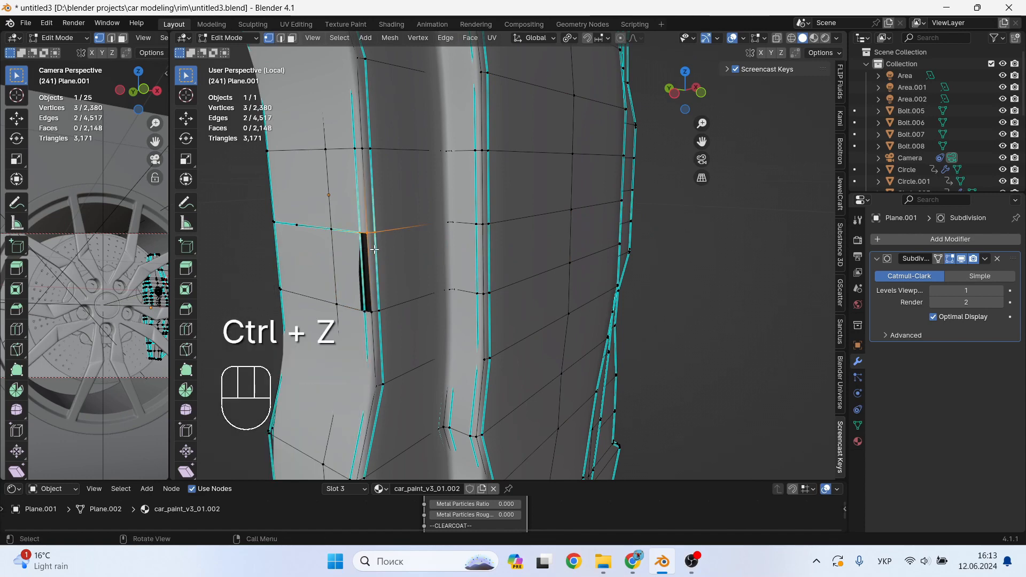
pyautogui.press('g')
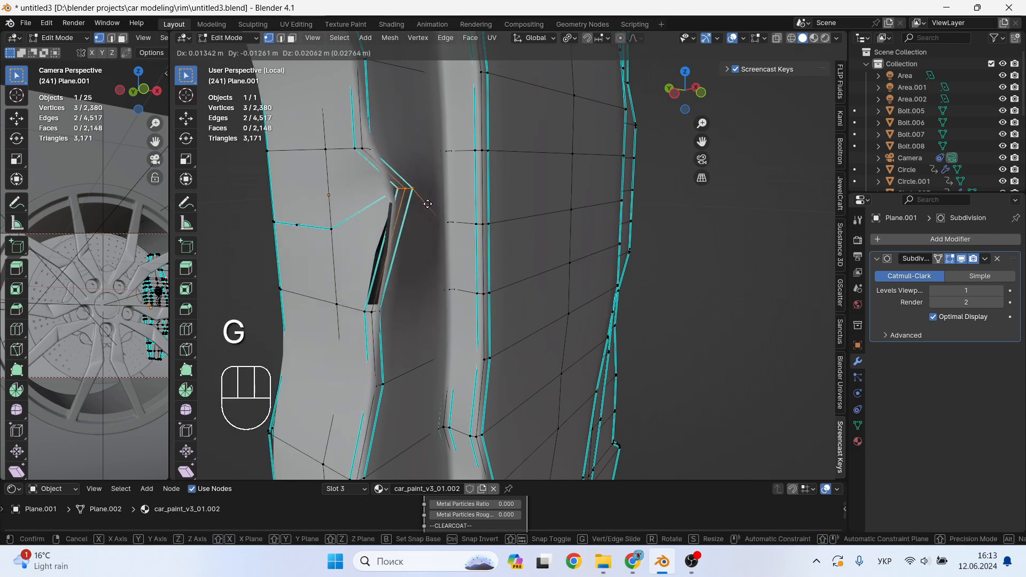
pyautogui.press('Escape')
# Dissolve the surplus bevel vertex at the upper corner of the dark gap in the beveled edge
pyautogui.scroll(3, 381, 242)
pyautogui.hotkey('alt', 'z')
pyautogui.scroll(3, 342, 219)
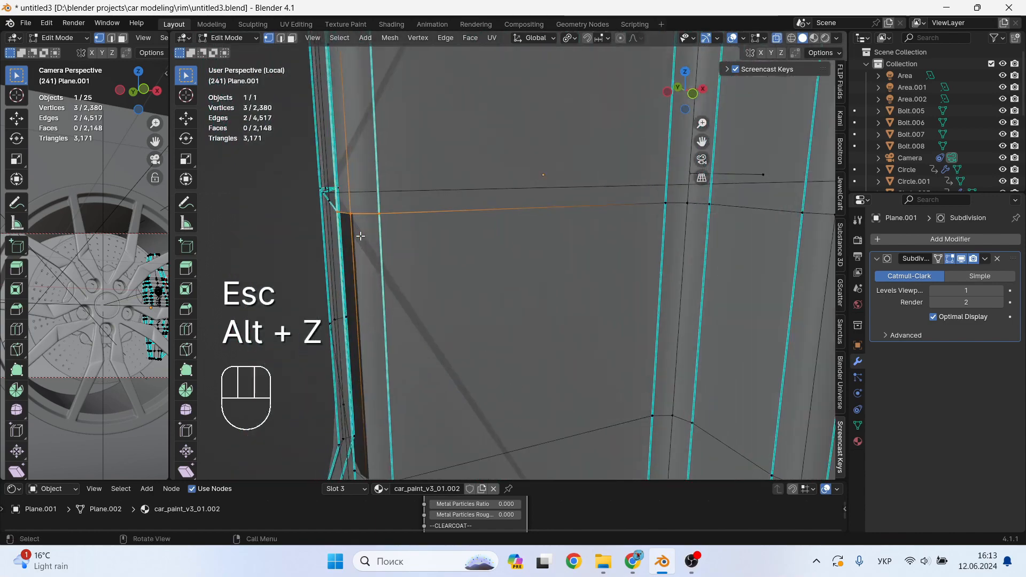
pyautogui.click(310, 202)
pyautogui.press('g')
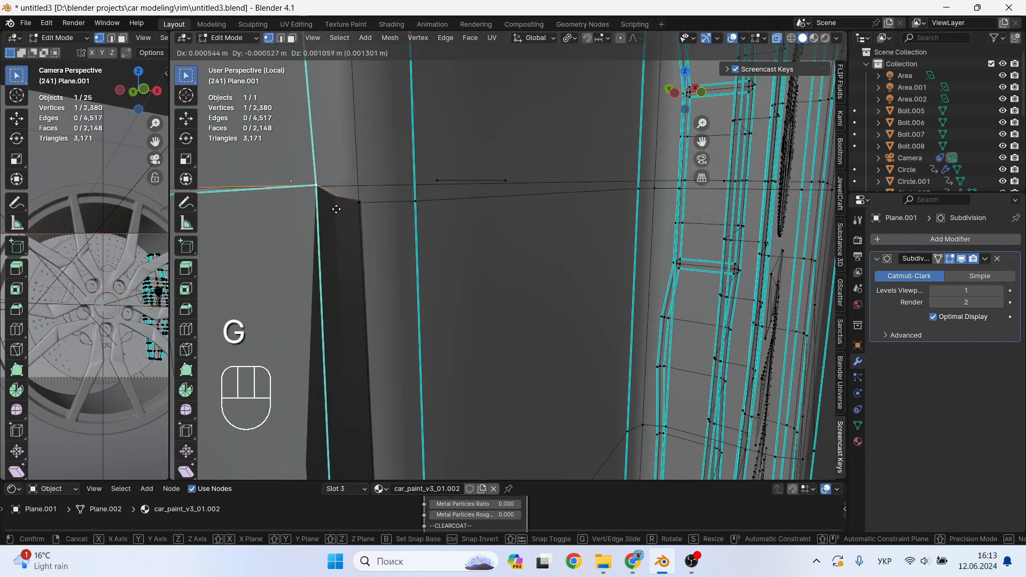
pyautogui.press('Escape')
pyautogui.moveTo(276, 221); pyautogui.dragTo(351, 215, button='middle')
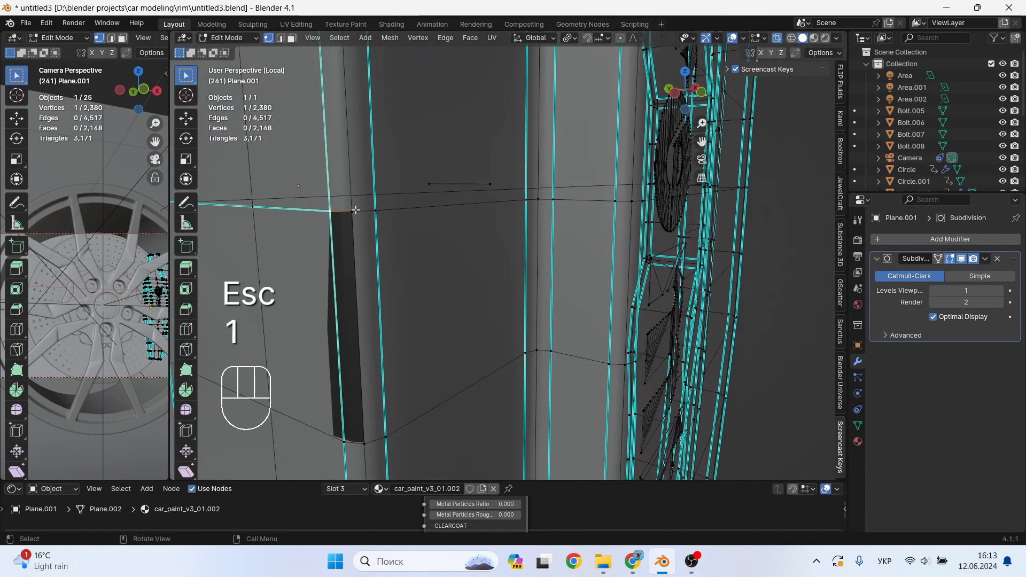
pyautogui.press('x')
pyautogui.click(340, 316)
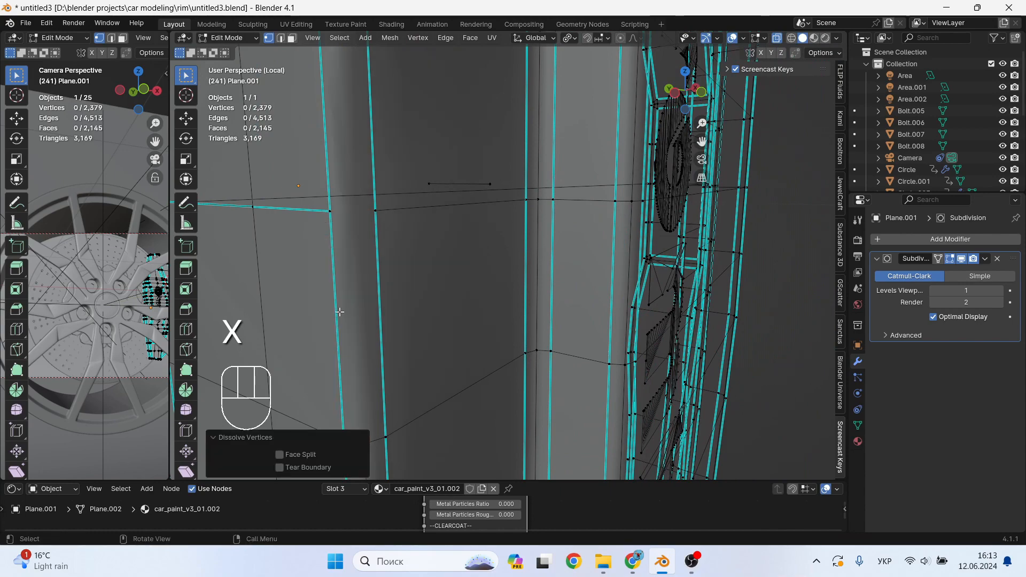
pyautogui.scroll(-3, 371, 287)
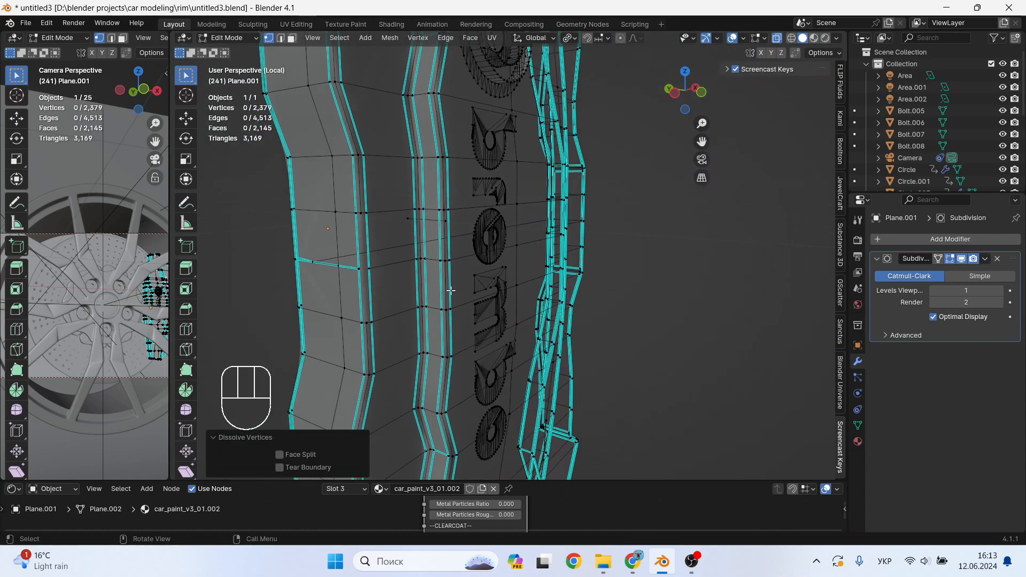
# Inspect the smoothed caliper's beveled edges and engraved logo with see-through display turned off
pyautogui.press('Tab')
pyautogui.scroll(-3, 415, 284)
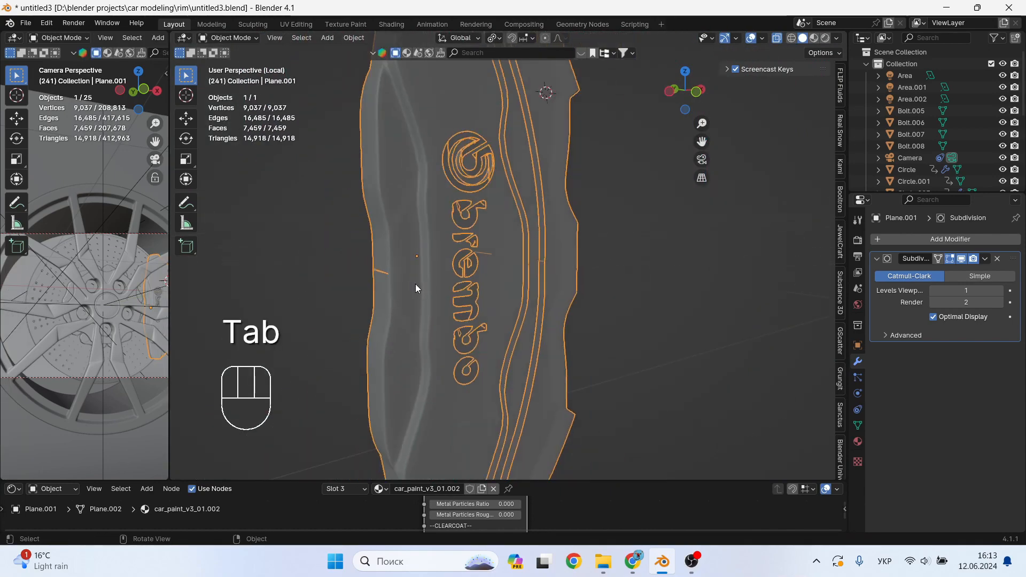
pyautogui.hotkey('alt', 'z')
pyautogui.moveTo(415, 284); pyautogui.dragTo(338, 277, button='middle')
pyautogui.scroll(5, 476, 197)
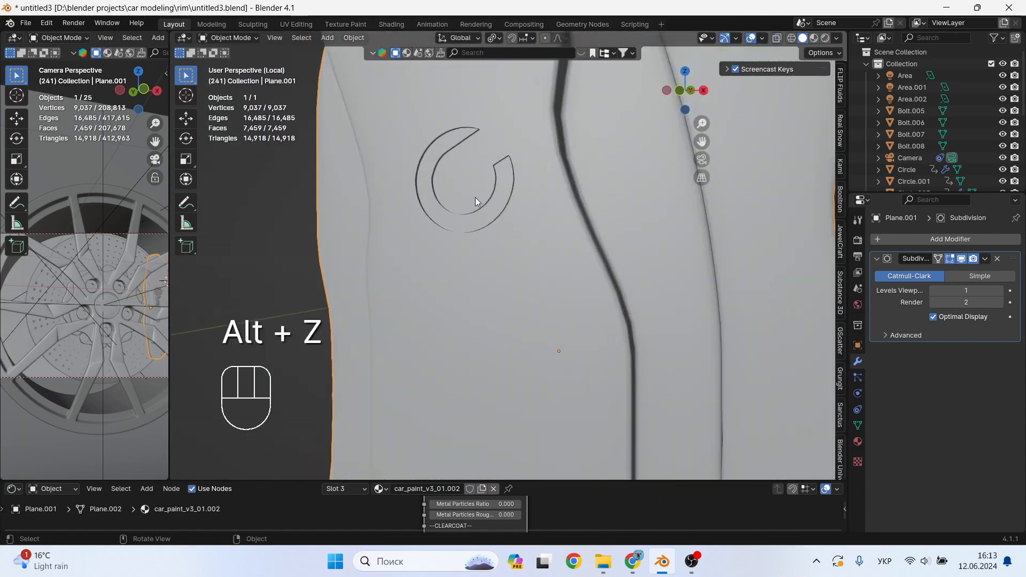
pyautogui.moveTo(475, 198); pyautogui.dragTo(539, 217, button='middle')
pyautogui.scroll(-4, 539, 217)
pyautogui.scroll(-2, 539, 224)
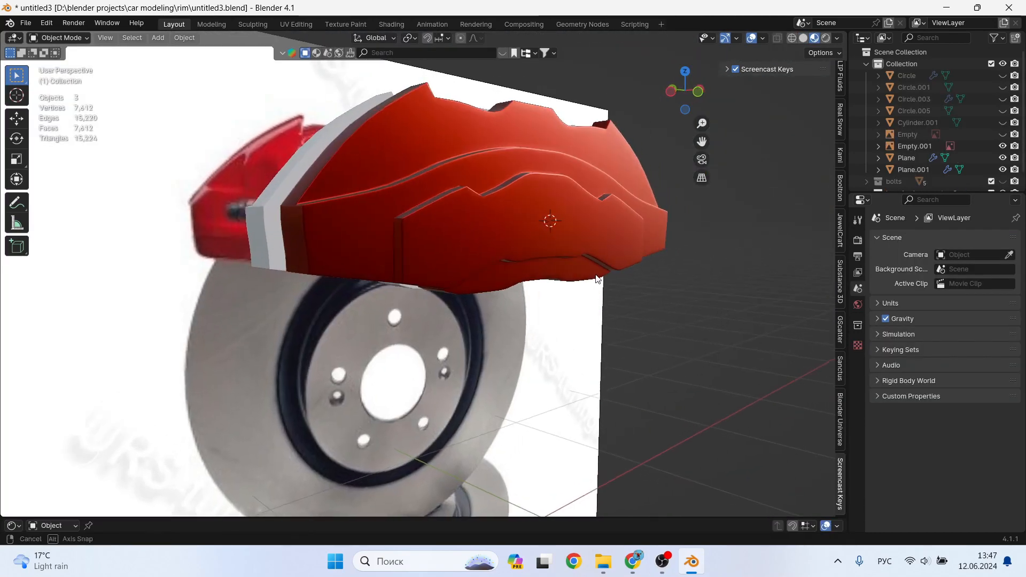
# Import the Brembo logo as a Scalable Vector Graphics file
pyautogui.click(28, 24)
pyautogui.moveTo(80, 188)
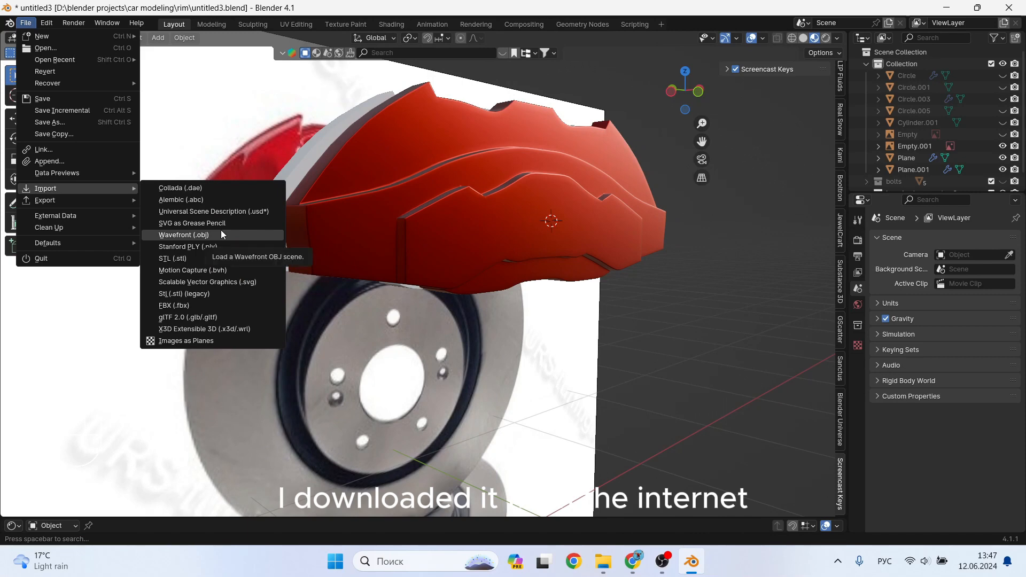
pyautogui.click(257, 283)
pyautogui.press('Return')
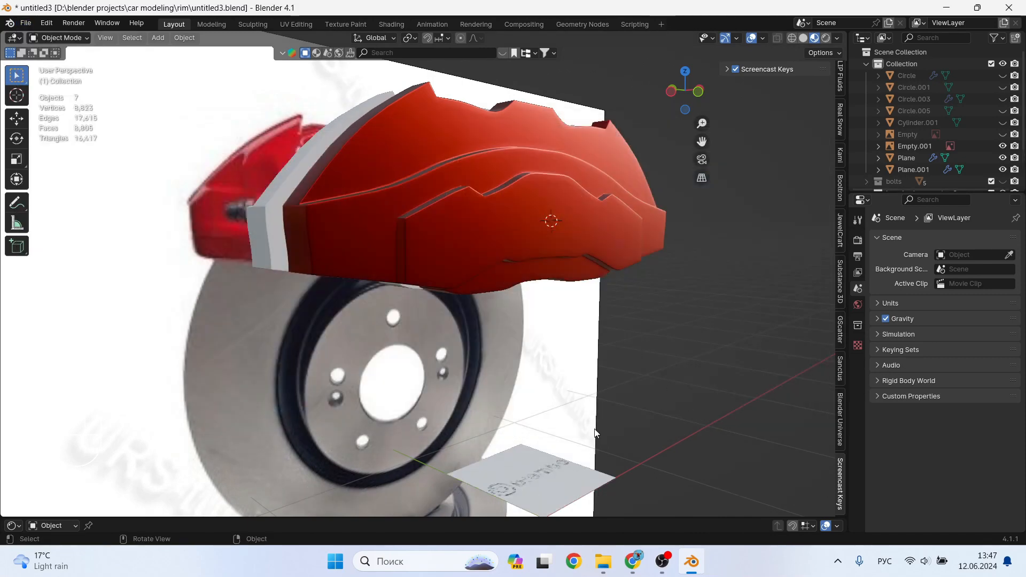
# Delete the rectangular background plate of the imported logo
pyautogui.click(593, 472)
pyautogui.press('x')
pyautogui.click(594, 473)
# Raise the imported logo along the Z axis to the caliper's height and rotate it 90° about X
pyautogui.click(567, 475)
pyautogui.click(559, 472)
pyautogui.press('g')
pyautogui.press('z')
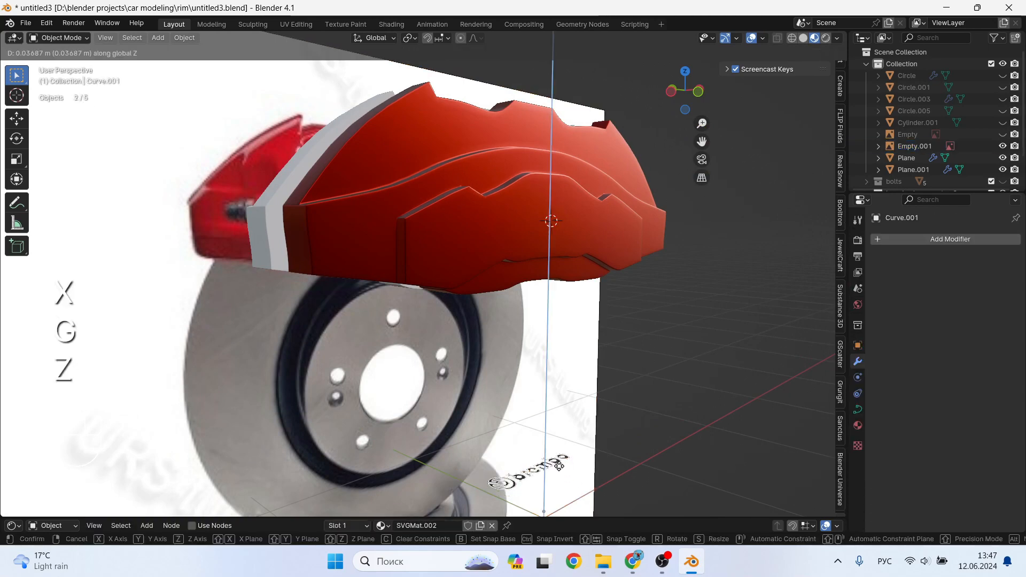
pyautogui.click(551, 221)
pyautogui.press('r')
pyautogui.press('KP_9')
pyautogui.press('KP_0')
pyautogui.press('KP_Enter')
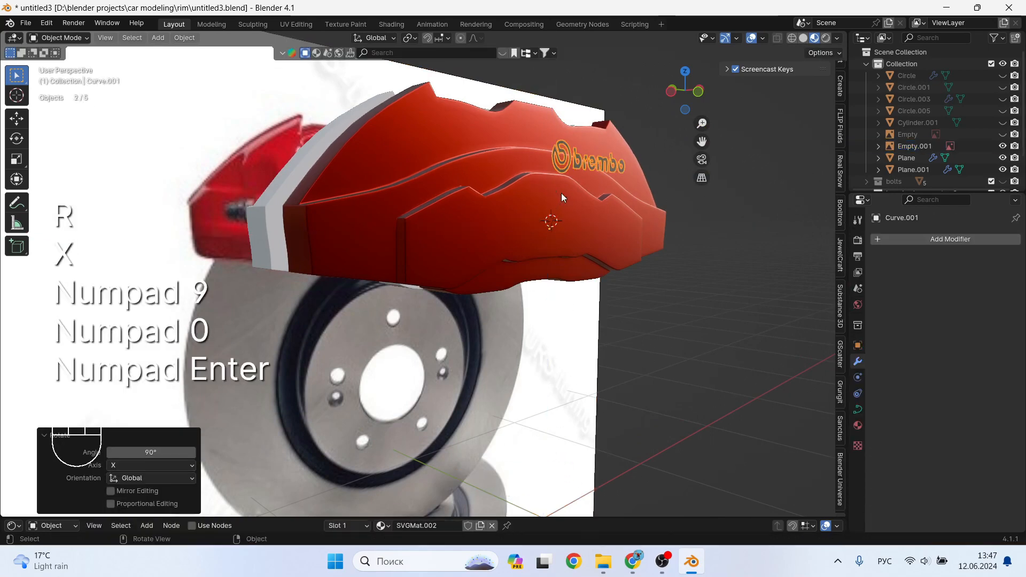
# Set the logo's origin to its geometry and move it -0.3835 m in X and -0.31036 m in Z onto the caliper's face
pyautogui.rightClick(593, 172)
pyautogui.moveTo(592, 260)
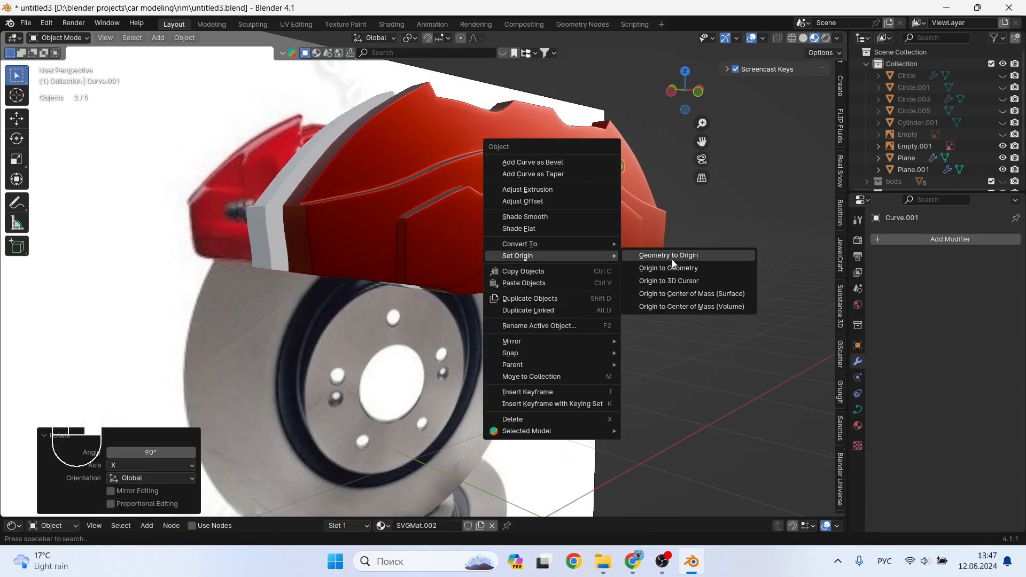
pyautogui.click(671, 268)
pyautogui.moveTo(627, 222); pyautogui.dragTo(591, 226, button='middle')
pyautogui.press('g')
pyautogui.press('x')
pyautogui.press('KP_1')
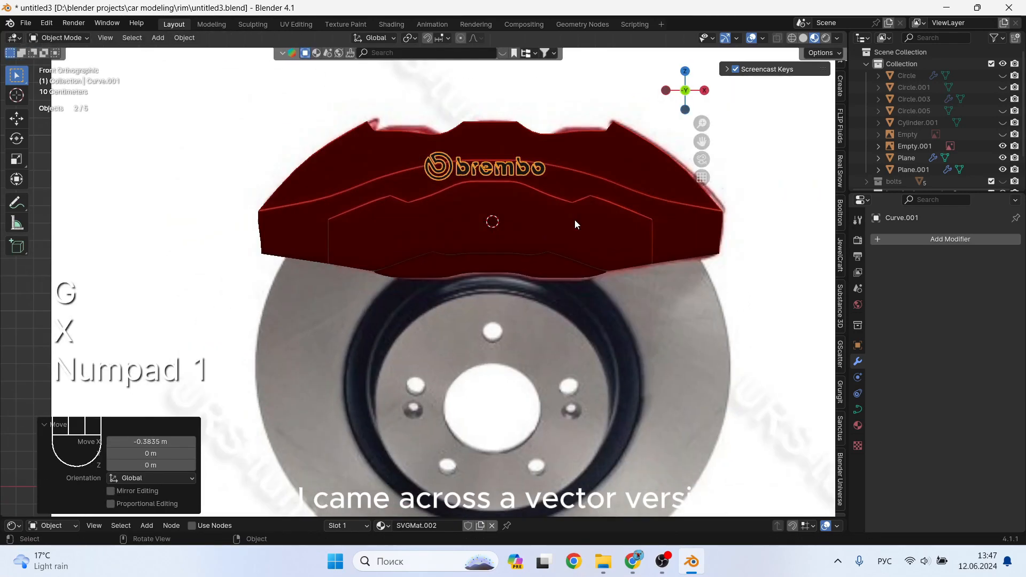
pyautogui.press('g')
pyautogui.press('z')
pyautogui.click(581, 261)
# Scale the logo up about 1.27 times and move it -0.02113 m along Z within the caliper's raised panel
pyautogui.press('s')
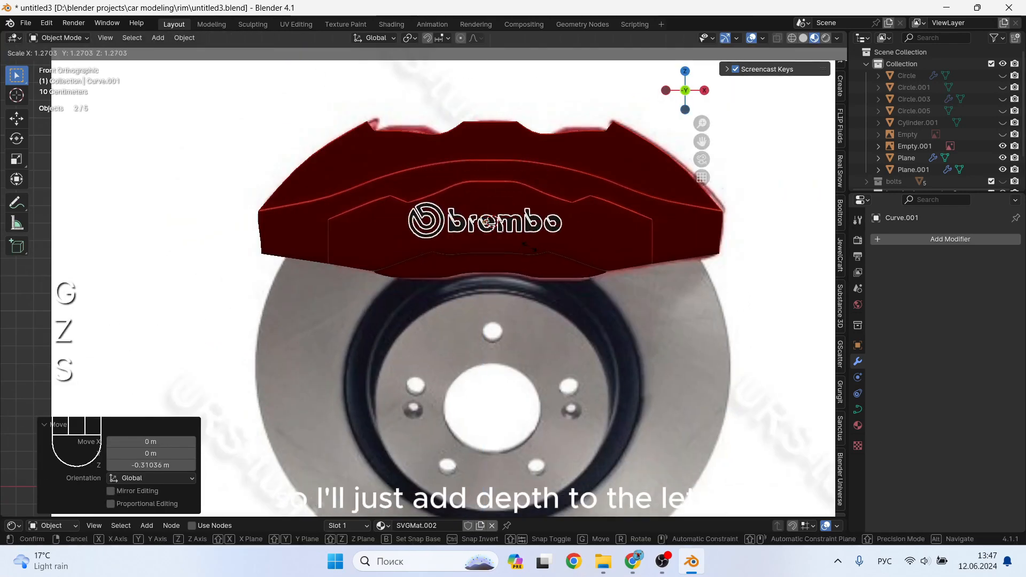
pyautogui.click(607, 276)
pyautogui.scroll(2, 500, 204)
pyautogui.press('g')
pyautogui.press('z')
pyautogui.click(508, 238)
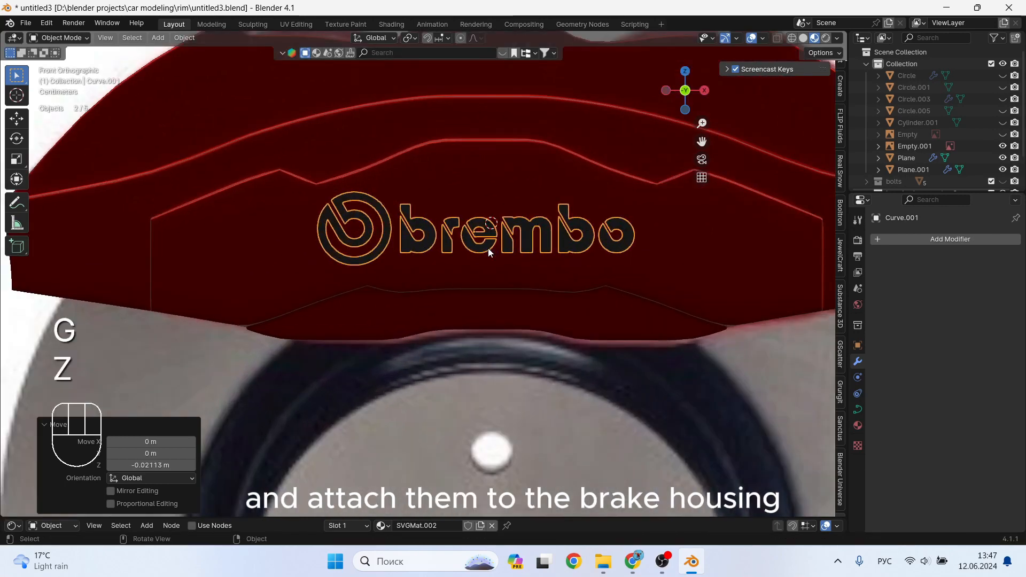
# Extrude the logo curves 0.01 m and move them along Y against the caliper's front face
pyautogui.moveTo(489, 248)
pyautogui.mouseDown(button='middle')
pyautogui.moveTo(557, 255)
pyautogui.moveTo(499, 240)
pyautogui.mouseUp(button='middle')
pyautogui.click(929, 240)
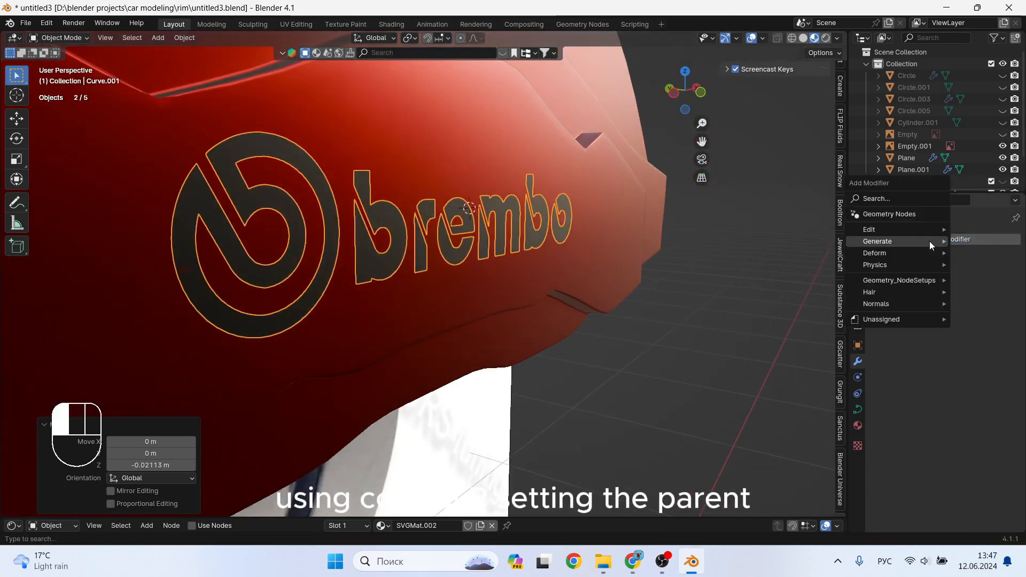
pyautogui.click(858, 410)
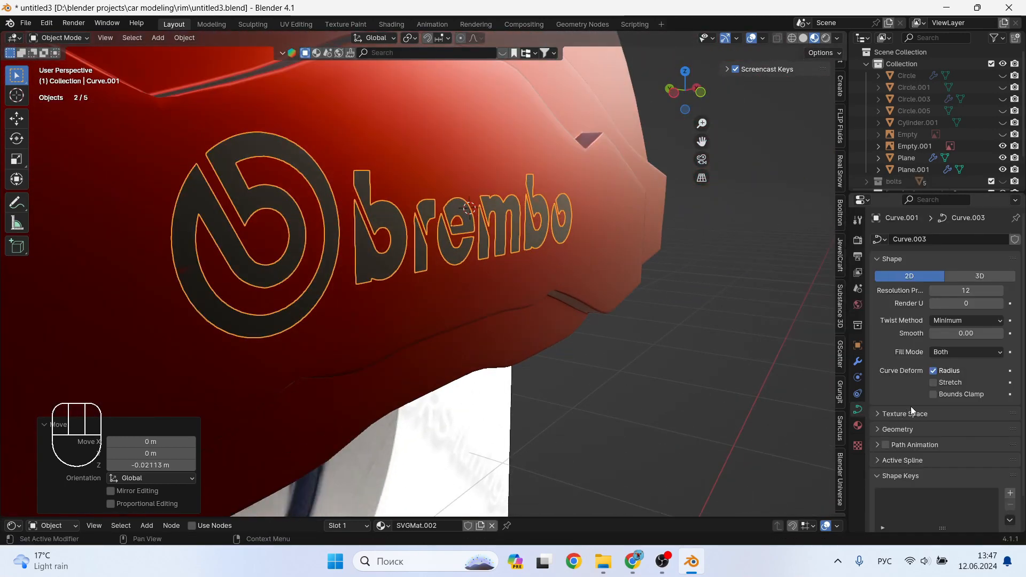
pyautogui.scroll(-2, 912, 407)
pyautogui.click(879, 393)
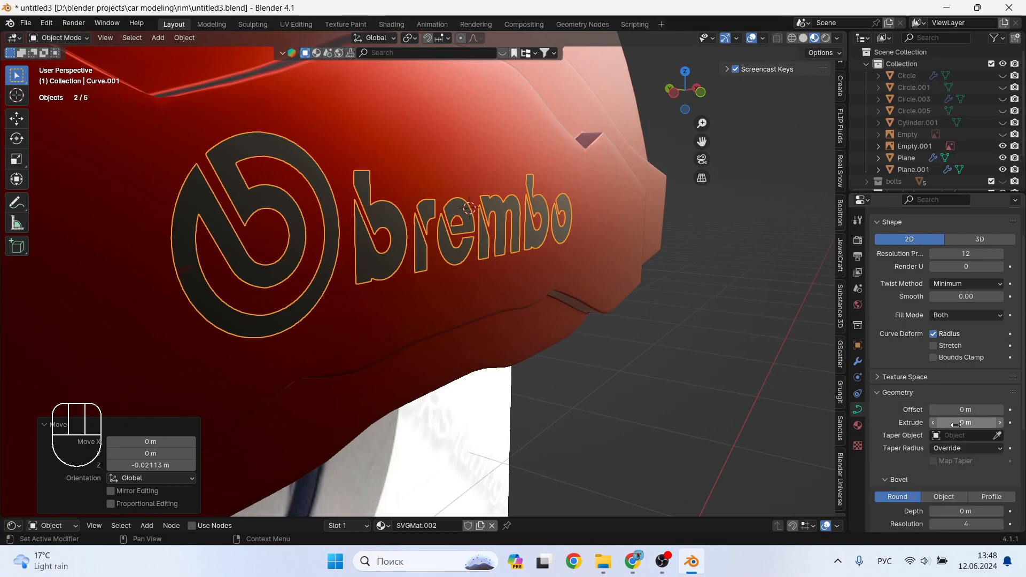
pyautogui.click(1000, 423)
pyautogui.press('g')
pyautogui.press('y')
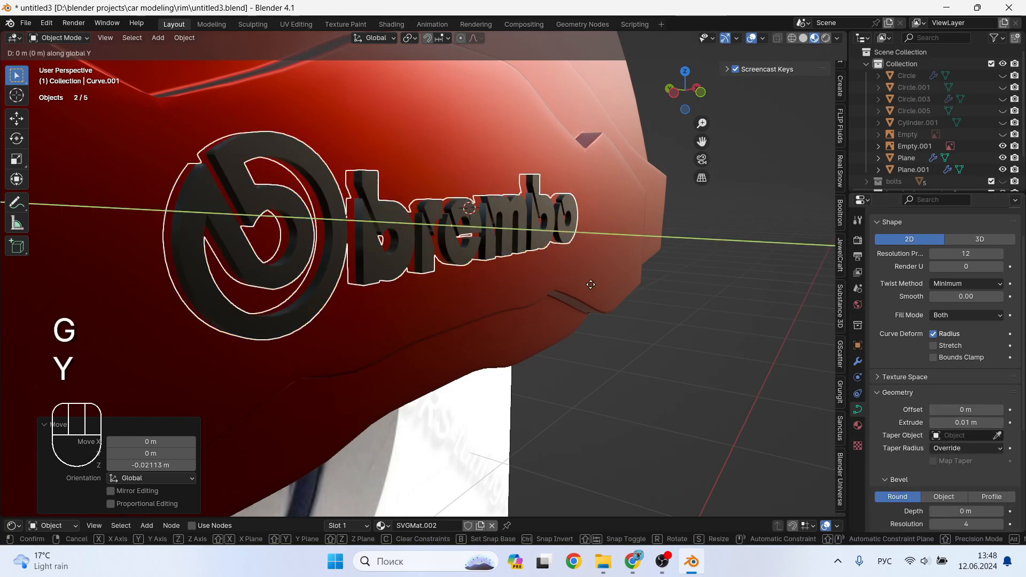
pyautogui.click(608, 332)
pyautogui.click(608, 331)
# Parent the logo curves to the caliper's front housing as Object (Keep Transform)
pyautogui.moveTo(608, 331)
pyautogui.mouseDown(button='middle')
pyautogui.moveTo(723, 399)
pyautogui.moveTo(668, 370)
pyautogui.moveTo(671, 360)
pyautogui.moveTo(689, 411)
pyautogui.moveTo(709, 418)
pyautogui.moveTo(698, 357)
pyautogui.moveTo(612, 342)
pyautogui.mouseUp(button='middle')
pyautogui.keyDown('shift'); pyautogui.click(613, 342); pyautogui.keyUp('shift')
pyautogui.hotkey('ctrl', 'p')
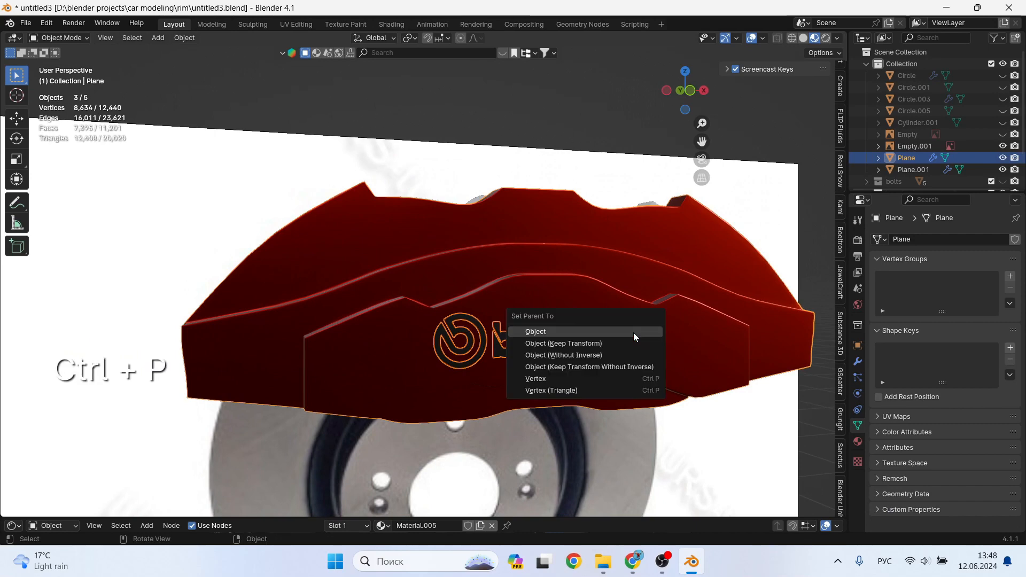
pyautogui.click(607, 345)
pyautogui.moveTo(579, 305); pyautogui.dragTo(592, 306, button='middle')
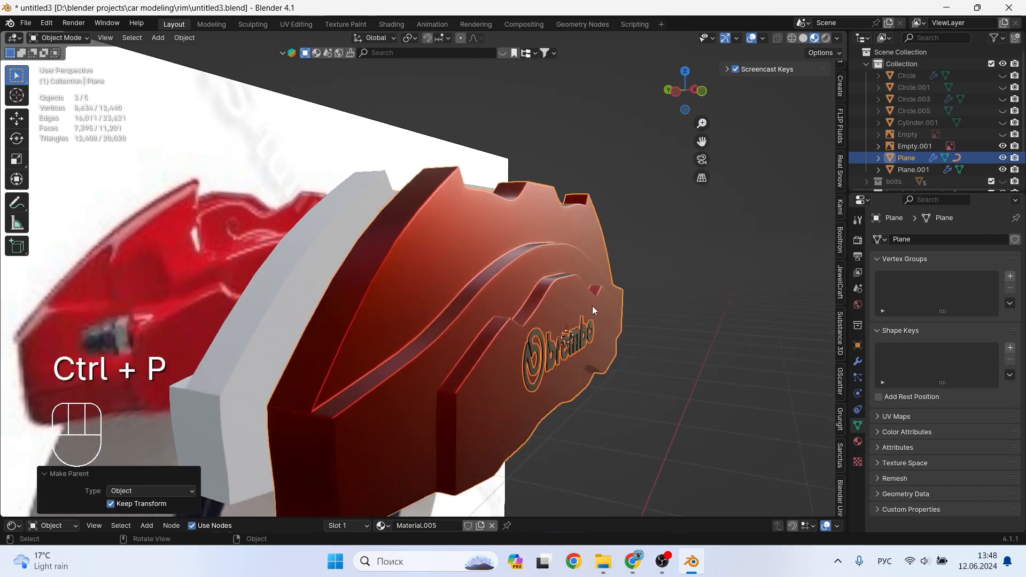
# Assign the red Material.005 from the front housing to the caliper's grey rear half
pyautogui.click(319, 237)
pyautogui.click(857, 442)
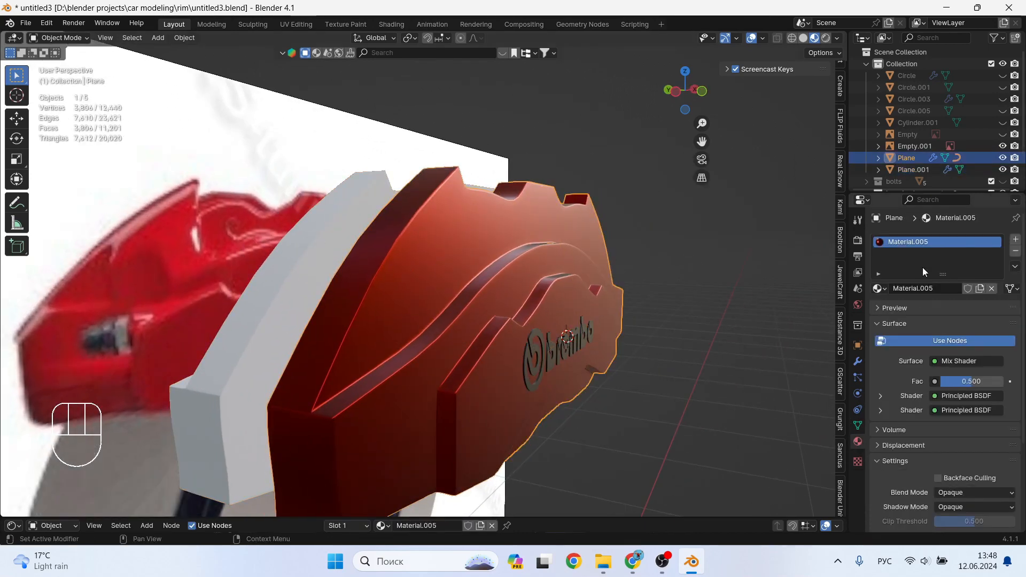
pyautogui.click(292, 262)
pyautogui.click(878, 288)
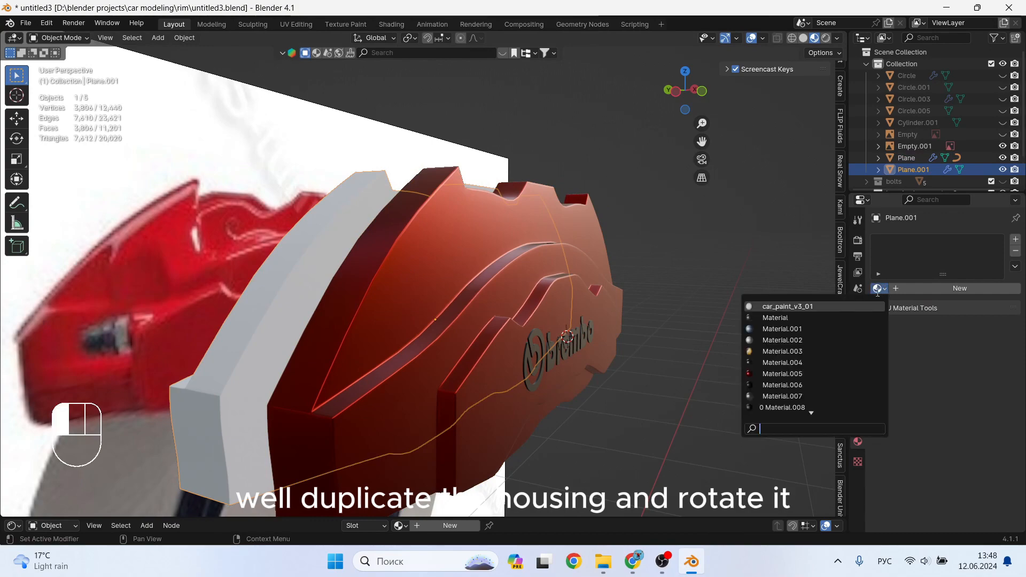
pyautogui.click(830, 374)
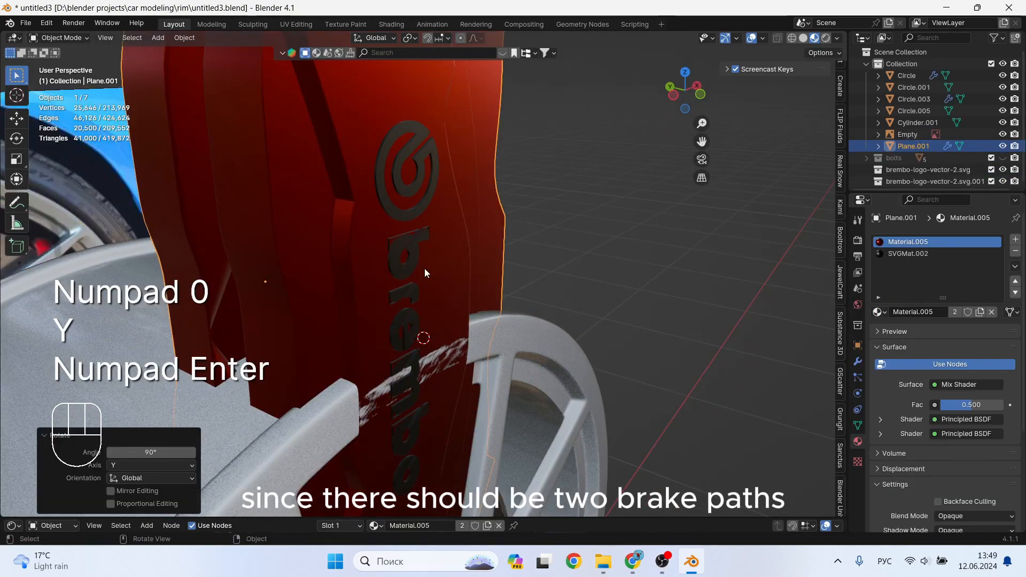
# Scale the rotated caliper down to fit the wheel and move it 0.74755 m along X and -1.1713 m along Z
pyautogui.scroll(-4, 424, 268)
pyautogui.press('s')
pyautogui.keyDown('shift'); pyautogui.moveTo(424, 300); pyautogui.dragTo(427, 268, button='middle'); pyautogui.keyUp('shift')
pyautogui.click(441, 218)
pyautogui.press('g')
pyautogui.press('x')
pyautogui.press('g')
pyautogui.press('z')
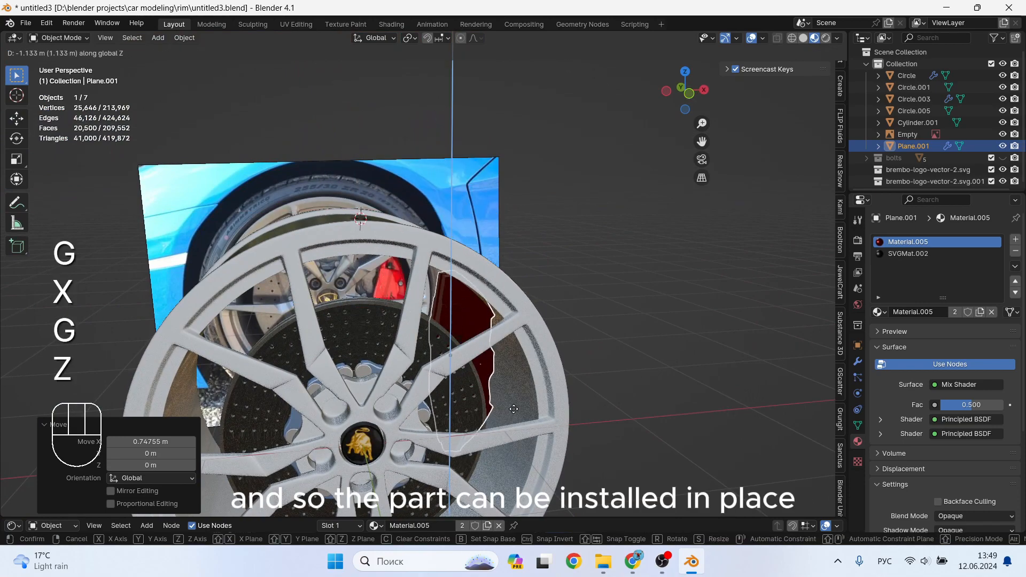
pyautogui.click(515, 410)
# In solid shading, move the caliper -0.15312 m along Y into the rim and adjust its height beside the brake disc
pyautogui.press('z')
pyautogui.press('z')
pyautogui.scroll(2, 522, 274)
pyautogui.moveTo(560, 348)
pyautogui.keyDown('shift'); pyautogui.mouseDown(button='middle')
pyautogui.moveTo(521, 274)
pyautogui.moveTo(462, 291)
pyautogui.mouseUp(button='middle'); pyautogui.keyUp('shift')
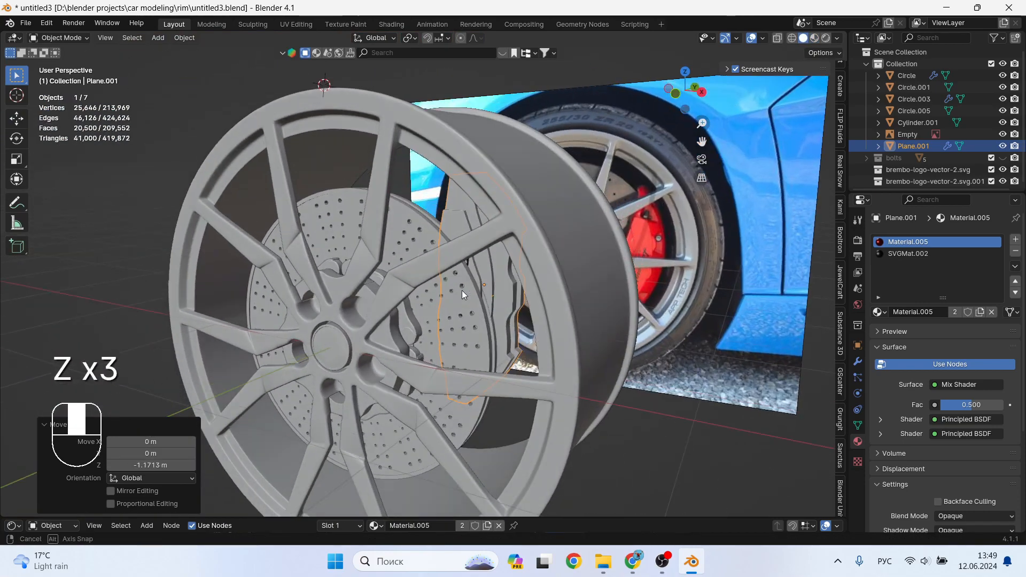
pyautogui.press('g')
pyautogui.press('y')
pyautogui.click(507, 348)
pyautogui.scroll(3, 508, 348)
pyautogui.moveTo(508, 347); pyautogui.dragTo(491, 367, button='middle')
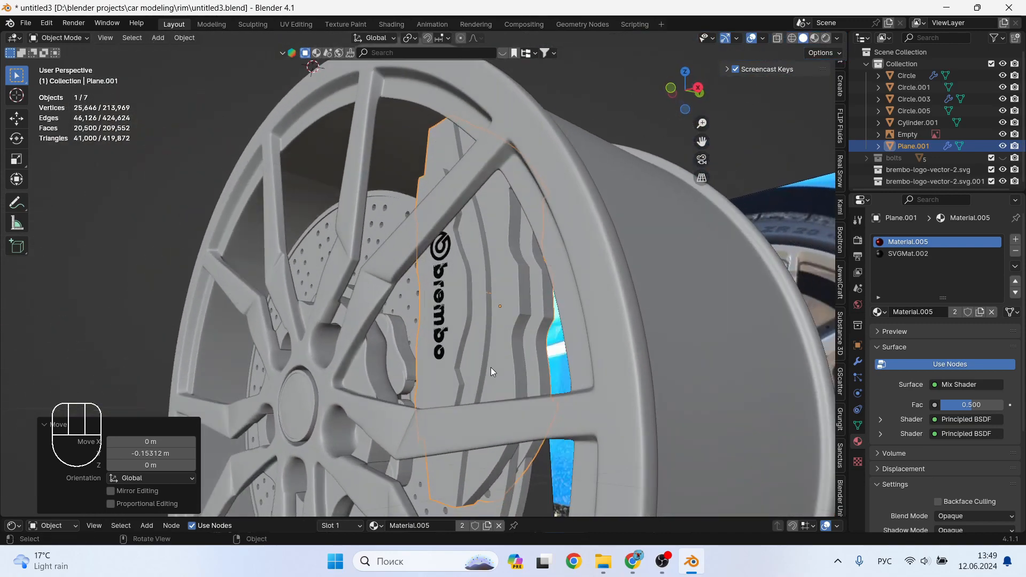
pyautogui.press('g')
pyautogui.press('z')
pyautogui.click(516, 332)
# Select the linked geometry of the caliper's rear section, delimited by seams, and shift it along Y
pyautogui.keyDown('shift'); pyautogui.moveTo(516, 333); pyautogui.dragTo(548, 157, button='middle'); pyautogui.keyUp('shift')
pyautogui.moveTo(511, 291); pyautogui.dragTo(541, 282, button='middle')
pyautogui.scroll(2, 534, 274)
pyautogui.press('Tab')
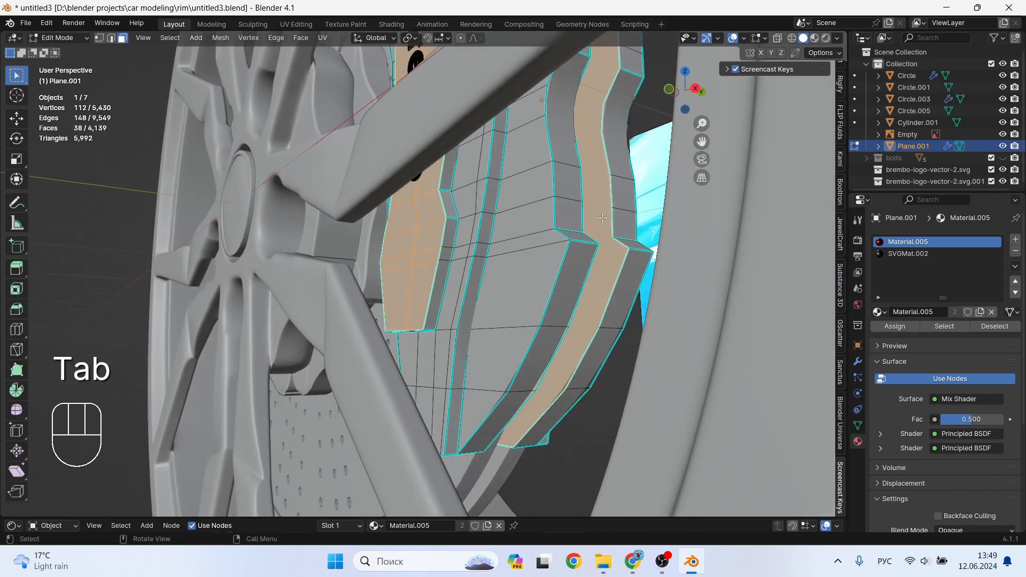
pyautogui.press('l')
pyautogui.click(600, 203)
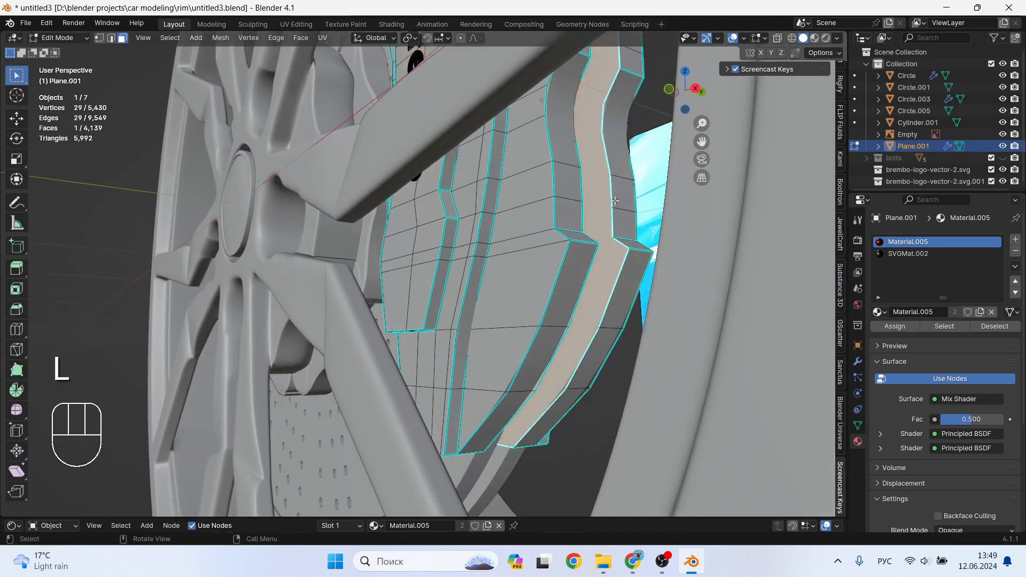
pyautogui.press('l')
pyautogui.moveTo(614, 200); pyautogui.dragTo(615, 215, button='middle')
pyautogui.press('g')
pyautogui.press('y')
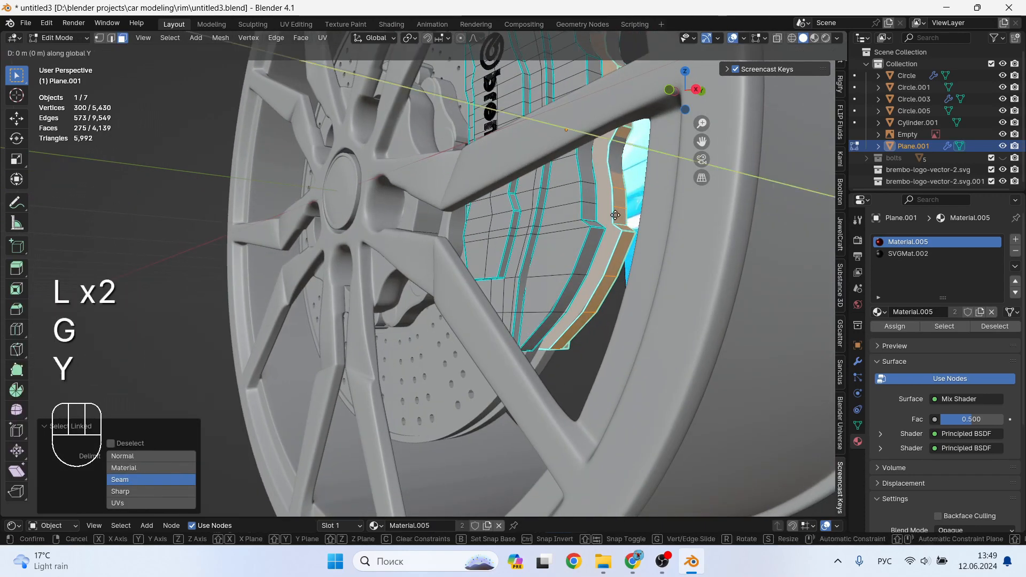
pyautogui.click(628, 215)
# Return to Object Mode and adjust the whole caliper's height along Z against the brake disc
pyautogui.moveTo(628, 215); pyautogui.dragTo(493, 271, button='middle')
pyautogui.press('Tab')
pyautogui.scroll(-3, 565, 288)
pyautogui.scroll(-1, 518, 278)
pyautogui.press('g')
pyautogui.press('z')
pyautogui.click(501, 301)
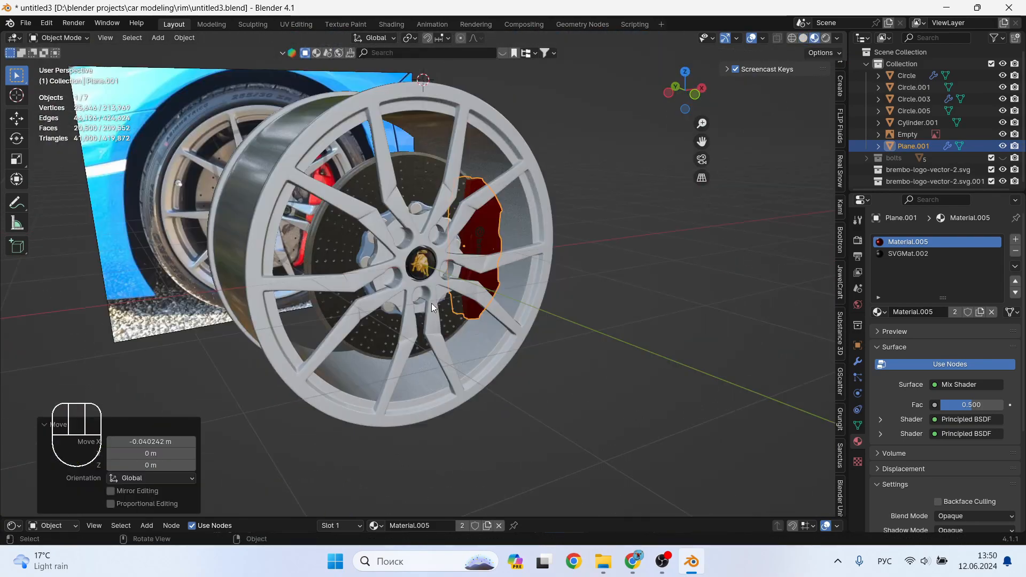
# Link Material.004 from the dark wheel bolt to the other four wheel bolts
pyautogui.scroll(4, 416, 245)
pyautogui.moveTo(416, 245); pyautogui.dragTo(451, 222, button='middle')
pyautogui.click(481, 208)
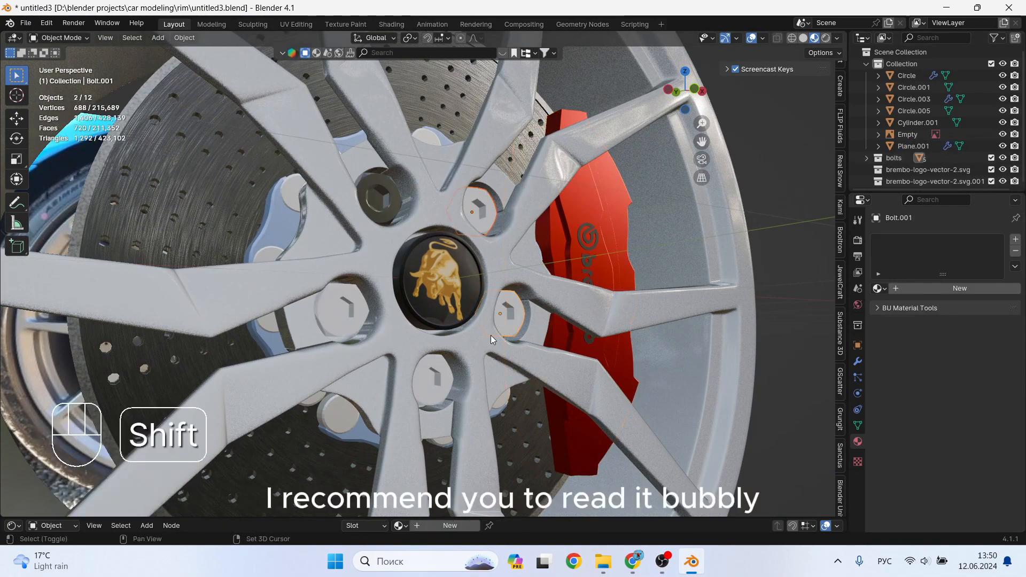
pyautogui.keyDown('shift'); pyautogui.click(336, 307); pyautogui.keyUp('shift')
pyautogui.keyDown('shift'); pyautogui.click(381, 197); pyautogui.keyUp('shift')
pyautogui.hotkey('ctrl', 'l')
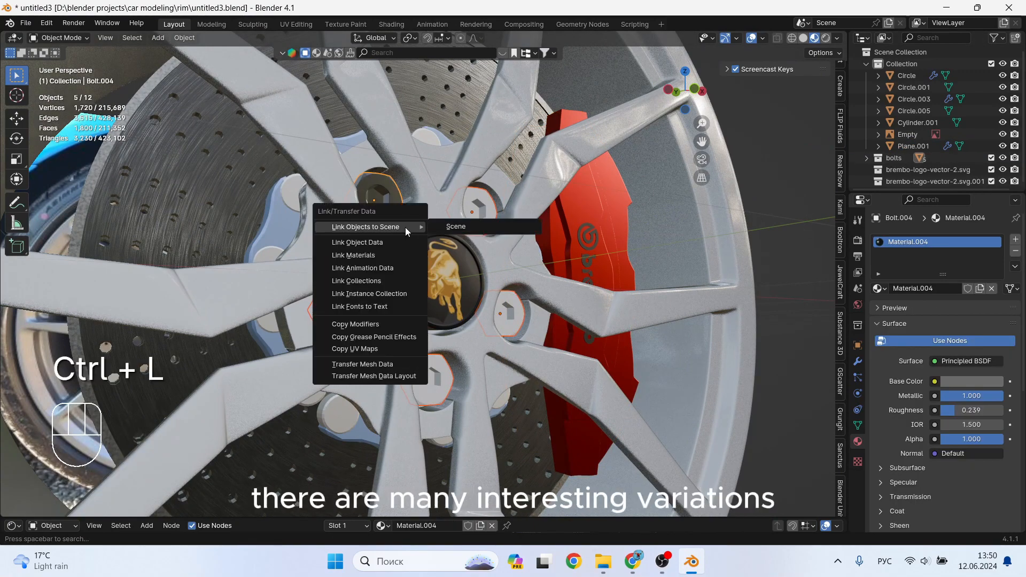
pyautogui.click(395, 254)
pyautogui.scroll(-3, 455, 334)
pyautogui.moveTo(453, 346); pyautogui.dragTo(707, 445, button='middle')
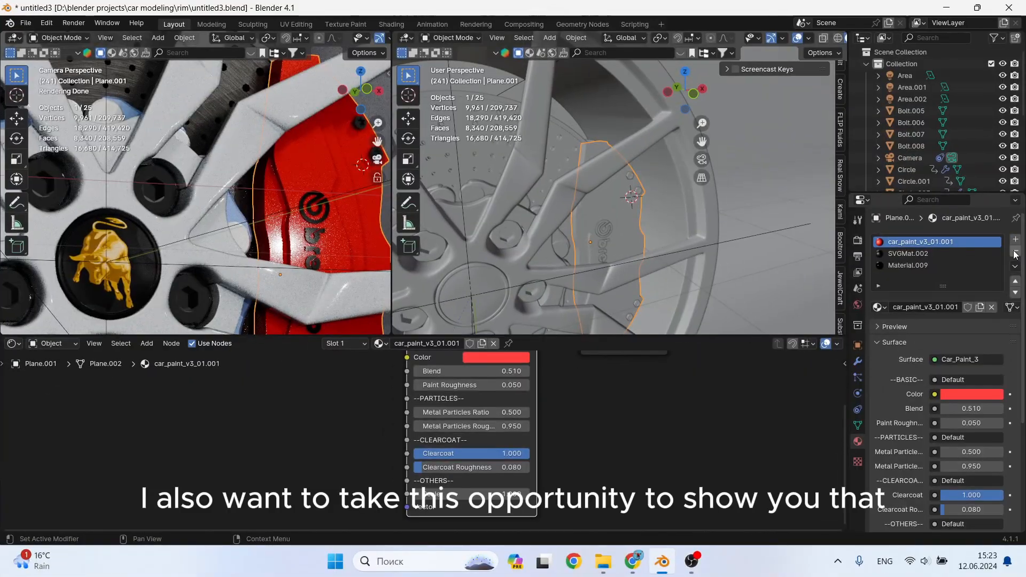
# Add a new material slot to the caliper and choose the car_paint_v3_01 material for it
pyautogui.moveTo(540, 346); pyautogui.dragTo(550, 459)
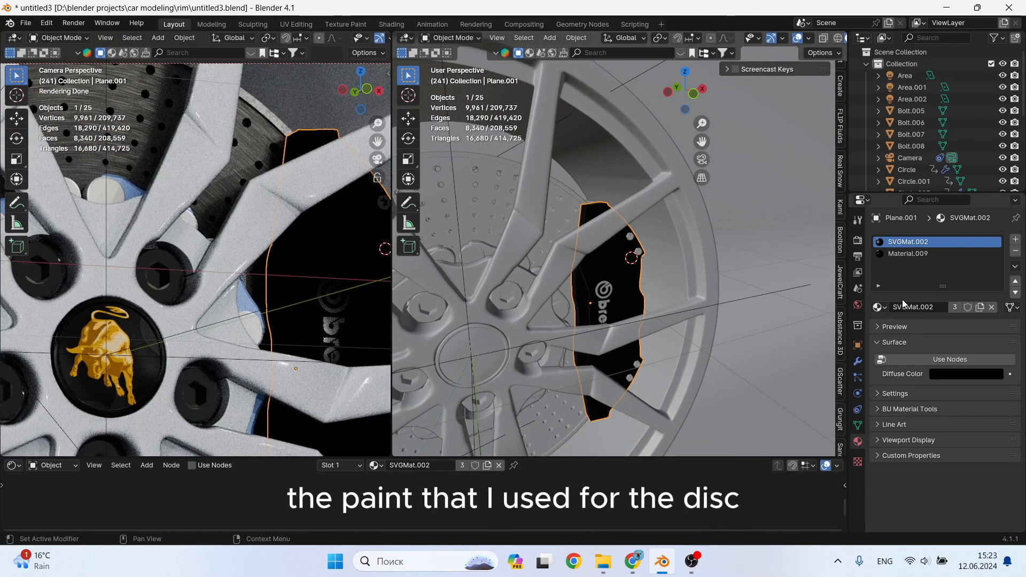
pyautogui.click(1017, 239)
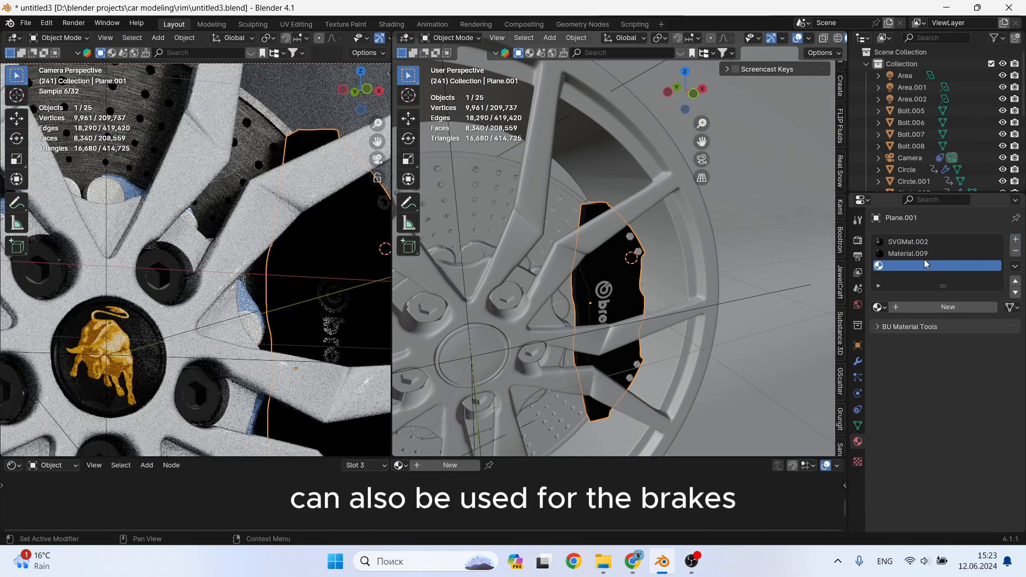
pyautogui.click(899, 304)
pyautogui.click(878, 307)
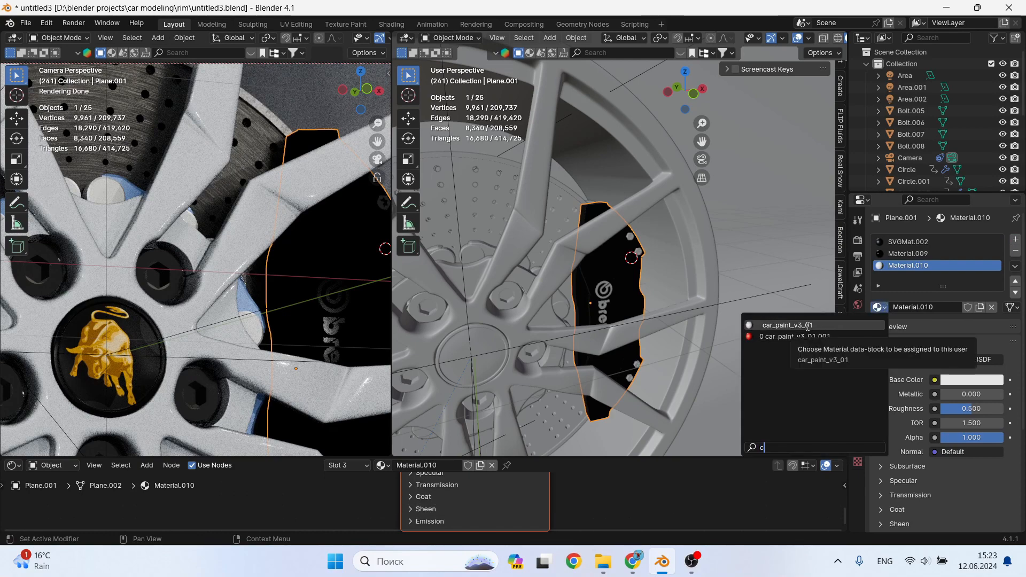
pyautogui.click(808, 326)
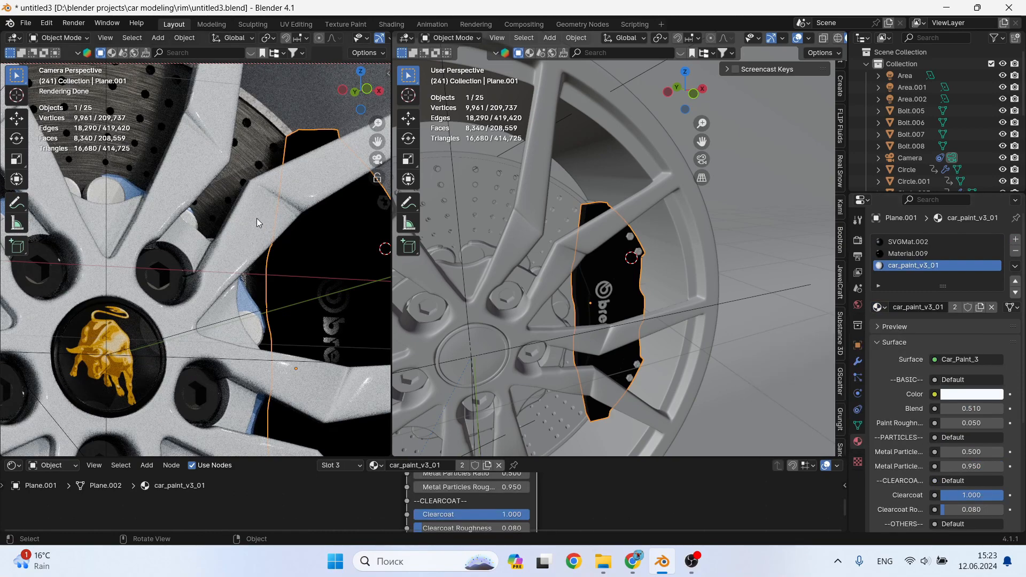
# Set the caliper's own car paint colour to bright red and assign the material to all of its selected faces
pyautogui.click(972, 396)
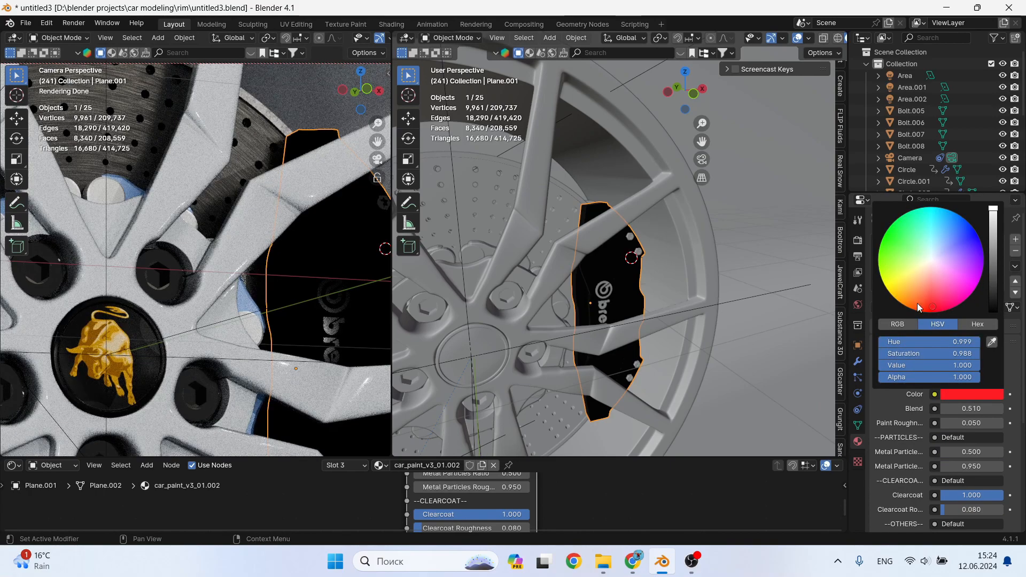
pyautogui.press('Tab')
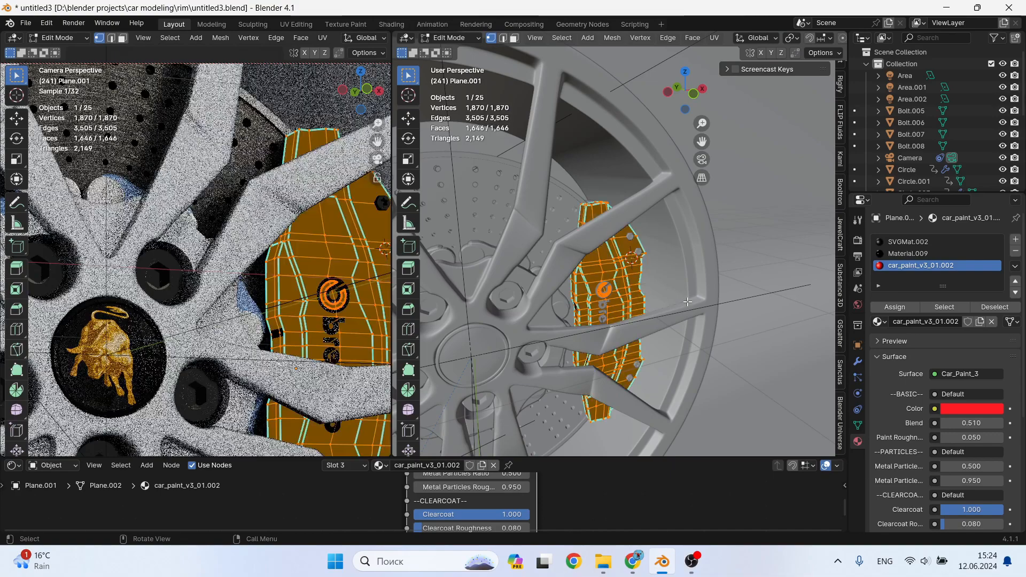
pyautogui.click(895, 308)
pyautogui.press('Tab')
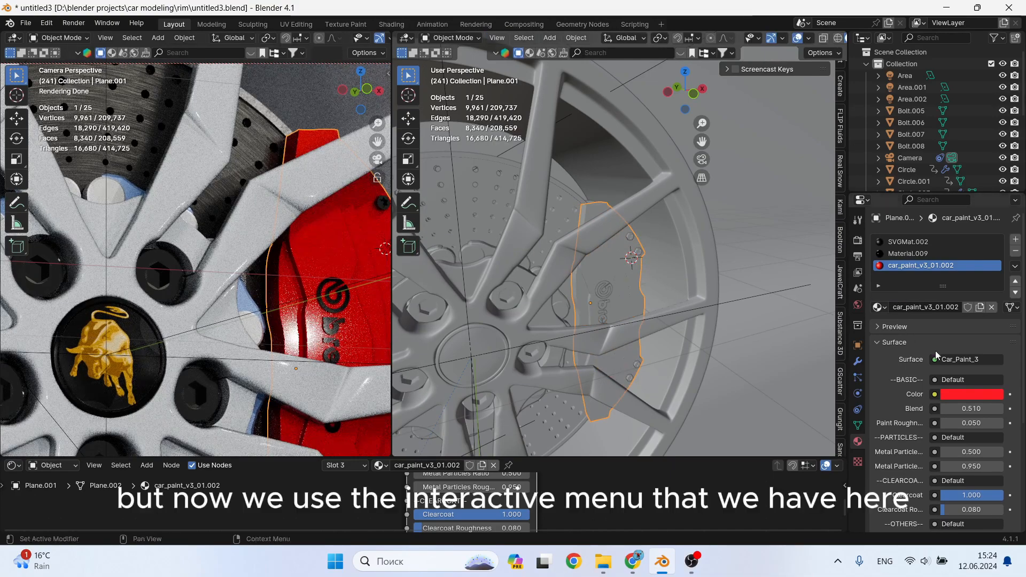
# Enlarge the shader node area and set the red paint's Metal Particles Ratio and Metal Particles Roughness to 0
pyautogui.moveTo(579, 466); pyautogui.dragTo(579, 331)
pyautogui.scroll(3, 300, 266)
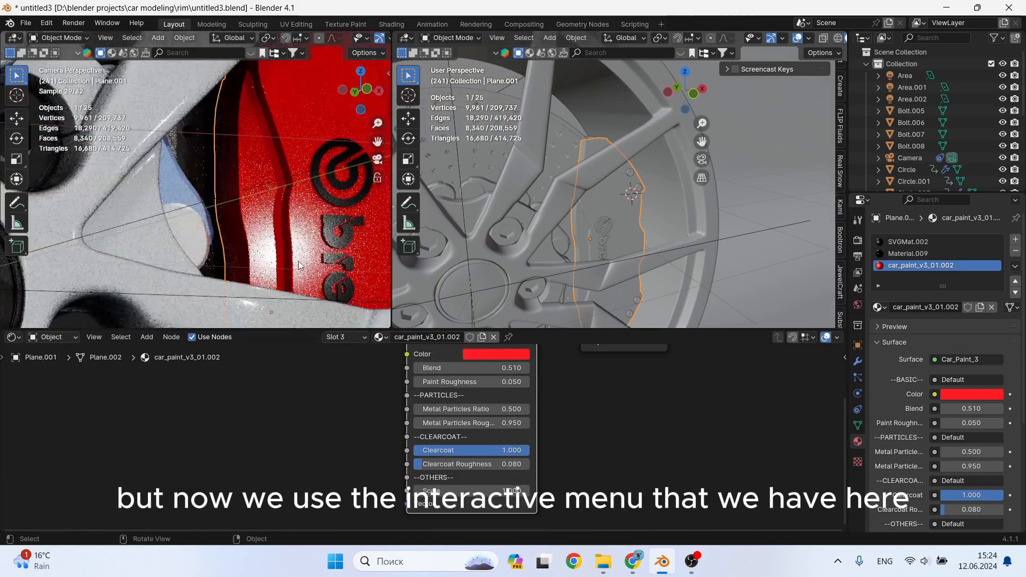
pyautogui.click(500, 410)
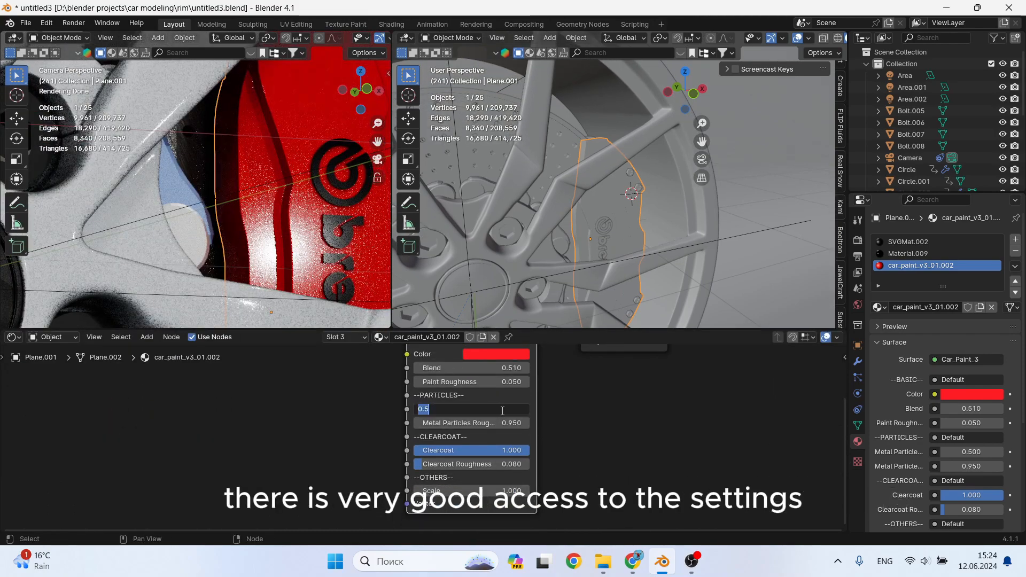
pyautogui.write('0')
pyautogui.press('Return')
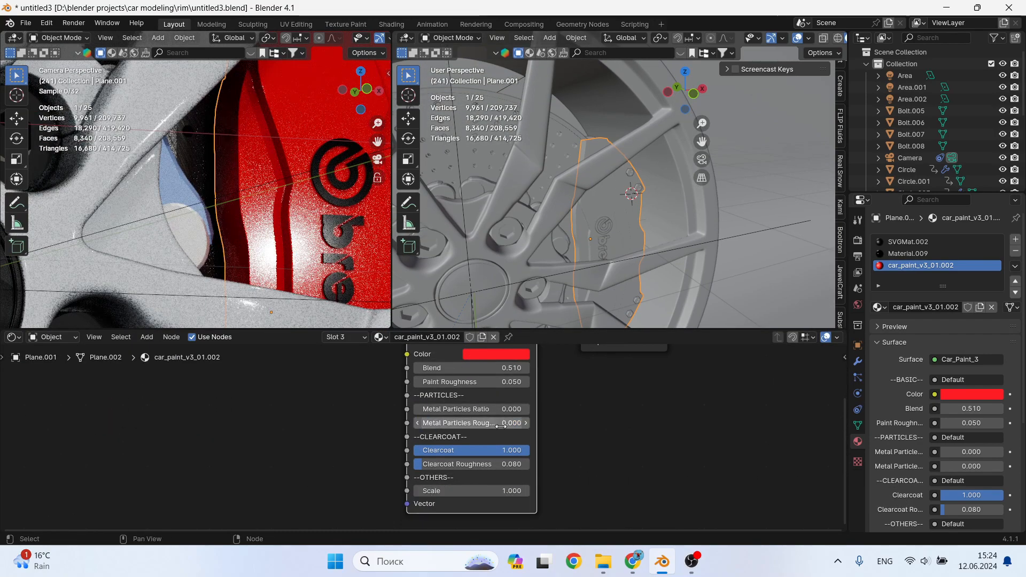
# Examine the caliper's red paint and raised logo up close from several angles in the rendered view
pyautogui.scroll(4, 307, 217)
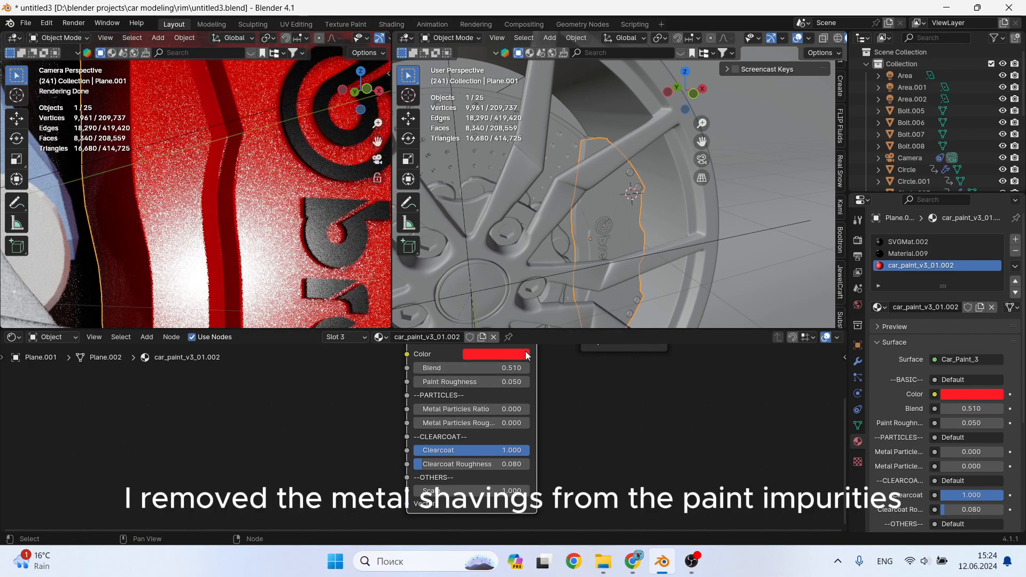
pyautogui.scroll(4, 631, 194)
pyautogui.scroll(4, 283, 193)
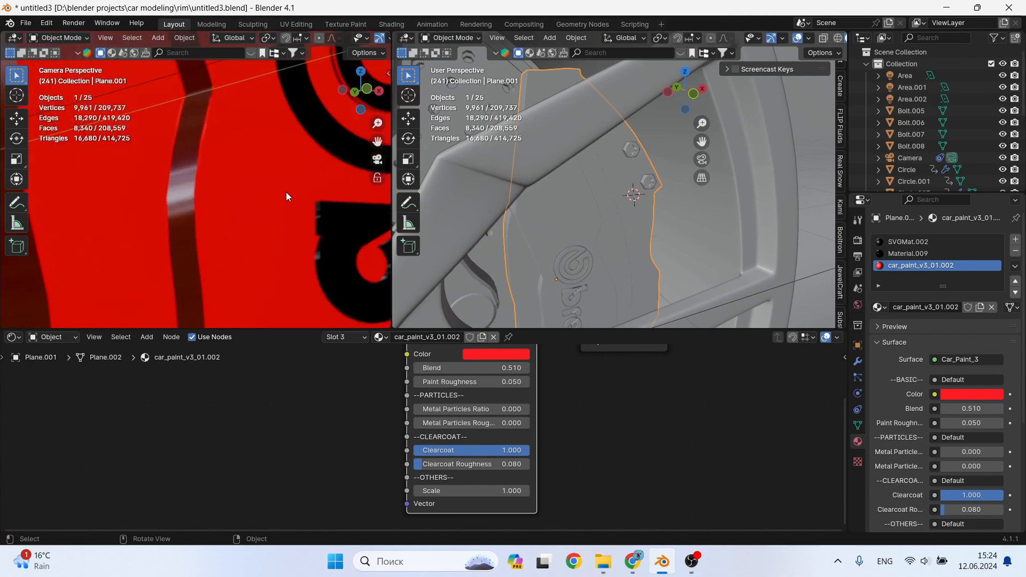
pyautogui.moveTo(283, 192); pyautogui.dragTo(325, 281, button='middle')
pyautogui.scroll(10, 223, 163)
pyautogui.moveTo(271, 222); pyautogui.dragTo(317, 104, button='middle')
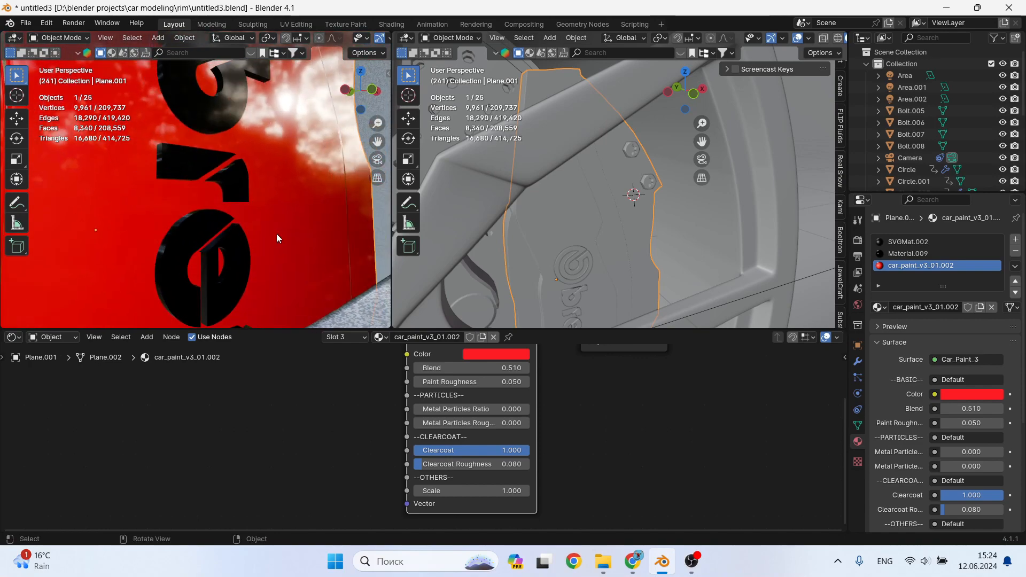
pyautogui.moveTo(277, 235); pyautogui.dragTo(282, 292, button='middle')
pyautogui.moveTo(302, 287); pyautogui.dragTo(297, 185, button='middle')
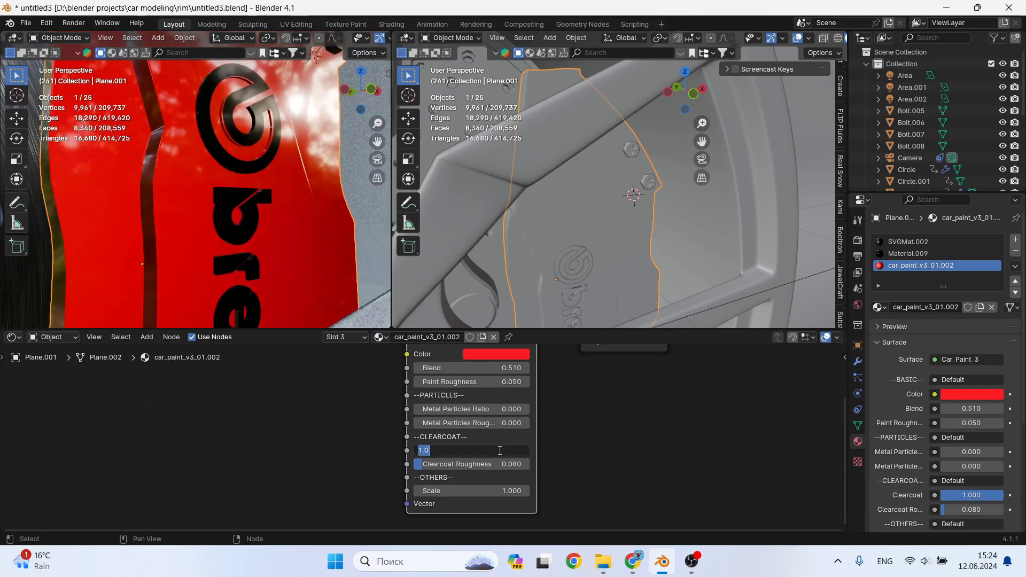
# Set the red paint's Clearcoat to 0 and its Clearcoat Roughness to 0.502
pyautogui.click(603, 470)
pyautogui.moveTo(479, 450)
pyautogui.mouseDown()
pyautogui.moveTo(384, 450)
pyautogui.moveTo(414, 450)
pyautogui.moveTo(433, 464)
pyautogui.moveTo(518, 464)
pyautogui.moveTo(428, 464)
pyautogui.moveTo(518, 467)
pyautogui.moveTo(467, 445)
pyautogui.mouseUp()
pyautogui.rightClick(465, 464)
pyautogui.scroll(-2, 473, 402)
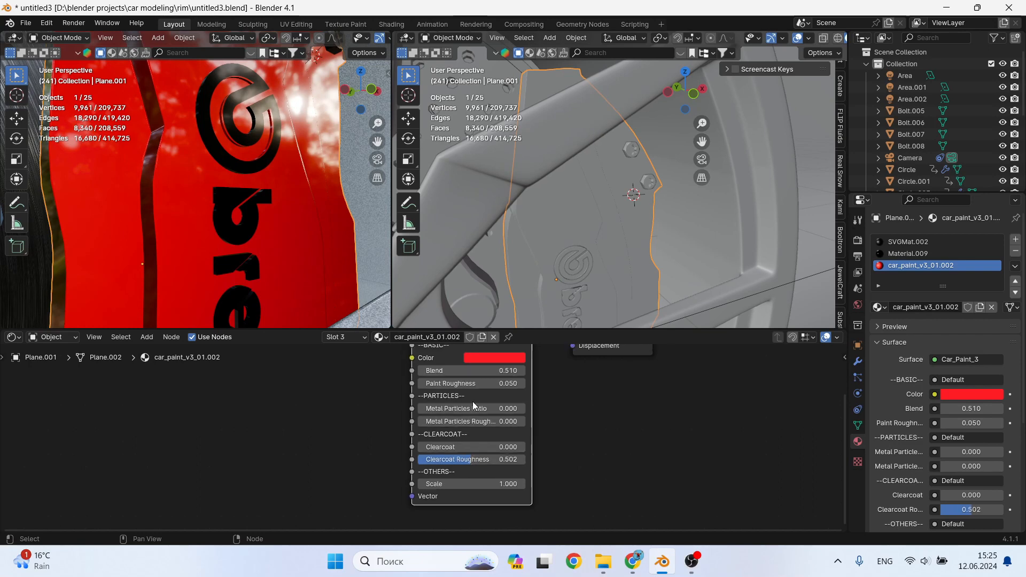